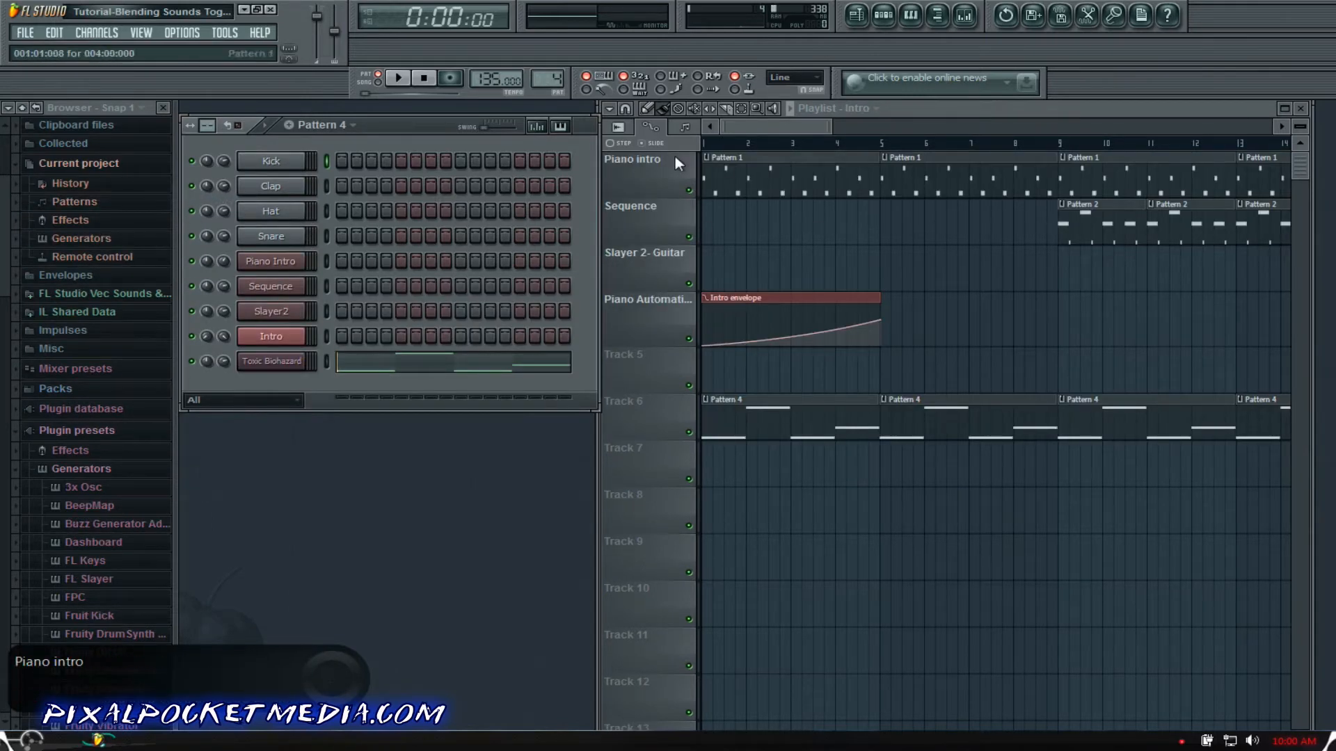
Step: Minimize FL Studio and check which drives are available in the Computer window before closing it
left_click(28, 295)
mouse_move(3, 240)
left_mouse_down()
mouse_move(2, 296)
mouse_move(2, 254)
left_mouse_up()
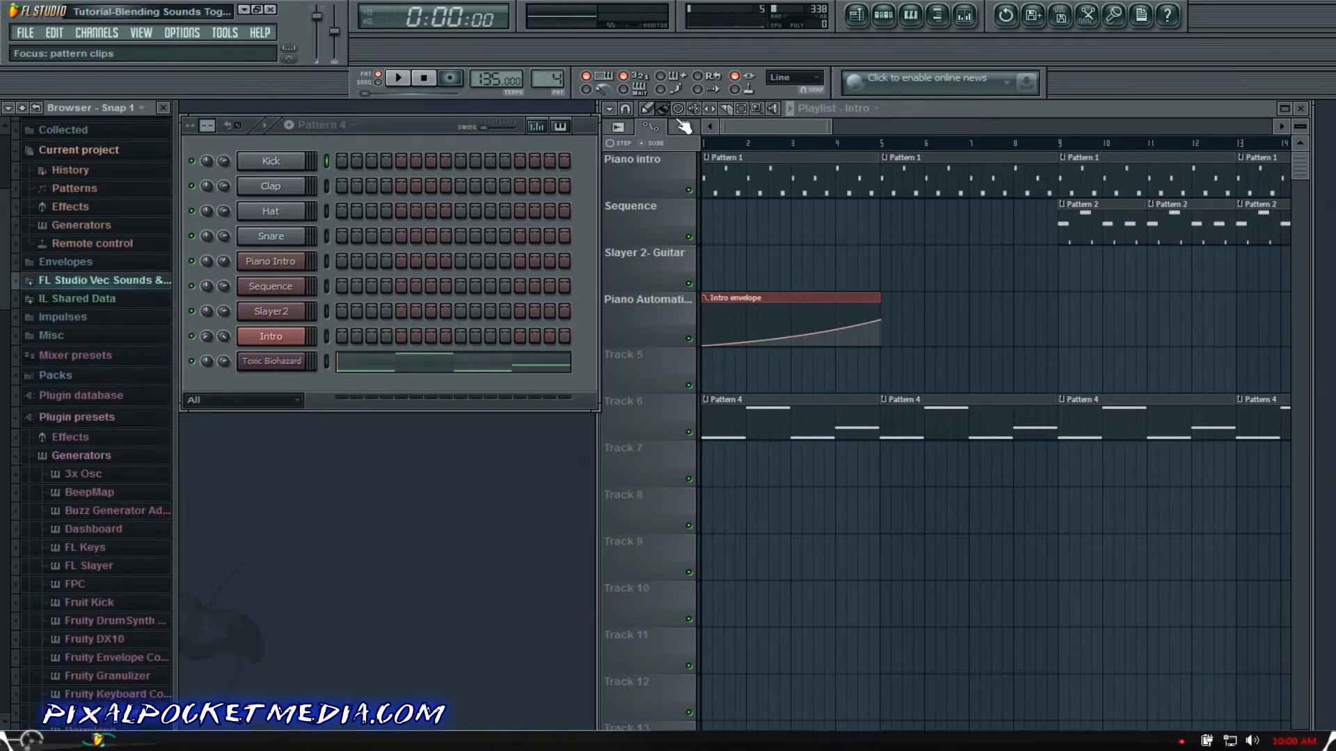
left_click(242, 10)
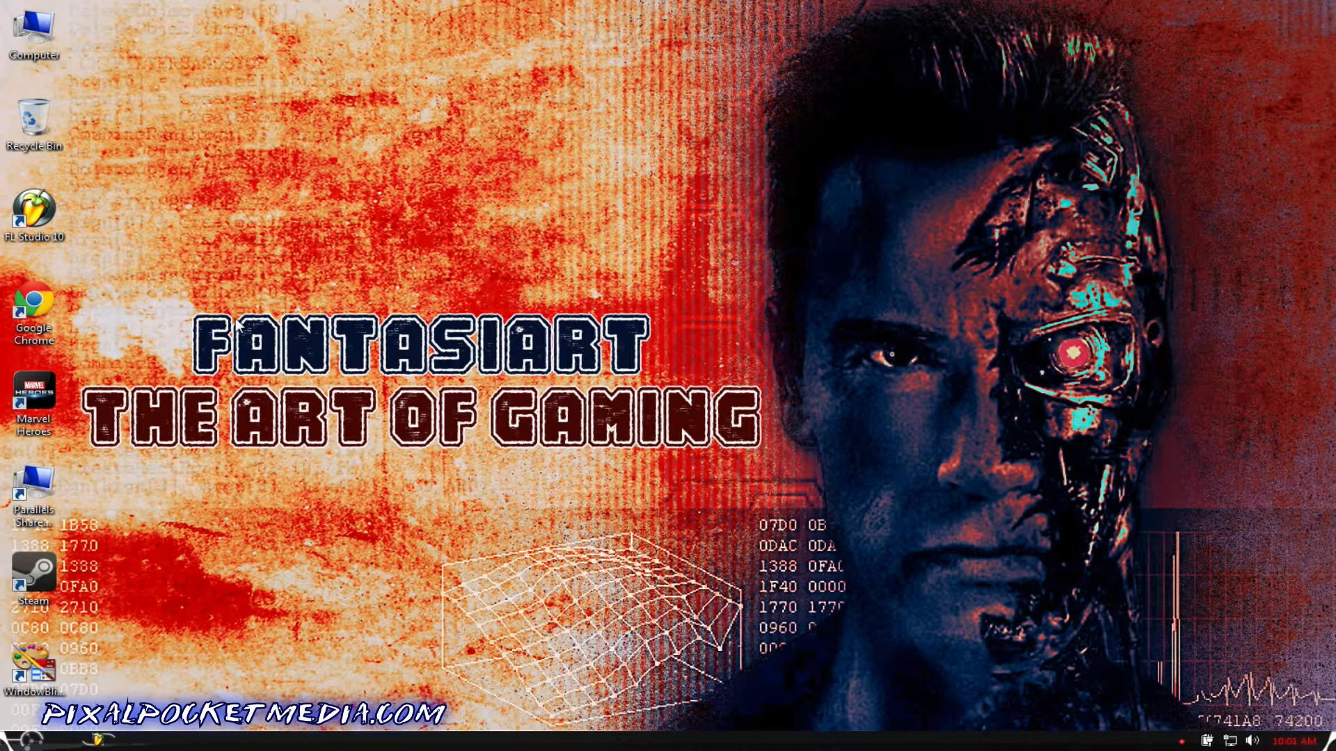
double_click(63, 48)
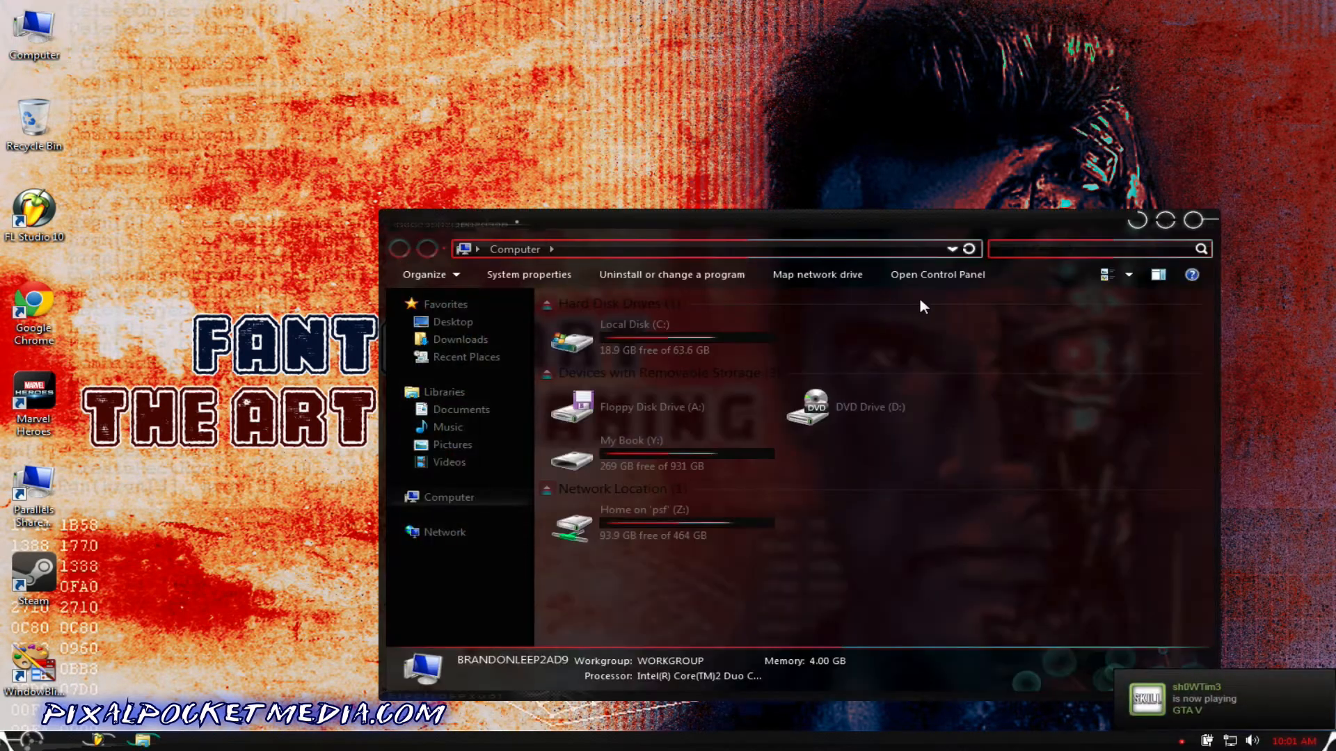
left_click(1192, 220)
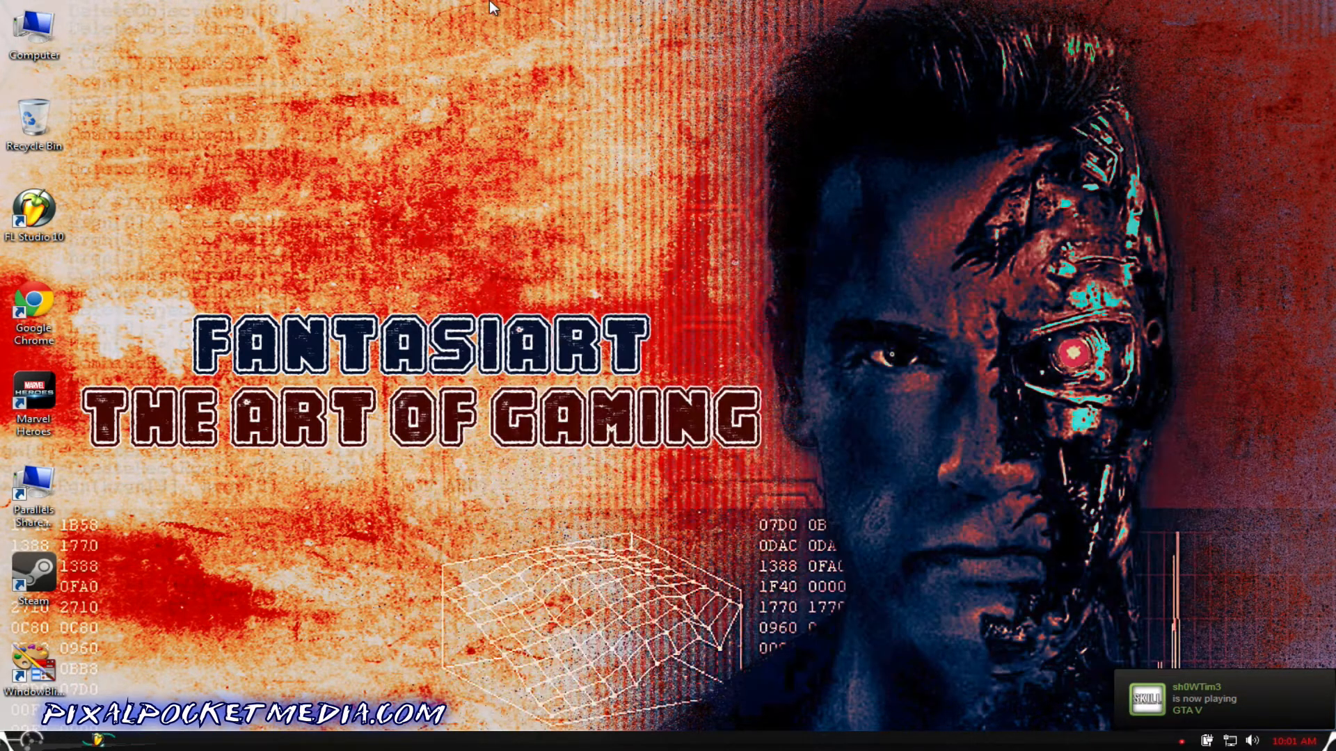
Step: Connect the My Book USB drive to the Parallels virtual machine, authorizing the change with the account password
mouse_move(497, 3)
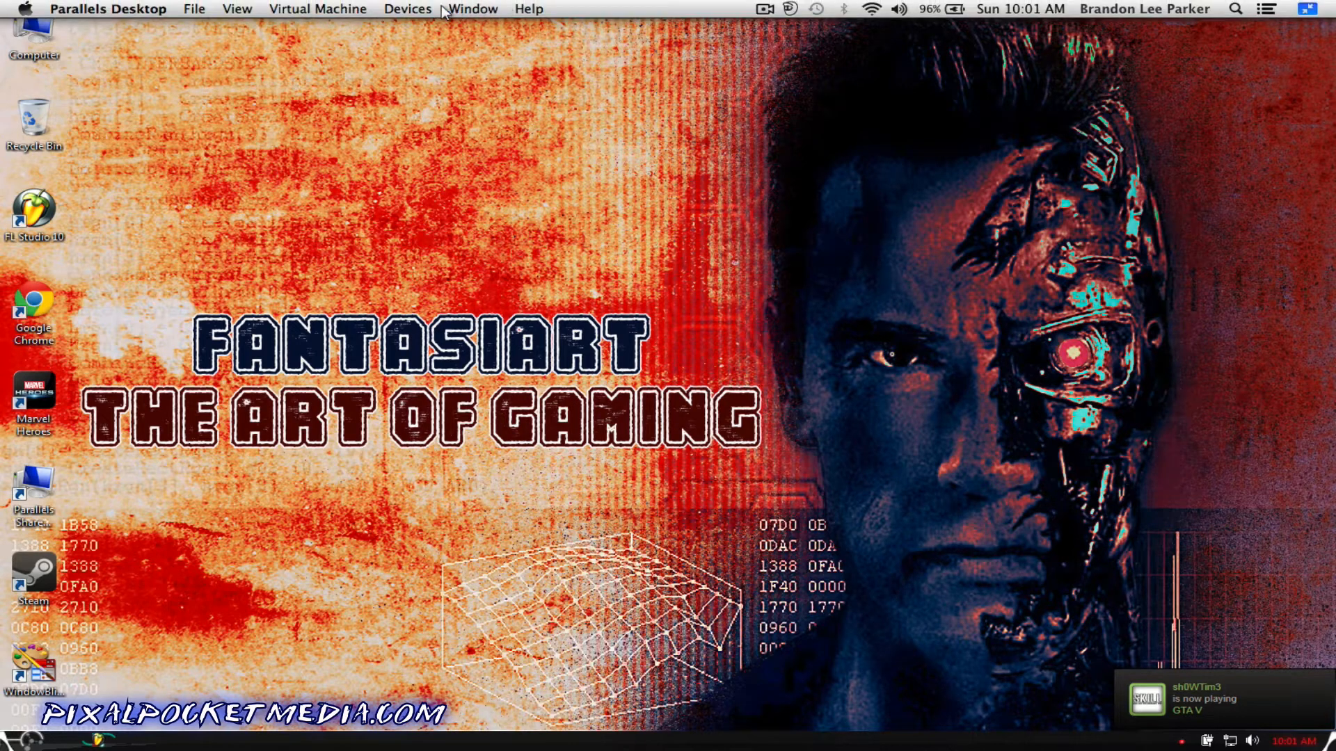
left_click(402, 9)
mouse_move(417, 28)
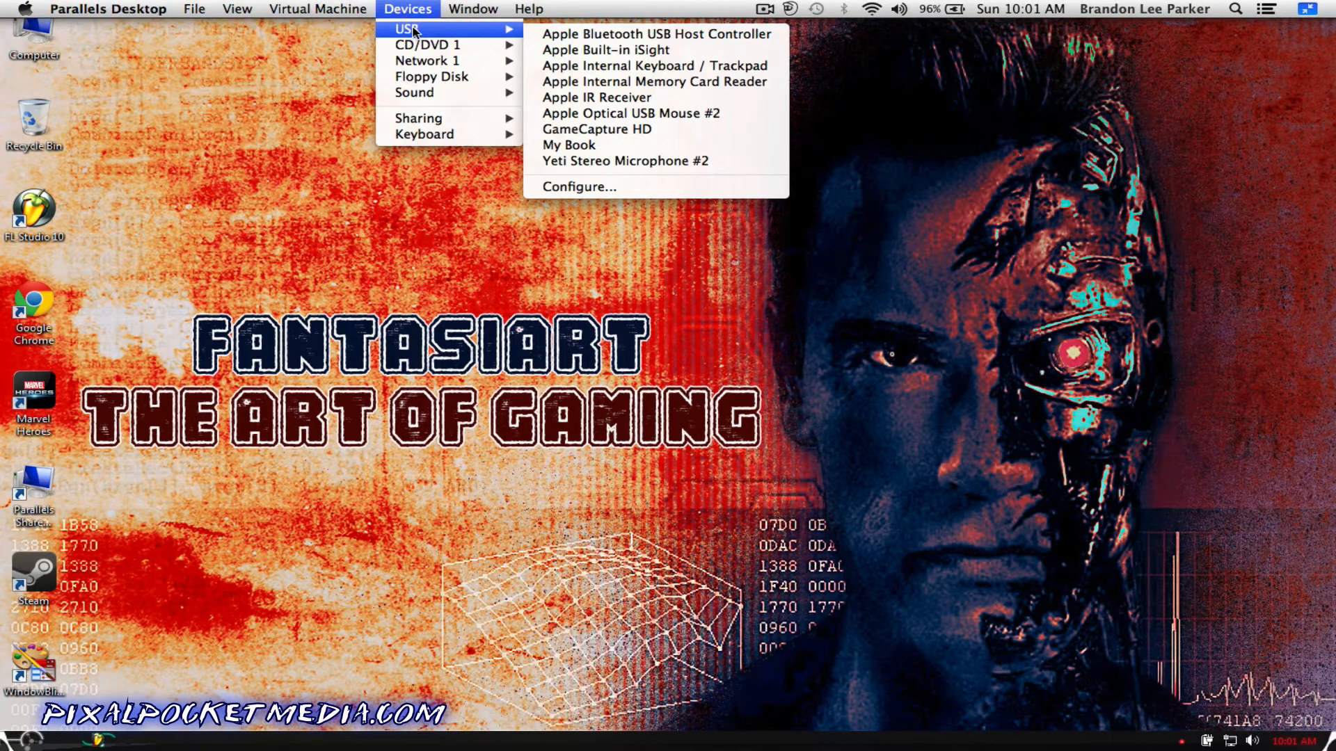
left_click(605, 147)
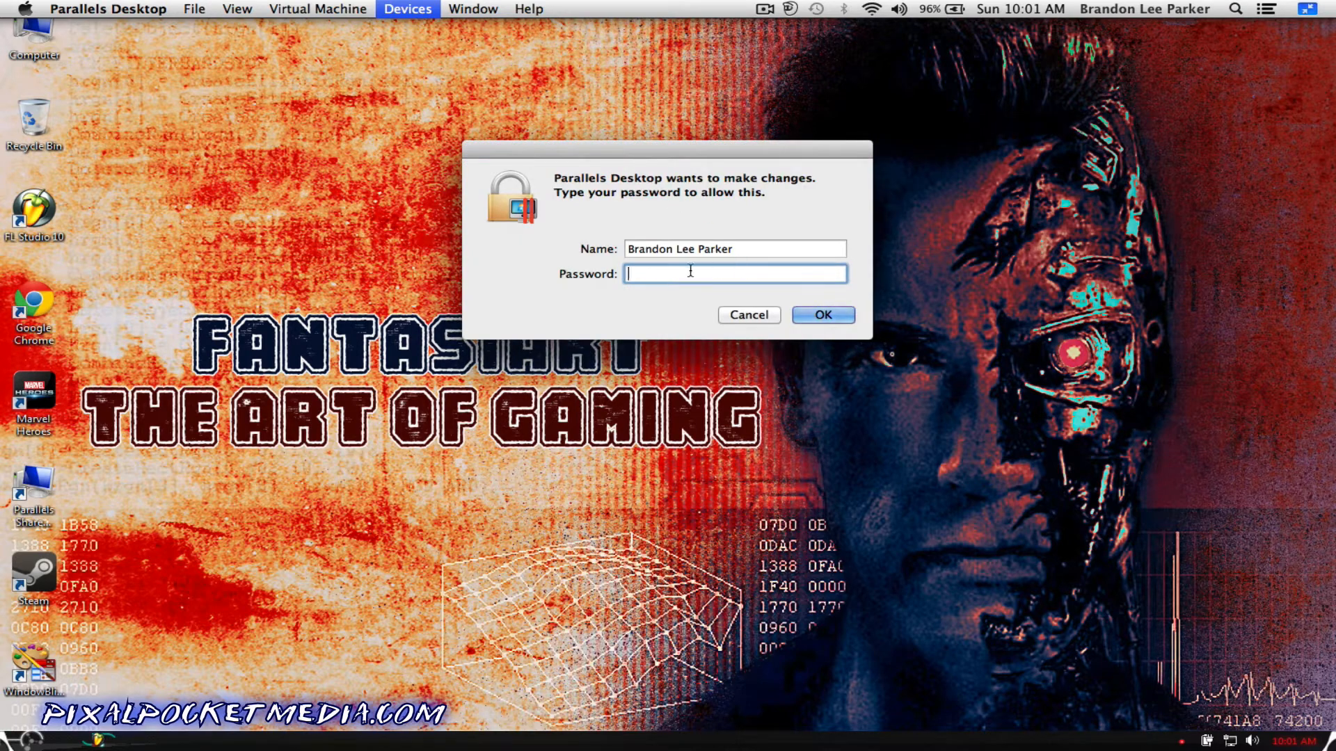
type("•••••••••")
left_click(820, 315)
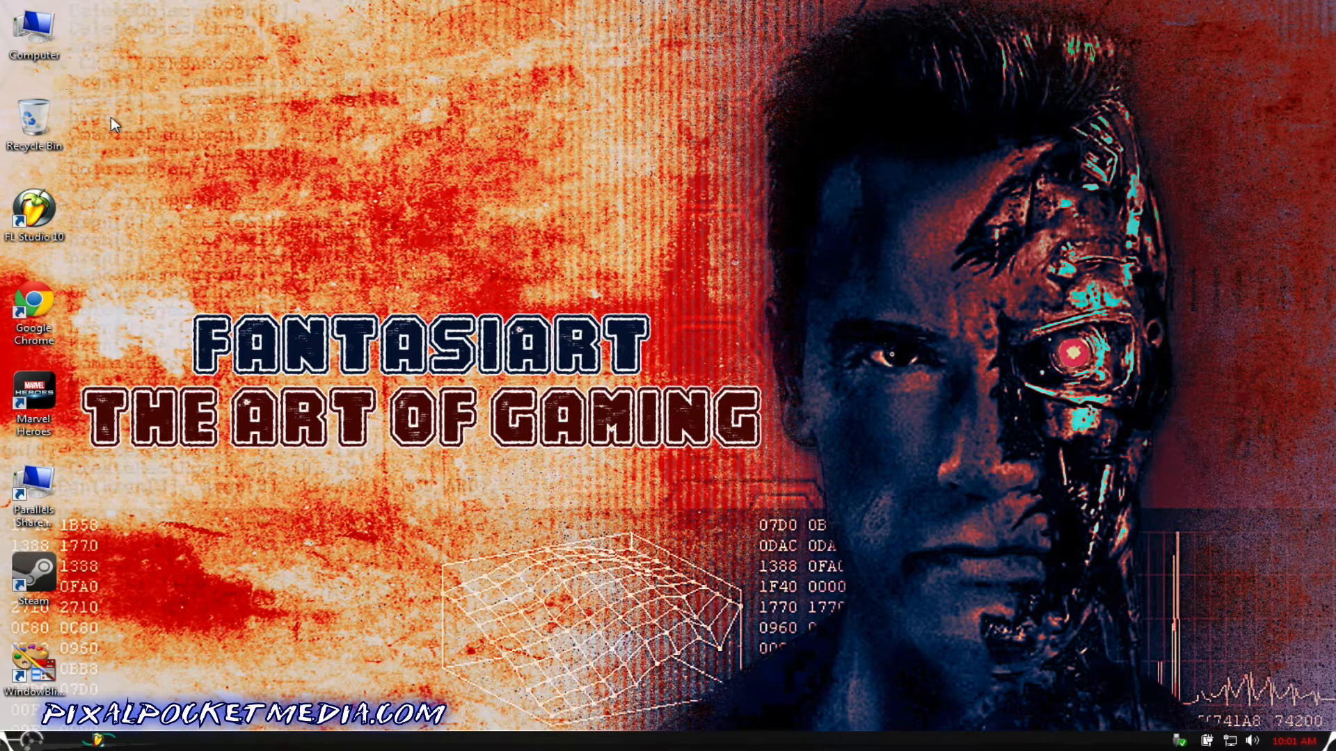
Step: Return to FL Studio and play the whole intro arrangement in song mode from bar 1, stopping it after the listen
left_click(98, 740)
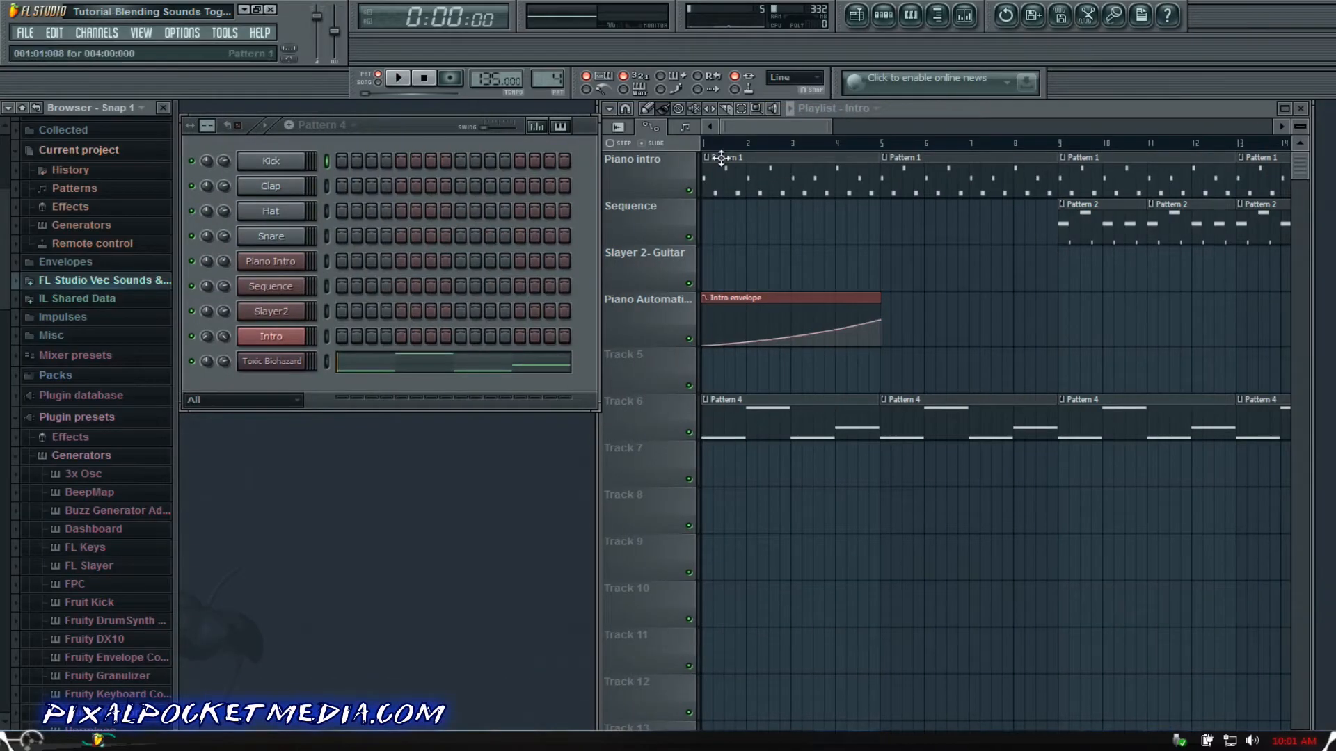
left_click_drag(749, 122, 590, 158)
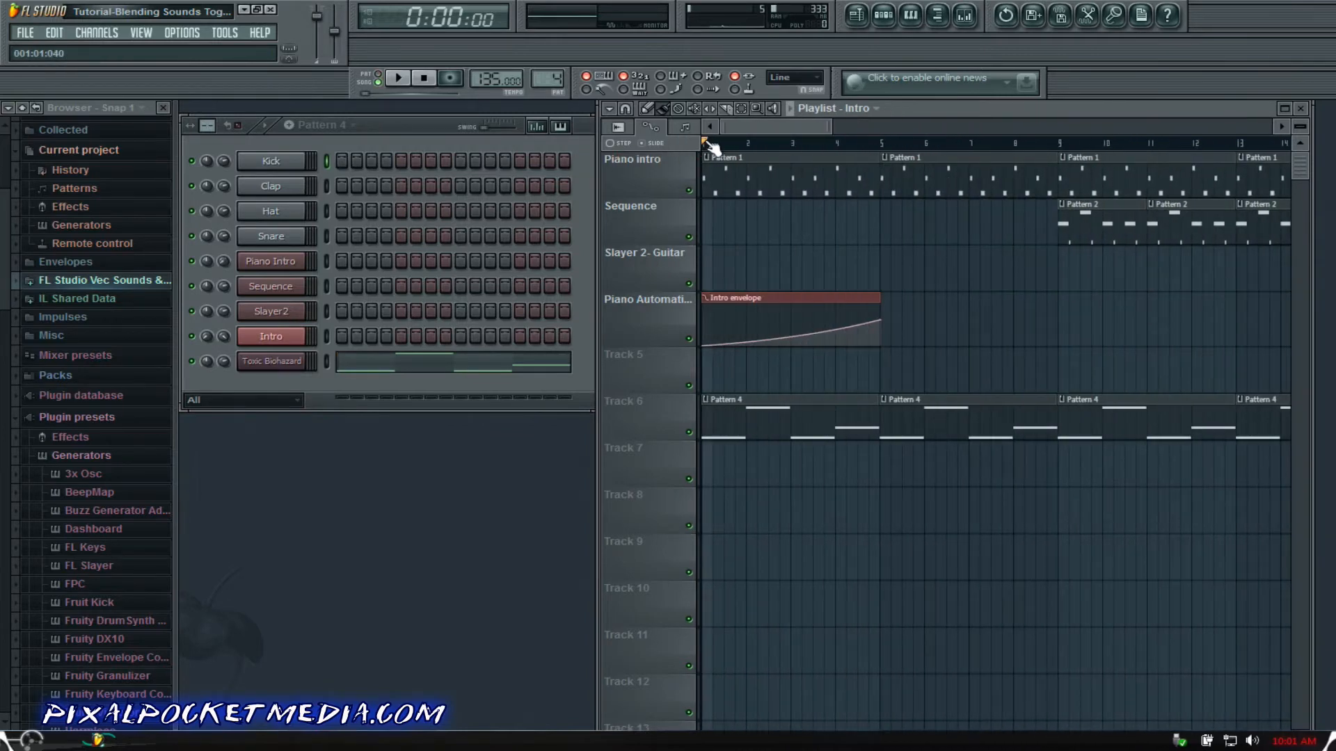
key("space")
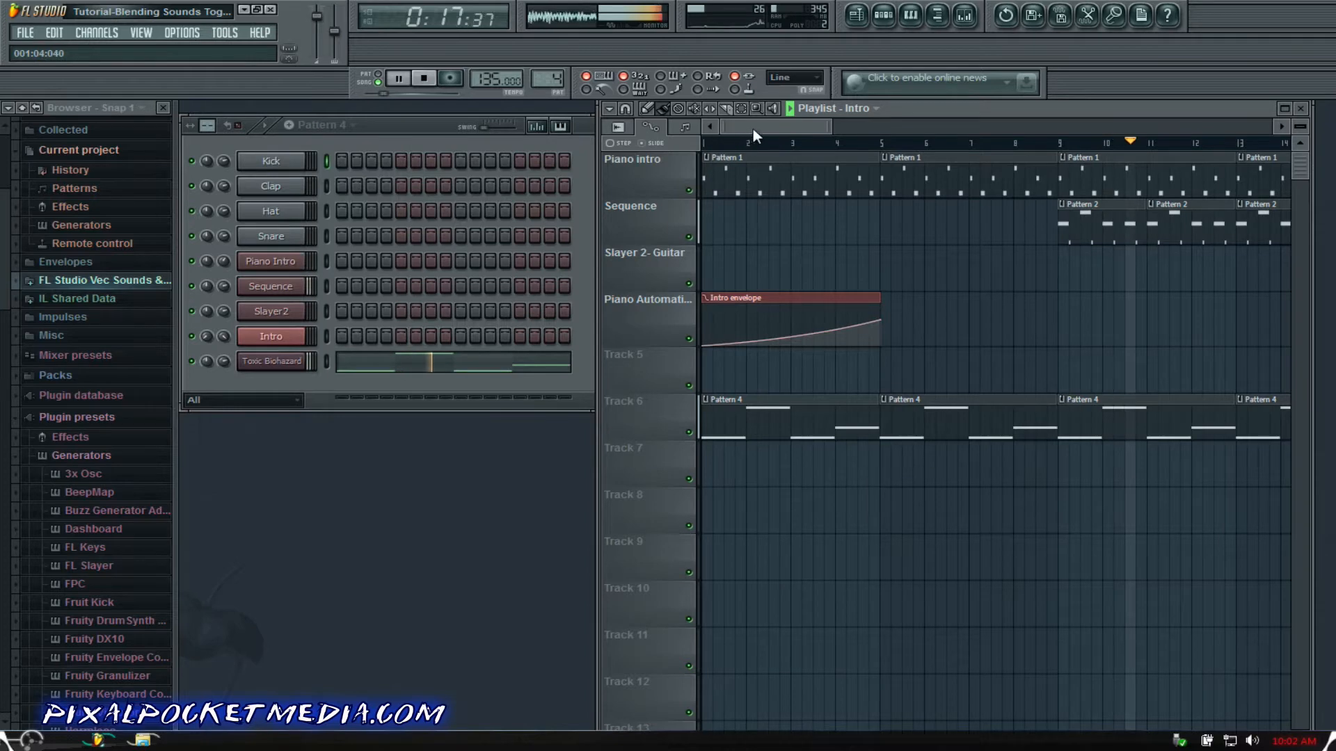
mouse_move(757, 128)
left_mouse_down()
mouse_move(774, 125)
mouse_move(742, 128)
left_mouse_up()
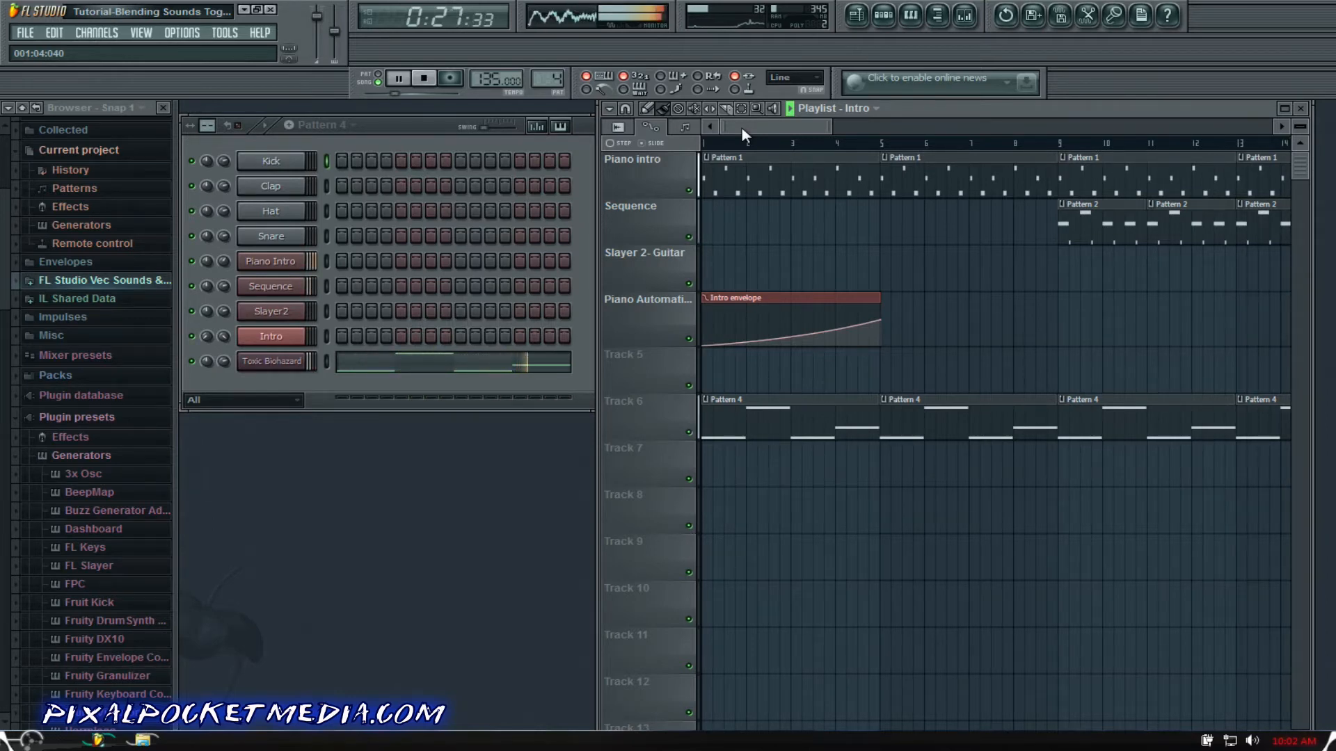
key("space")
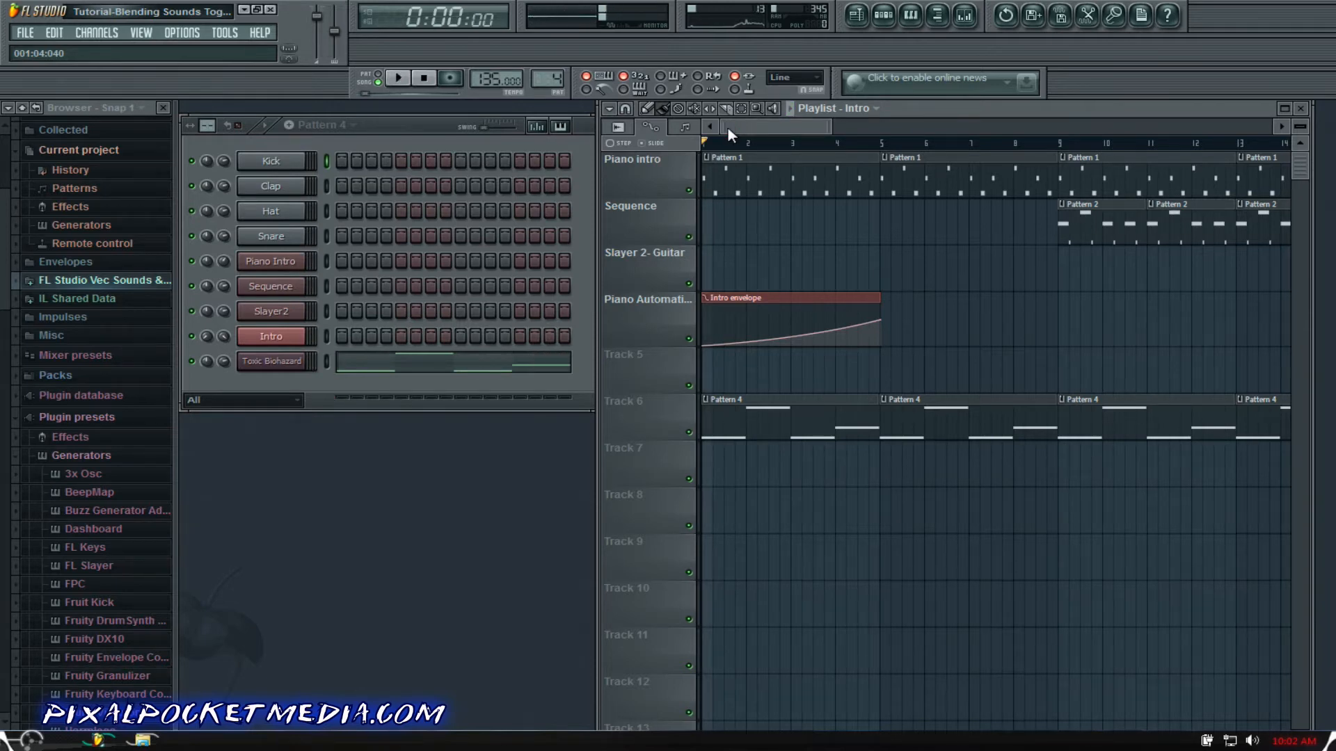
left_click_drag(728, 128, 690, 141)
left_click_drag(746, 129, 586, 153)
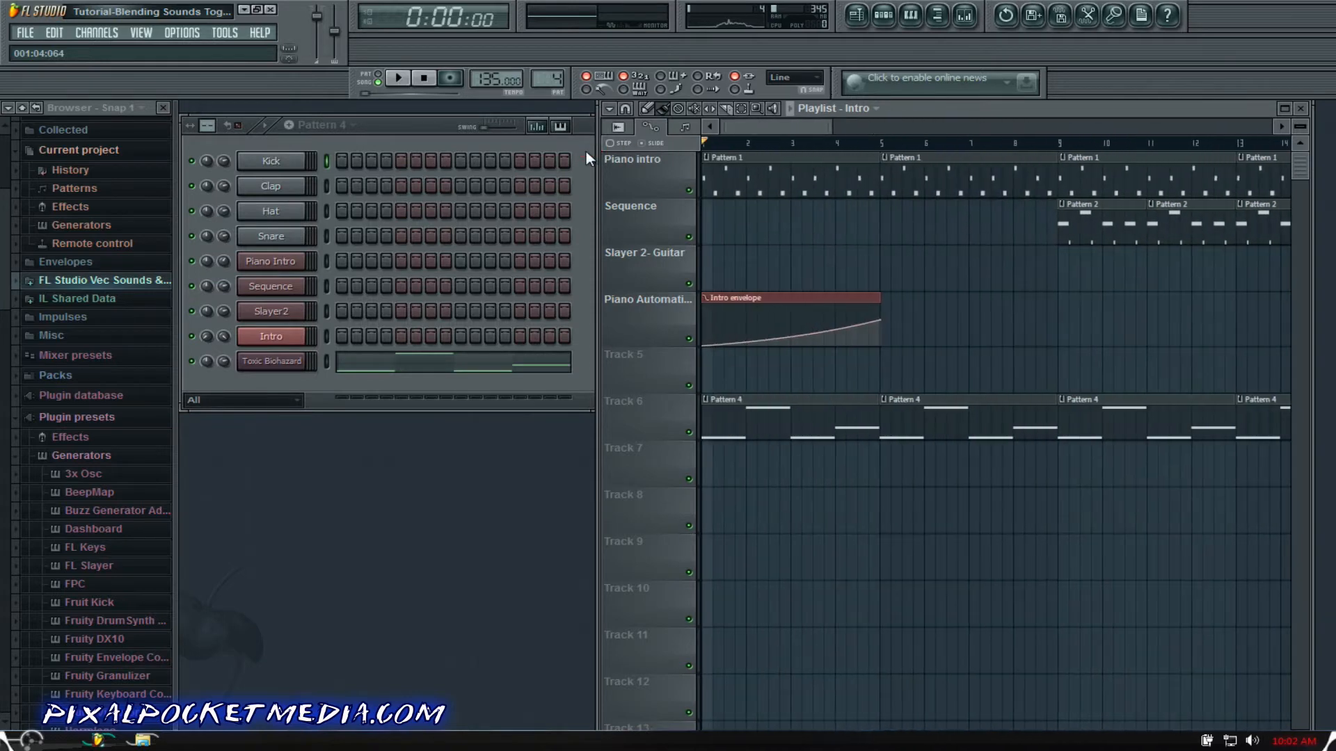
Step: Delete the Pattern 4 clips from Track 6 in the playlist
right_click(801, 402)
right_click(984, 418)
right_click(1149, 418)
right_click(1259, 418)
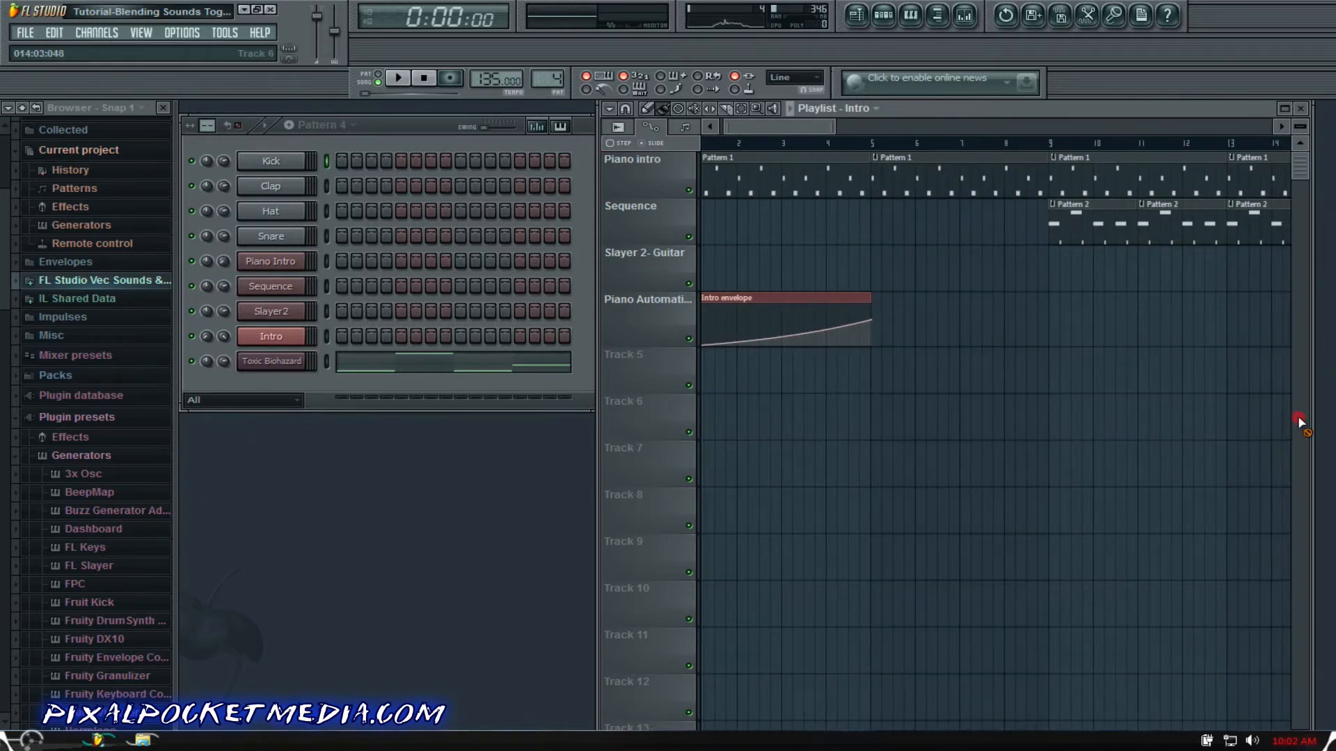
left_click_drag(775, 128, 633, 126)
right_click(844, 426)
right_click(948, 420)
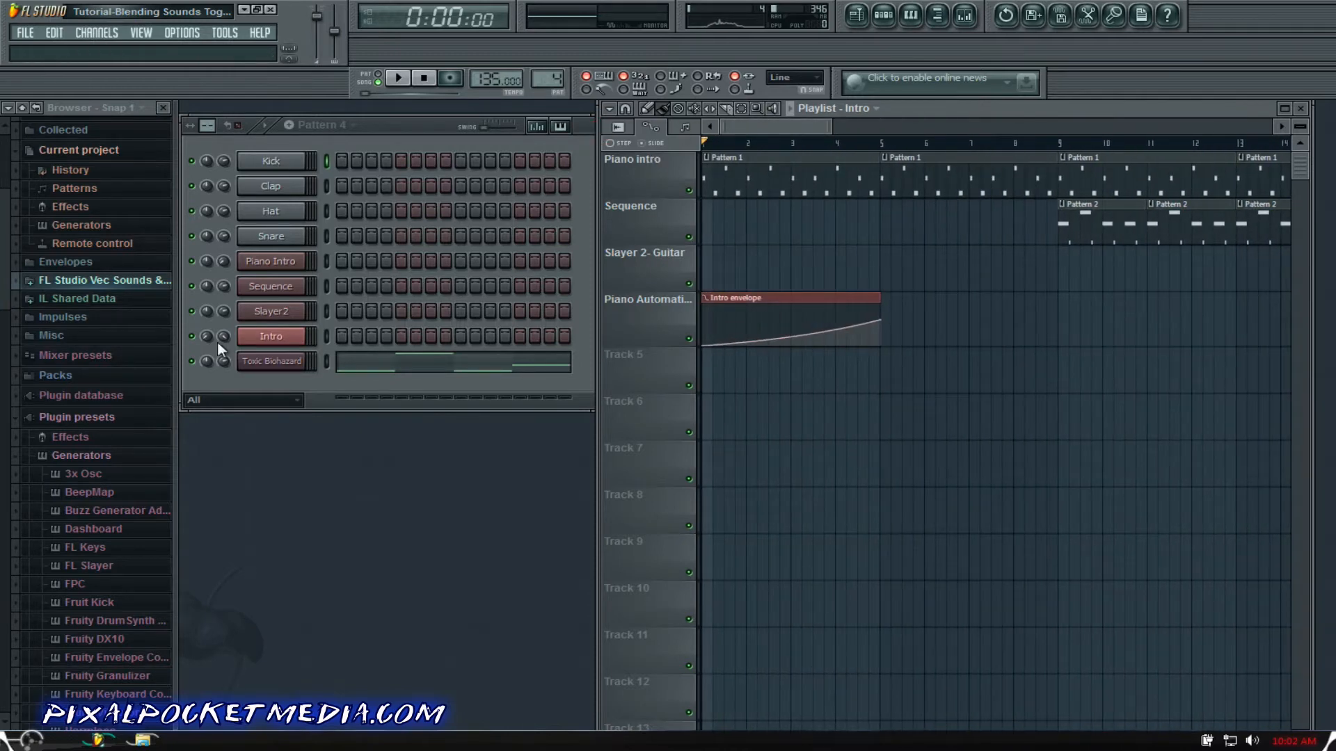
Step: Load the LED Persona ToTc preset in the Toxic Biohazard channel and play Pattern 4 alone in pattern mode
left_click(273, 361)
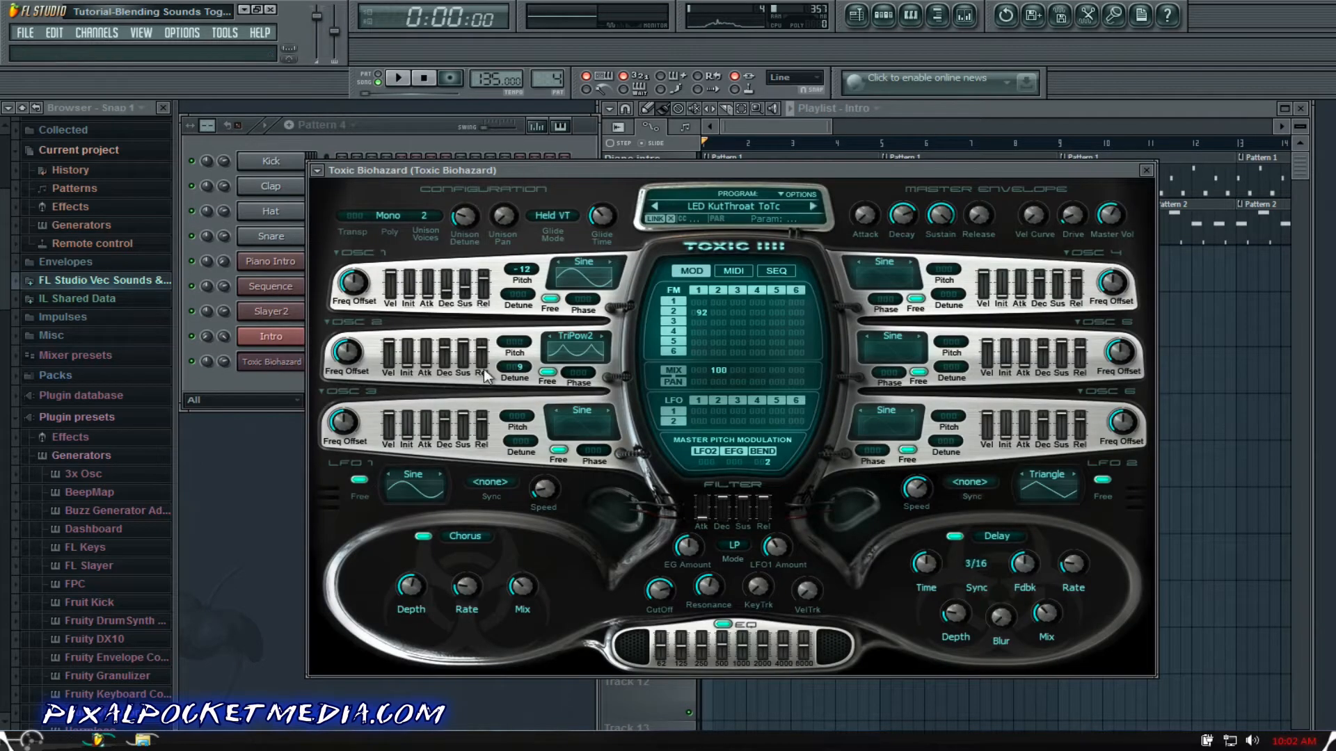
left_click(812, 206)
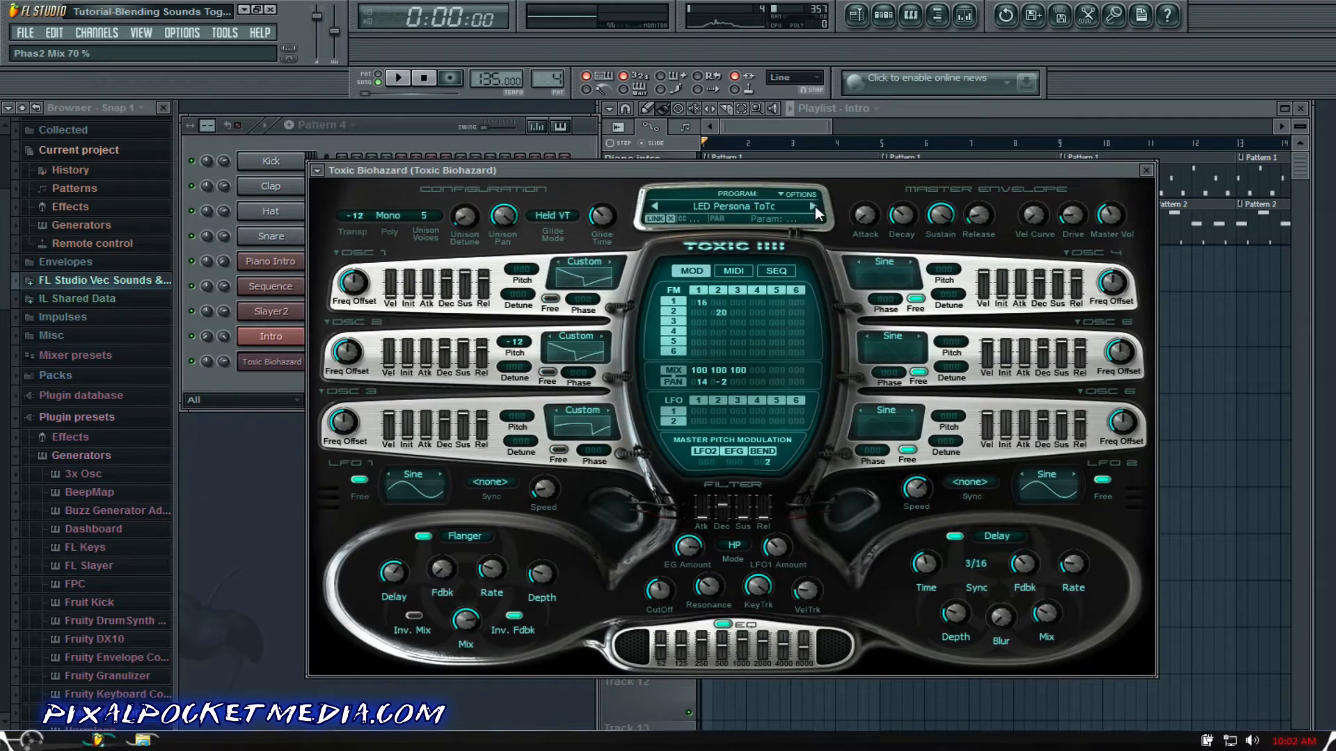
left_click(1146, 171)
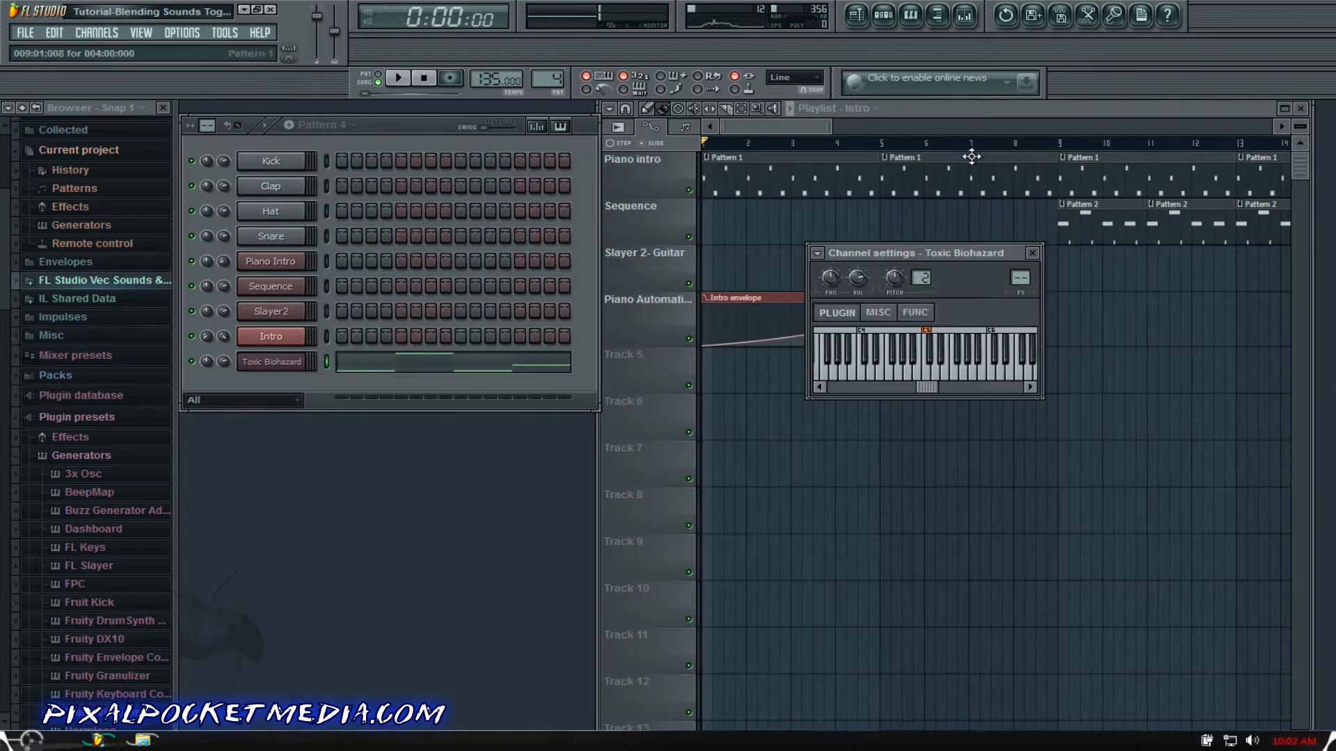
left_click(1032, 253)
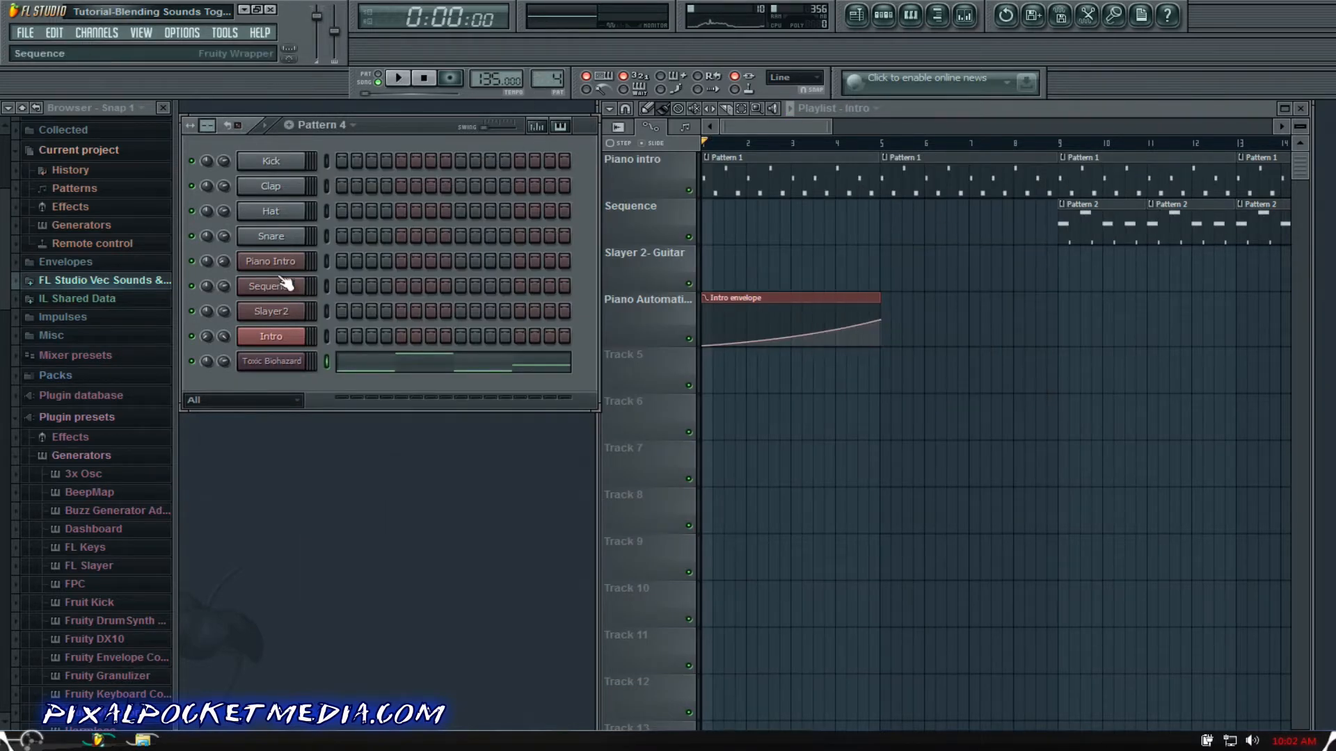
left_click(378, 74)
left_click(270, 359)
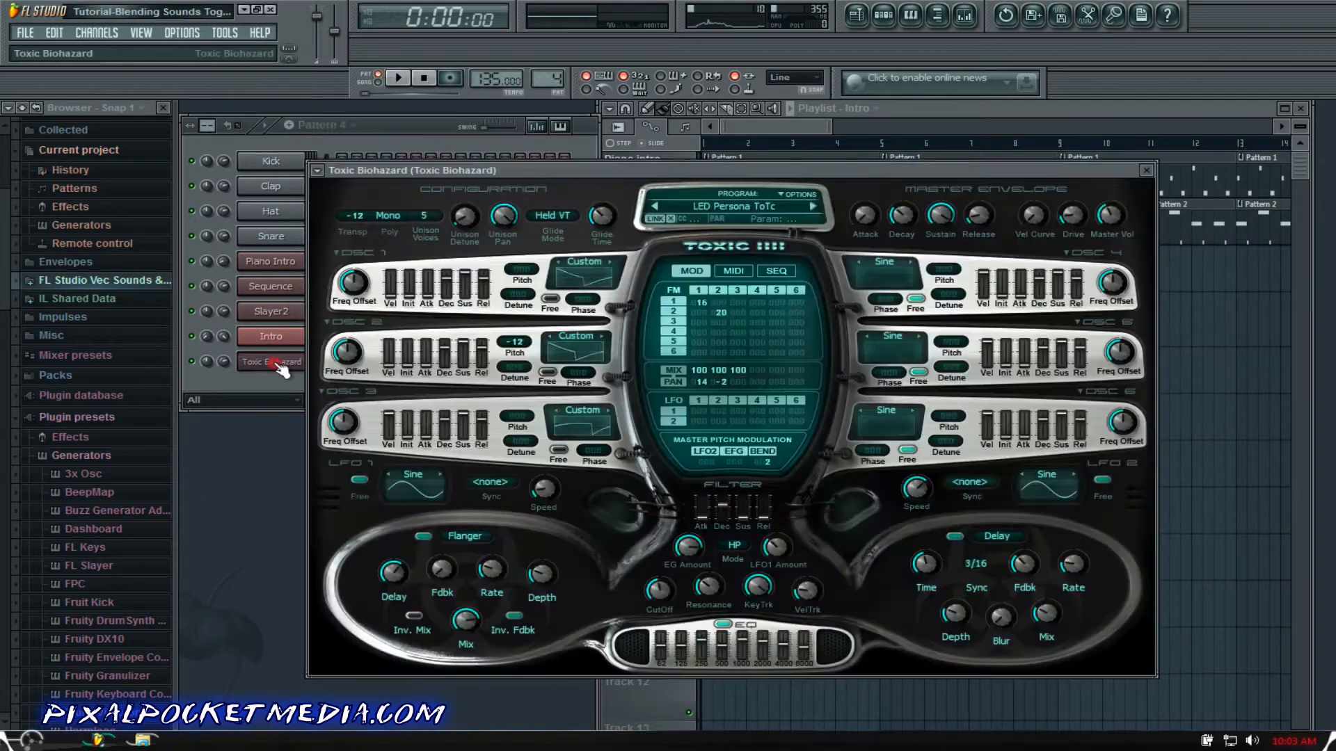
key("space")
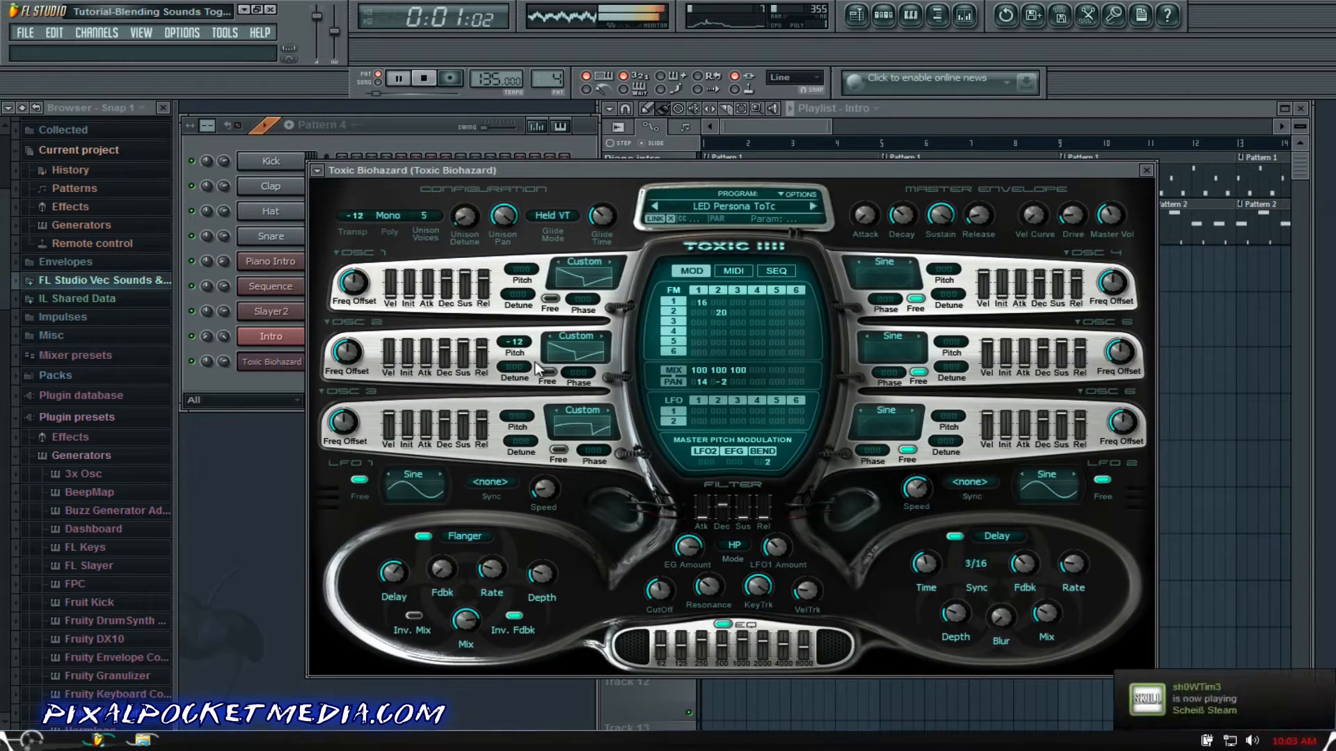
Step: Audition the Toxic Biohazard presets from LED Psycho ToTc through LED Sharper ToTc, settle on LED Scrape ToTc, and stop playback
left_click(814, 202)
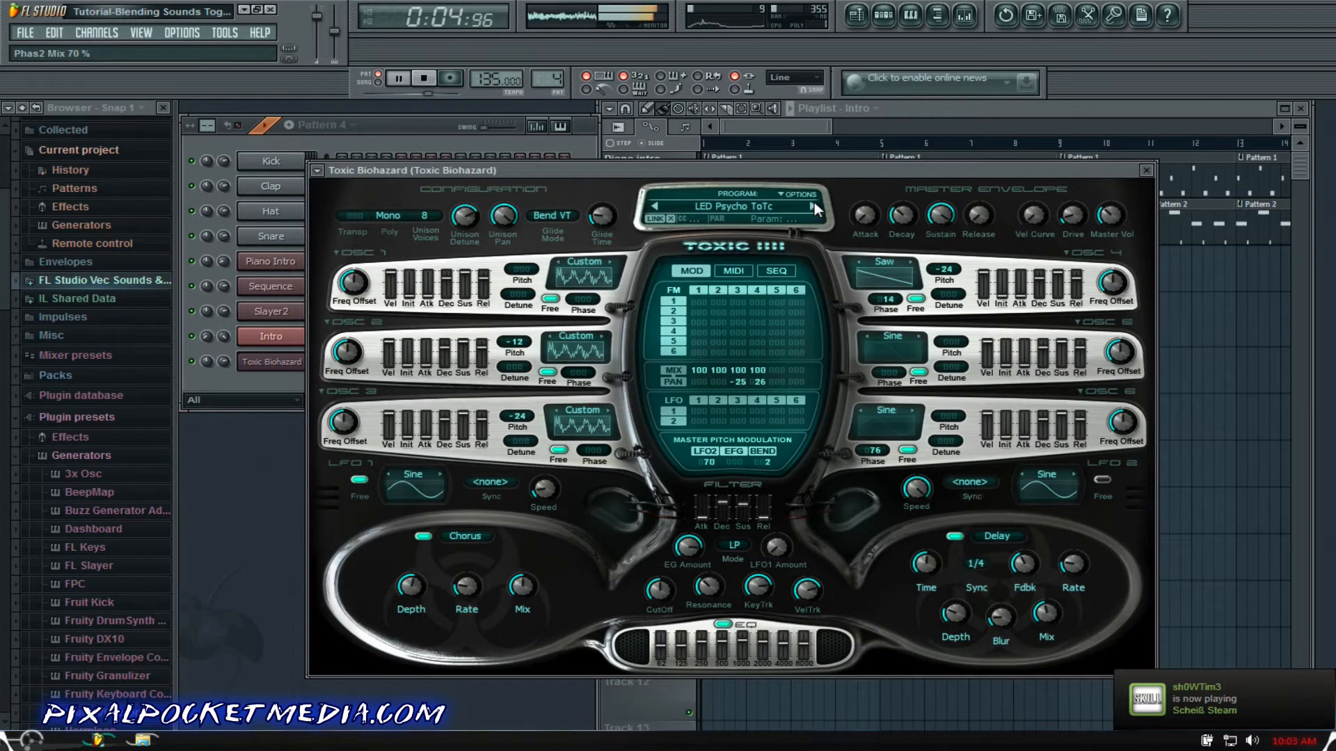
left_click(814, 206)
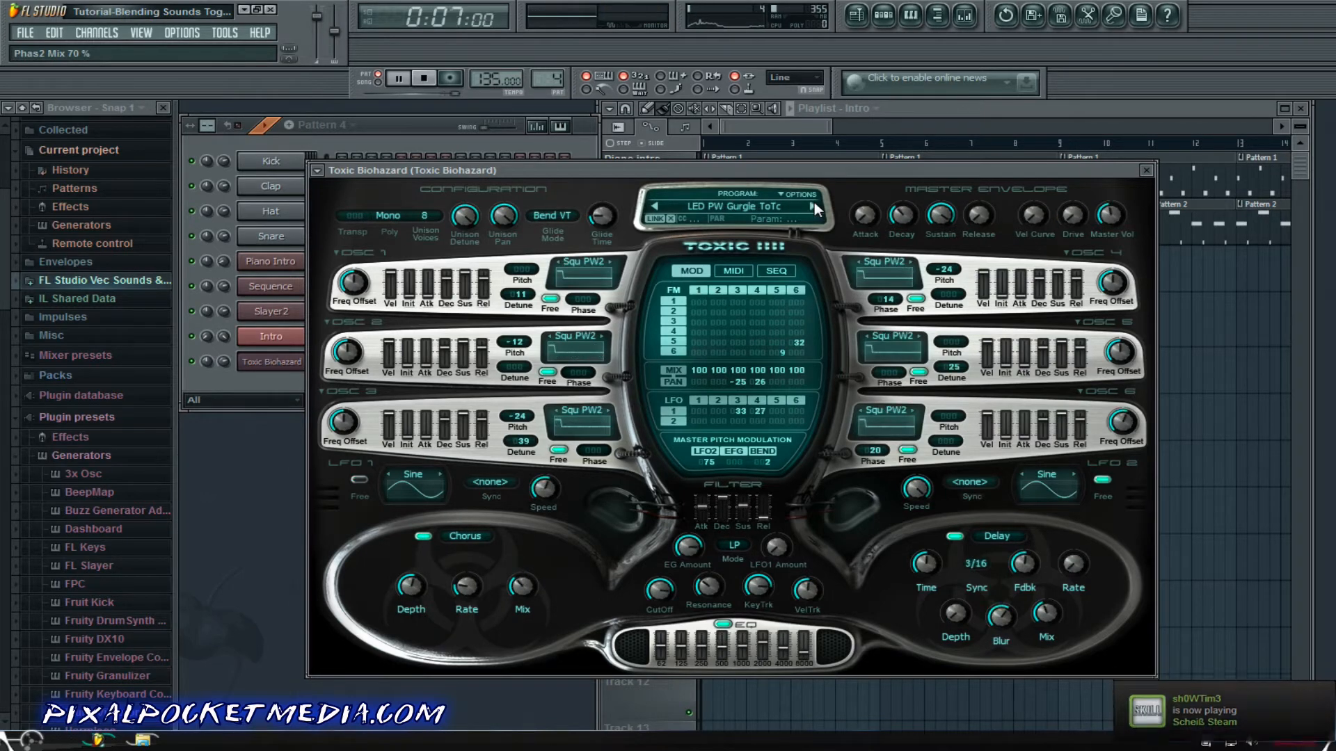
left_click(814, 206)
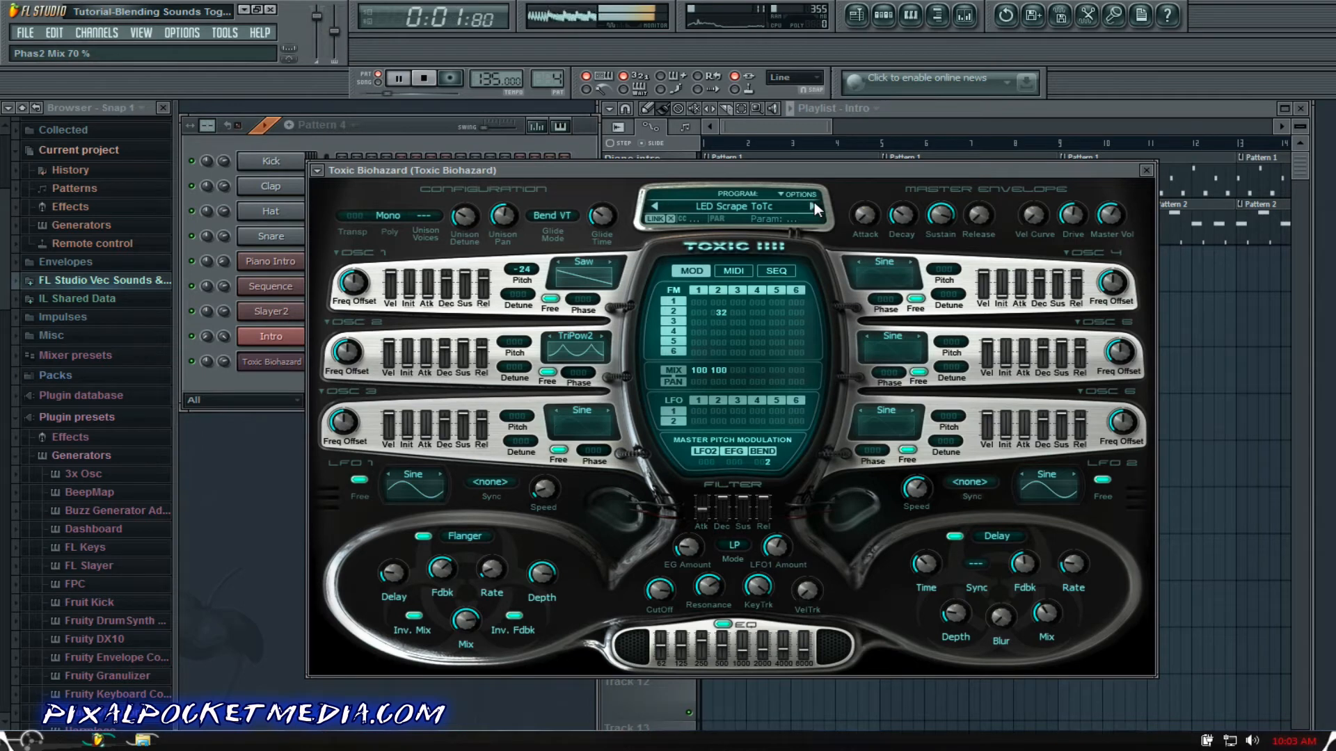
left_click(814, 206)
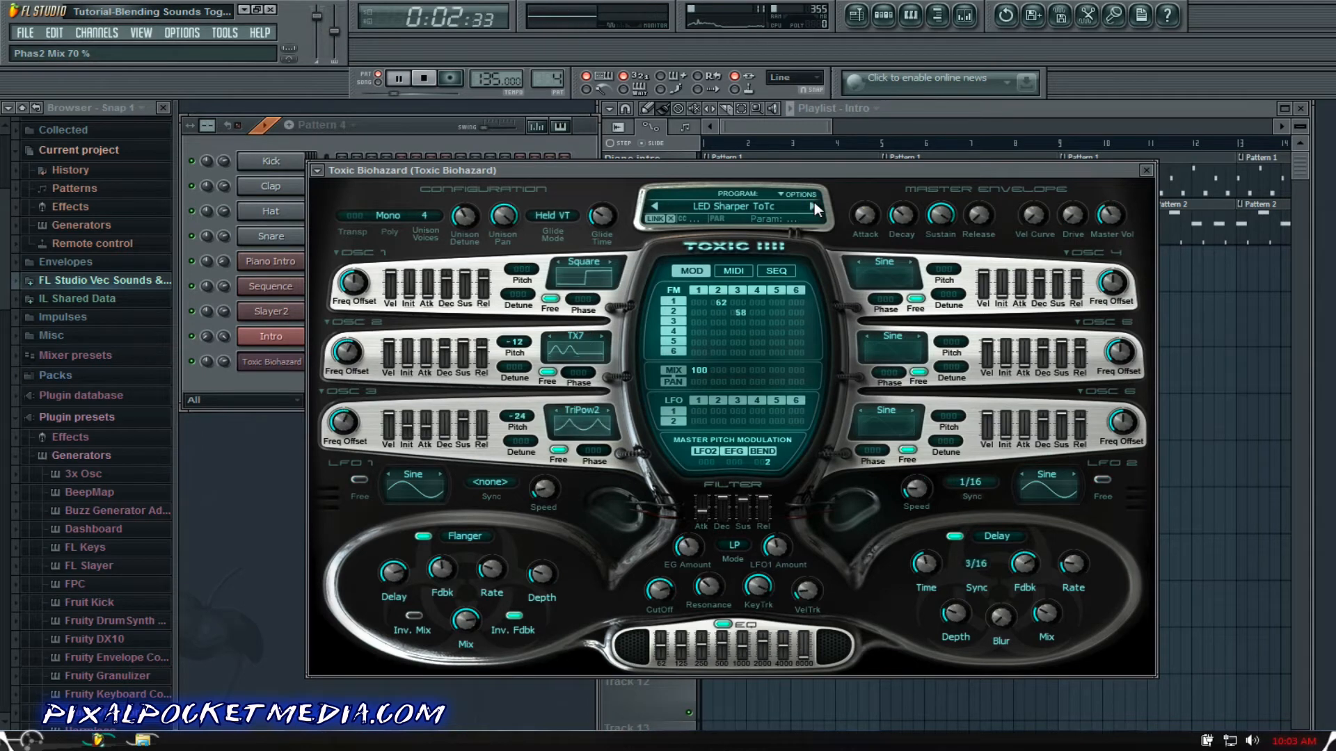
left_click(654, 206)
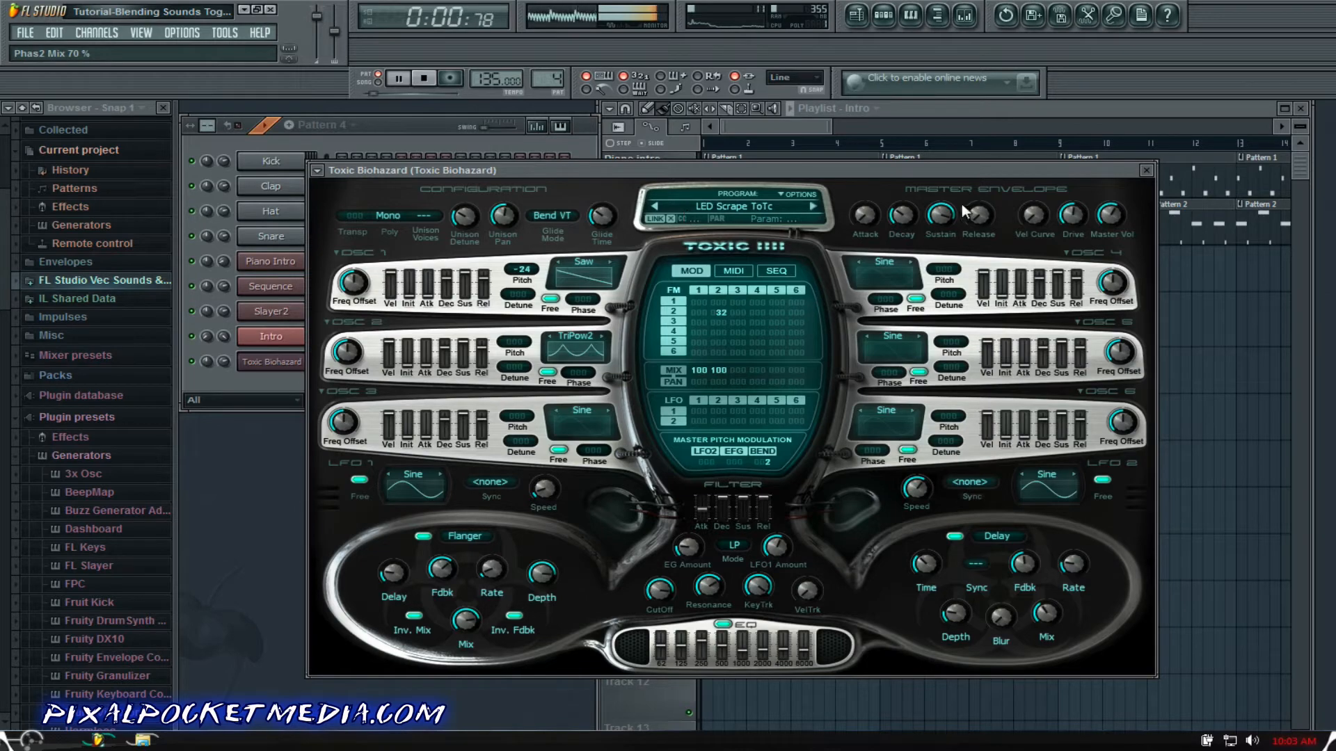
left_click(1147, 170)
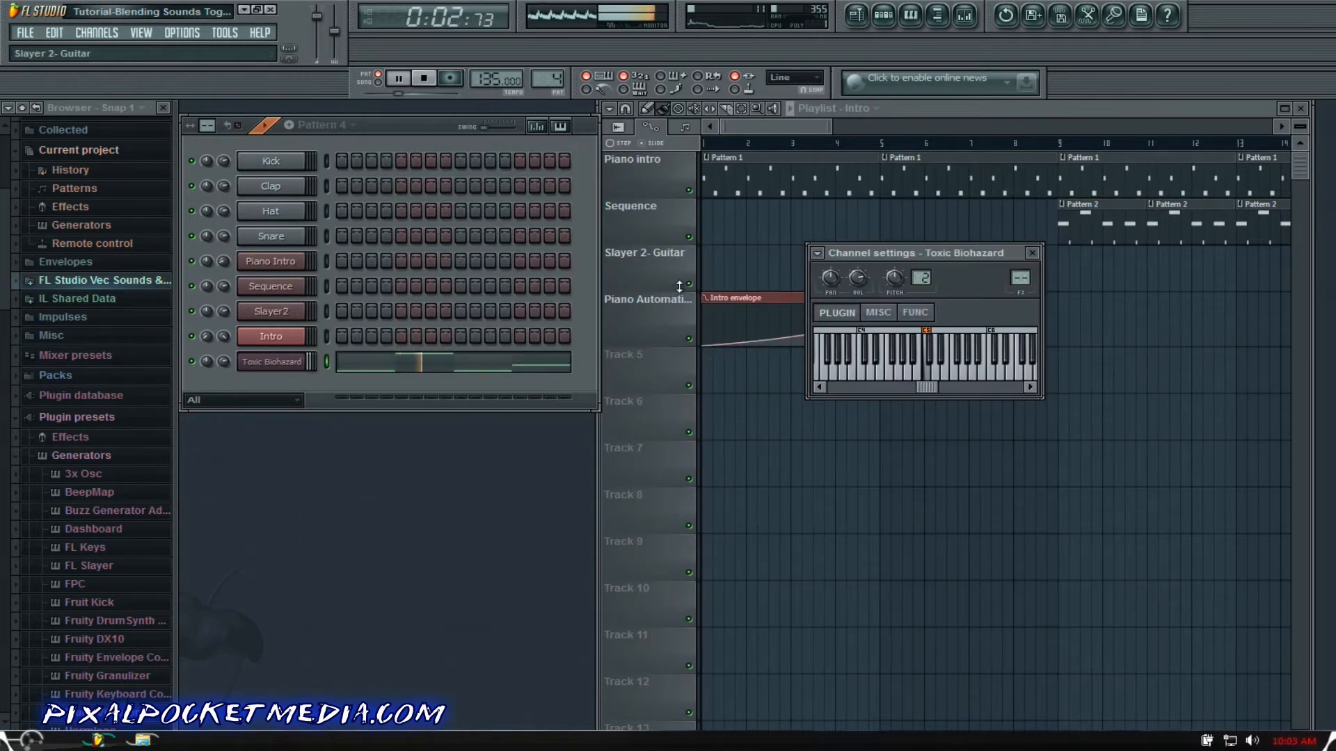
key("space")
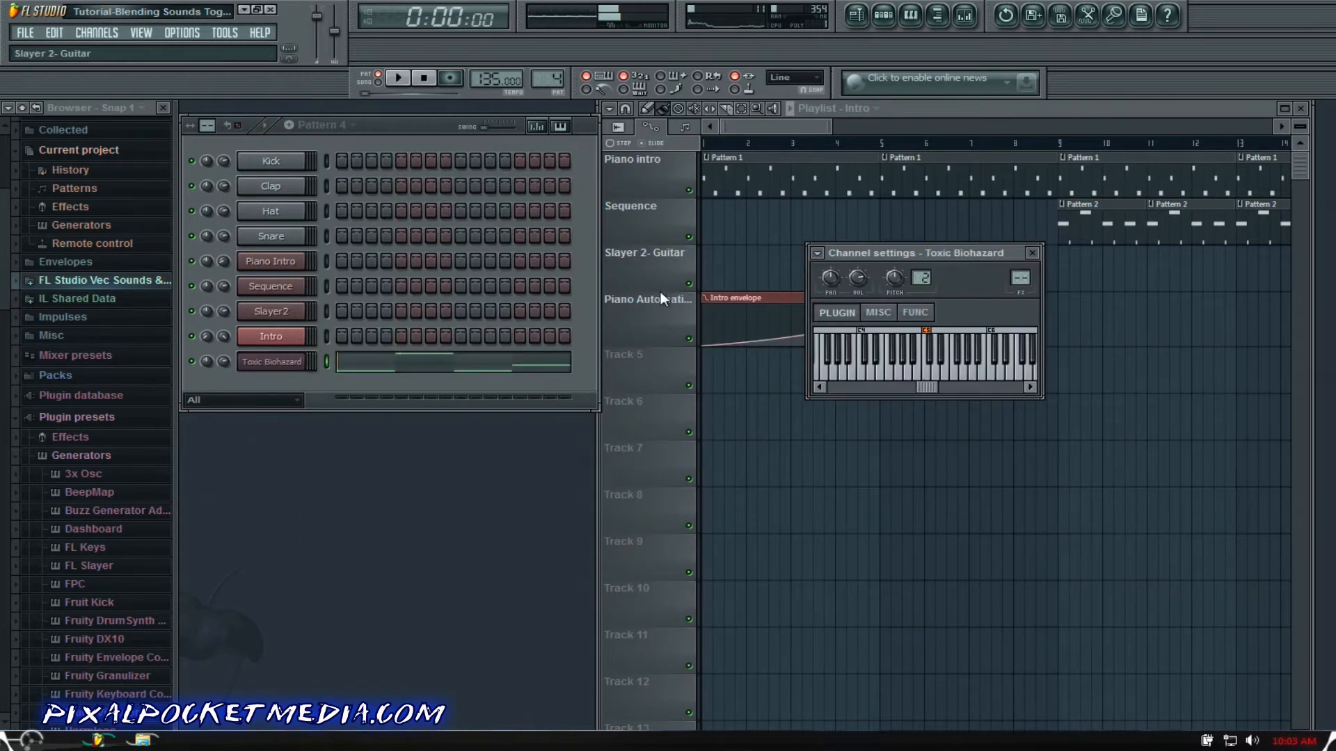
left_click(1032, 254)
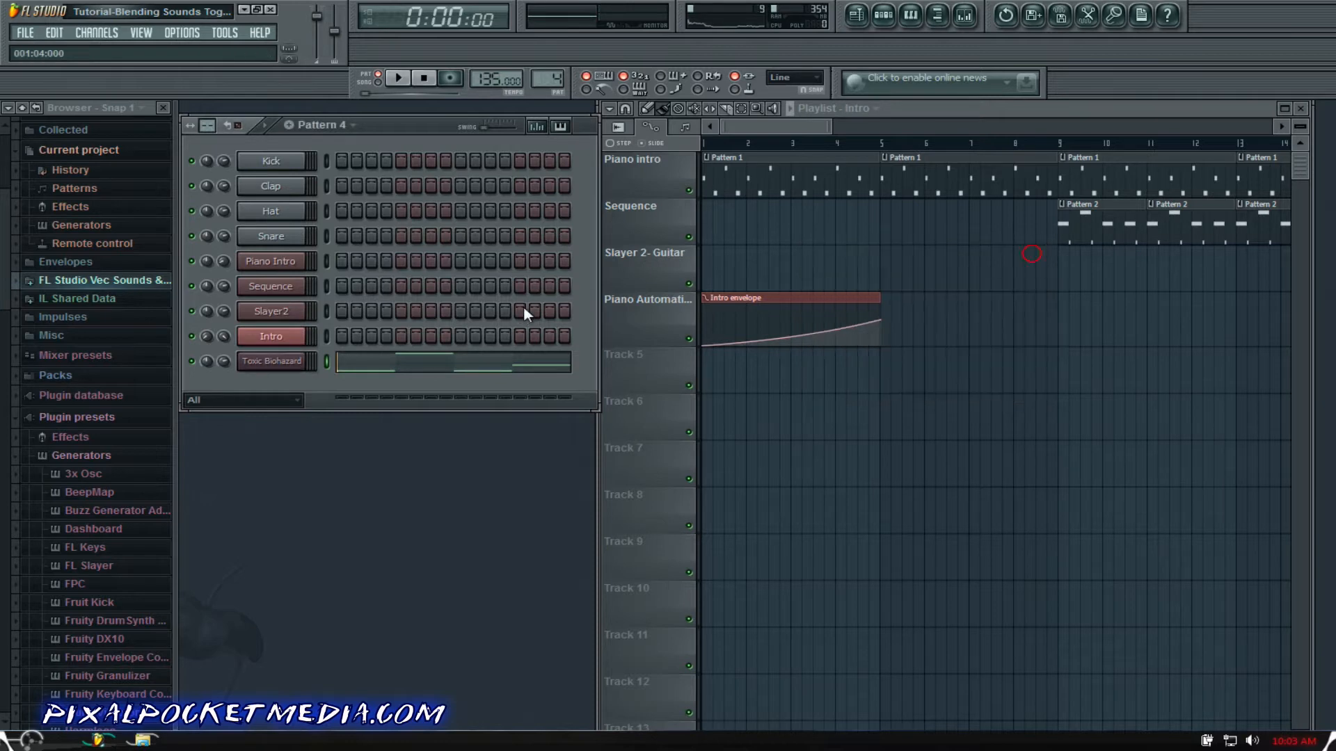
Step: Open the Toxic Biohazard piano roll, enlarge its window, and compare plain piano keys with note-name keys, keeping the note names
right_click(285, 373)
left_click(357, 356)
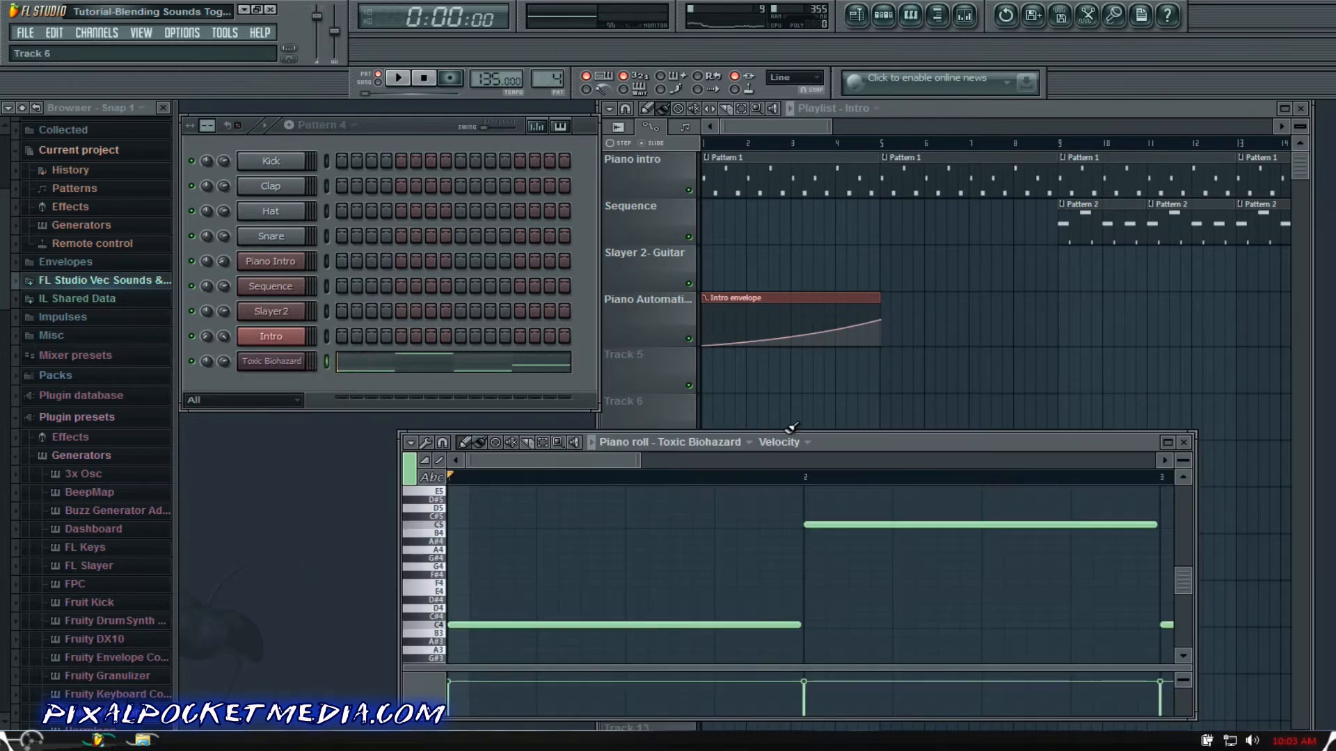
left_click_drag(863, 443, 775, 267)
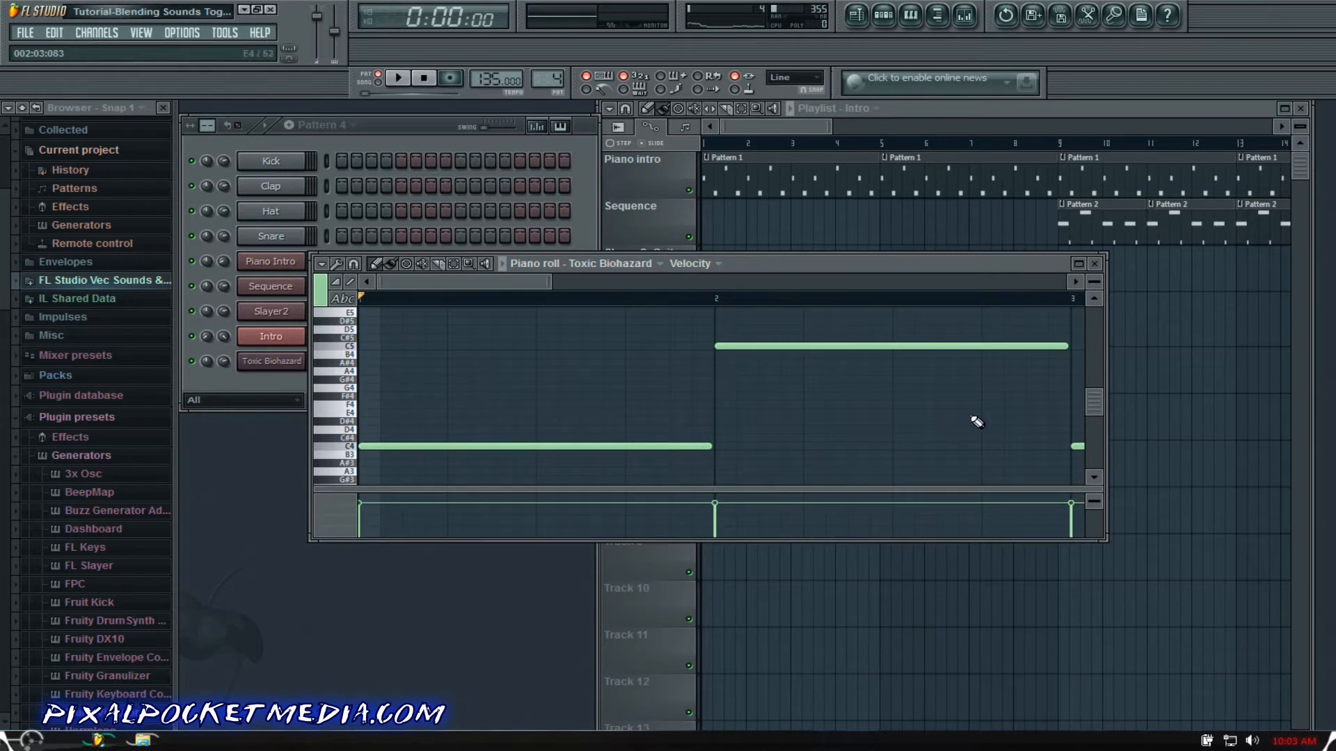
left_click_drag(1101, 541, 1251, 686)
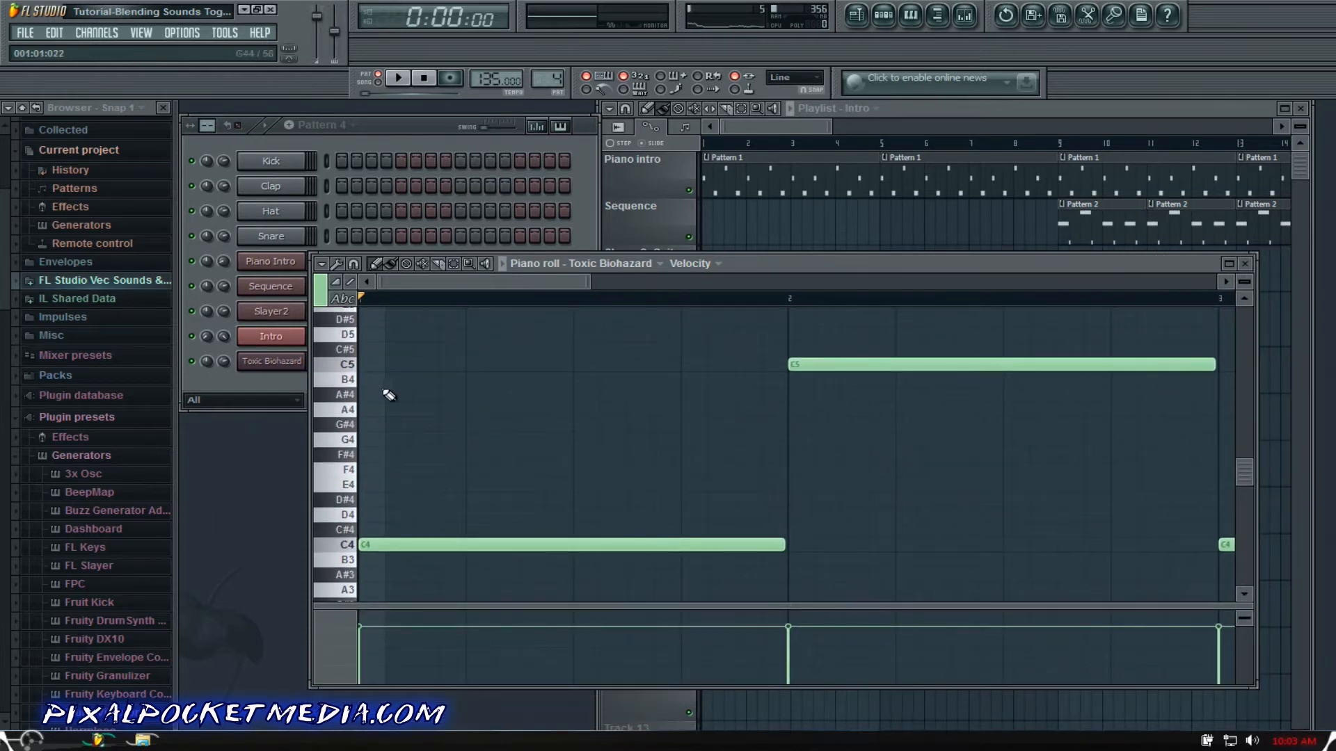
left_click(343, 299)
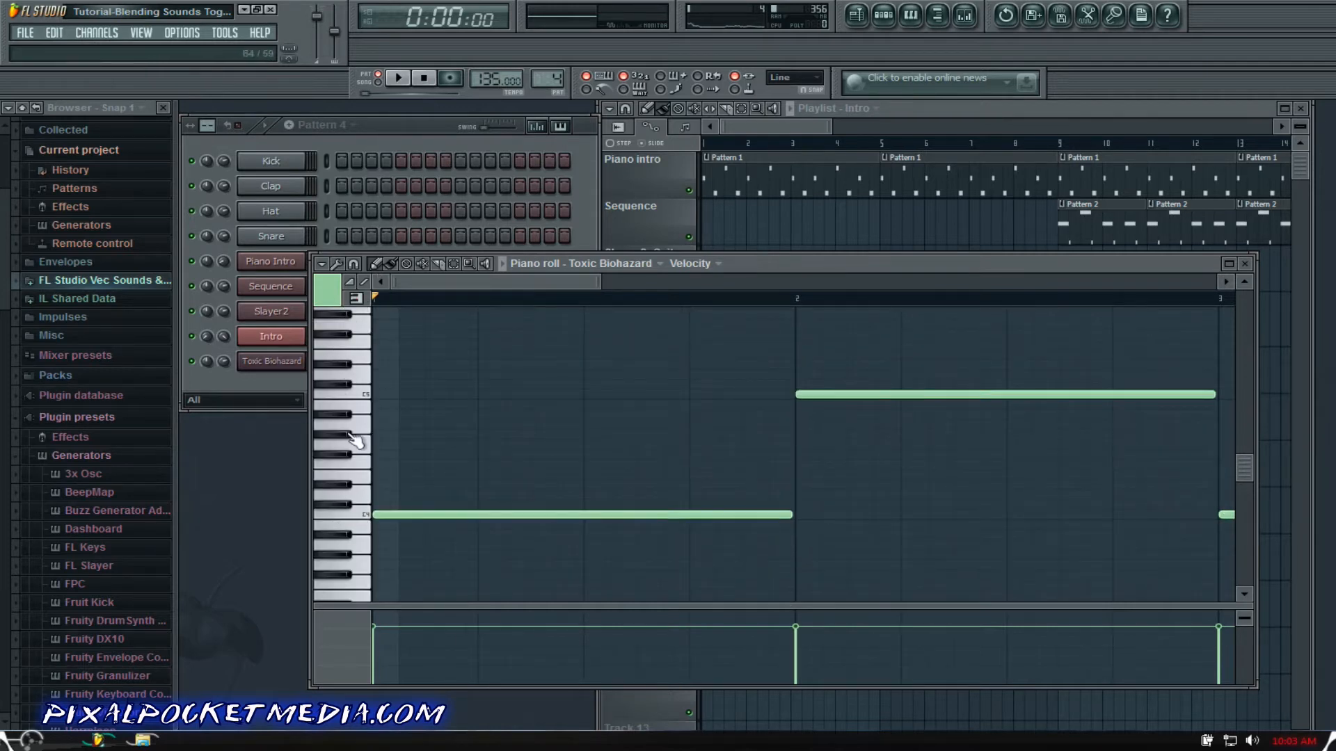
left_click(356, 299)
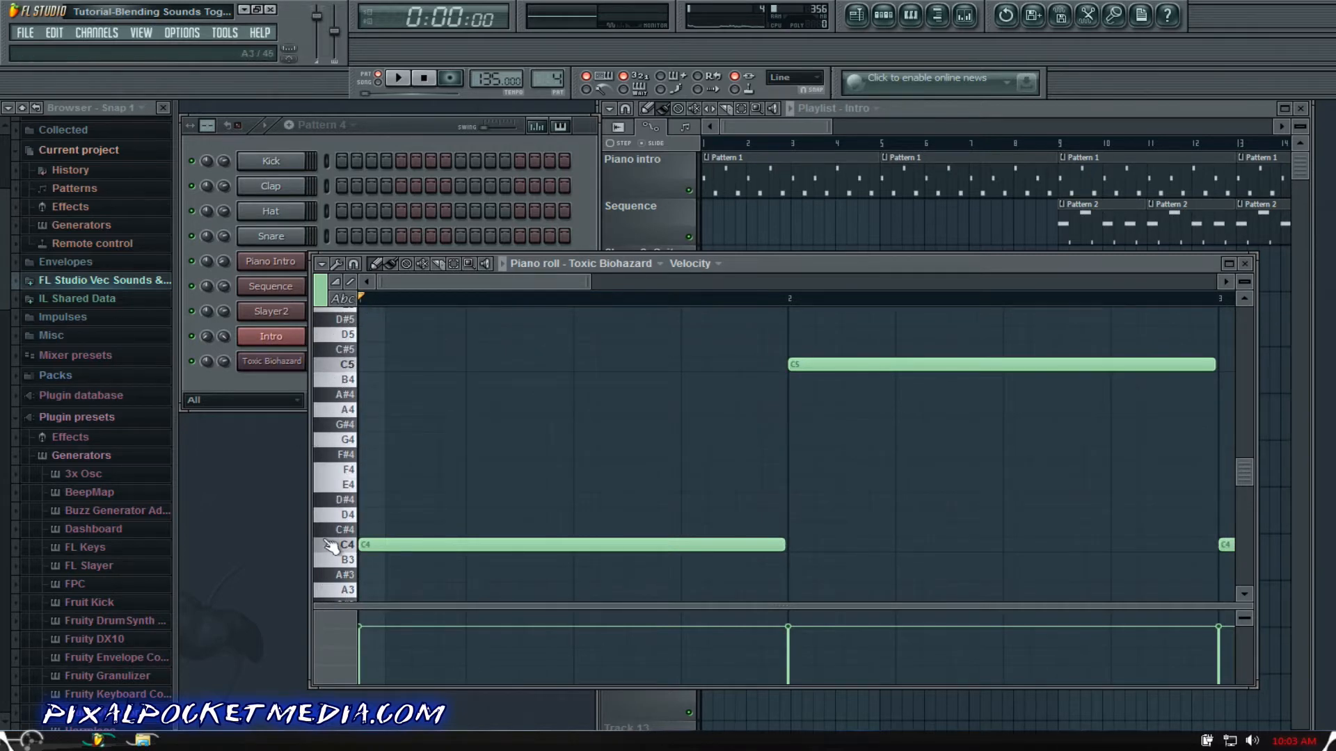
Step: Show plain piano keys in the piano roll and play the Toxic Biohazard notes from bar 1, stopping after the playback
left_click(346, 296)
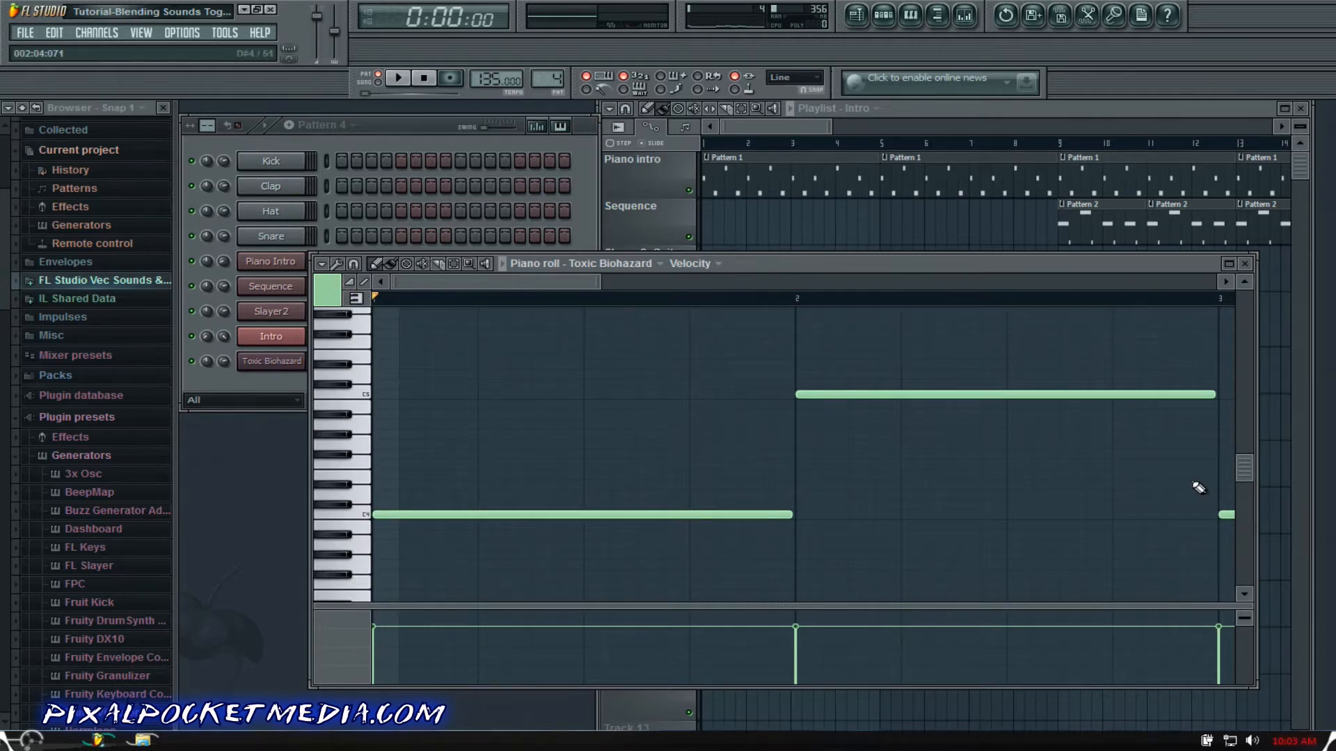
mouse_move(1243, 464)
left_mouse_down()
mouse_move(1230, 382)
mouse_move(1226, 510)
mouse_move(1231, 472)
left_mouse_up()
left_click_drag(482, 283, 386, 306)
key("space")
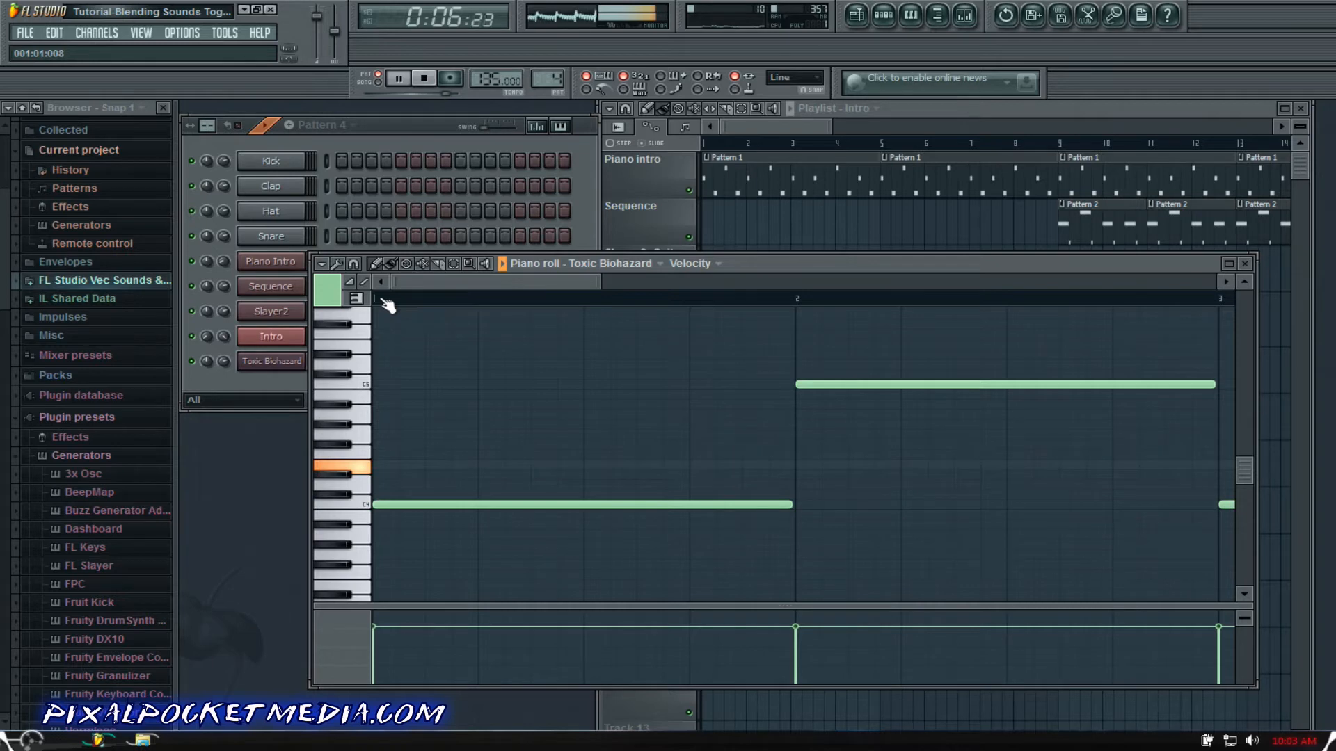
left_click_drag(431, 284, 612, 286)
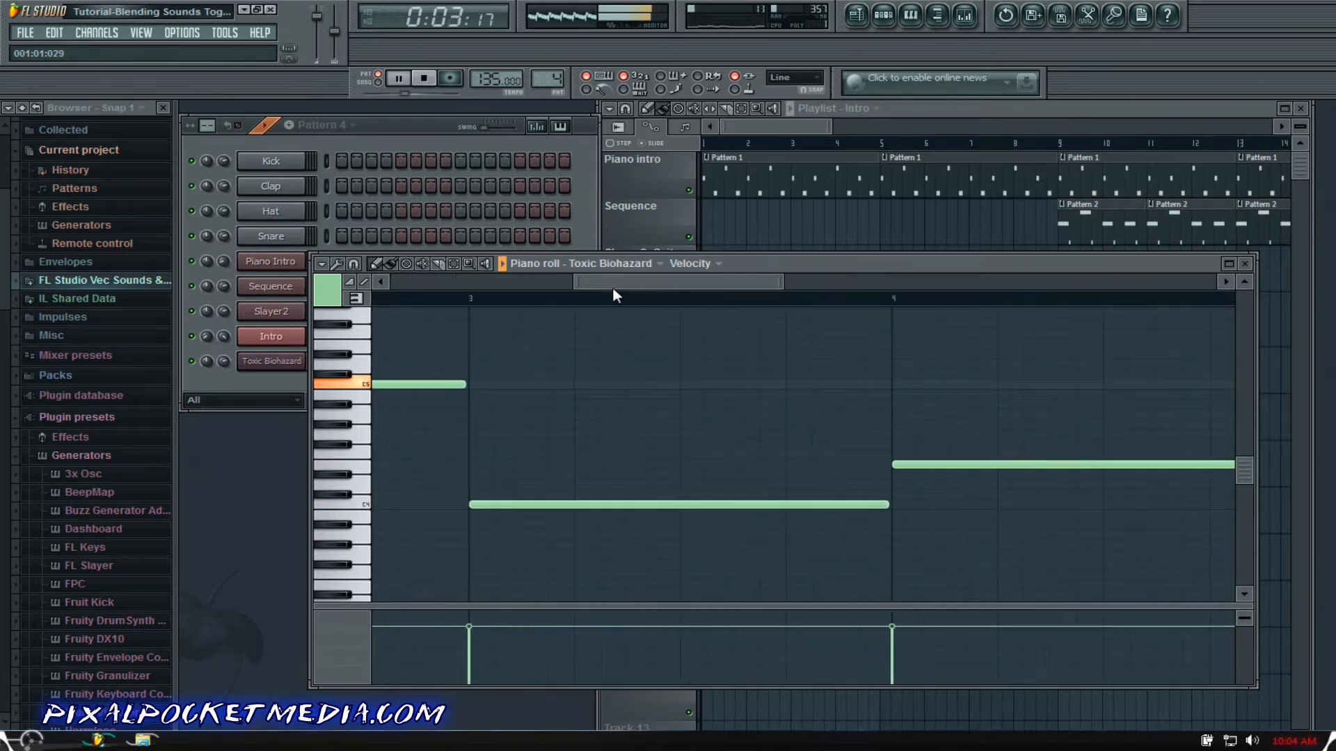
key("space")
Step: Replace the long E4 note in bar 4 with a short D5 note on beat 1 and play the pattern
right_click(910, 466)
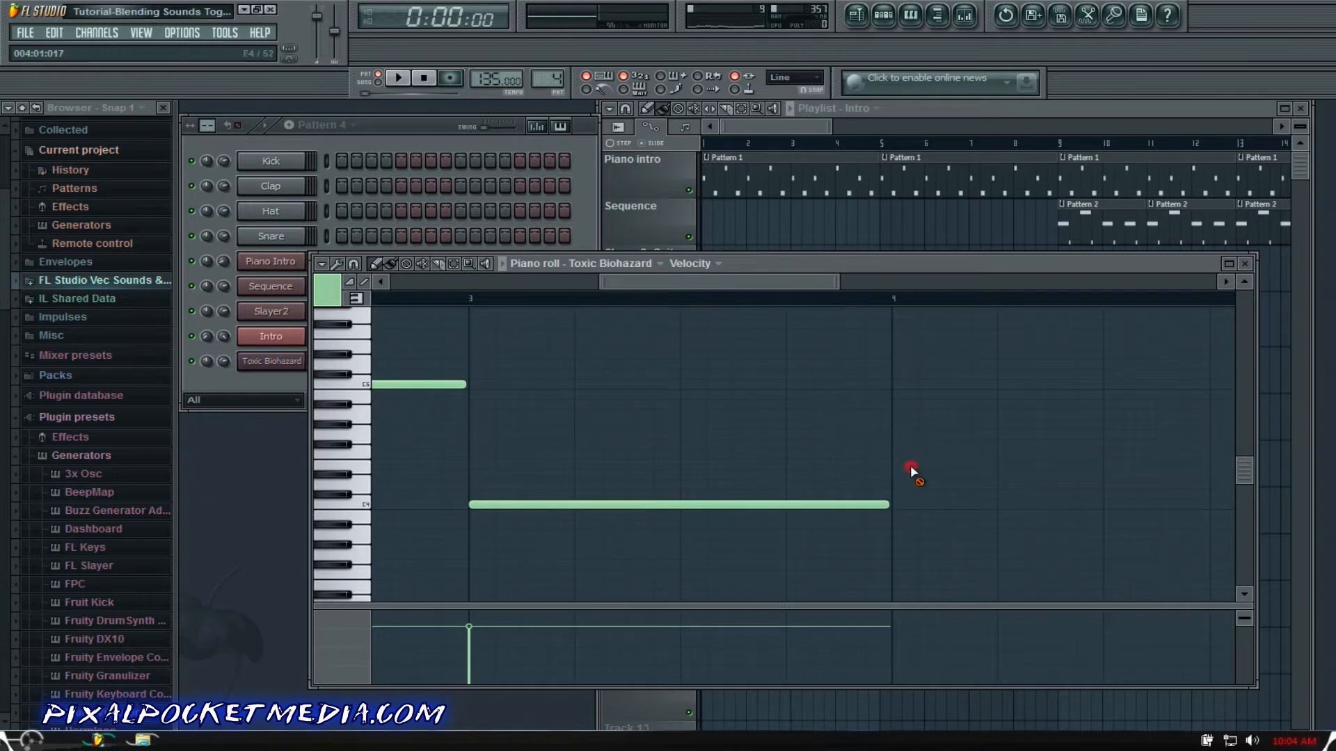
left_click_drag(895, 395, 897, 365)
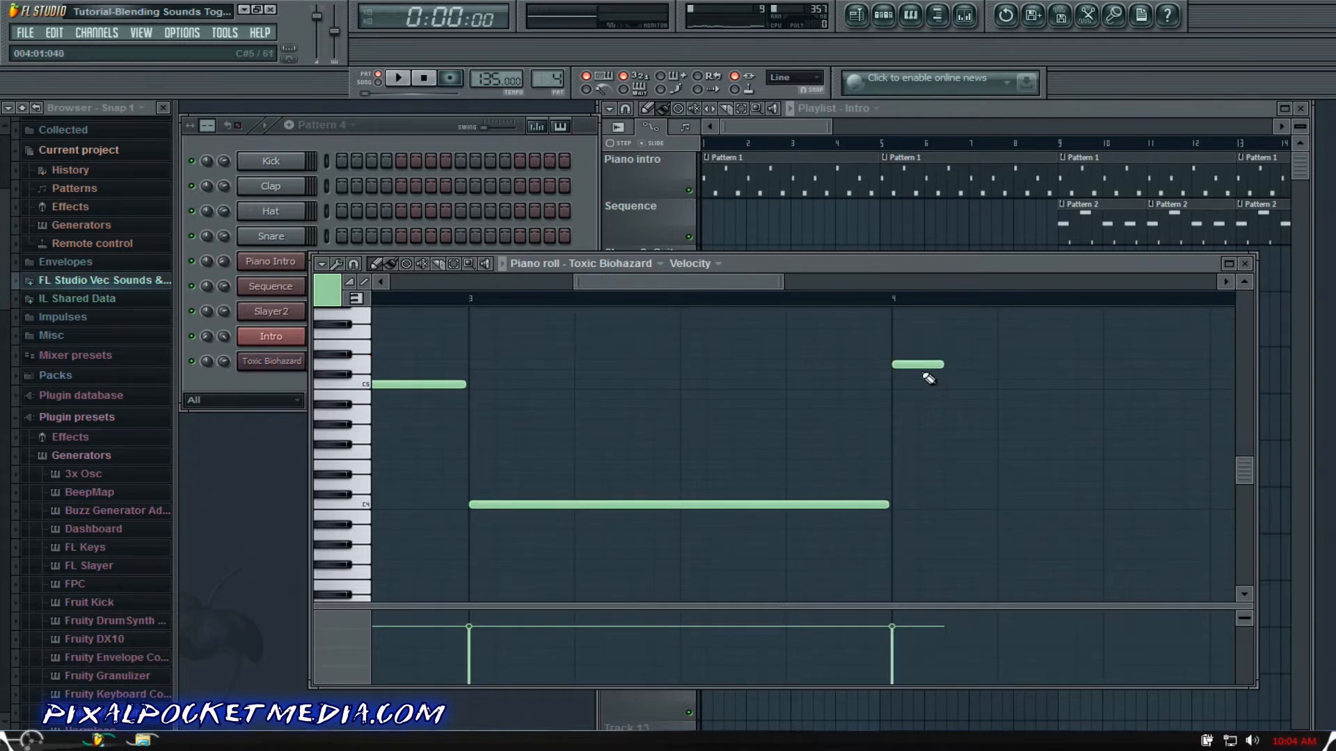
left_click_drag(729, 282, 600, 280)
key("space")
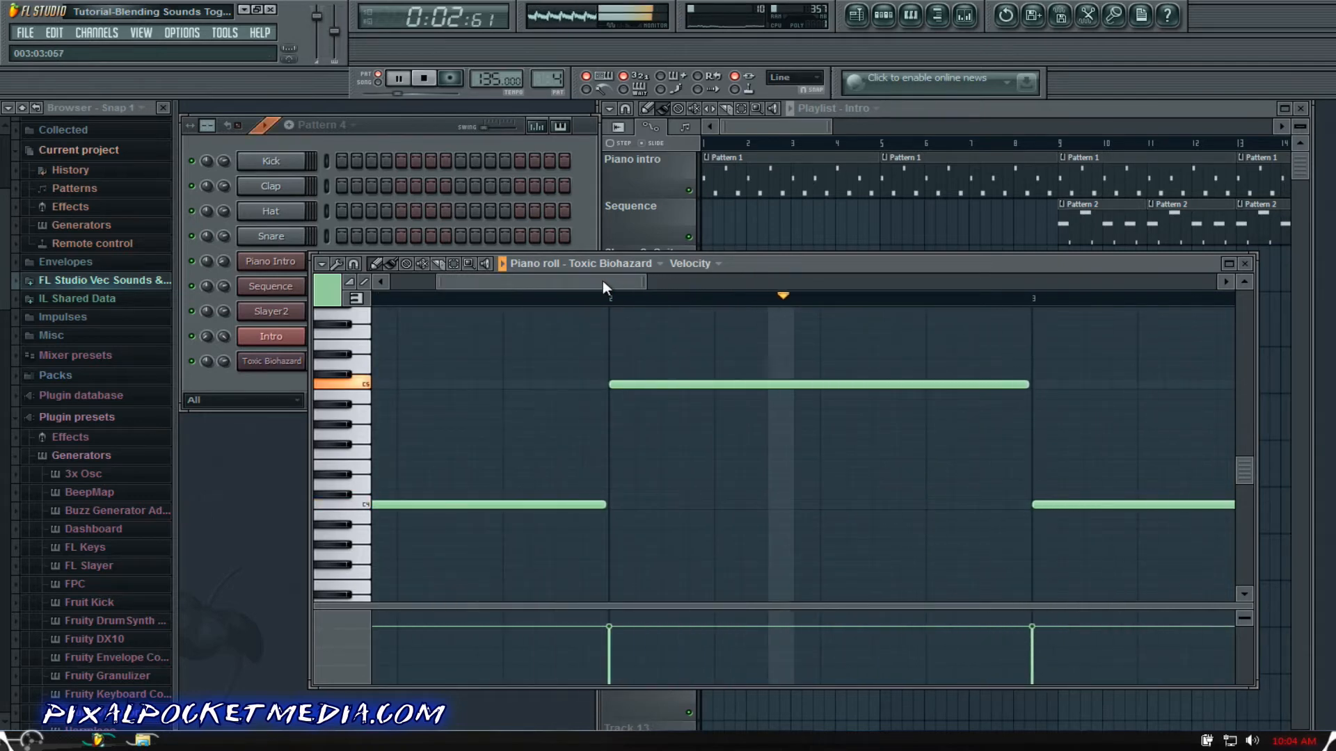
left_click_drag(640, 282, 757, 287)
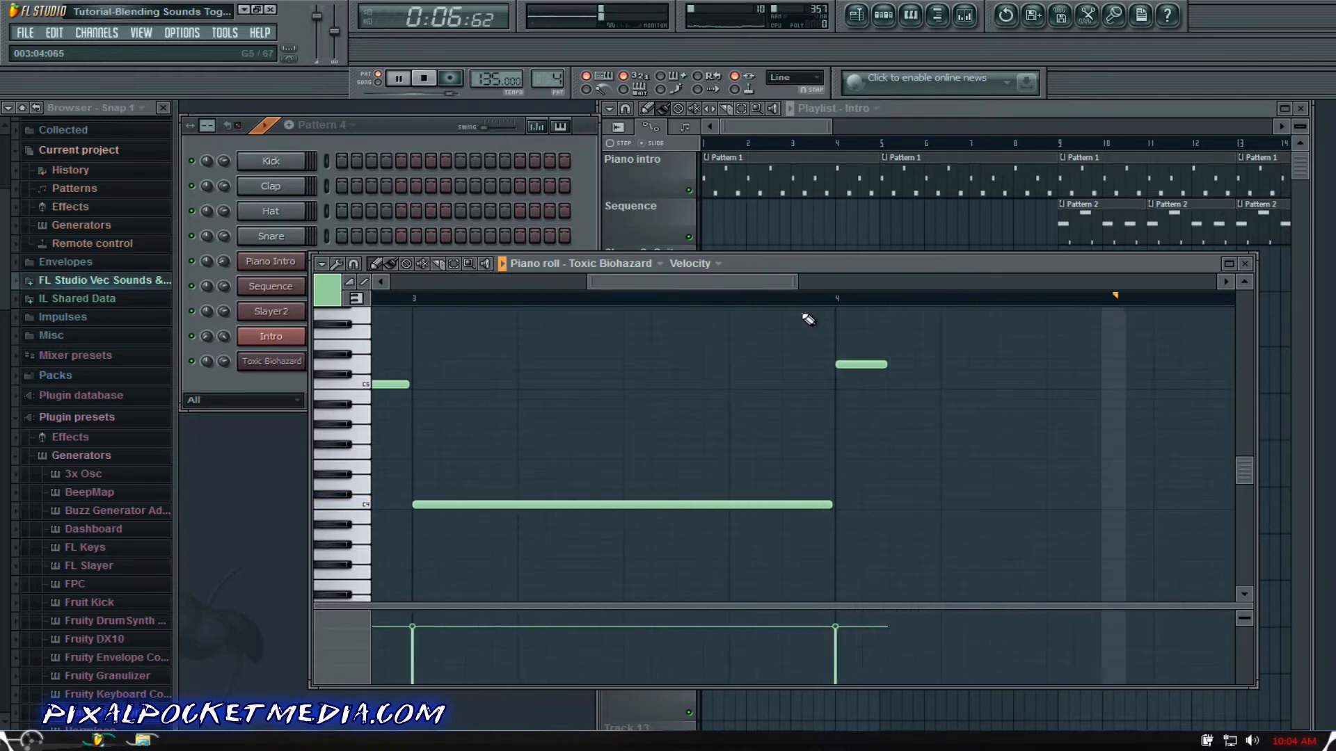
key("space")
Step: Add short D5 notes on beats 2, 3 and 4 of bar 4, playing the bar to check the rhythm
left_click(950, 365)
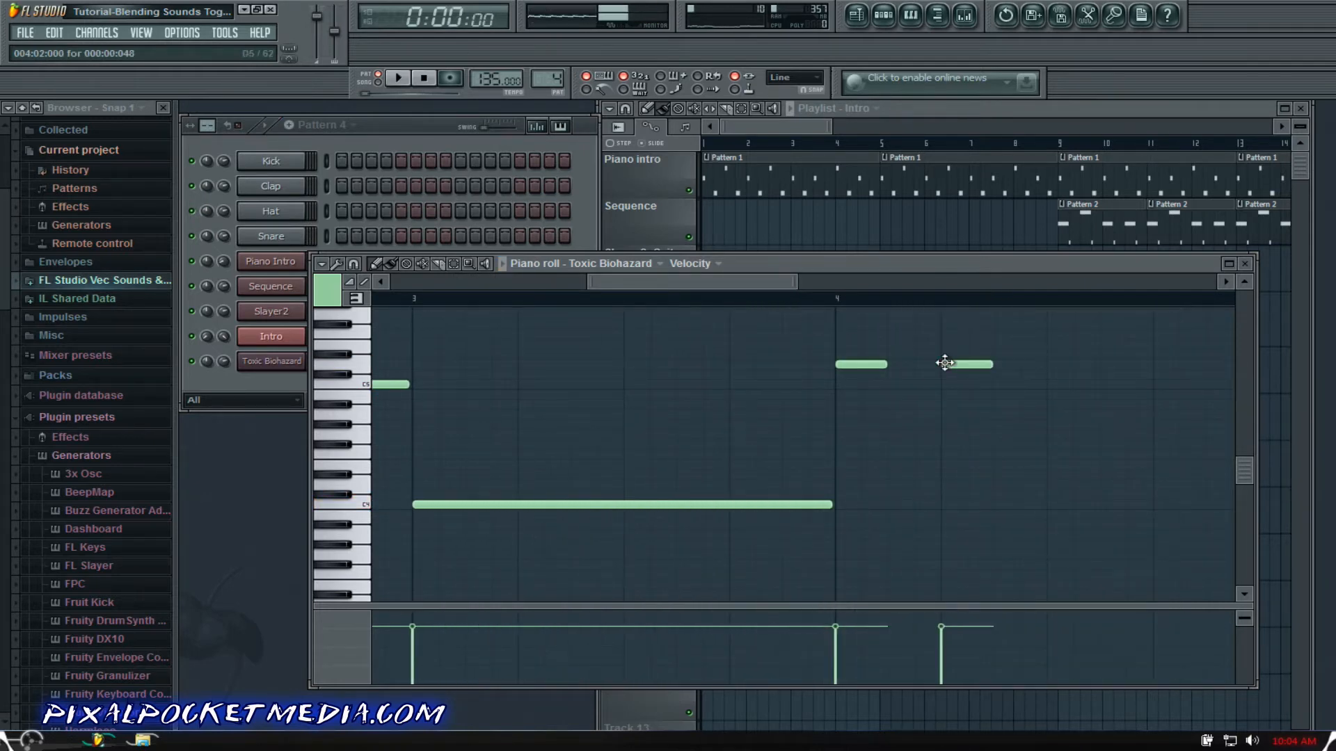
left_click(812, 298)
key("space")
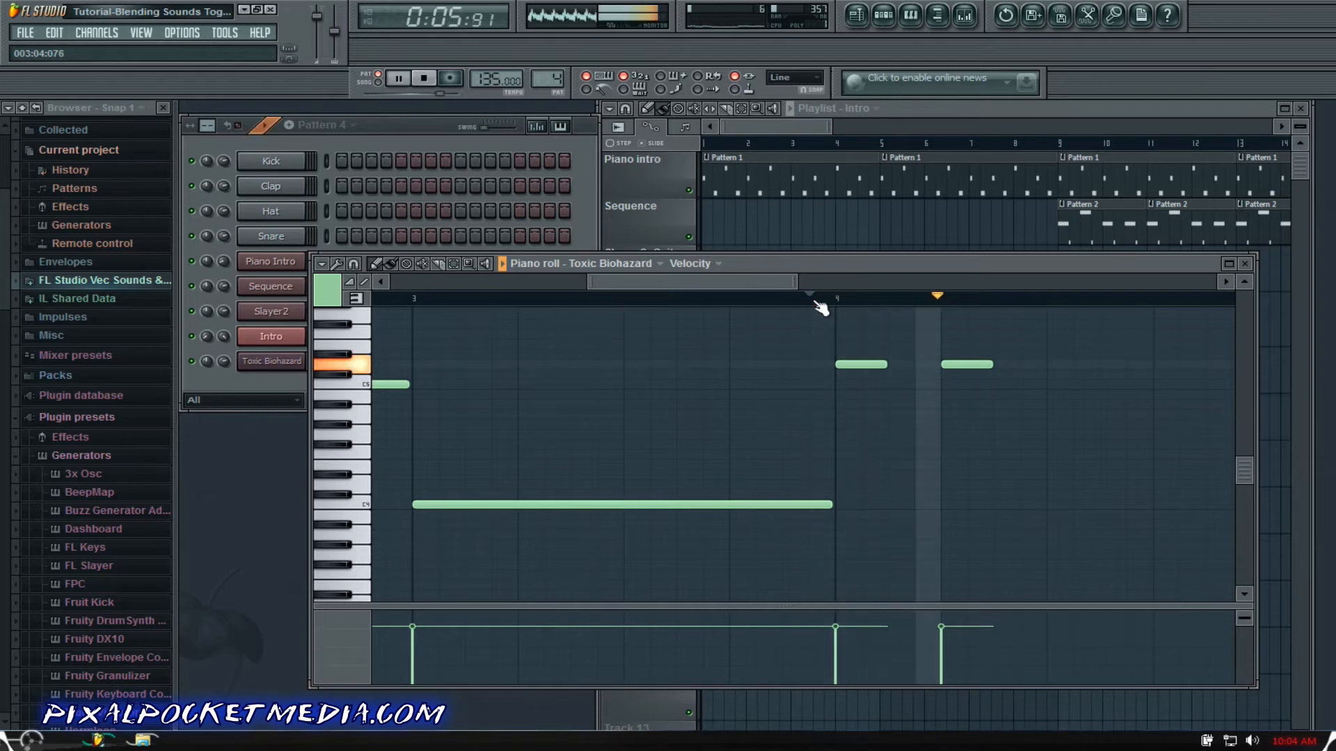
left_click(1048, 363)
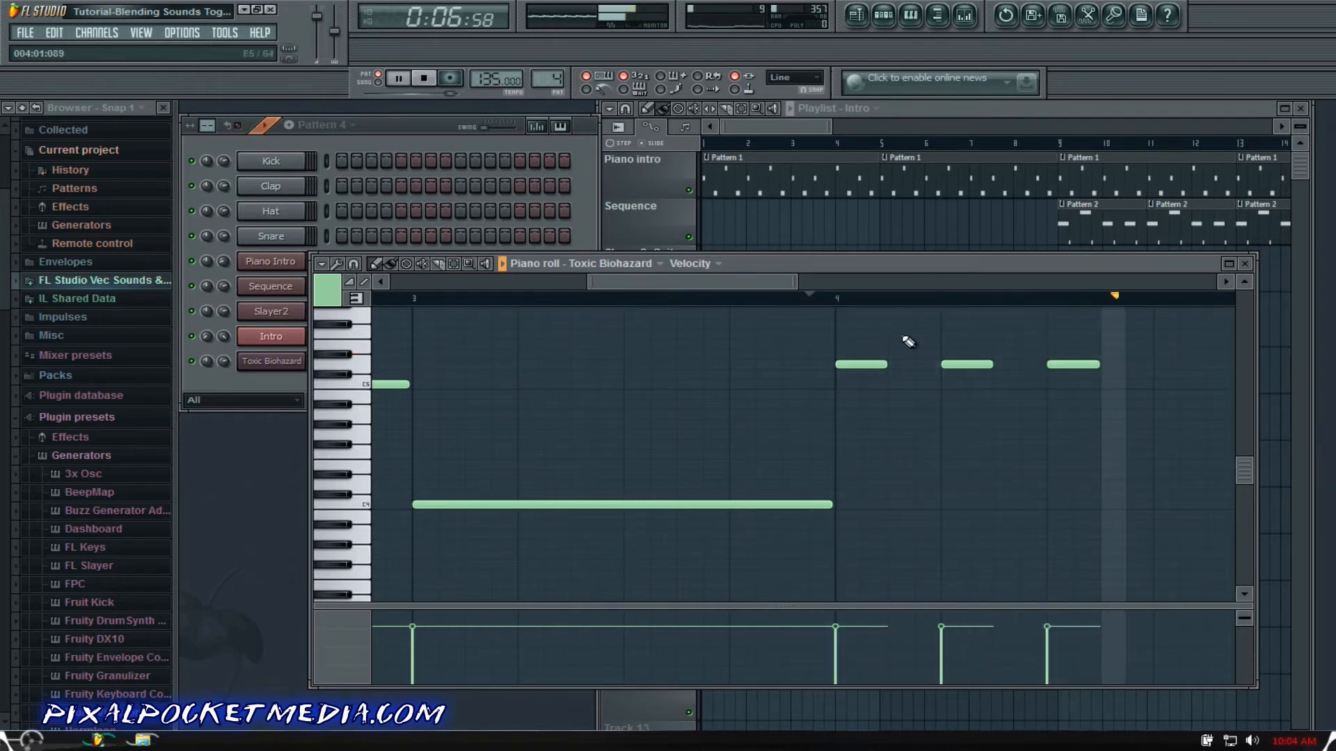
left_click(838, 304)
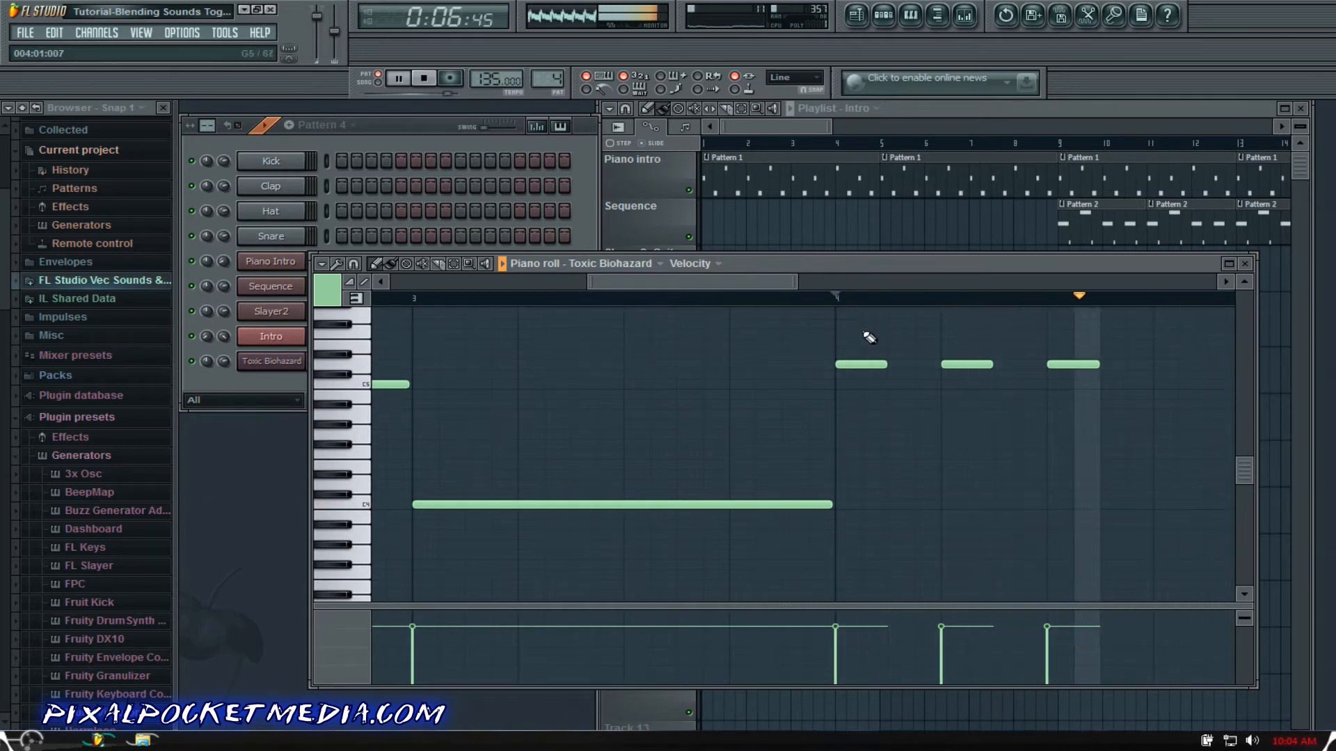
key("space")
left_click_drag(753, 281, 807, 290)
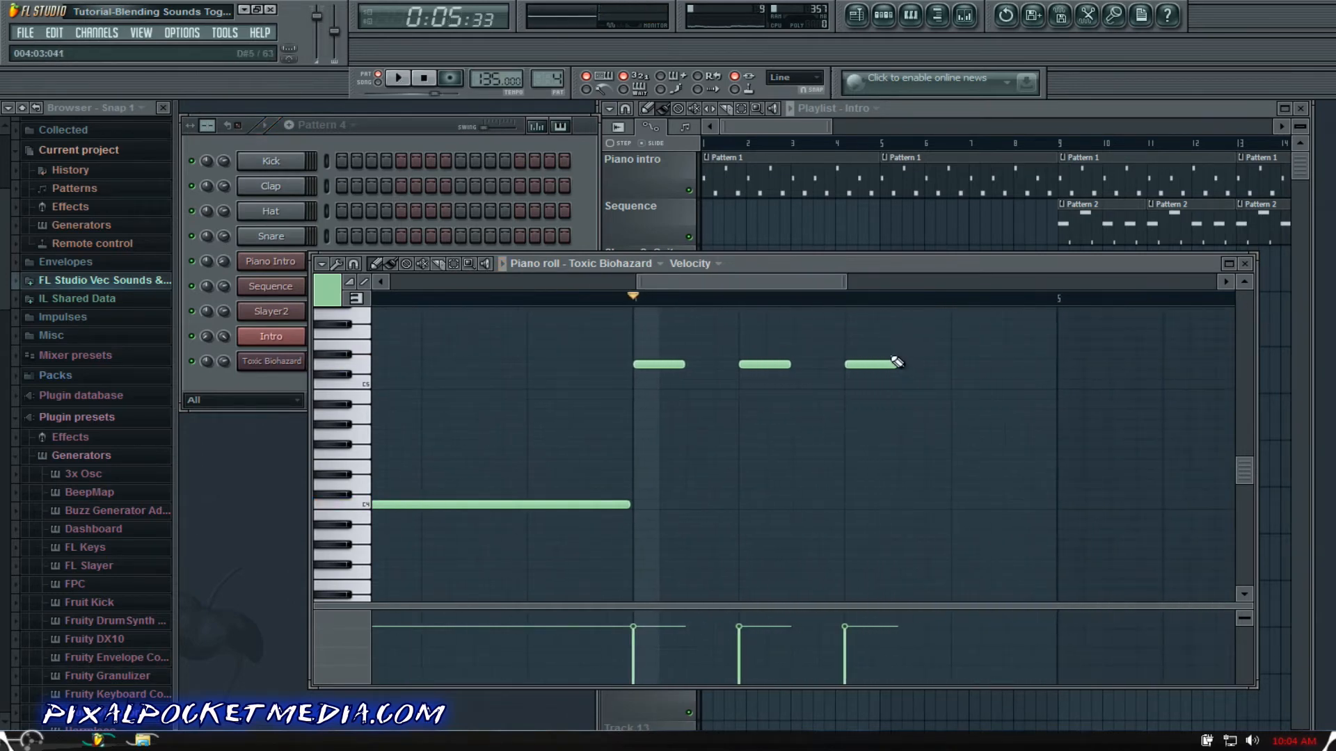
left_click(954, 364)
Step: Replace the long C4 note in bar 3 with four short C4 notes, one per beat, and play from the end of bar 2
left_click_drag(692, 290, 629, 281)
right_click(754, 506)
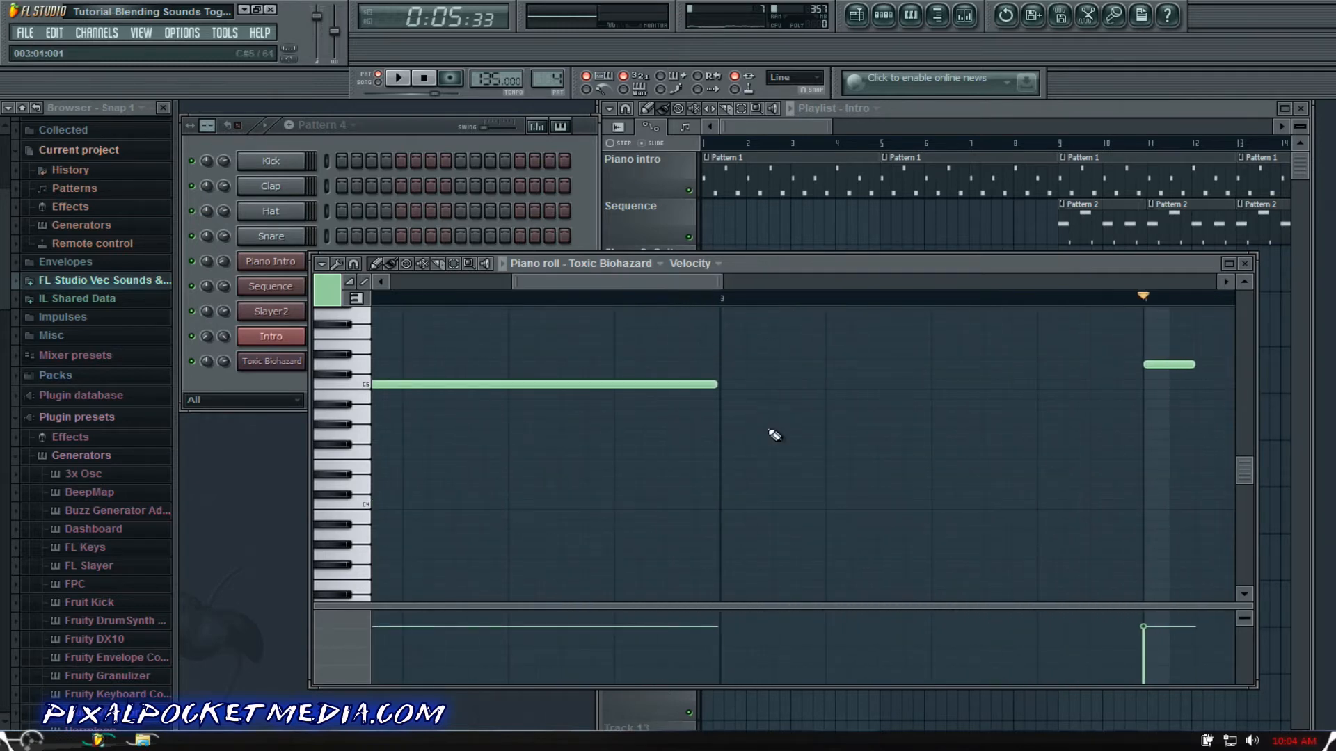
left_click(724, 505)
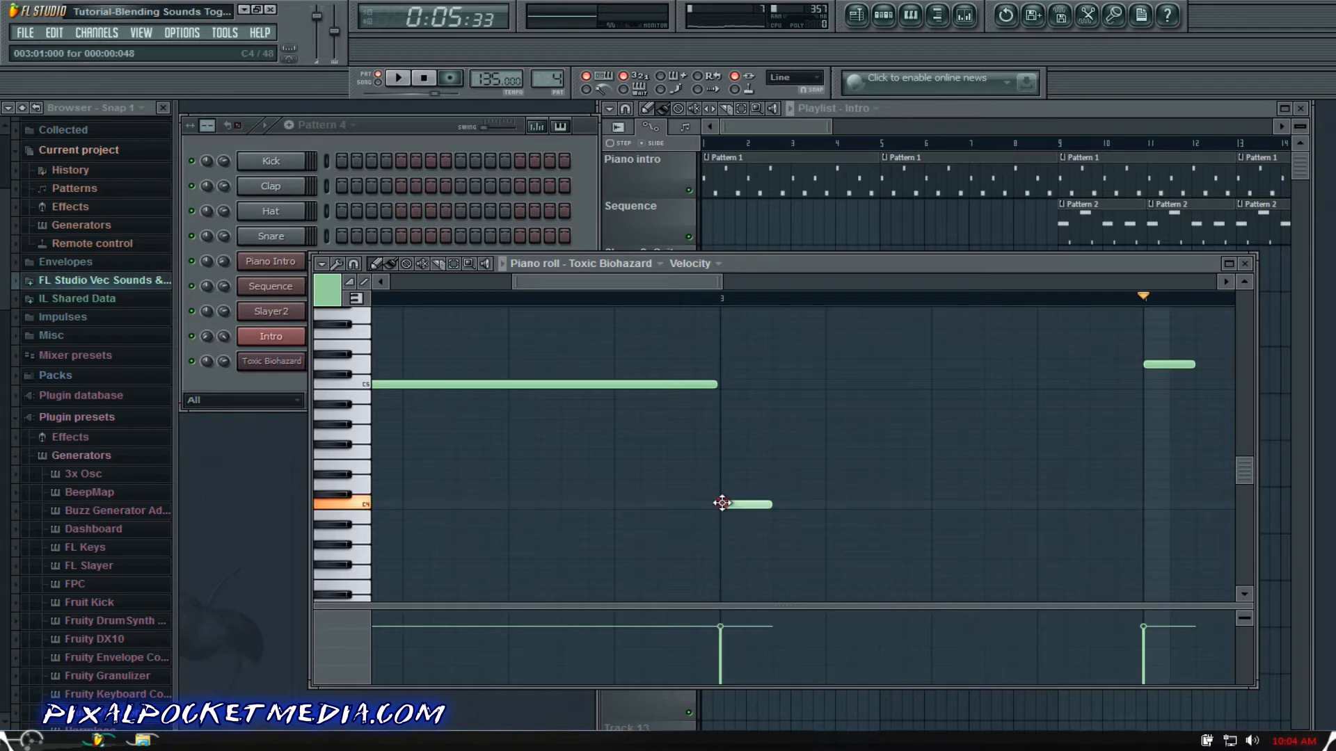
left_click(830, 505)
left_click(936, 504)
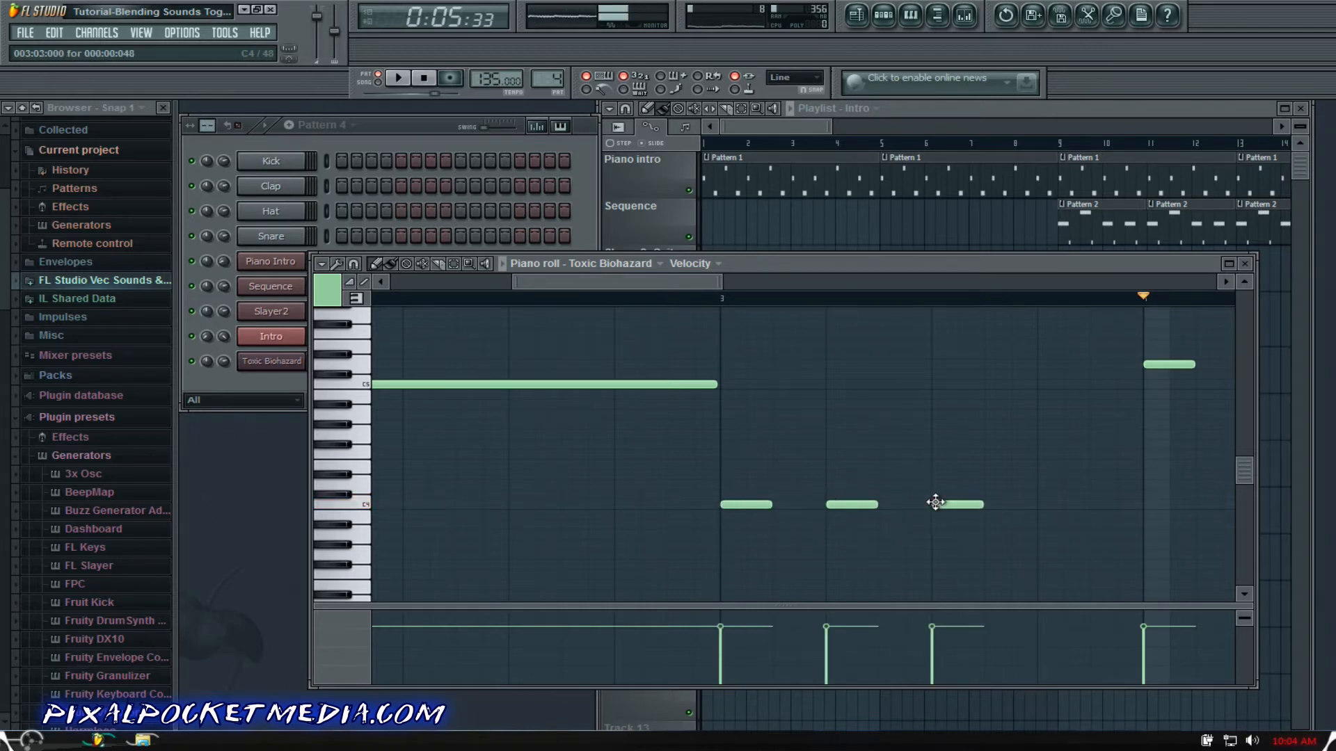
left_click(1041, 505)
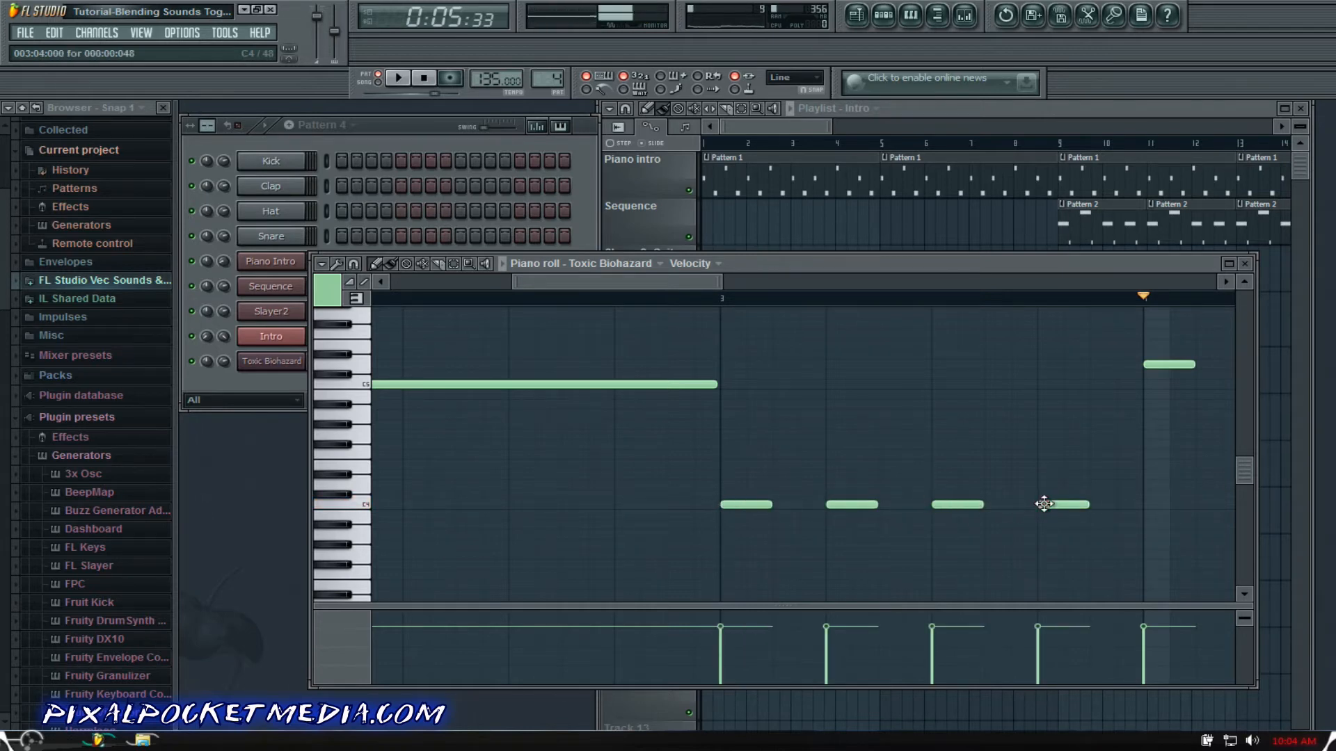
left_click(679, 298)
key("space")
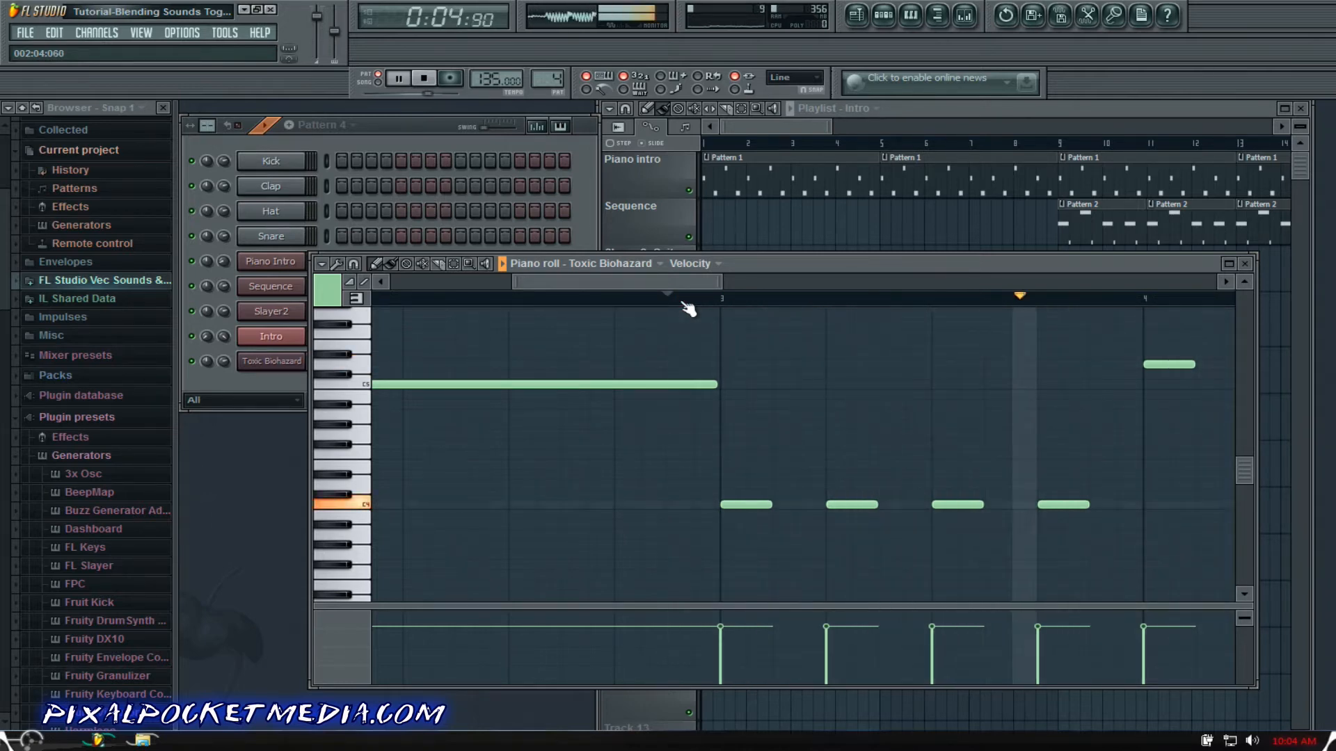
key("space")
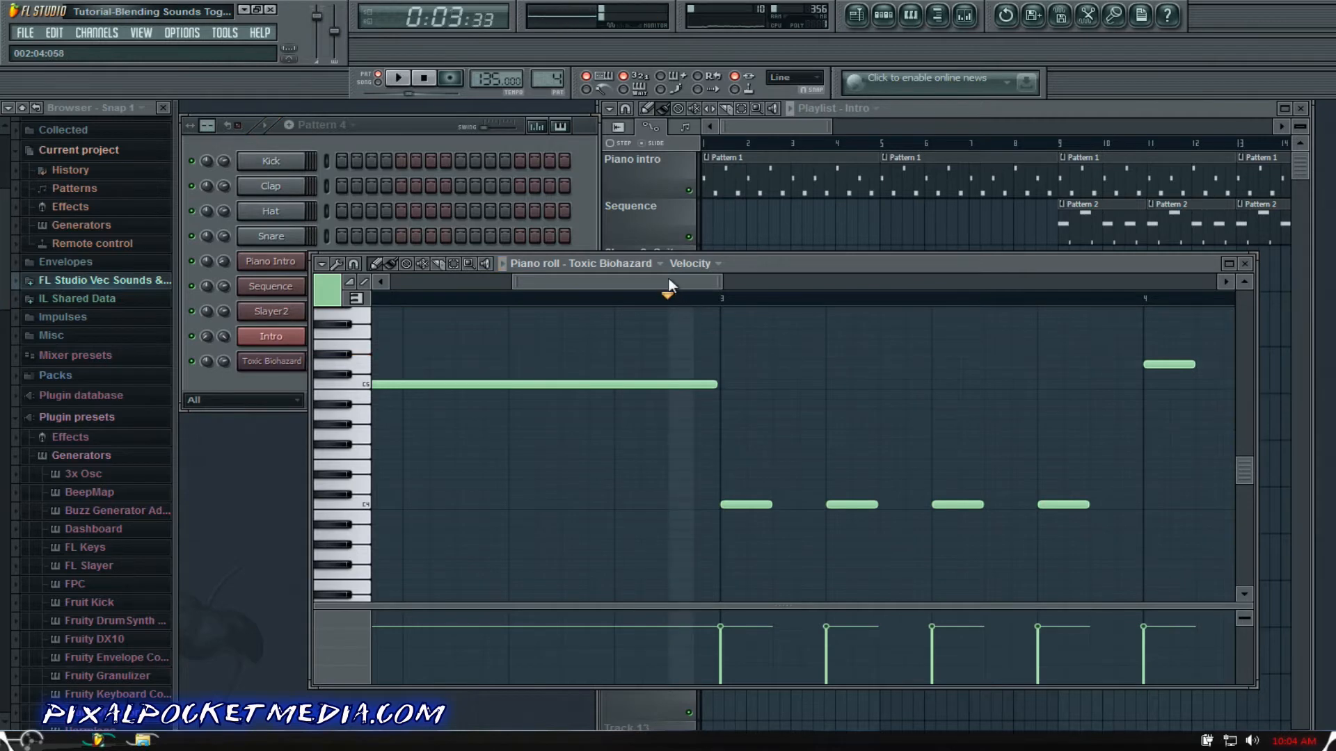
Step: Replace the long C5 note in bar 2 with four short D5 notes, one on each beat
scroll(645, 278, "left", 3)
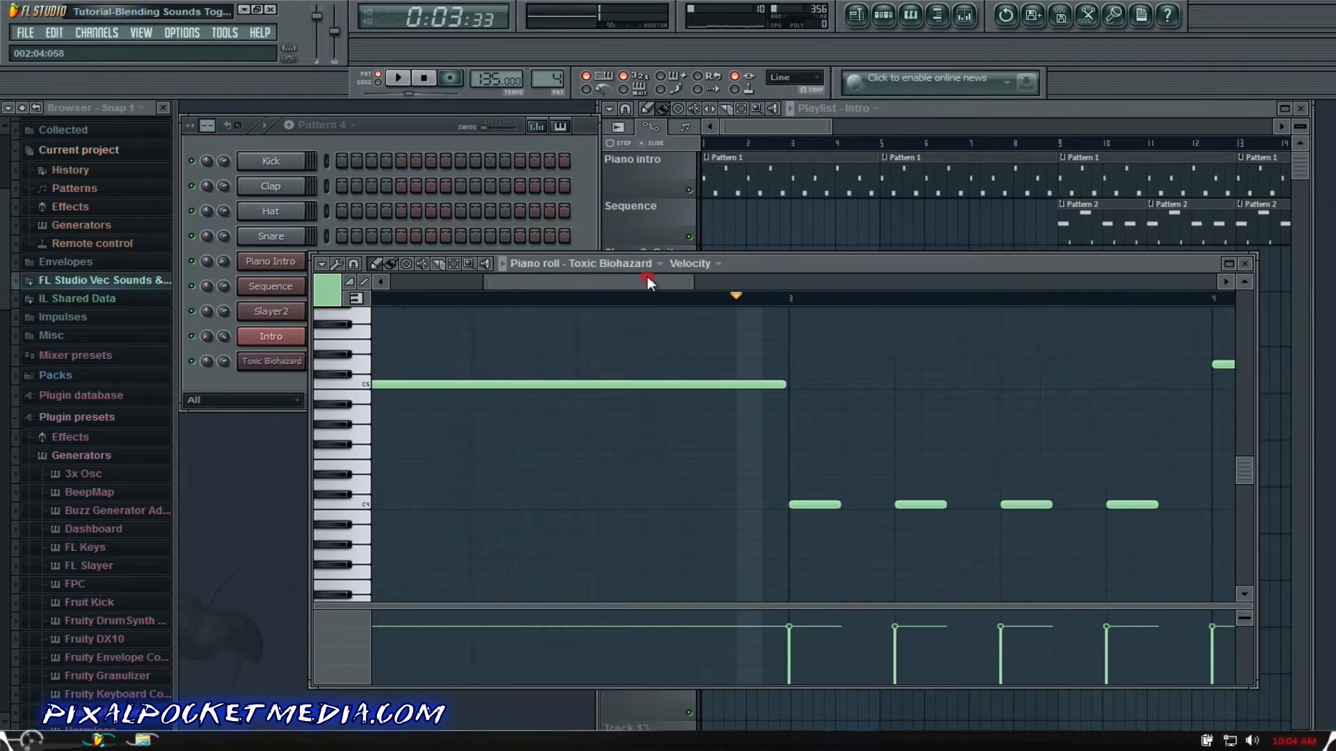
right_click(634, 383)
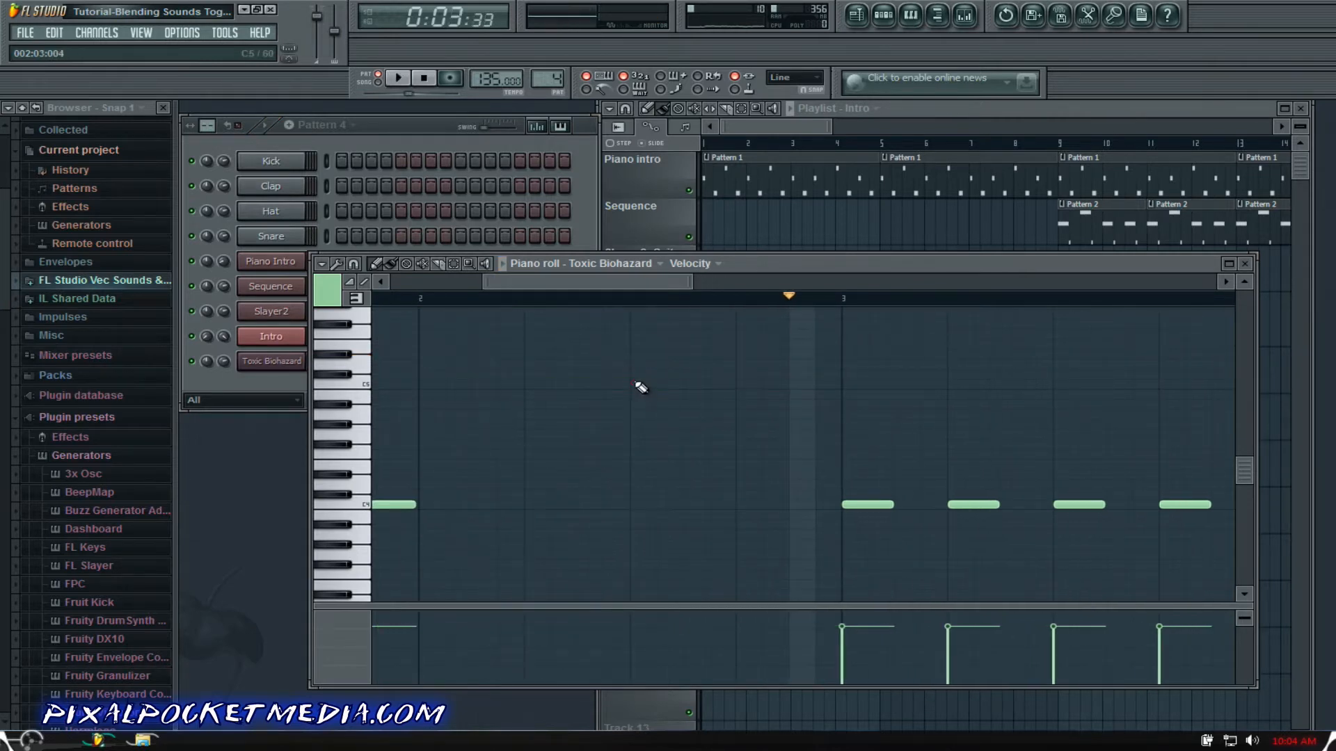
left_click(426, 384)
mouse_move(534, 281)
left_mouse_down()
mouse_move(578, 286)
mouse_move(517, 287)
left_mouse_up()
left_click_drag(477, 384, 467, 361)
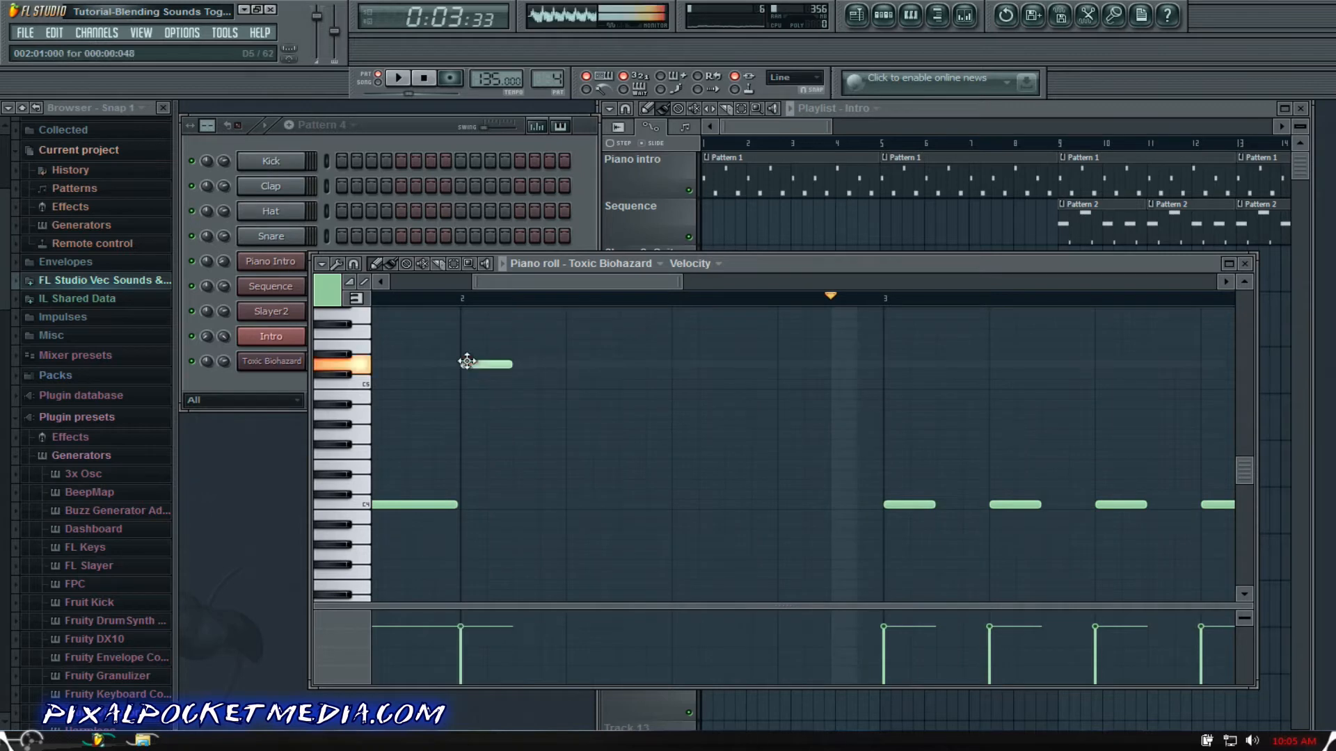
mouse_move(523, 279)
left_mouse_down()
mouse_move(553, 283)
mouse_move(523, 286)
left_mouse_up()
left_click(582, 365)
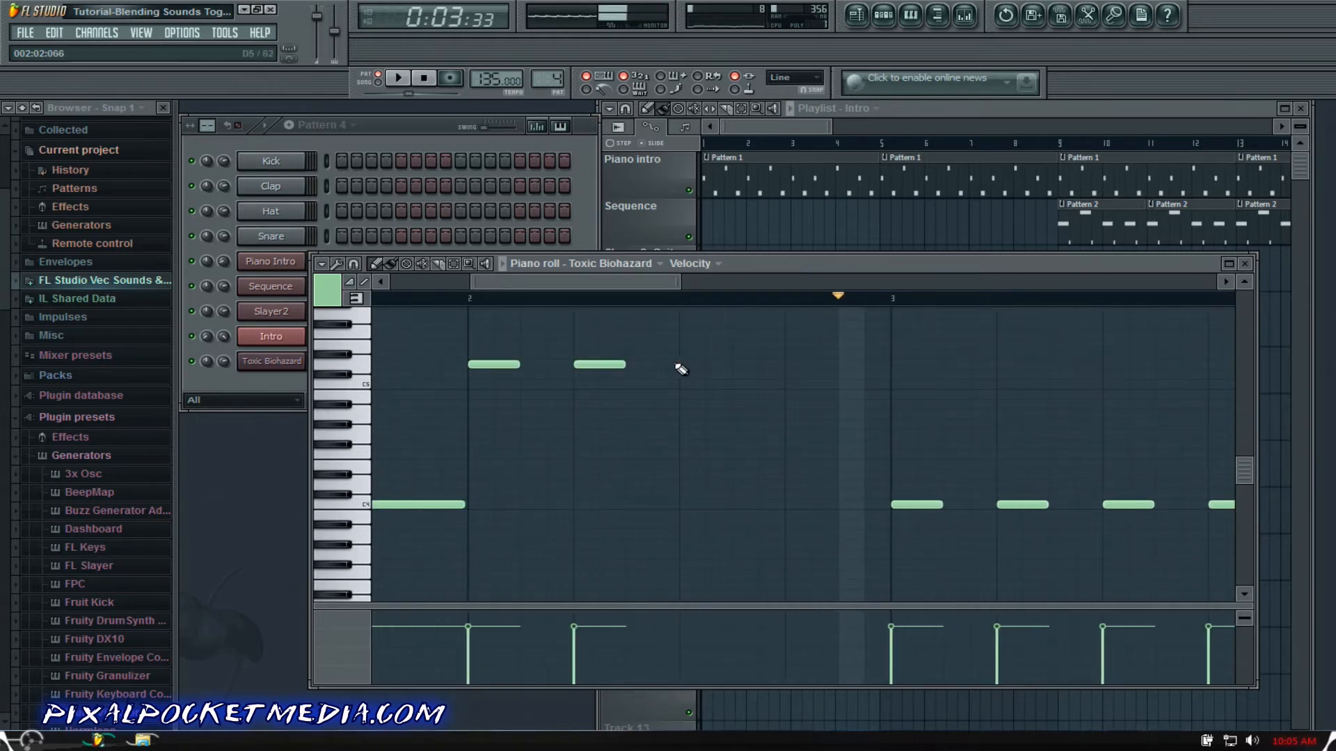
left_click(689, 365)
left_click(796, 363)
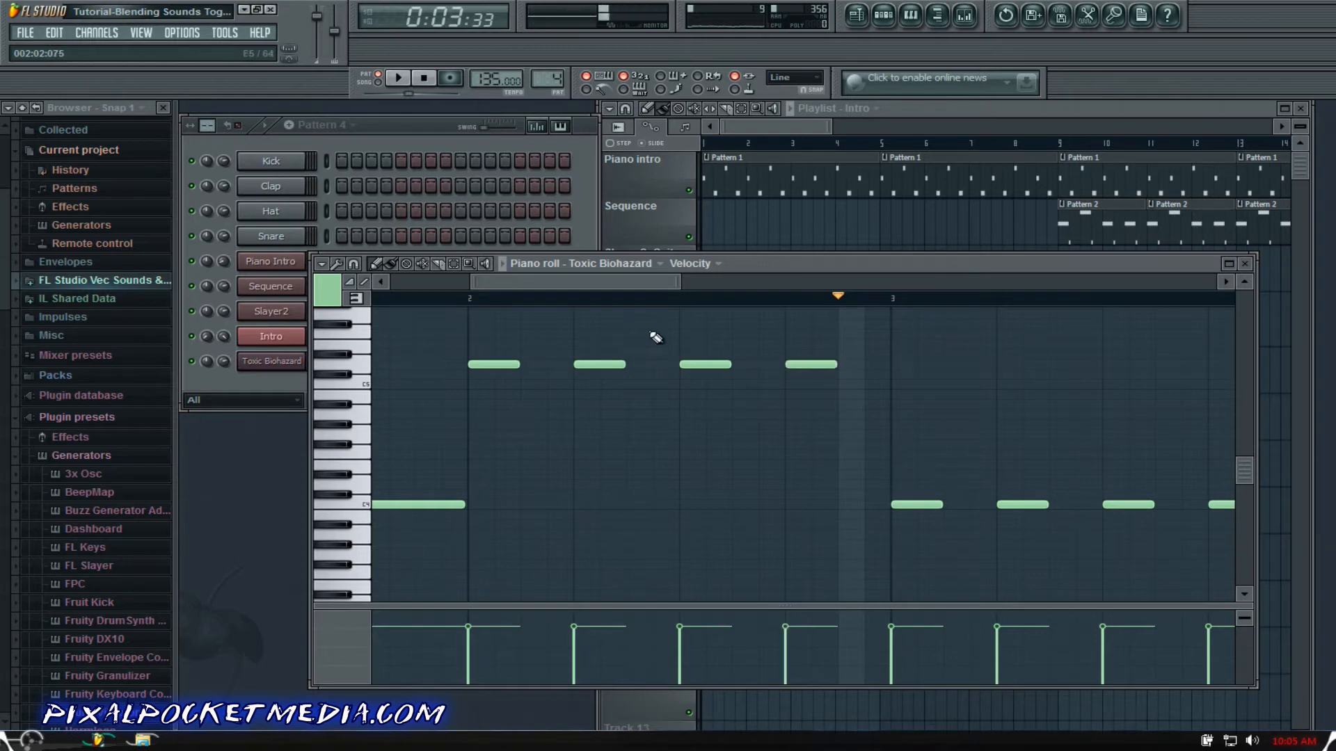
Step: Replace the long C4 note in bar 1 with four short C4 notes, one on each beat
left_click_drag(590, 281, 456, 281)
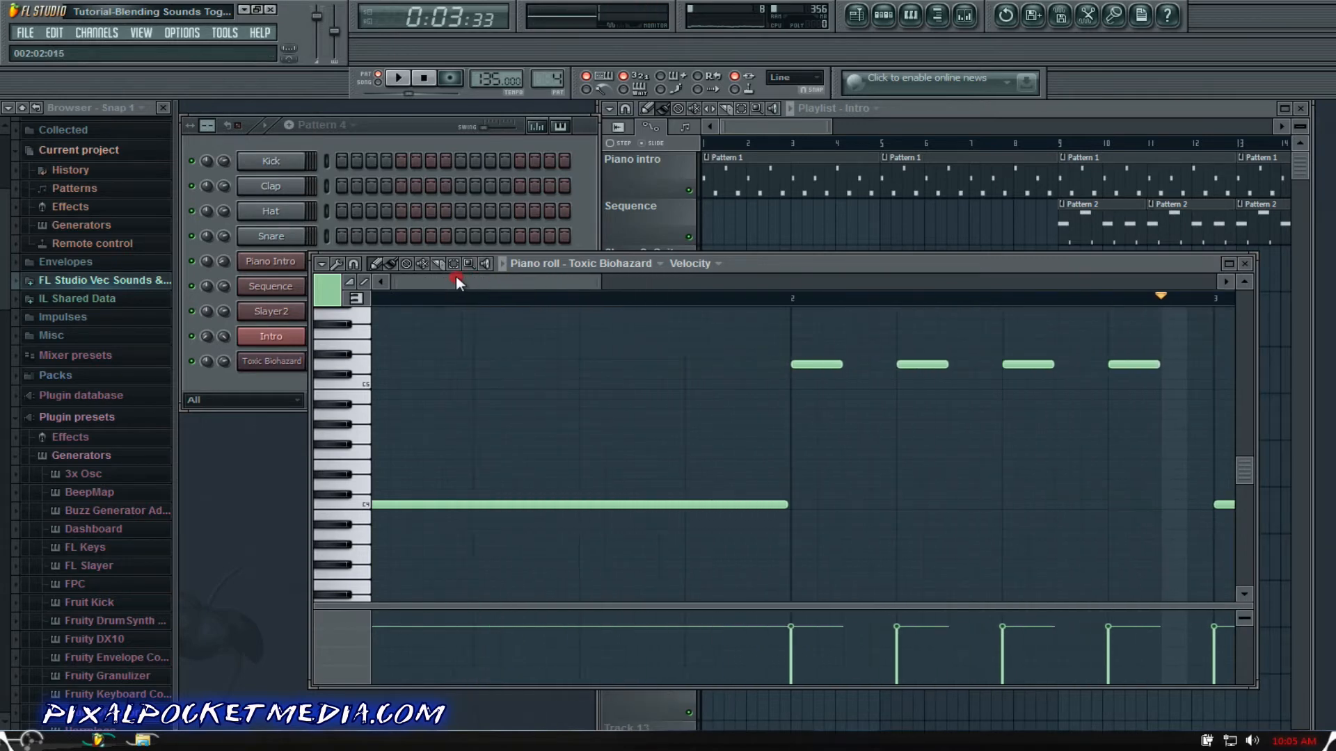
right_click(699, 505)
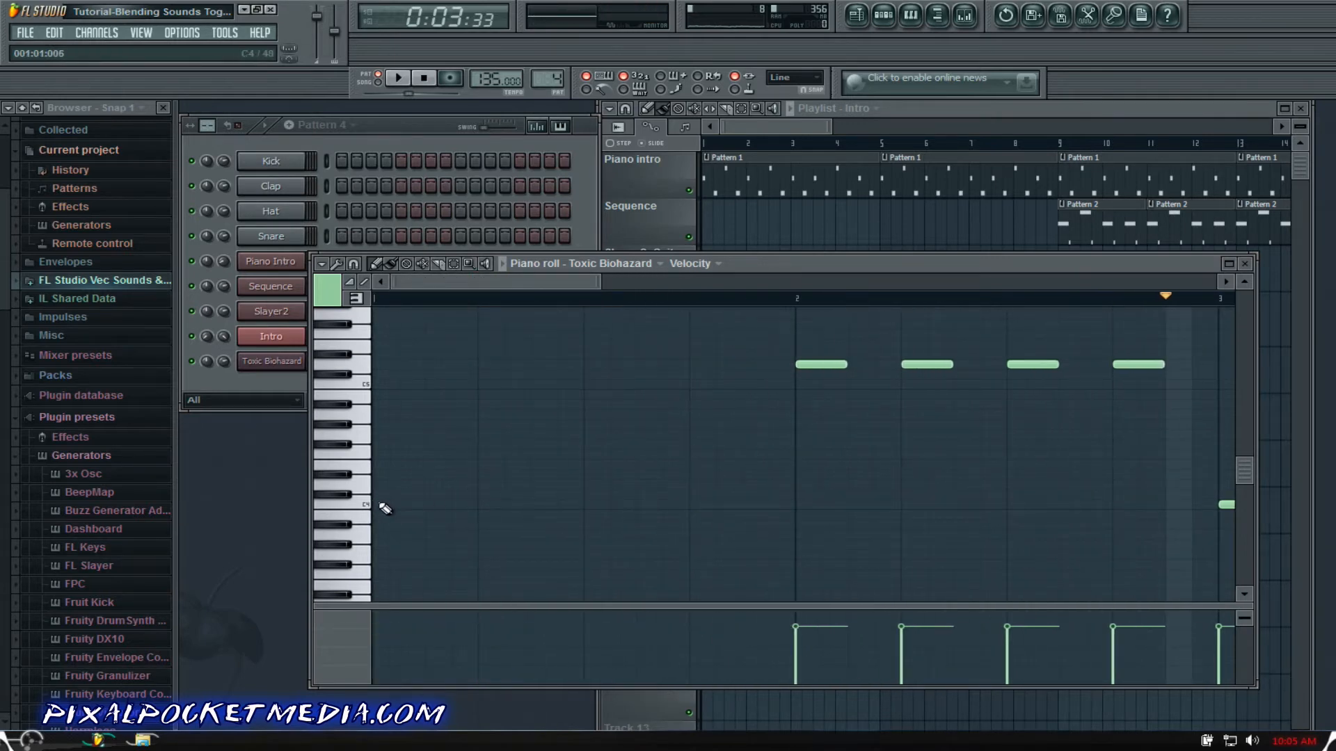
left_click(385, 506)
left_click(487, 505)
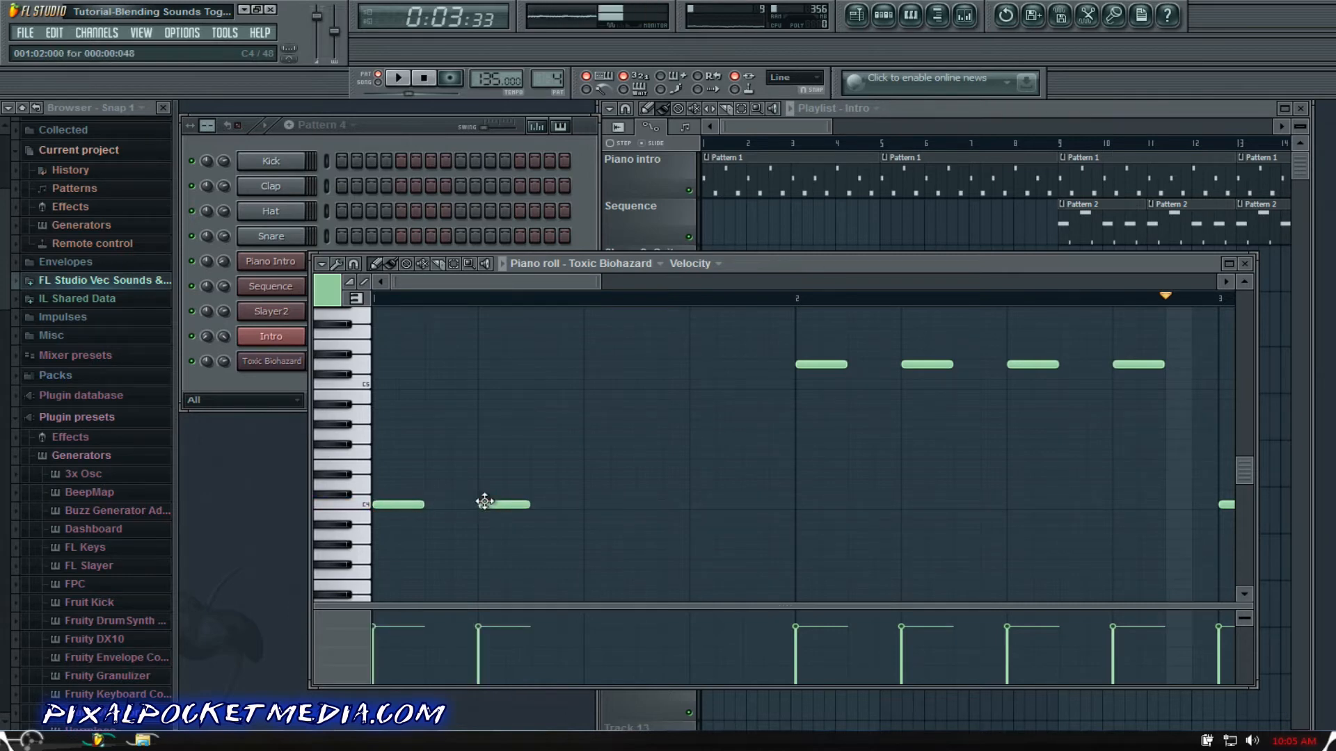
left_click(588, 504)
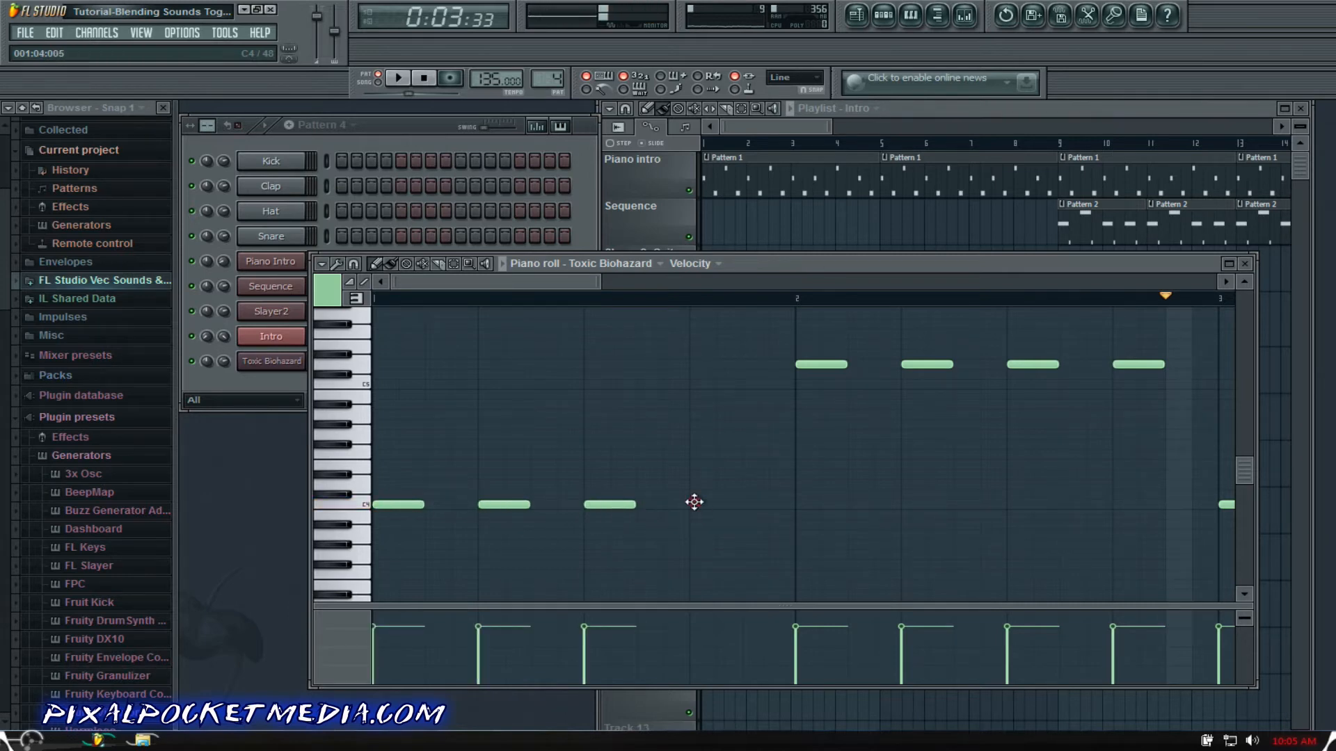
left_click(695, 502)
Step: Play the edited pattern from bar 1, check its notes across all four bars, and close the piano roll
left_click(382, 298)
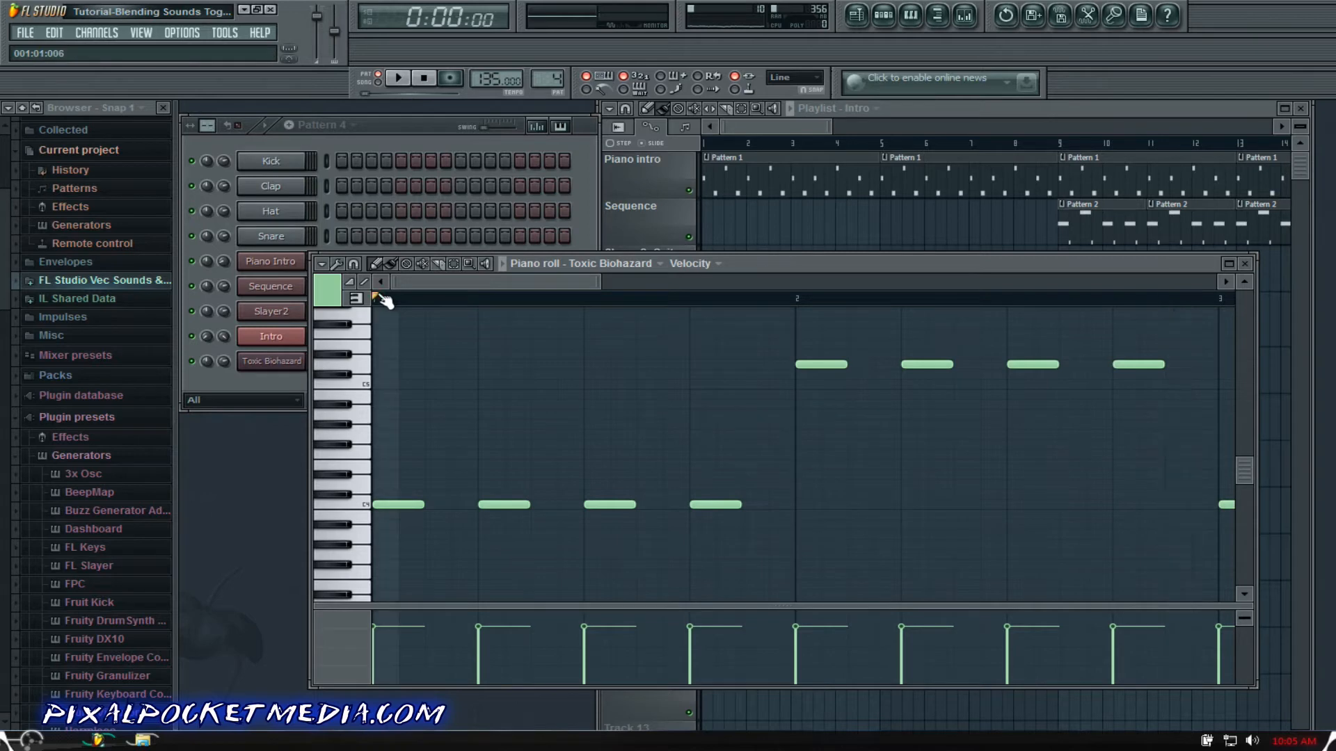
key("space")
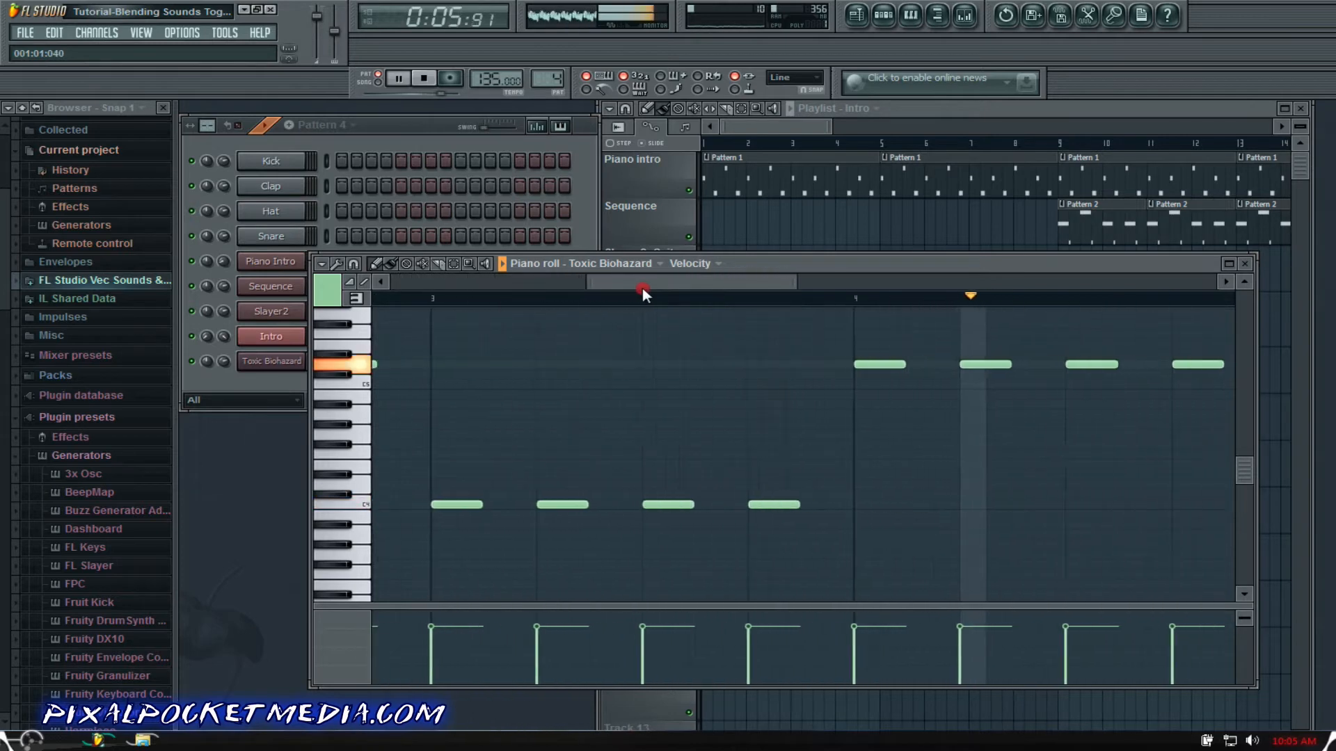
left_click_drag(642, 288, 375, 283)
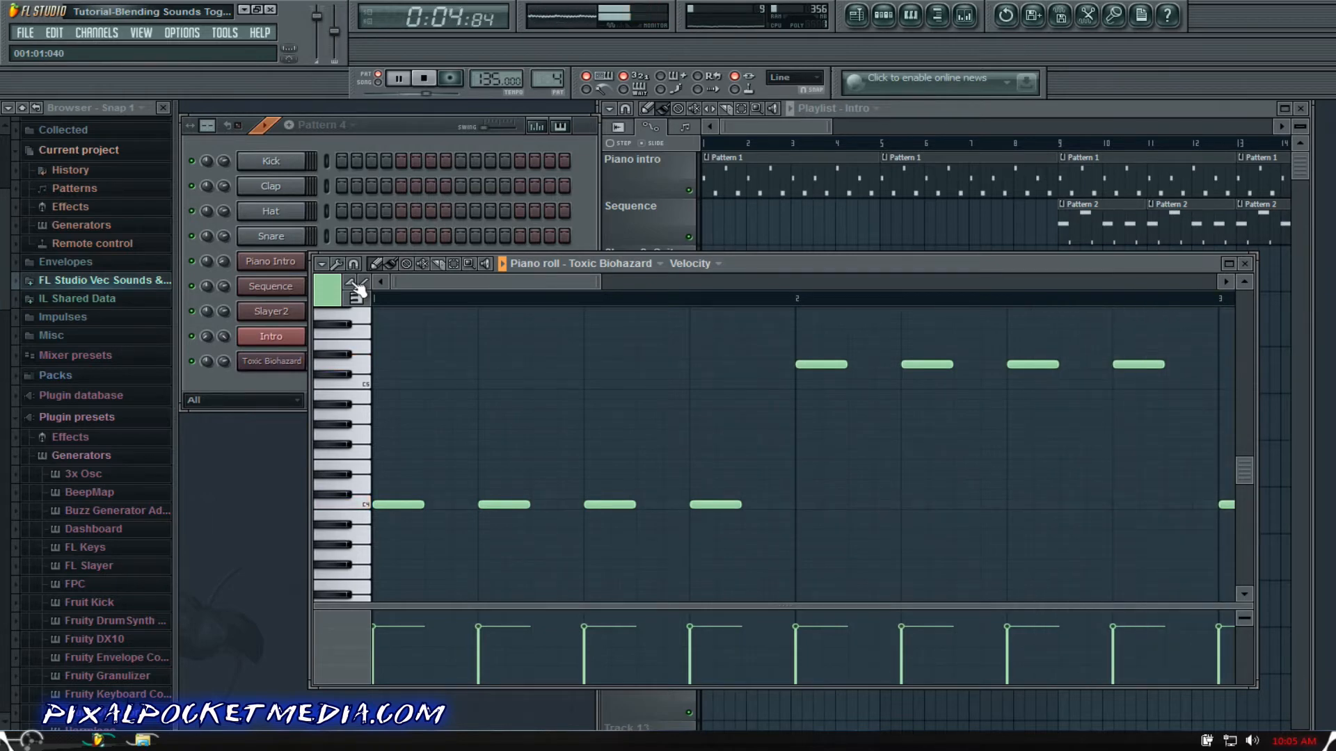
left_click(1244, 264)
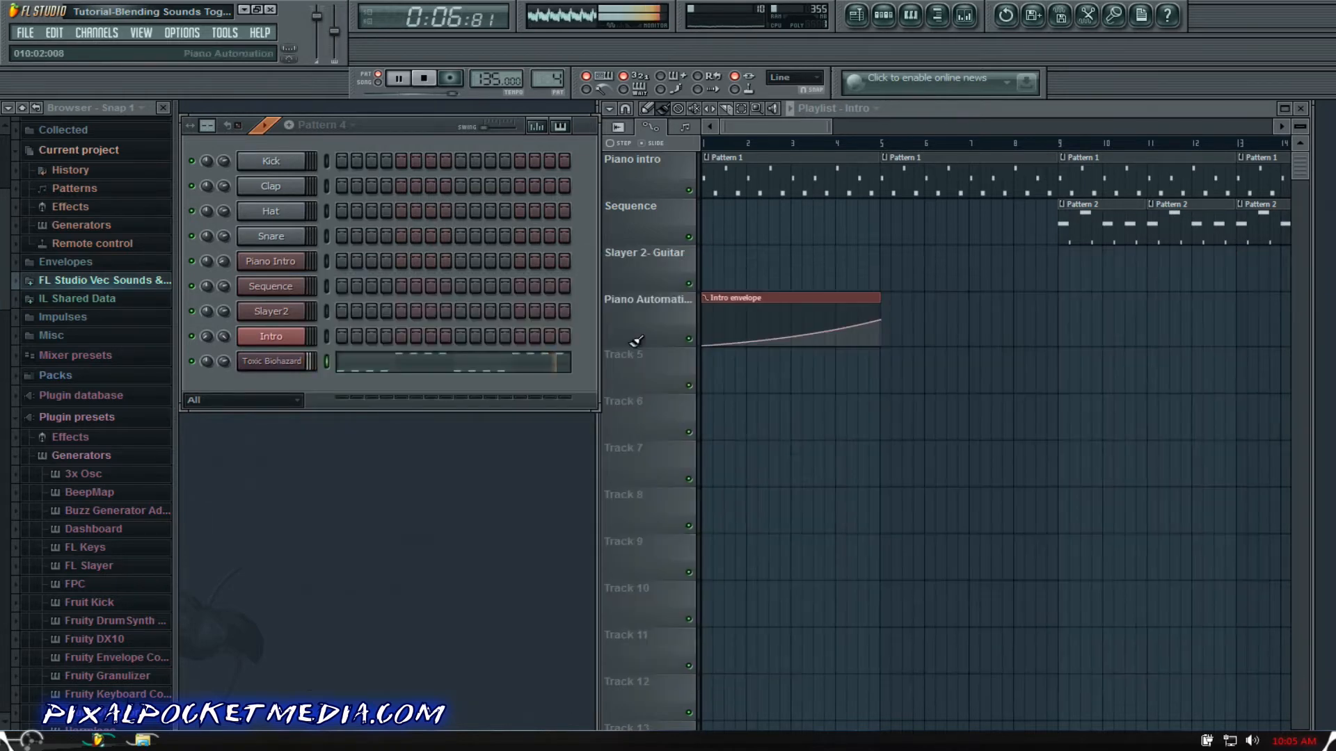
Step: Open the Toxic Biohazard plugin, stop playback, and switch its preset to LED Sharper ToTc
left_click(292, 361)
key("space")
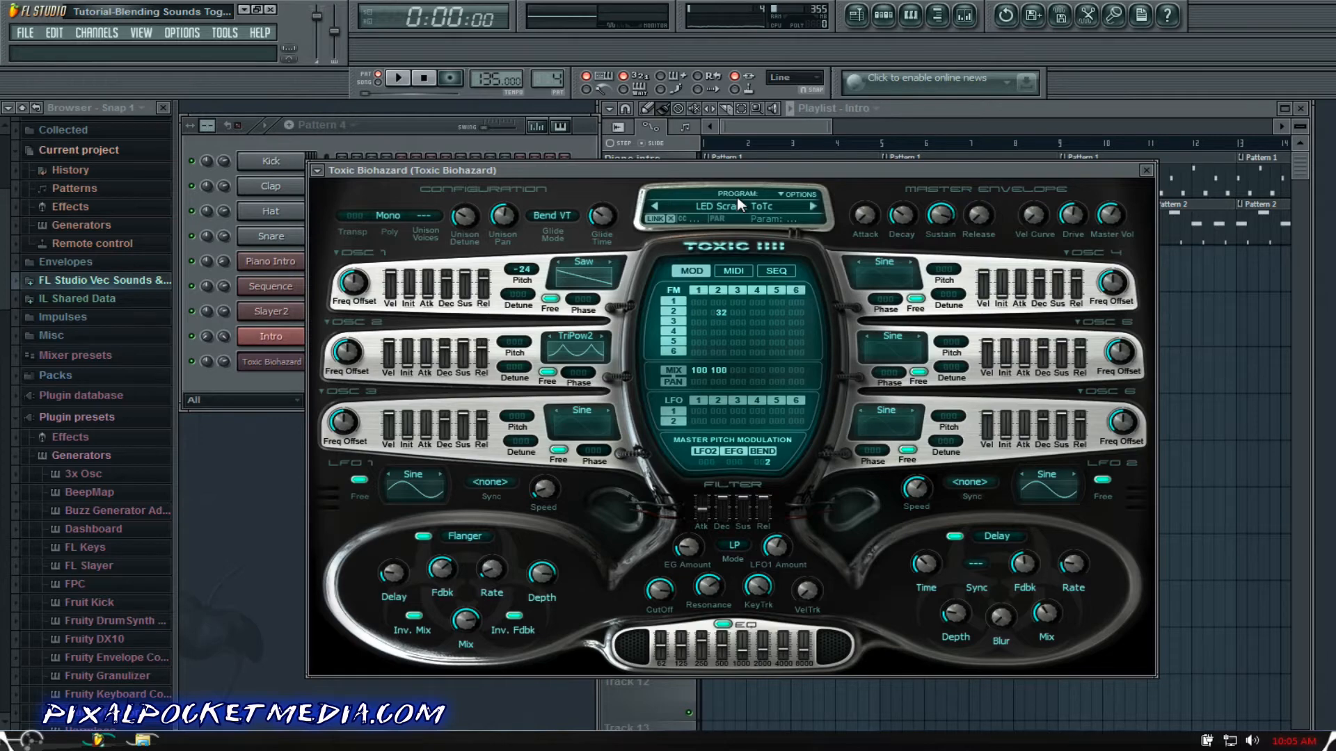
left_click_drag(562, 172, 515, 161)
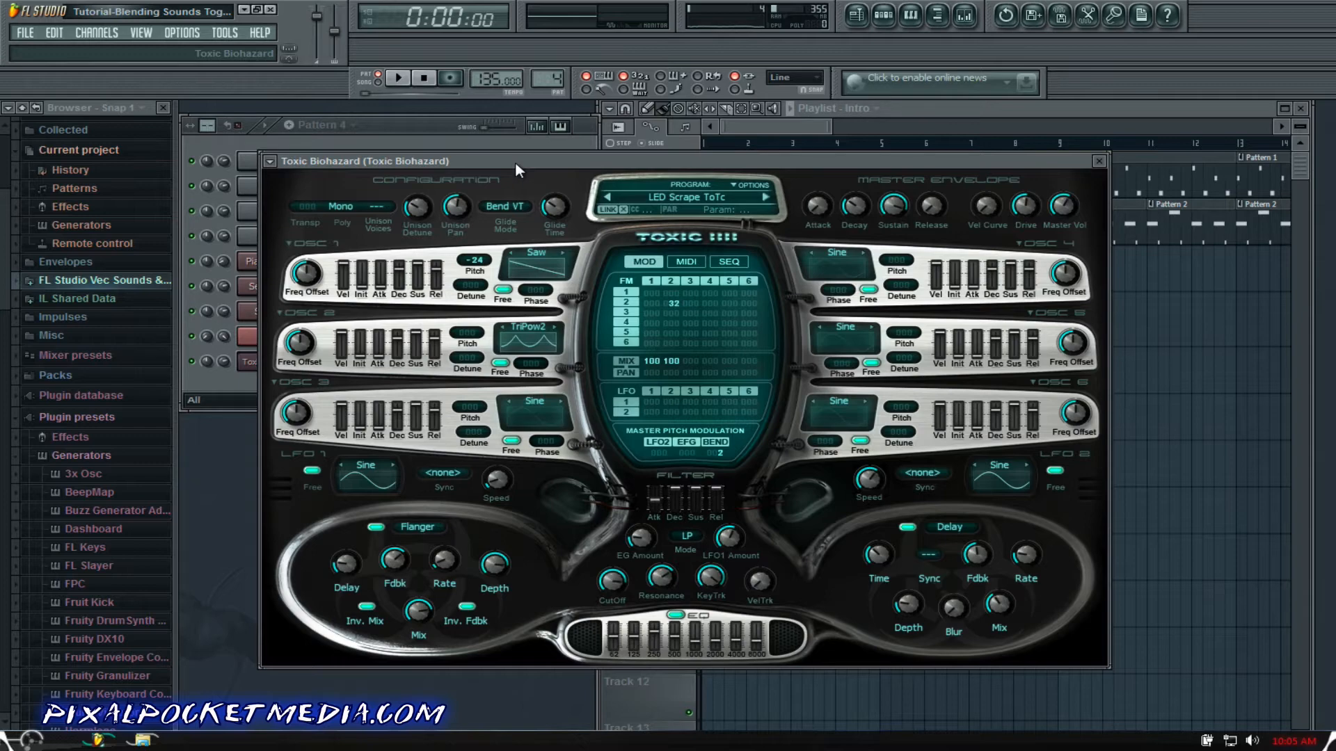
mouse_move(530, 160)
left_mouse_down()
mouse_move(506, 164)
mouse_move(548, 173)
left_mouse_up()
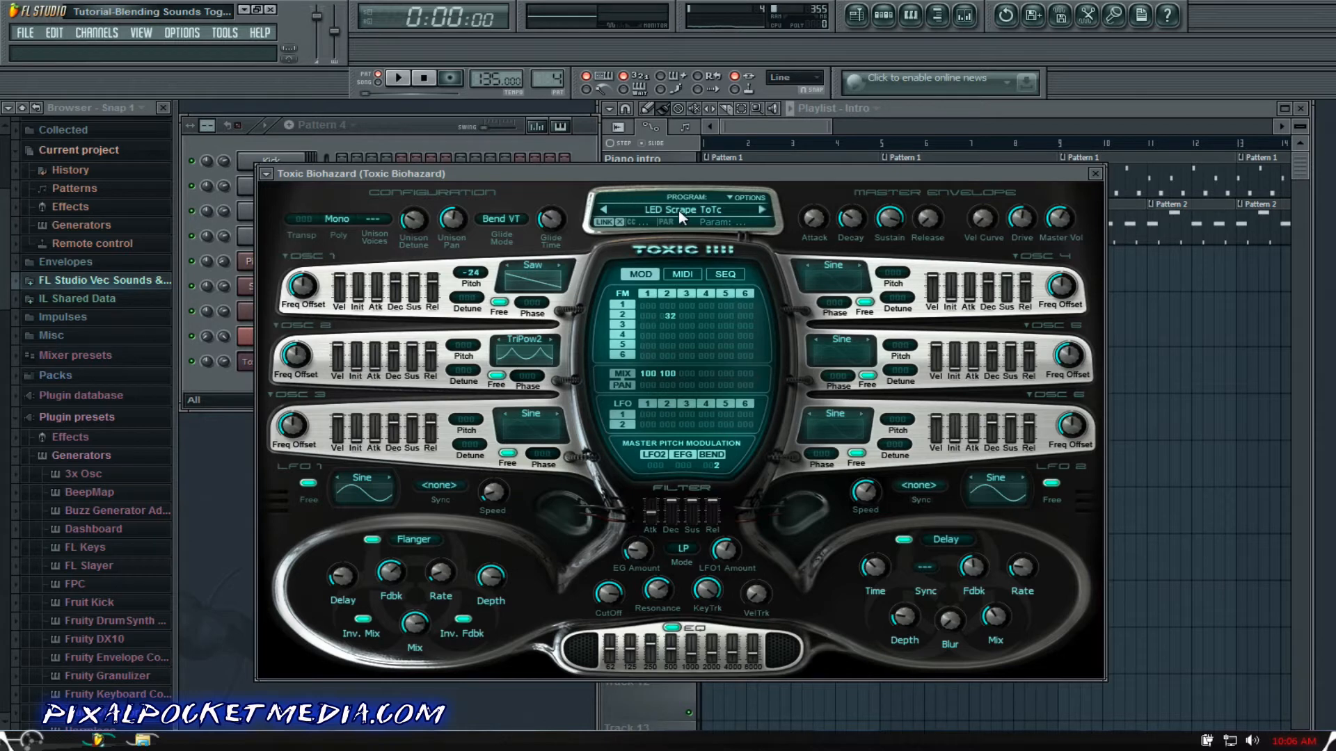
left_click(762, 208)
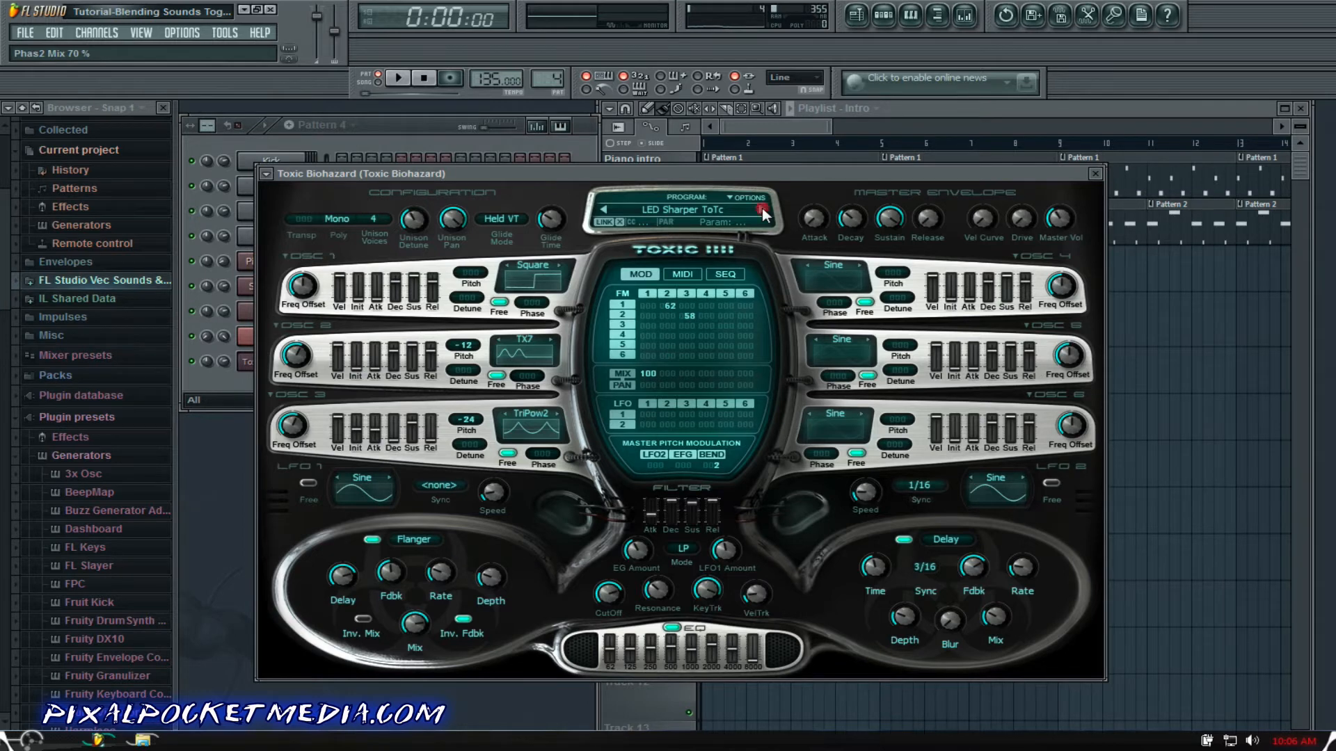
Step: Audition the Toxic Biohazard presets from LED Sharper ToTc forward to SFX ResoSyn ToTc with the pattern playing, and stop playback
left_click(762, 208)
left_click(603, 210)
key("space")
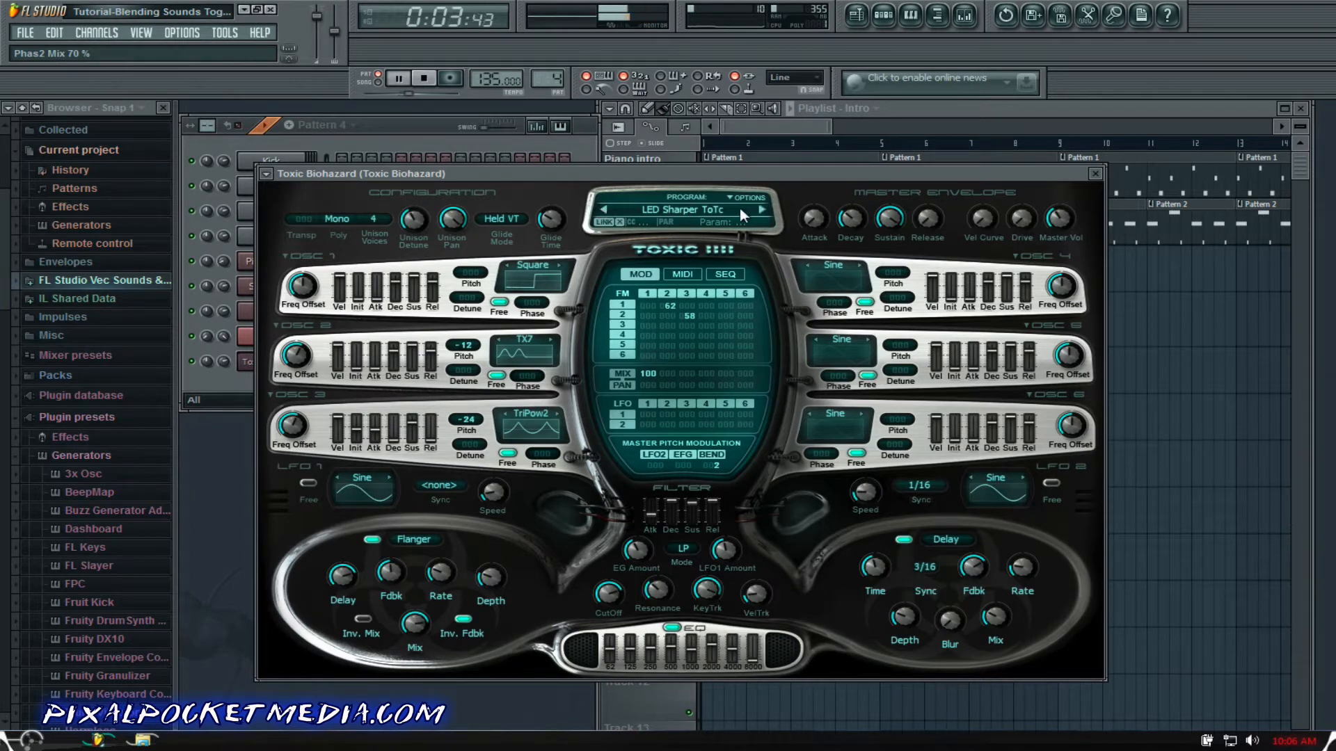
left_click(764, 211)
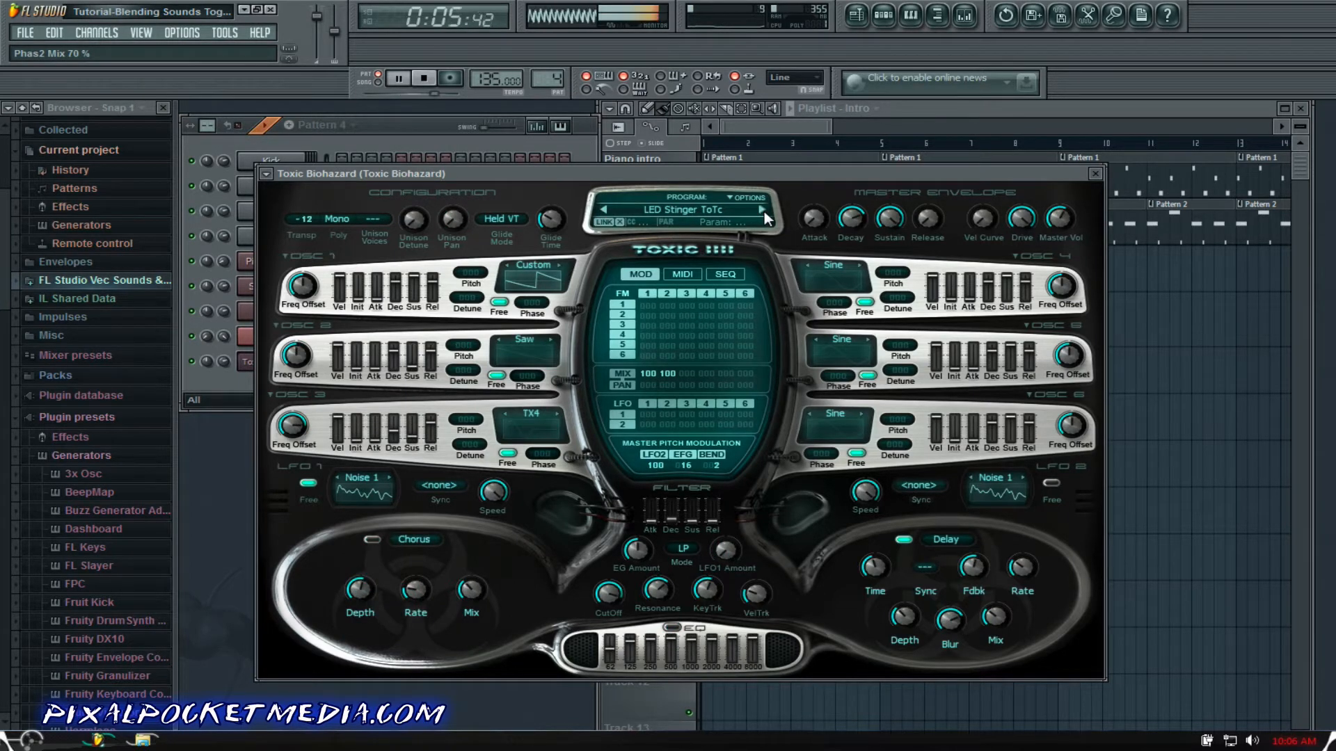
left_click(764, 211)
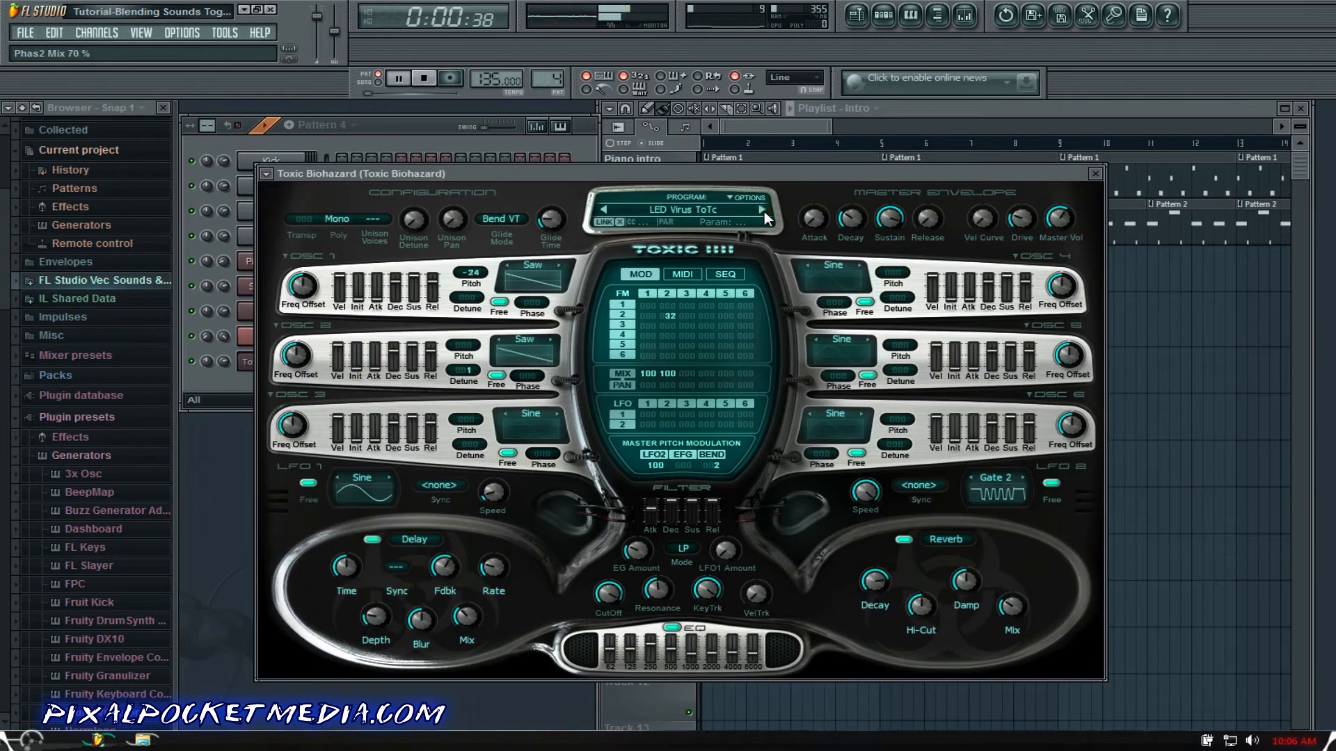
left_click(764, 212)
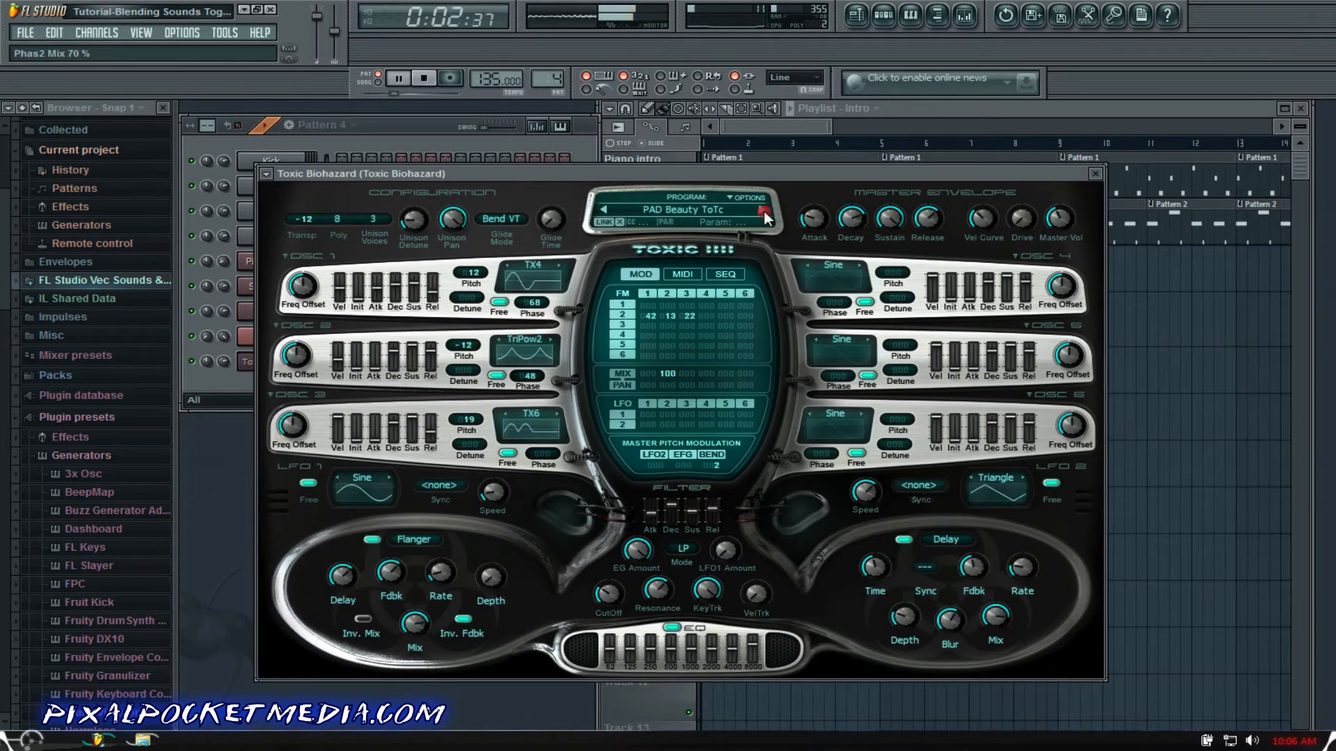
left_click(764, 211)
left_click(764, 212)
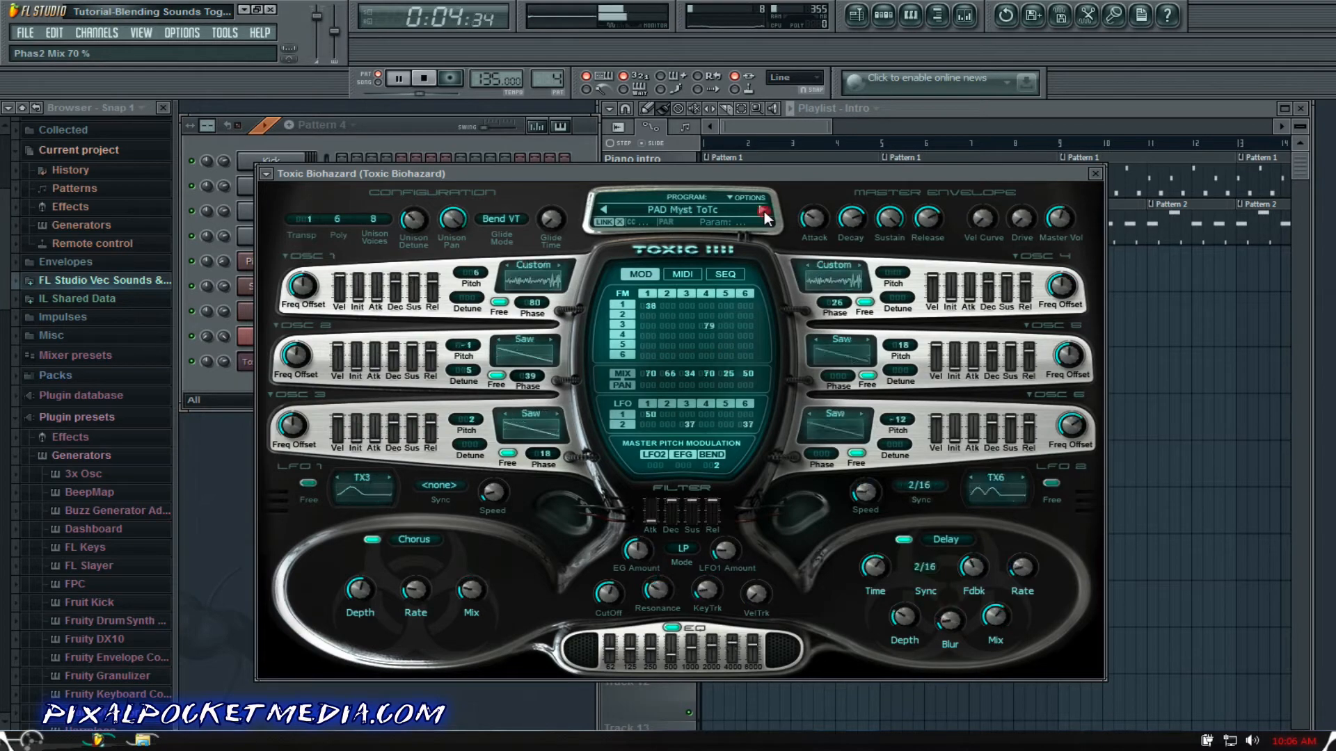
left_click(764, 212)
left_click(764, 211)
left_click(764, 212)
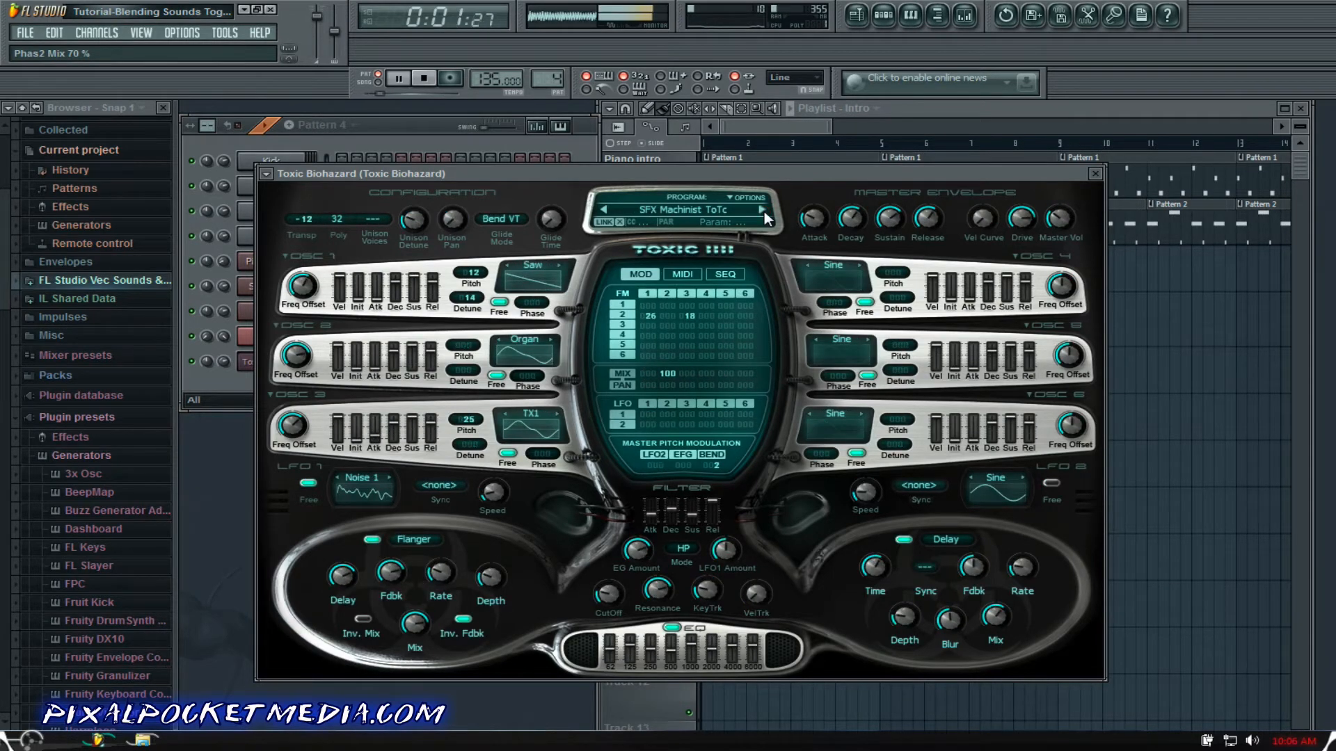
left_click(764, 212)
key("space")
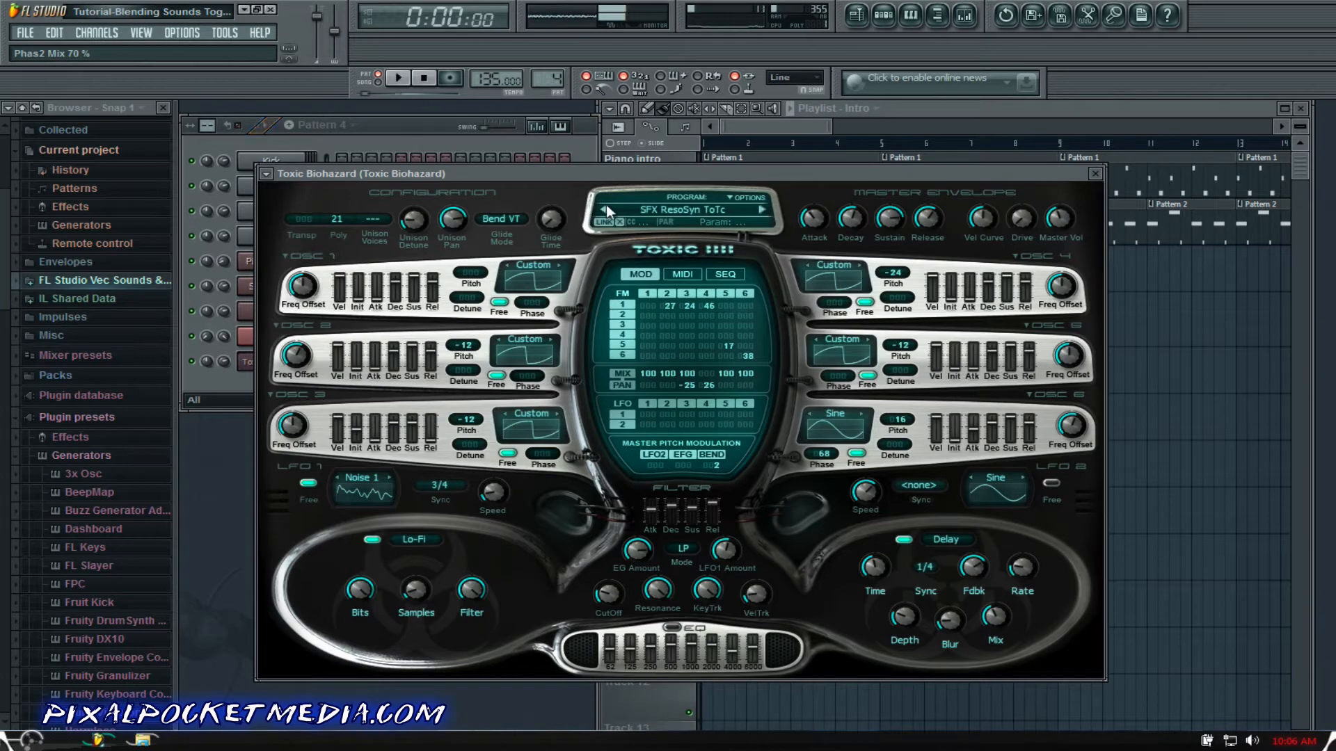
Step: Step the Toxic Biohazard preset back from the SFX sounds to LED Psycho ToTc
left_click(605, 210)
left_click(605, 210)
left_click(604, 210)
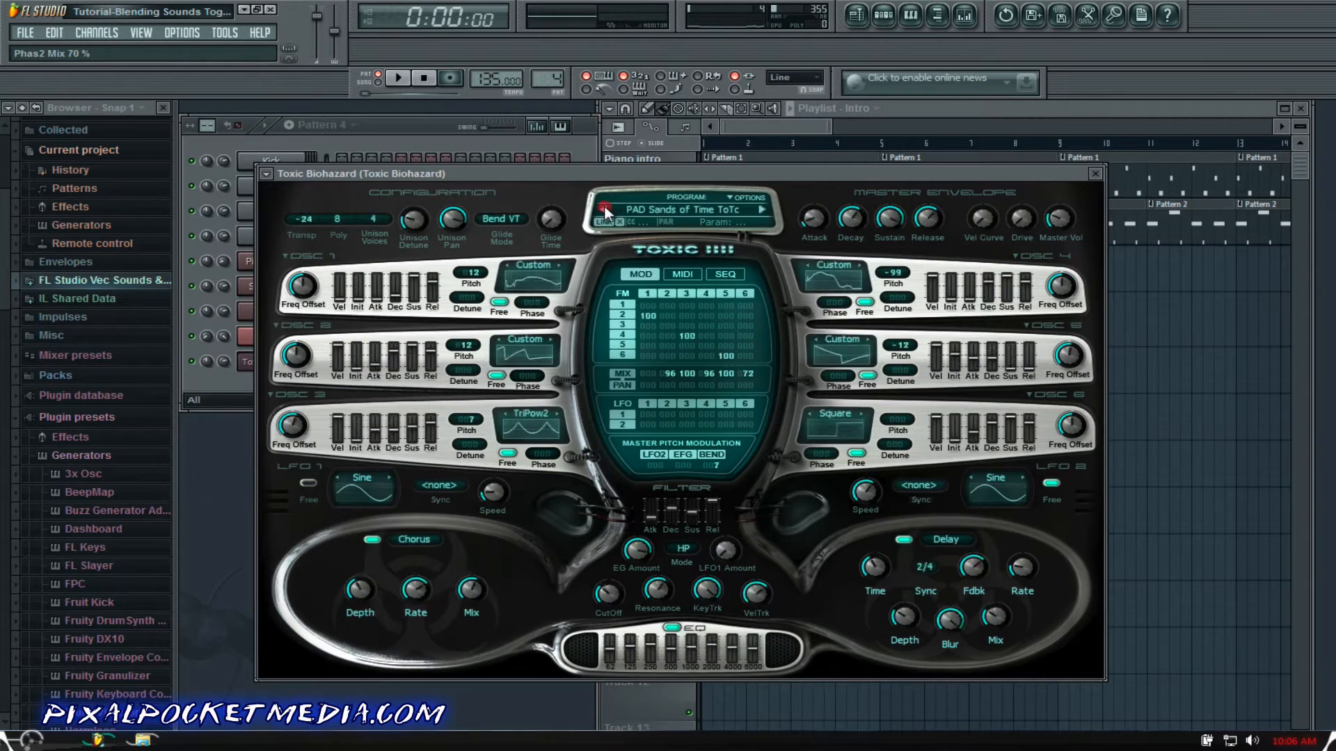
left_click(605, 210)
left_click(605, 209)
left_click(605, 209)
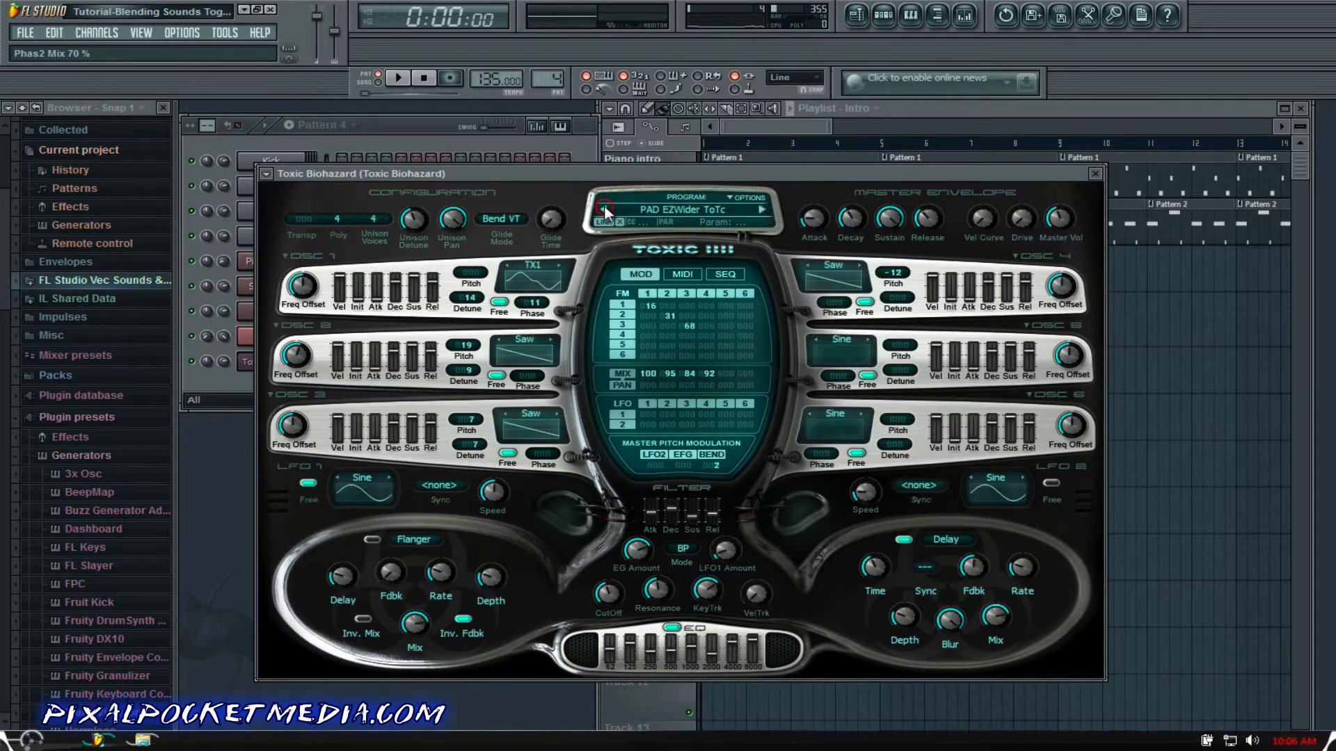
left_click(604, 209)
left_click(605, 210)
left_click(604, 209)
left_click(604, 209)
left_click(605, 209)
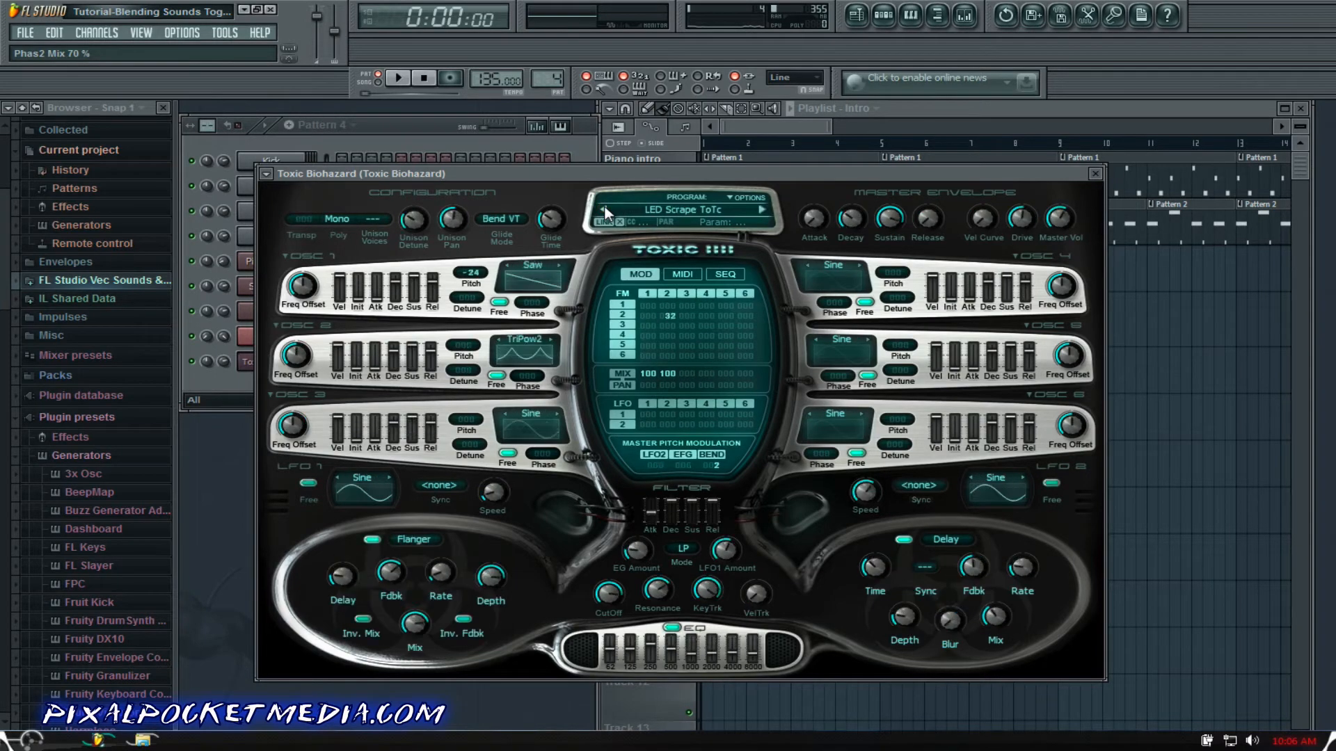
left_click(605, 209)
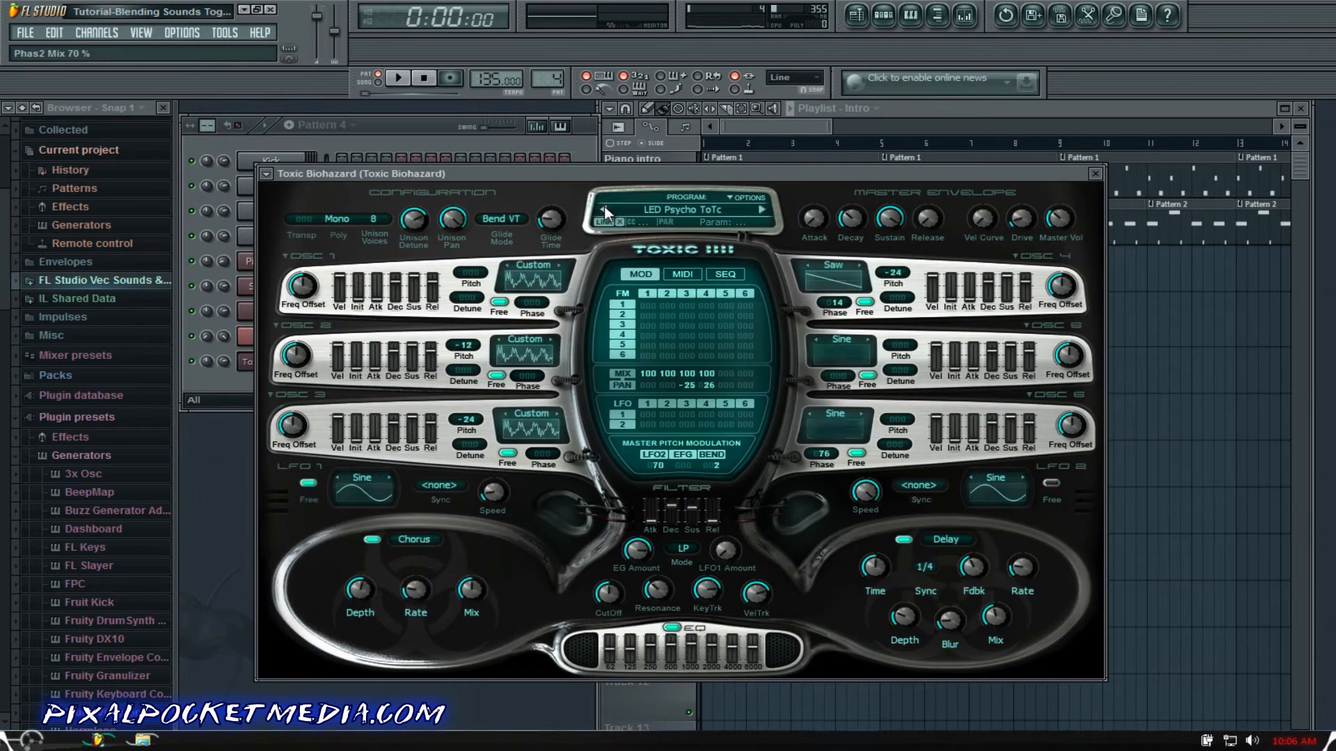
Step: Play the pattern and audition the presets from LED Psycho ToTc backward to KBD TarnceArp ToTc
key("space")
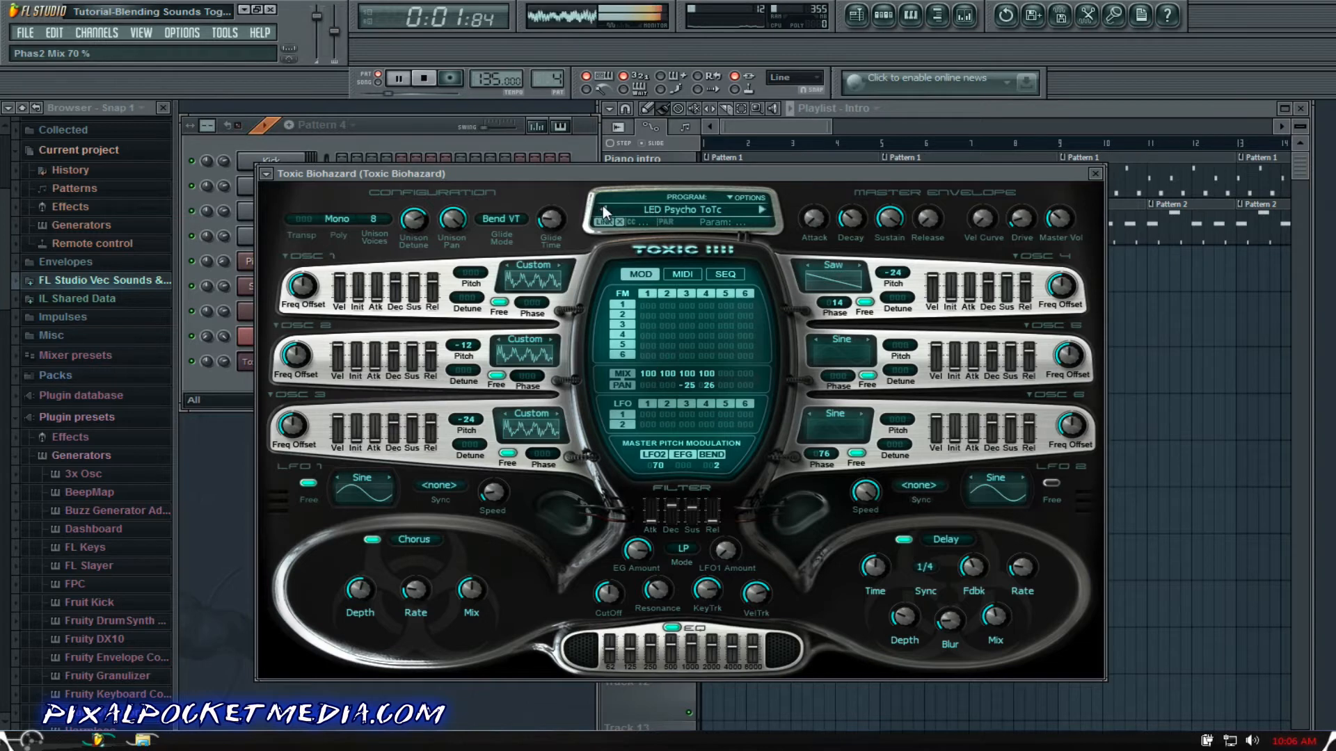
left_click(603, 208)
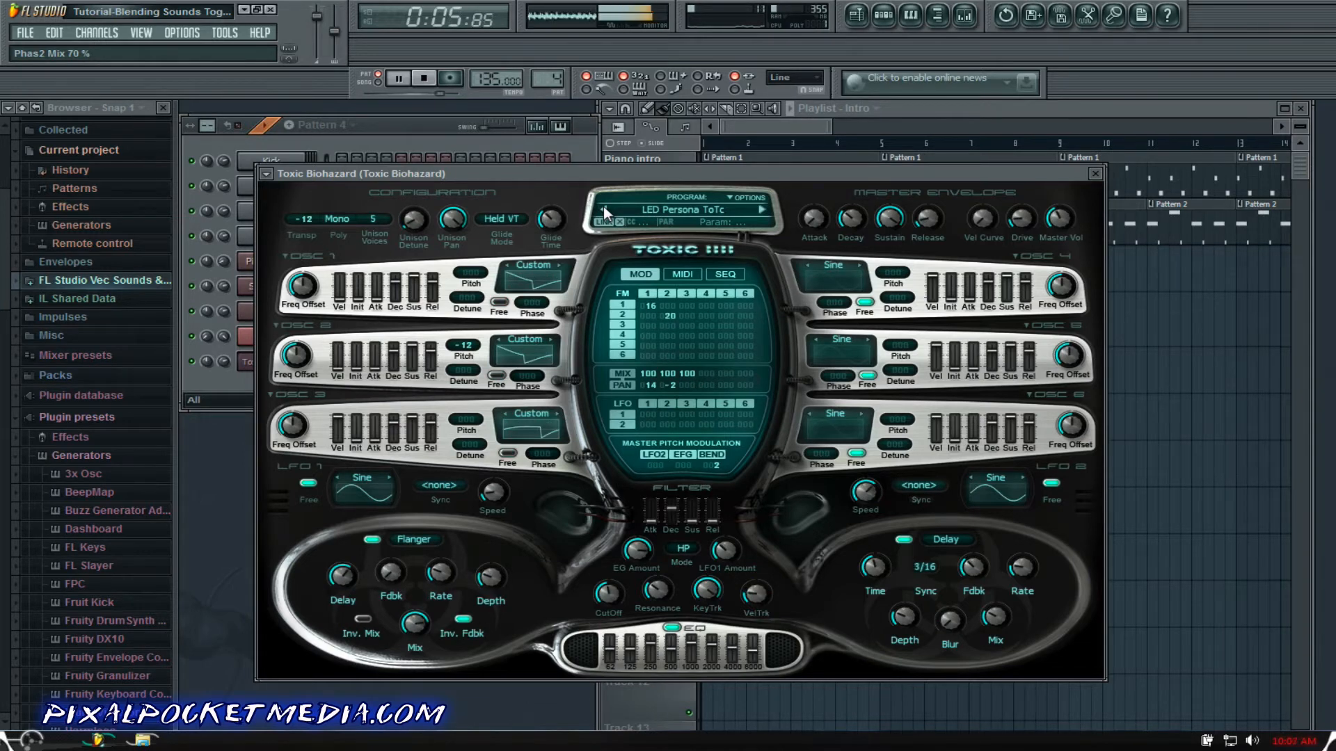
left_click(603, 208)
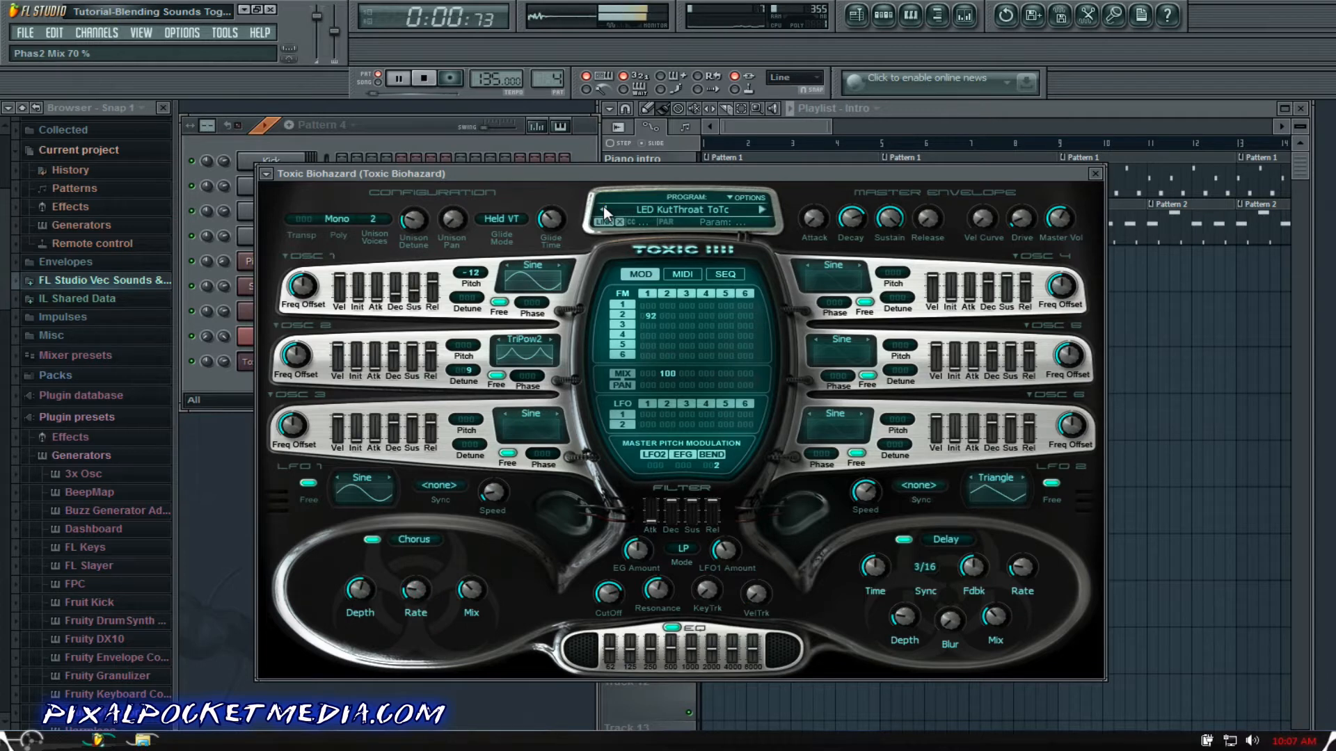
left_click(603, 207)
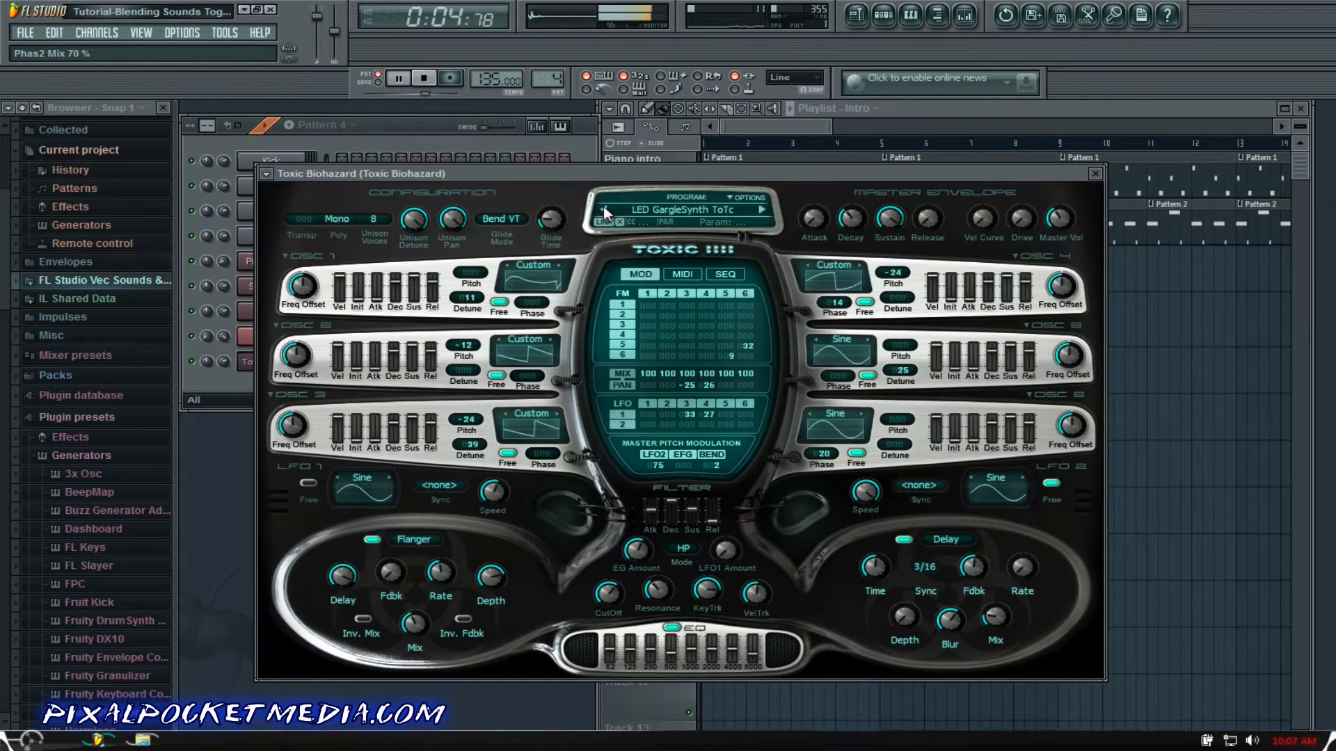
left_click(604, 207)
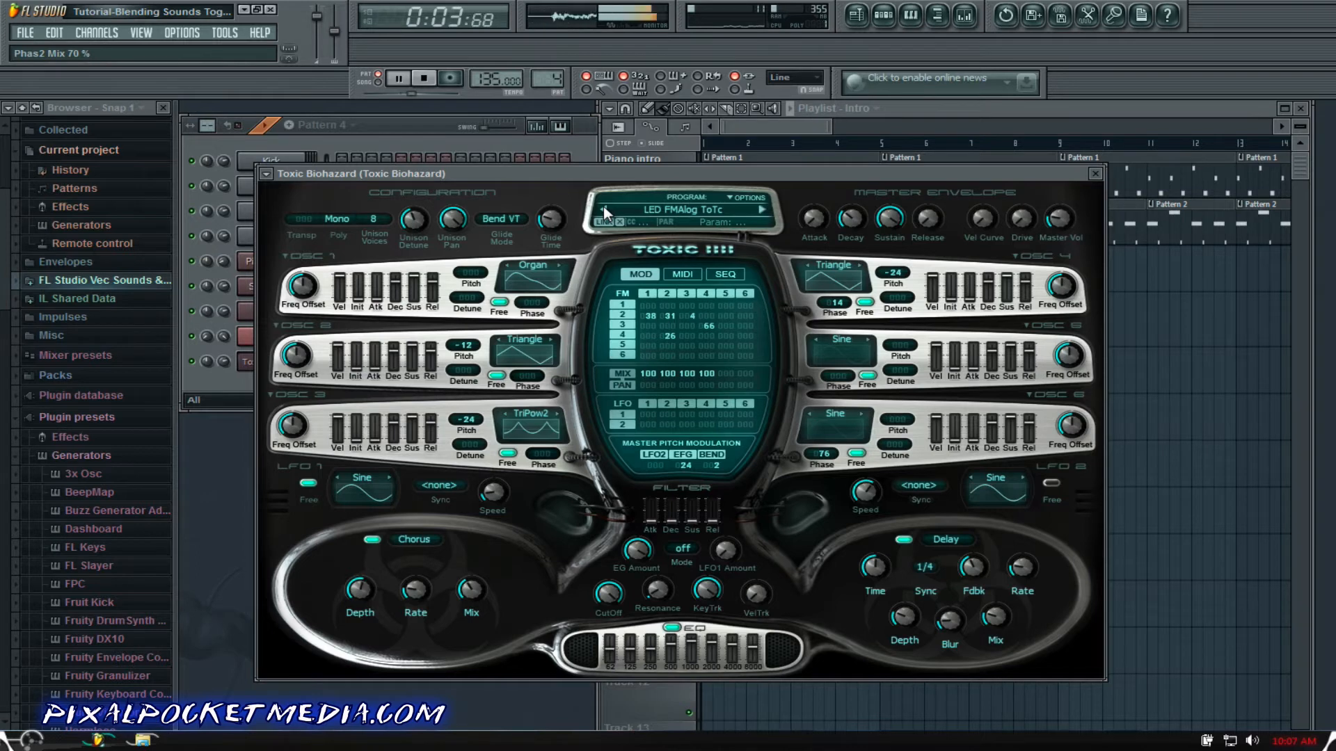
left_click(603, 206)
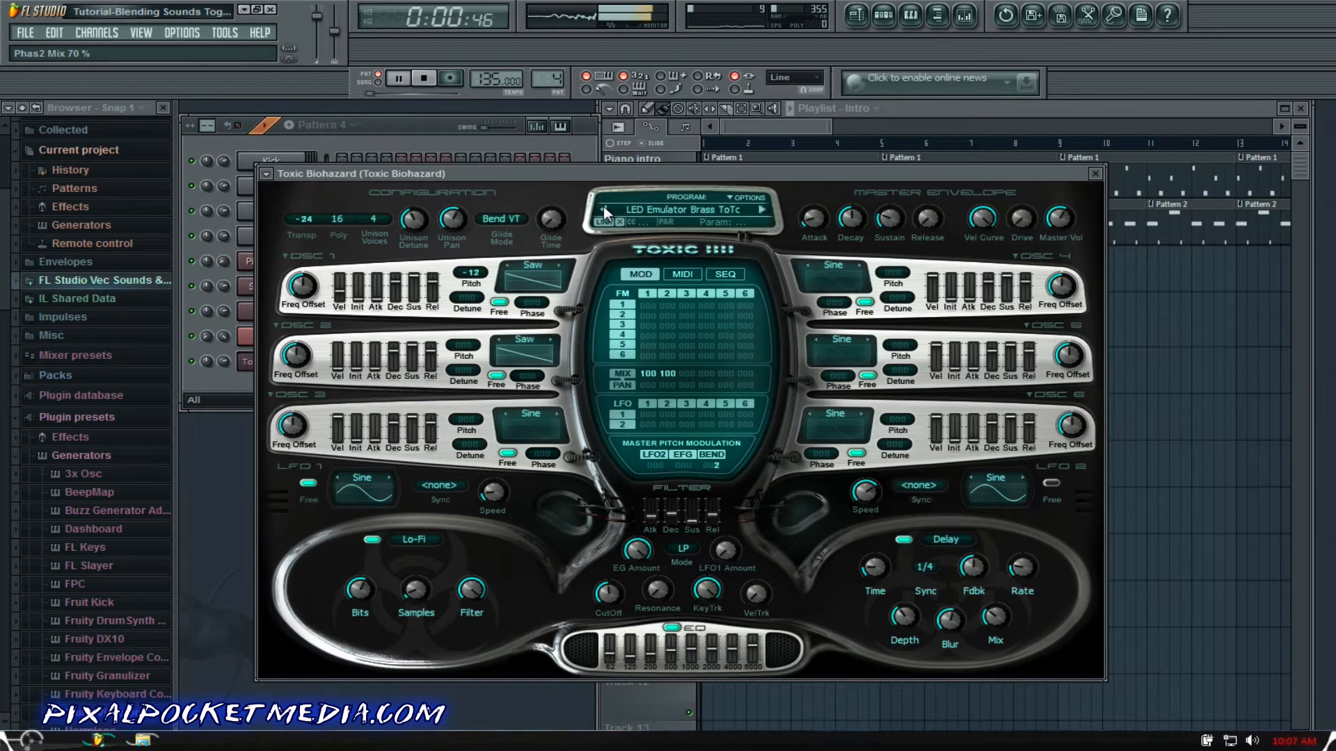
left_click(603, 206)
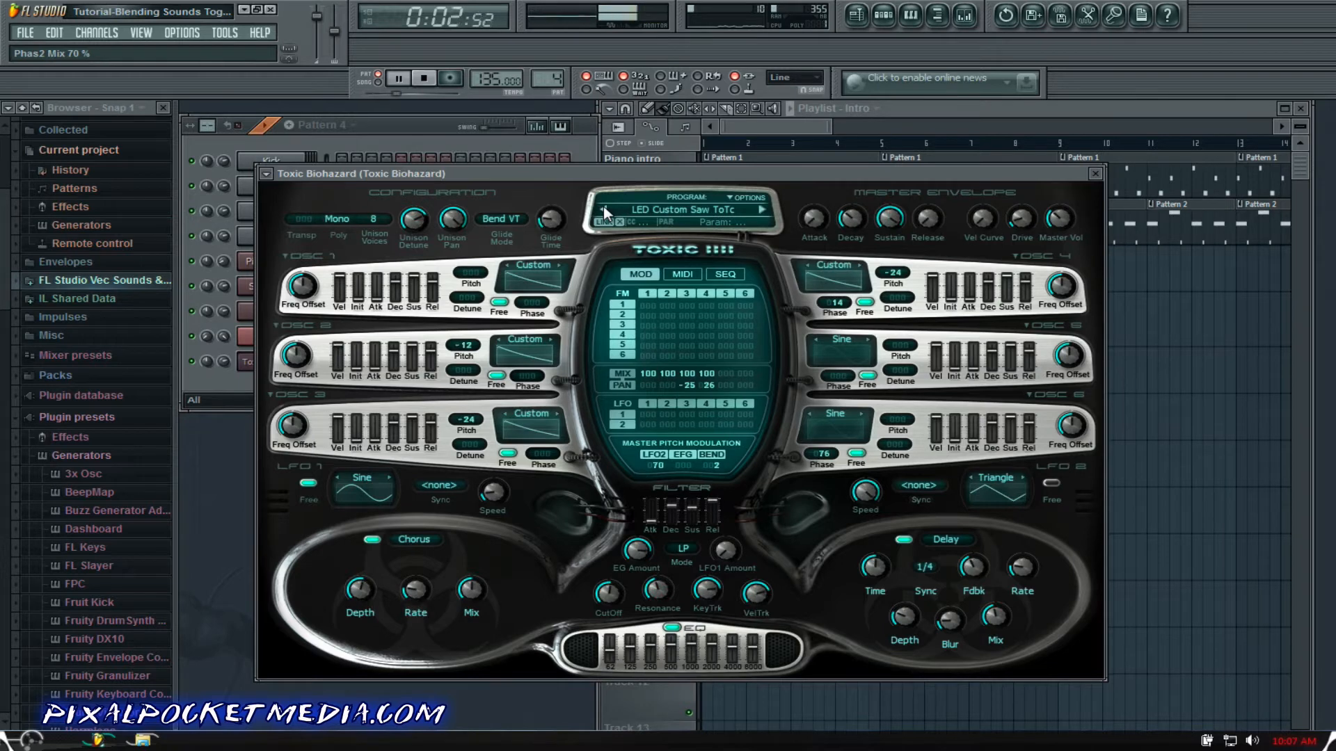
left_click(603, 206)
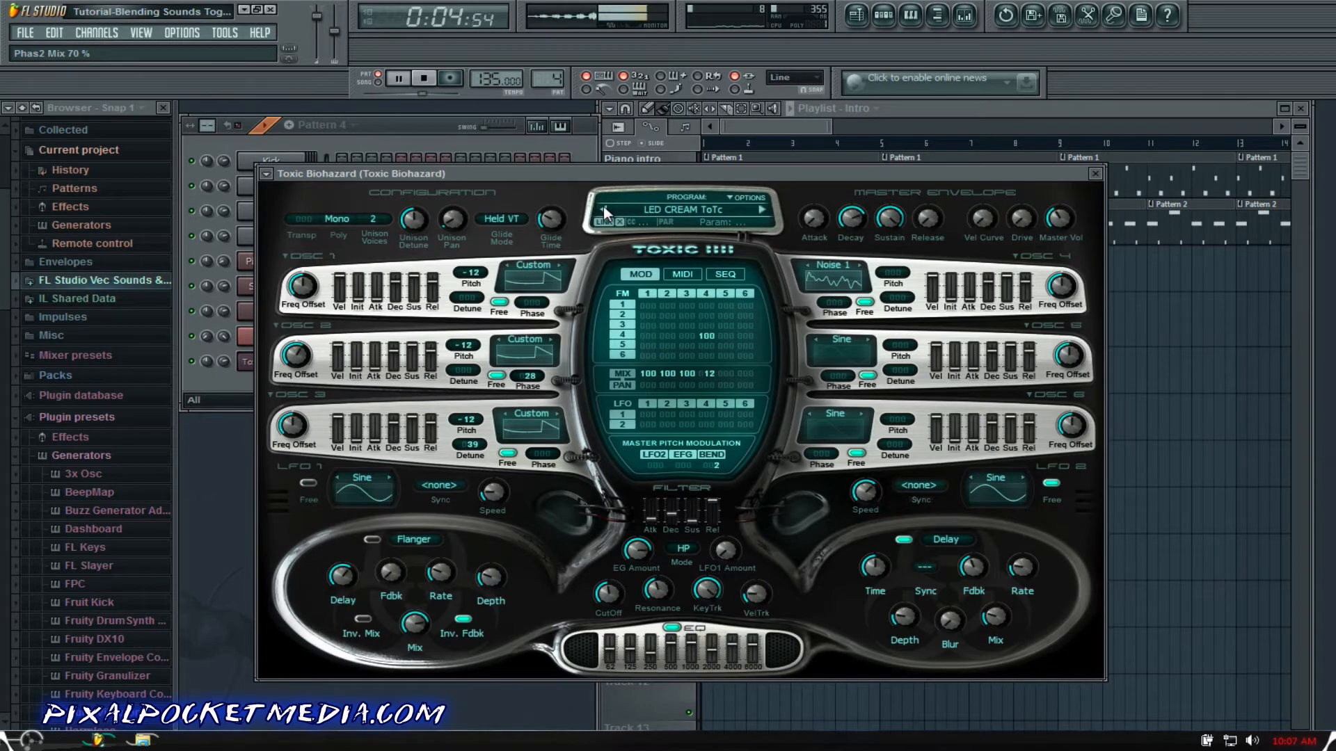
left_click(604, 206)
left_click(604, 206)
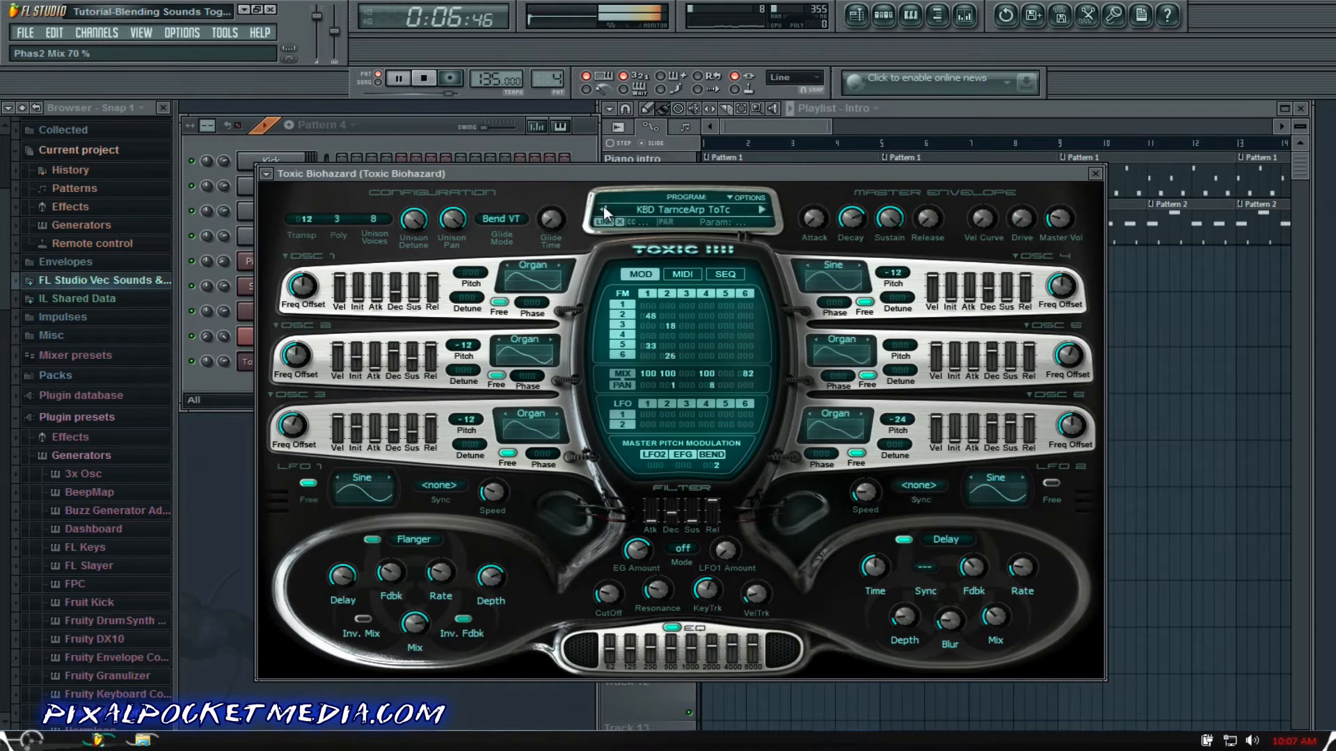
Step: Step forward through the LED presets while the pattern plays and settle on LED Persona ToTc
left_click(760, 210)
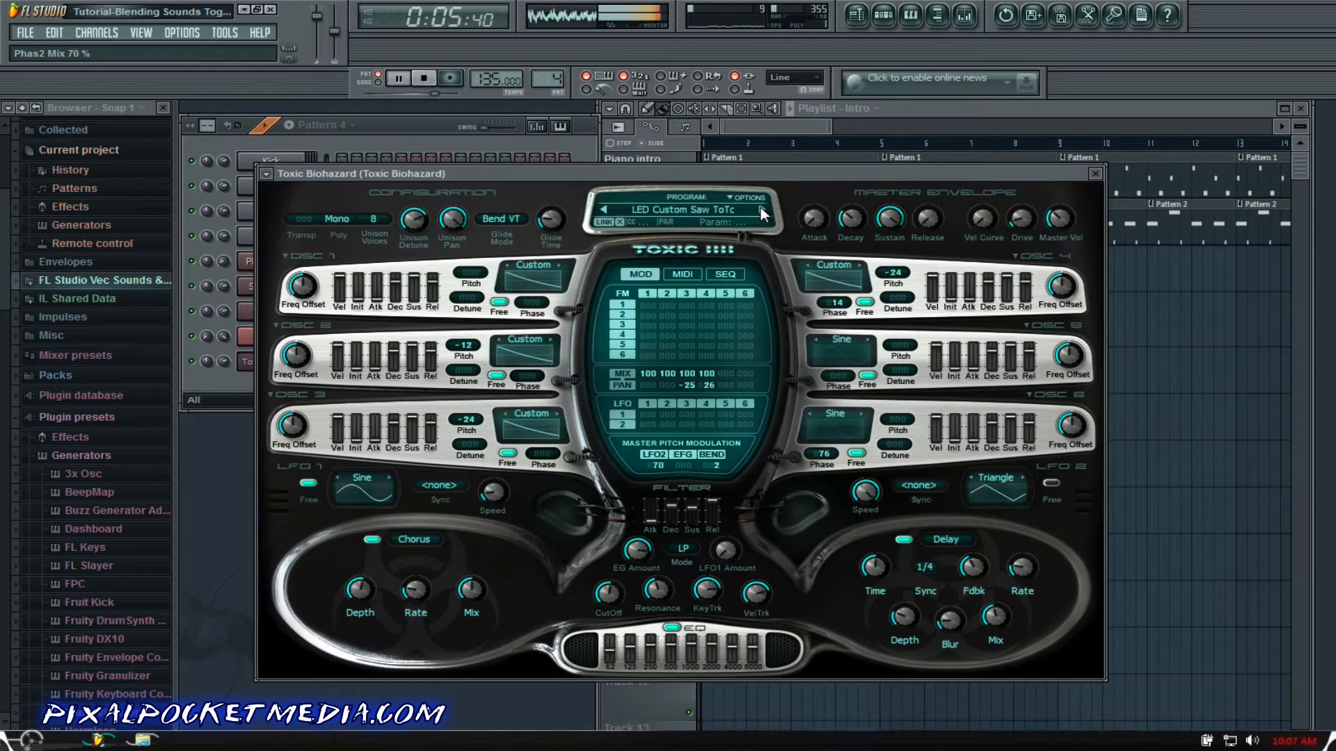
left_click(762, 209)
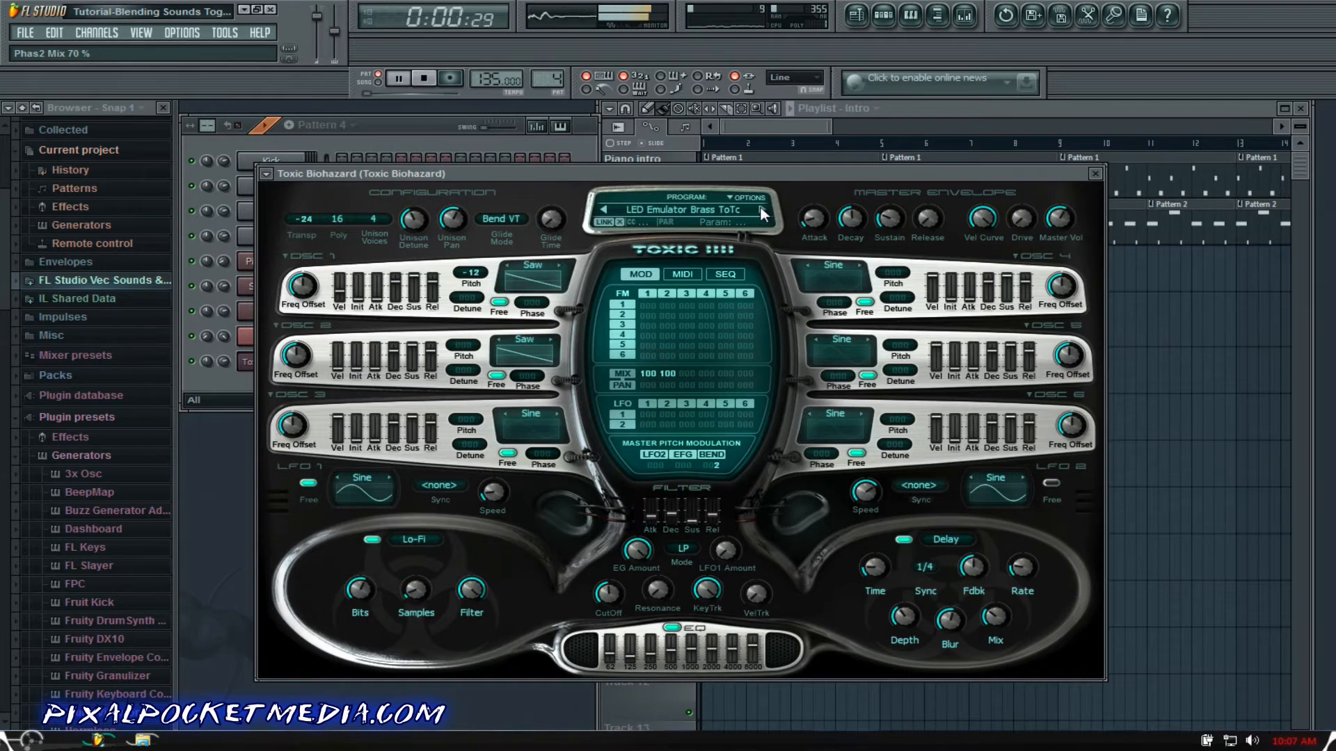
left_click(762, 208)
left_click(761, 208)
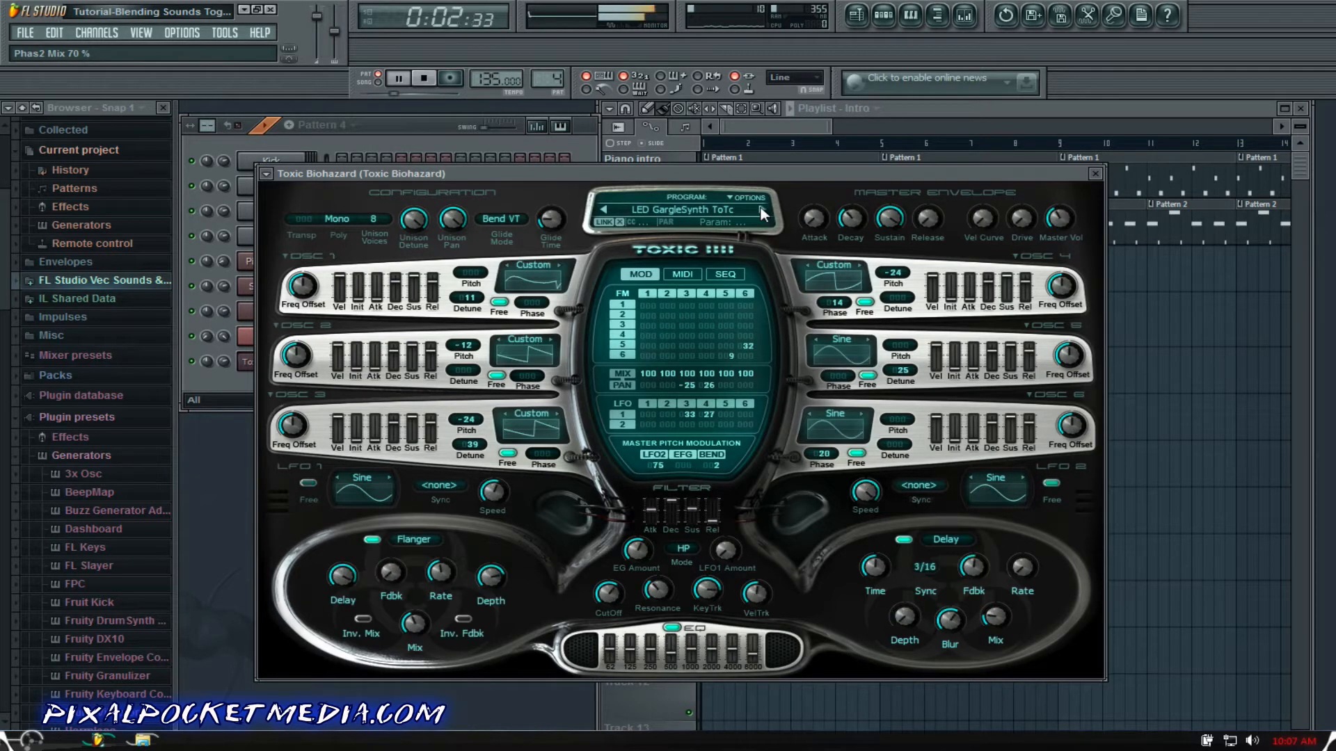
left_click(761, 209)
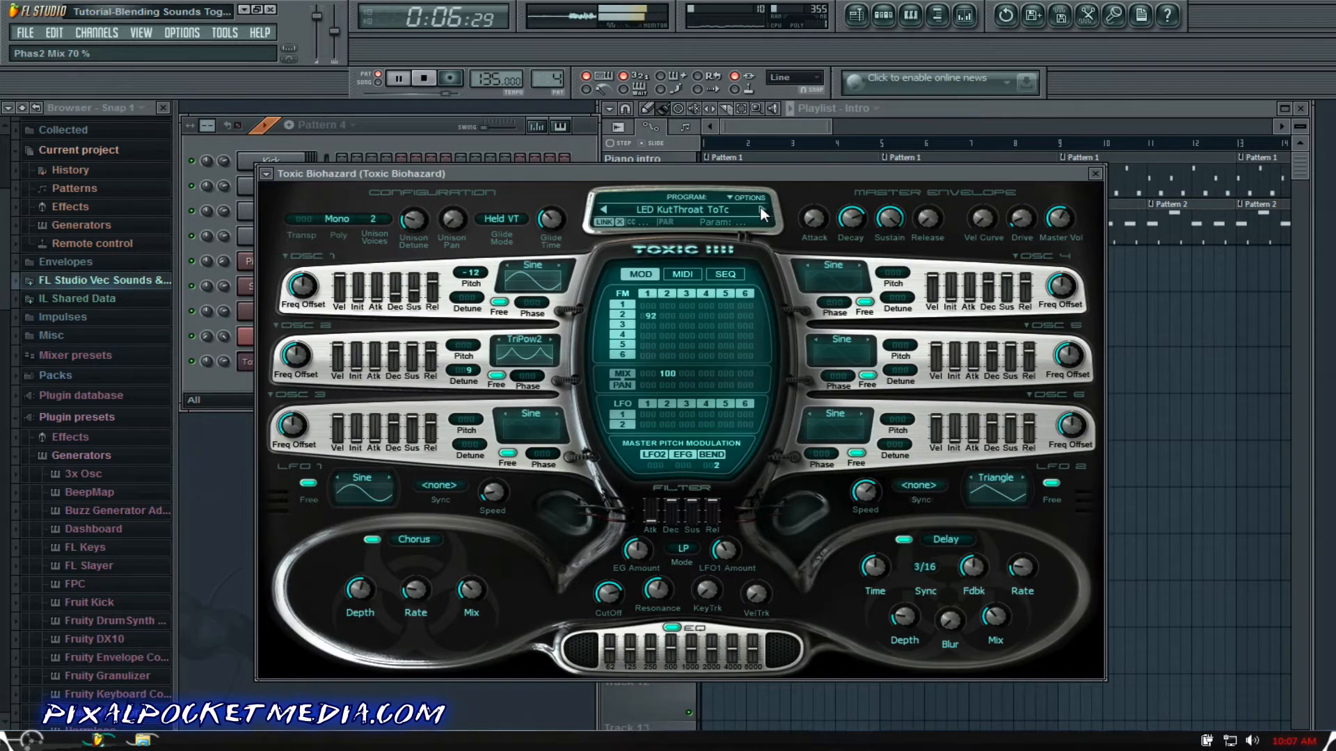
left_click(761, 209)
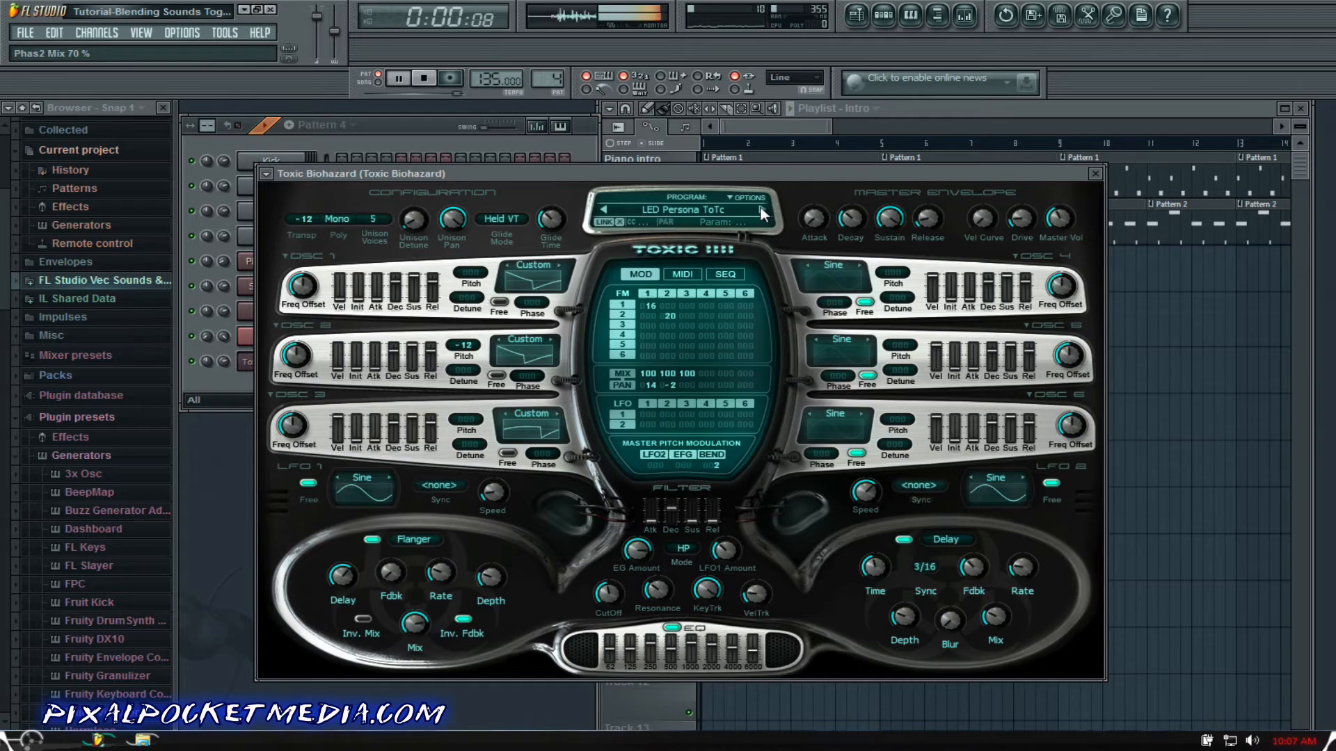
Step: Stop playback and close the Toxic Biohazard plugin and its channel settings
key("space")
left_click(1095, 173)
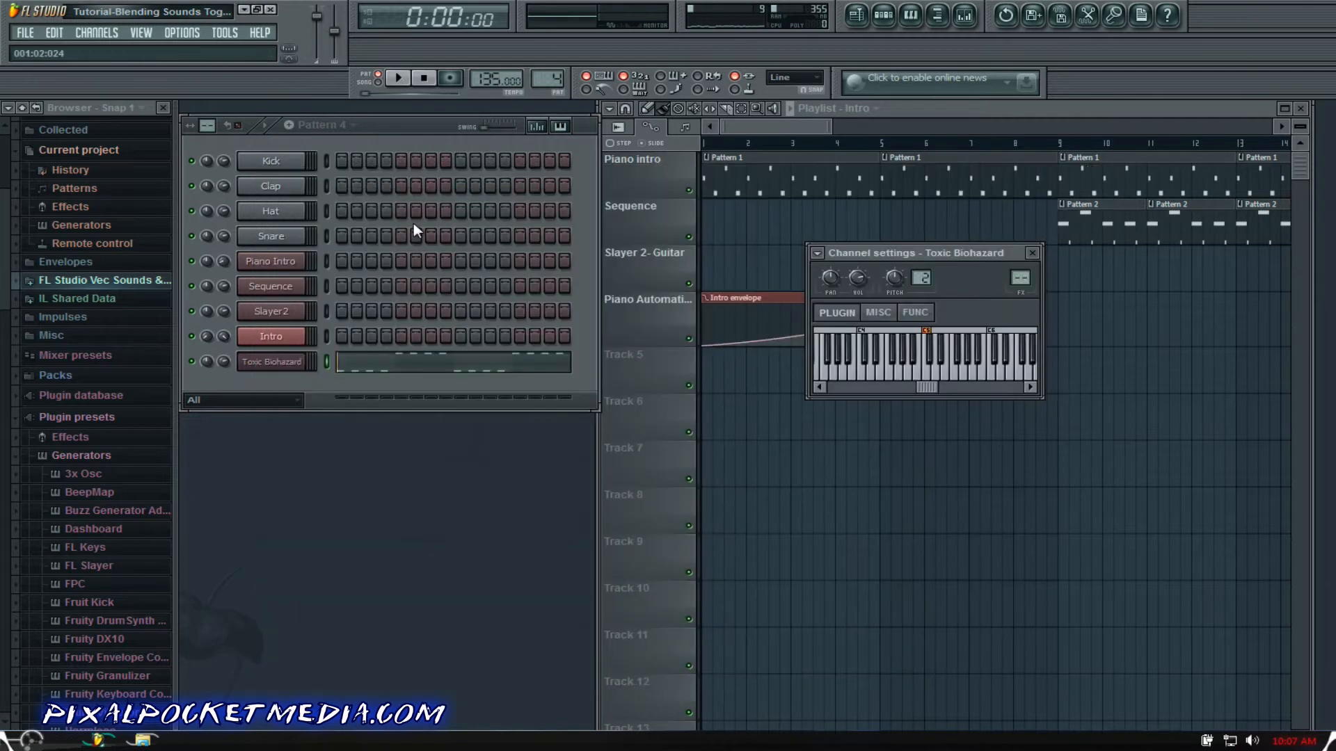
left_click(1032, 253)
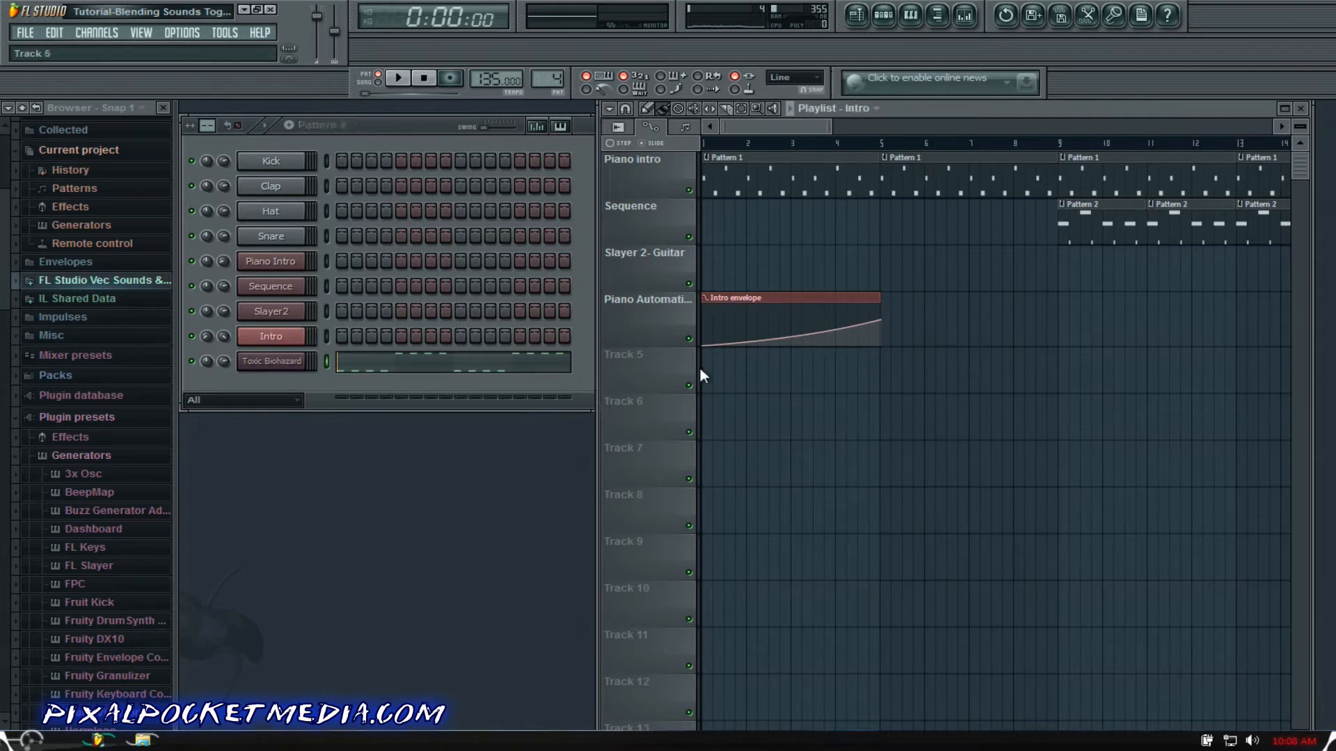
mouse_move(706, 367)
left_mouse_down()
mouse_move(780, 369)
mouse_move(772, 359)
left_mouse_up()
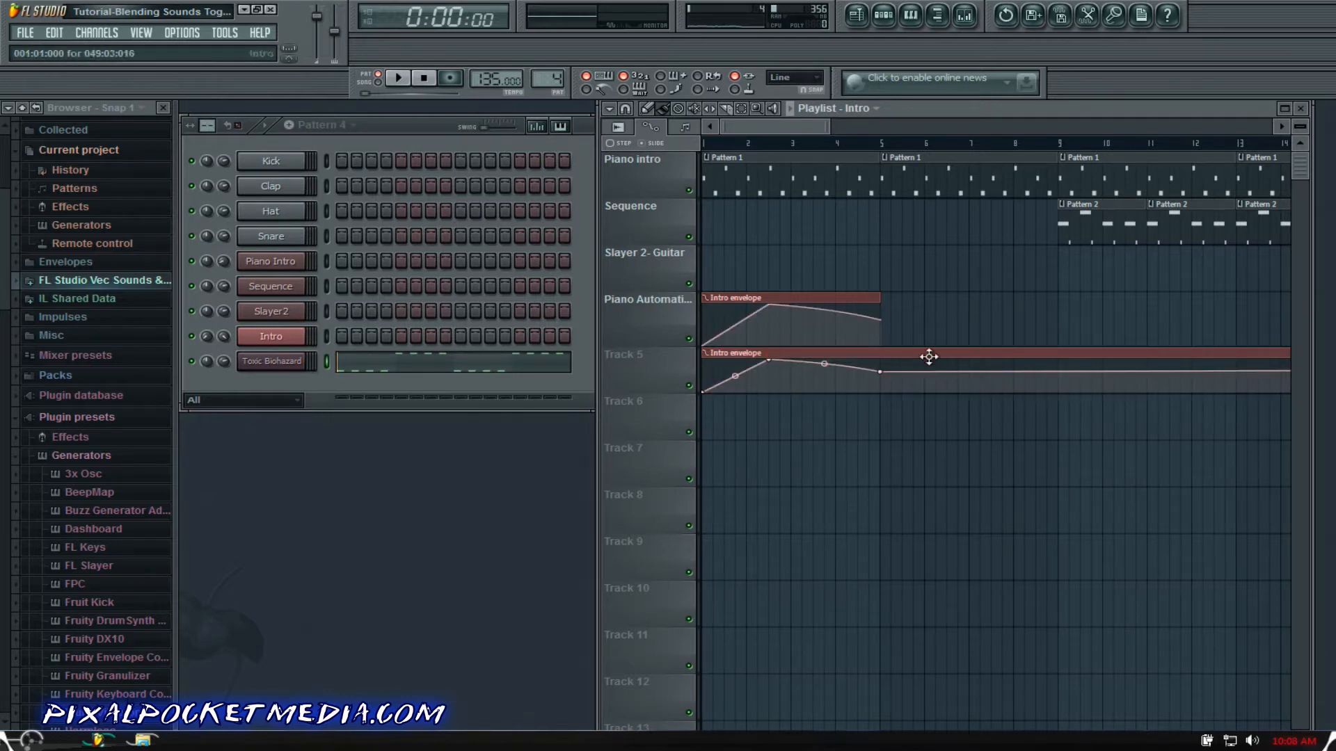
left_click(57, 29)
mouse_move(78, 49)
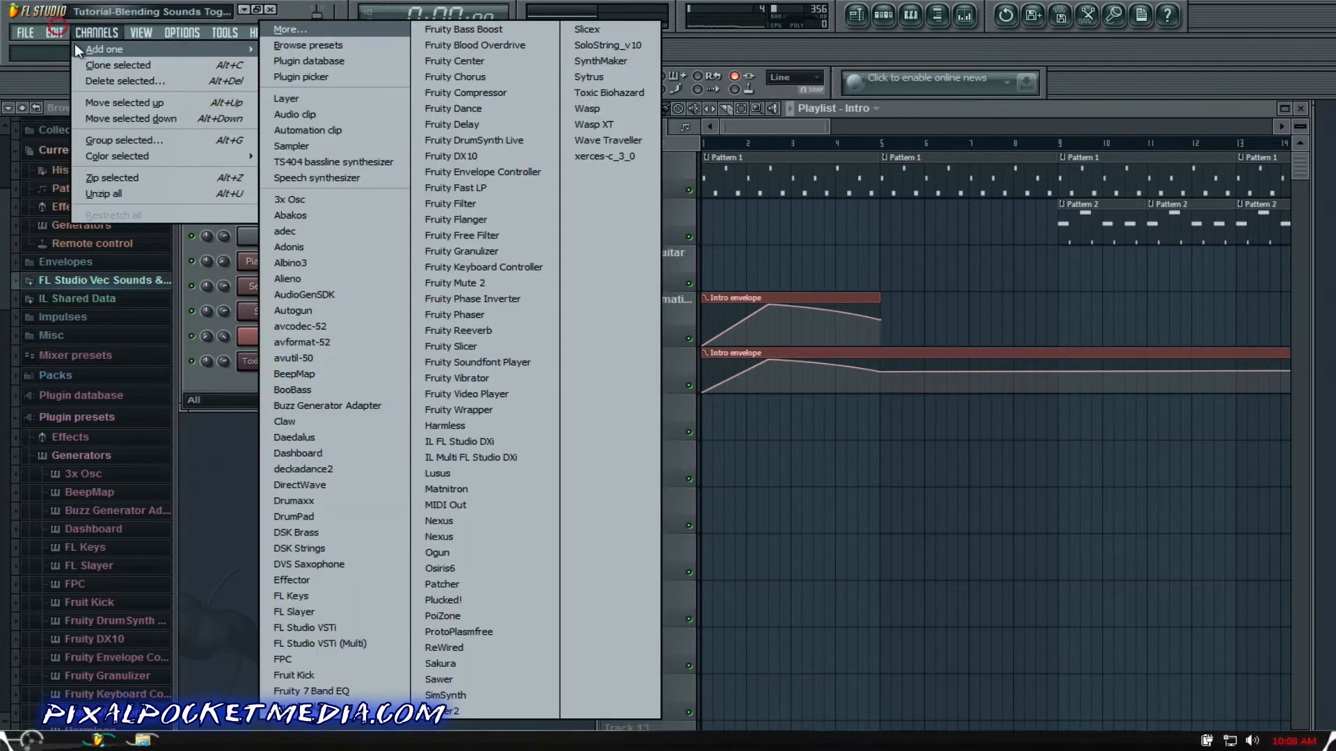
left_click(64, 46)
left_click(57, 29)
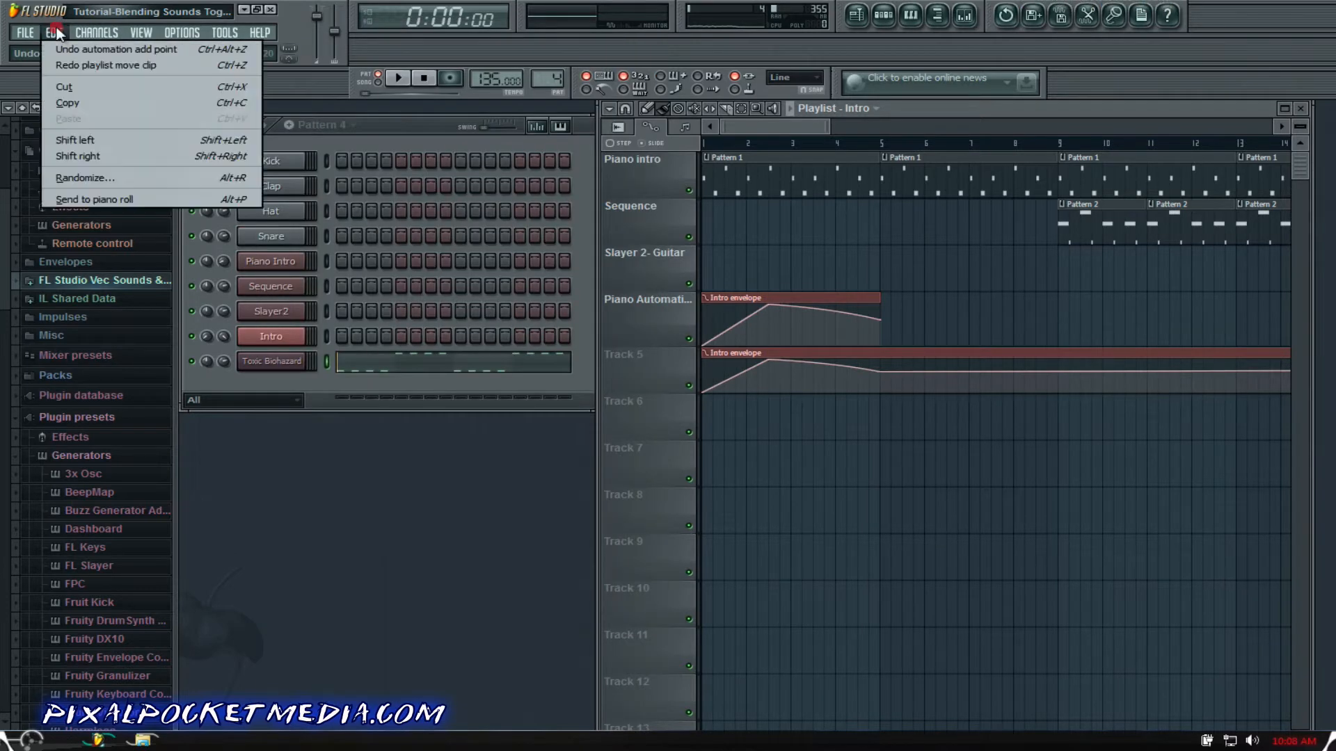
left_click(69, 48)
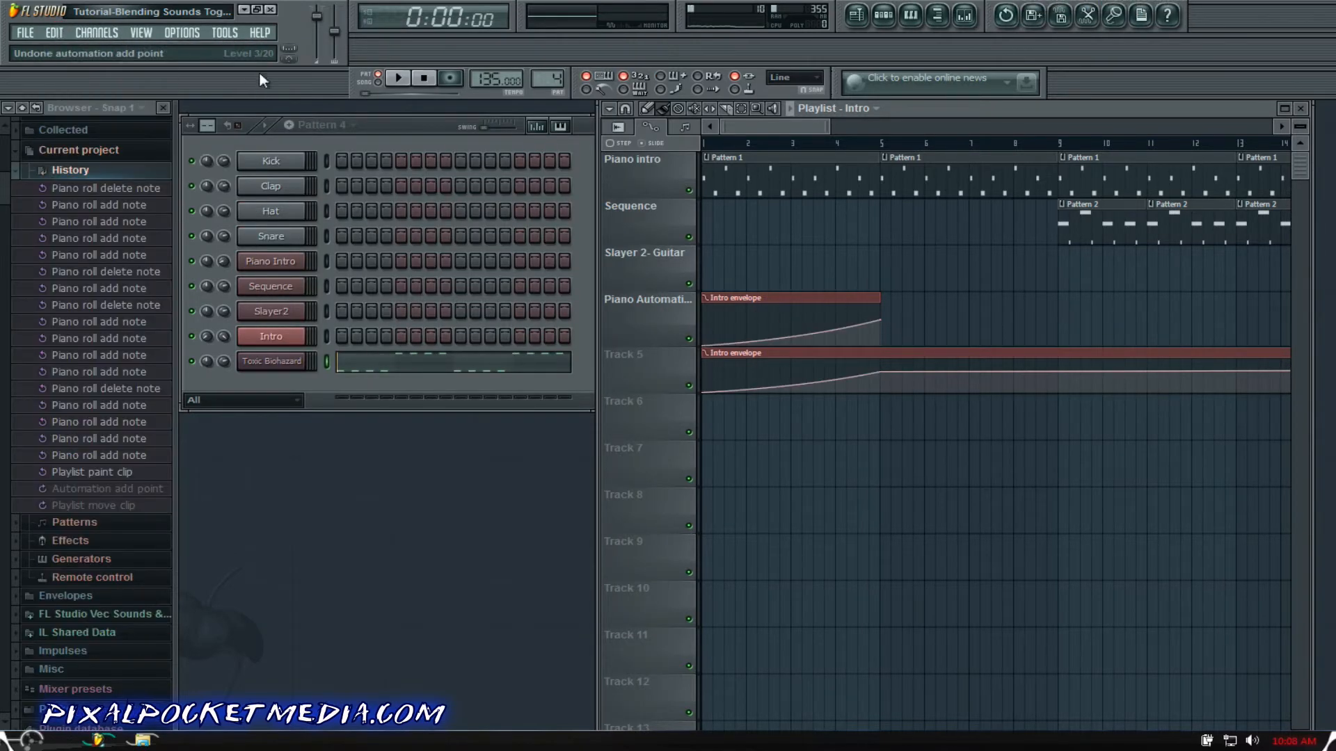
right_click(930, 355)
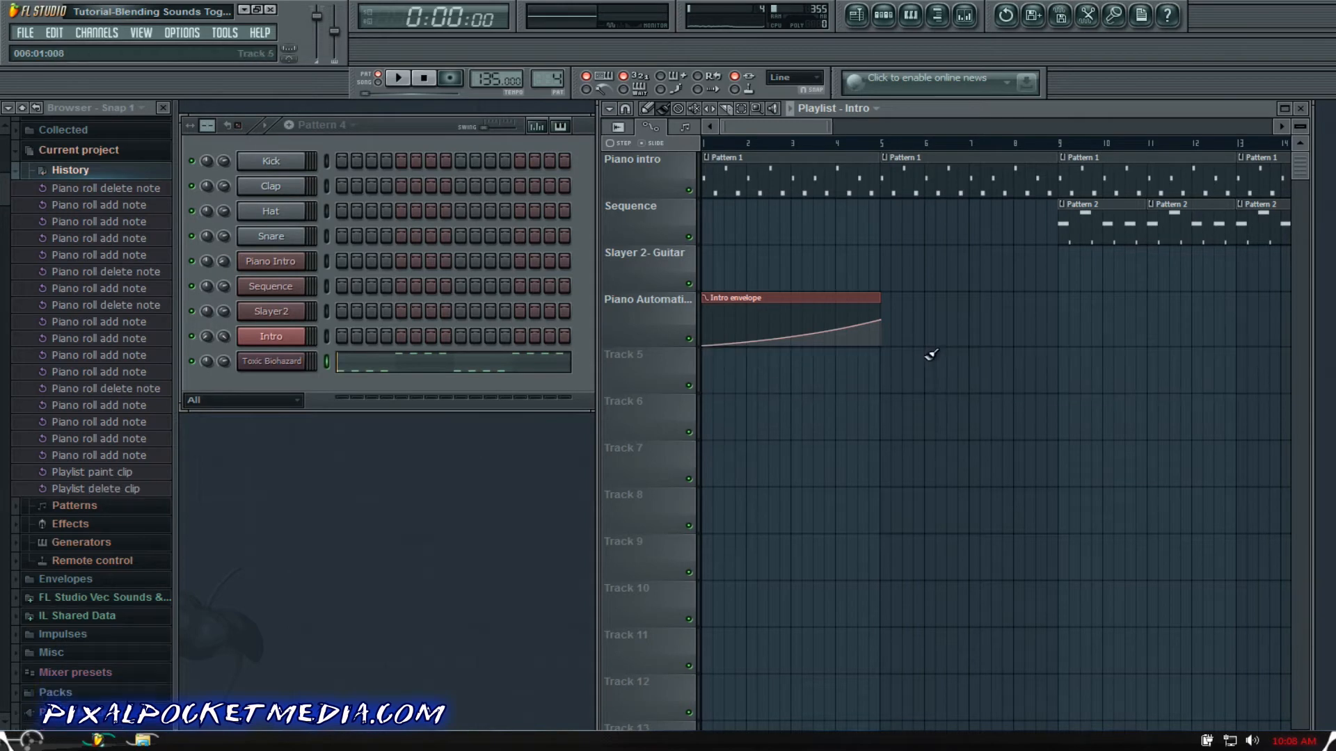
Step: Close the reopened Toxic Biohazard plugin and make Pattern 4 the active clip for painting in the playlist
left_click(288, 361)
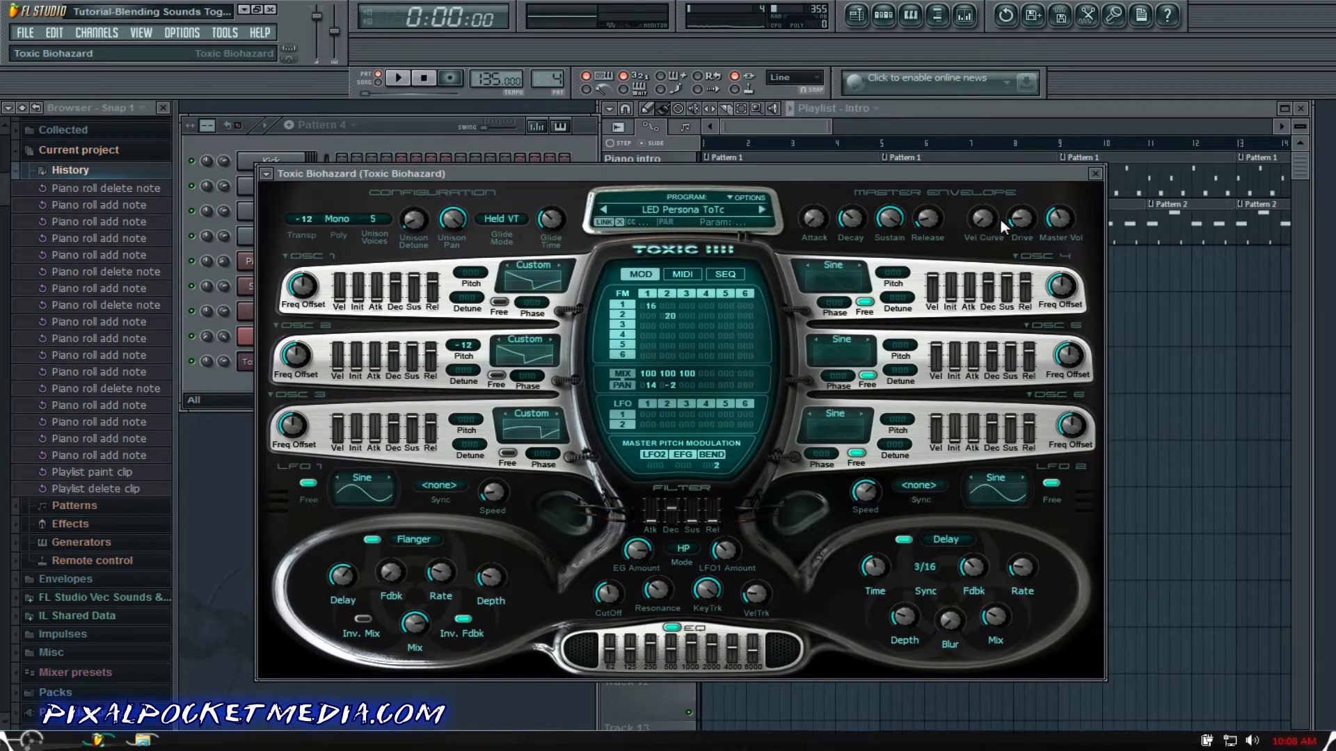
left_click(1095, 173)
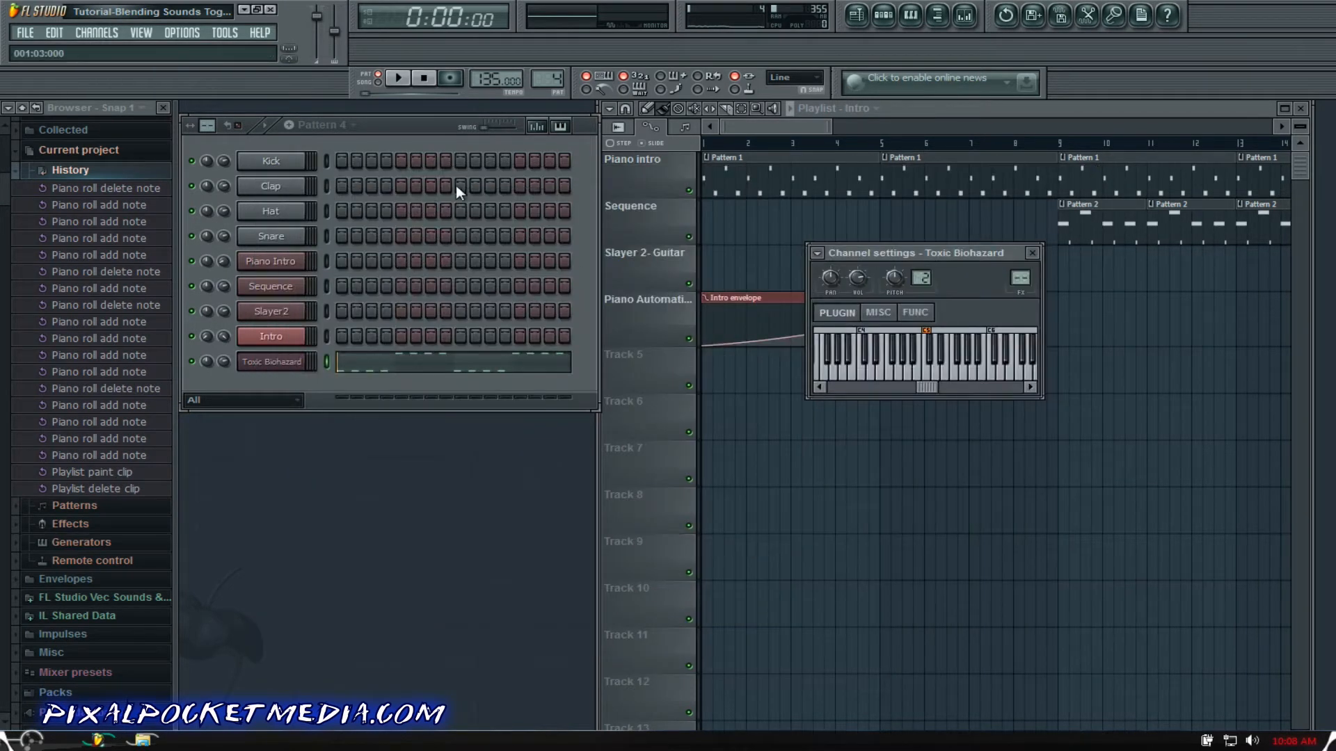
left_click_drag(548, 82, 548, 99)
left_click(281, 364)
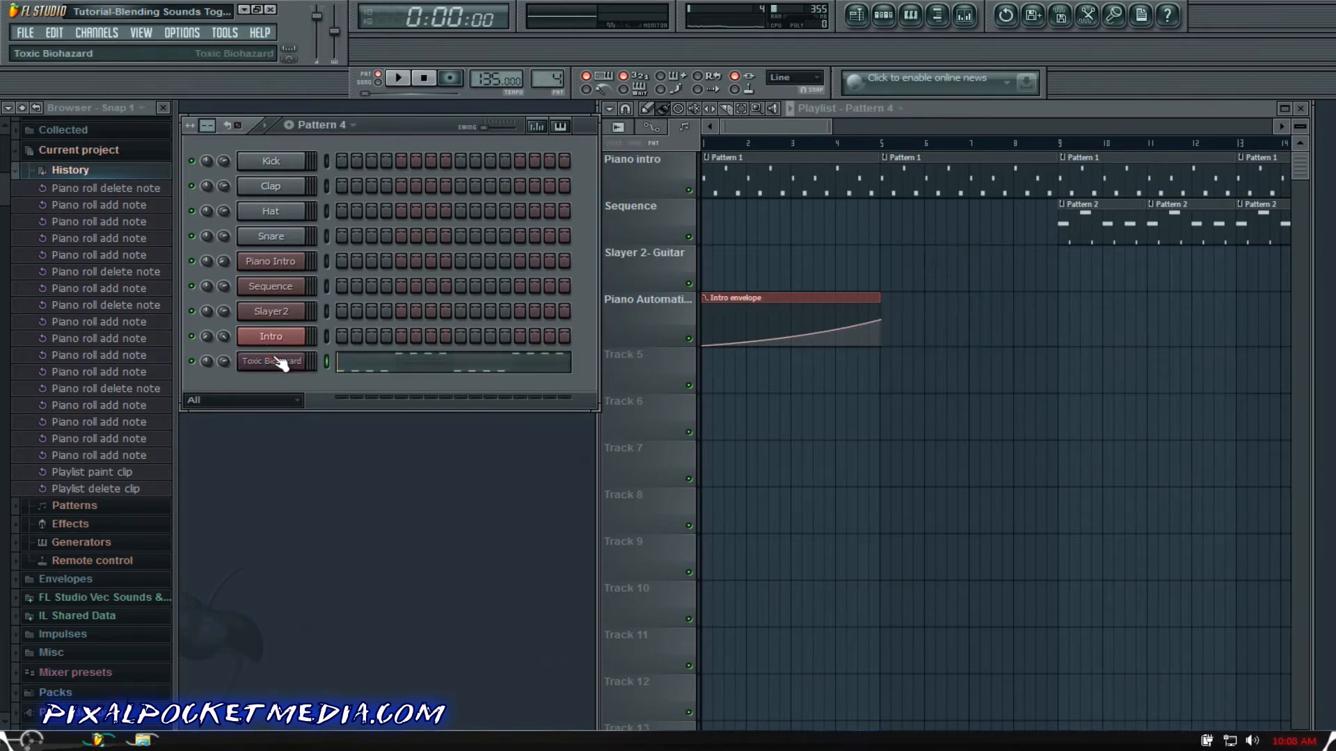
left_click(279, 362)
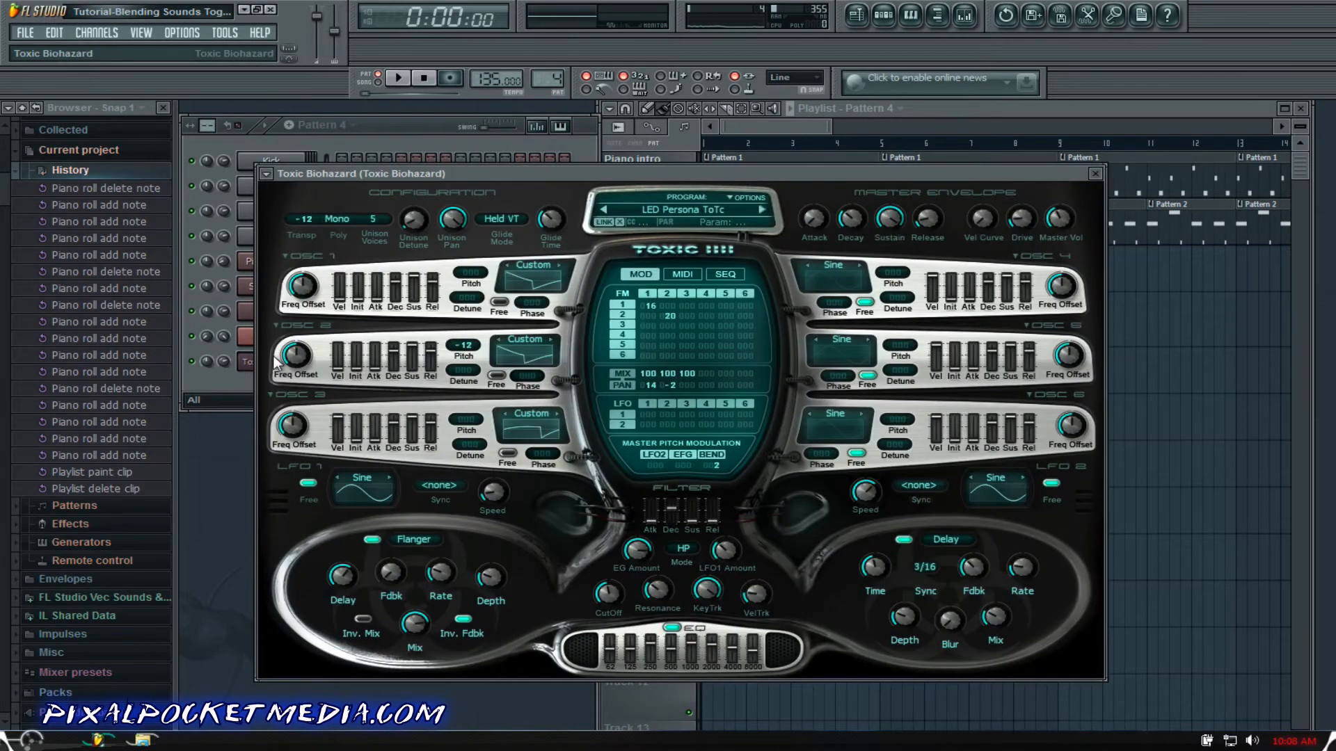
left_click(1096, 174)
left_click(1034, 251)
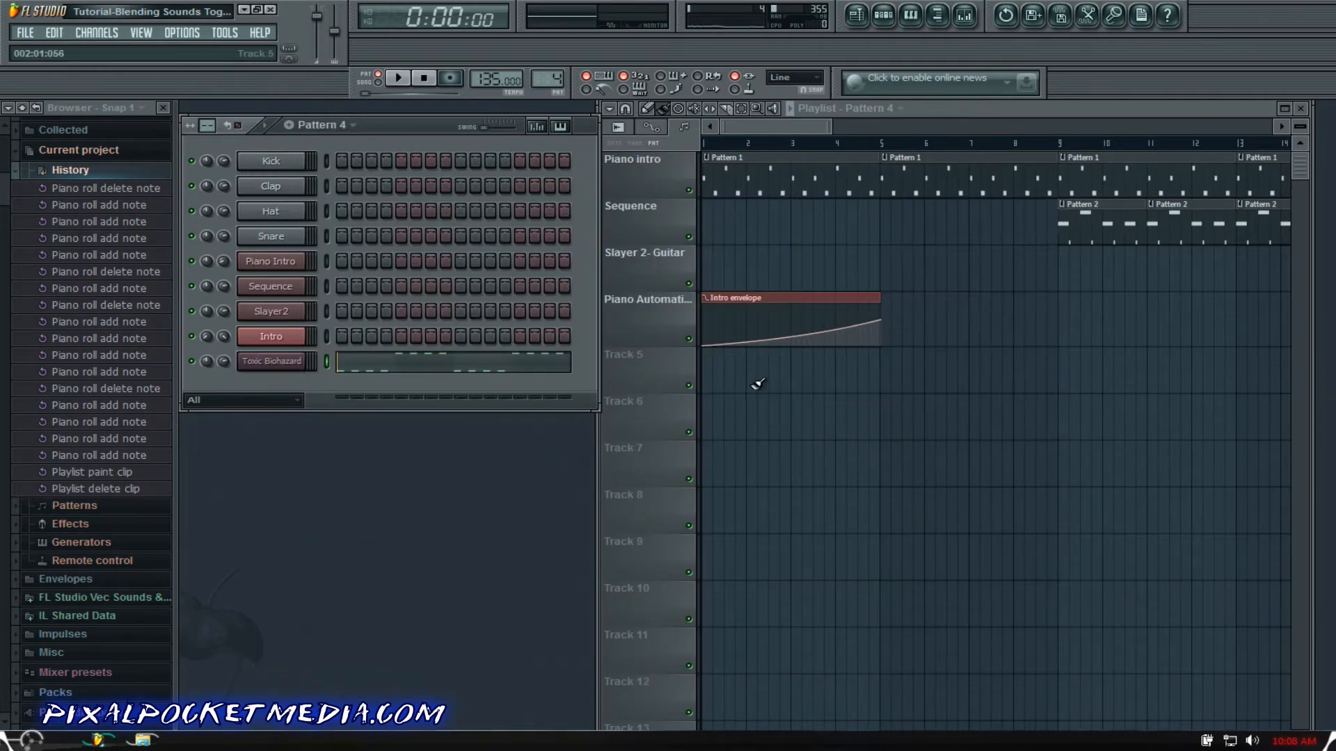
left_click(748, 388)
right_click(789, 359)
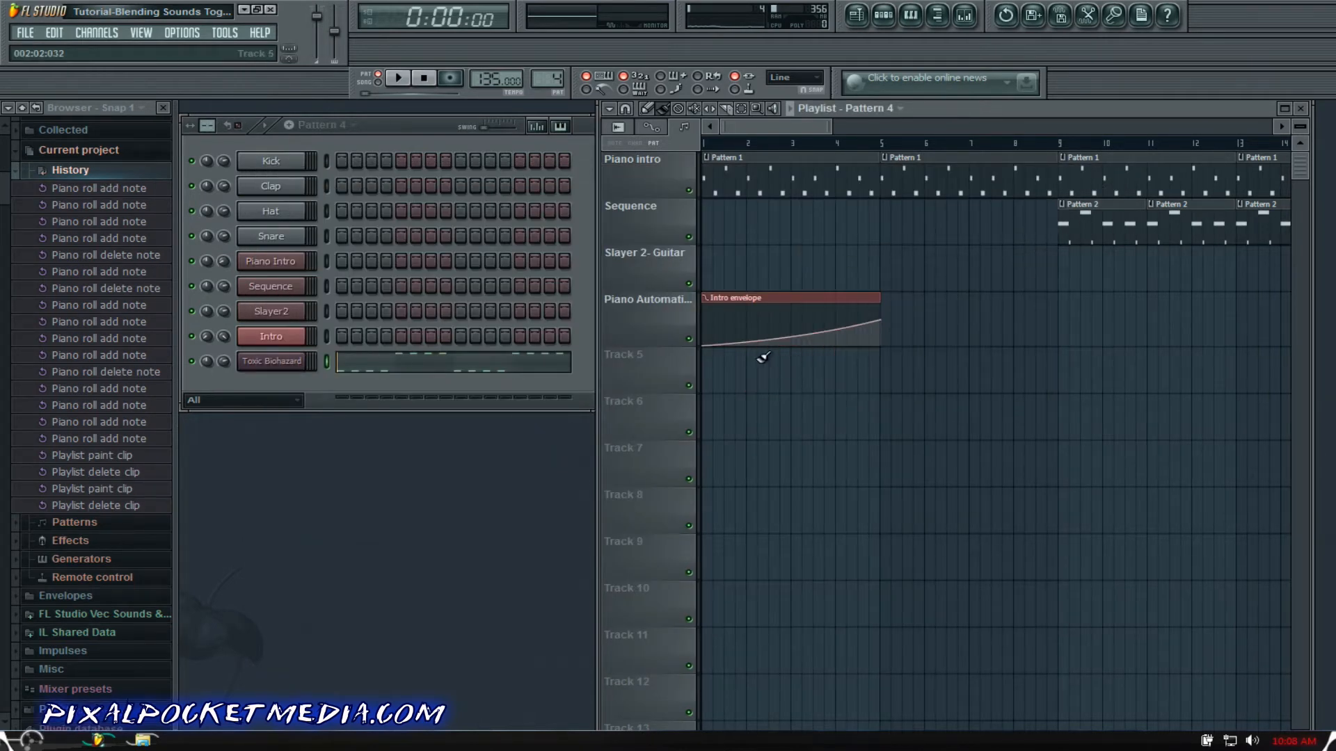
left_click(715, 370)
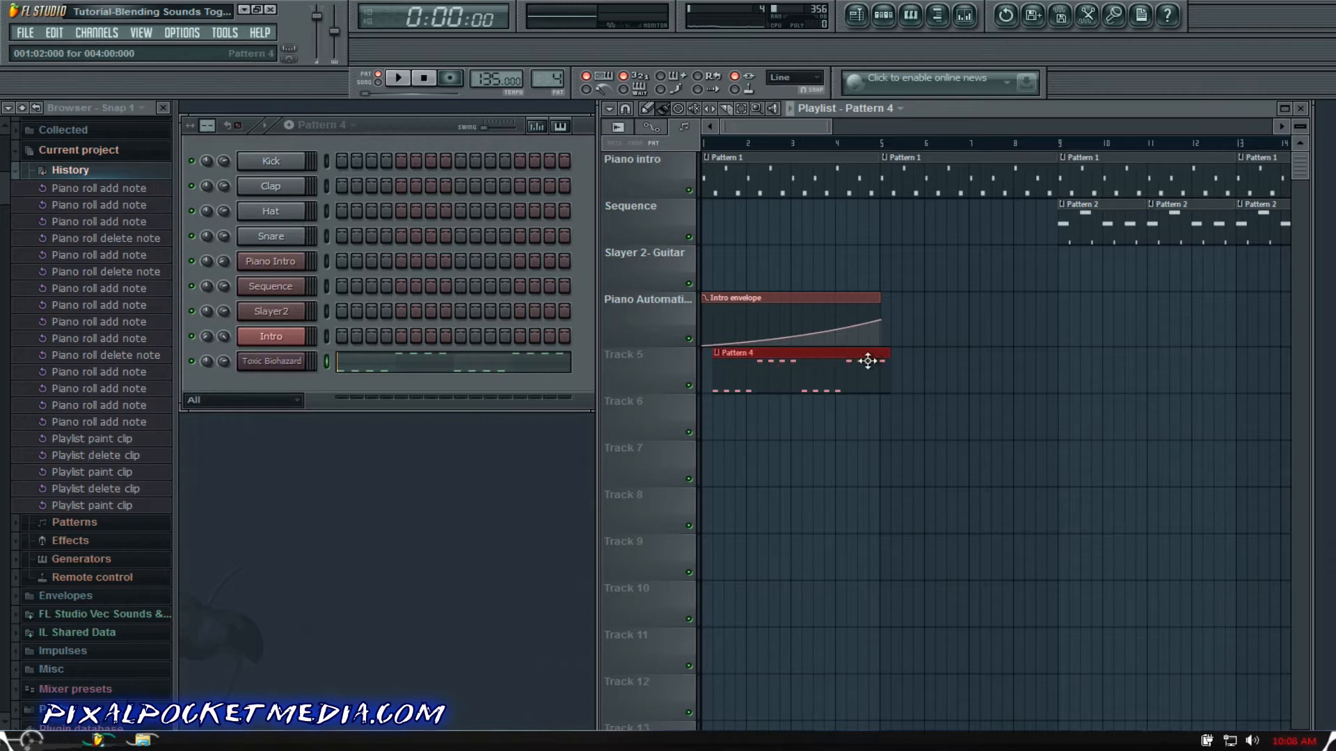
right_click(843, 358)
Step: Paint three consecutive Pattern 4 clips on Track 5 from bar 1, and play the arrangement in song mode
left_click(711, 367)
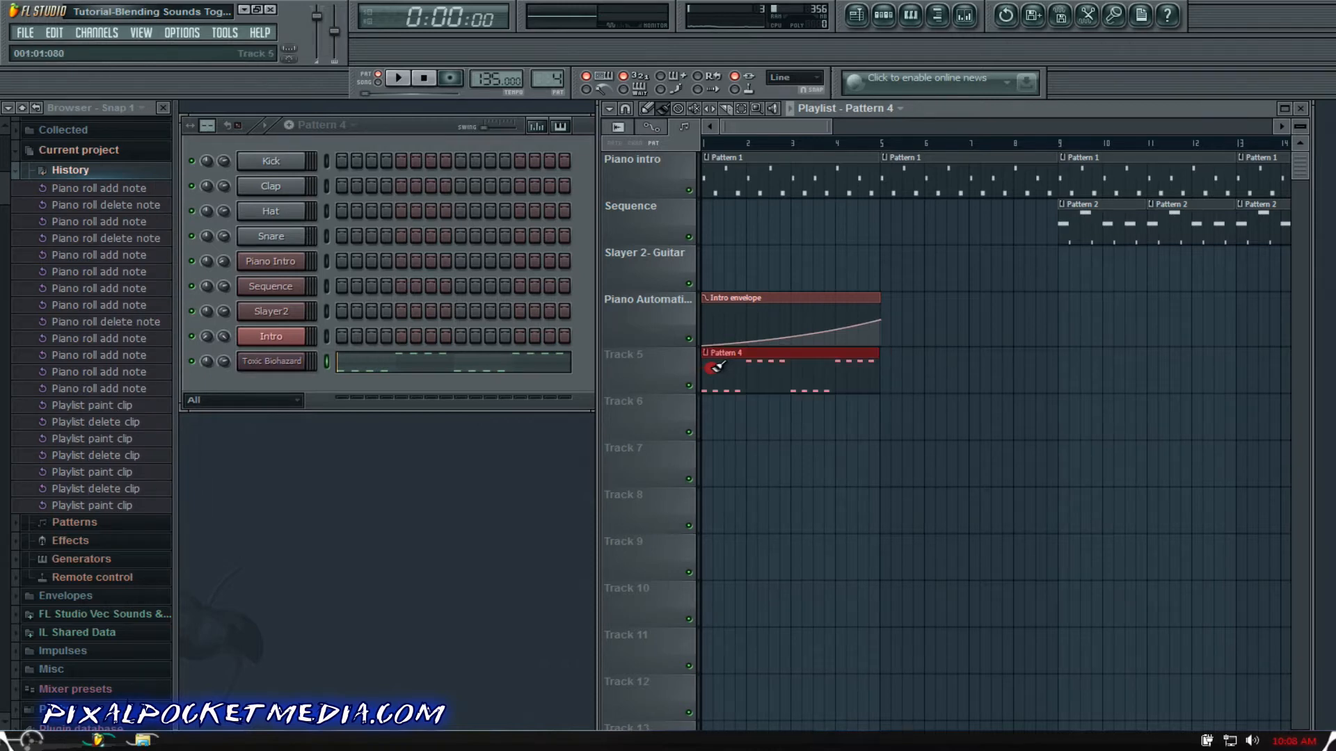
left_click_drag(893, 364, 1126, 353)
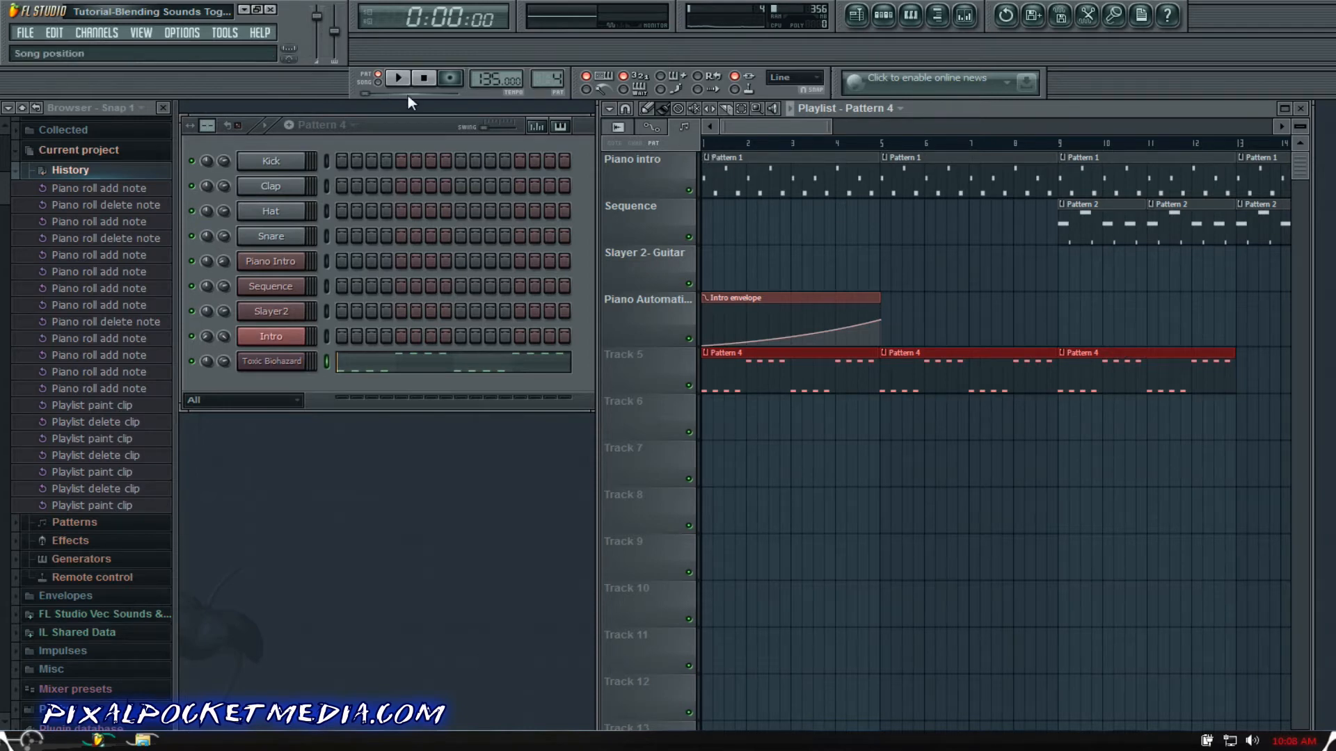
left_click(379, 83)
key("space")
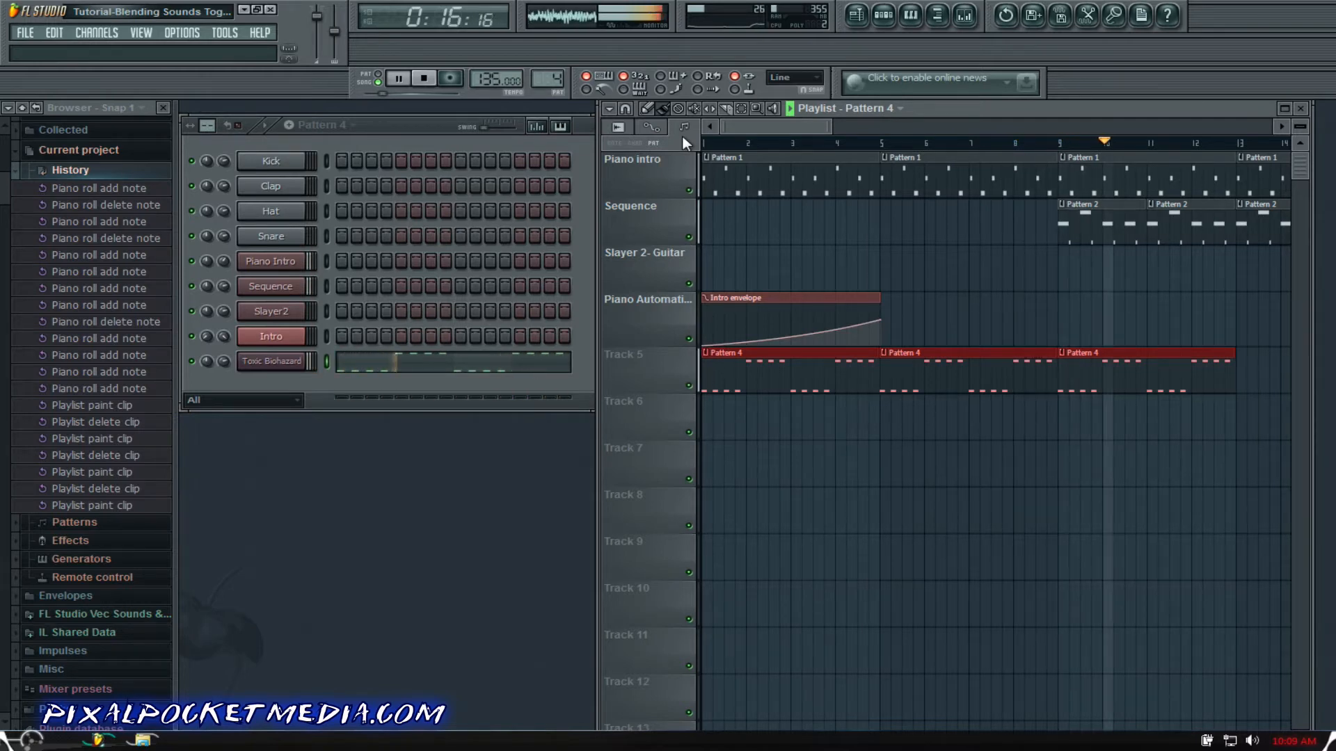
key("space")
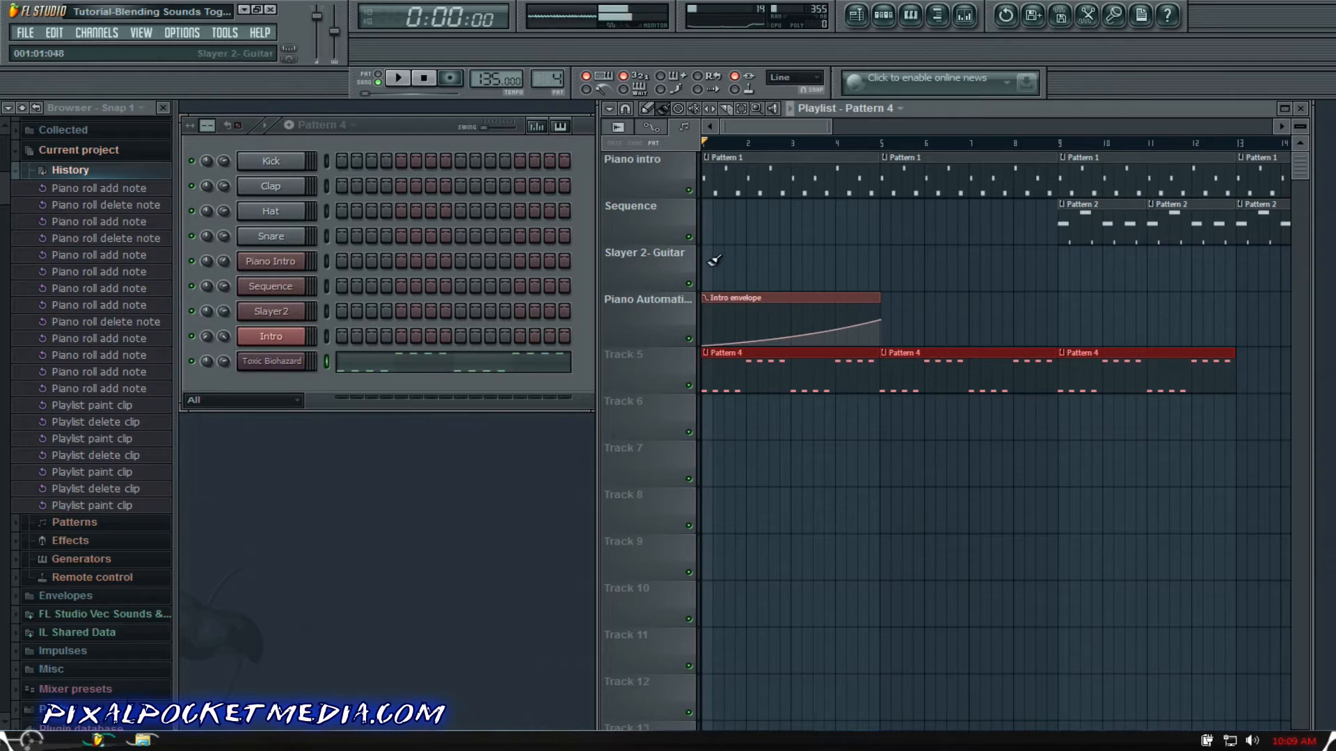
Step: Delete the Pattern 4 clips at bars 1 and 5 on Track 5 and add one at bar 13
left_click(712, 357)
right_click(822, 376)
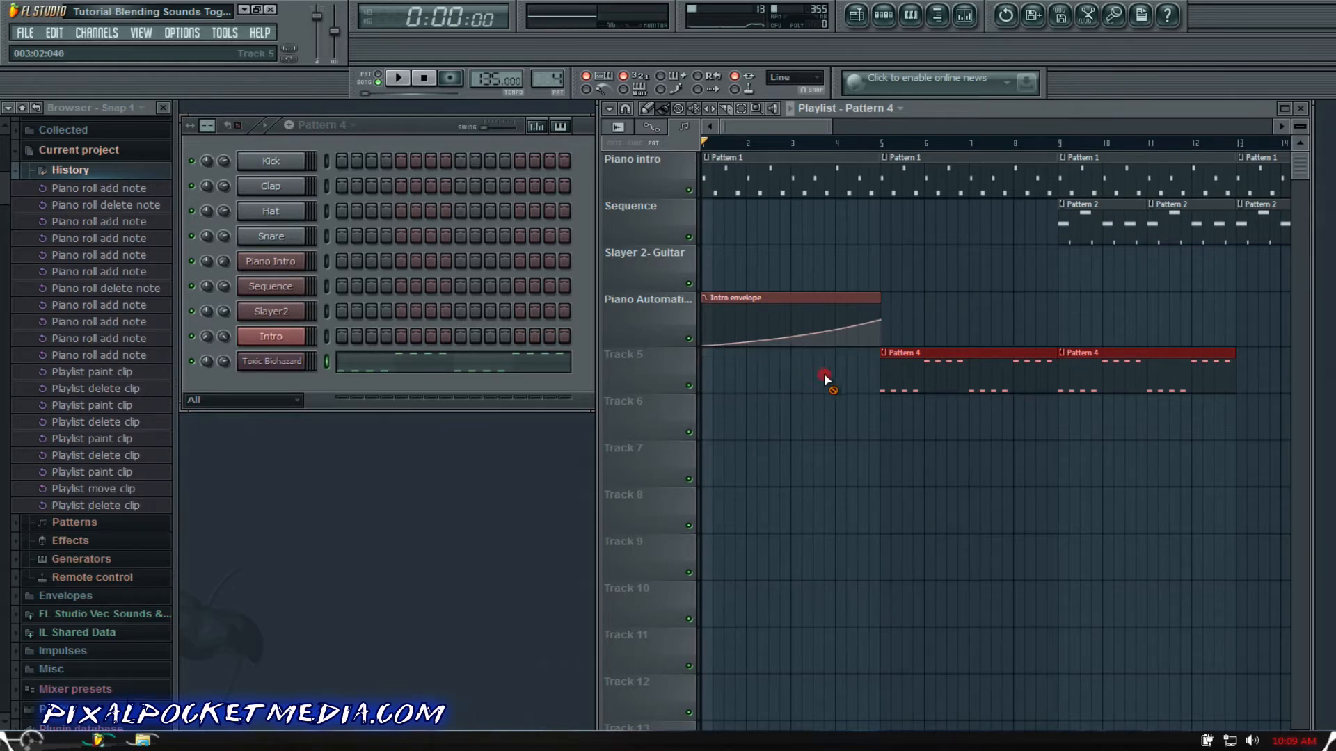
left_click_drag(1070, 361, 1250, 364)
left_click_drag(749, 123, 812, 134)
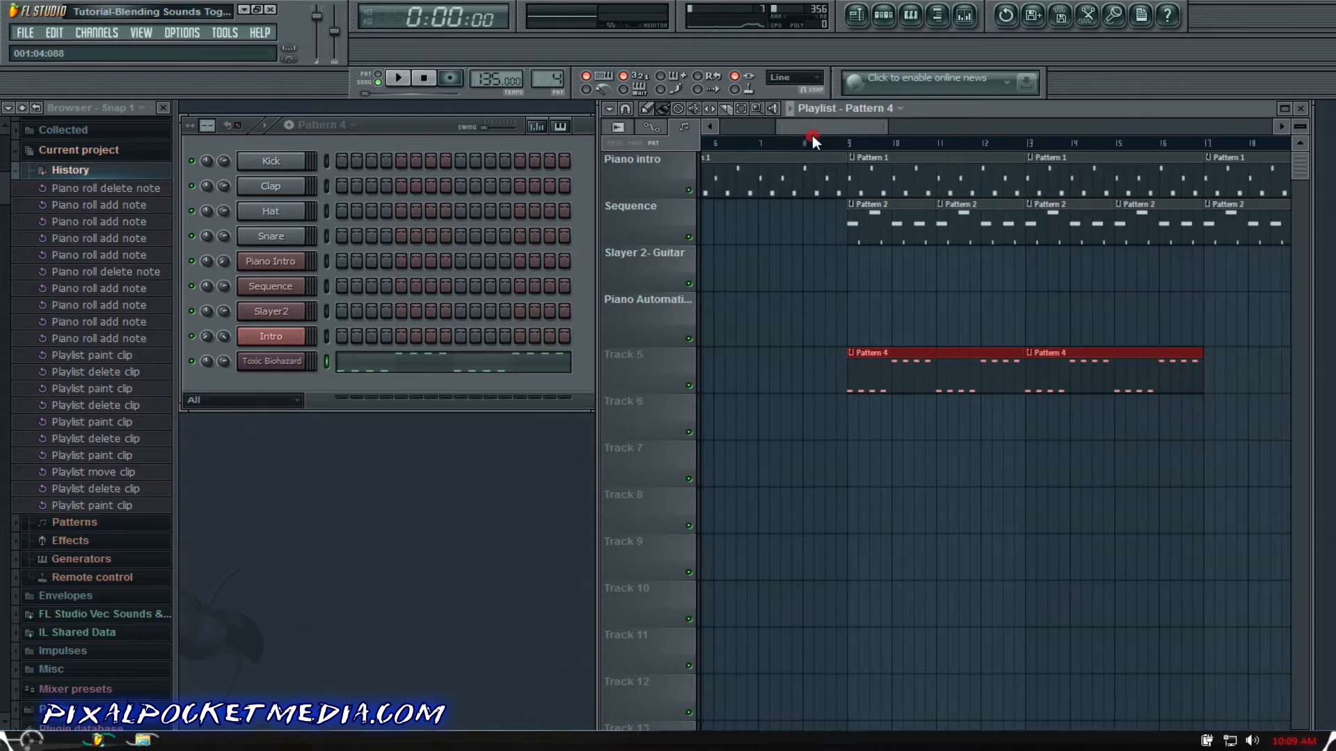
left_click(1094, 369)
right_click(1096, 370)
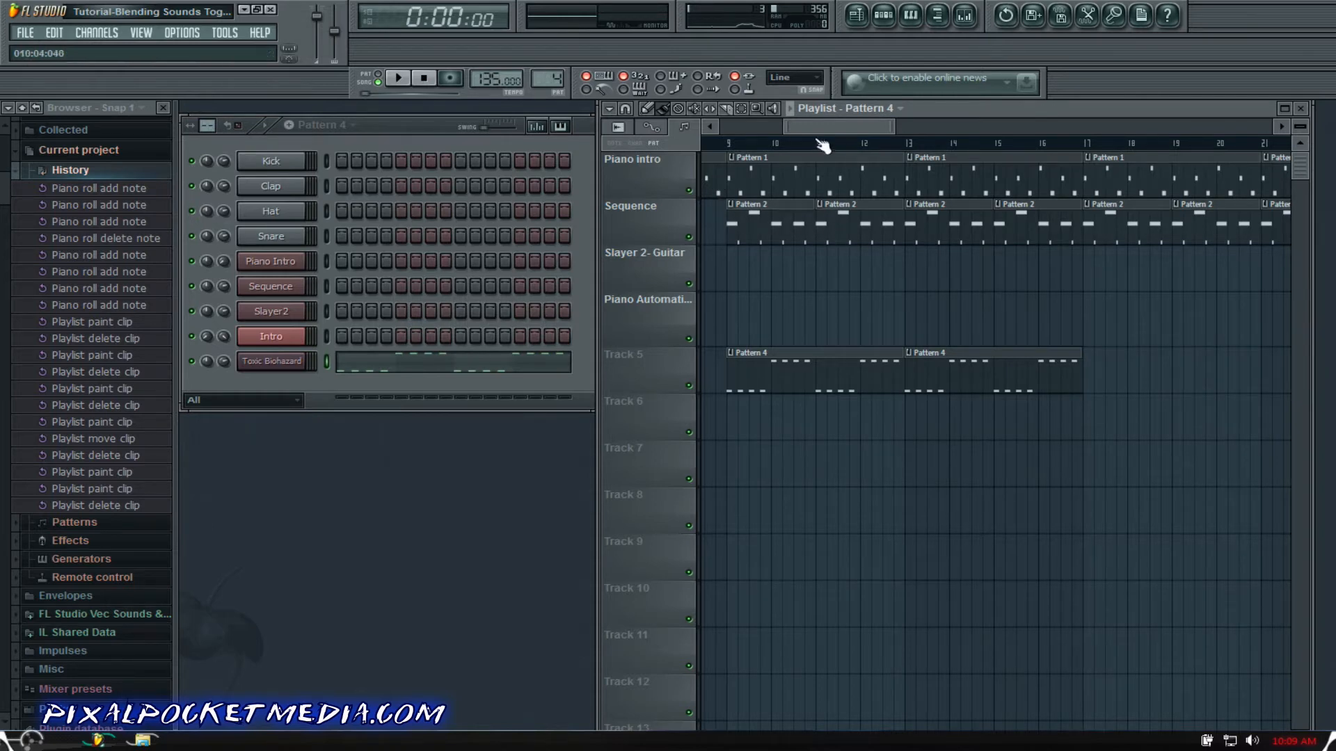
Step: Switch to Pattern 1 and examine the notes in the Piano Intro channel's piano roll
left_click_drag(818, 126, 761, 128)
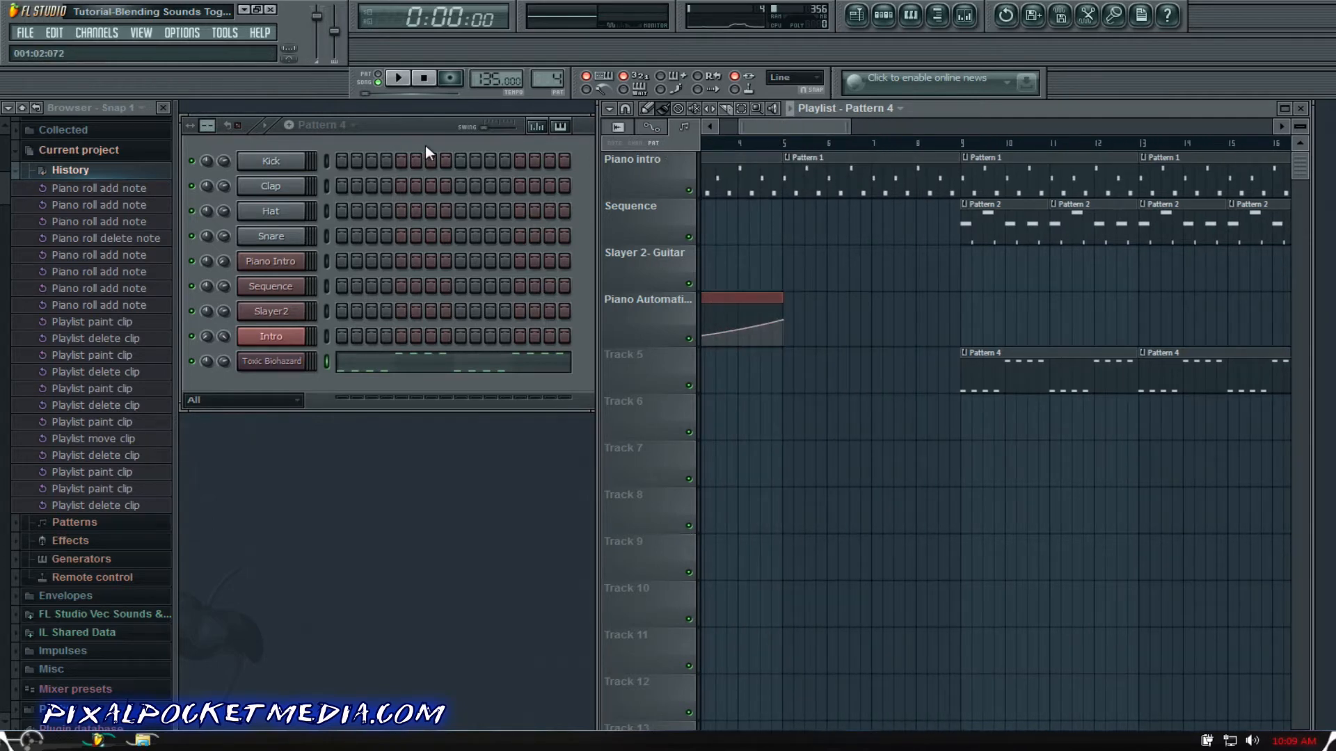
left_click(386, 121)
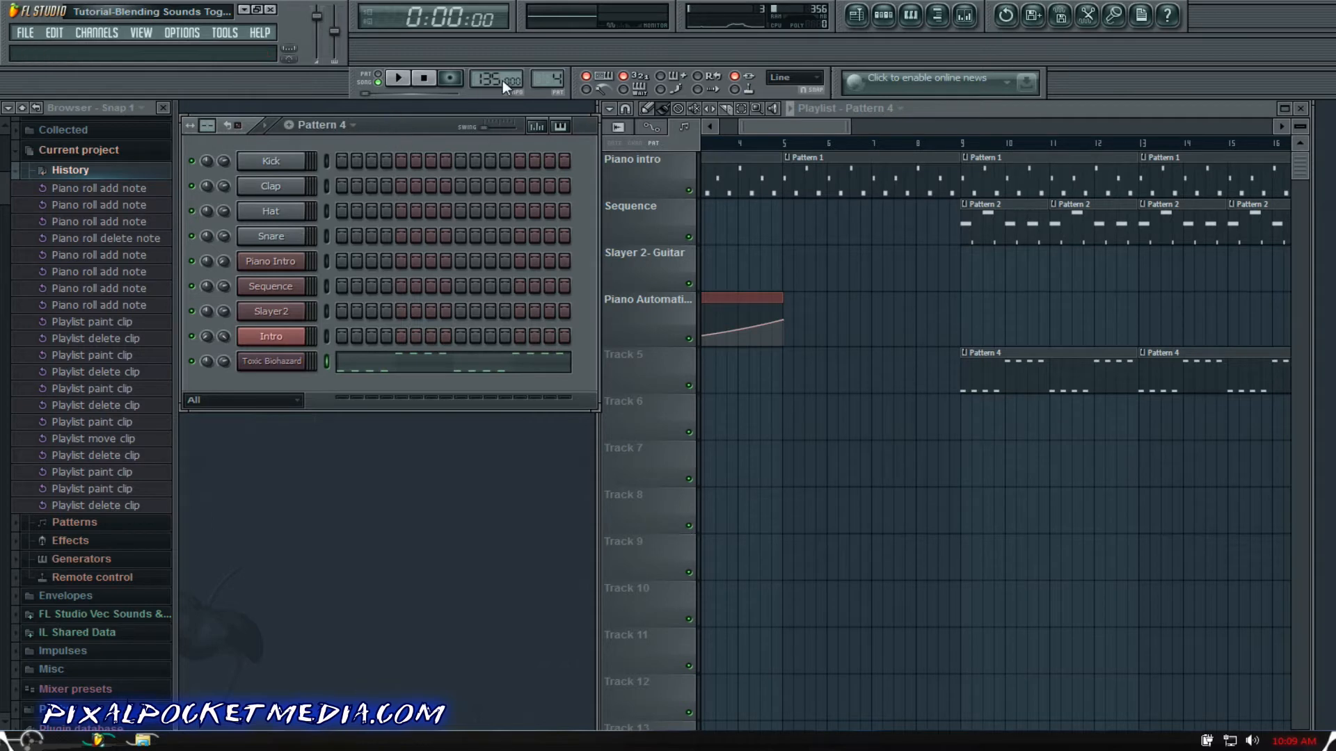
scroll(548, 90, "down", 3)
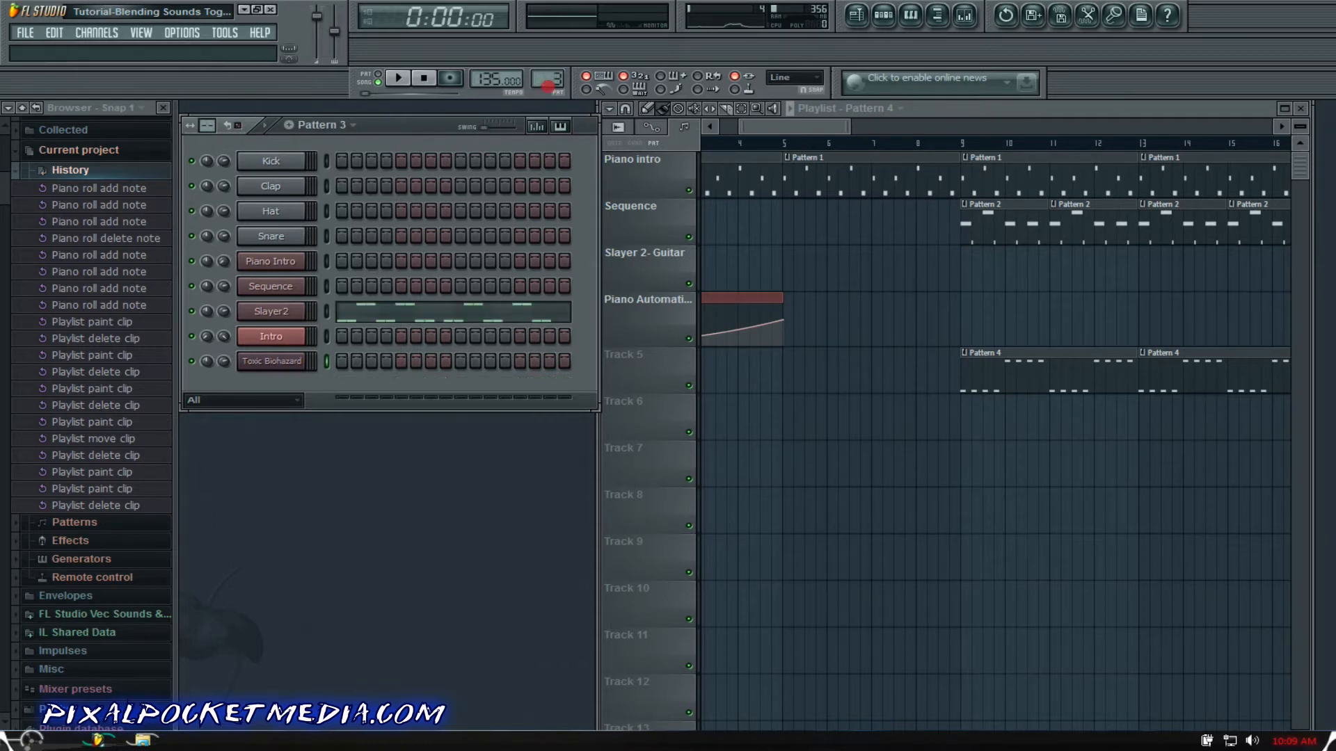
right_click(277, 260)
left_click(323, 263)
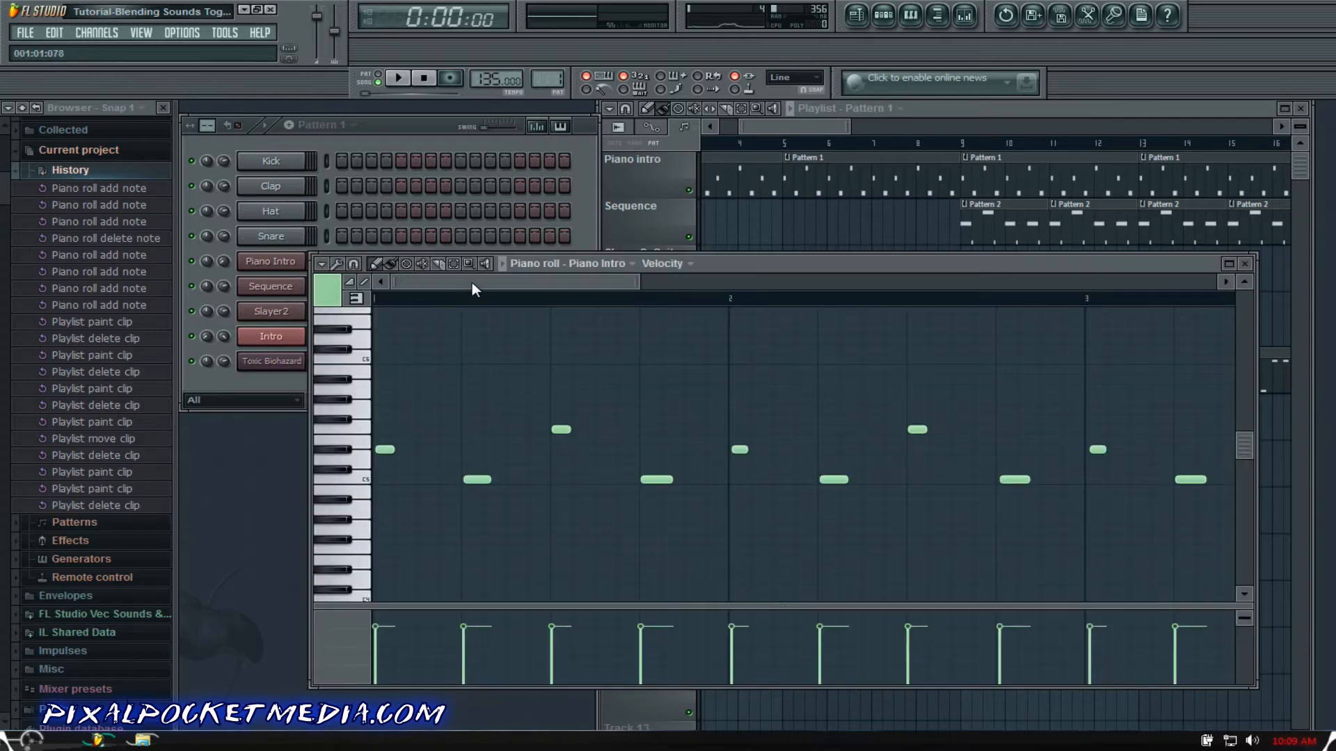
left_click_drag(471, 282, 627, 284)
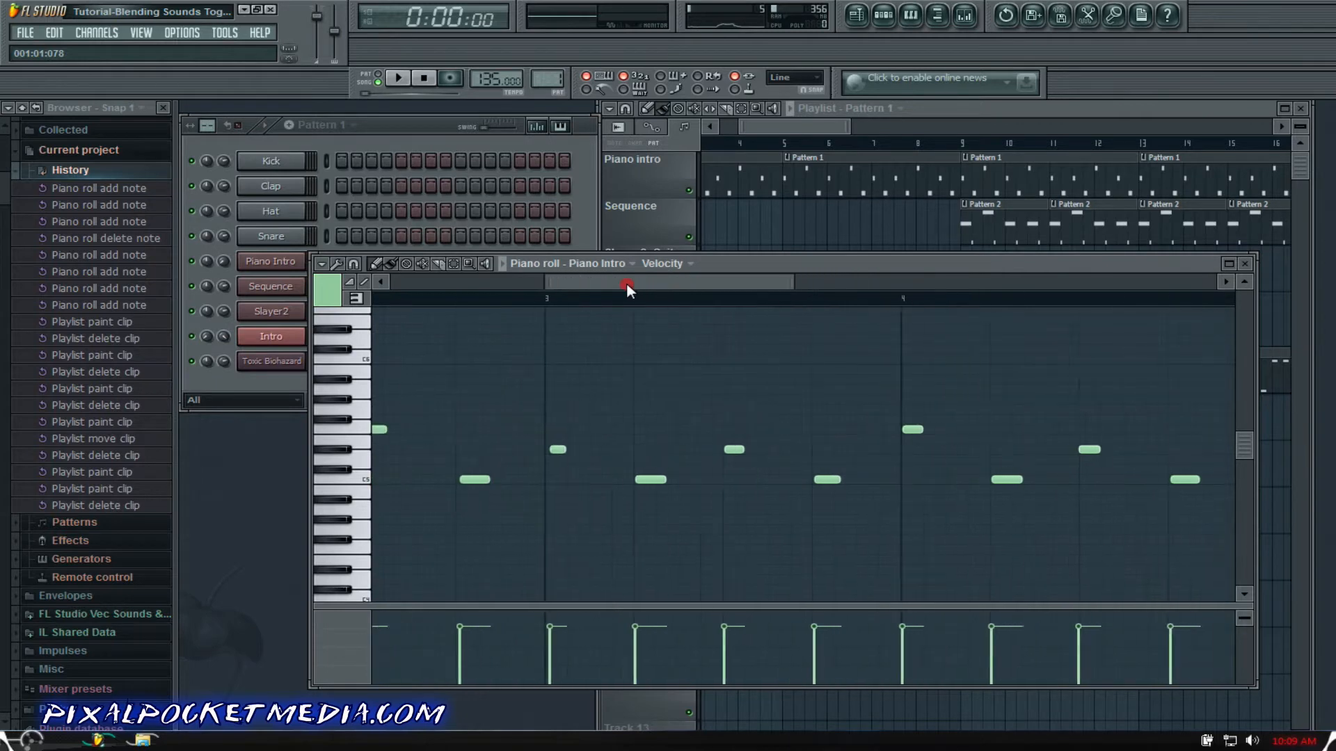
Step: Switch to Pattern 2 and show the Sequence channel's notes in the piano roll from bar 1
left_click_drag(553, 75, 554, 69)
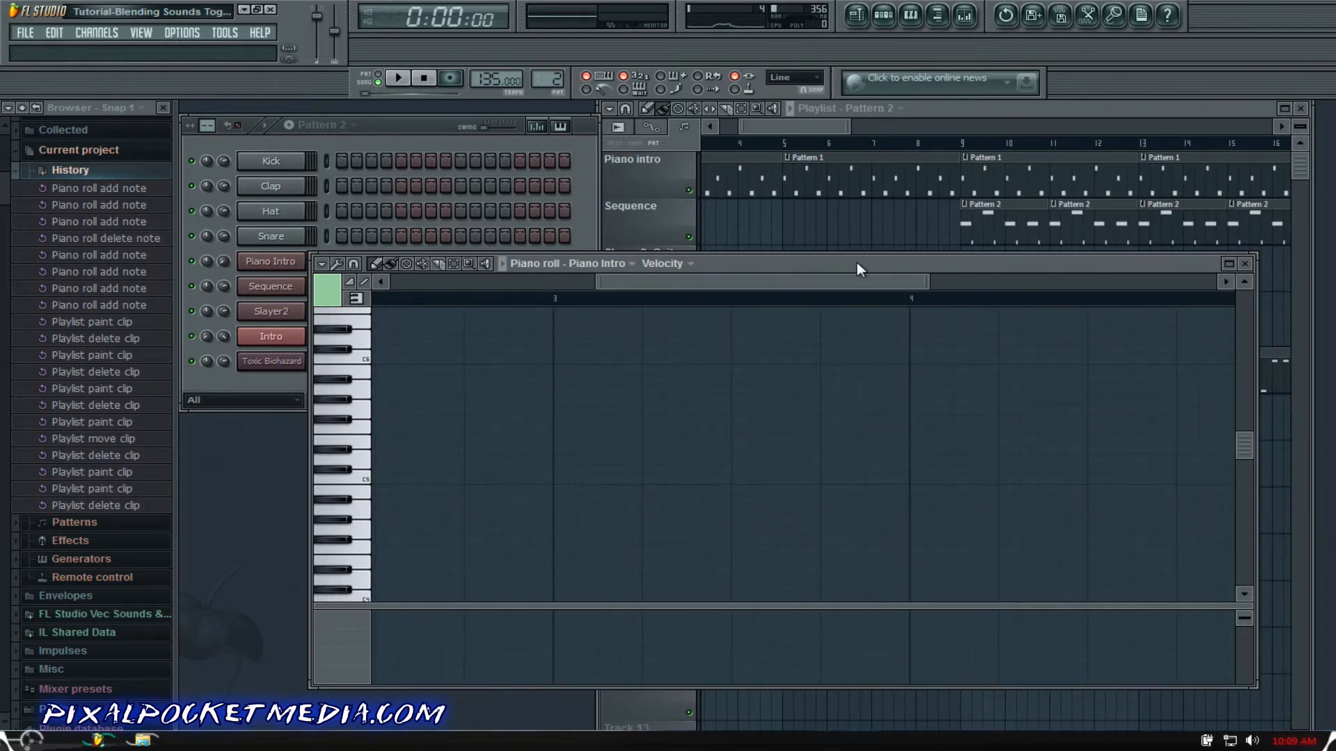
left_click_drag(857, 262, 898, 353)
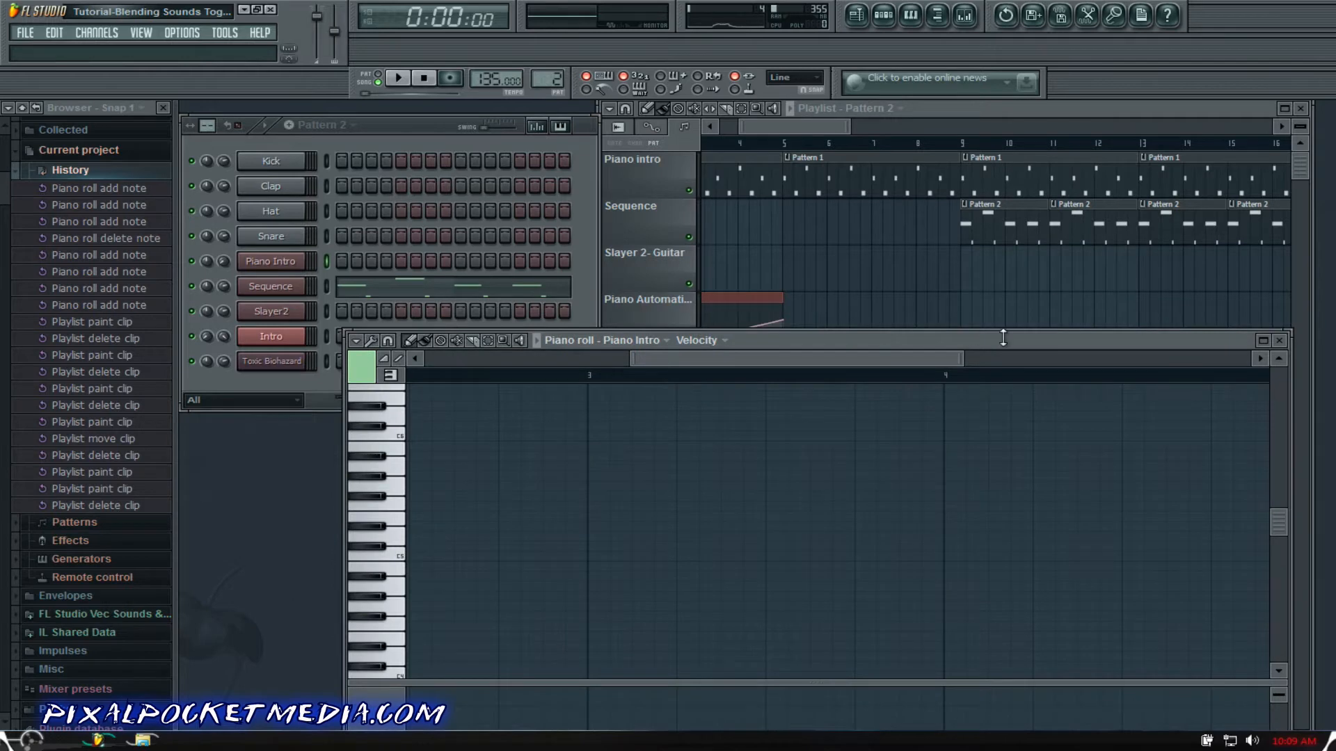
right_click(278, 286)
left_click(341, 286)
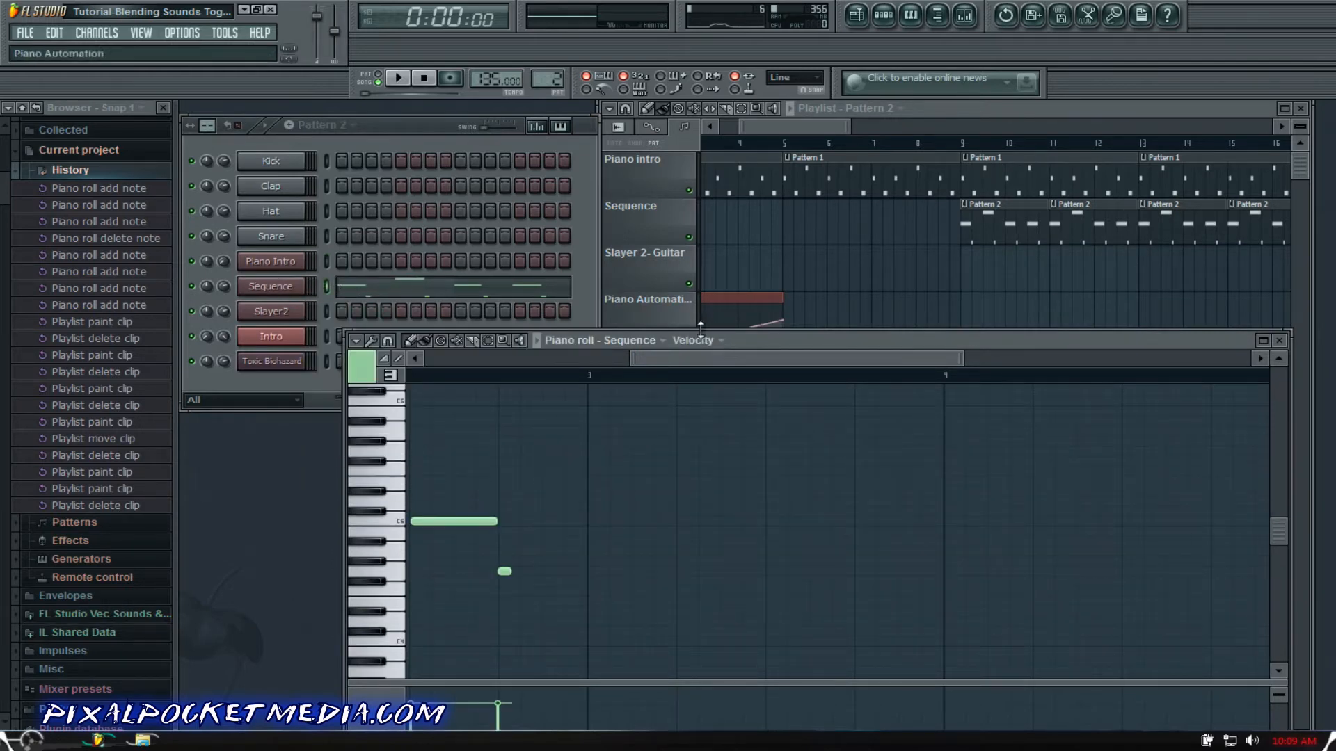
left_click_drag(749, 356, 444, 334)
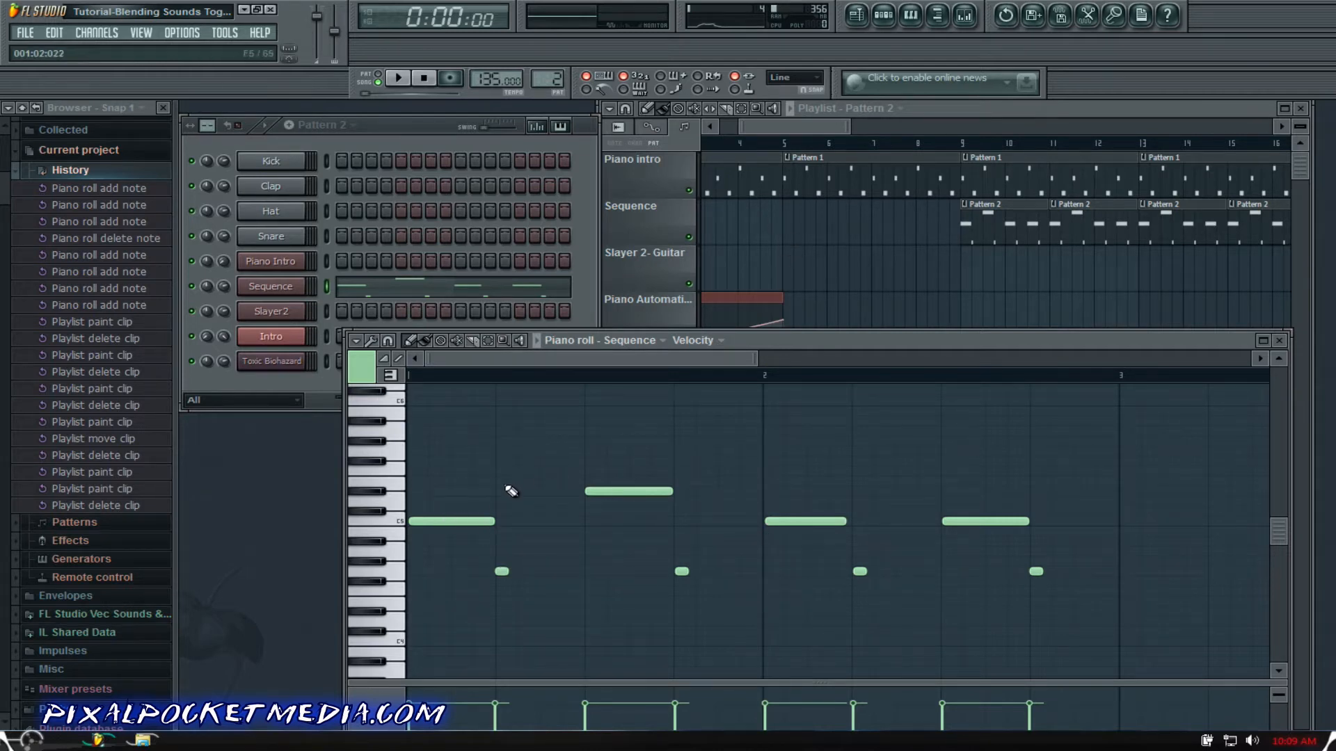
Step: Play the song from the first Pattern 2 clip at bar 9, stop it, and close the Sequence piano roll
left_click(413, 376)
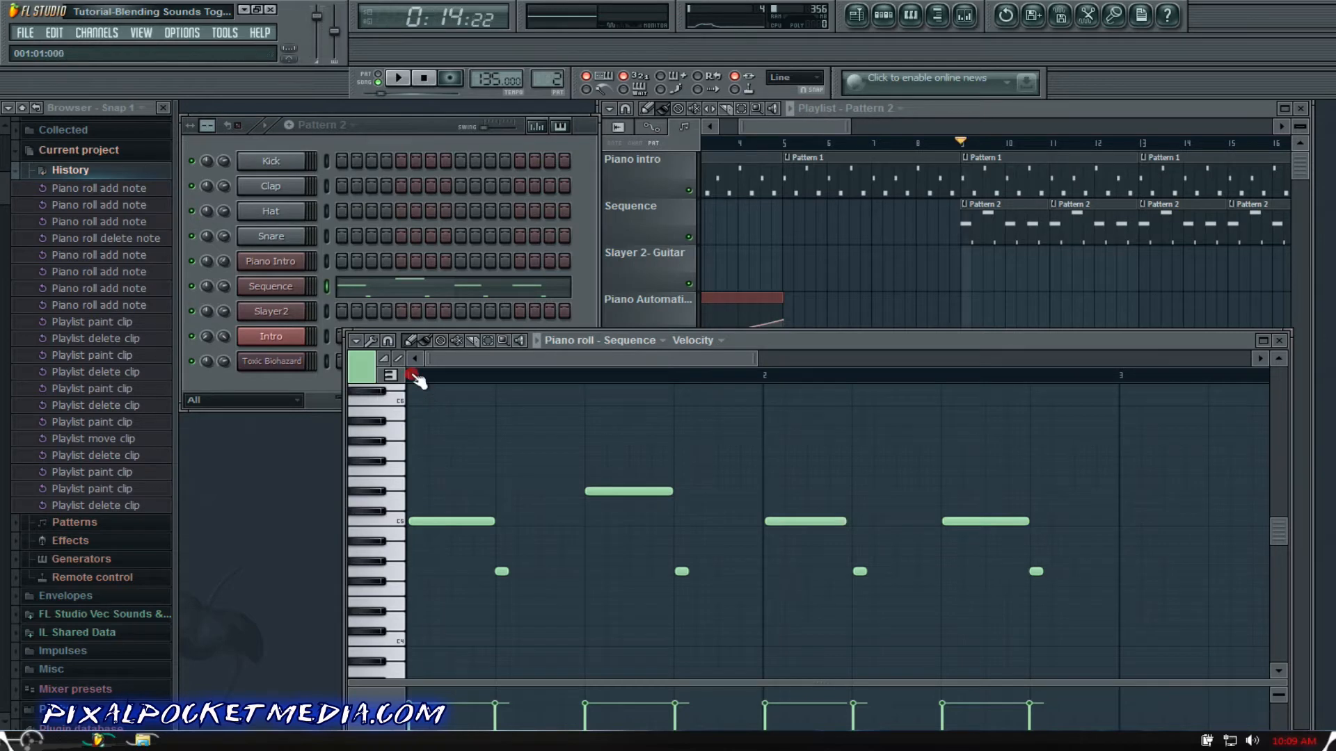
key("space")
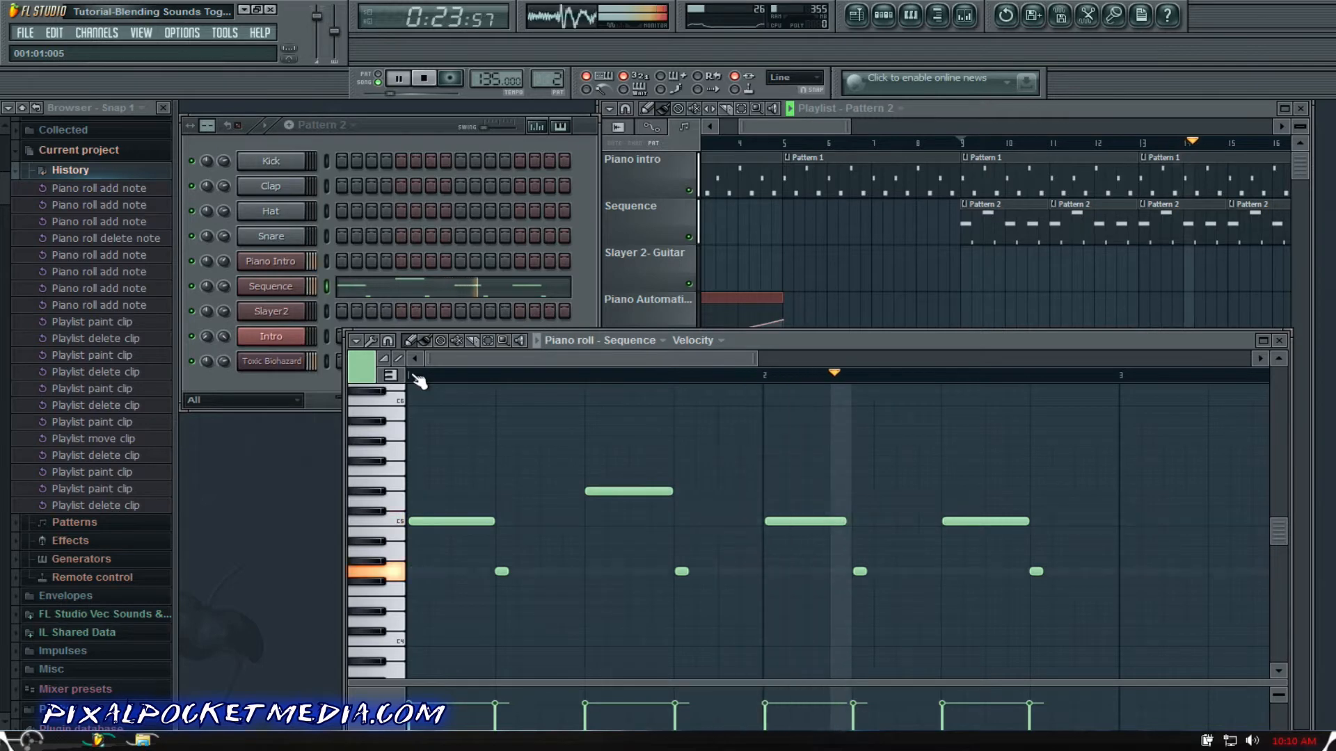
key("space")
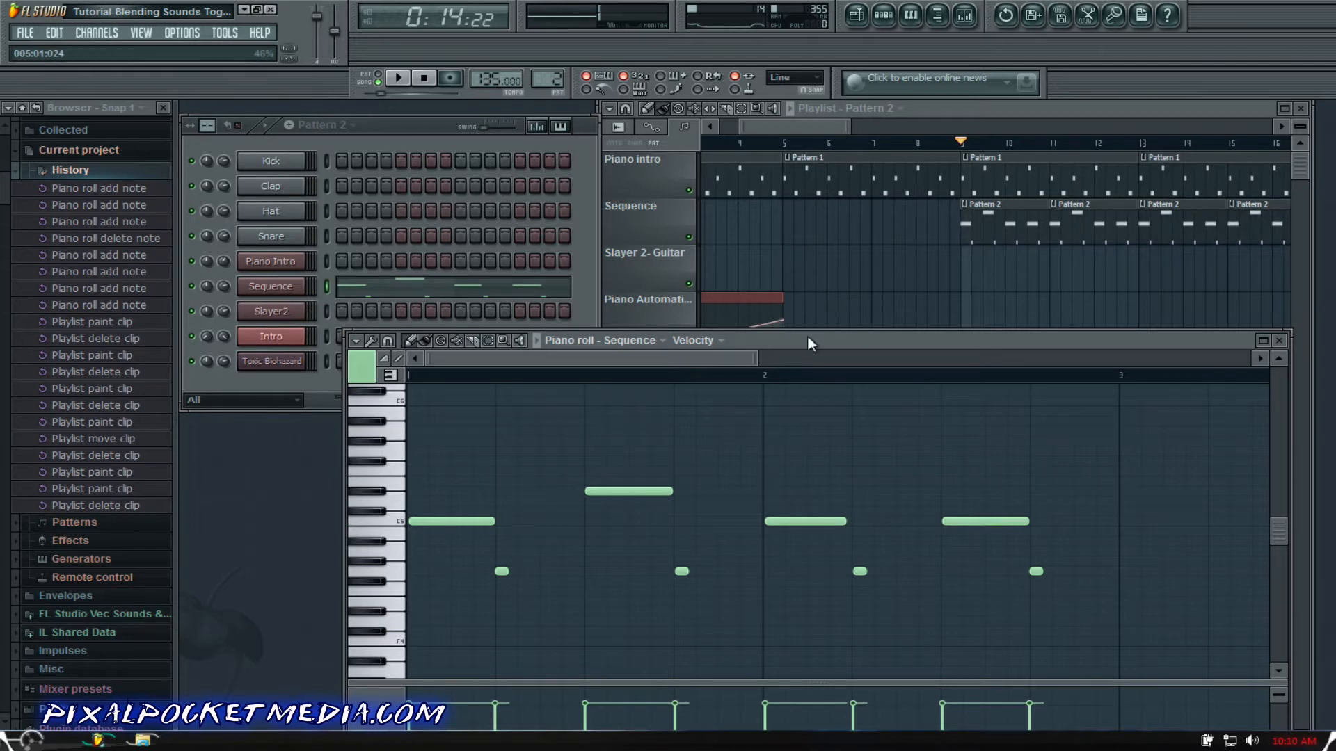
left_click_drag(834, 341, 734, 322)
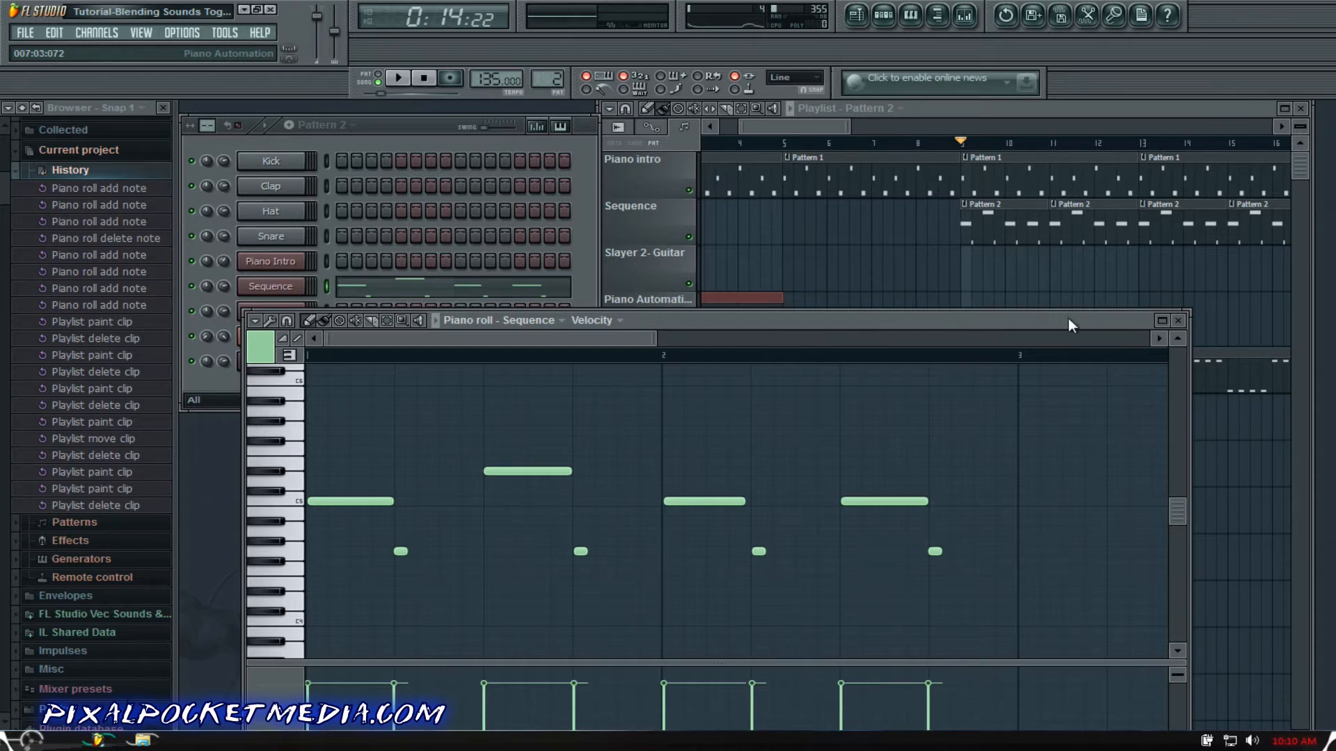
left_click(1178, 320)
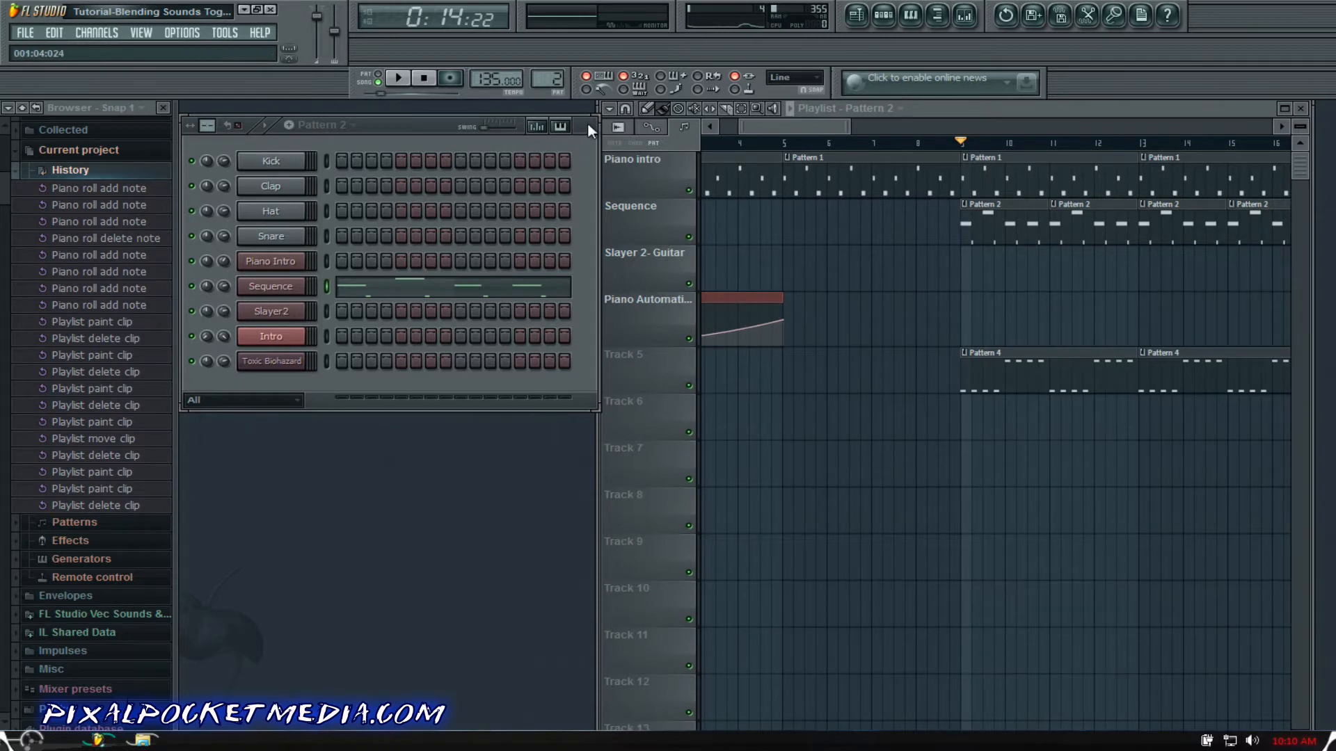
Step: Move the song position to just before bar 25, switch to Pattern 3, and open the Slayer2 channel's piano roll
left_click_drag(588, 124, 582, 107)
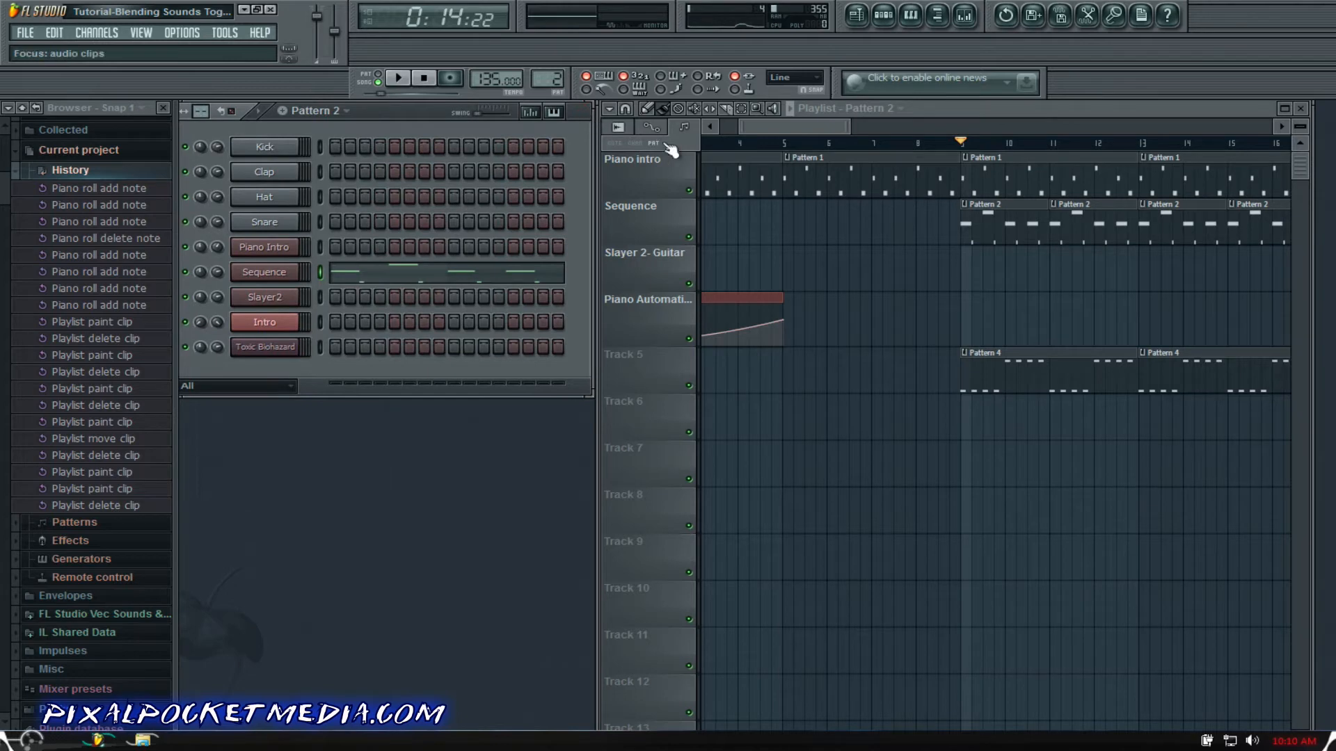
left_click_drag(763, 130, 633, 140)
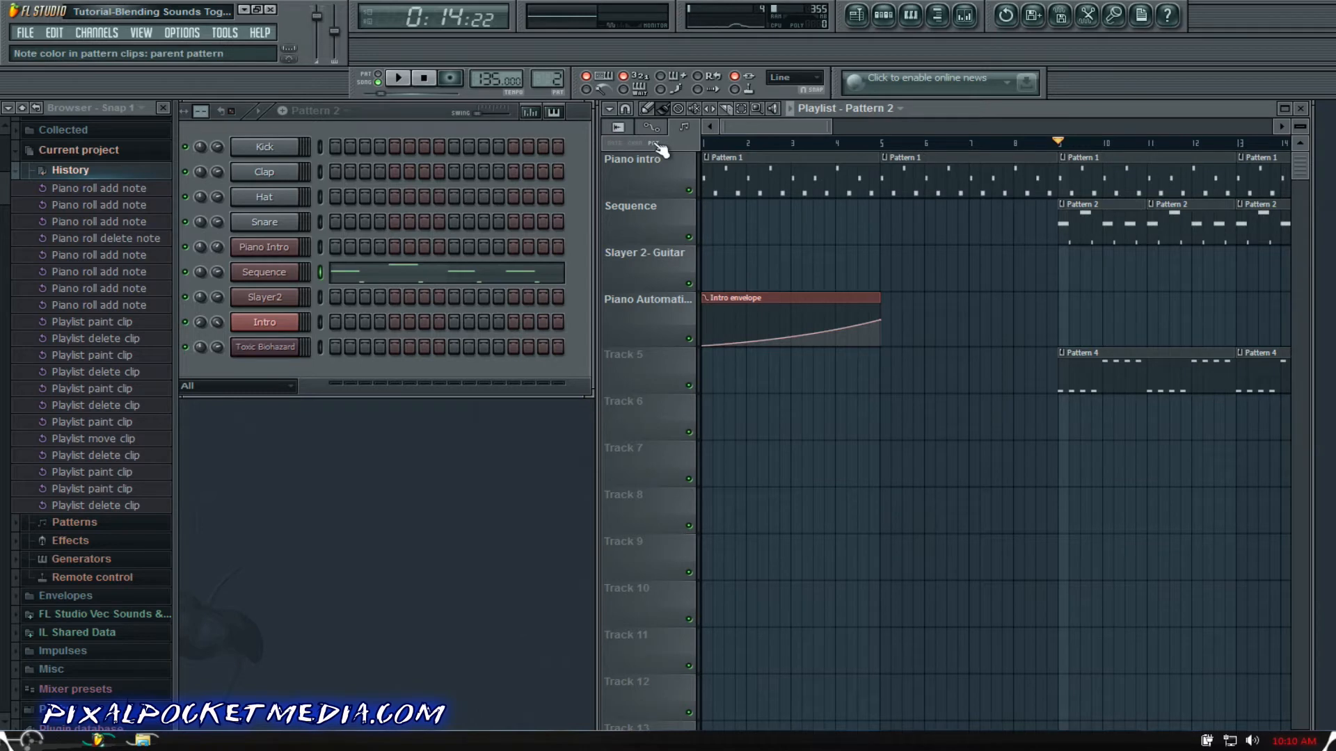
left_click_drag(754, 133, 935, 132)
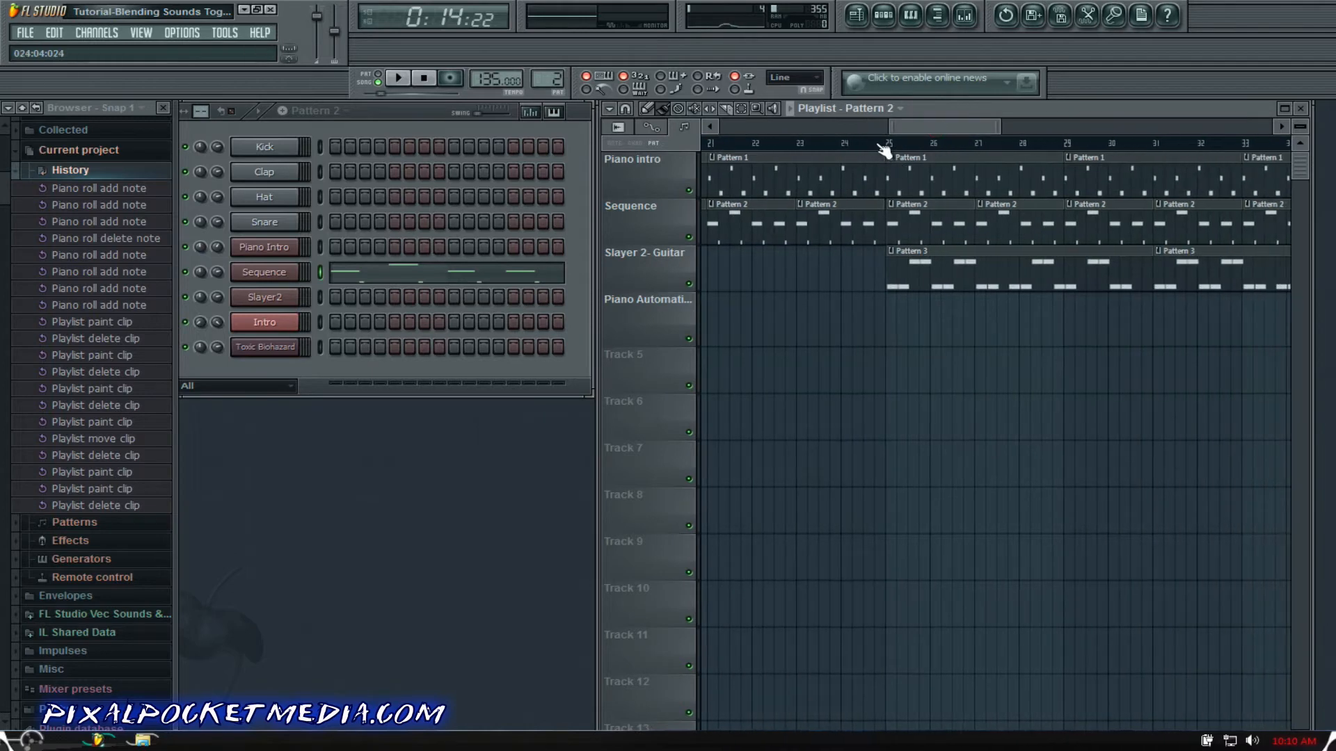
left_click(881, 144)
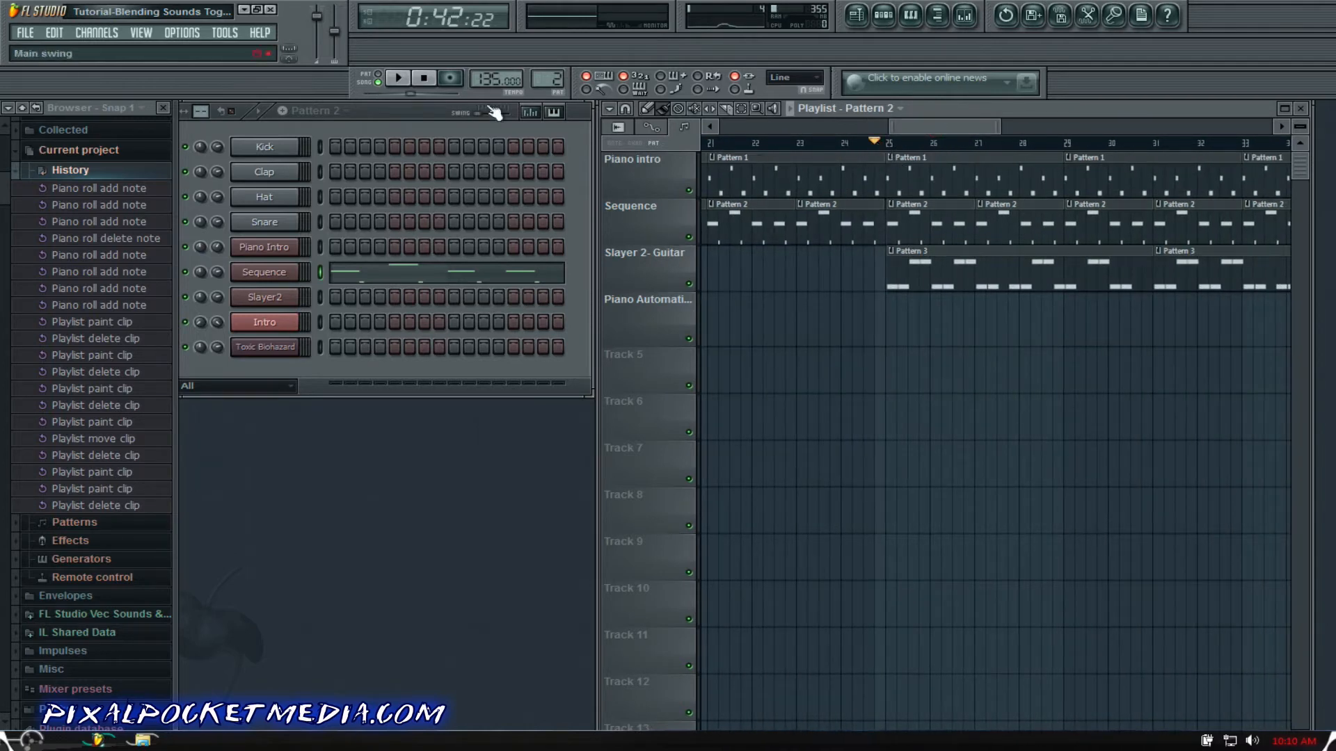
left_click_drag(545, 70, 545, 62)
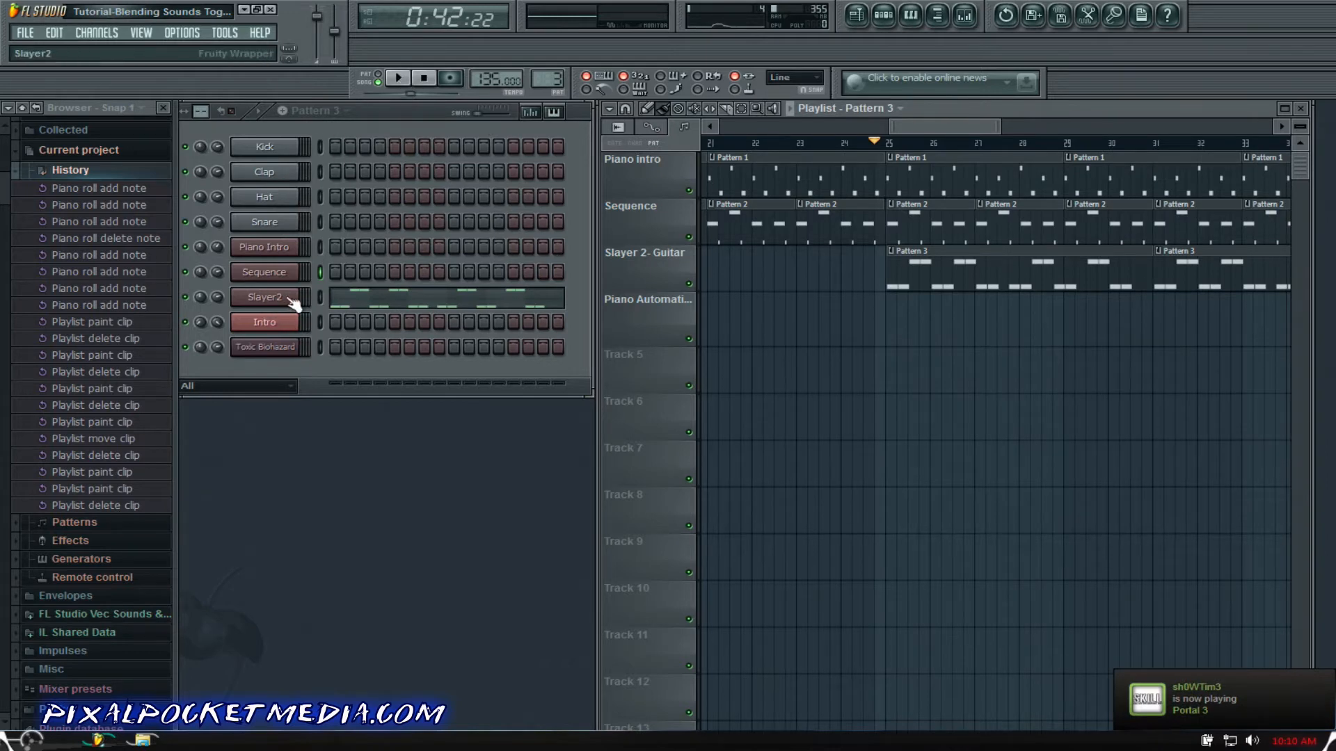
right_click(268, 298)
left_click(323, 301)
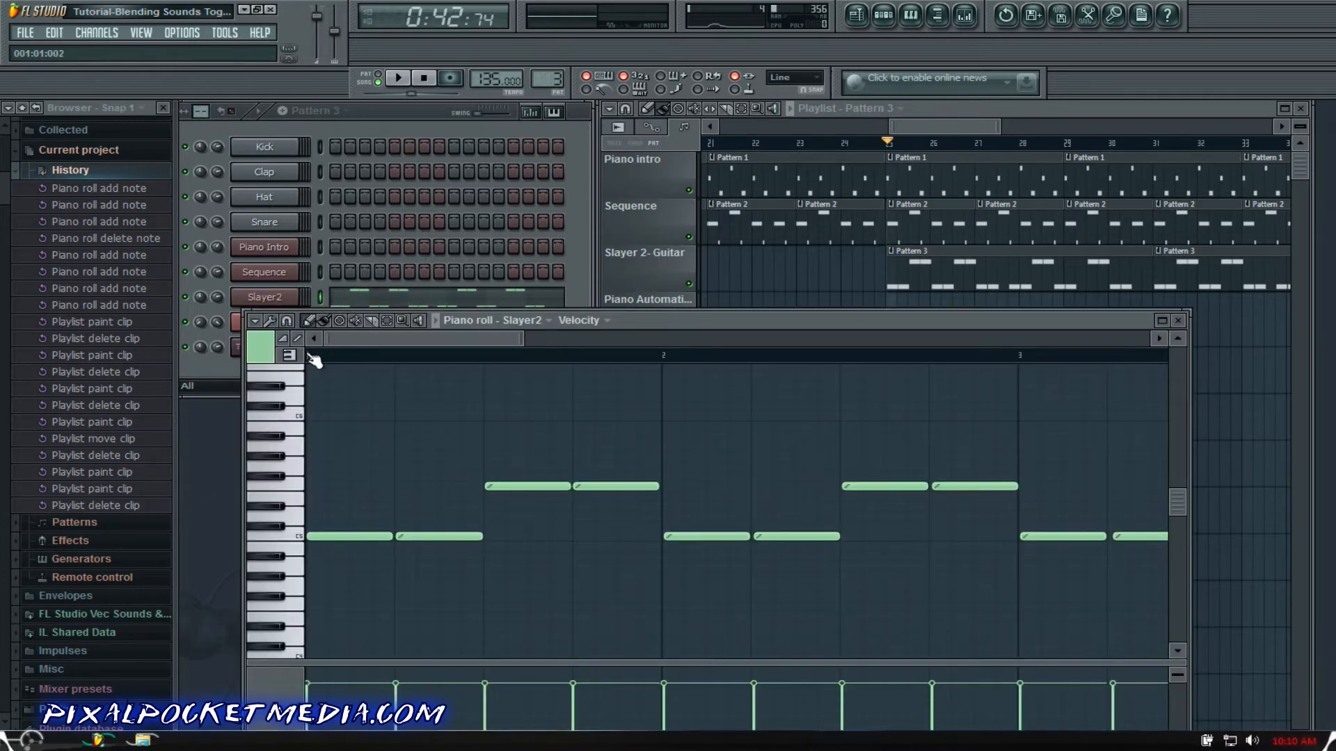
Step: Play the song from bar 25 to hear the Slayer2 notes, stop it, and switch playback to pattern mode
key("space")
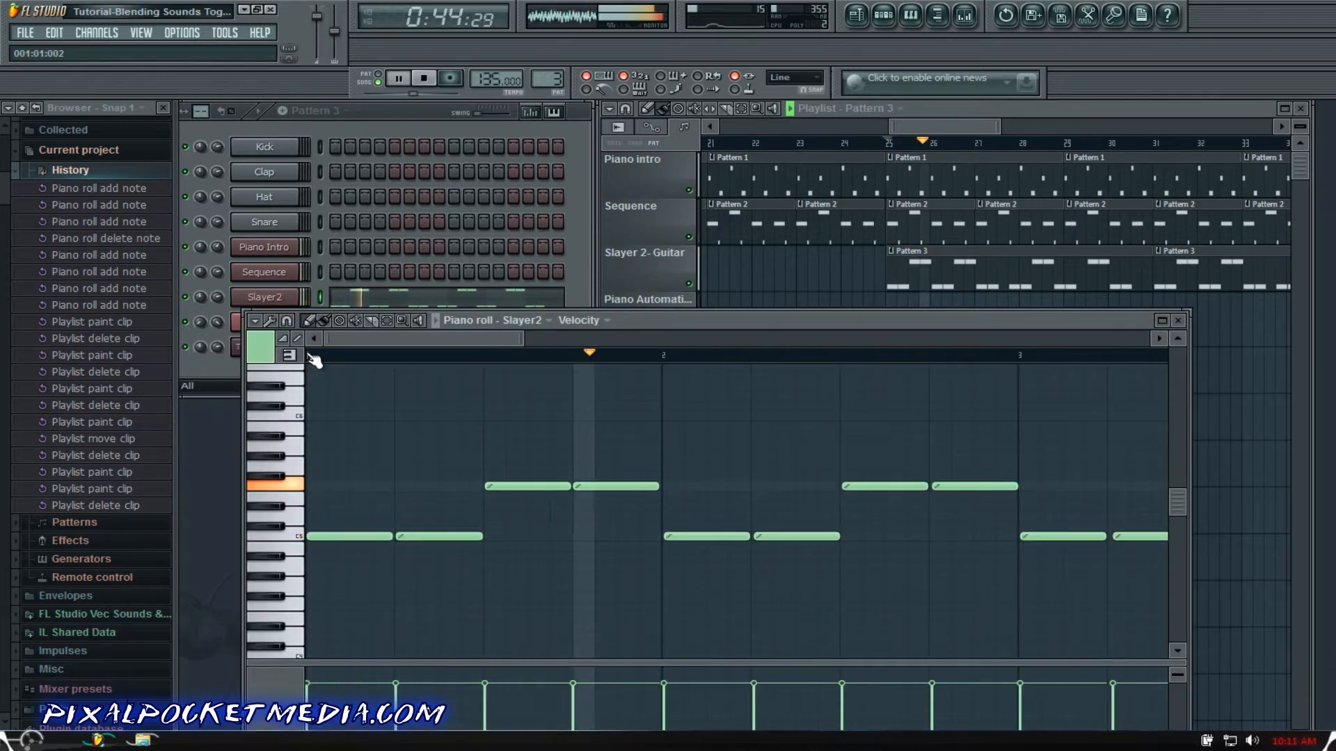
left_click(322, 358)
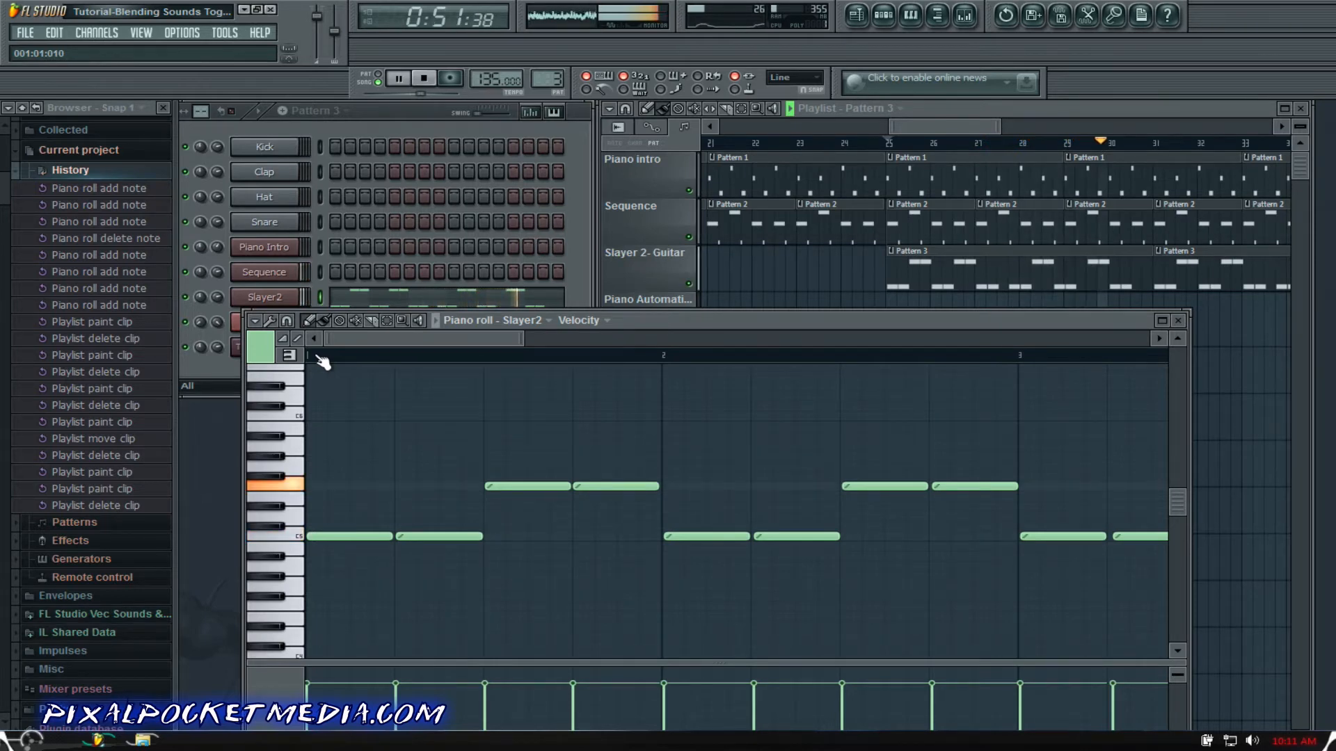
key("space")
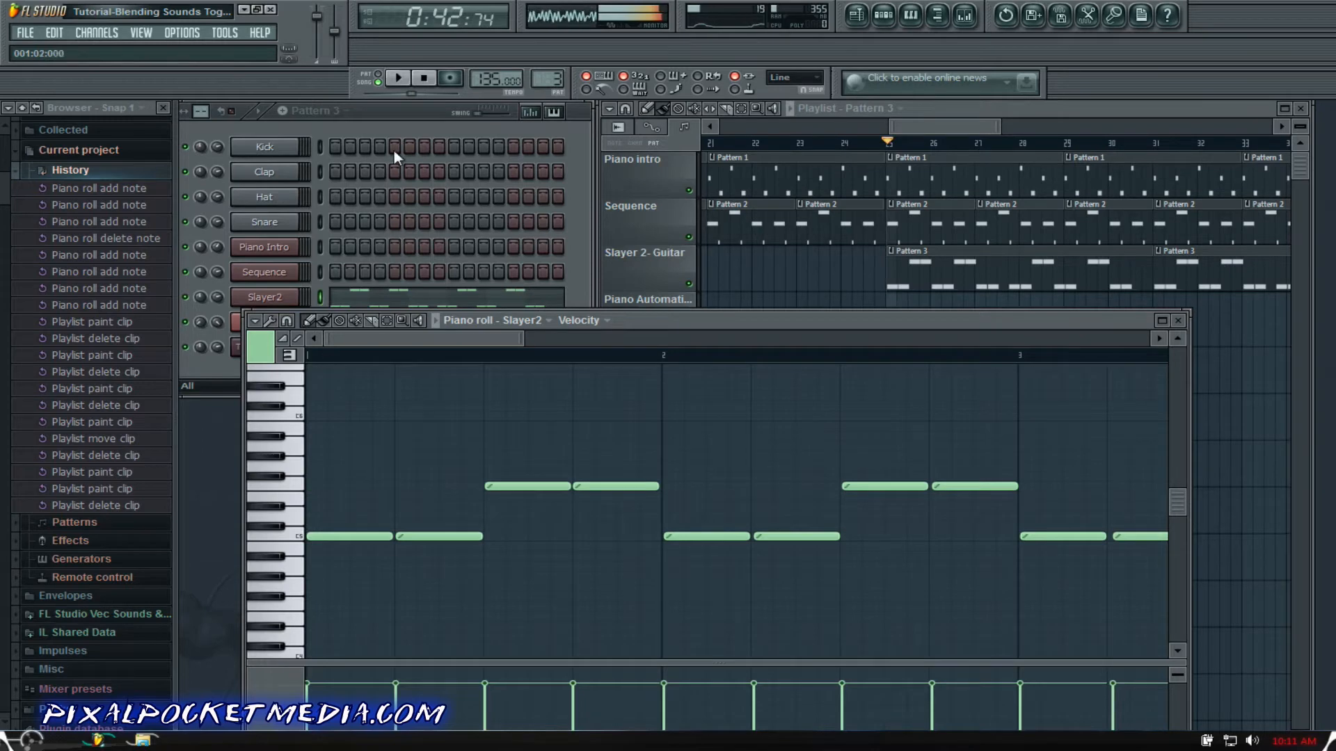
left_click(377, 77)
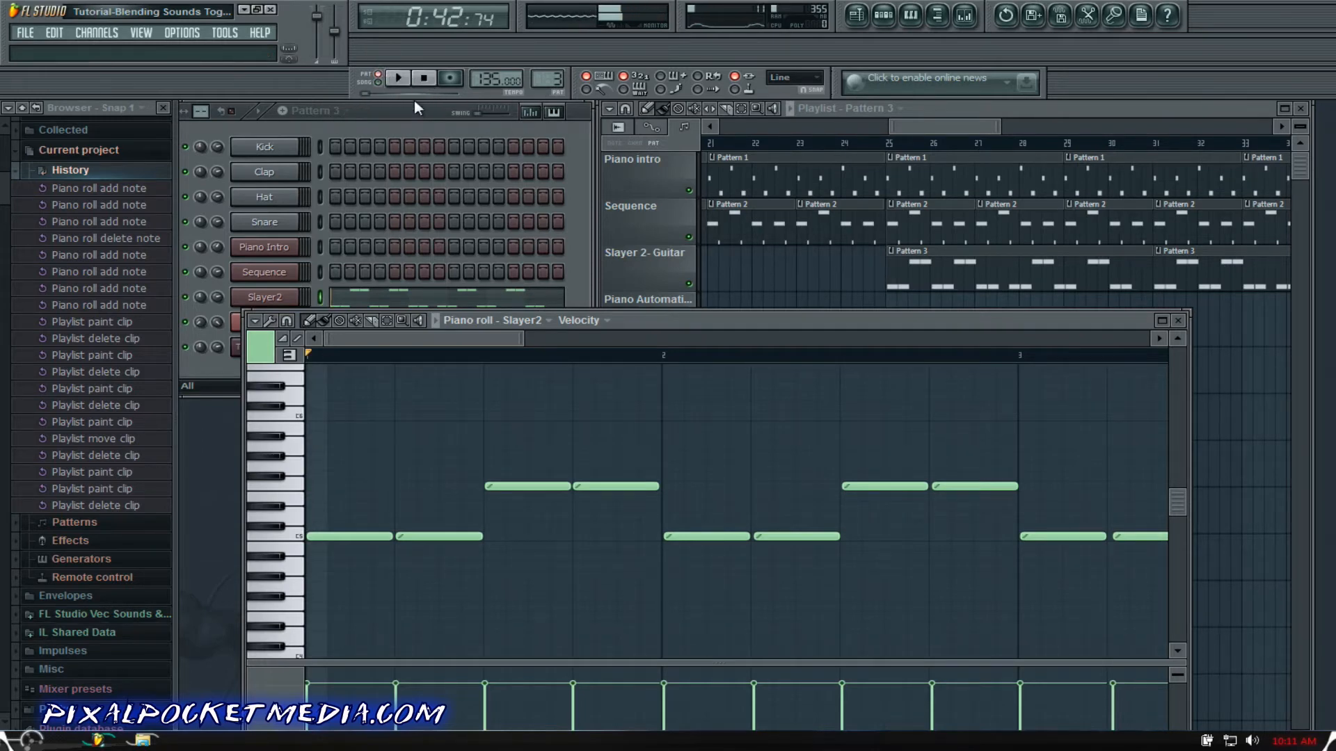
Step: Reposition the Slayer2 piano roll, set playback near the pattern's start, and play Pattern 3 on its own before stopping it
left_click_drag(639, 319, 702, 395)
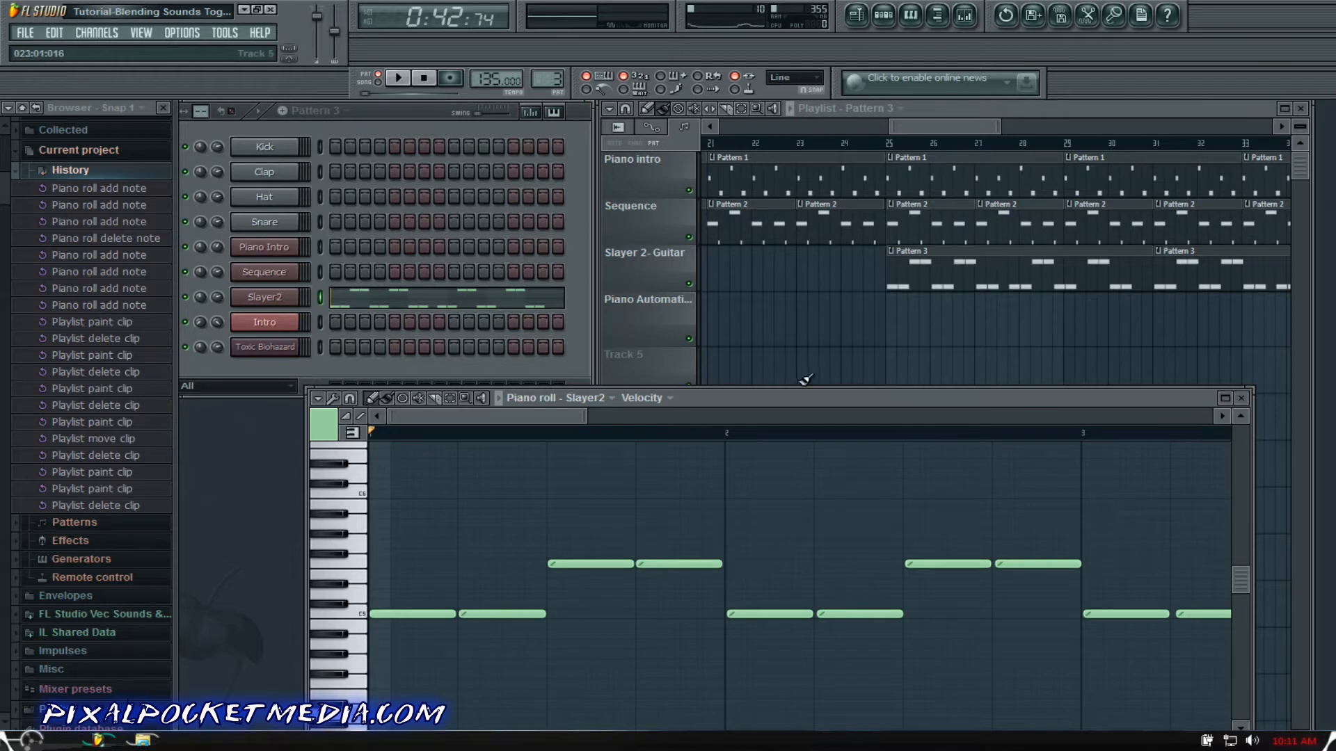
left_click_drag(807, 400, 646, 342)
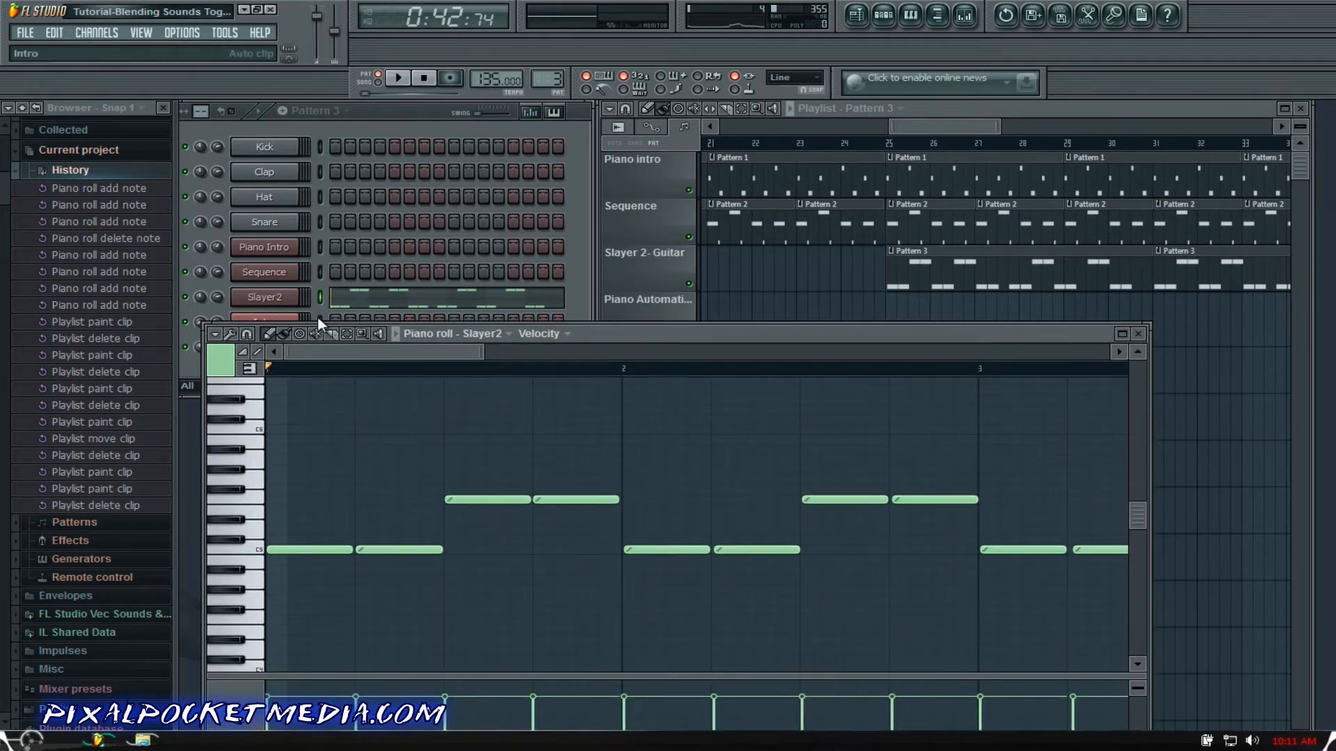
left_click(284, 370)
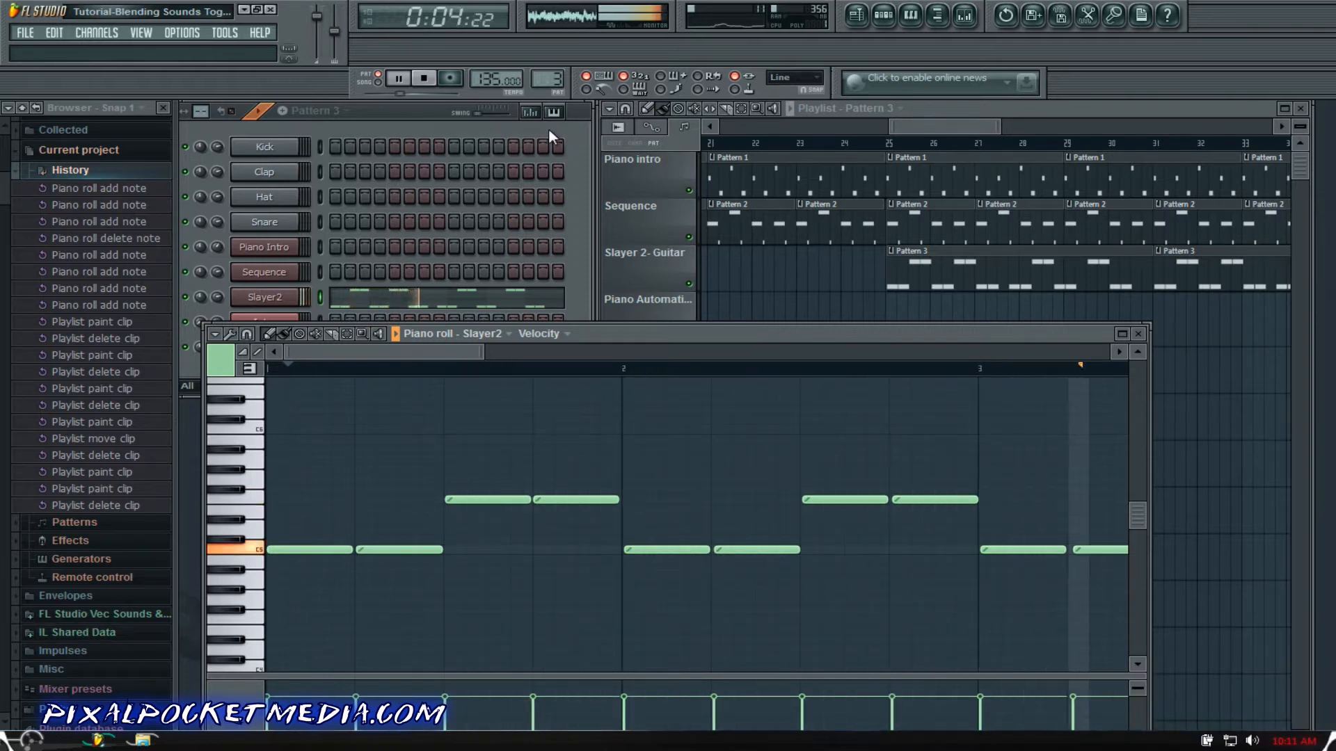
key("space")
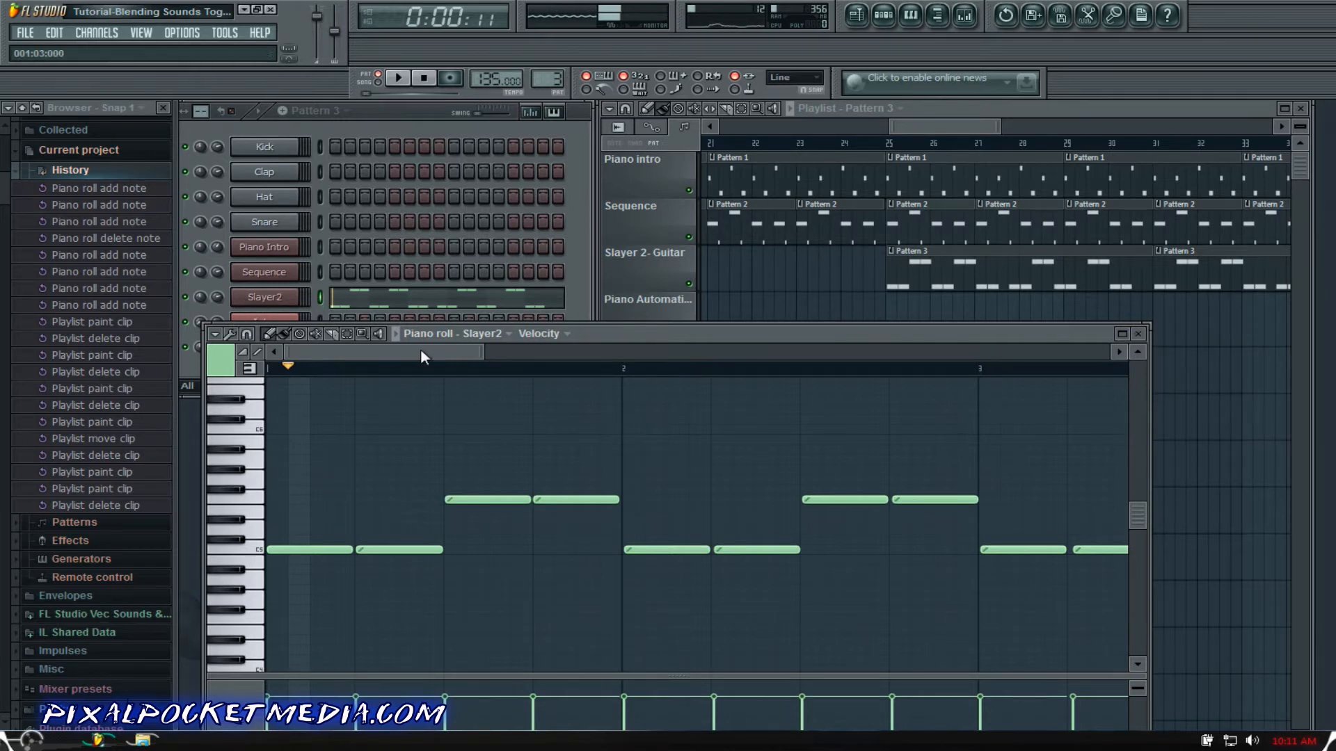
Step: Review the Slayer2 plugin's preset list without changing the preset, and close the plugin, its channel settings and the piano roll
left_click(264, 297)
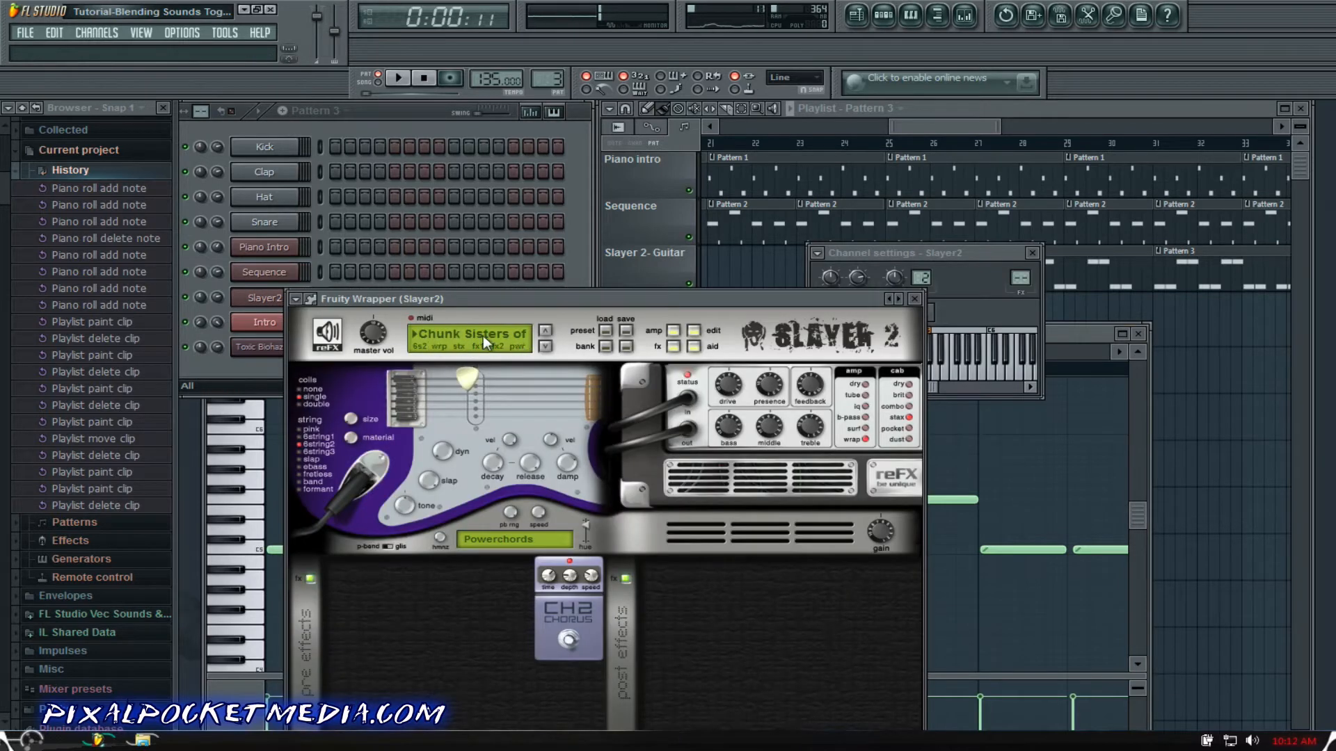
left_click(439, 336)
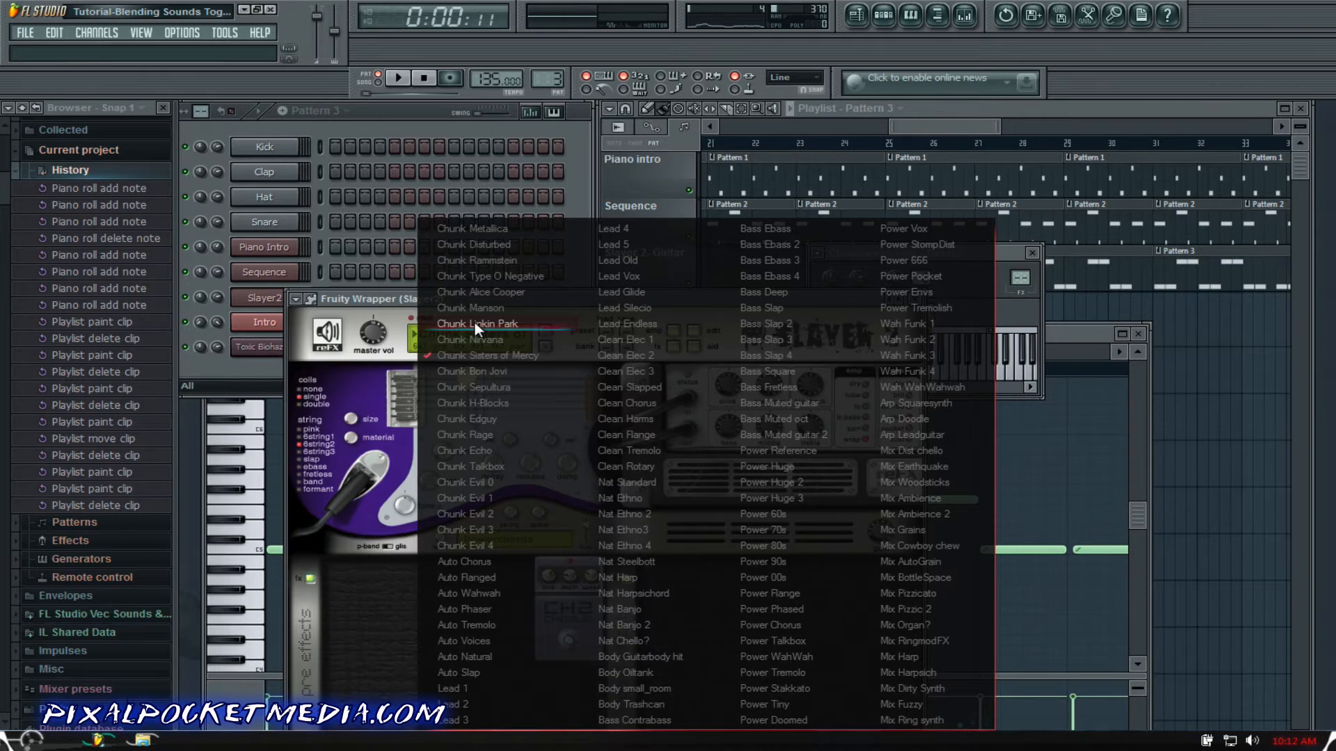
left_click(366, 295)
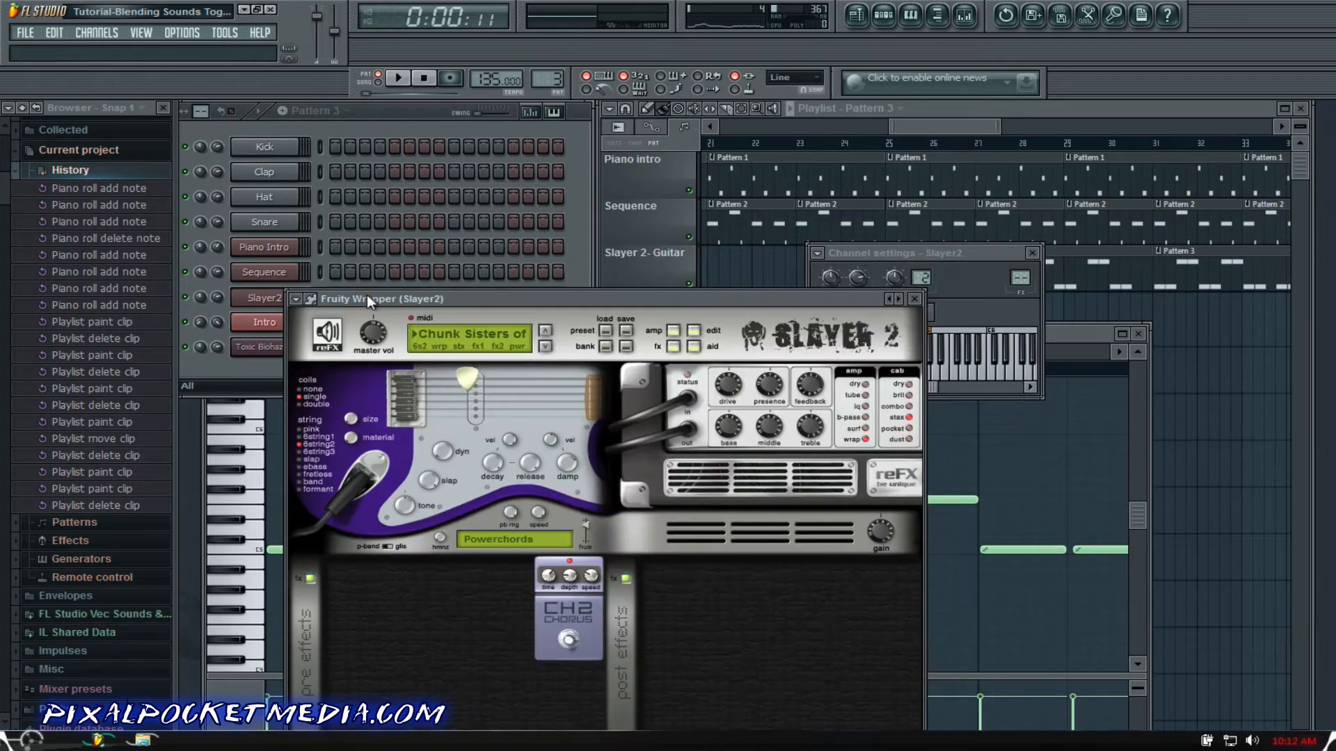
left_click(914, 298)
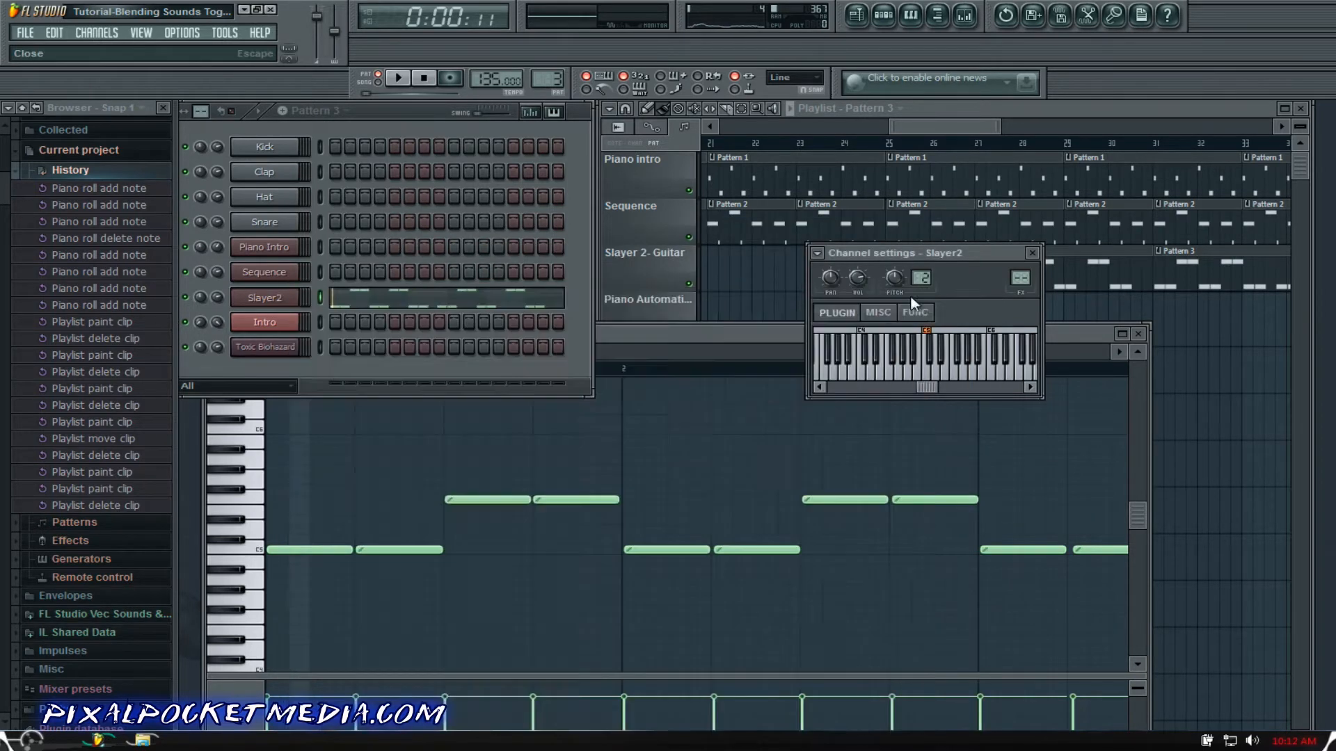
left_click(1031, 253)
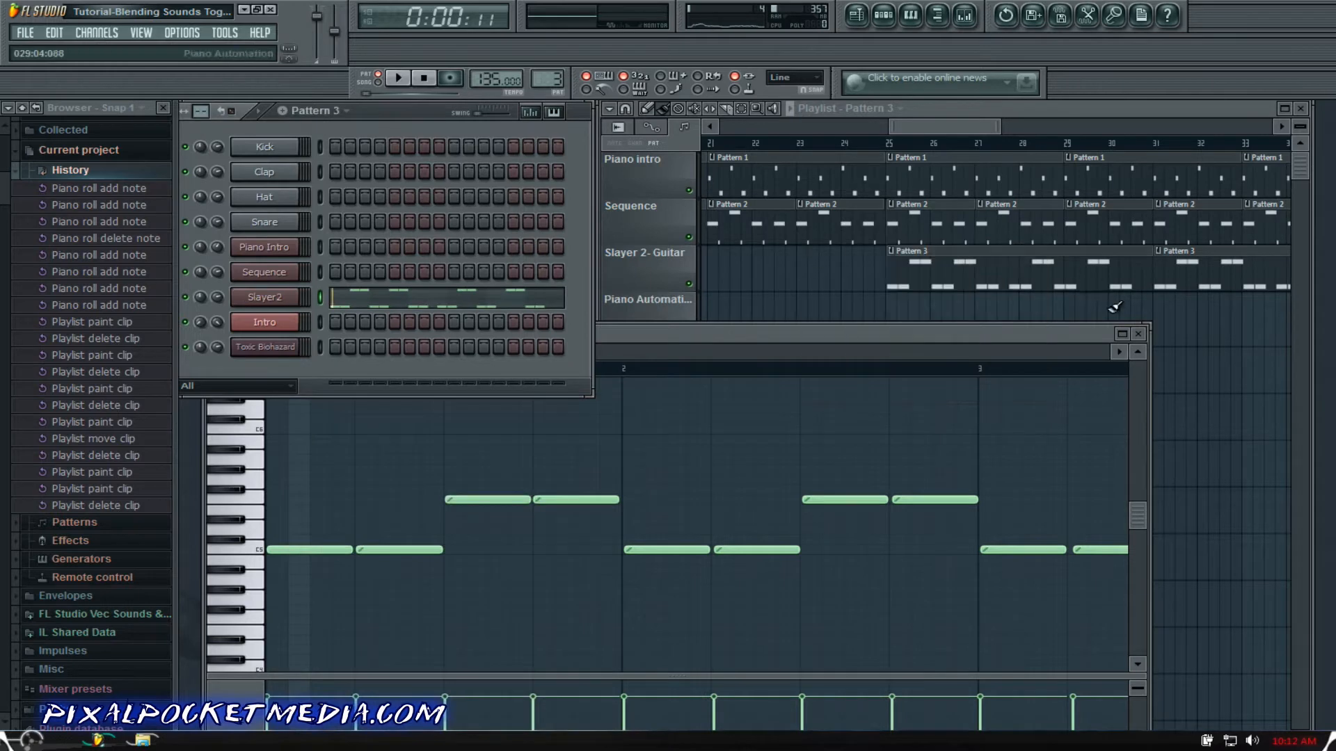
left_click(1142, 334)
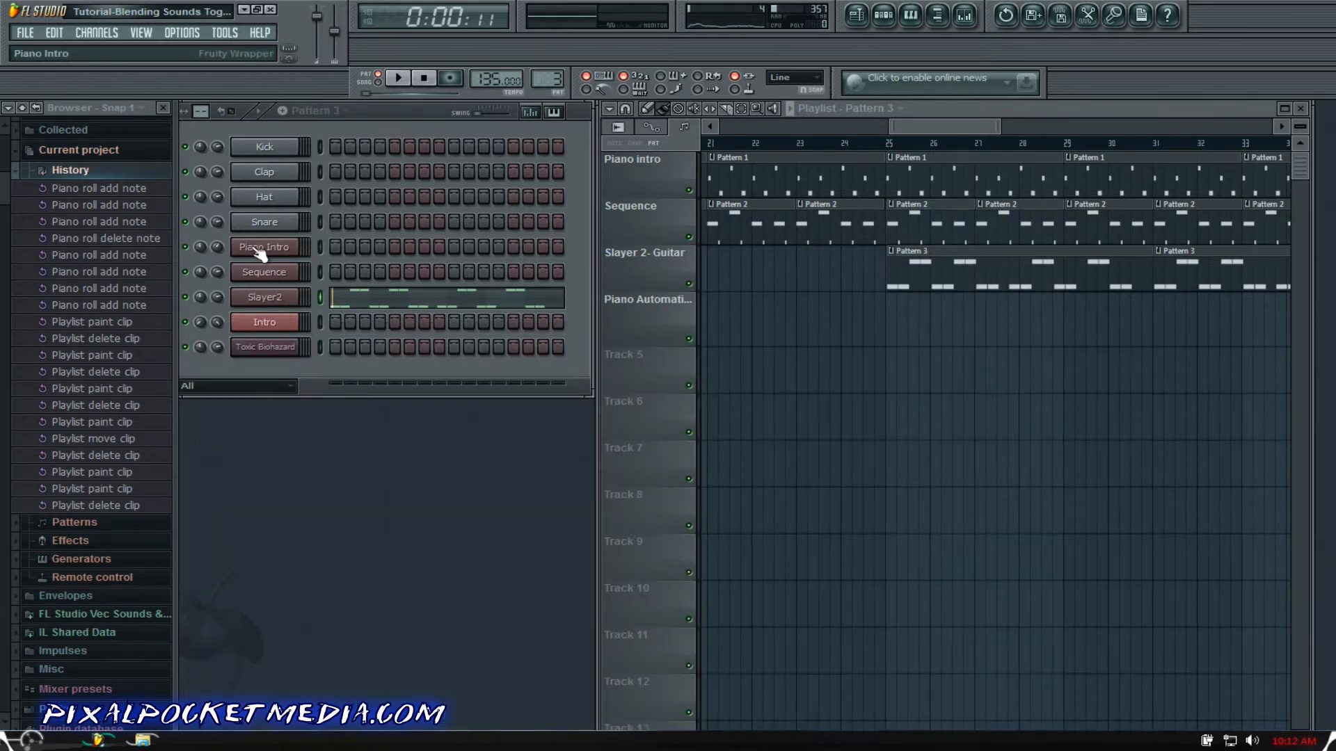
Step: Switch to Pattern 1 and open the Piano Intro channel's Nexus plugin, positioning its window over the channel rack
left_click(729, 157)
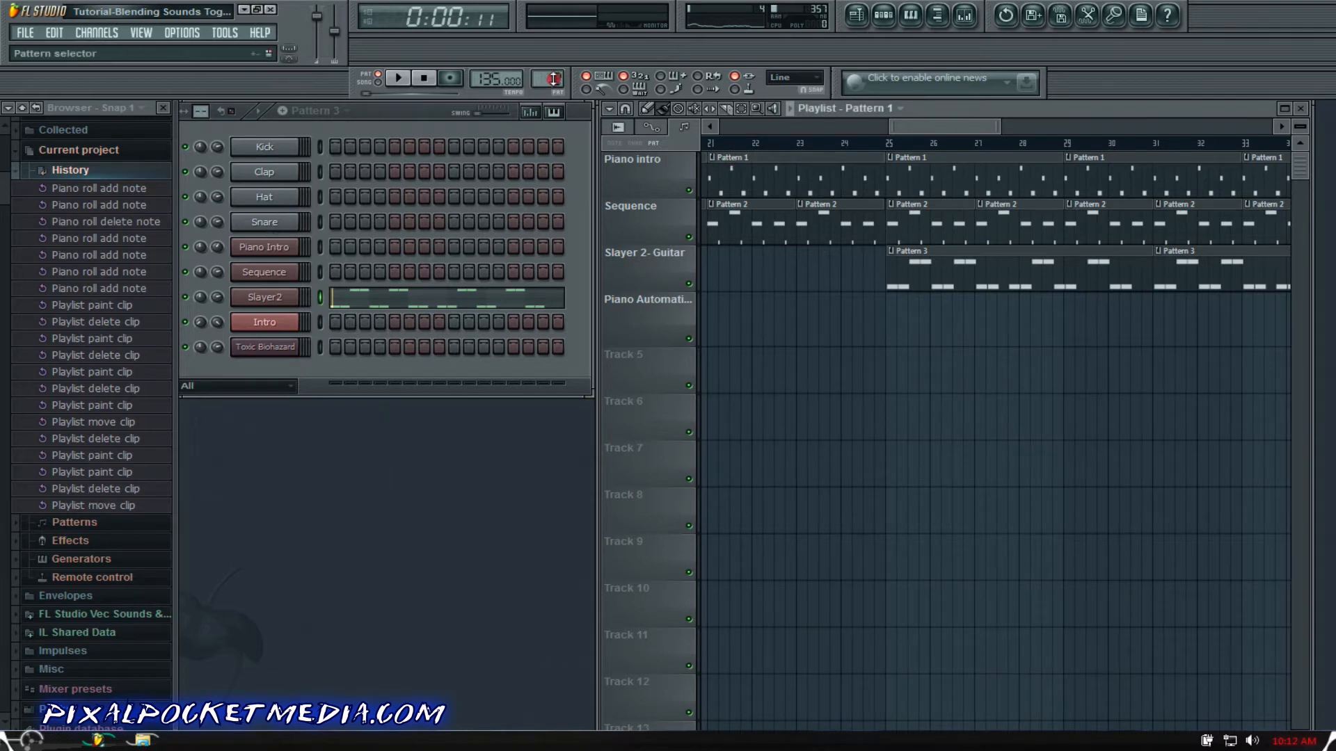
left_click_drag(551, 79, 548, 88)
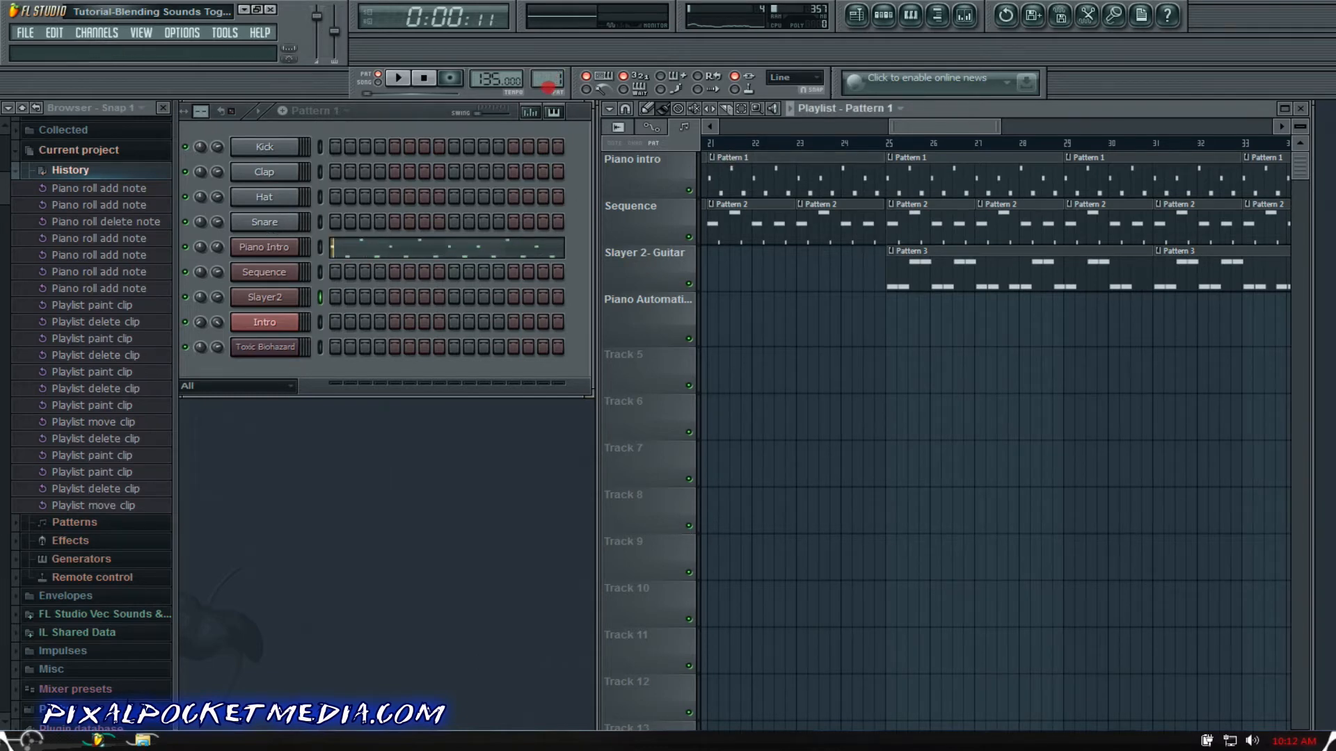
right_click(277, 248)
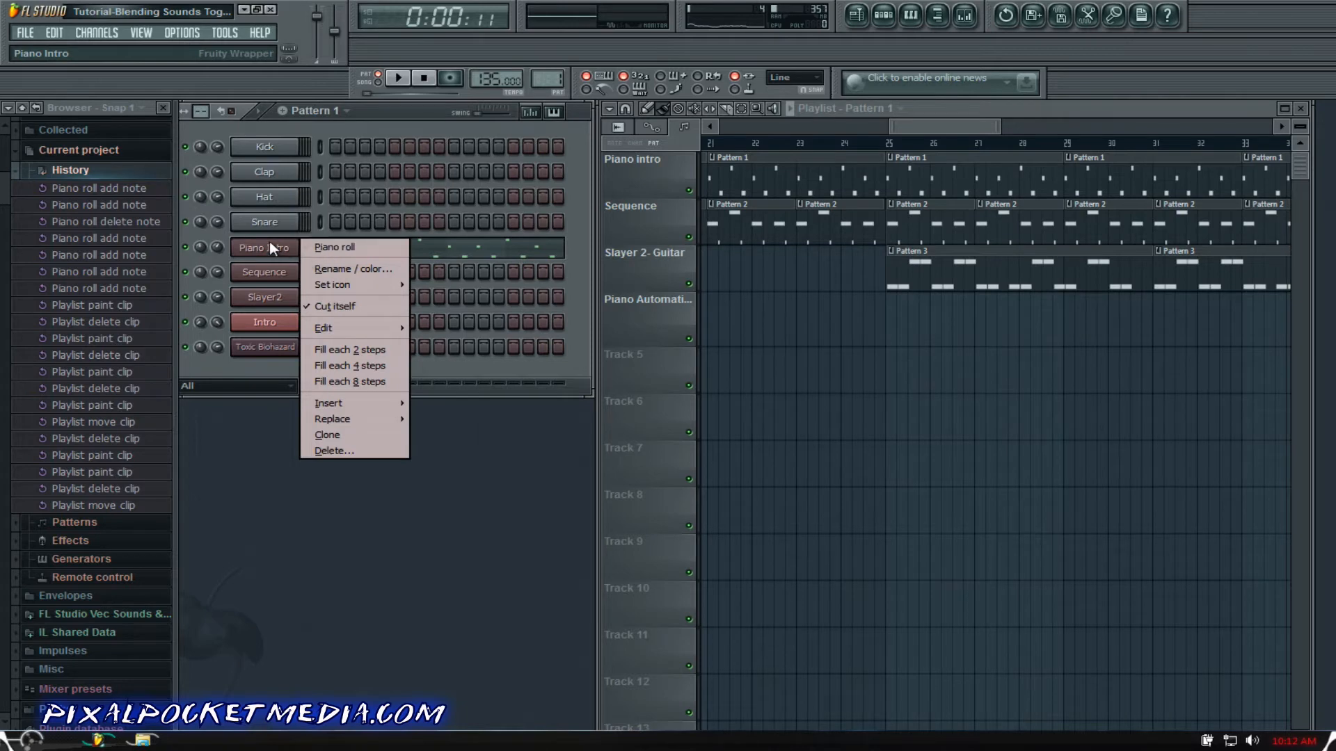
left_click(274, 246)
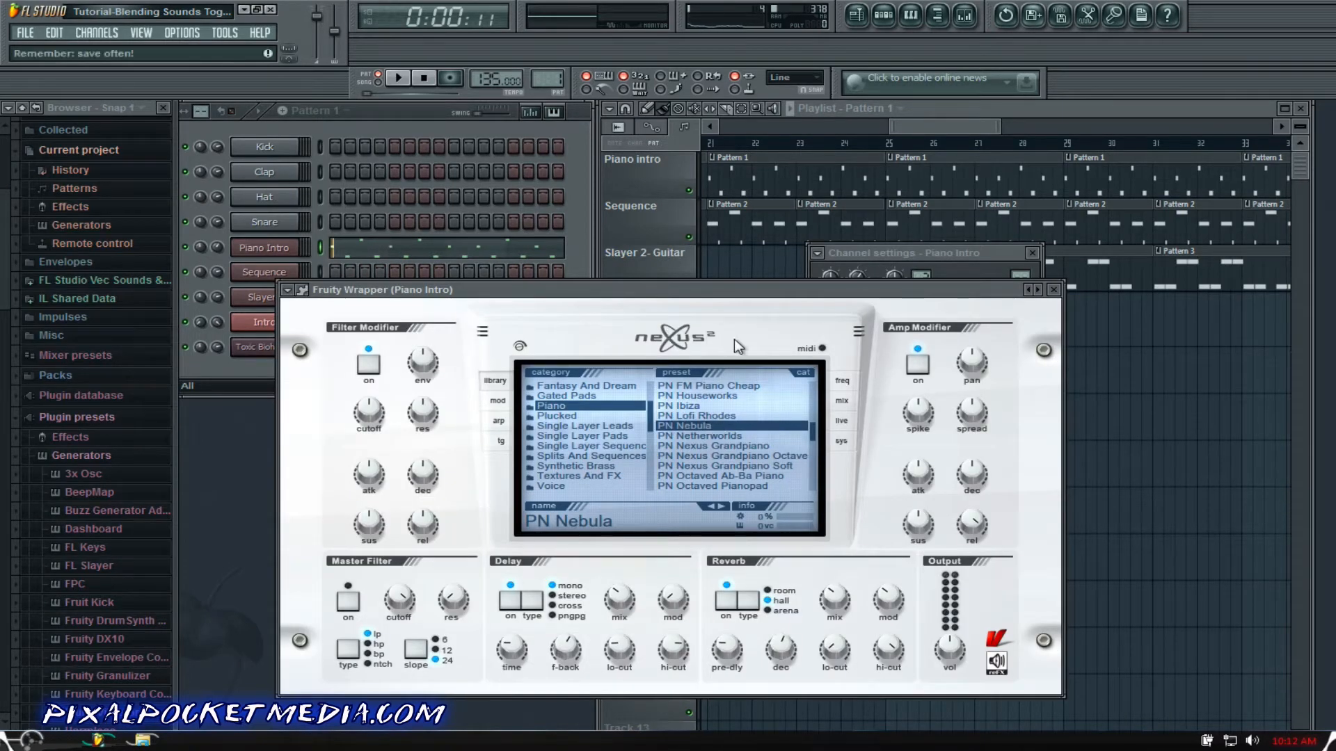
left_click_drag(624, 292, 605, 185)
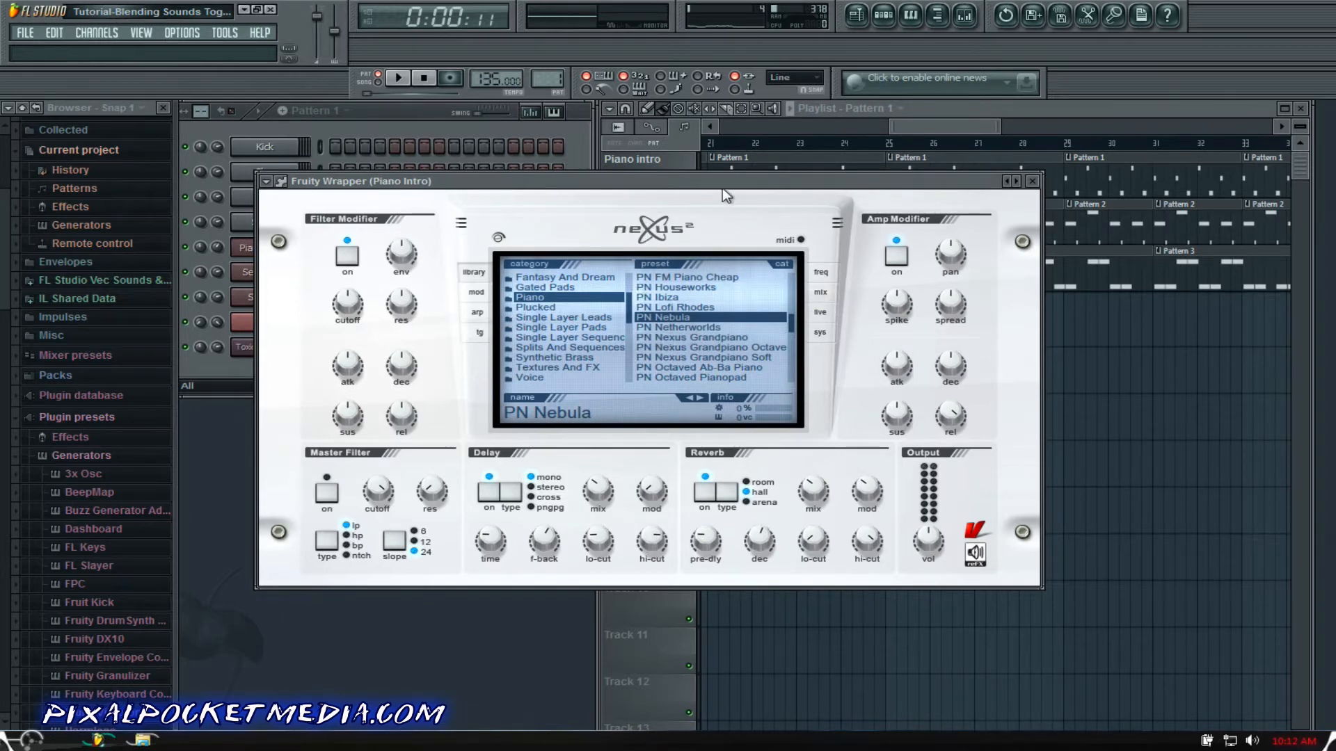
left_click_drag(722, 188, 714, 217)
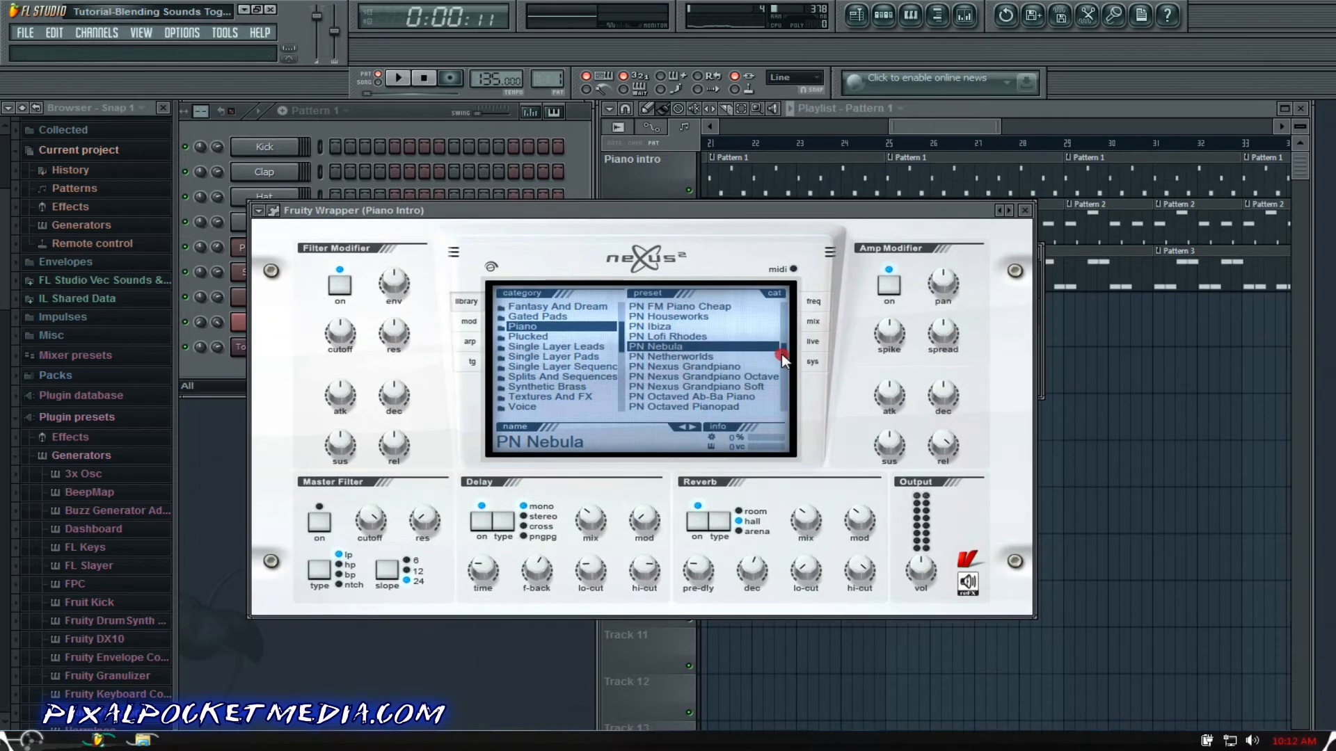
Step: Browse the Nexus categories and piano presets while playing Pattern 1 with PN Nebula, and stop playback
mouse_move(782, 358)
left_mouse_down()
mouse_move(783, 375)
mouse_move(782, 344)
mouse_move(780, 372)
left_mouse_up()
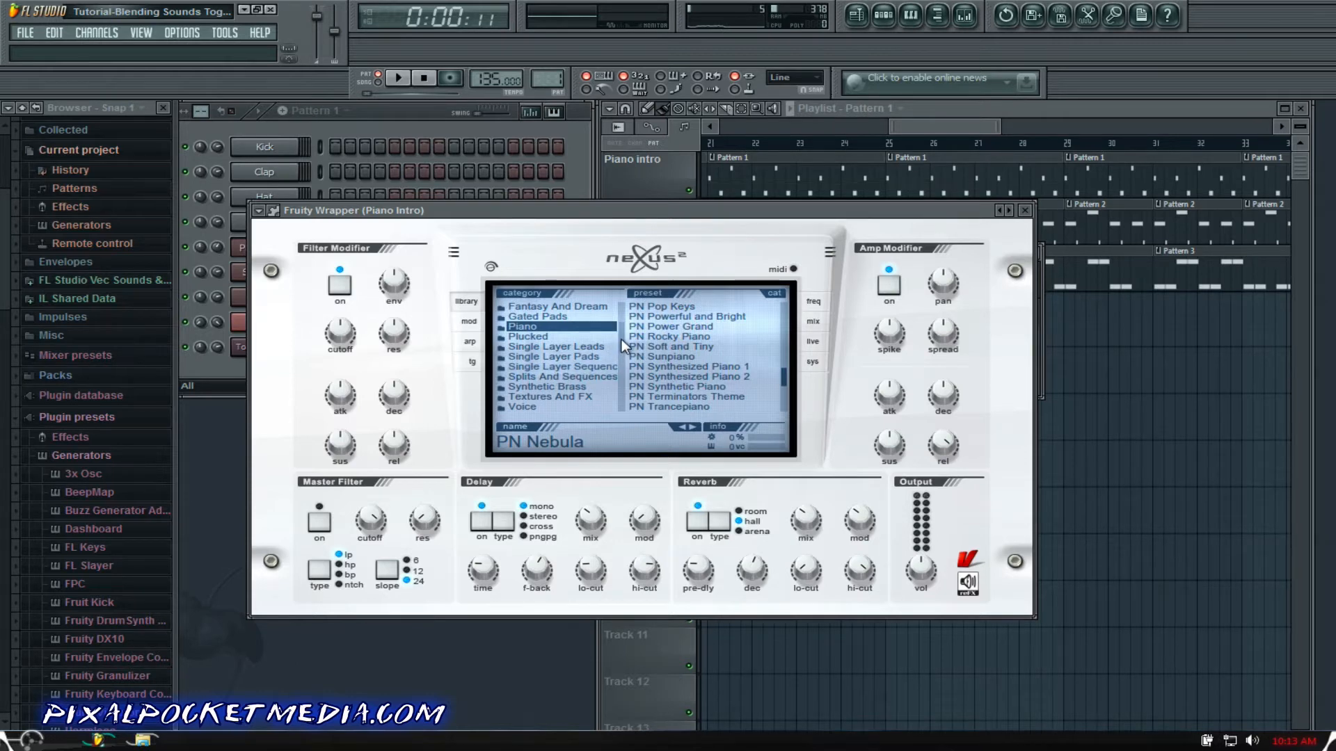
mouse_move(623, 346)
left_mouse_down()
mouse_move(619, 379)
mouse_move(619, 357)
left_mouse_up()
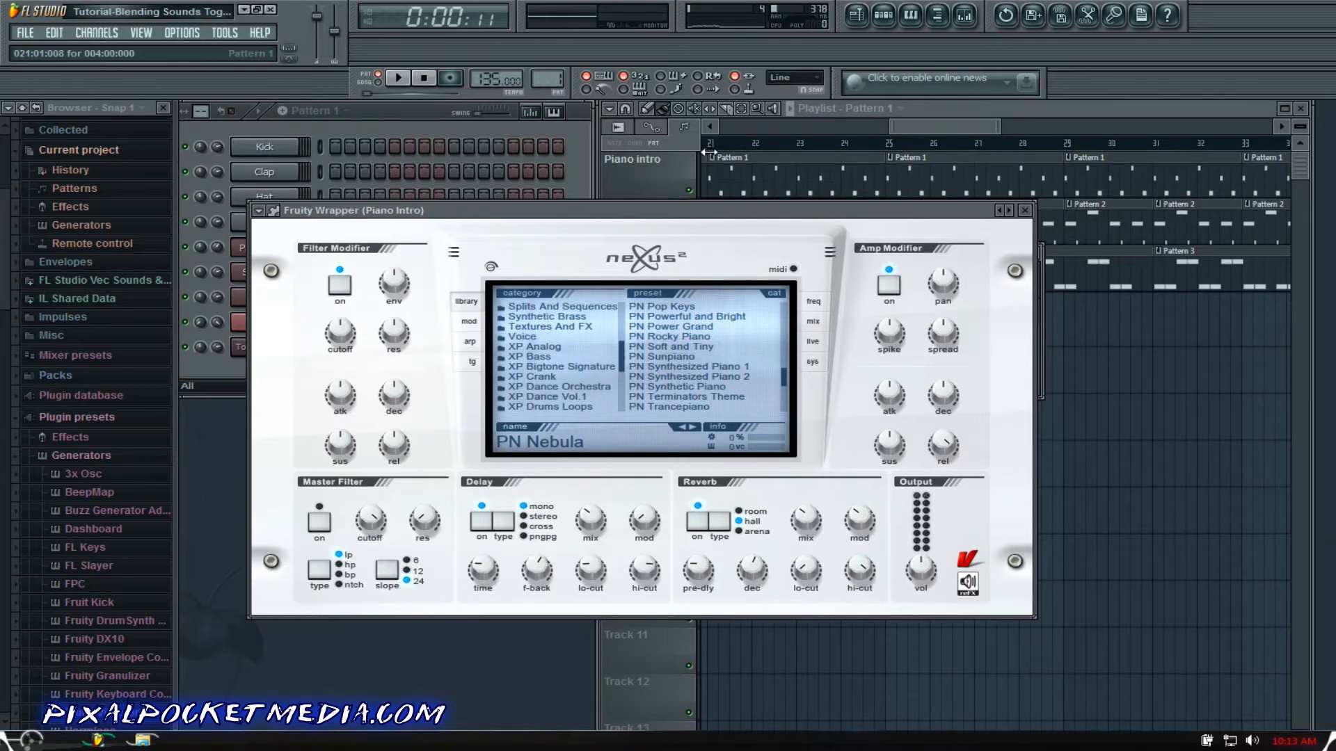
left_click(435, 232)
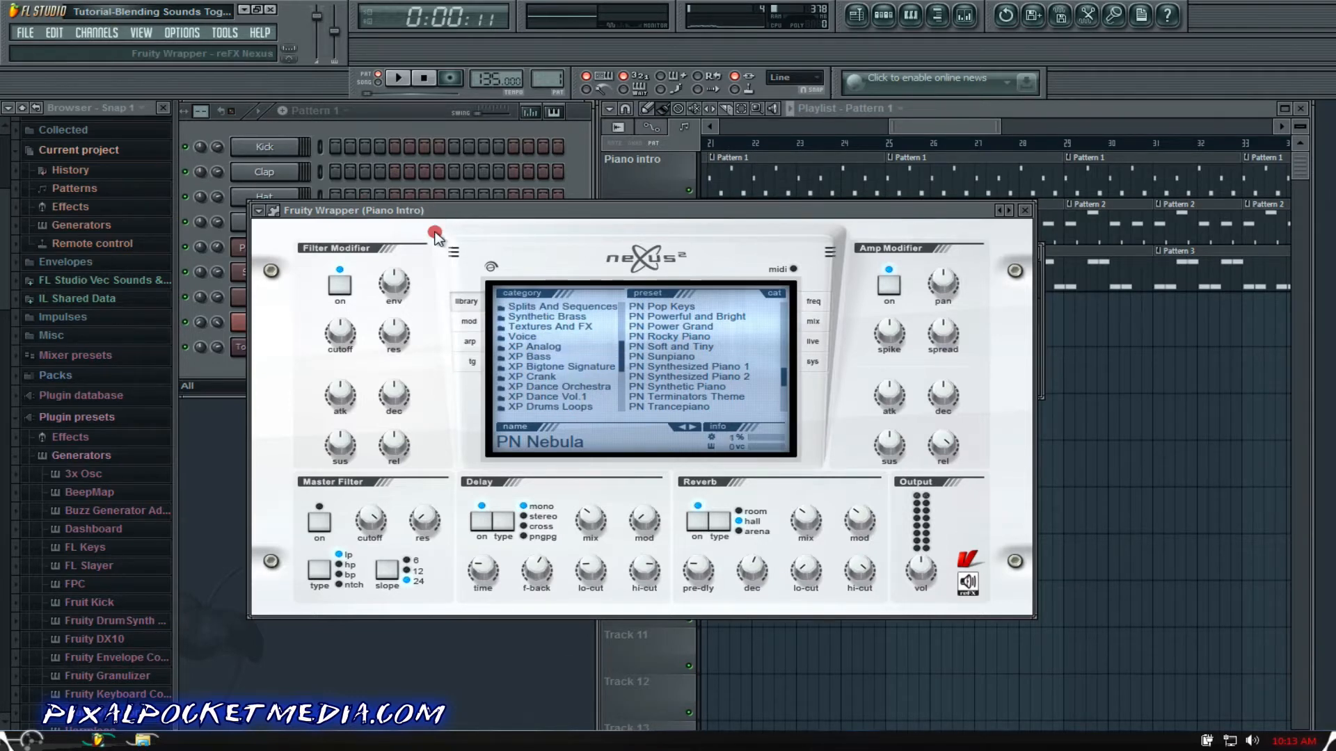
left_click_drag(435, 233, 426, 324)
key("space")
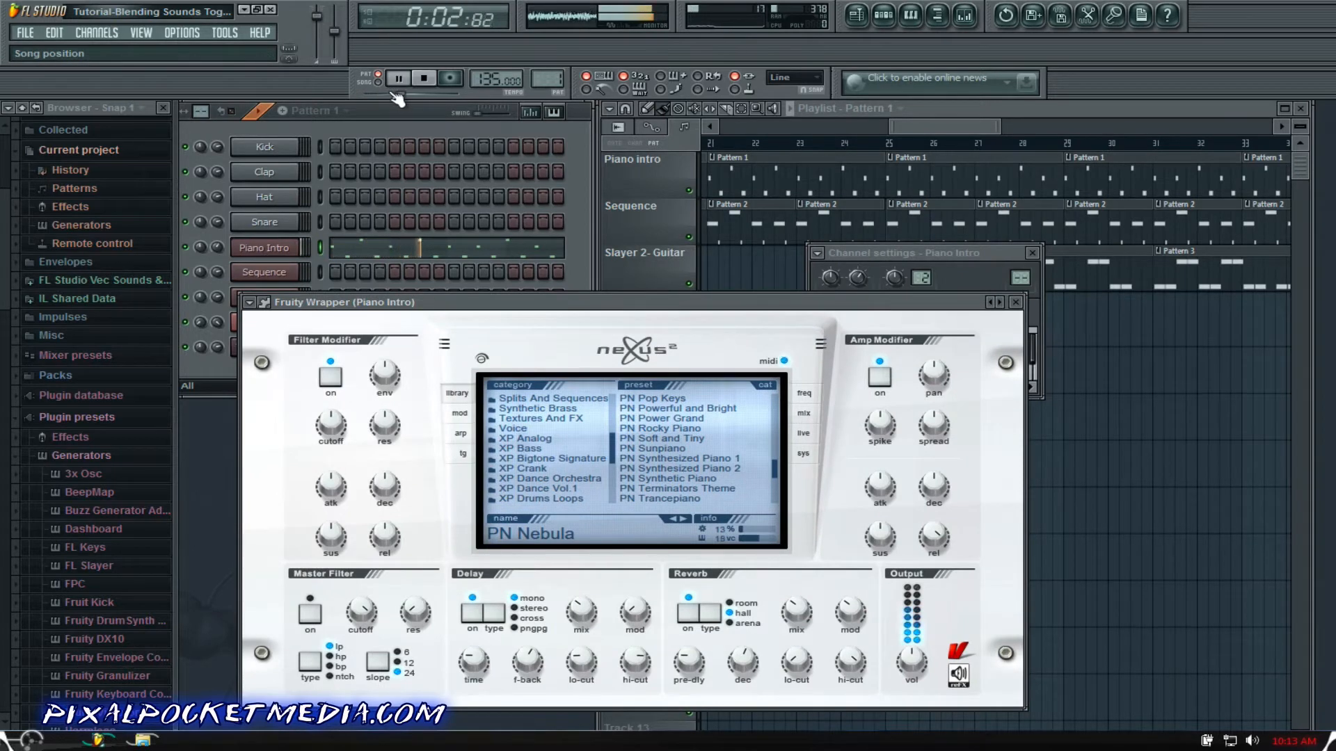
scroll(726, 456, "down", 11)
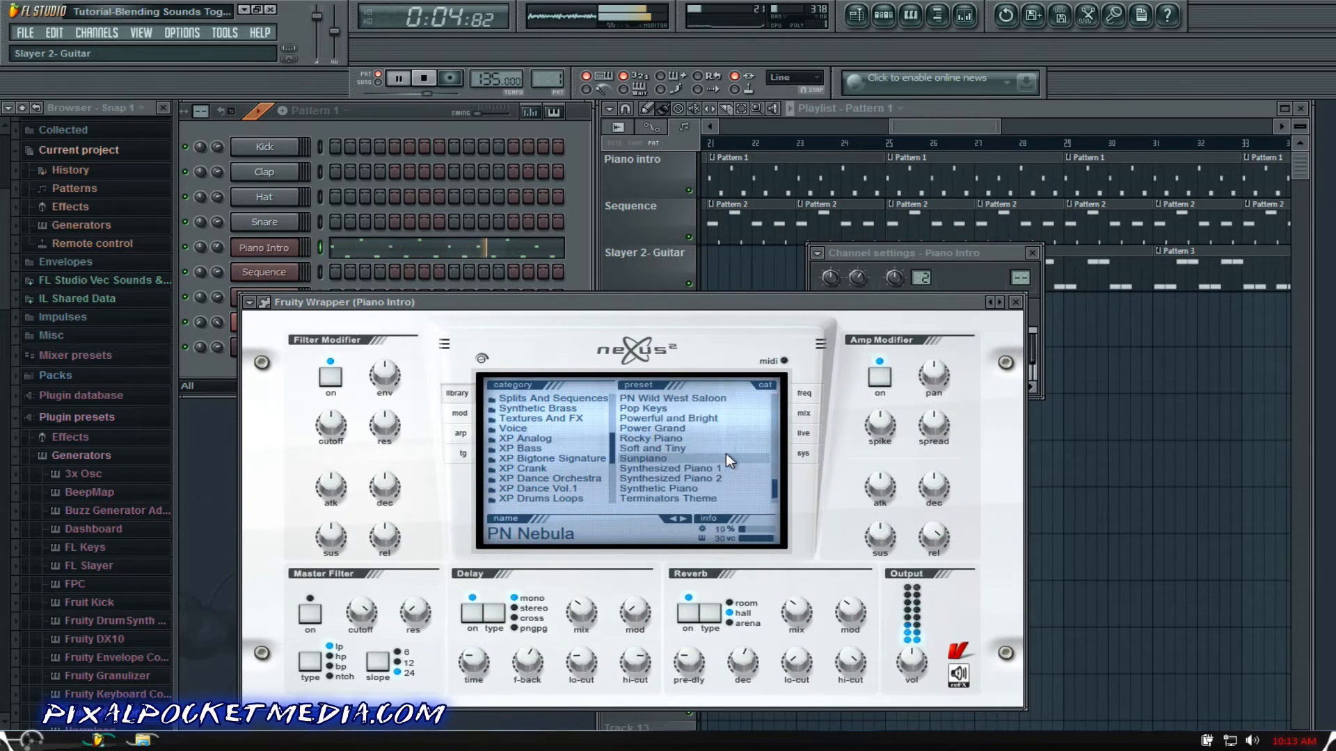
scroll(725, 453, "up", 11)
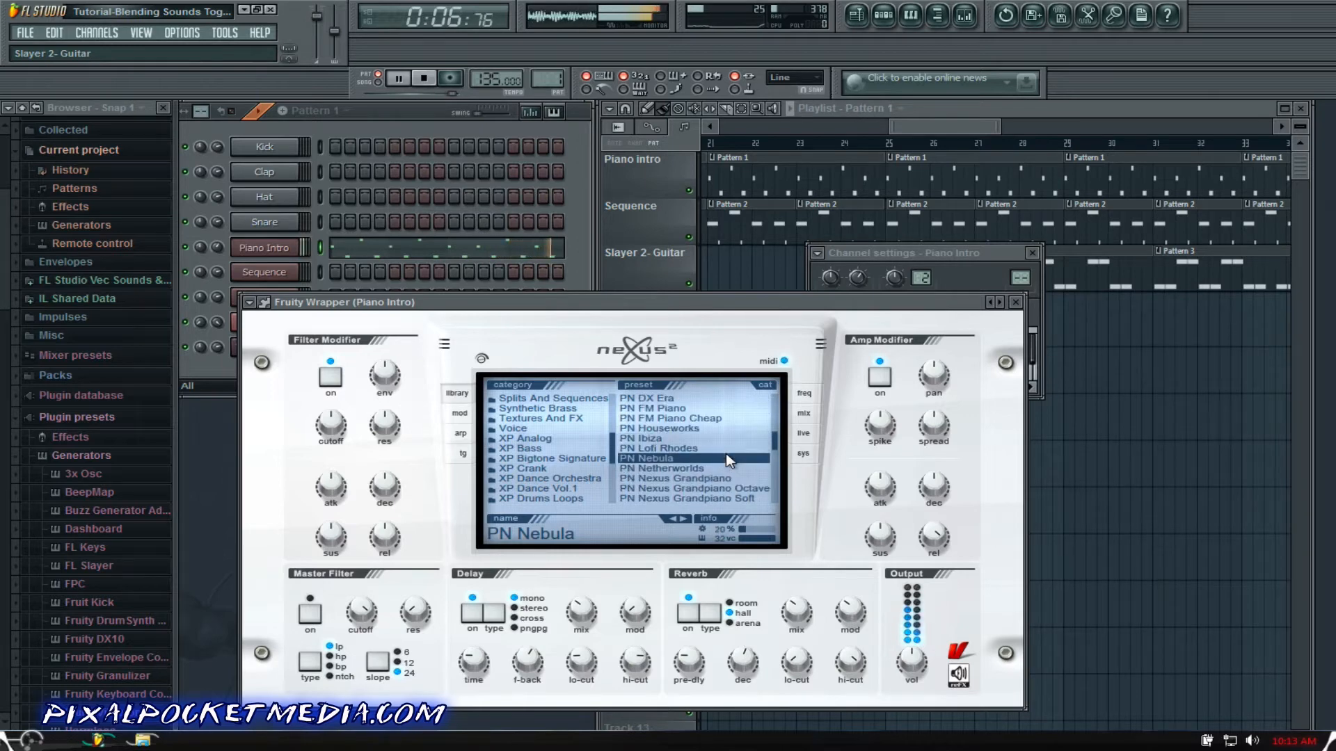
key("space")
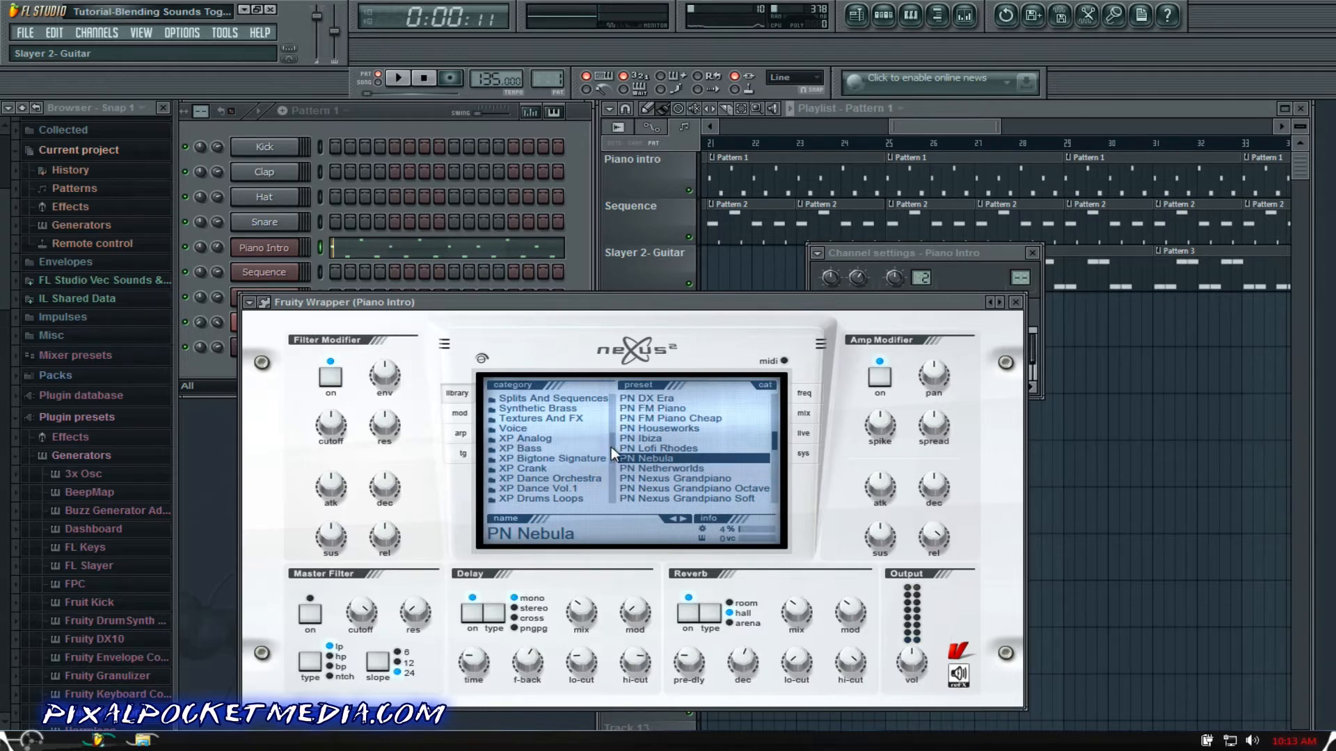
Step: View the Single Layer Leads and XP Drums Singles presets in Nexus, and close the plugin and its channel settings
left_click_drag(611, 448, 615, 420)
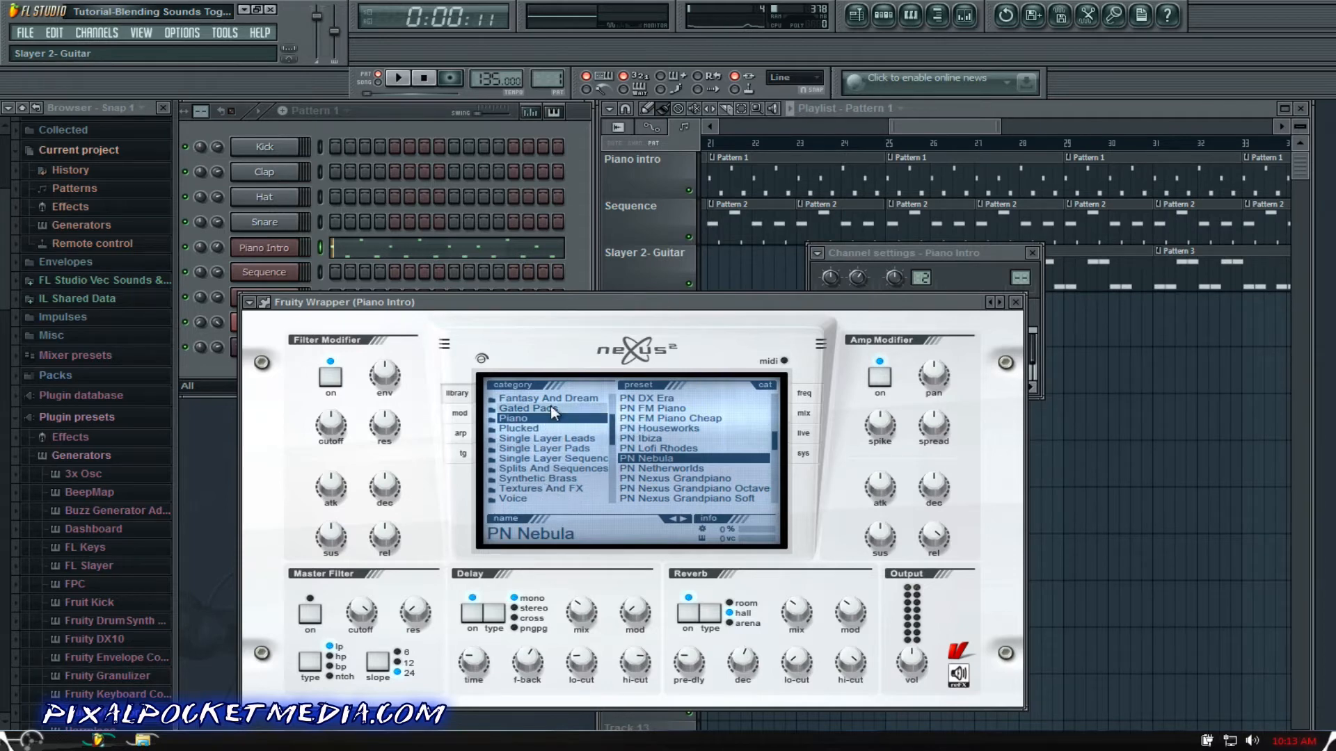
left_click(558, 436)
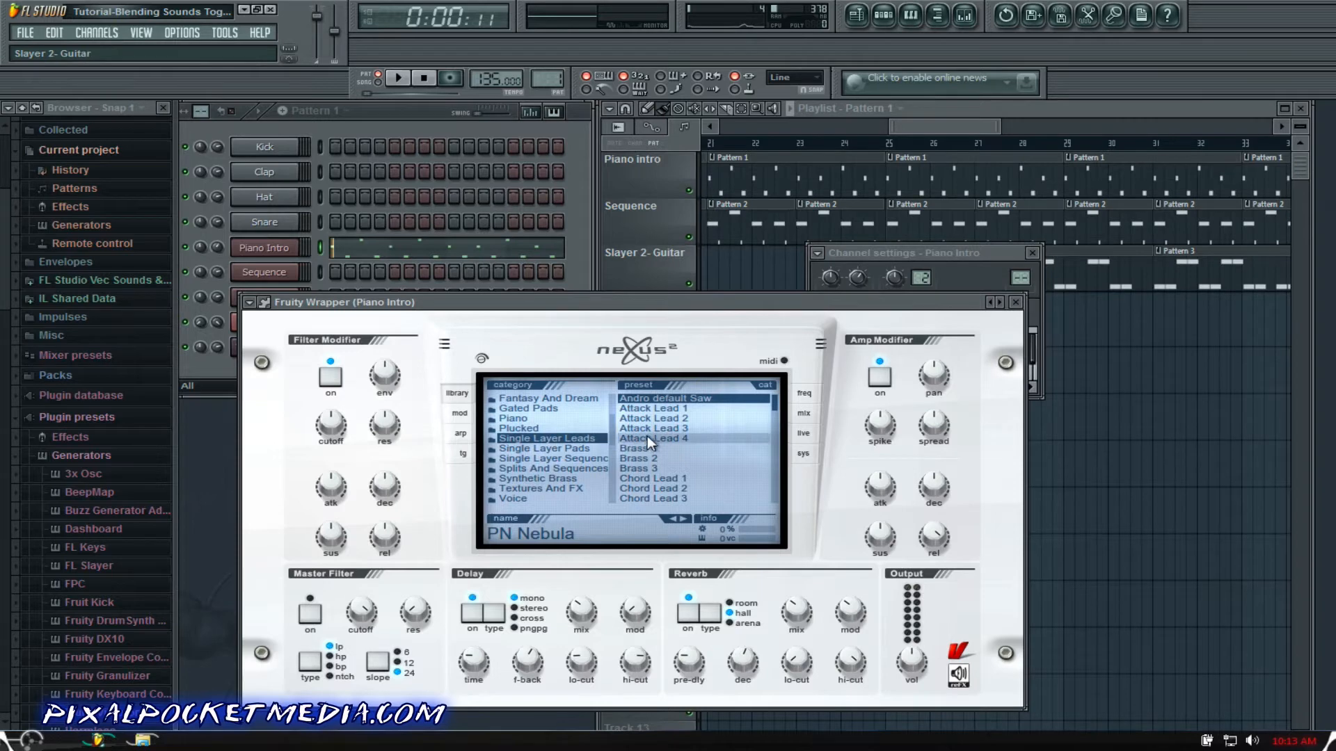
mouse_move(611, 425)
left_mouse_down()
mouse_move(613, 410)
mouse_move(612, 450)
left_mouse_up()
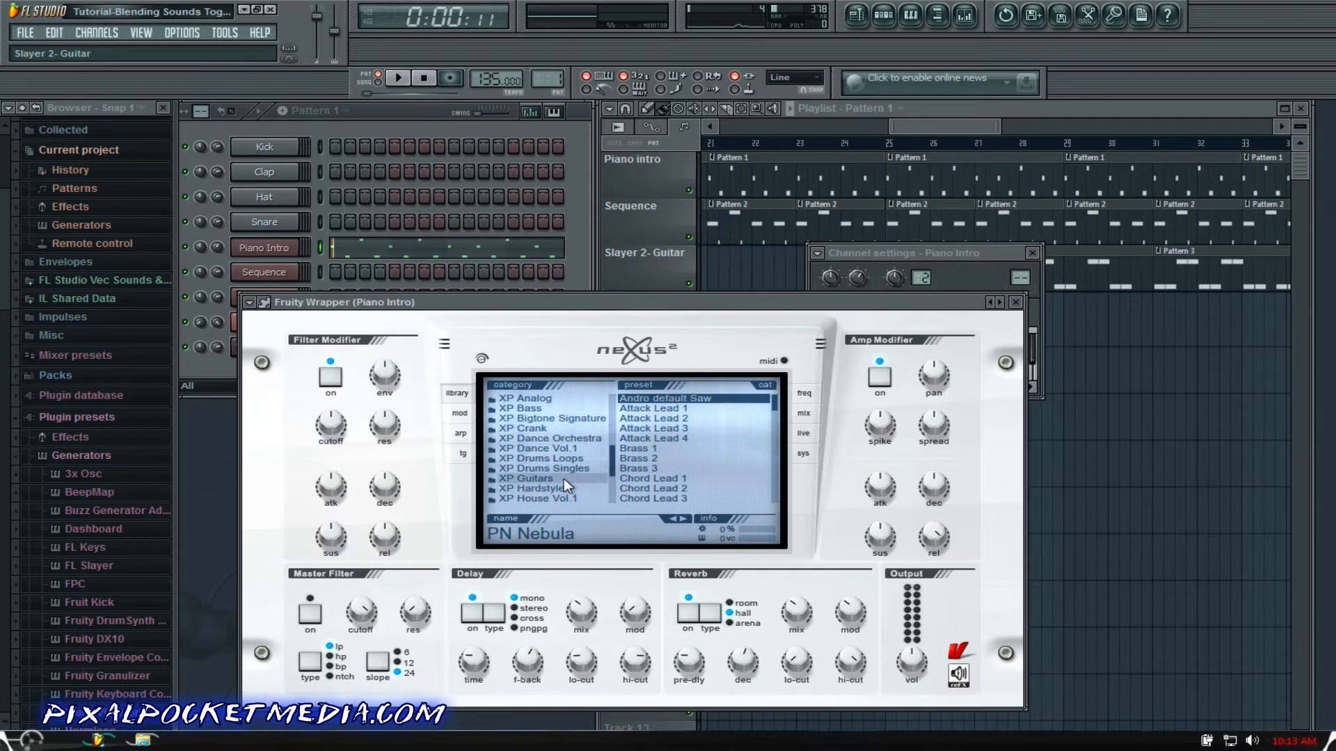
left_click(606, 467)
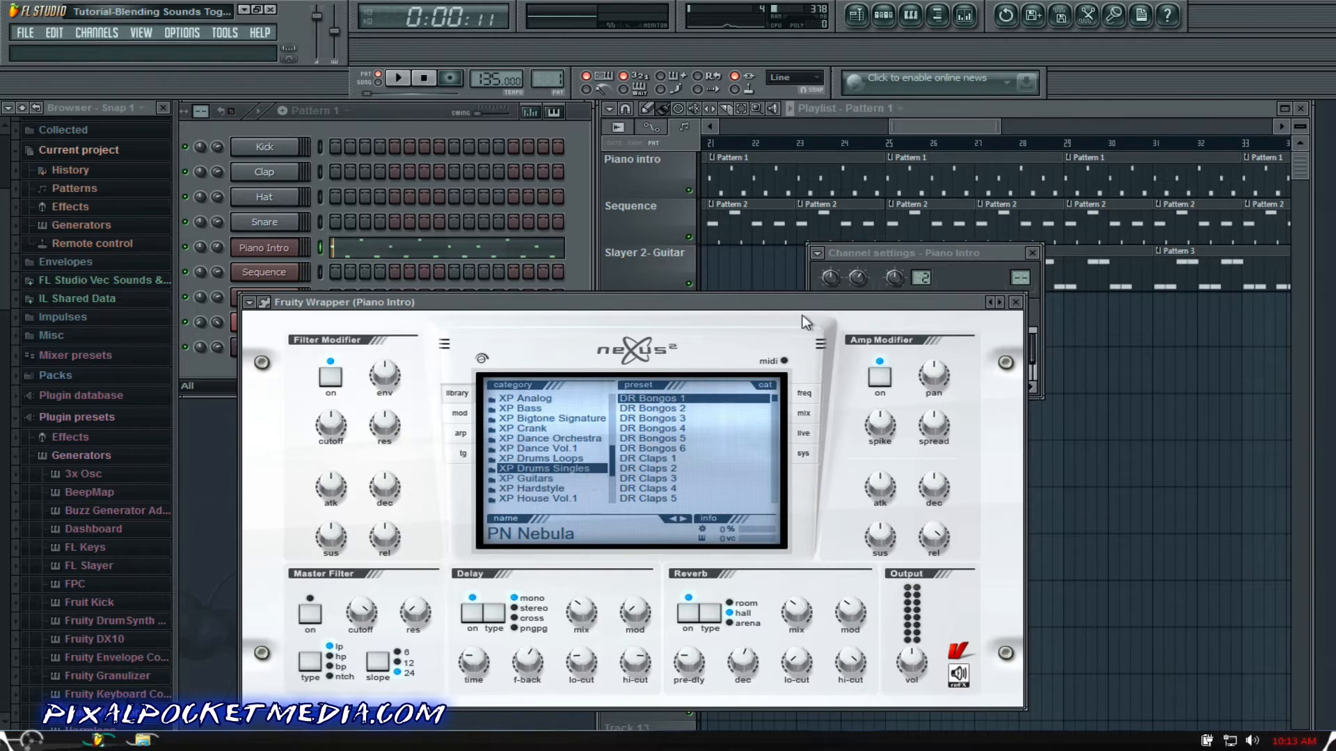
left_click_drag(786, 304, 817, 325)
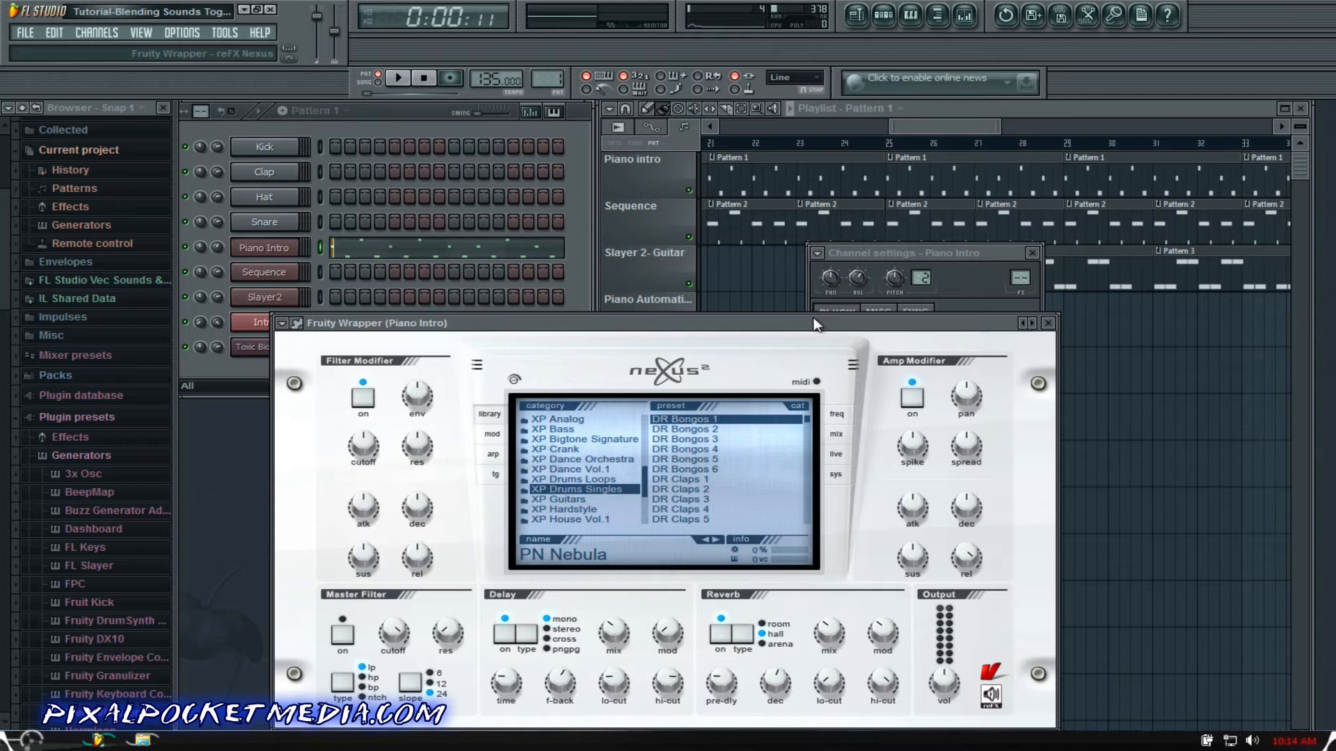
left_click(1049, 324)
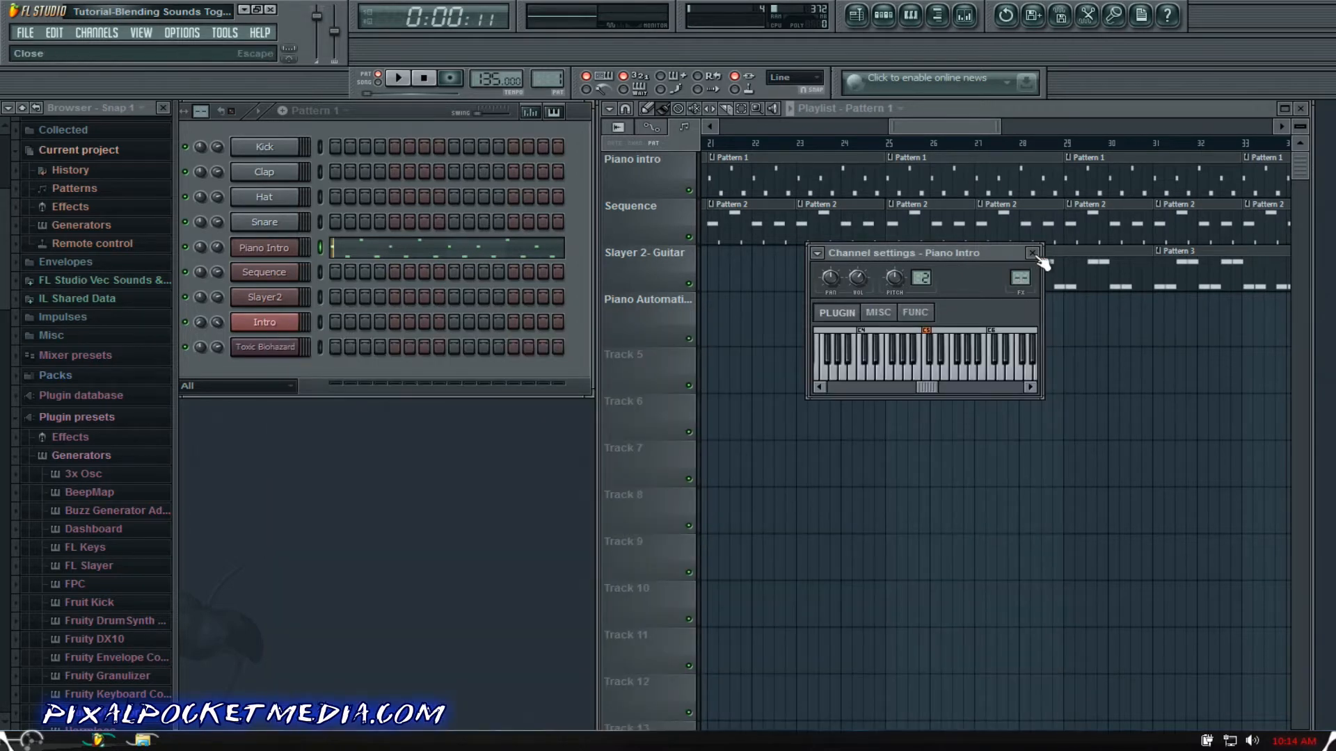
left_click(1032, 253)
Step: Show the playlist from bar 1 to examine the first Pattern 1 clip and the Intro envelope automation
left_click_drag(942, 128, 794, 128)
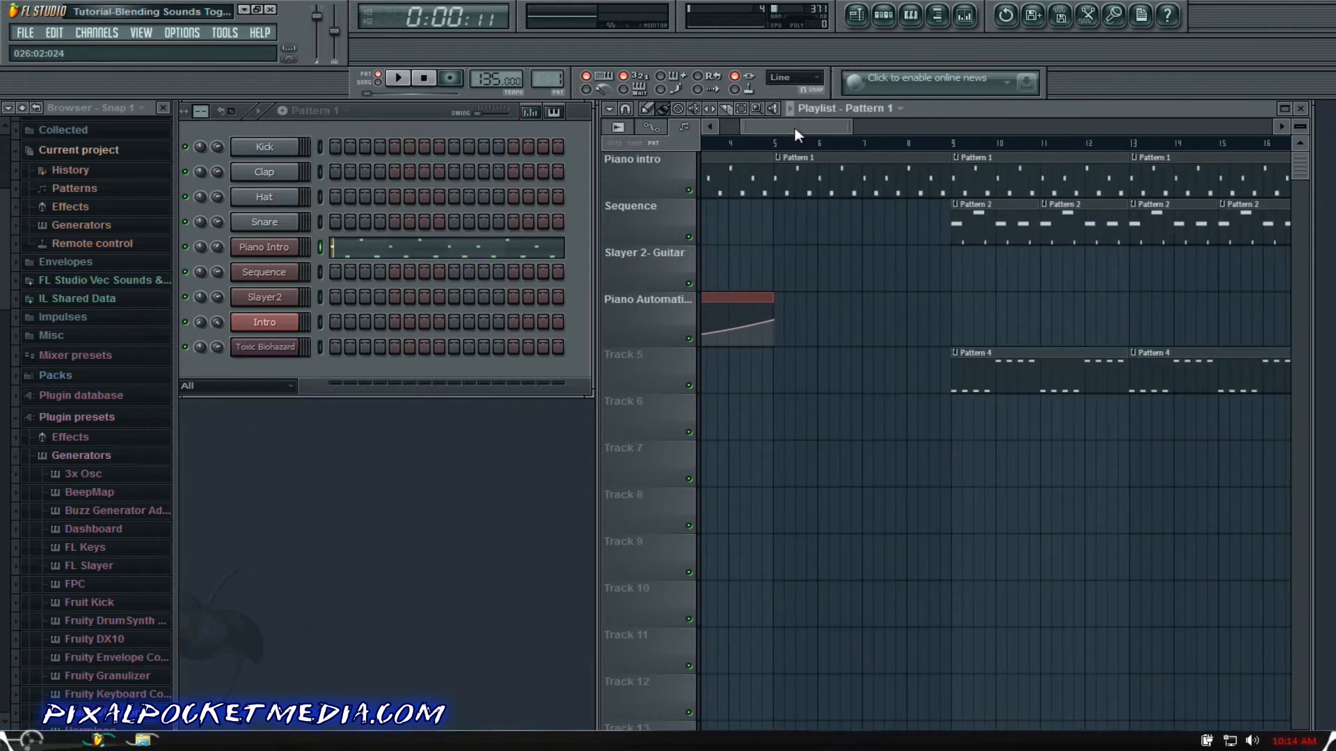
scroll(795, 126, "left", 2)
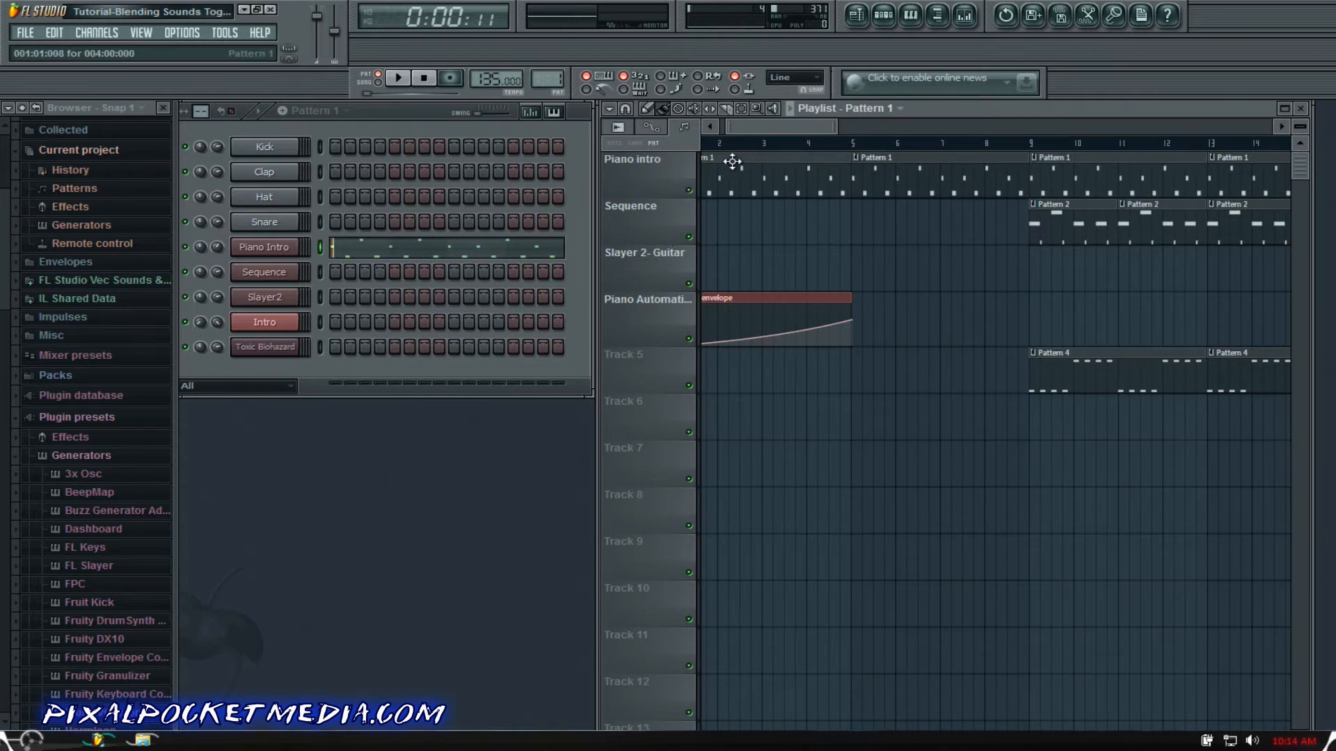
right_click(265, 247)
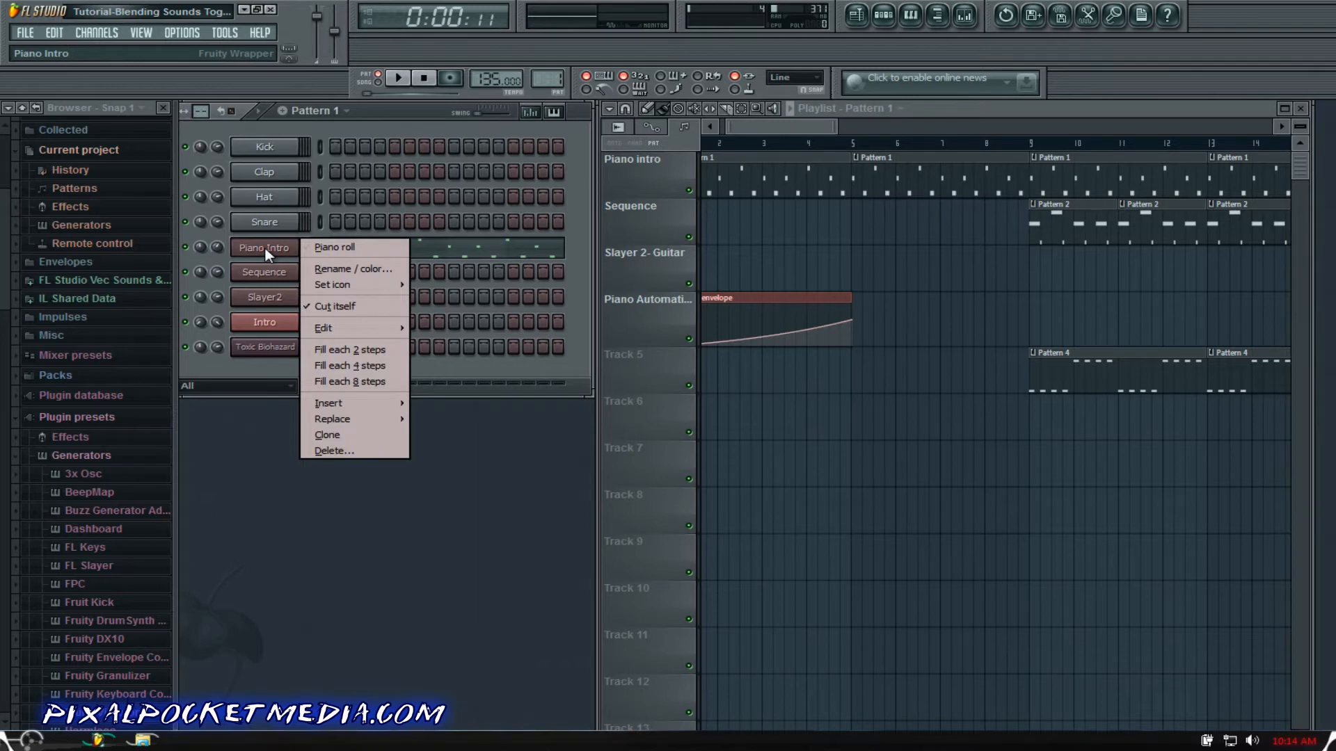
left_click(282, 240)
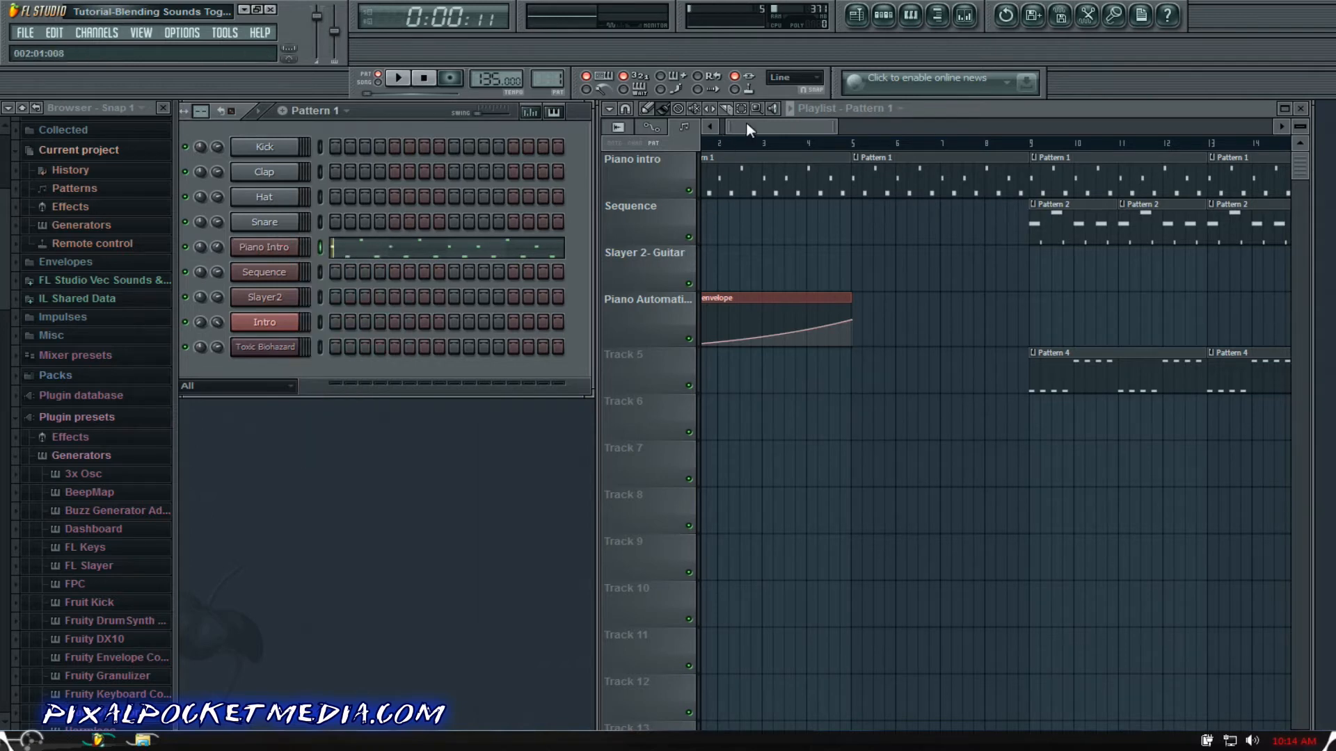
left_click_drag(746, 121, 618, 132)
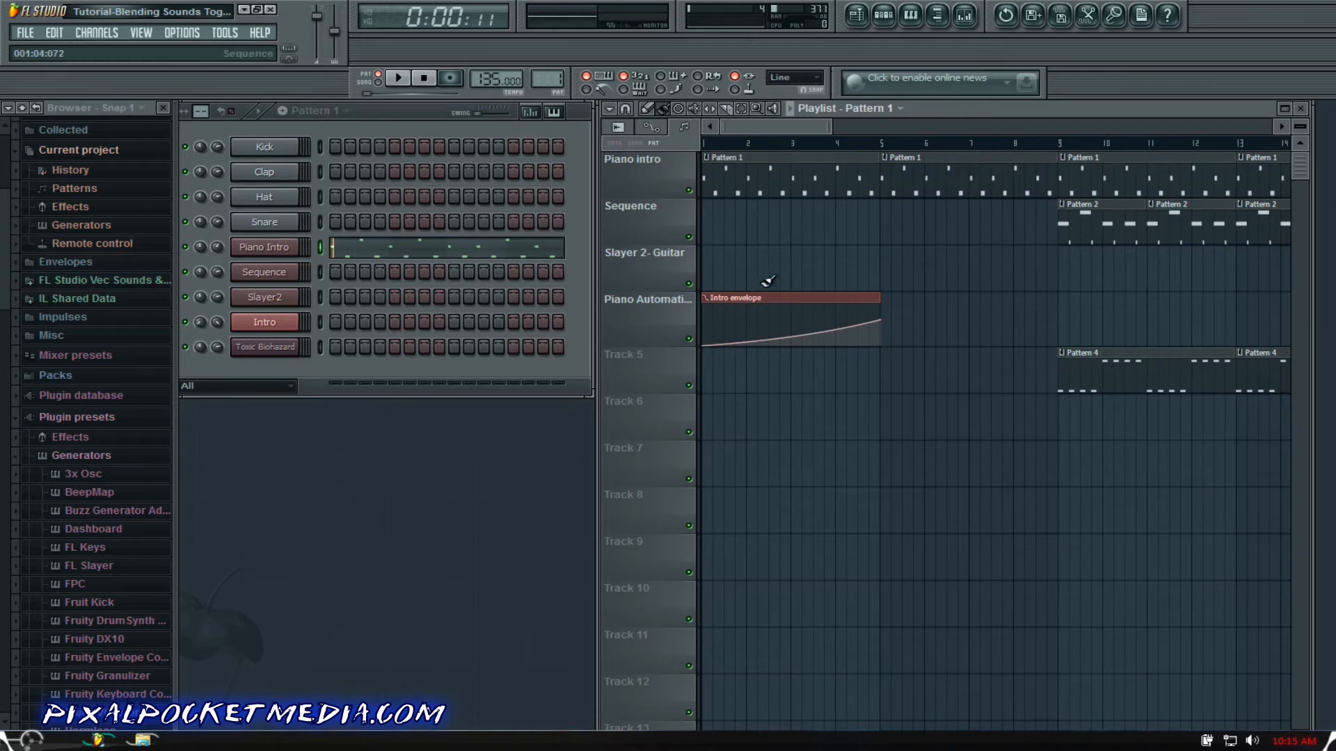
left_click_drag(784, 129, 713, 118)
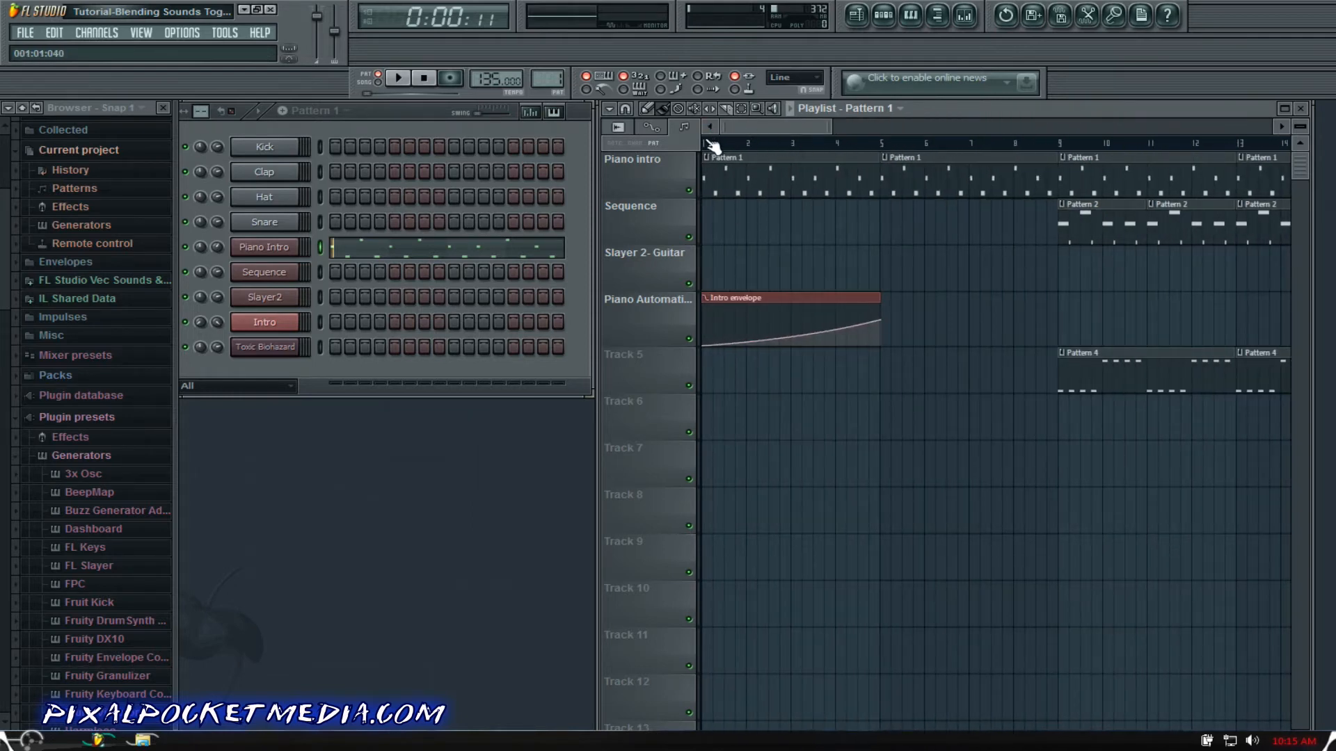
Step: Switch to Pattern 5 and play the song from bar 1, following the arrangement through the playlist
left_click(711, 144)
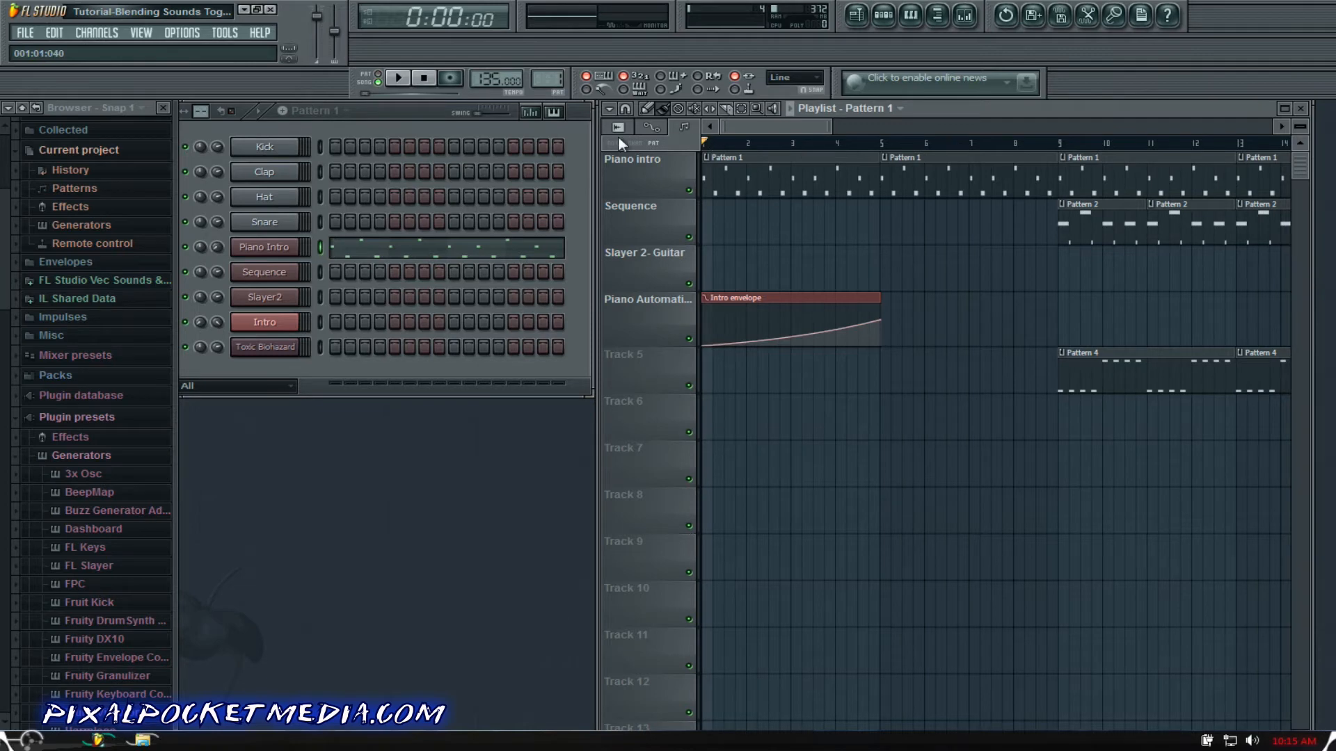
left_click_drag(549, 76, 563, 45)
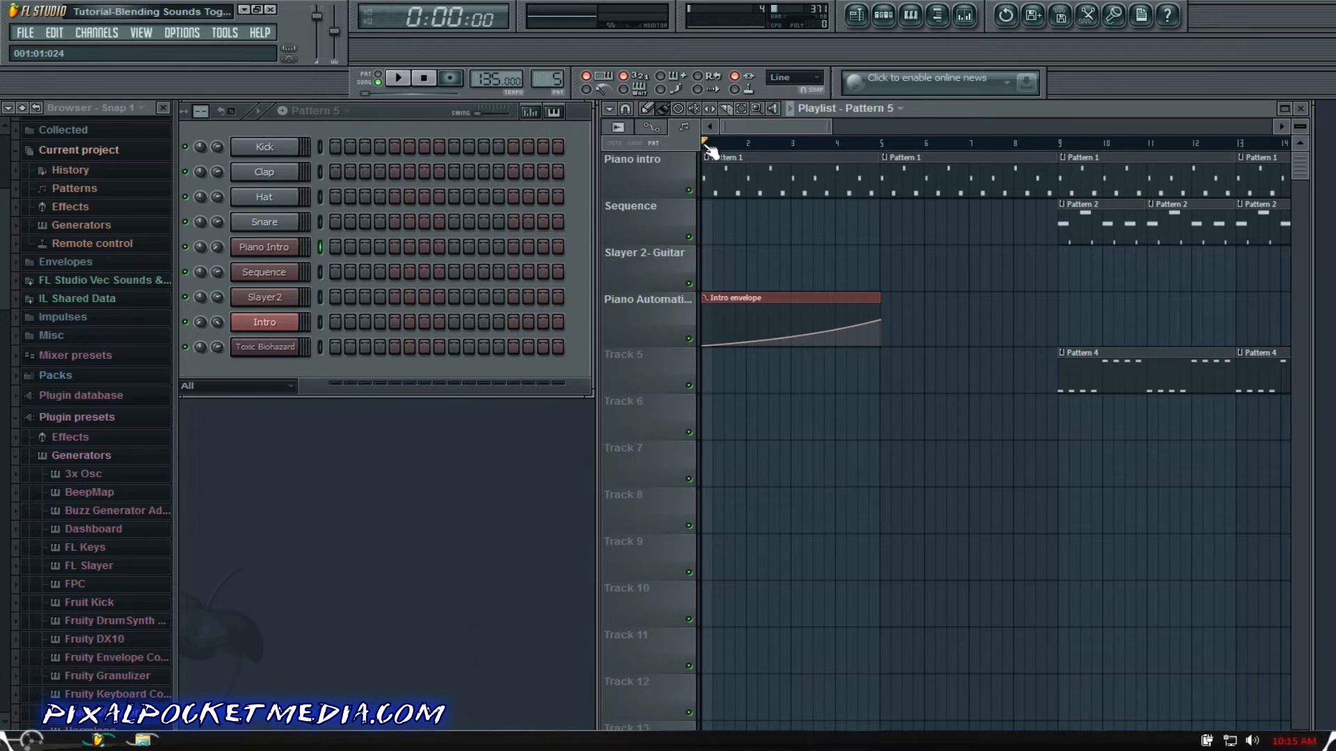
key("space")
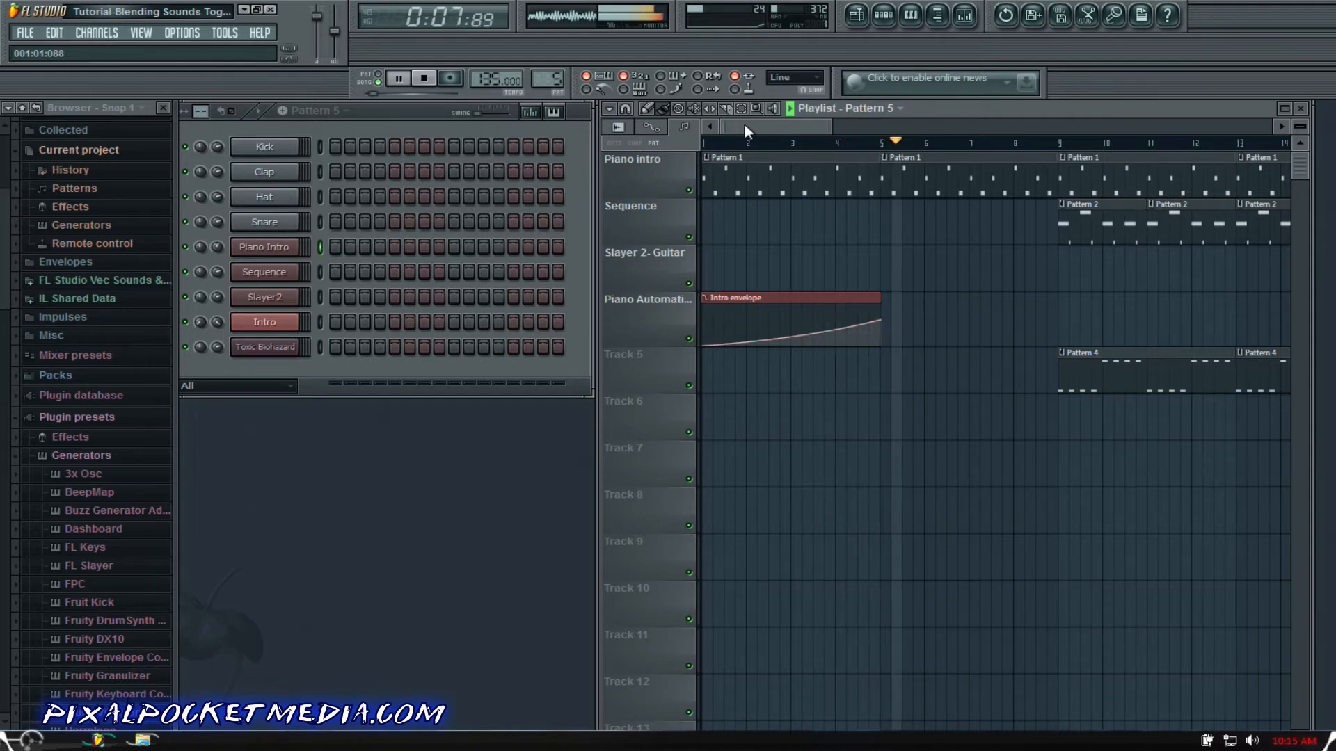
left_click_drag(745, 124, 782, 123)
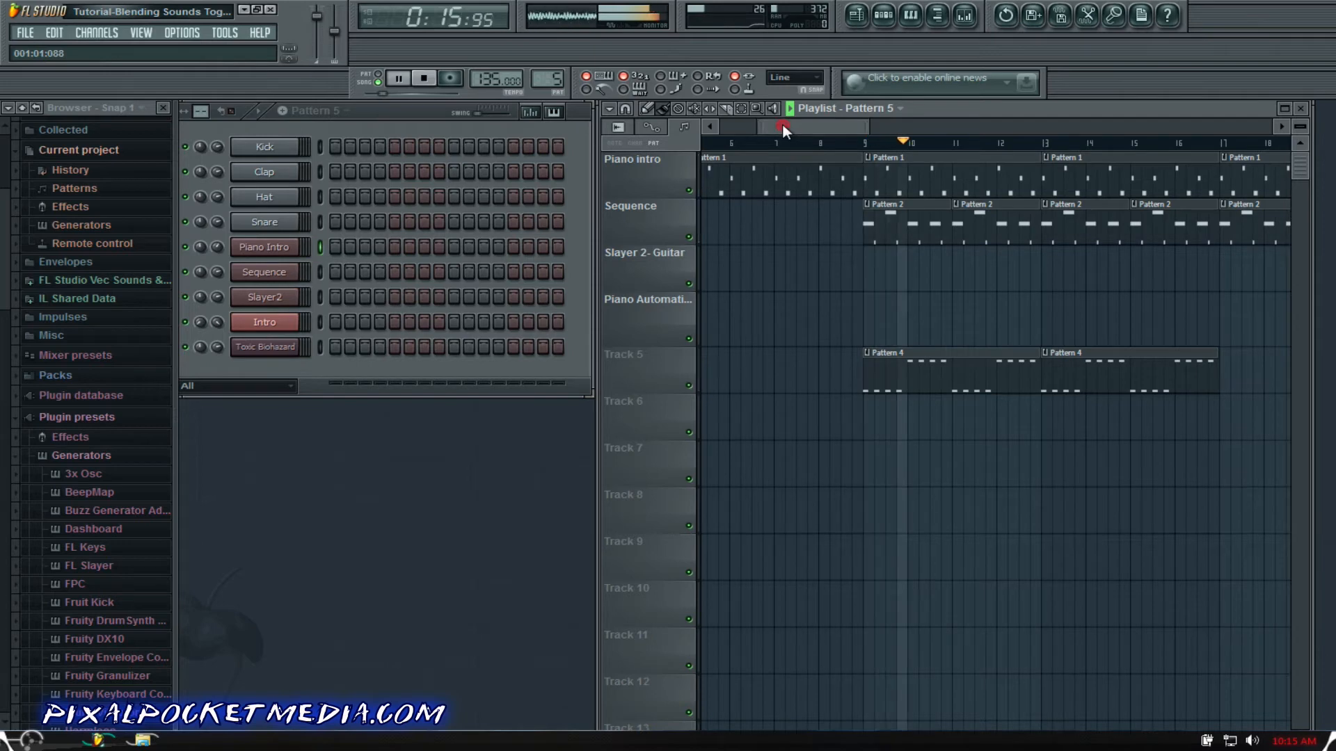
left_click_drag(783, 123, 806, 124)
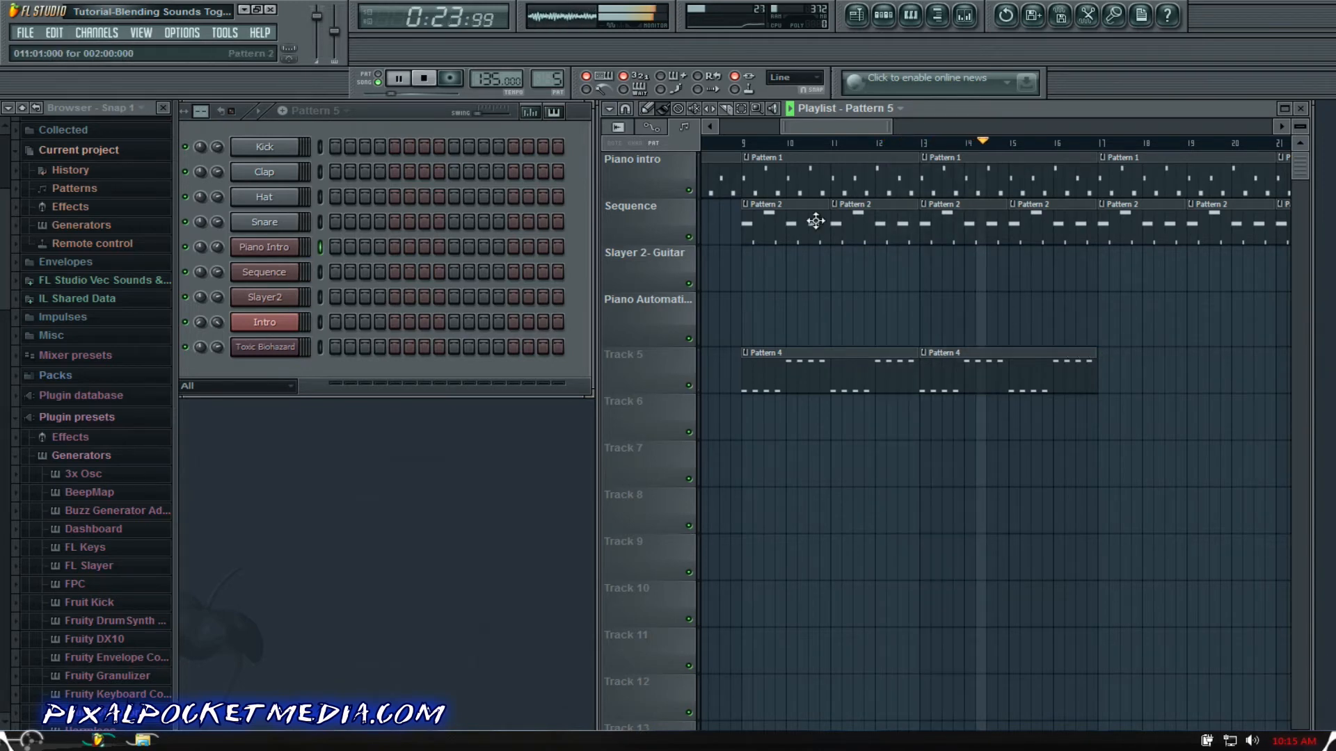
Step: Pick Pattern 4 from its existing clip and place copies on Track 5 at bars 17 and 21
left_click_drag(820, 125, 846, 128)
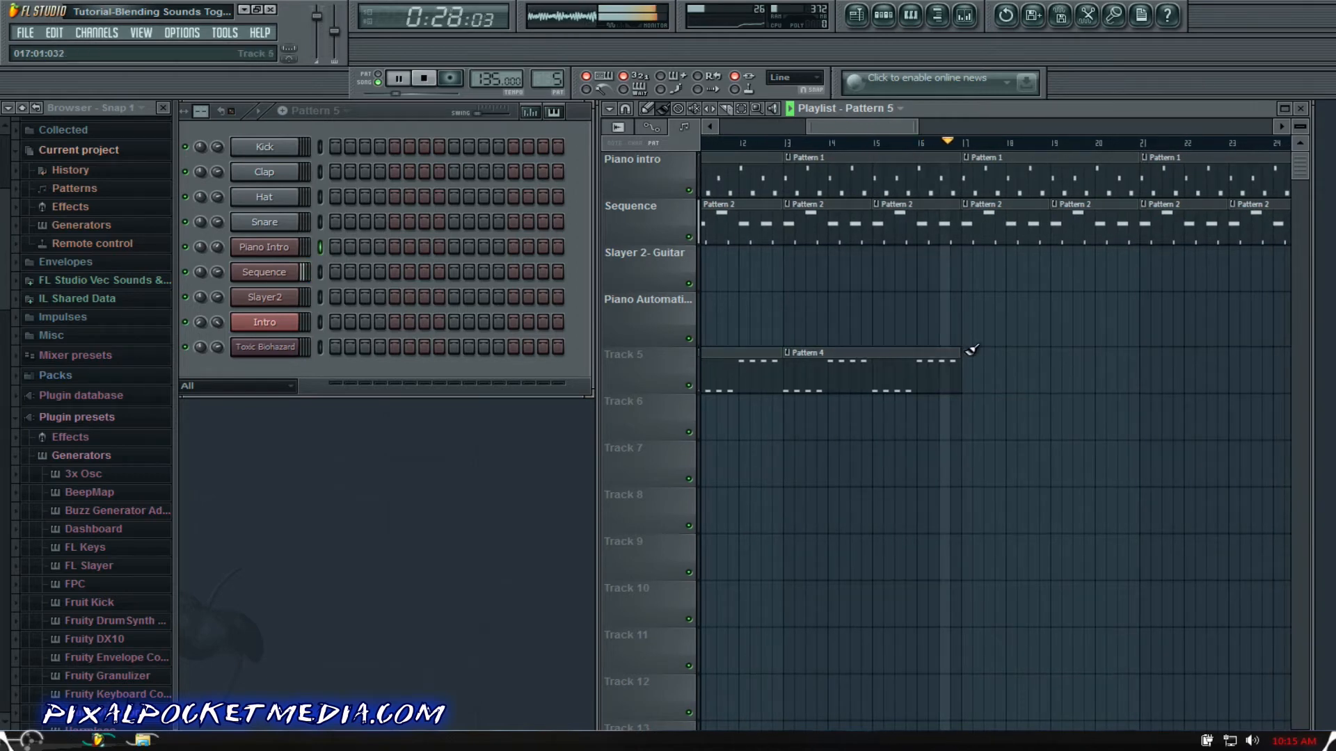
left_click(973, 351)
right_click(984, 352)
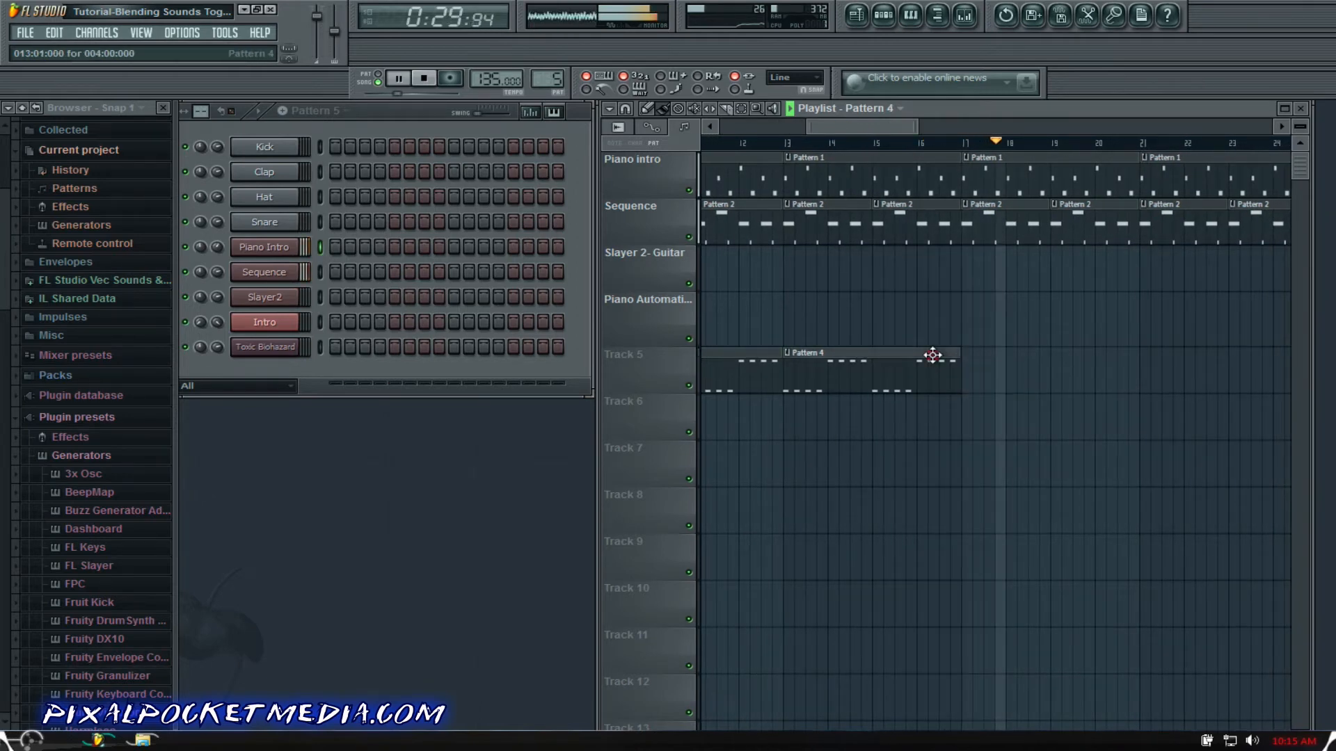
left_click(970, 356)
left_click(1169, 357)
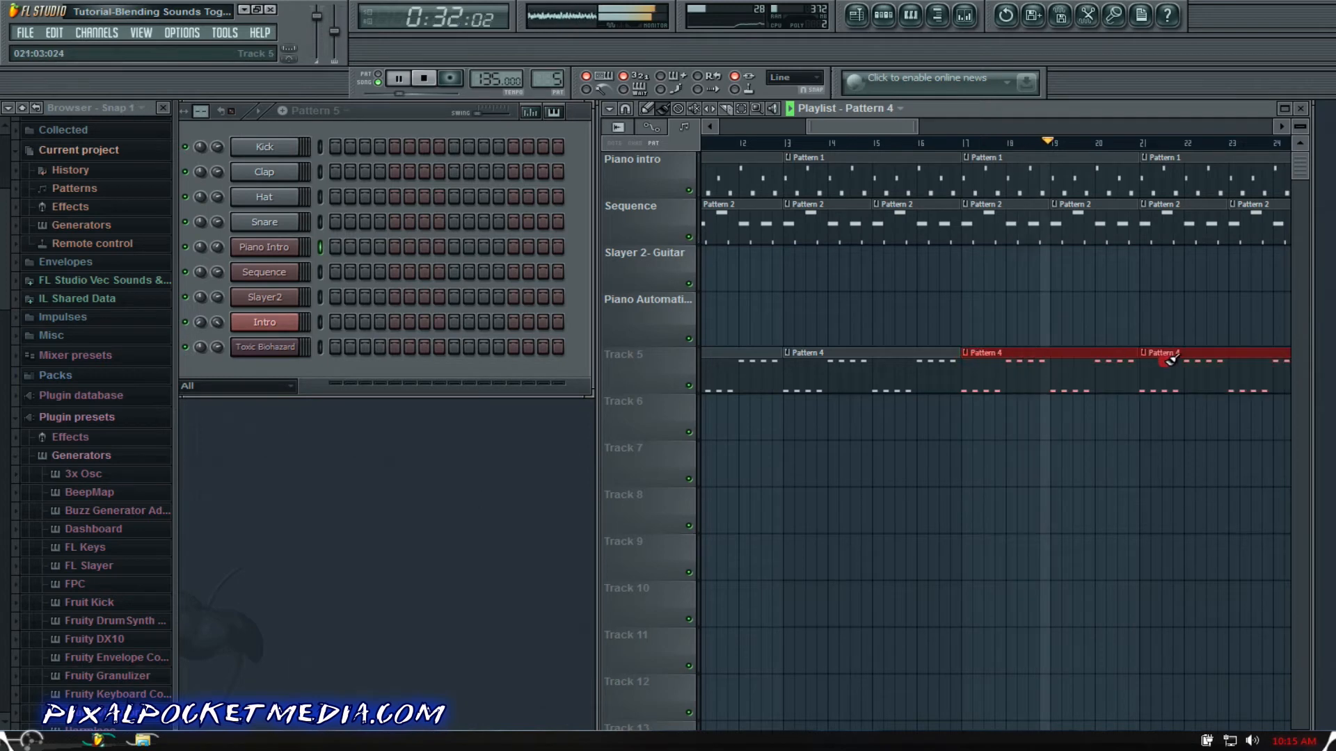
Step: Extend Track 5 with Pattern 4 clips at bars 25 and 29 while the song plays
left_click_drag(863, 125, 914, 131)
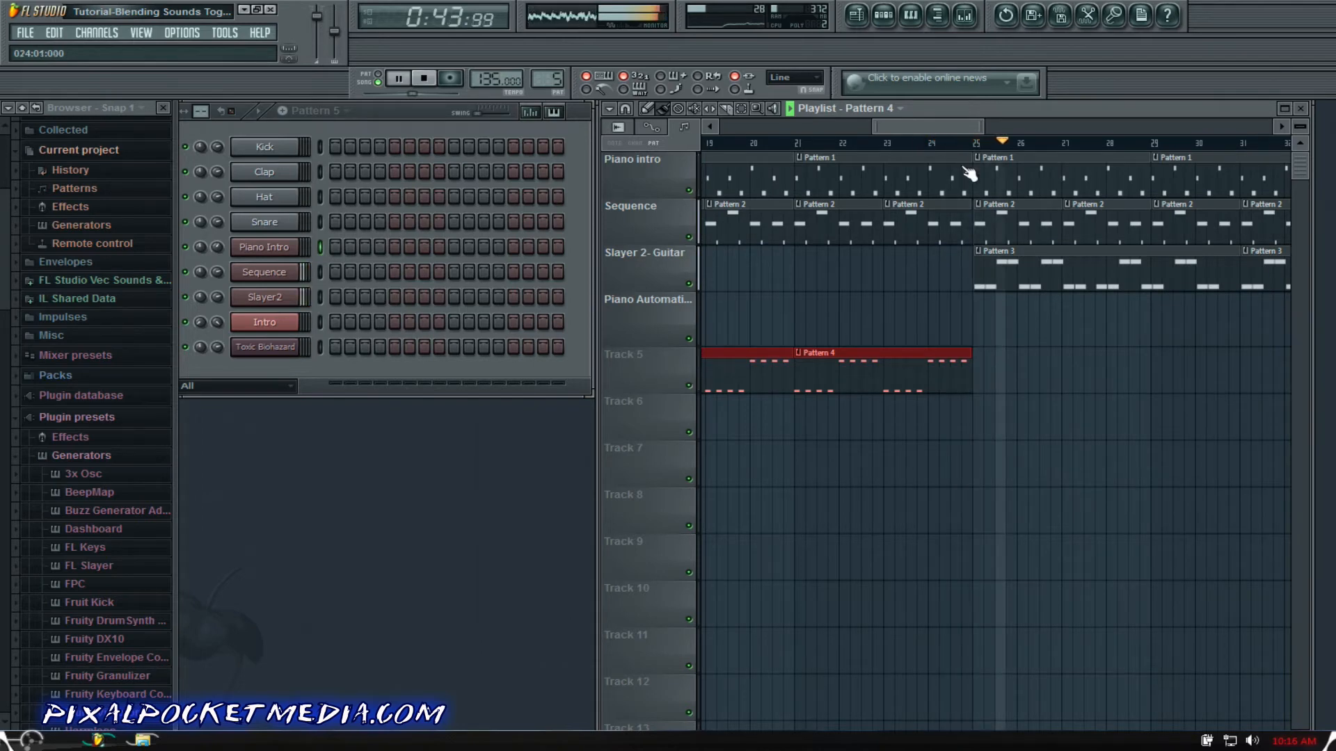
left_click(984, 351)
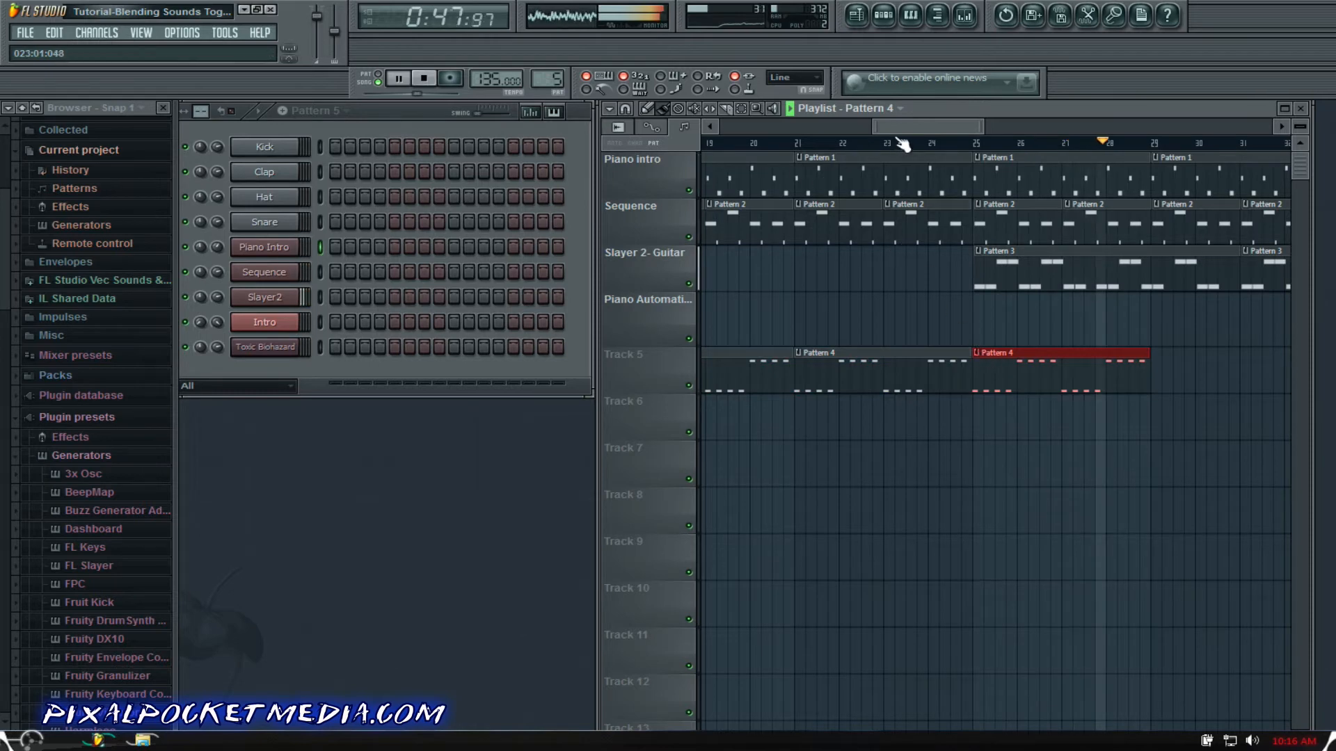
mouse_move(902, 137)
left_mouse_down()
mouse_move(921, 135)
mouse_move(804, 138)
mouse_move(924, 149)
left_mouse_up()
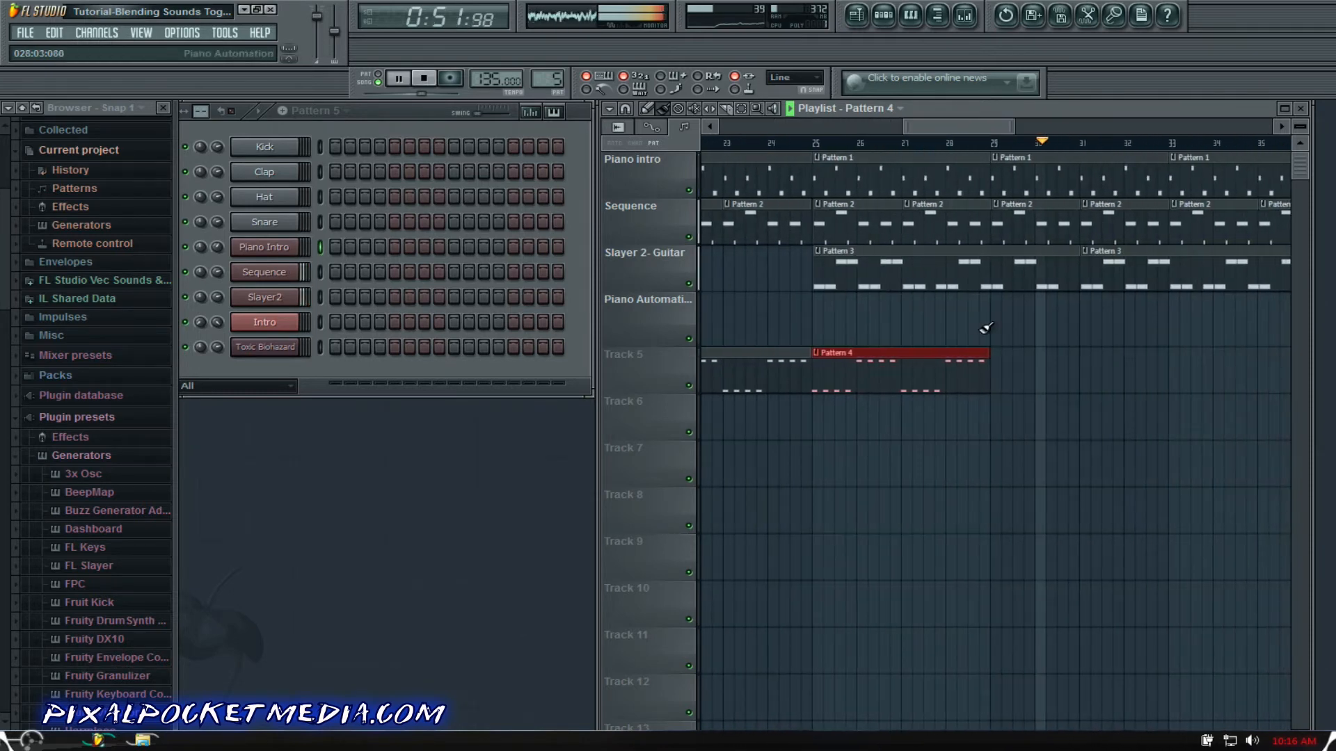
left_click(994, 359)
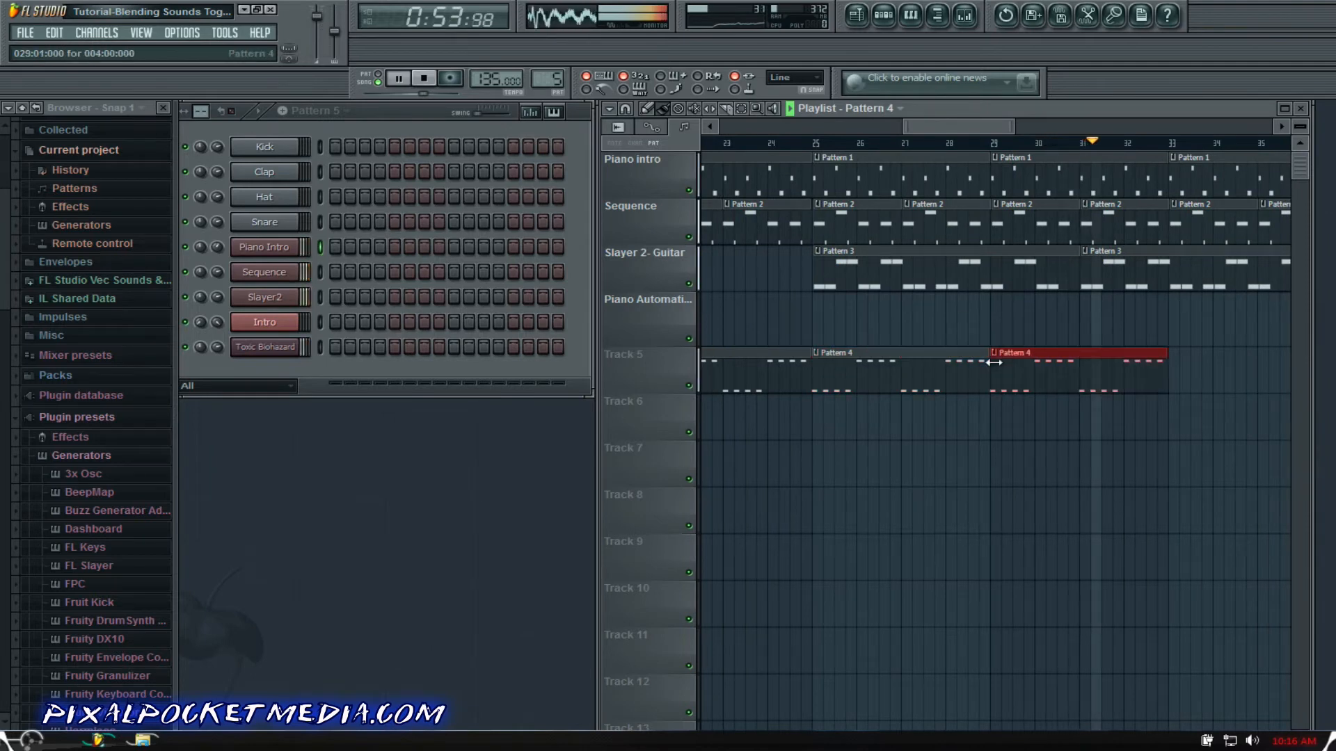
Step: Add Pattern 4 clips to Track 5 at bars 33 and 37, removing the misaligned clip just after bar 33
left_click(1183, 361)
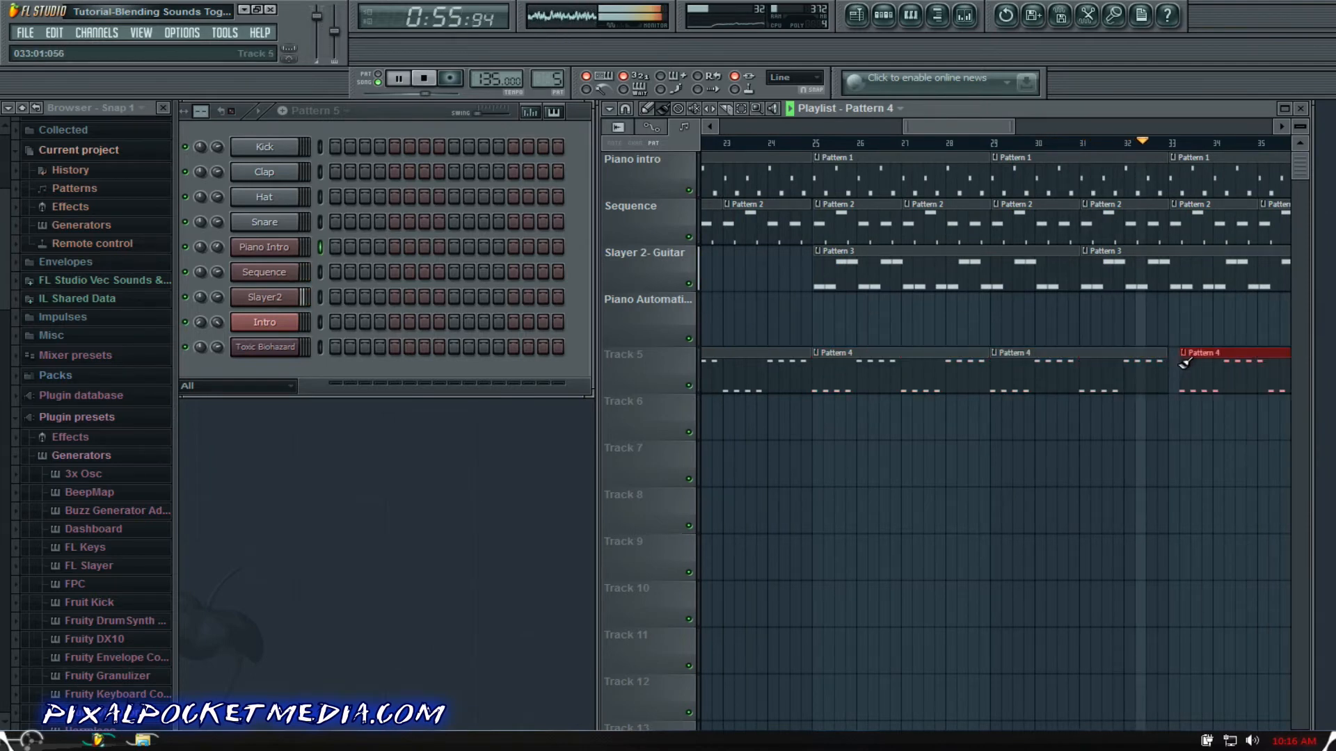
right_click(1193, 363)
left_click(1174, 363)
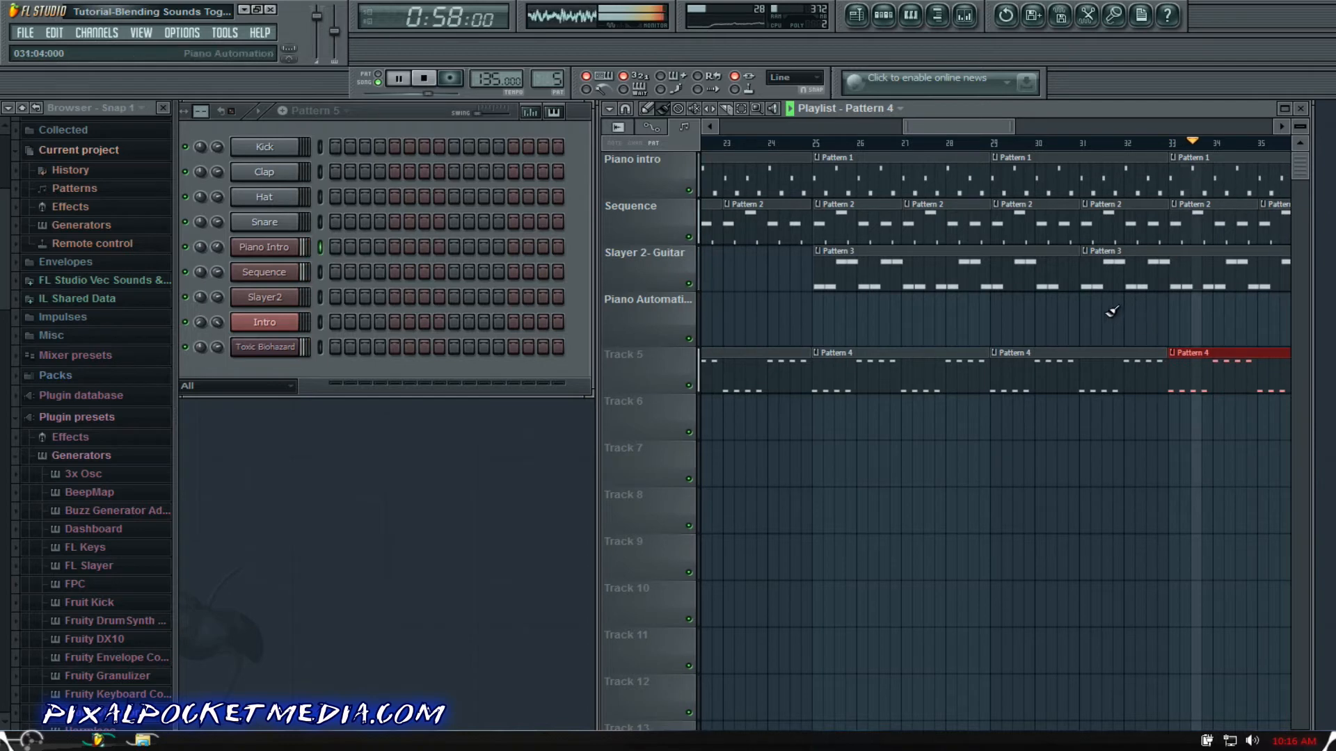
left_click_drag(952, 125, 986, 126)
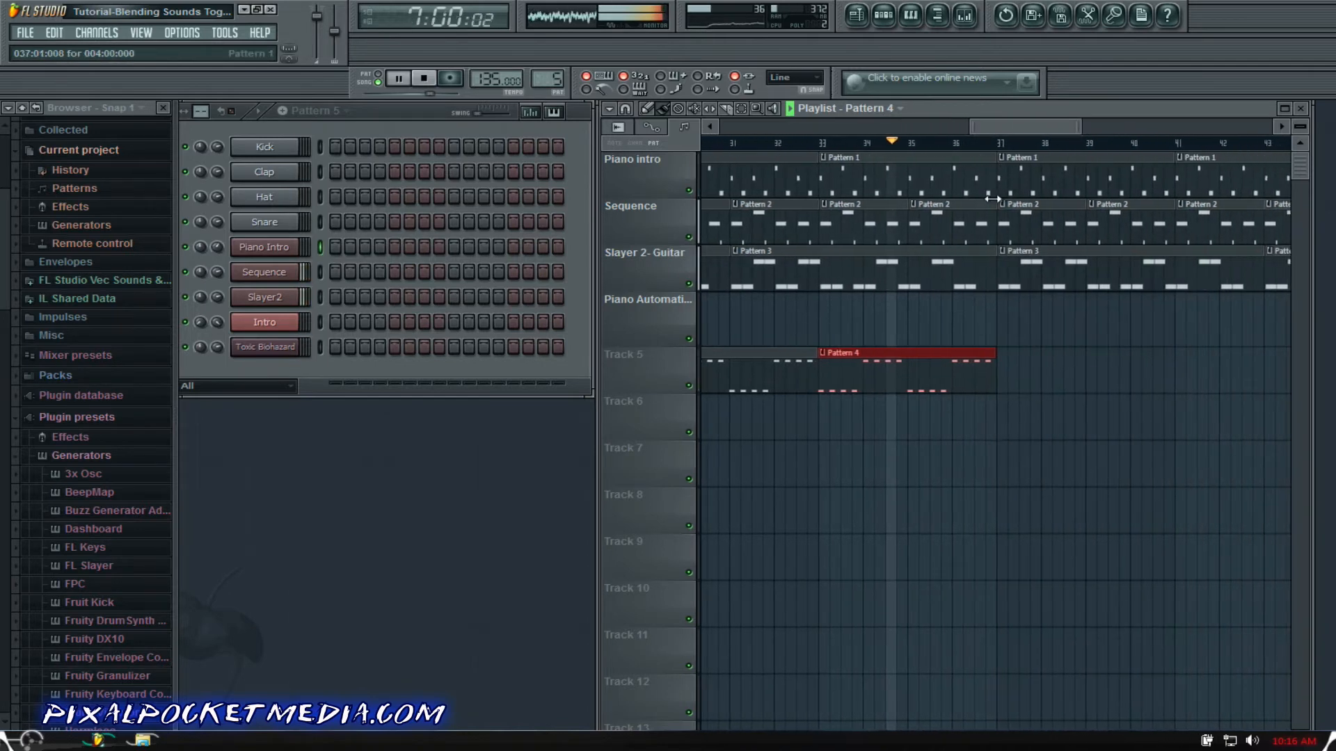
left_click(1007, 362)
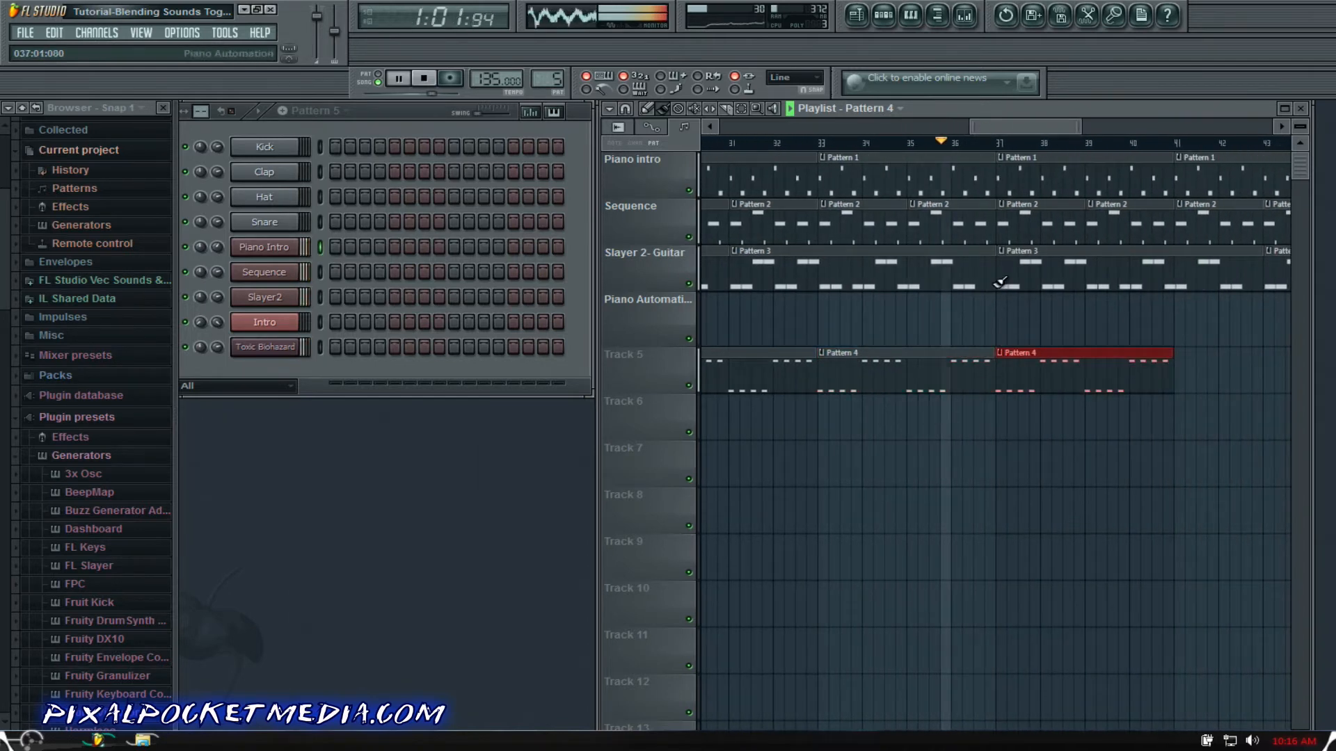
Step: Fill the end of Track 5 with Pattern 4 clips at bars 41 and 45, and stop the song
left_click_drag(1005, 126, 1059, 132)
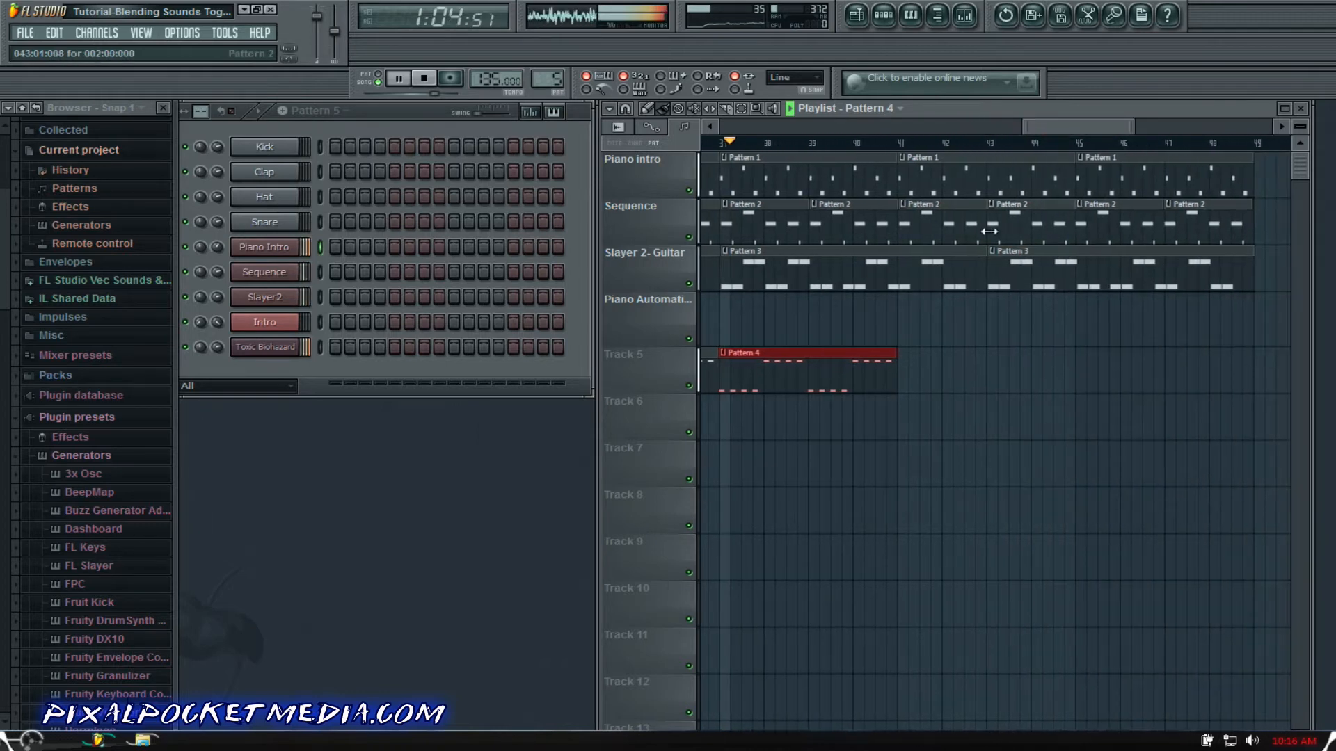
left_click(908, 364)
left_click(1078, 365)
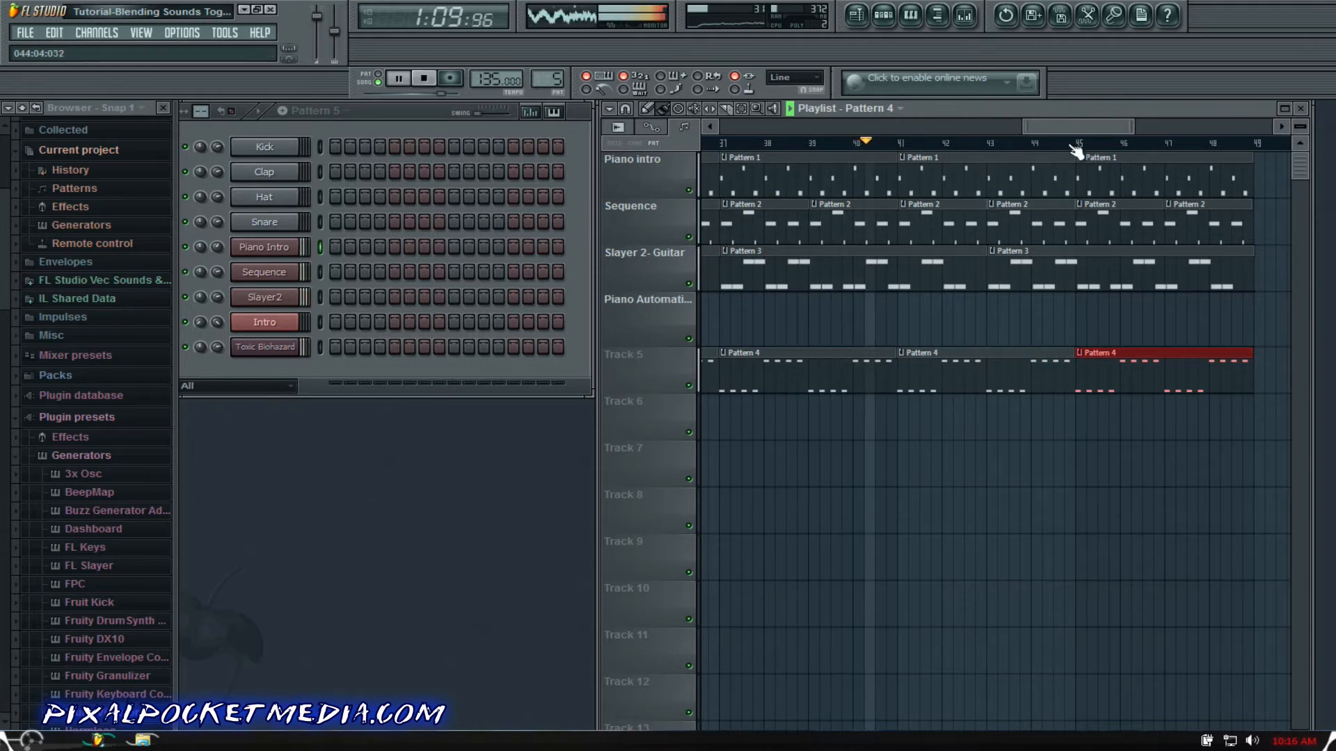
left_click_drag(1043, 124, 779, 137)
key("space")
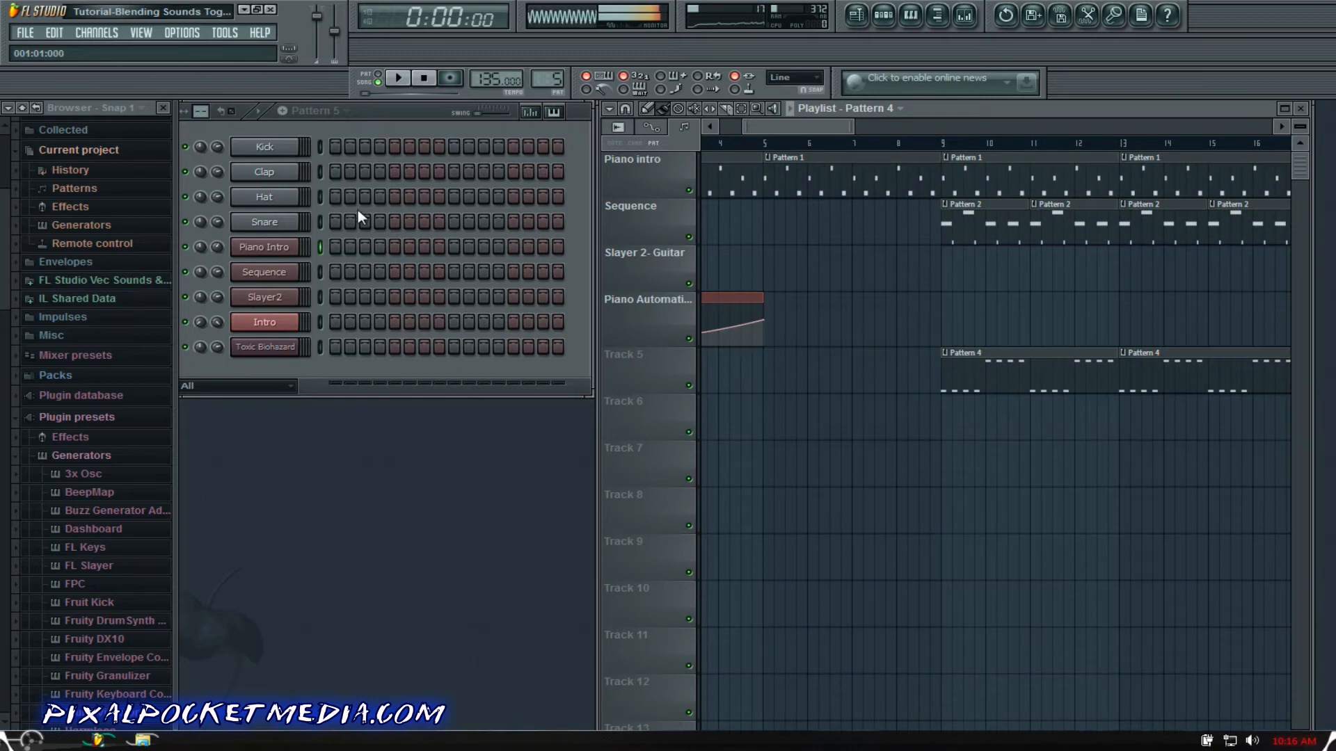
Step: Switch to Pattern 4, open the Toxic Biohazard channel's plugin, and set playback to pattern mode
scroll(547, 79, "down", 2)
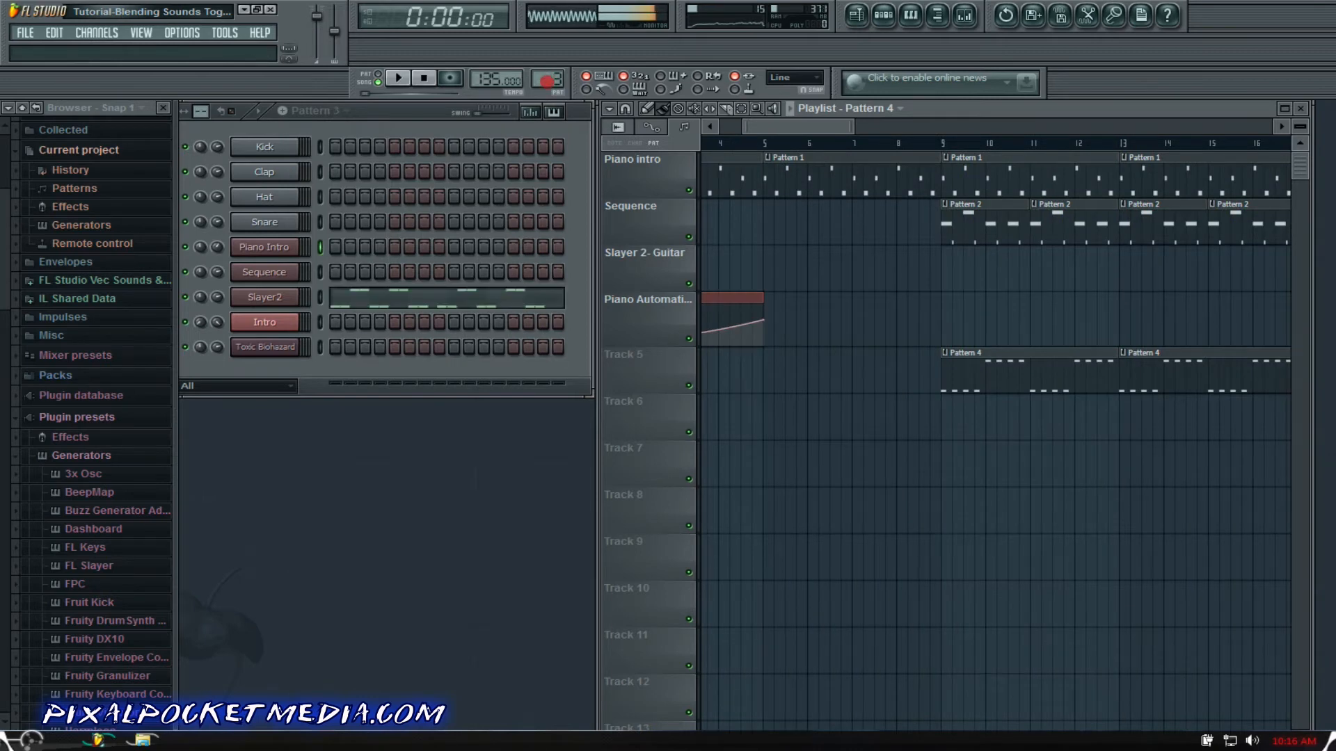
scroll(549, 80, "up", 1)
left_click(274, 348)
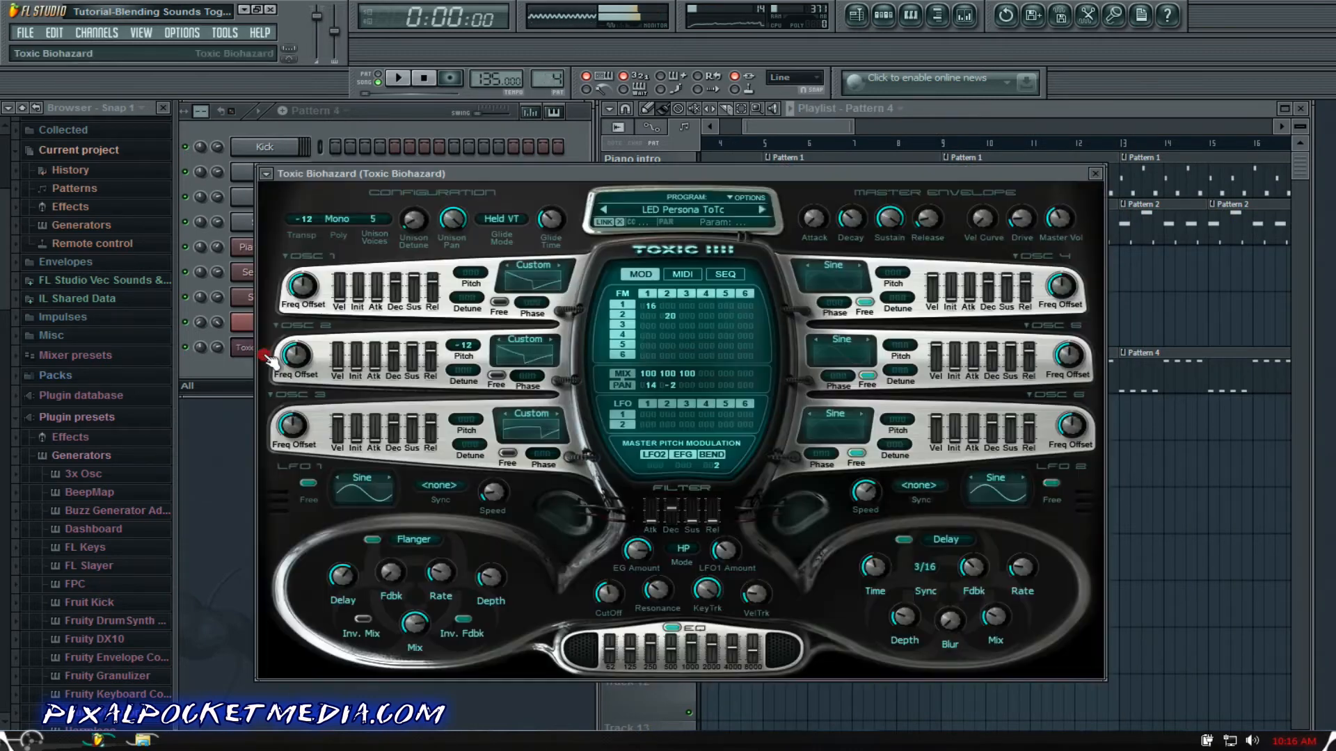
left_click(376, 76)
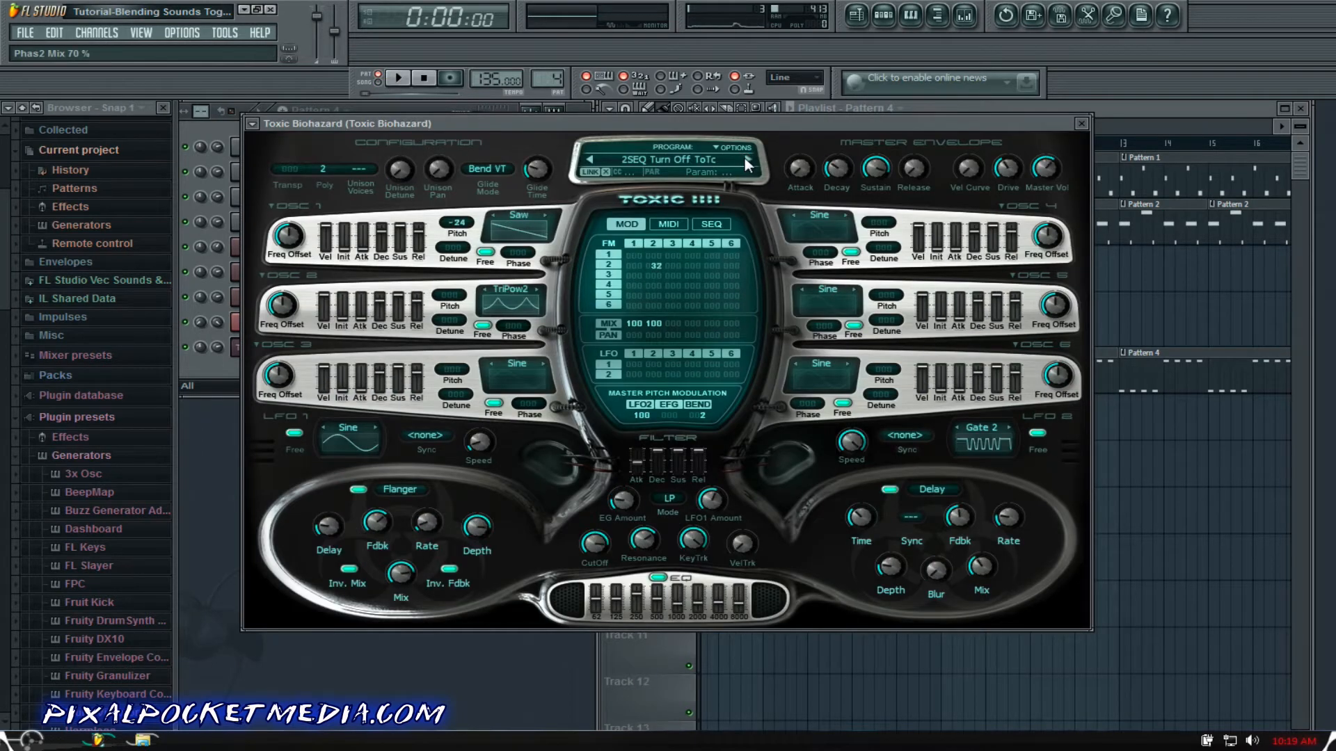
Step: Audition the Toxic Biohazard presets from 8SEQ Criminal Intent to 8SEQ On Display with Pattern 4 playing, and stop playback
left_click(746, 160)
key("space")
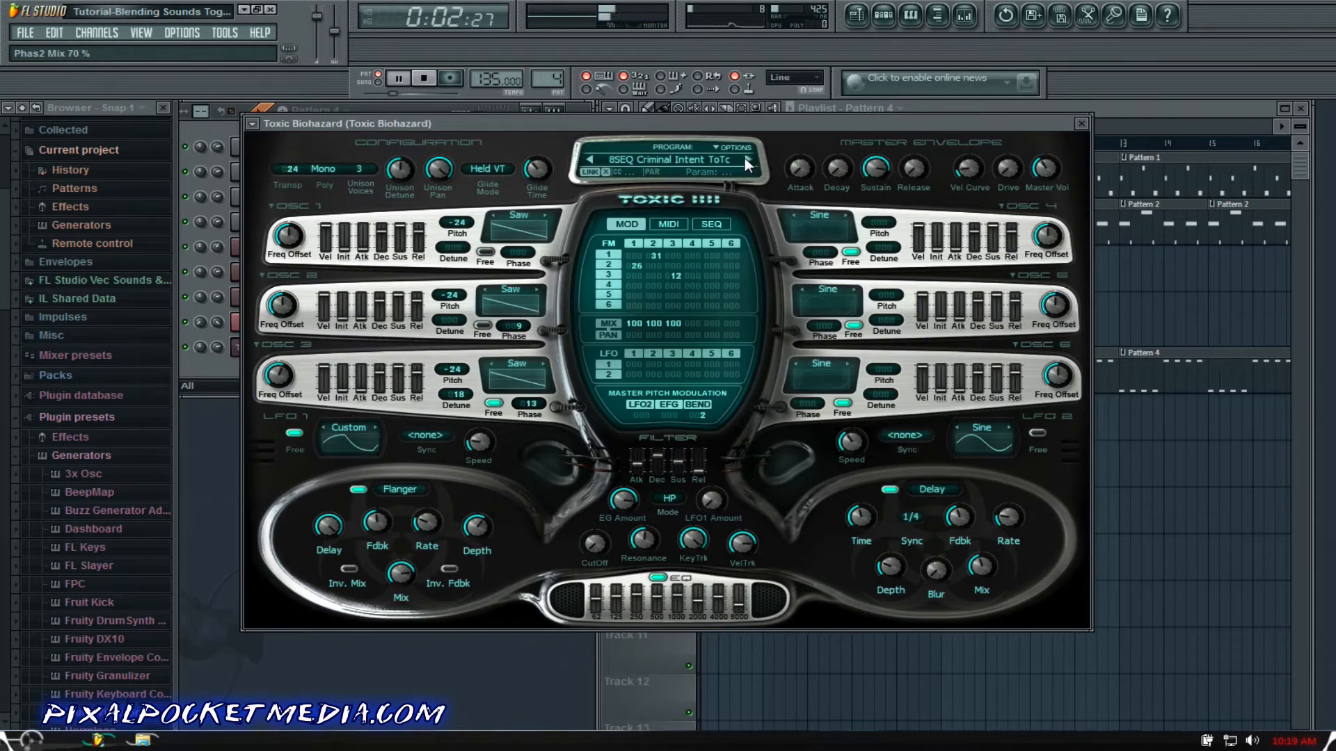
left_click(744, 158)
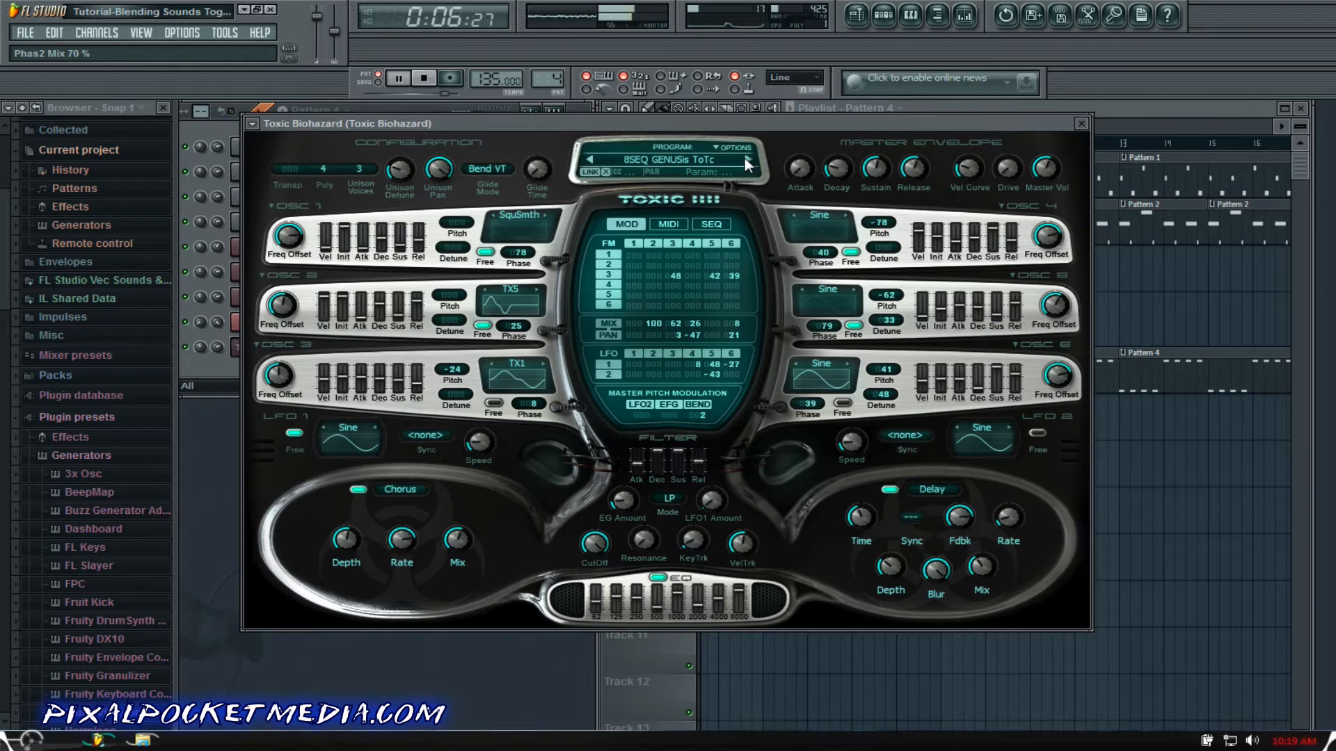
left_click(745, 157)
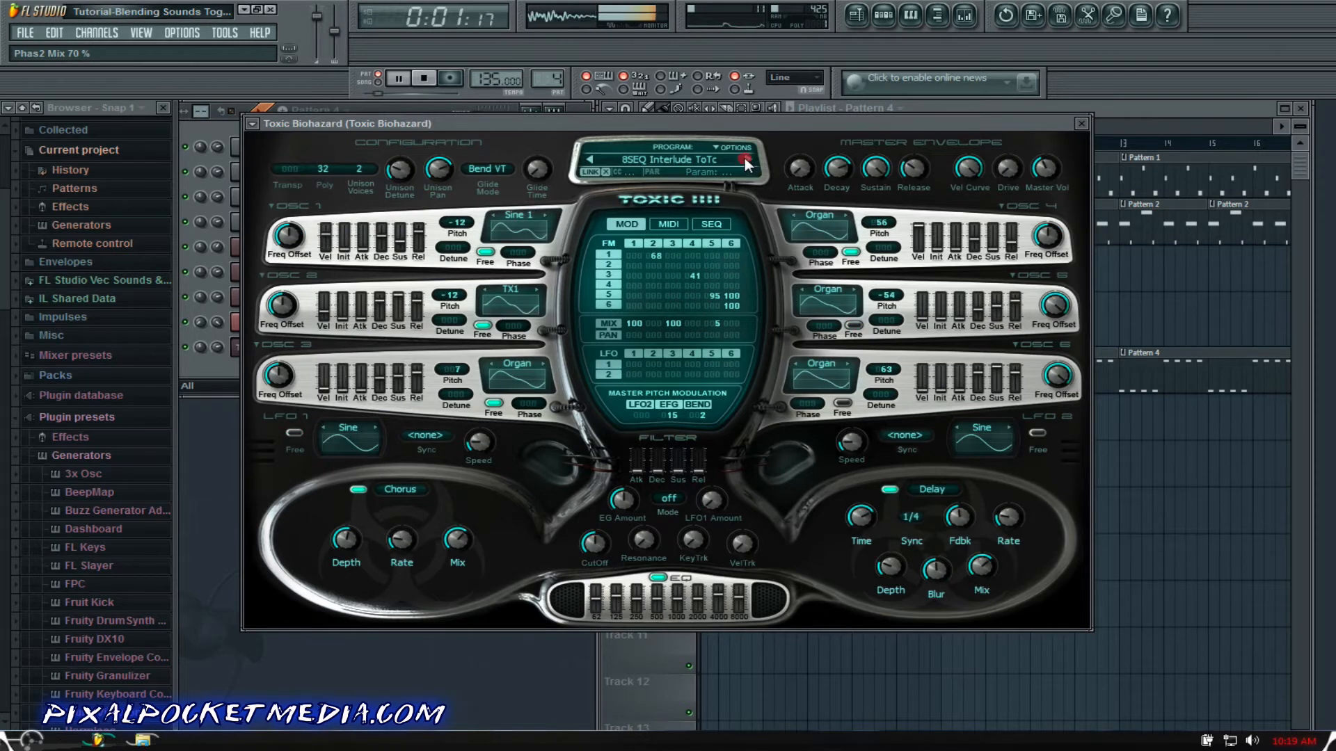
left_click(745, 157)
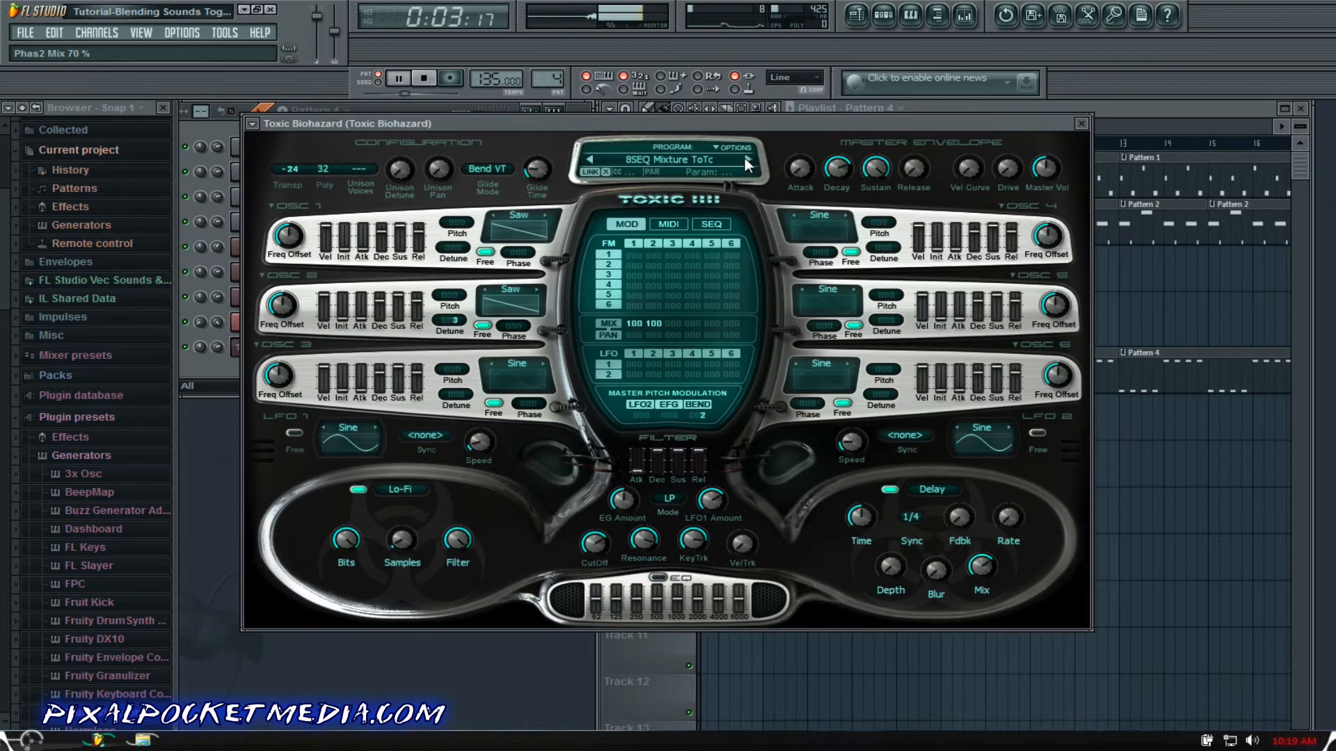
left_click(745, 157)
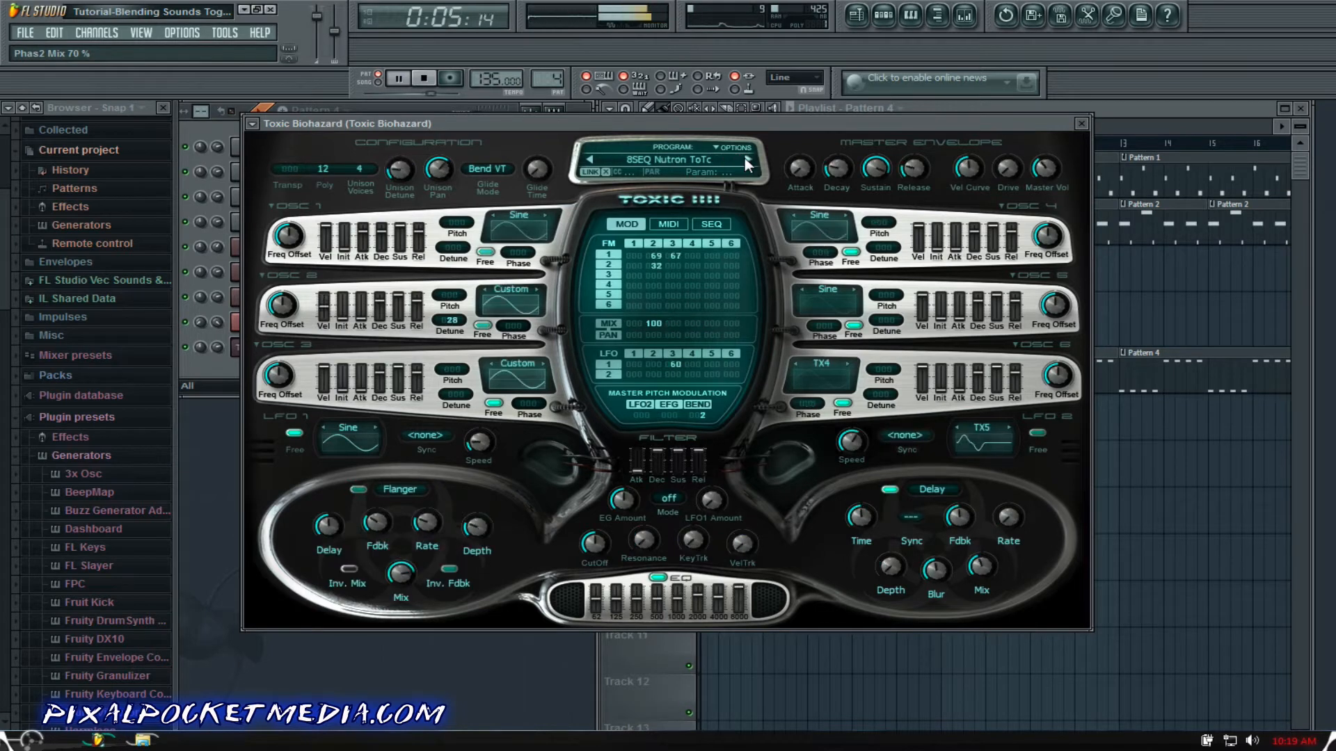
left_click(744, 157)
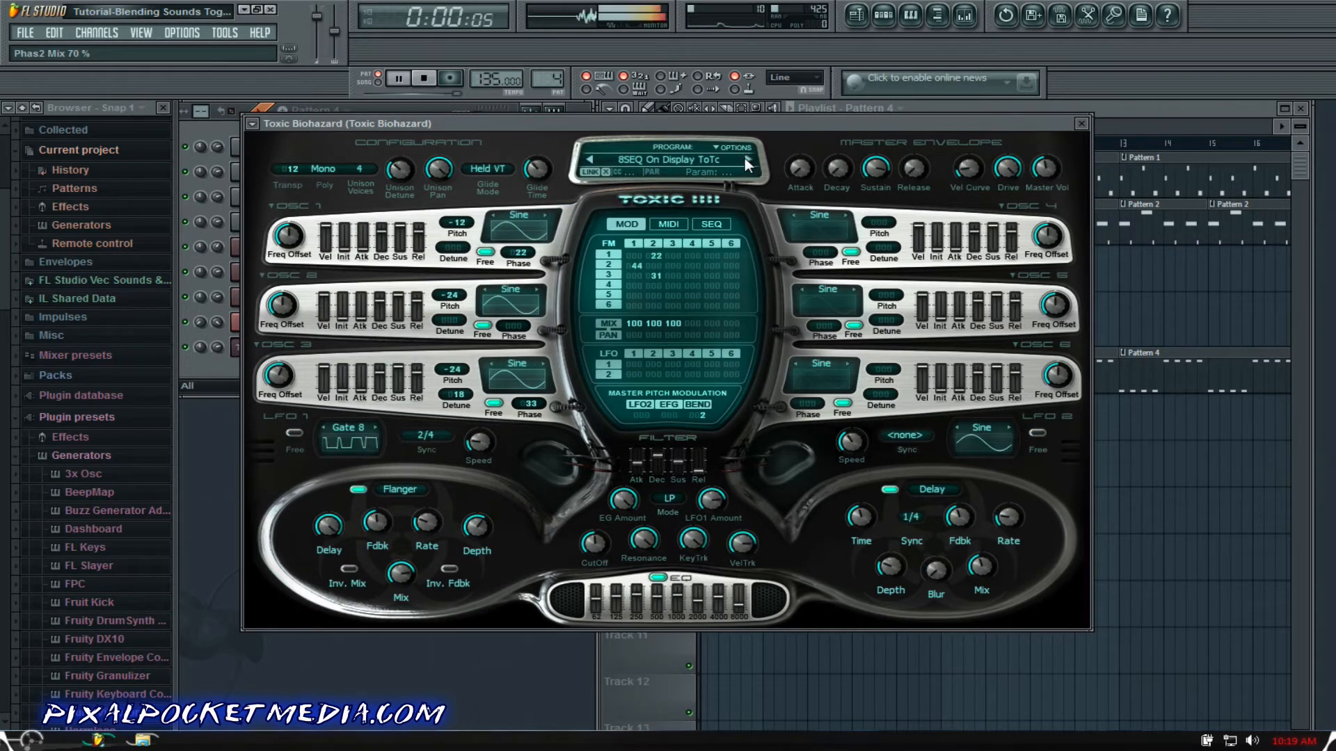
key("space")
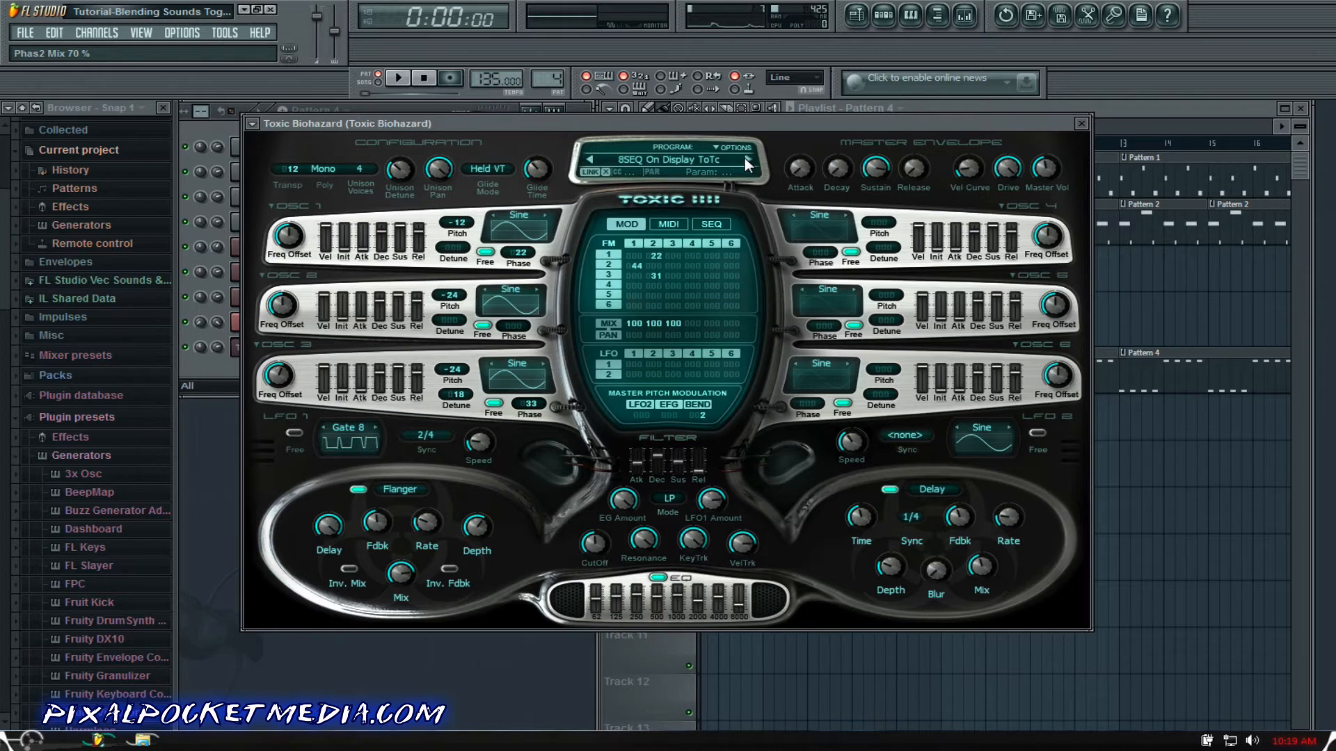
Step: Play Pattern 4 and audition the Toxic Biohazard presets from 8SEQ On The ETAC to ATM WindTunnel
left_click(745, 157)
key("space")
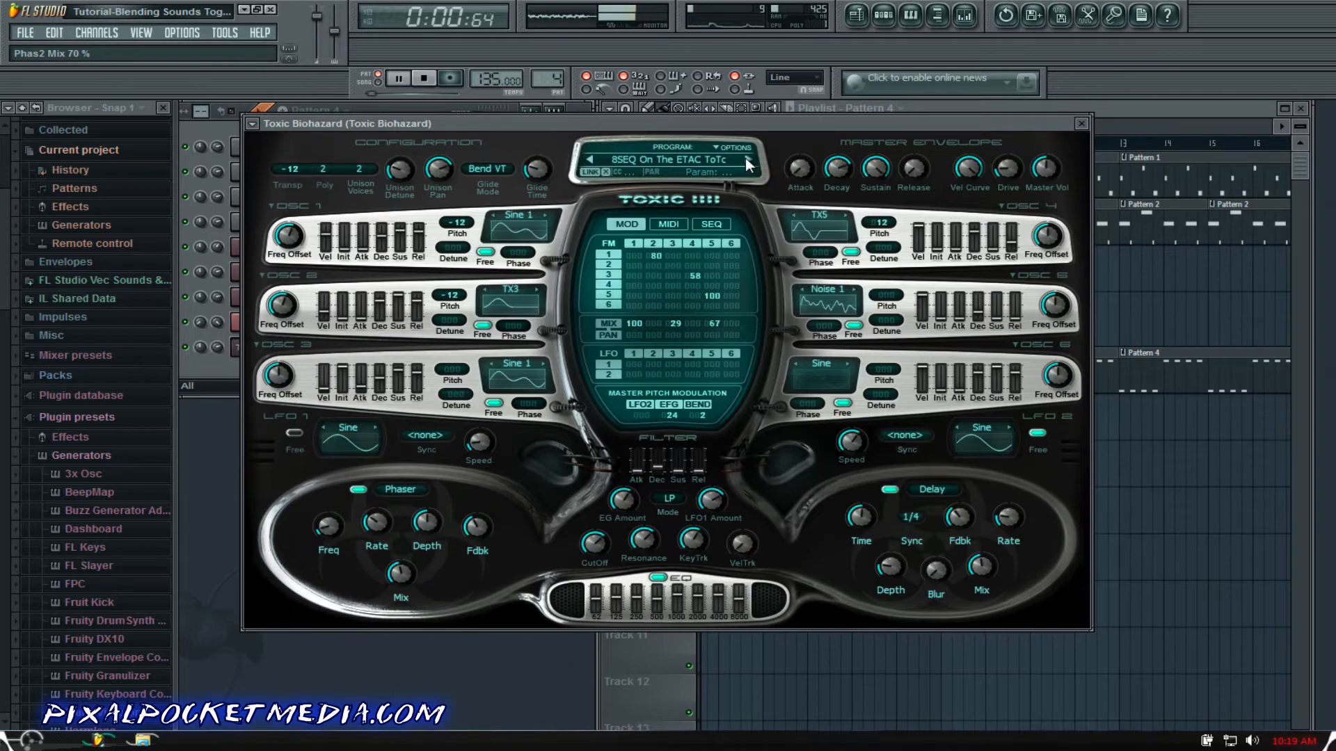
left_click(745, 157)
left_click(746, 157)
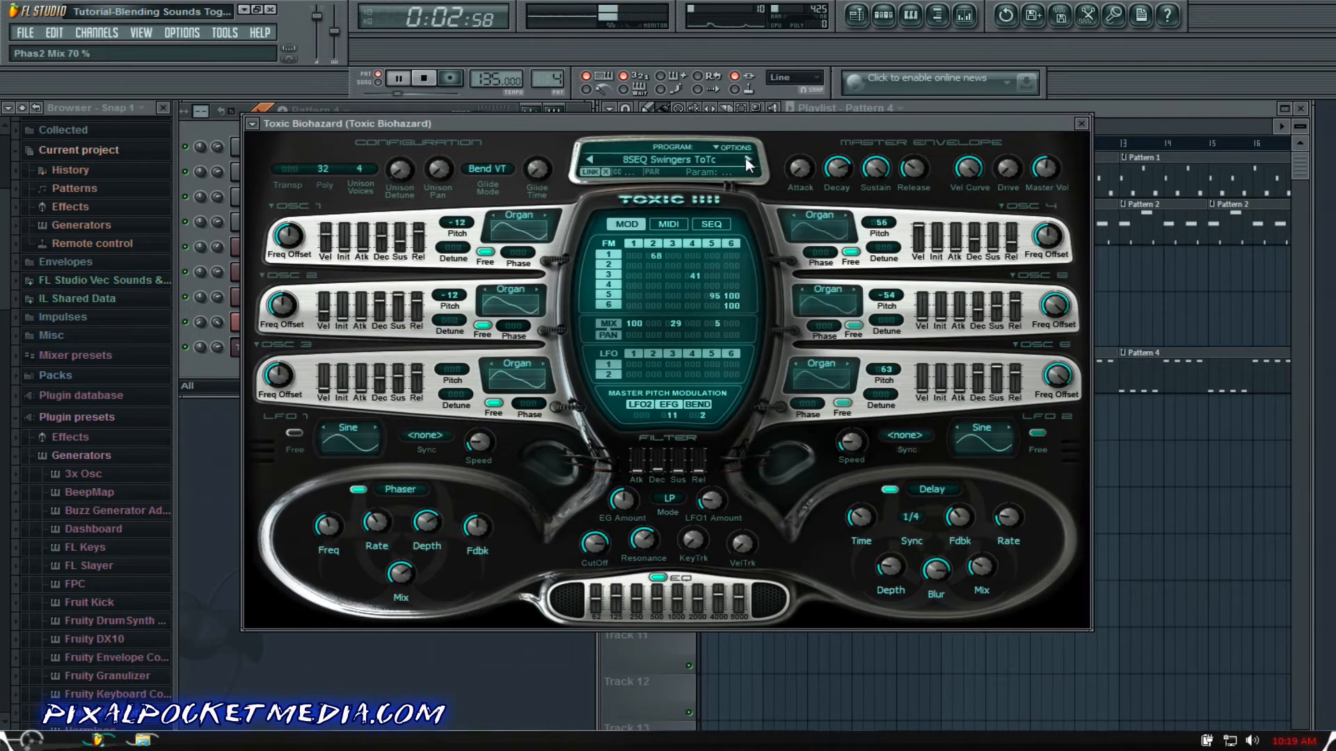
left_click(745, 157)
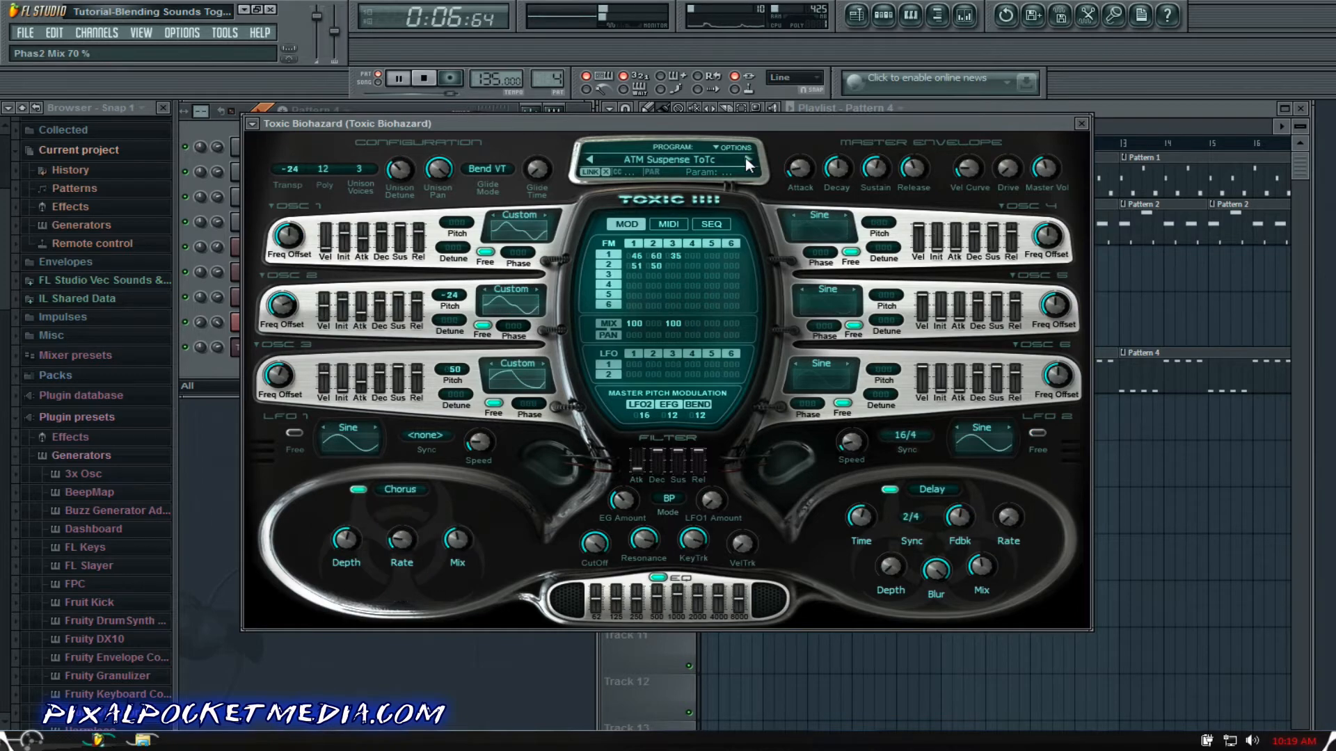
left_click(745, 157)
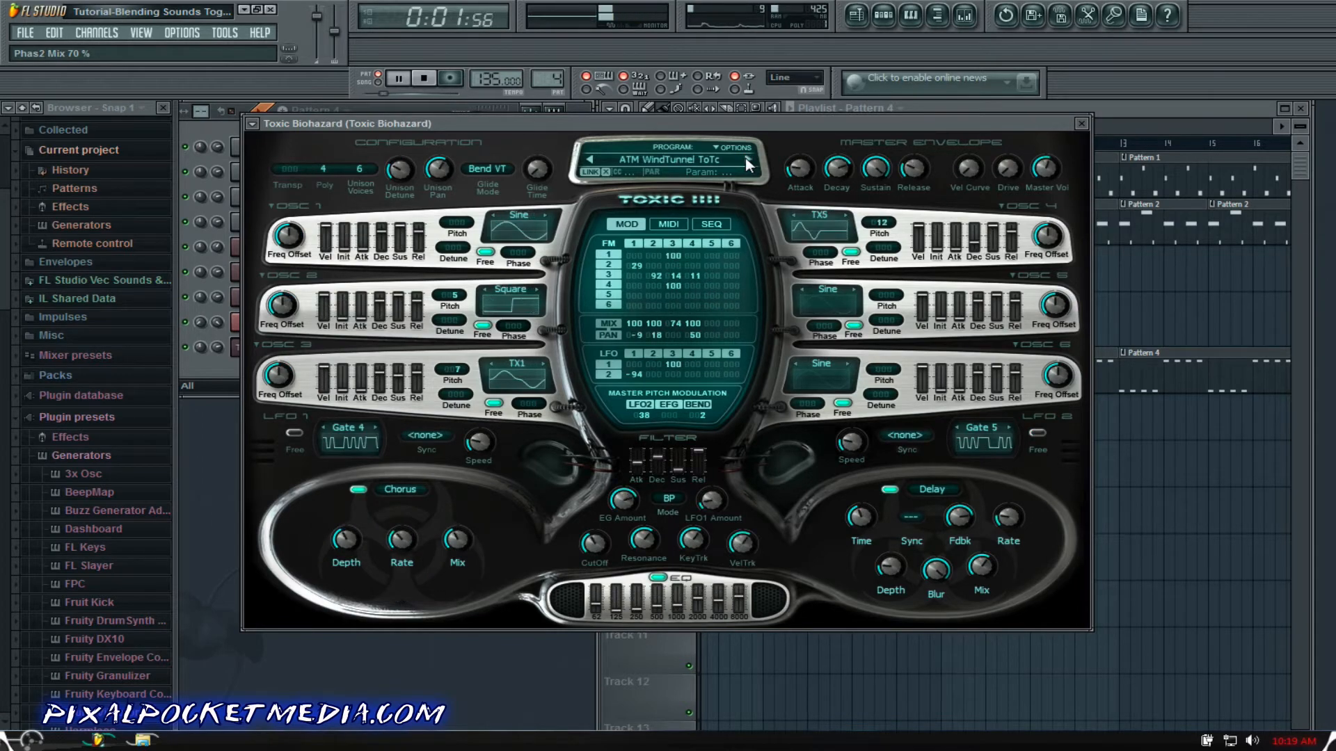
Step: Audition the Toxic Biohazard bass presets from BAS Africana to BAS Voyager with Pattern 4 playing
left_click(745, 158)
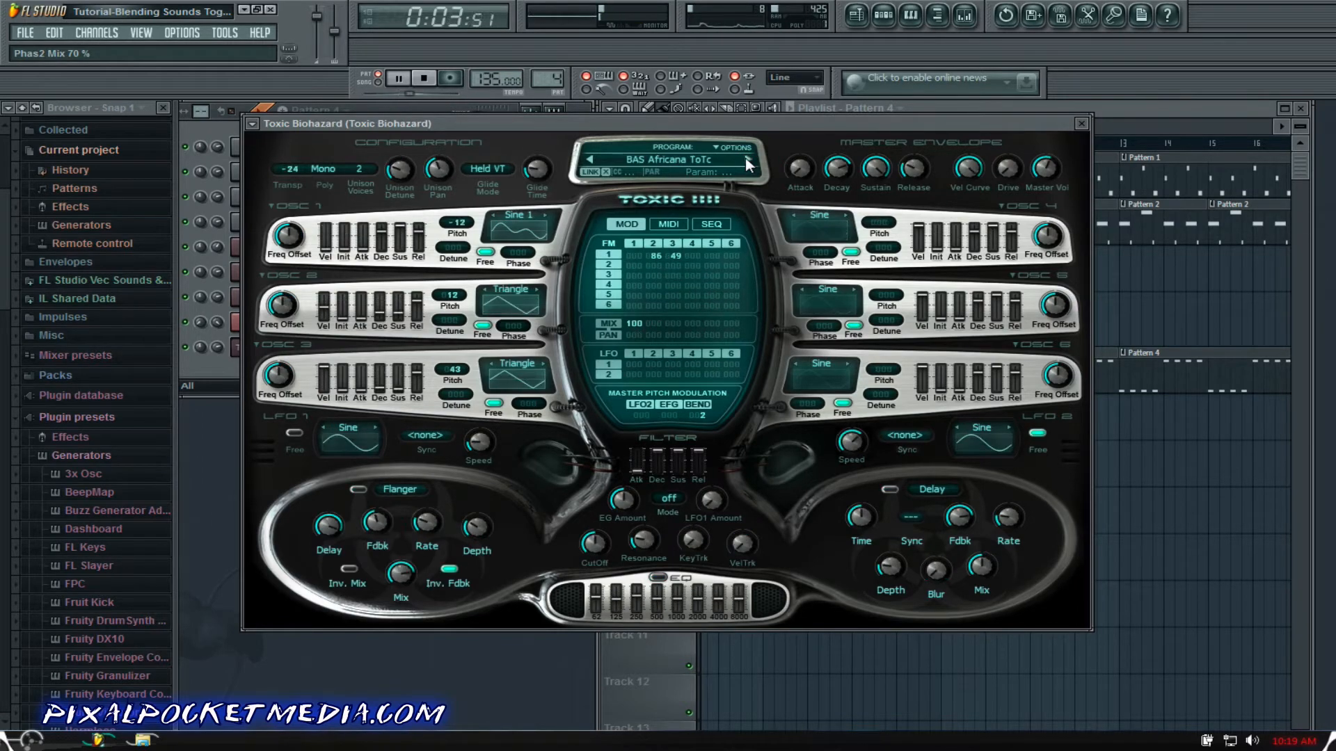
left_click(745, 158)
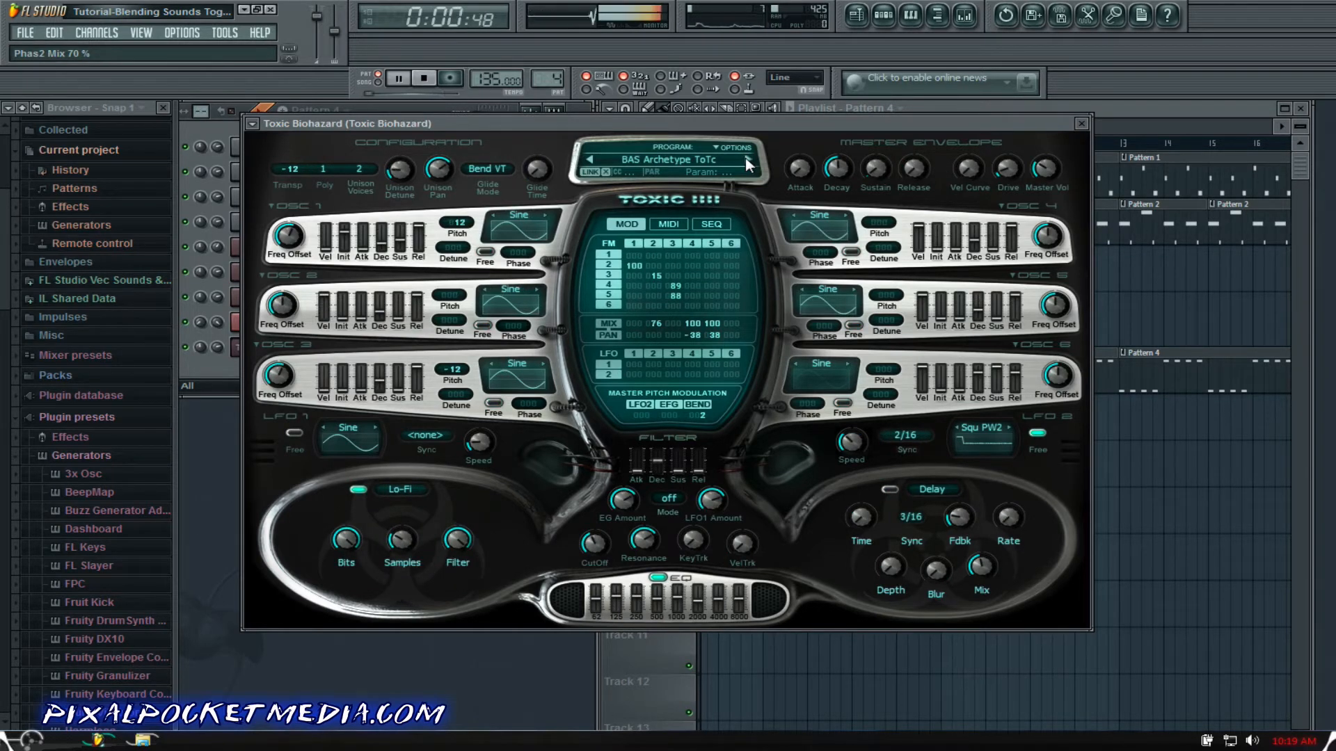
left_click(746, 157)
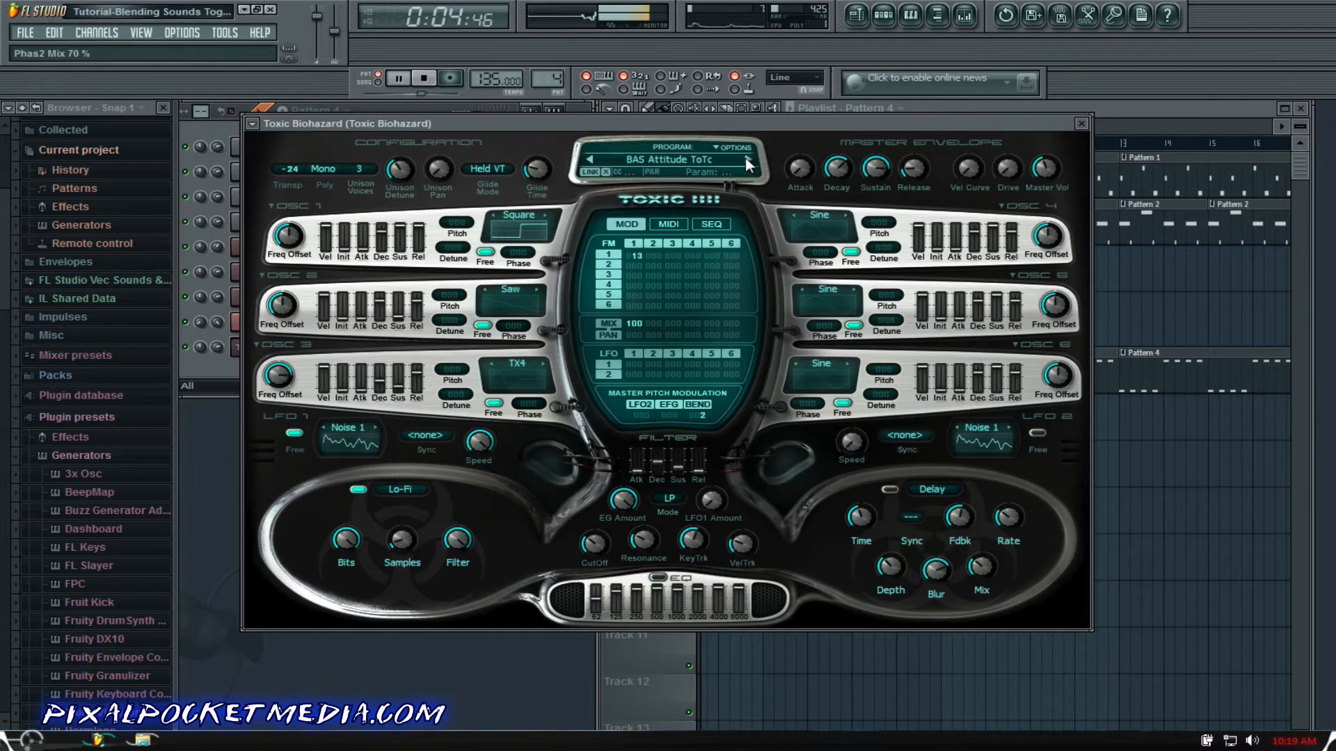
left_click(746, 157)
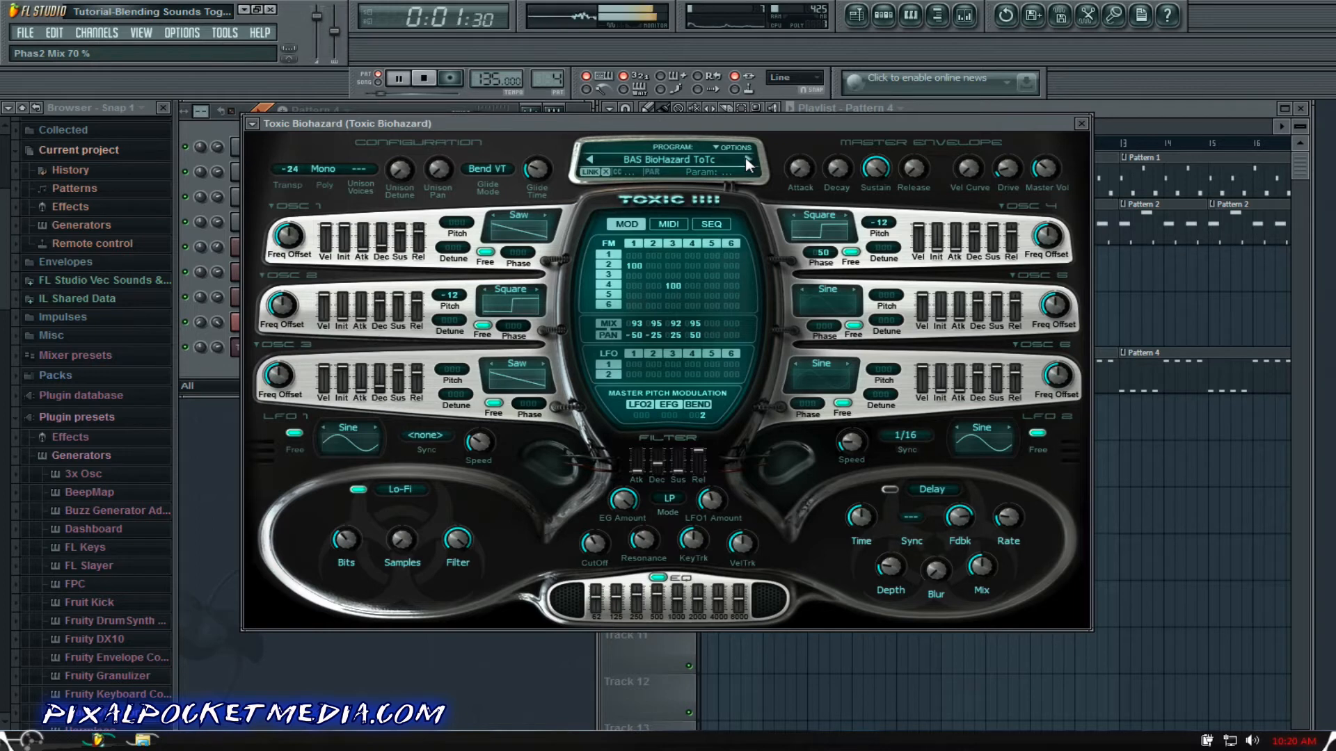
left_click(745, 159)
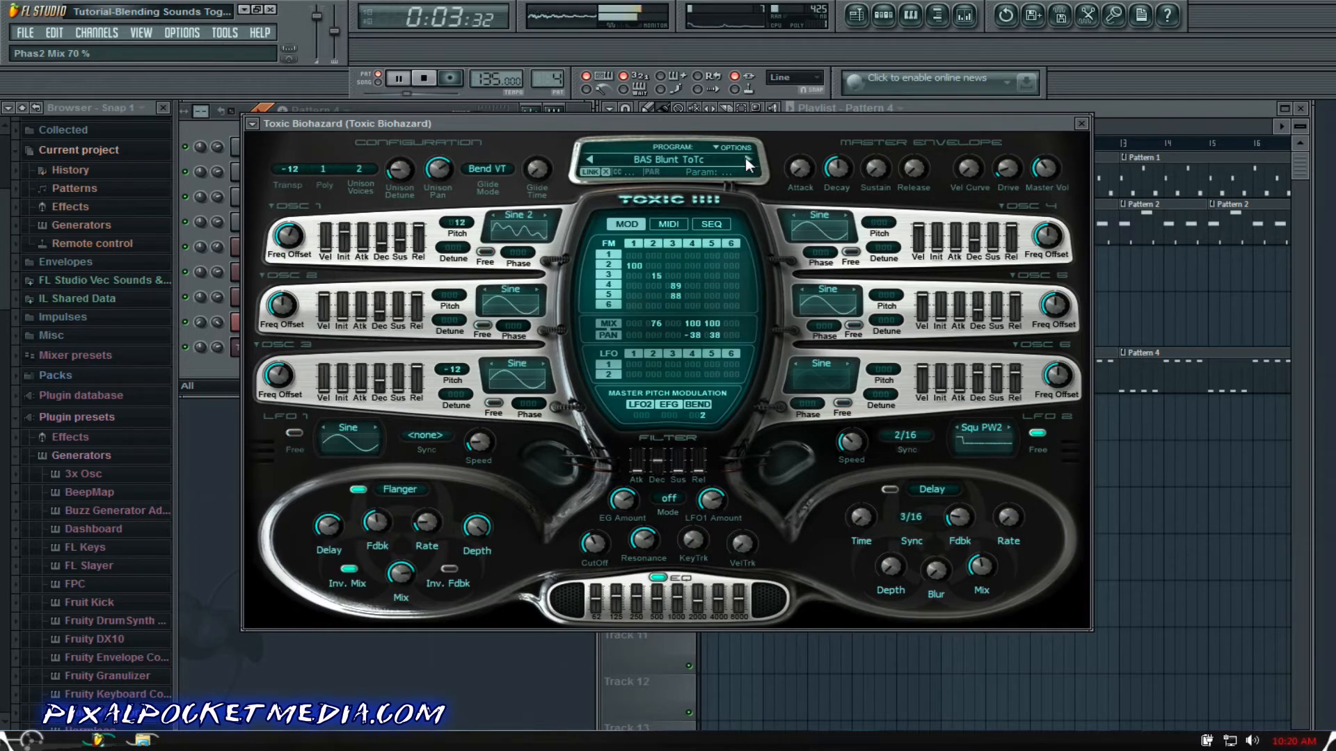
left_click(746, 159)
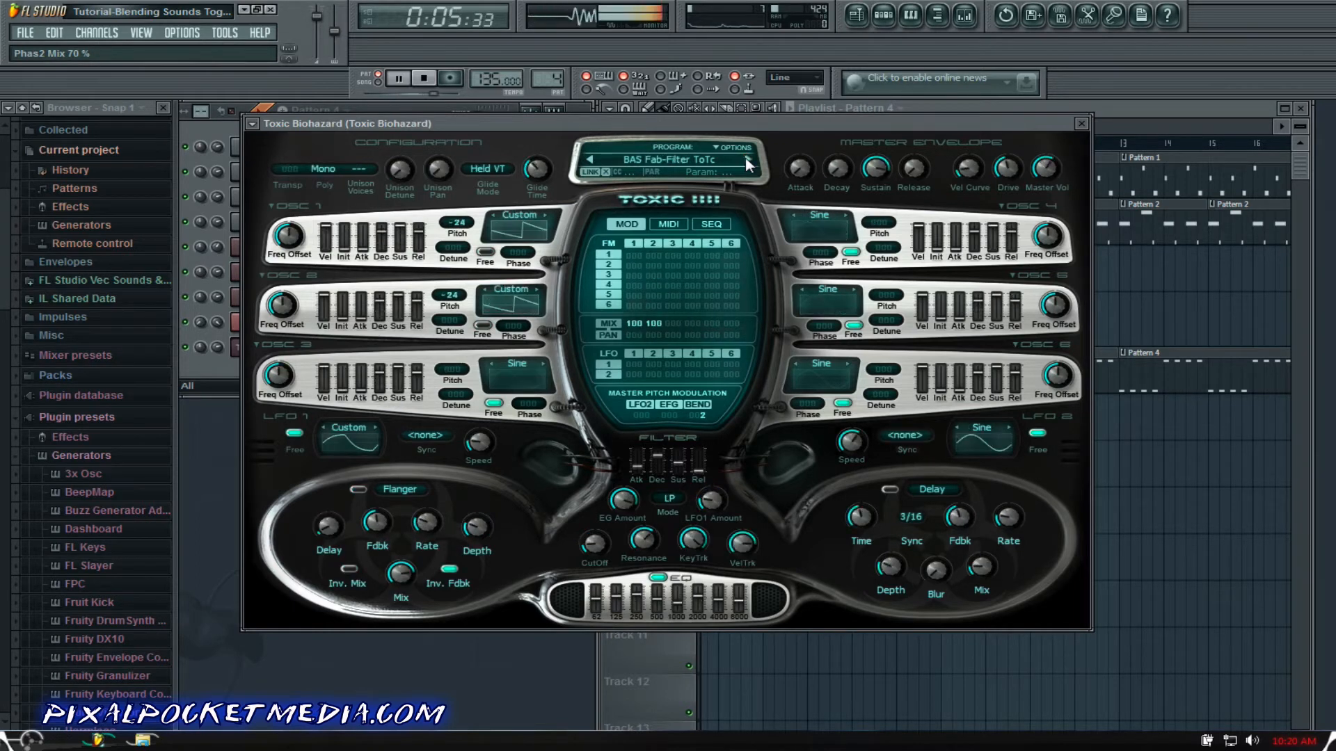
left_click(745, 159)
left_click(745, 159)
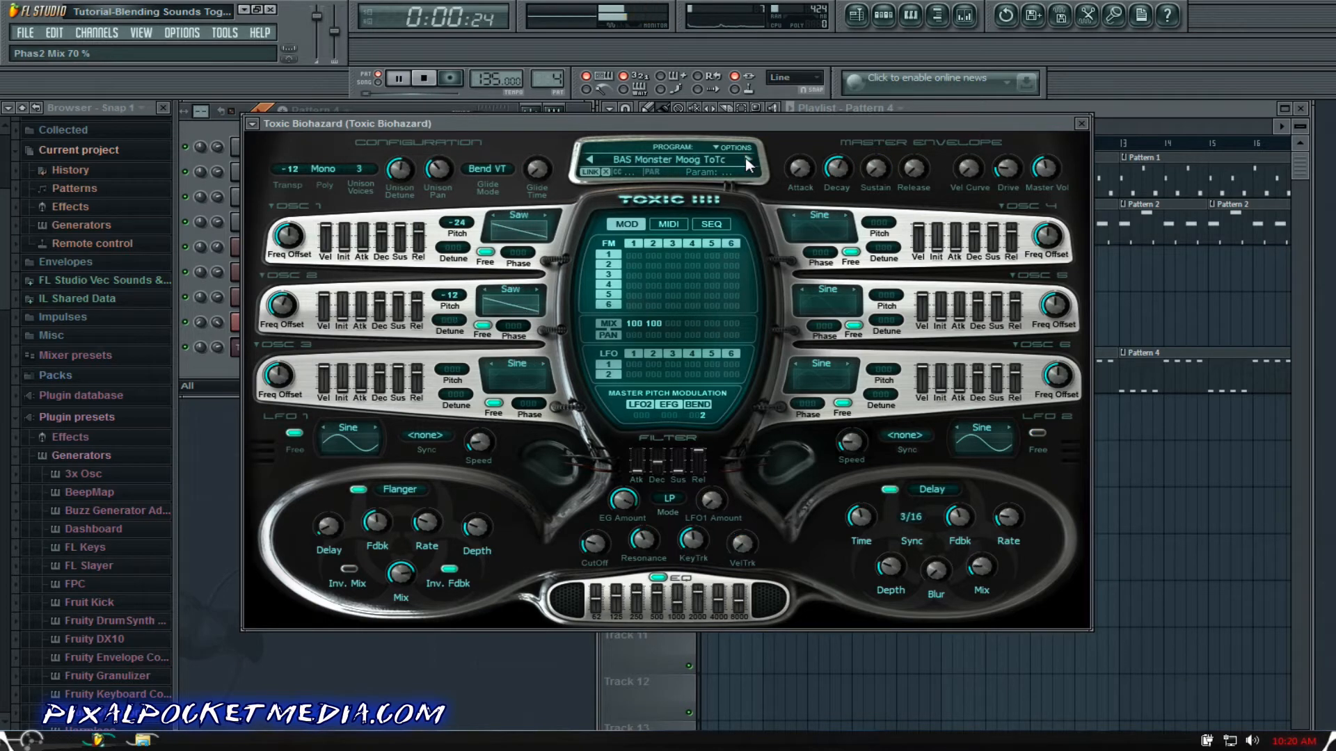
left_click(745, 158)
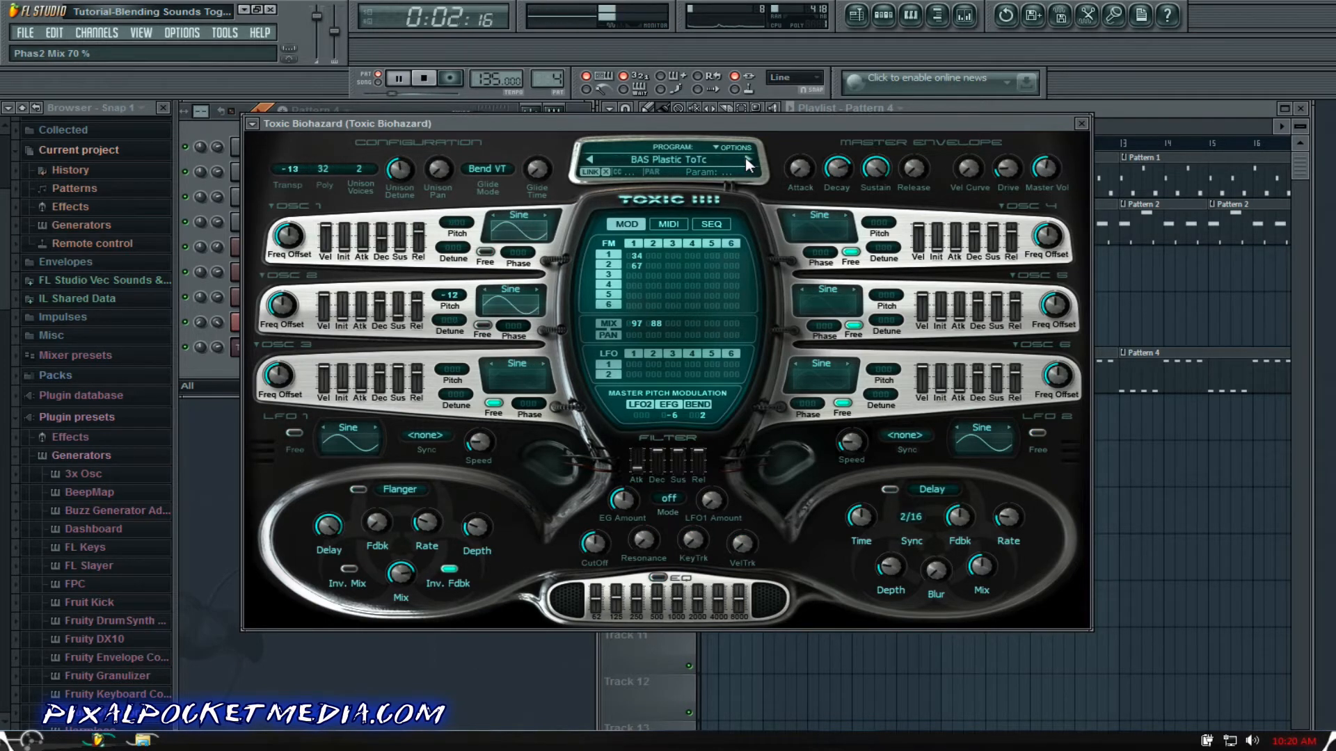
left_click(745, 159)
left_click(745, 159)
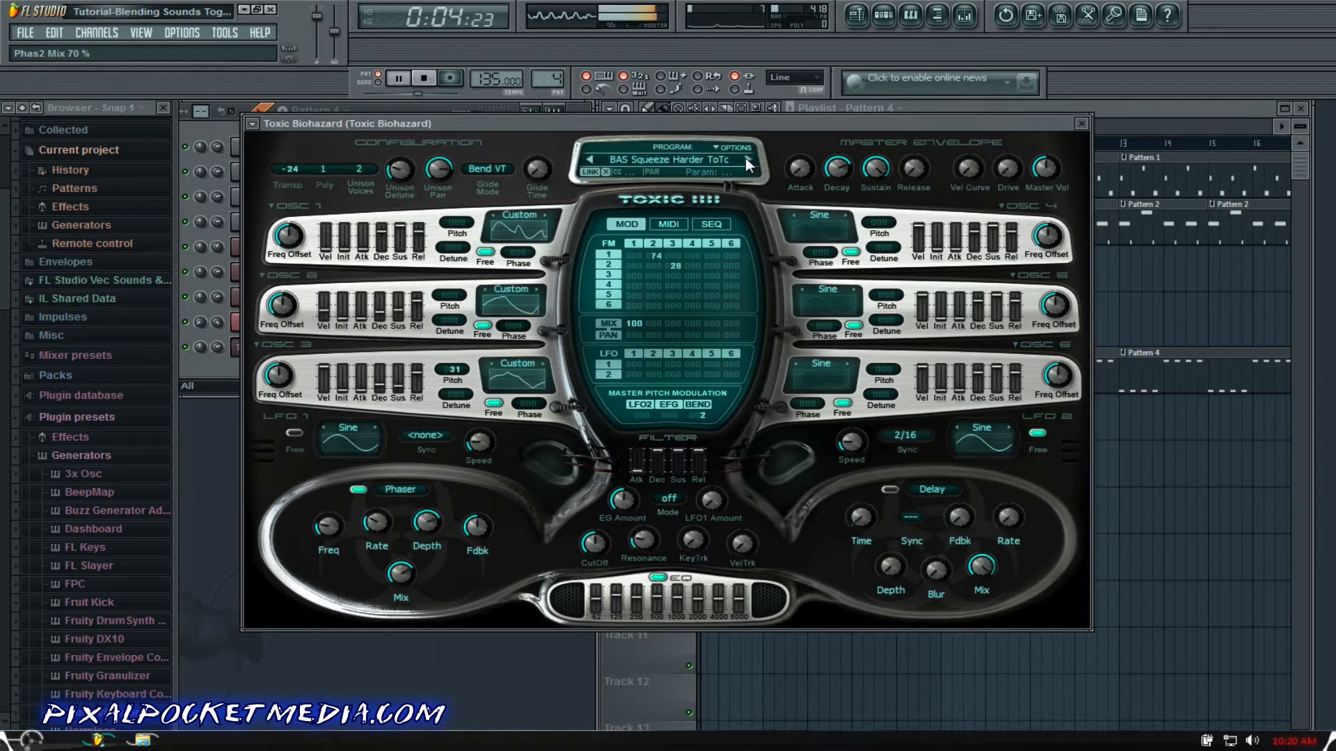
left_click(746, 159)
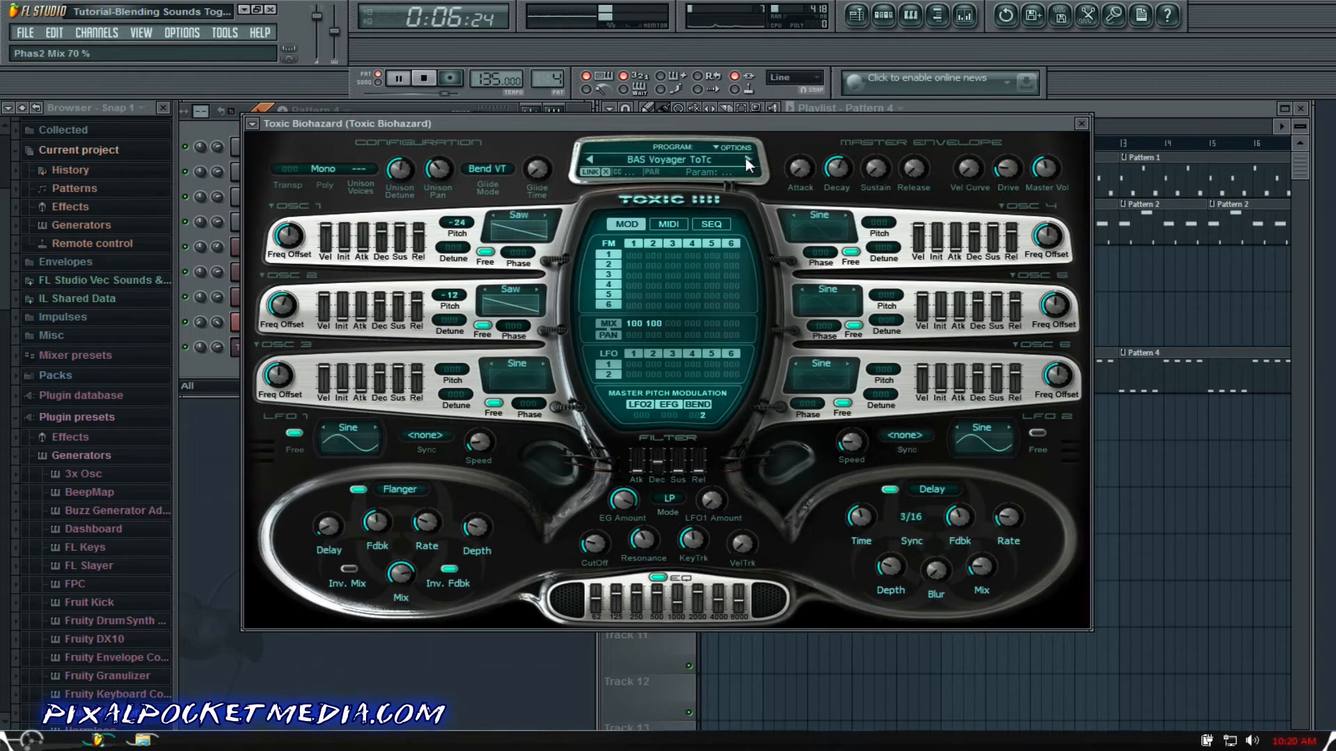
Step: Audition the presets from Iron Piano to KBD TarnceArp, and return through KBD Shtick to KBD Sequence Me
left_click(745, 159)
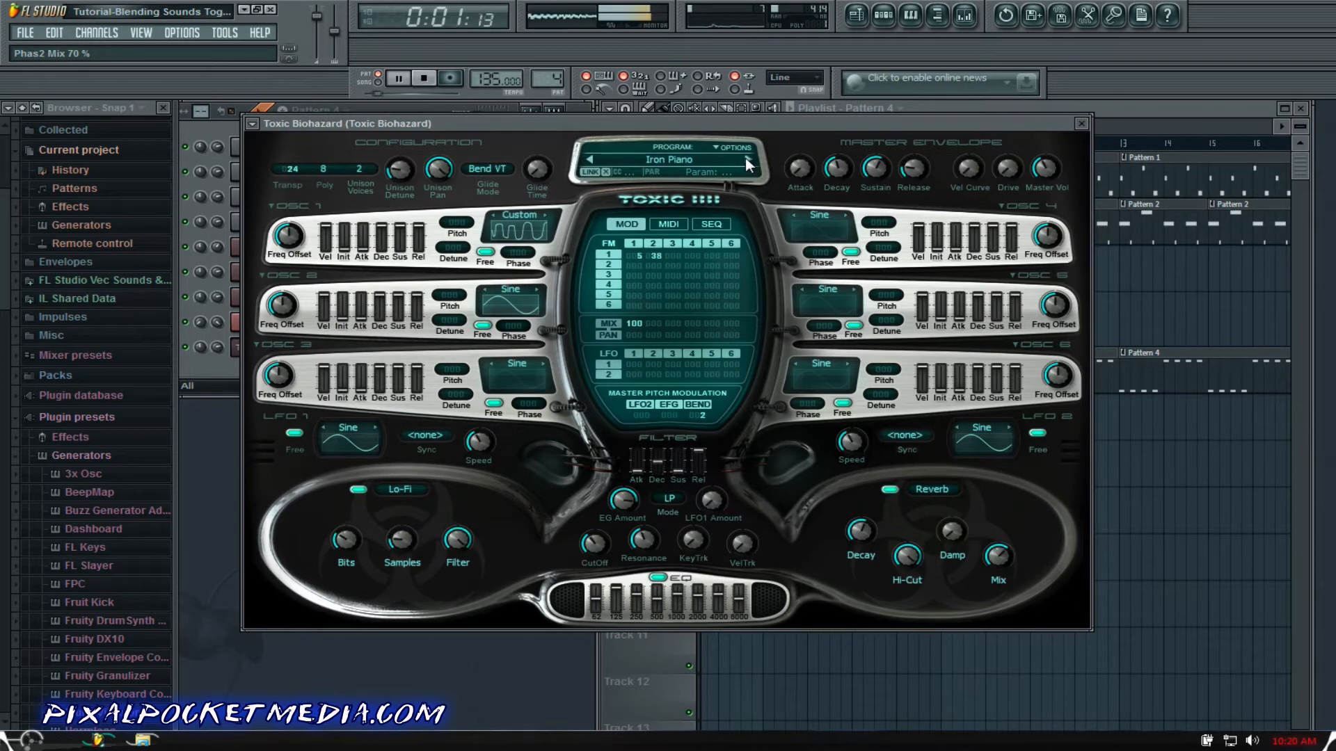
left_click(746, 159)
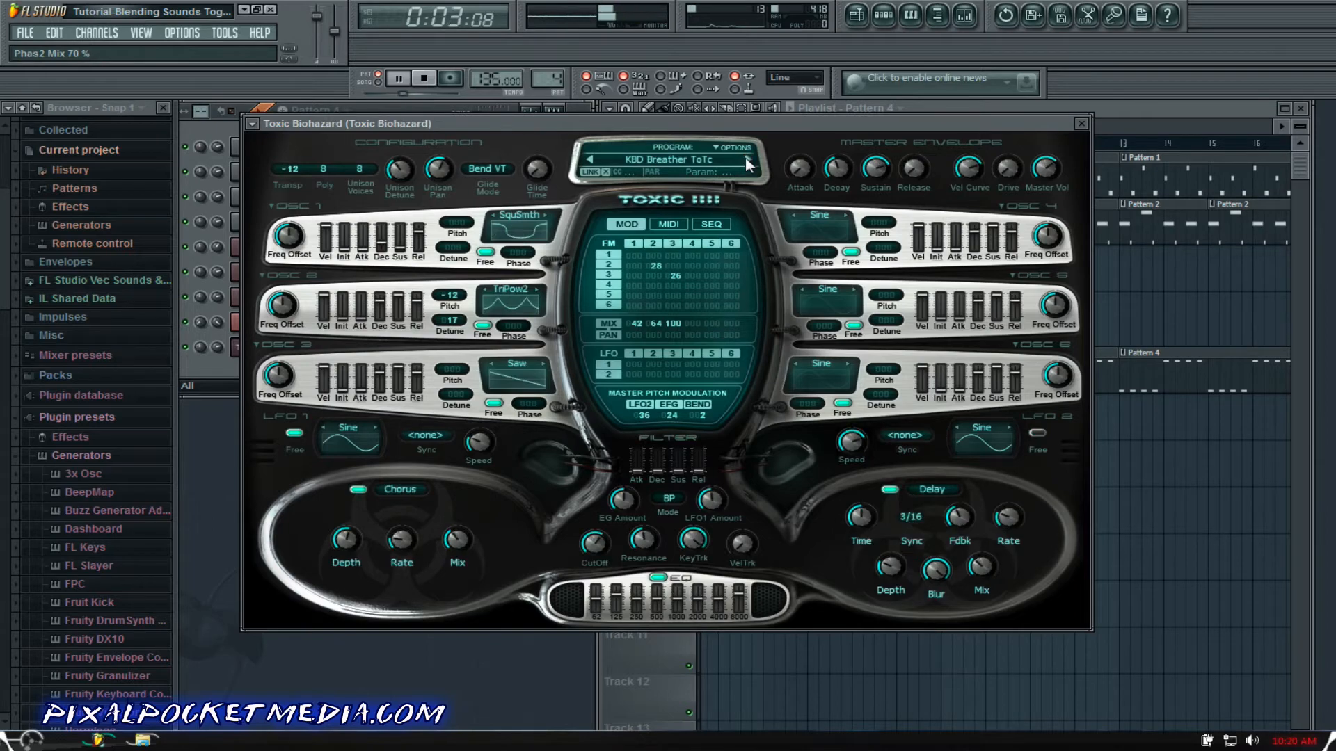
left_click(745, 159)
left_click(745, 158)
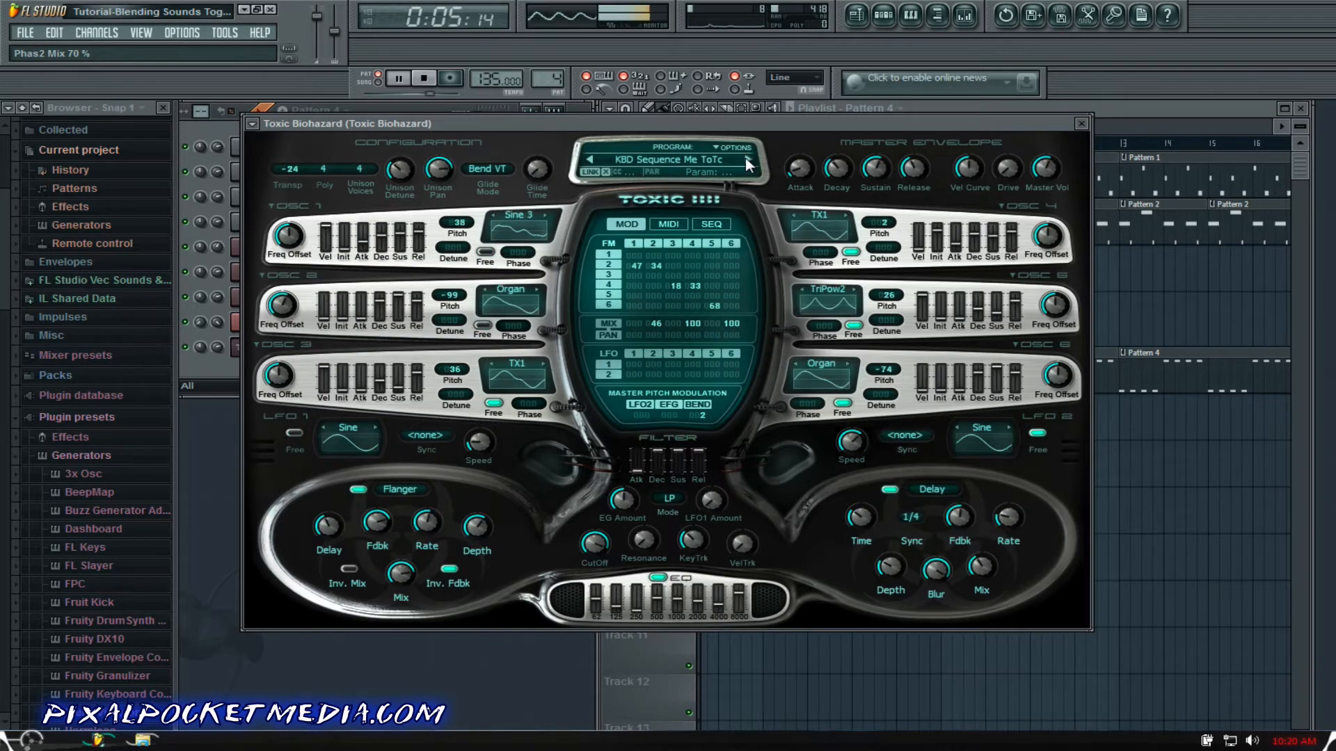
left_click(745, 159)
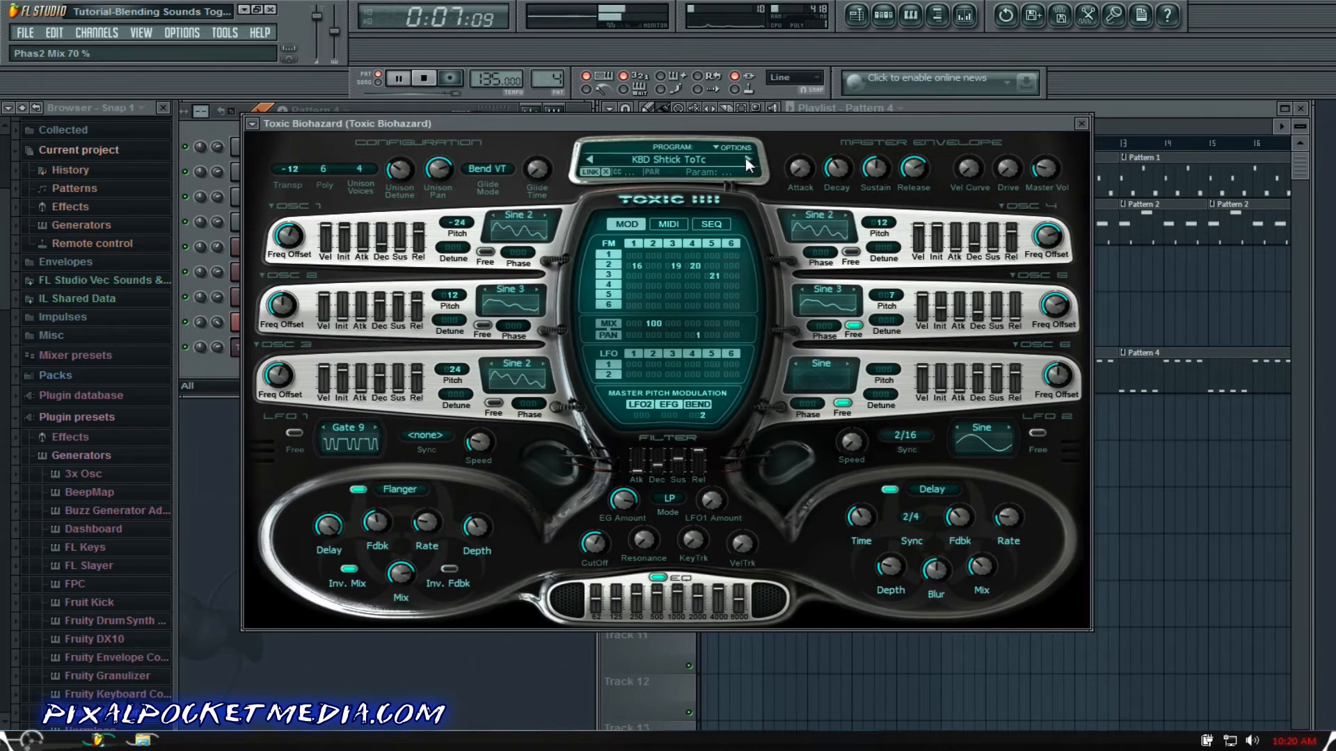
left_click(745, 159)
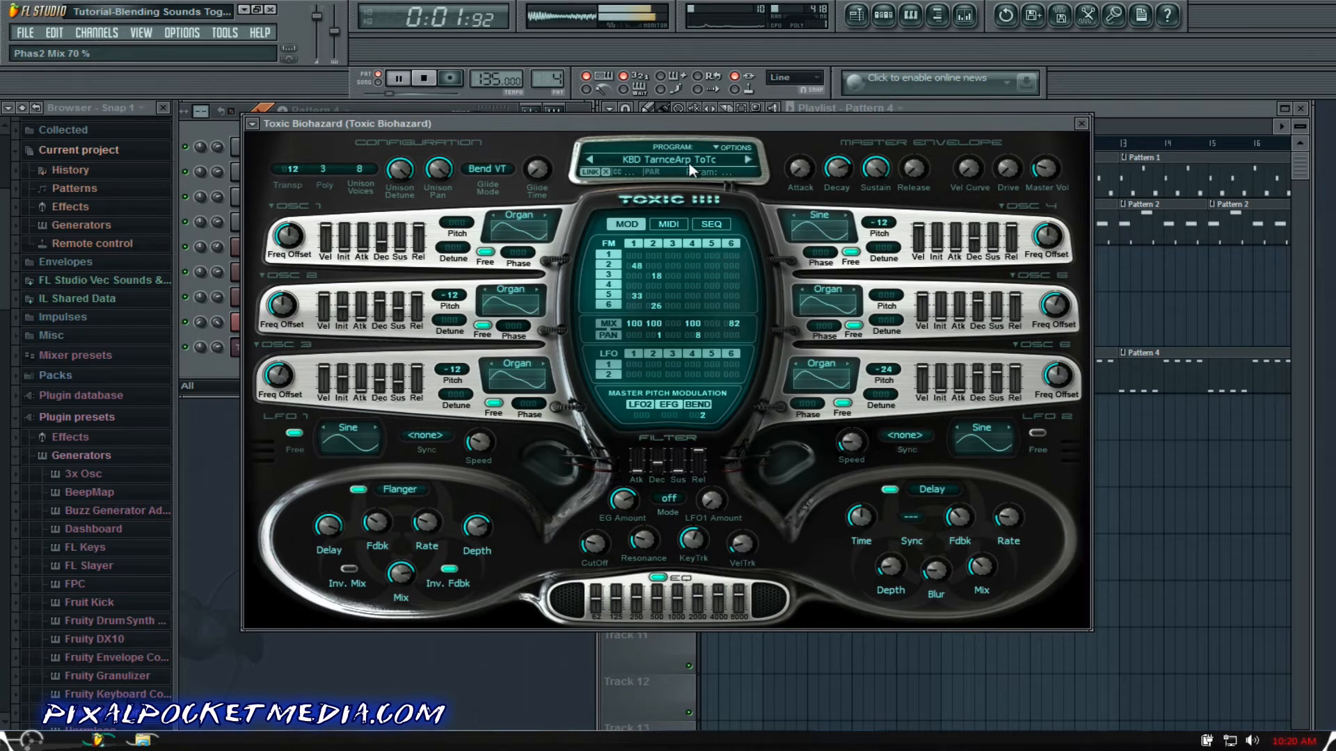
left_click(590, 157)
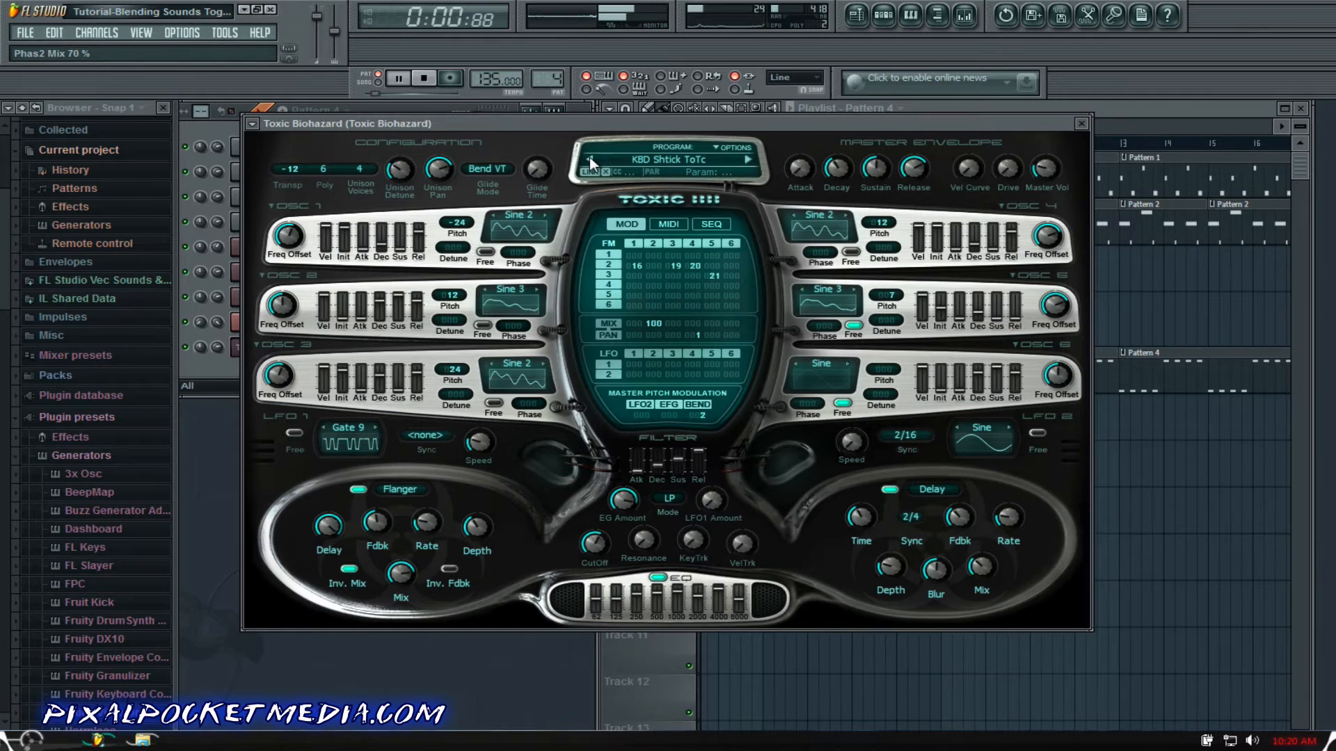
left_click(590, 157)
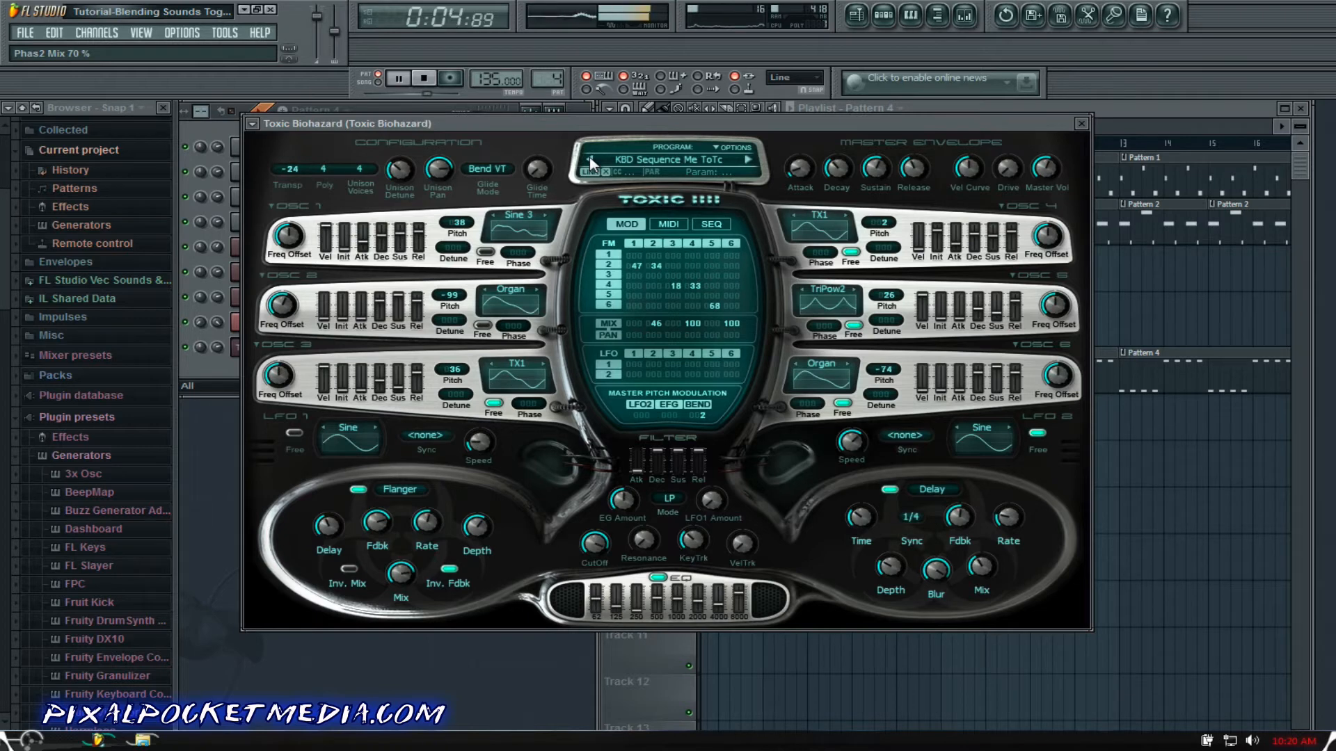
Step: Audition the LED CREAM and LED FMAlog presets, close the plugin and its channel settings, and stop playback
key("space")
left_click(746, 160)
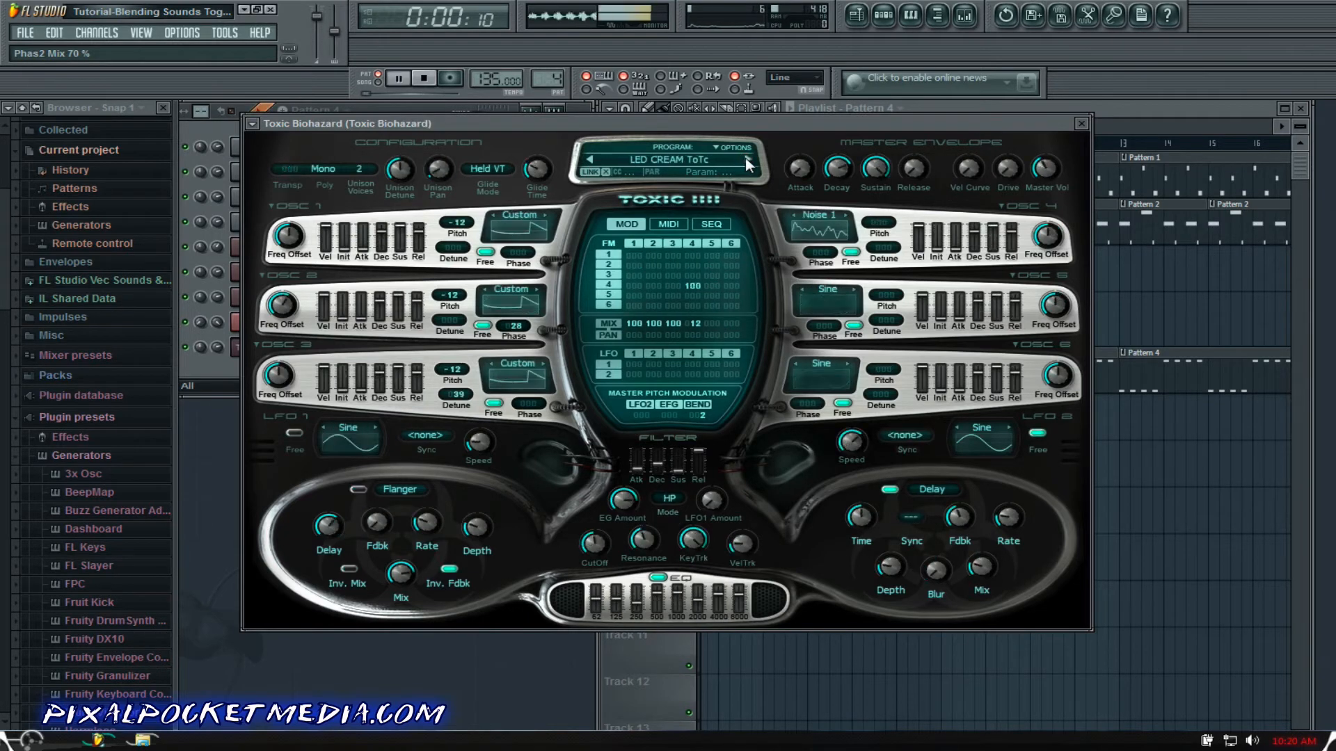
left_click(746, 159)
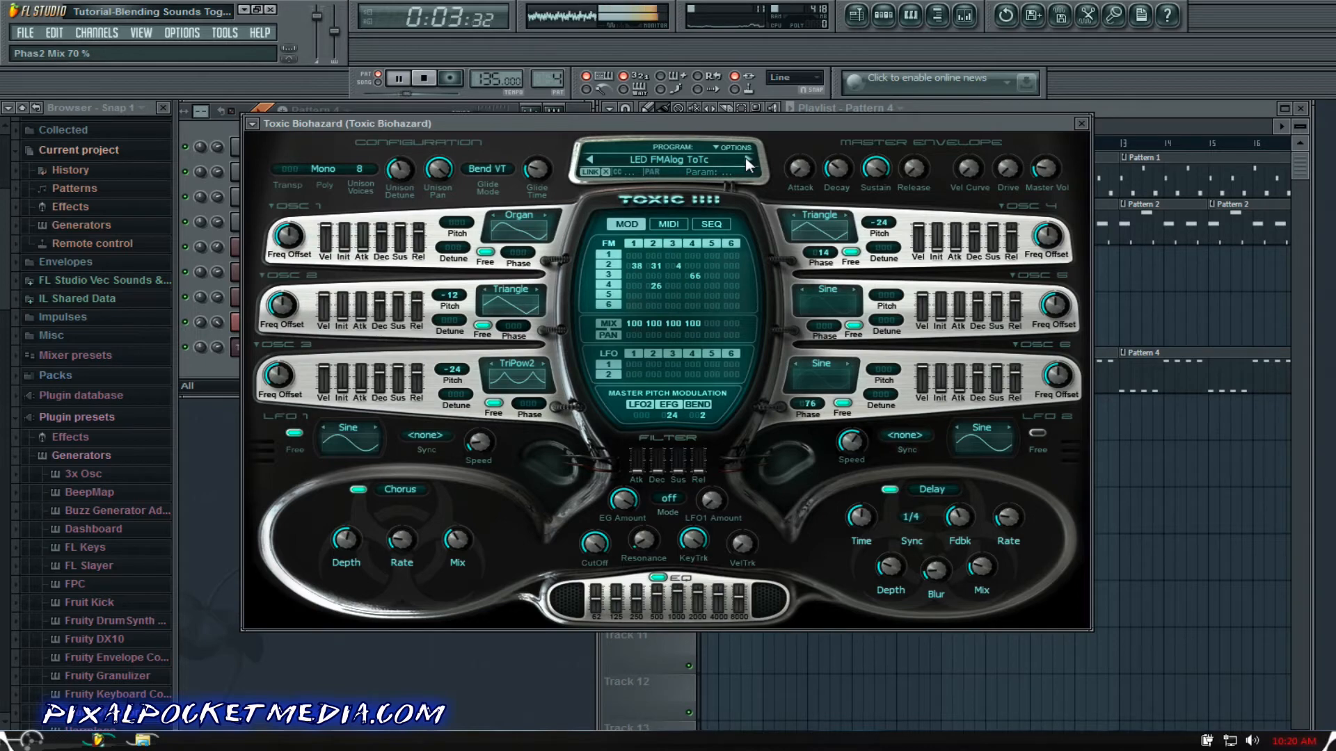
left_click(1082, 123)
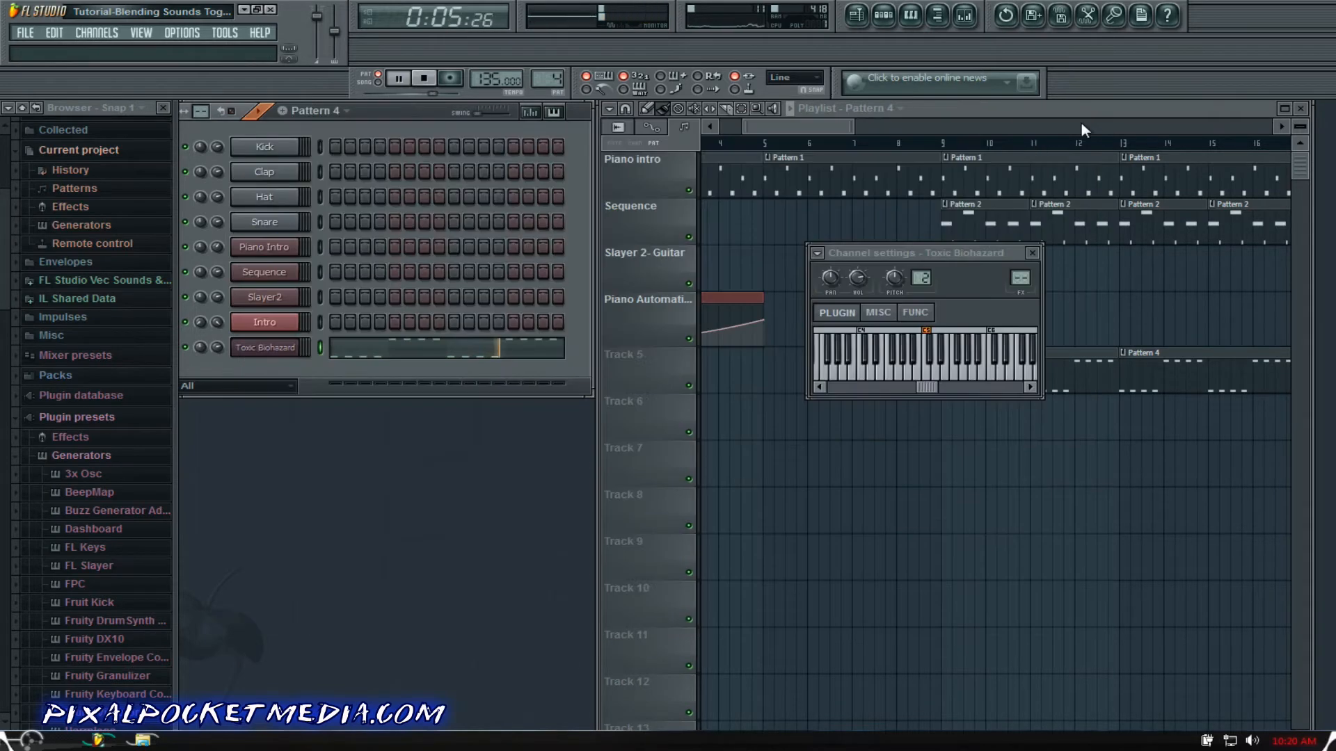
left_click(1032, 252)
key("space")
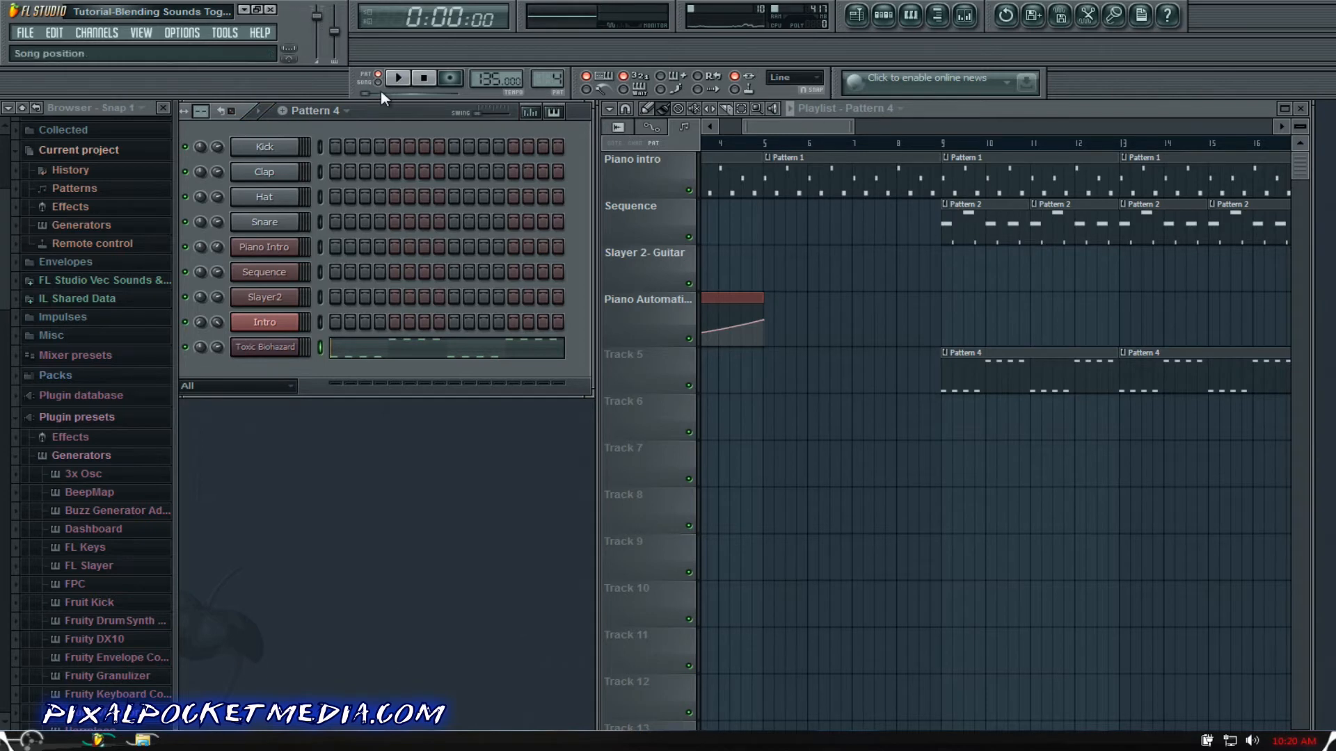
Step: Play the arrangement in song mode from just after bar 8 to hear Pattern 4 in the mix, and stop it
left_click(922, 142)
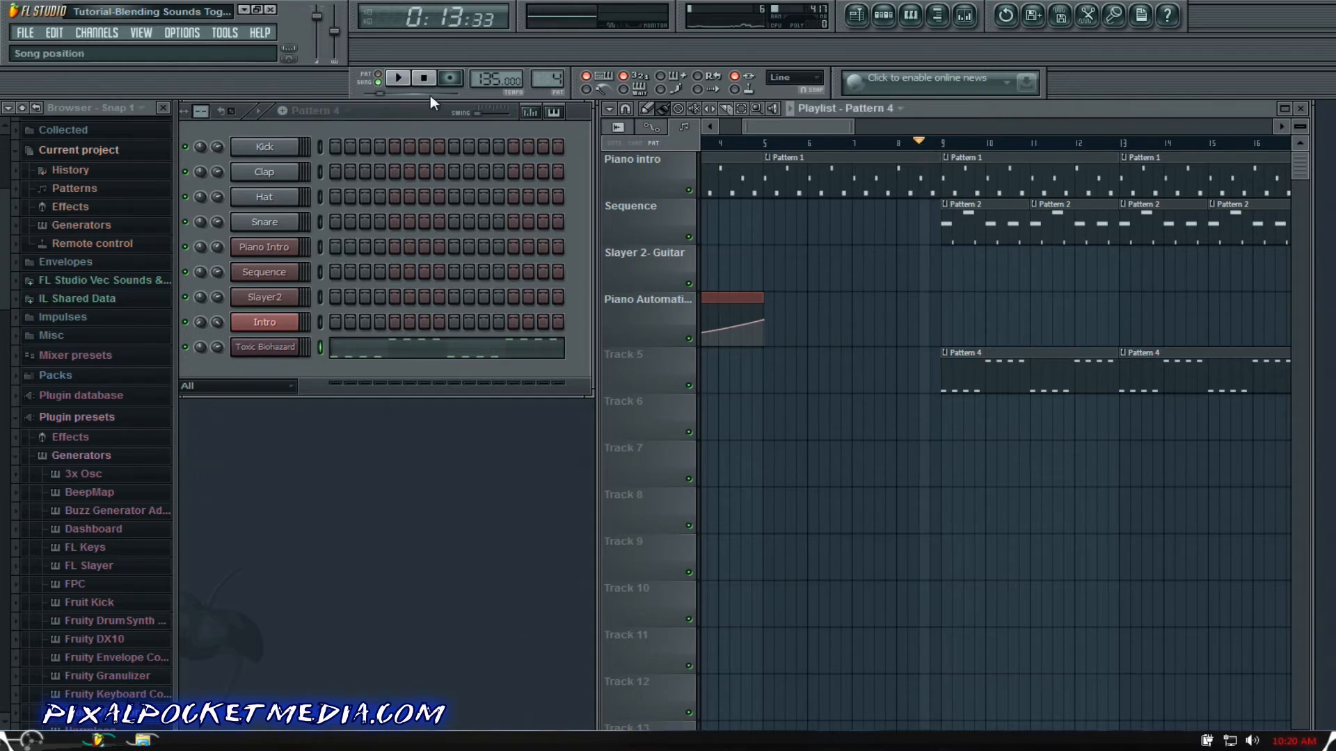
left_click(396, 79)
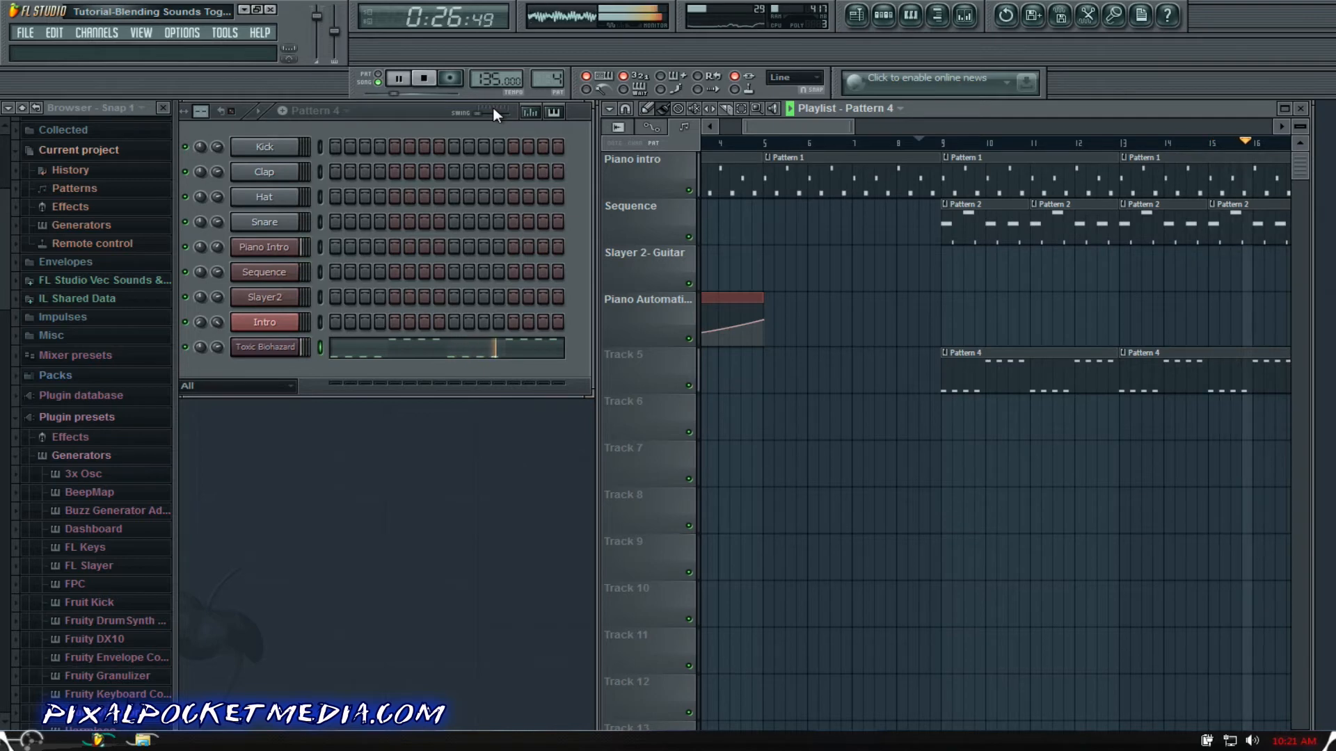
key("space")
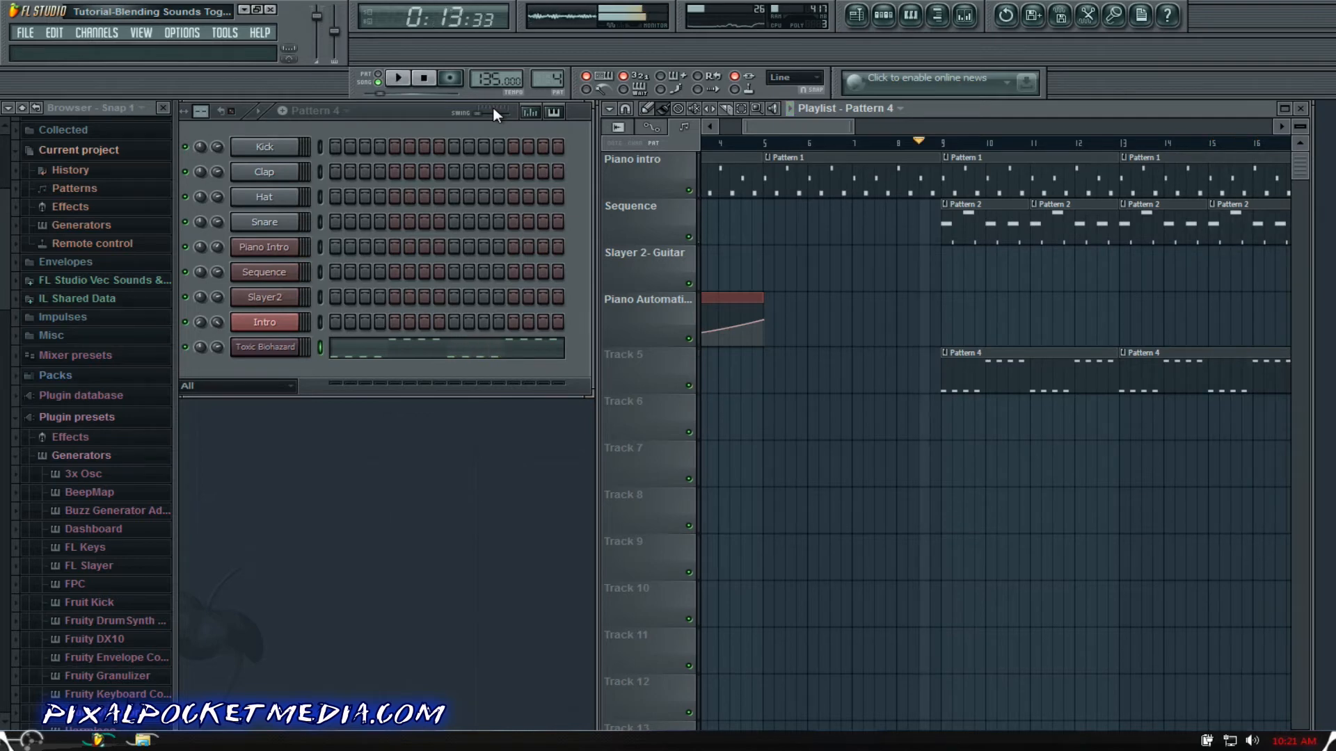
right_click(261, 350)
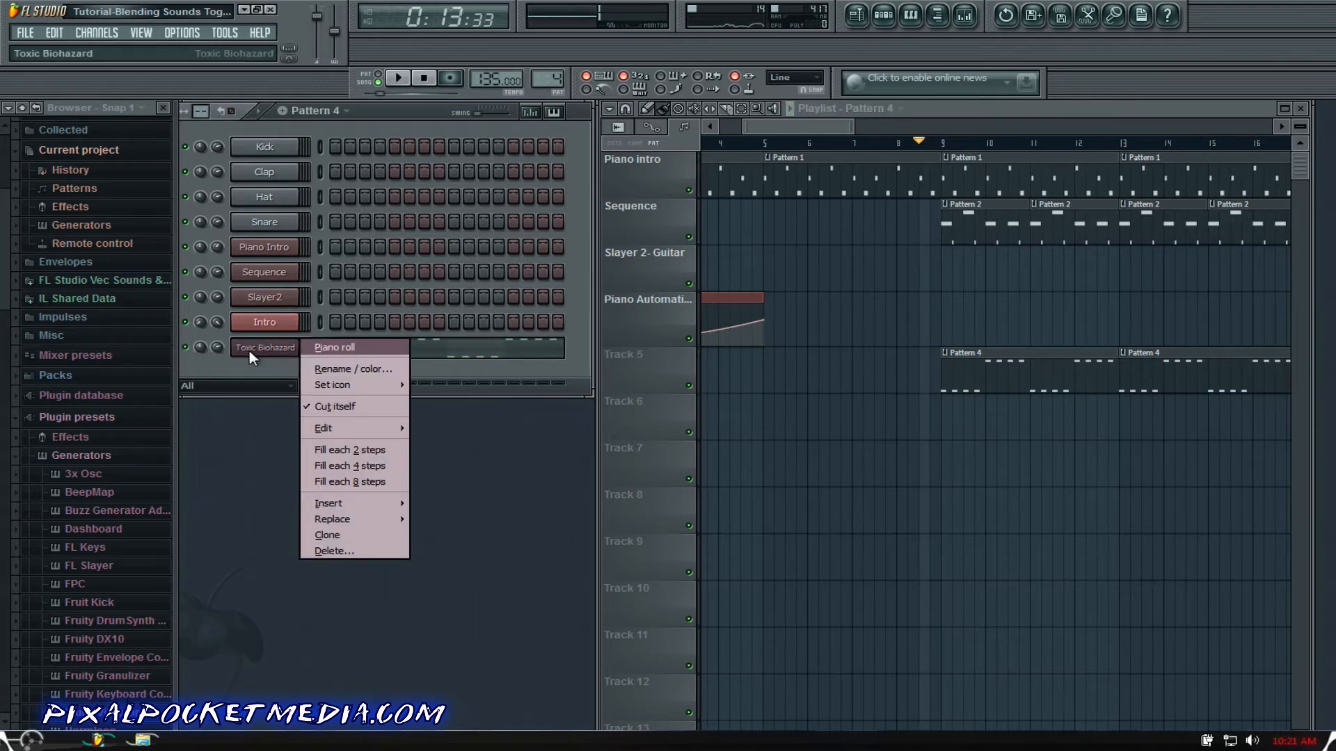
left_click(273, 356)
left_click(269, 353)
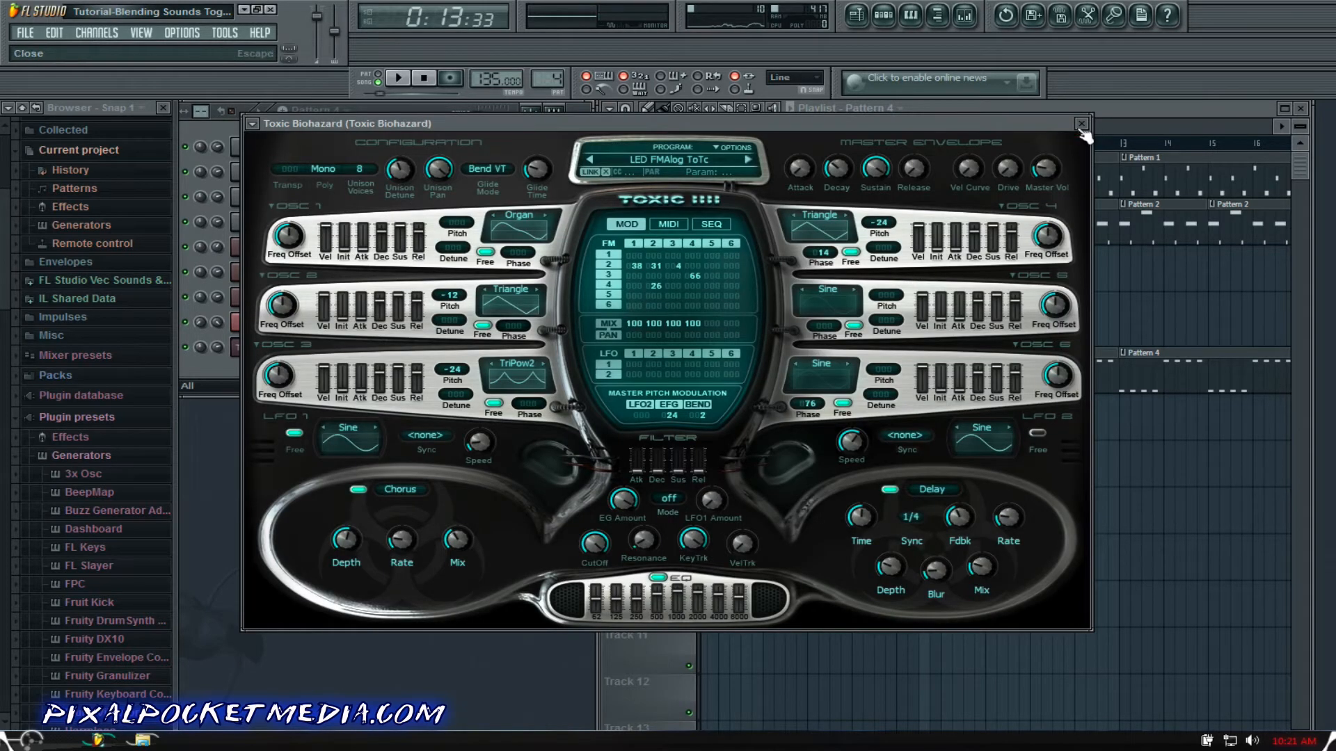
left_click(1082, 125)
Step: Replace the Toxic Biohazard channel's instrument with Nexus
right_click(281, 352)
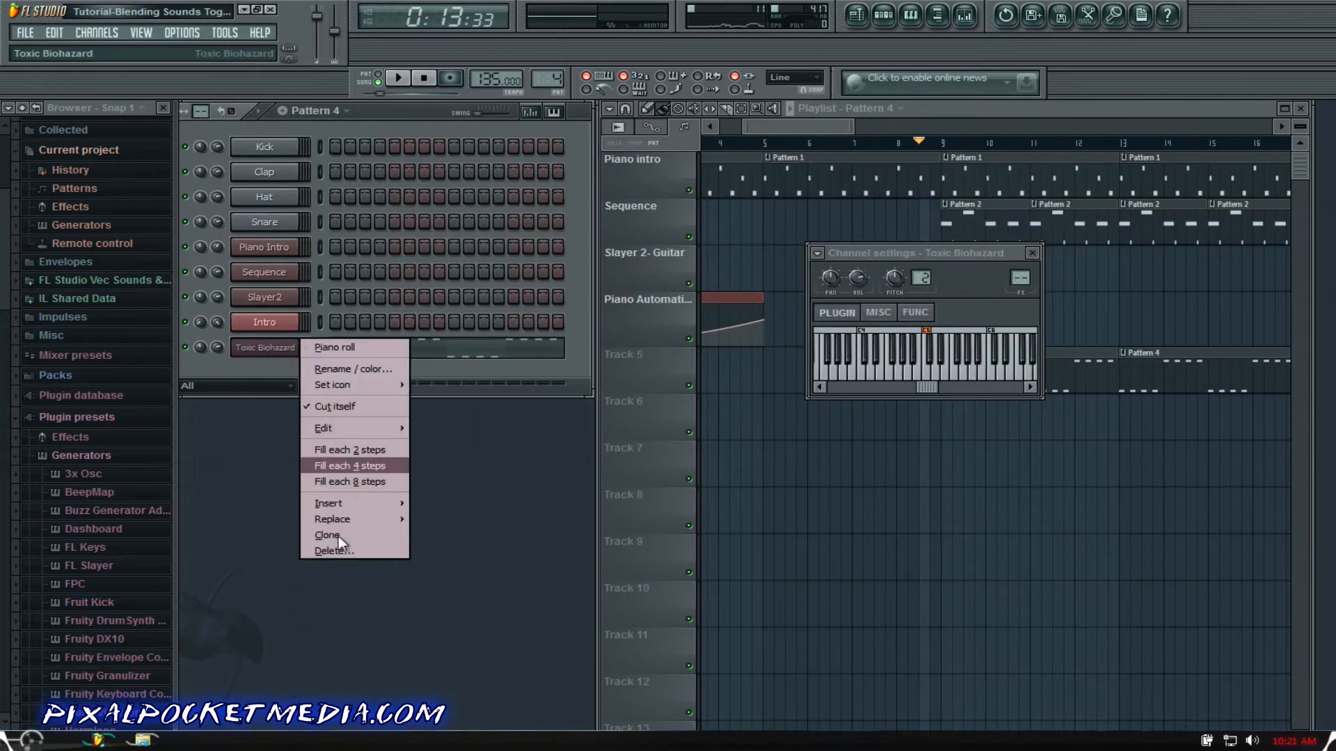
mouse_move(341, 519)
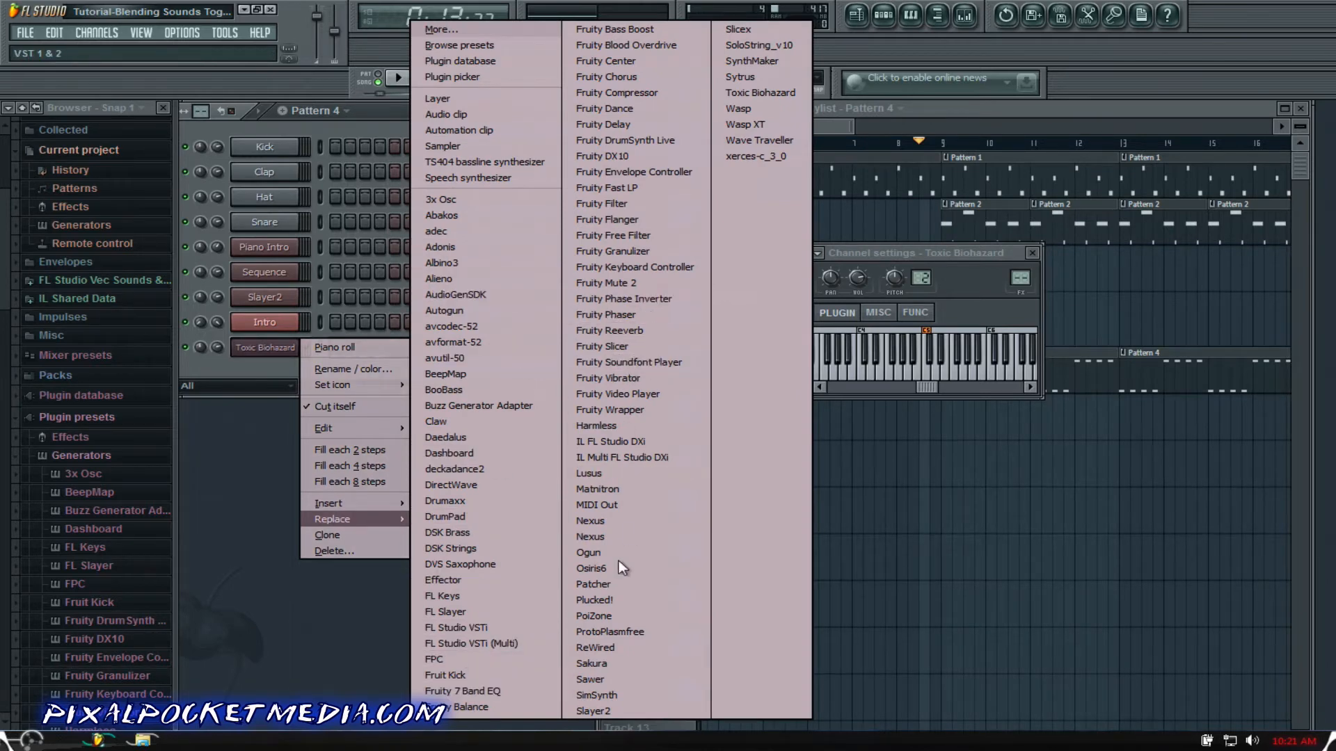
left_click(617, 523)
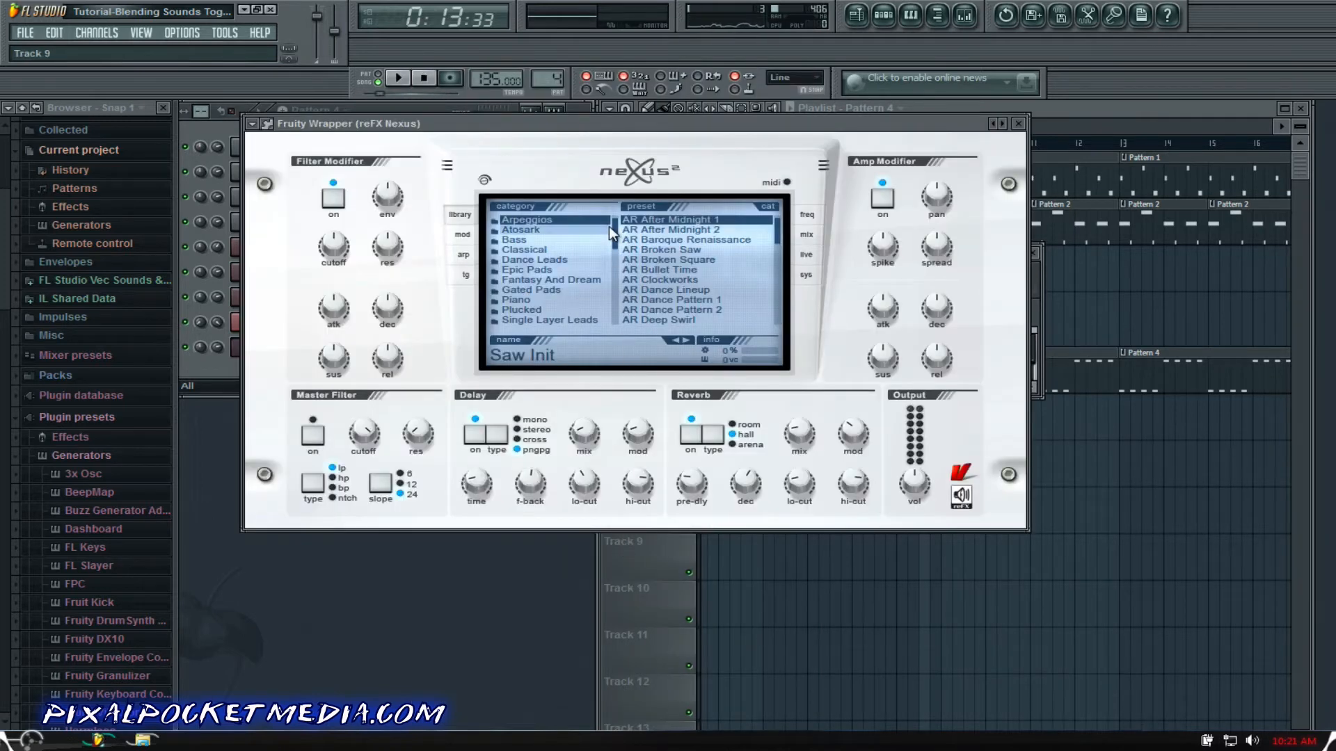
Step: Browse the Nexus preset categories down to XP PS Total Piano, and close the plugin and its channel settings
left_click_drag(608, 227, 614, 268)
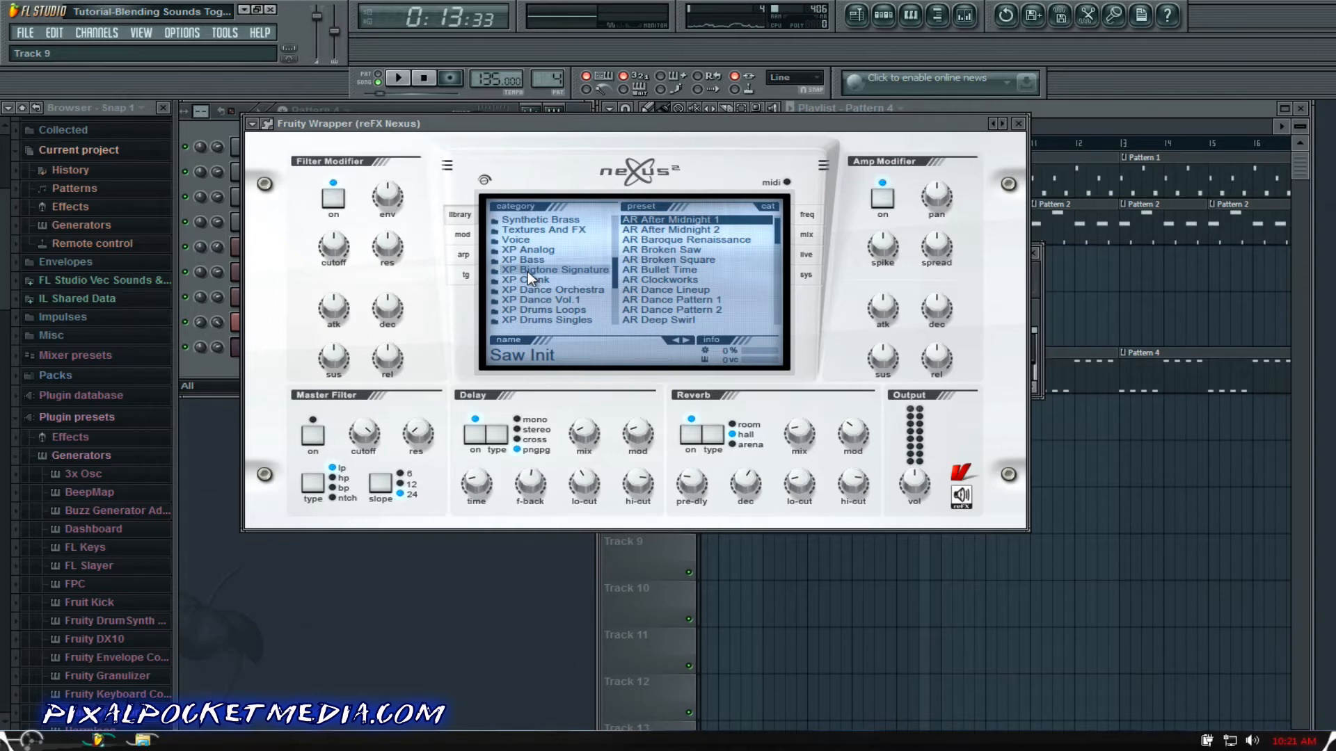
left_click_drag(615, 275, 613, 294)
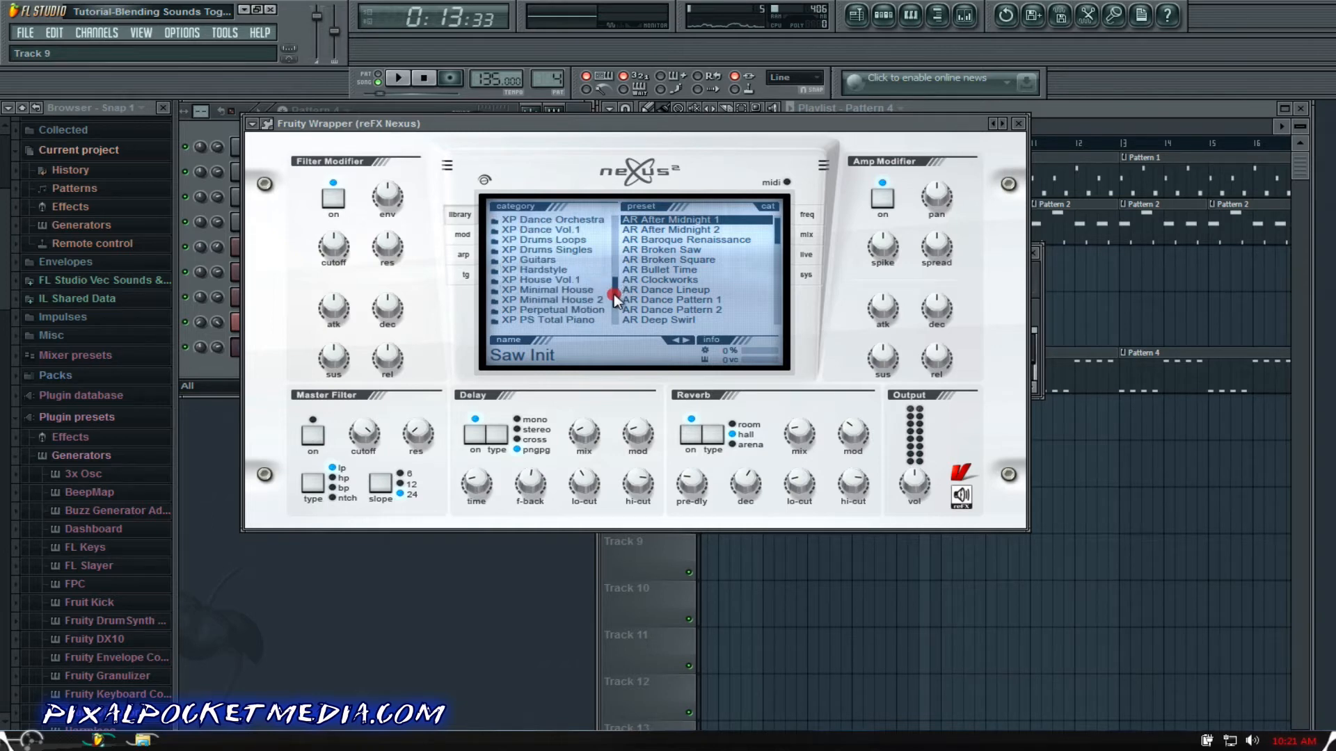
left_click(1021, 125)
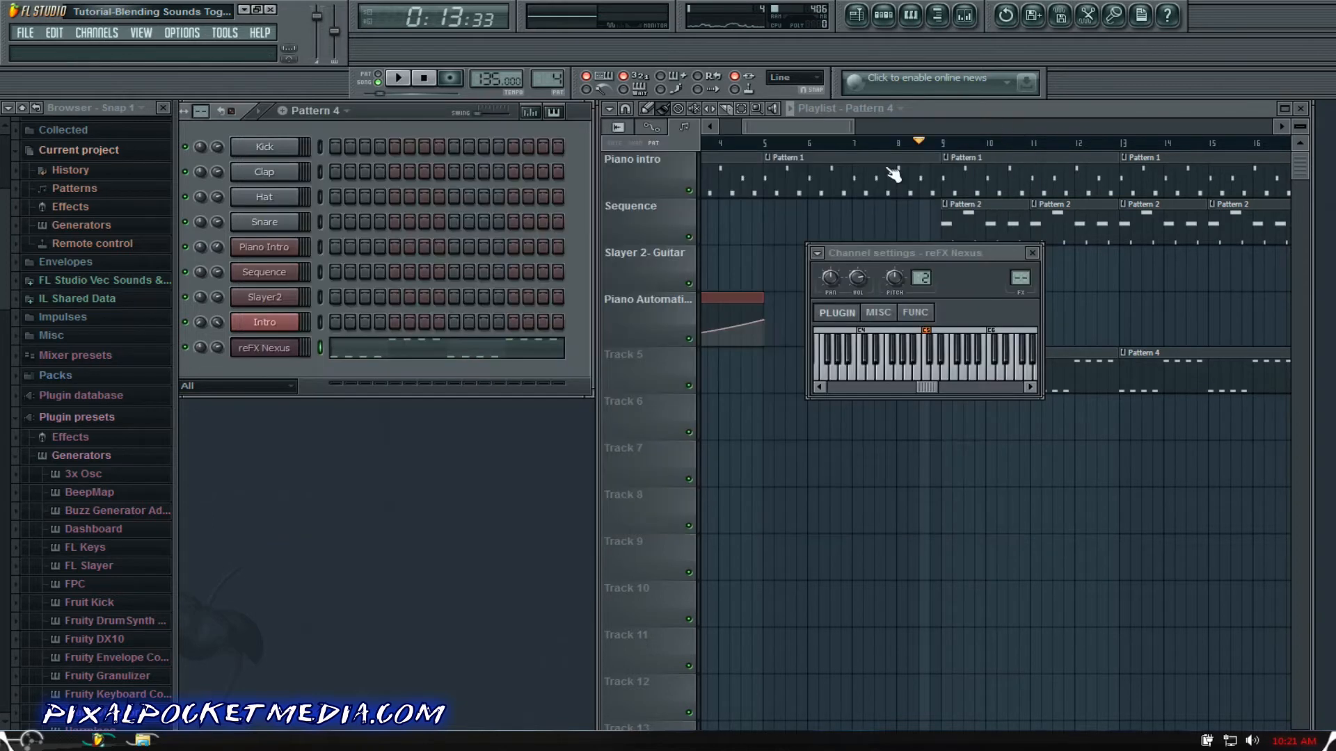
left_click(1032, 253)
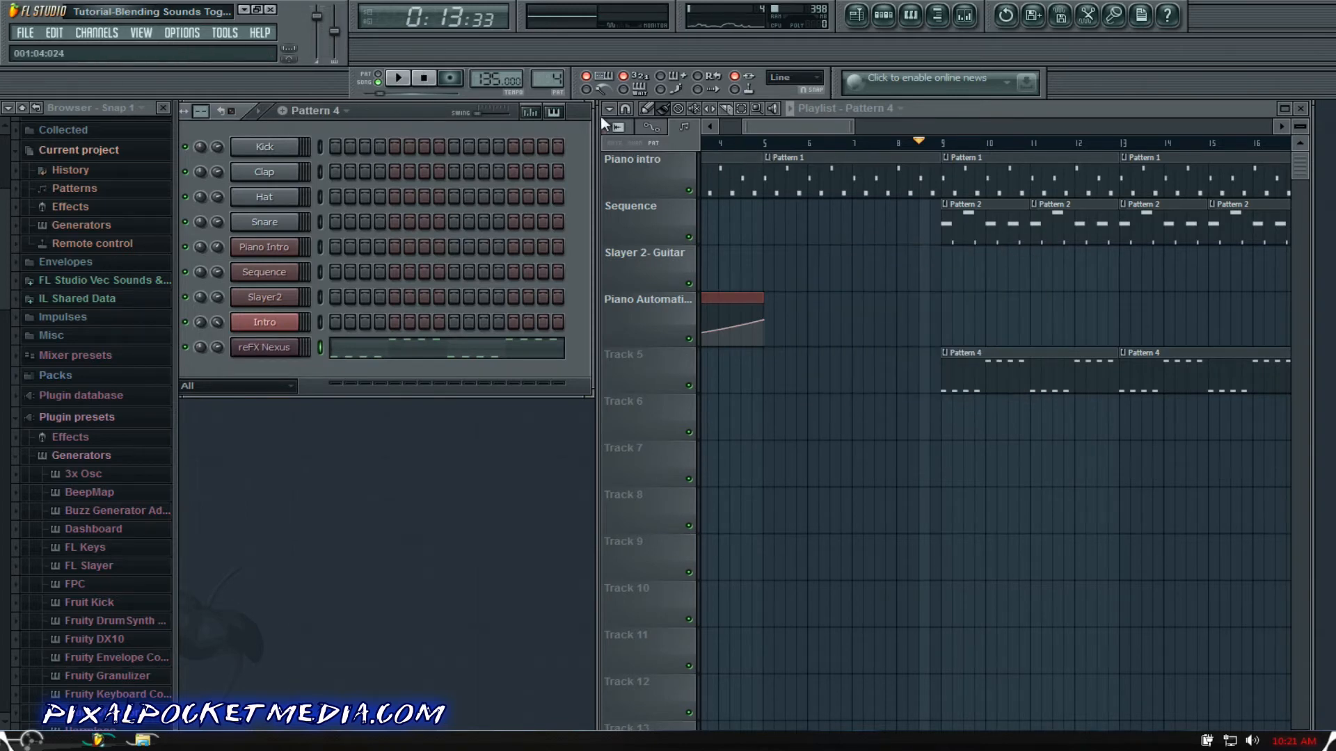
Step: Inspect Pattern 1's Piano Intro notes in the piano roll, audition the first note's pitch, play the pattern alone, and close the piano roll
scroll(549, 77, "down", 3)
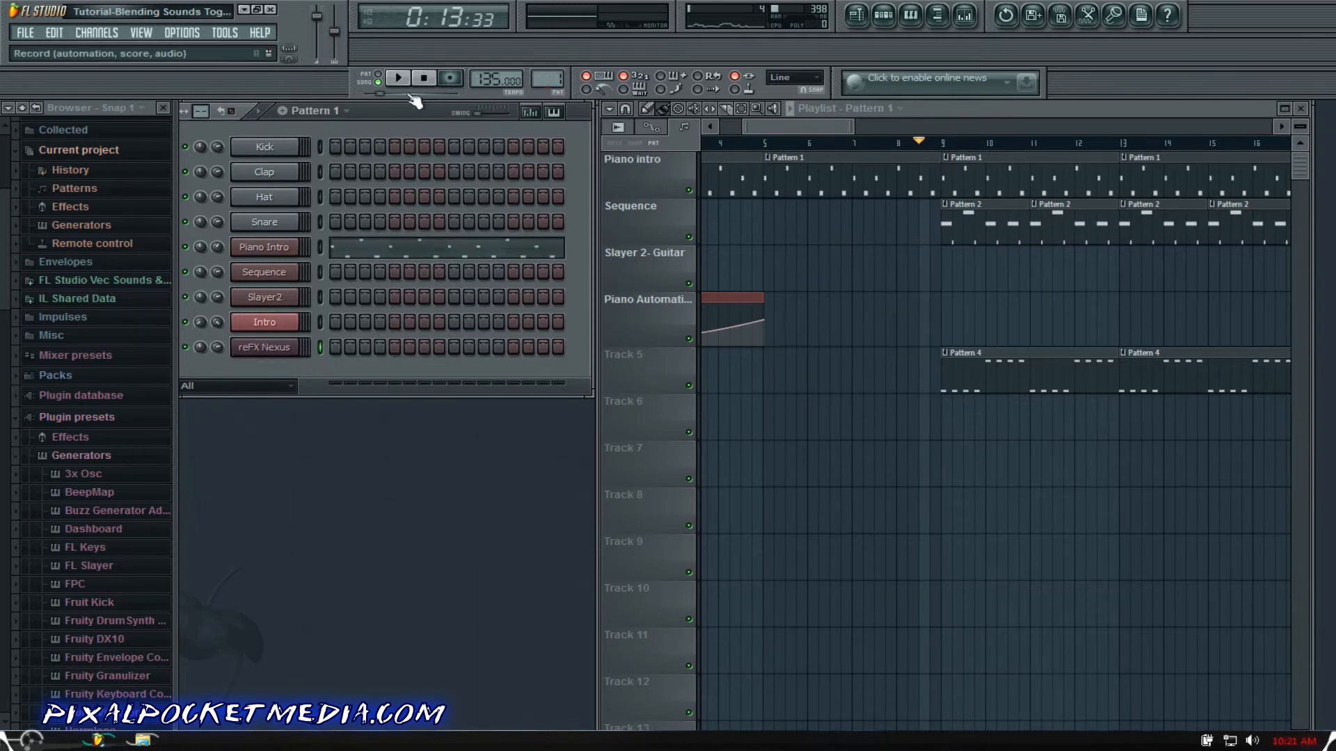
right_click(273, 247)
left_click(326, 245)
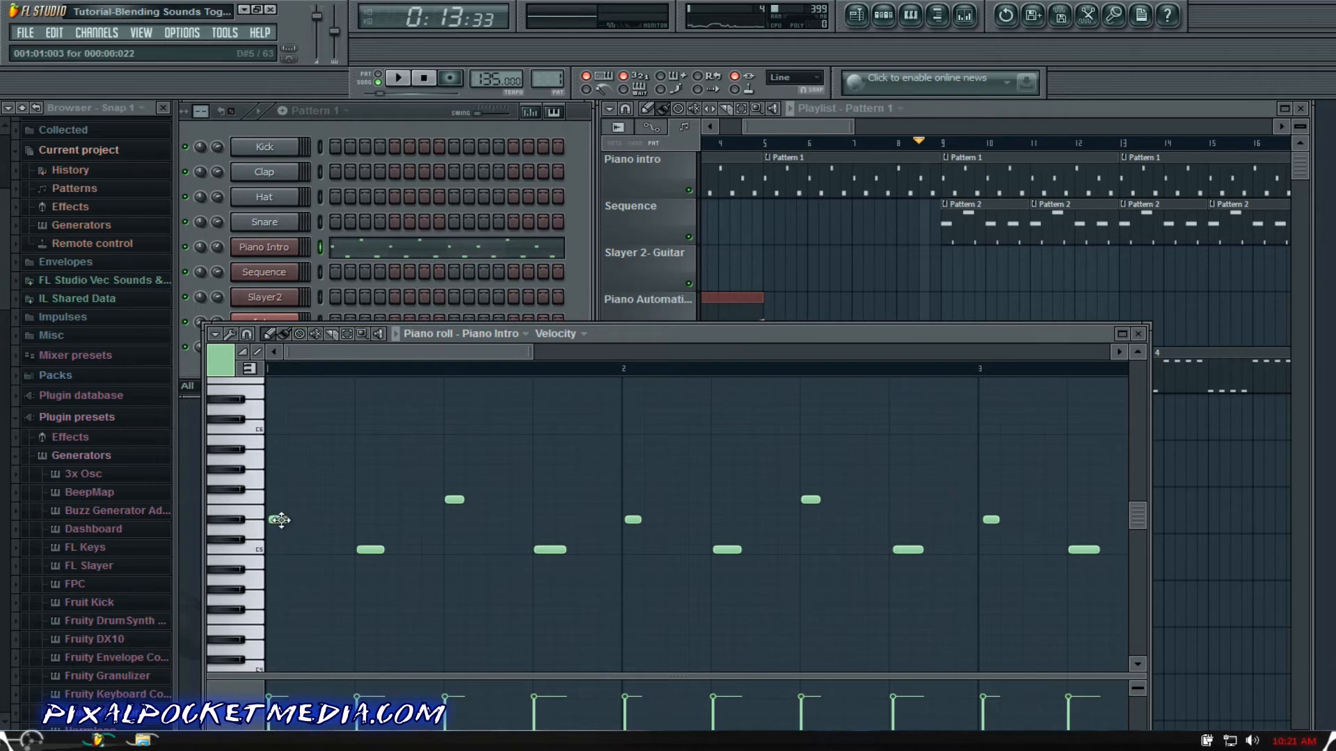
left_click(228, 521)
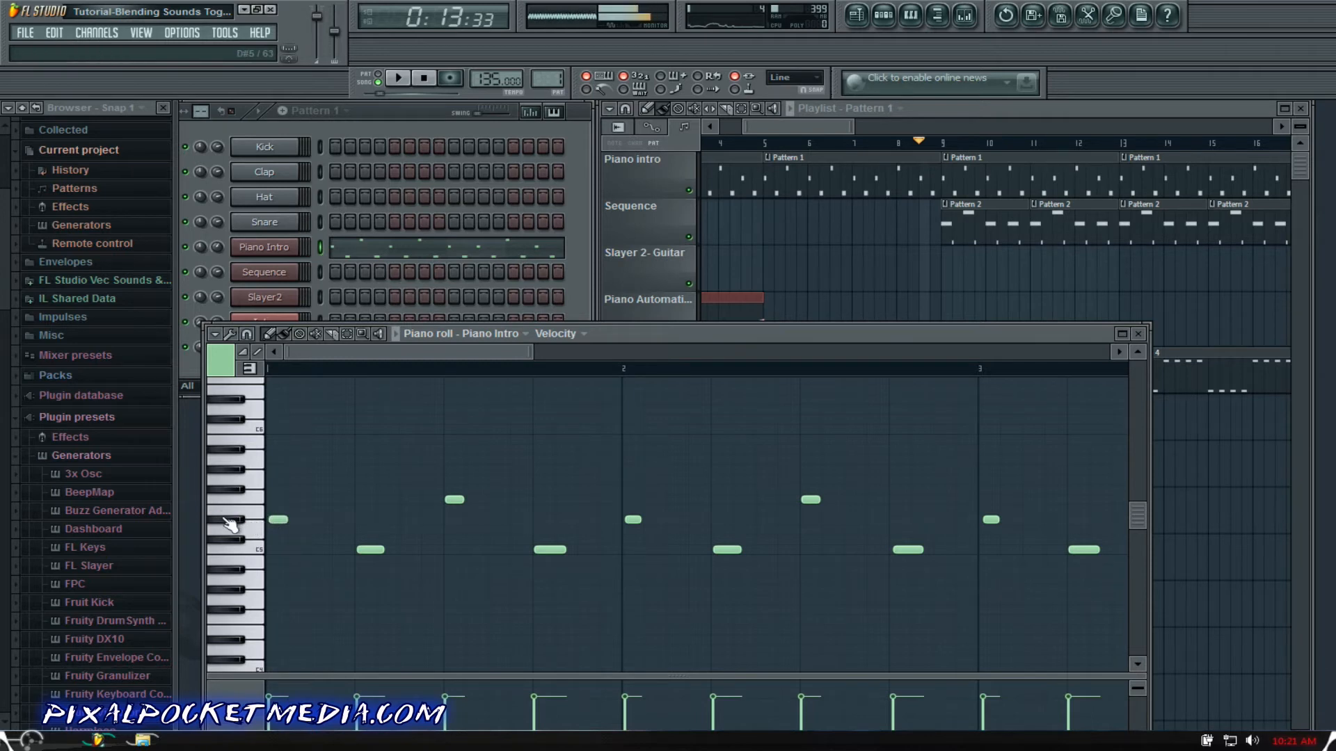
left_click(228, 522)
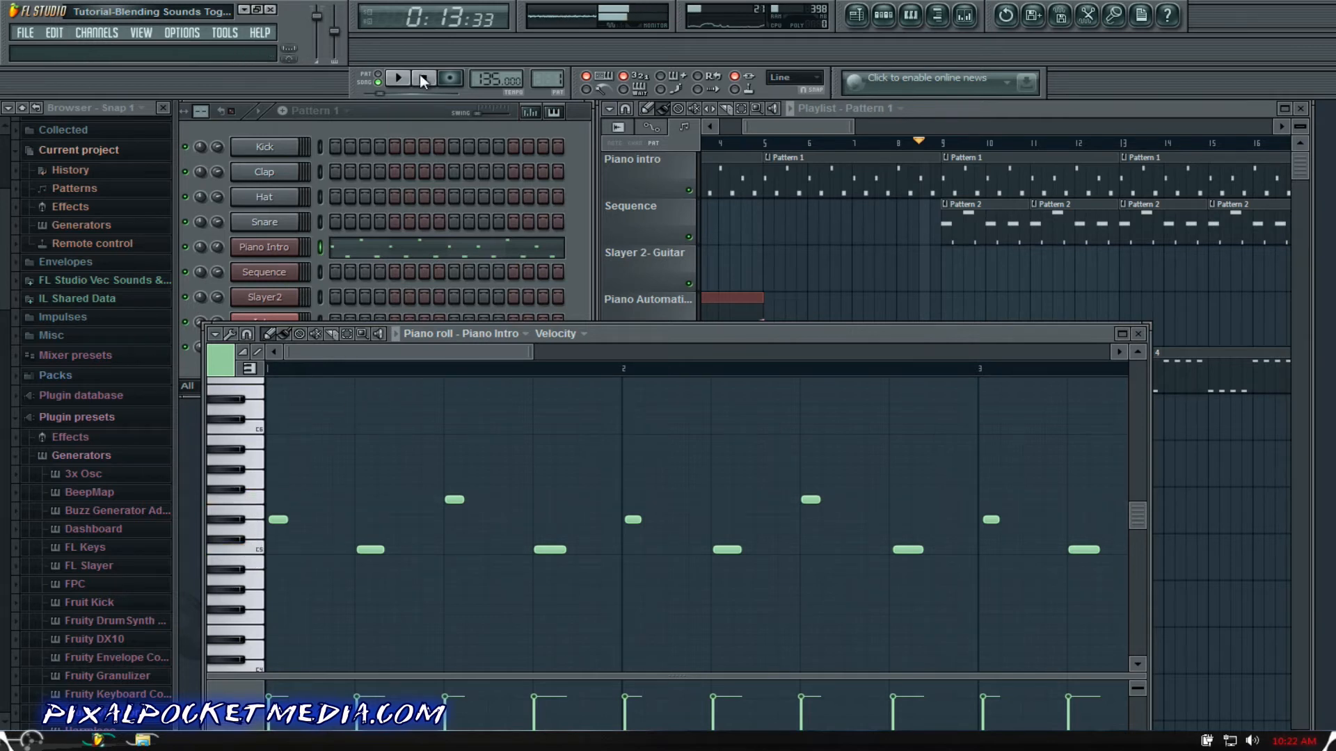
left_click(383, 76)
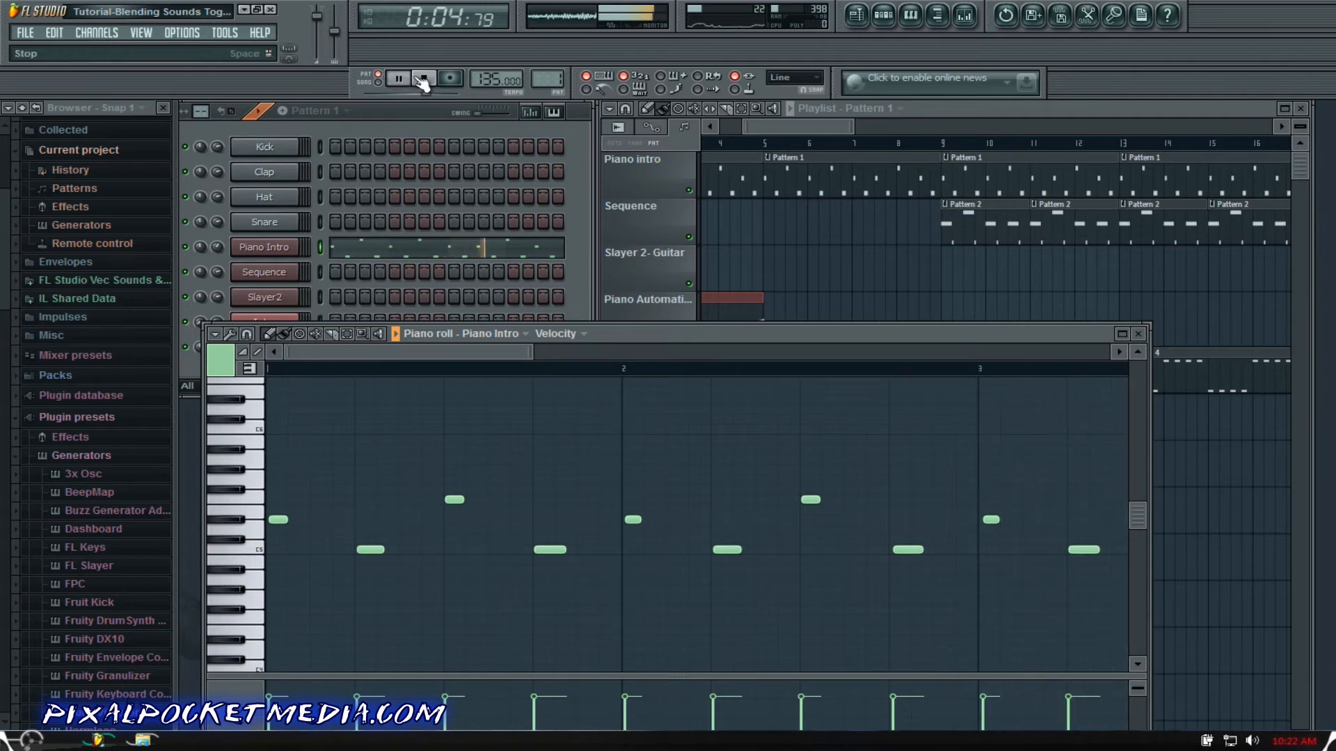
left_click(423, 78)
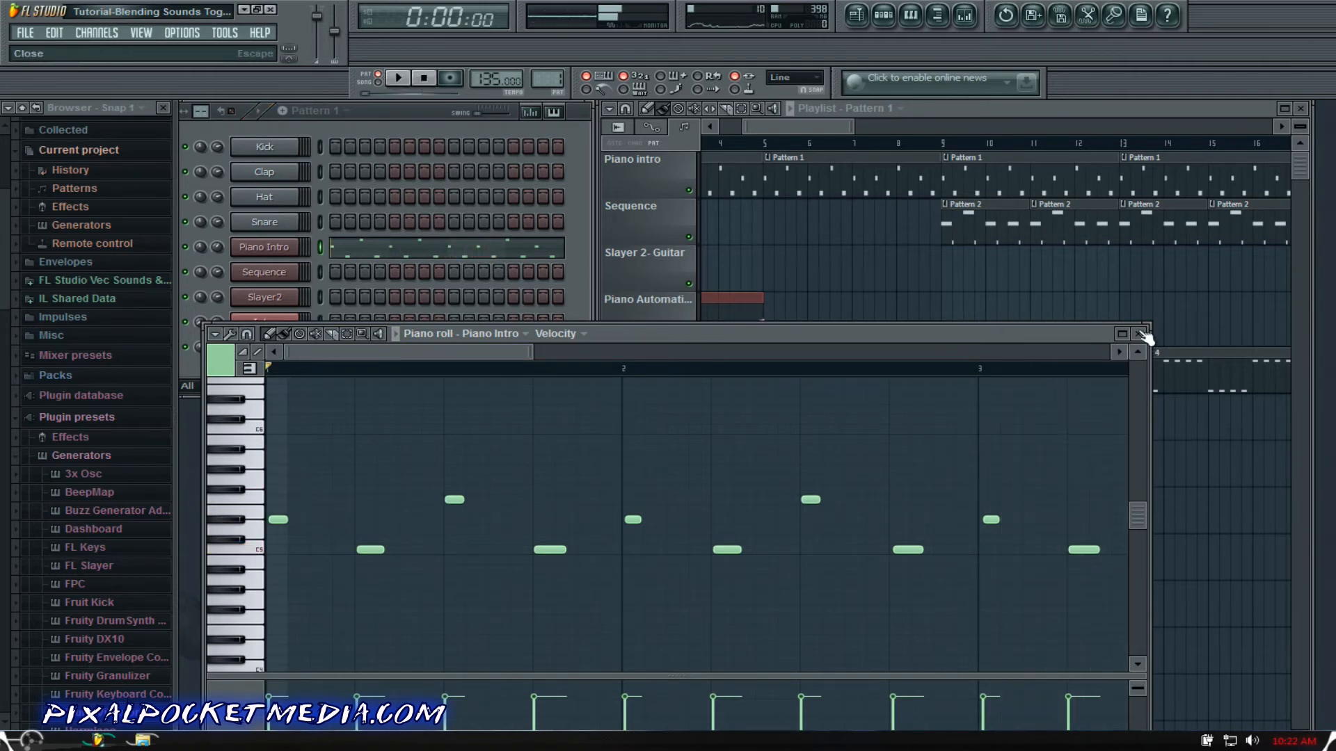
left_click(1139, 334)
Step: Select Pattern 2, show the Sequence channel's notes in the piano roll, and play the pattern
left_click_drag(549, 75, 548, 70)
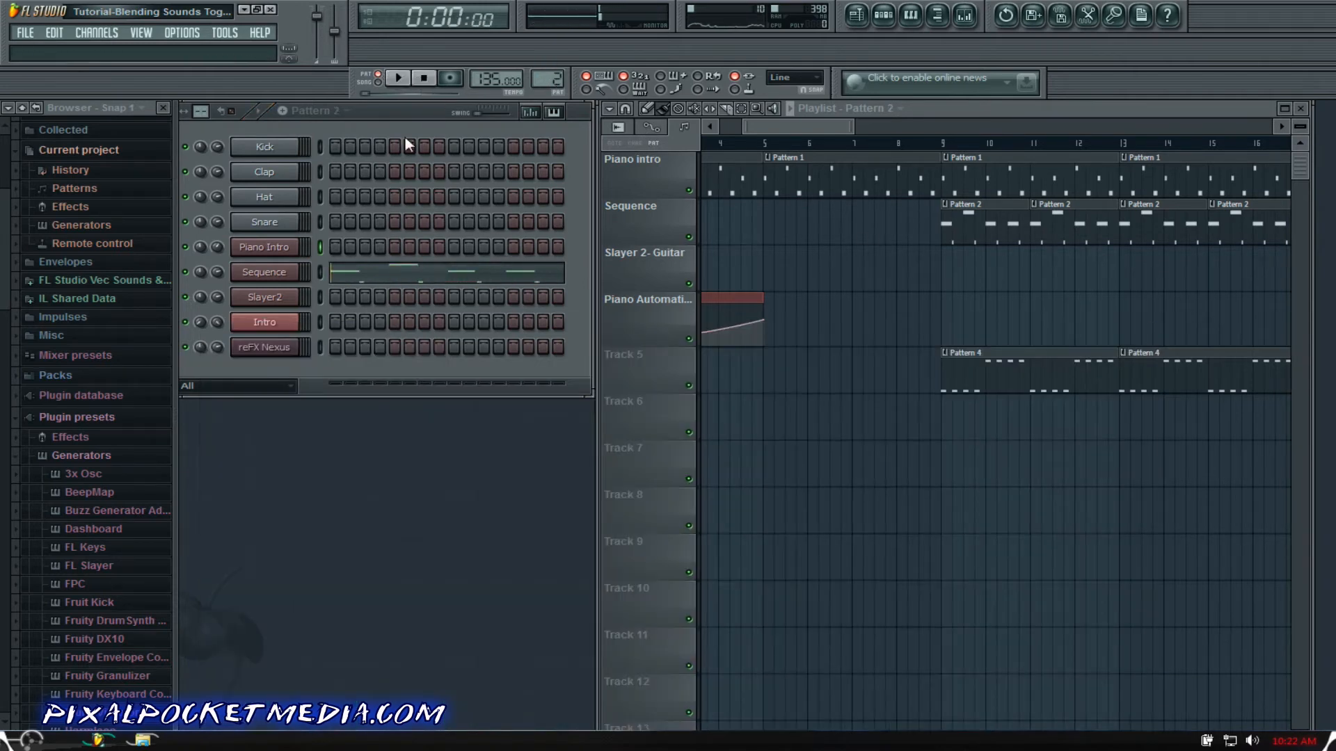
right_click(273, 270)
left_click(336, 273)
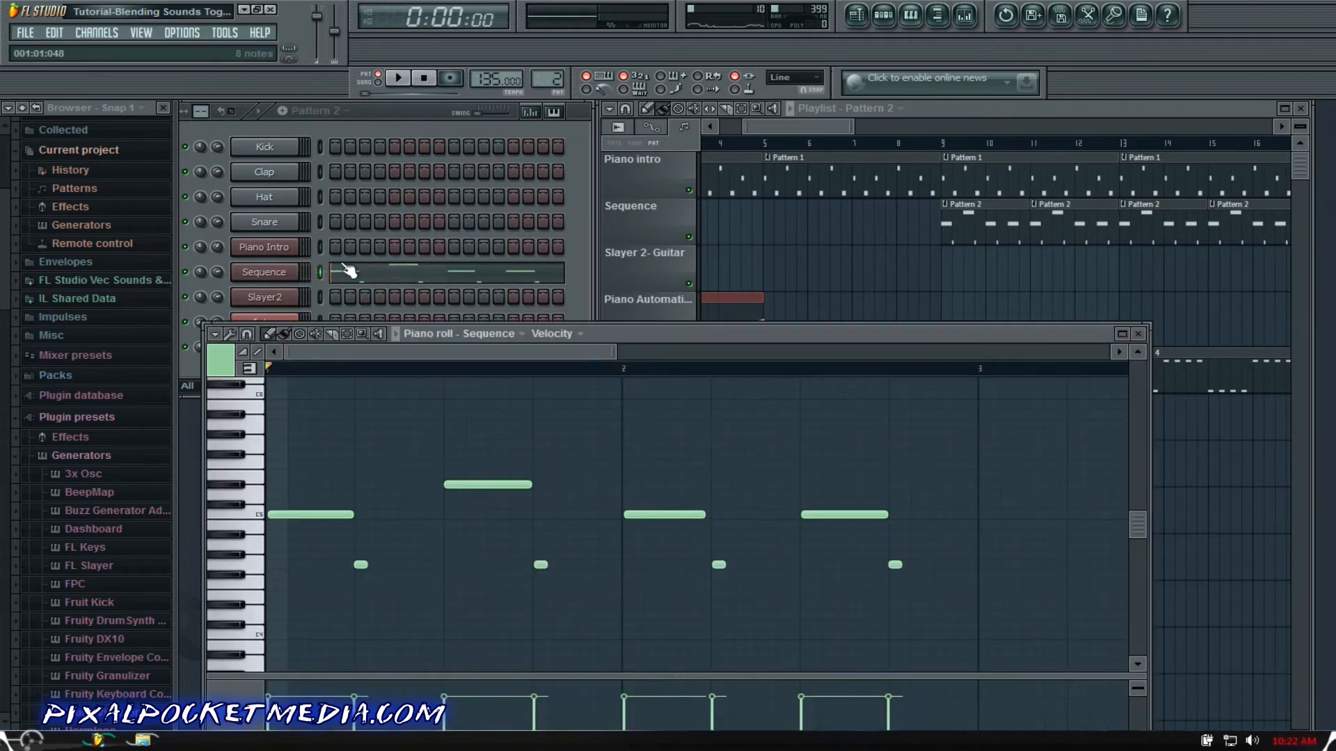
left_click(398, 79)
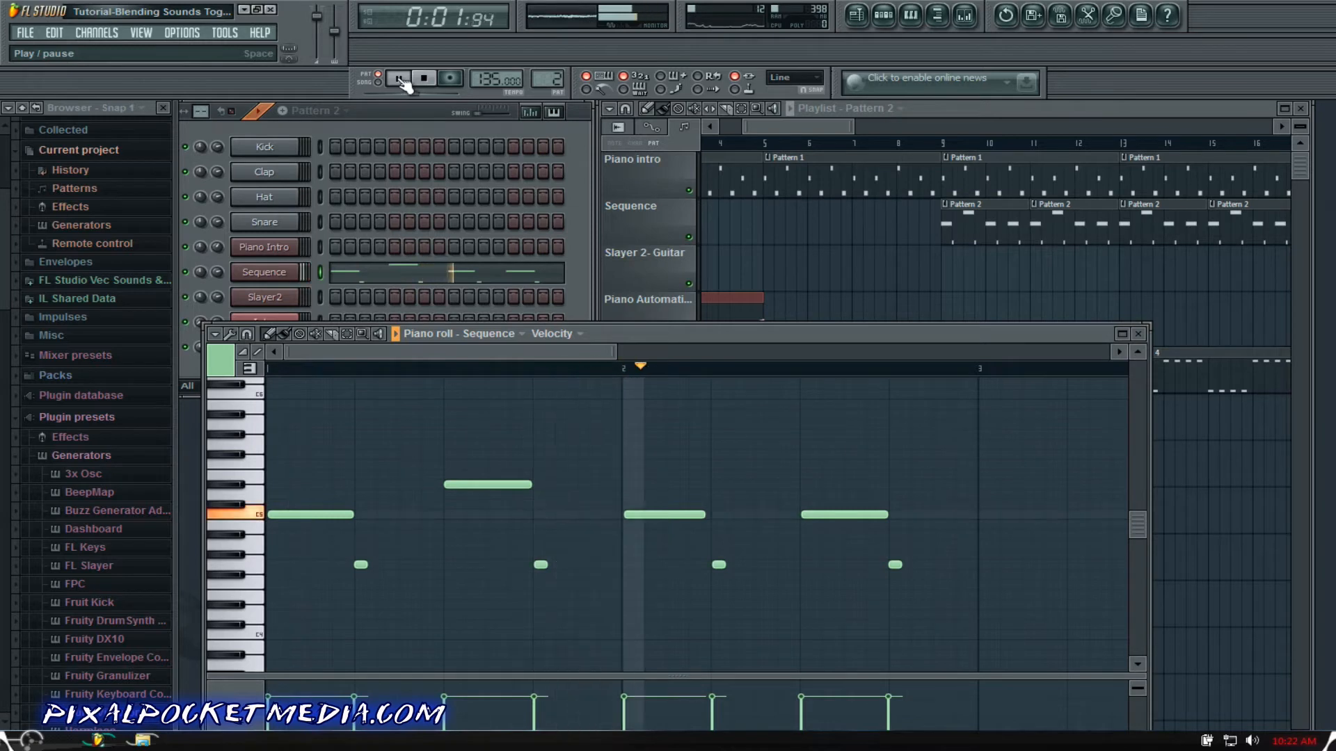
Step: Show the Sequence channel's Nexus plugin and replay Pattern 2 with the SQ Sidechords preset, stopping playback at the end
left_click(270, 274)
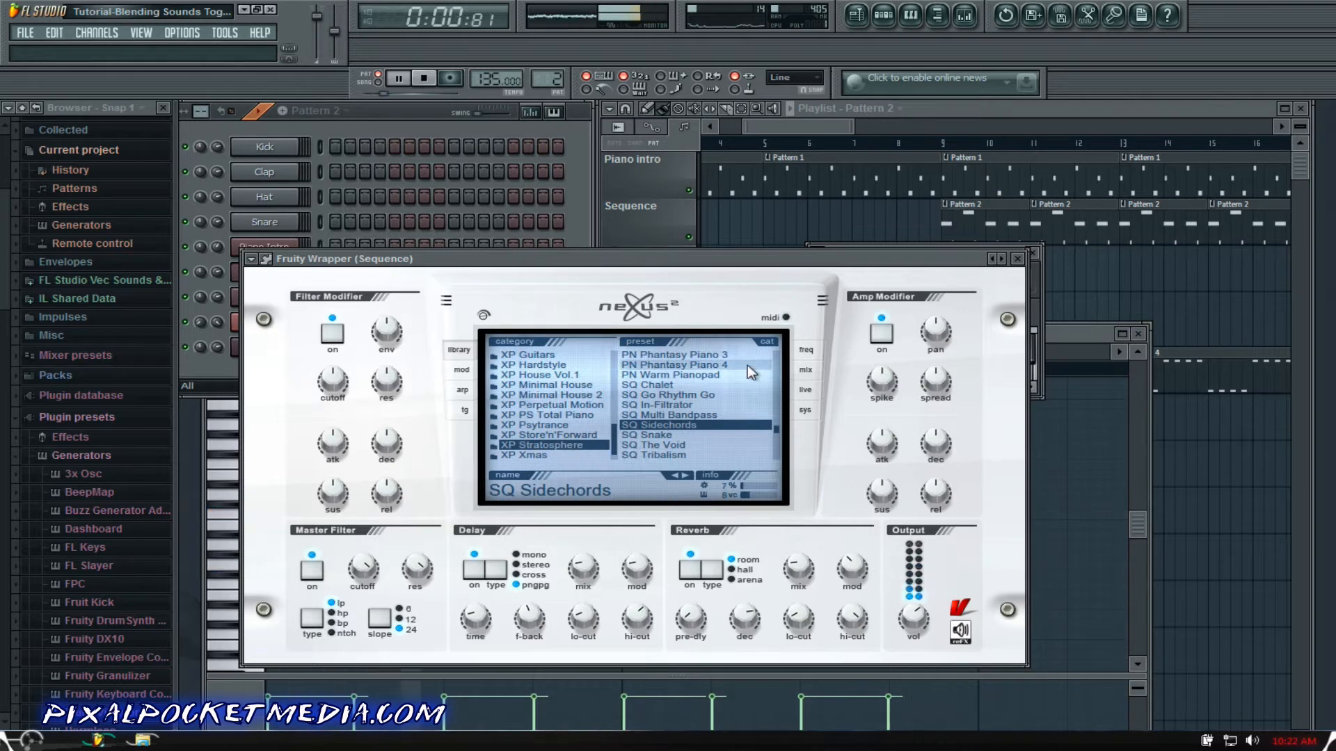
key("space")
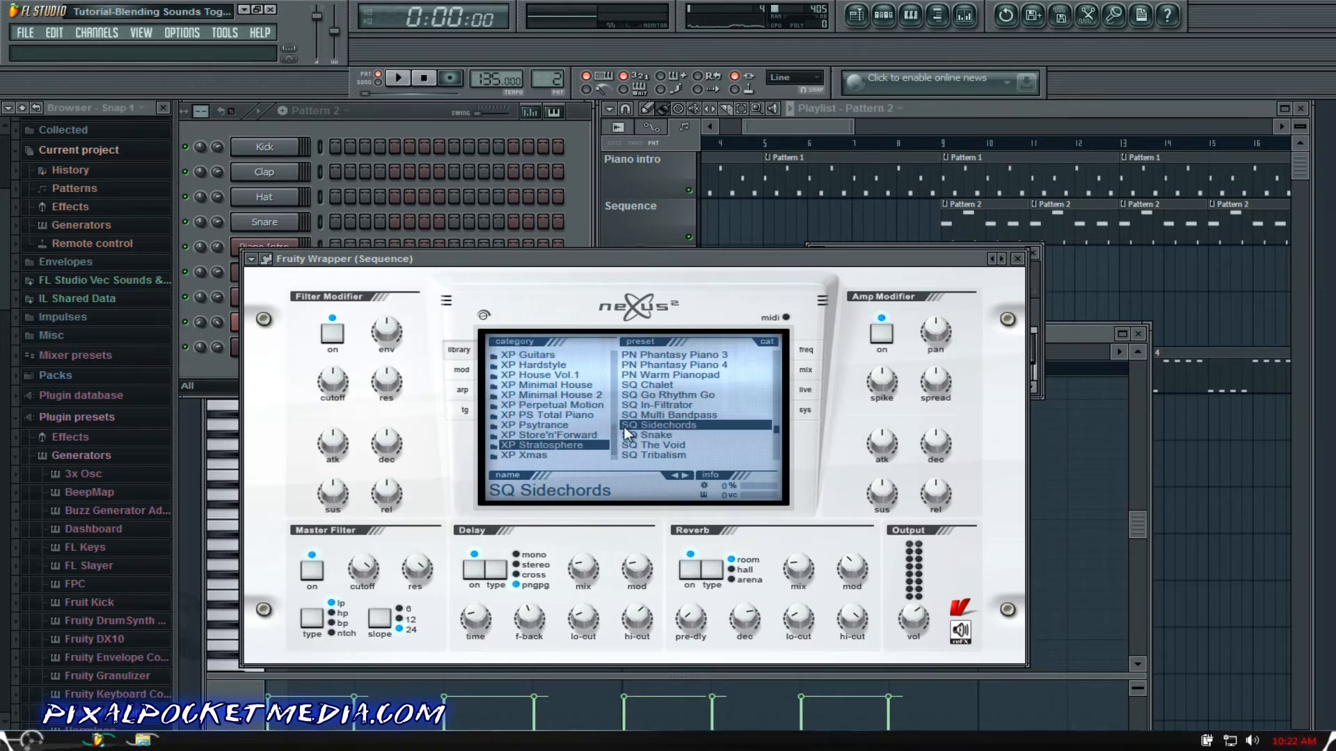
key("space")
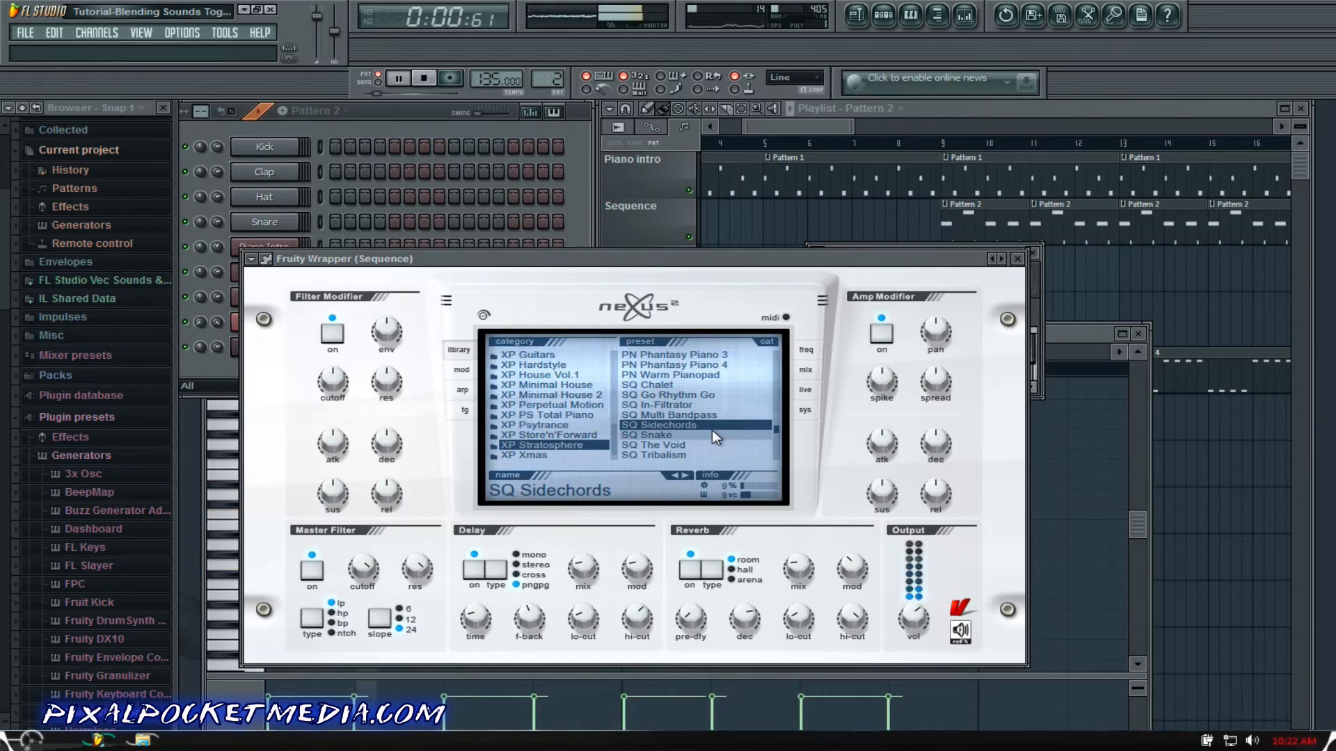
key("space")
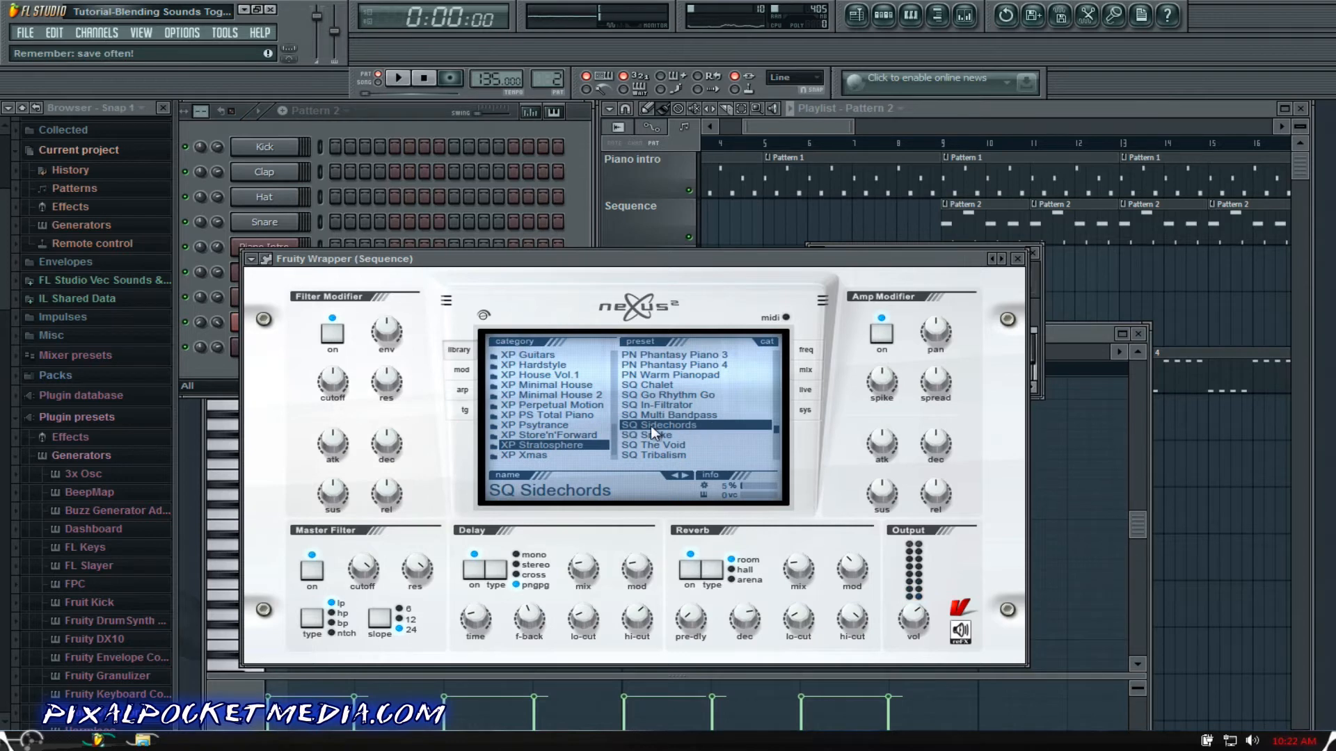
Step: Browse the presets in the XP Minimal House 2, XP Store'n'Forward and XP Stratosphere categories
left_click(574, 397)
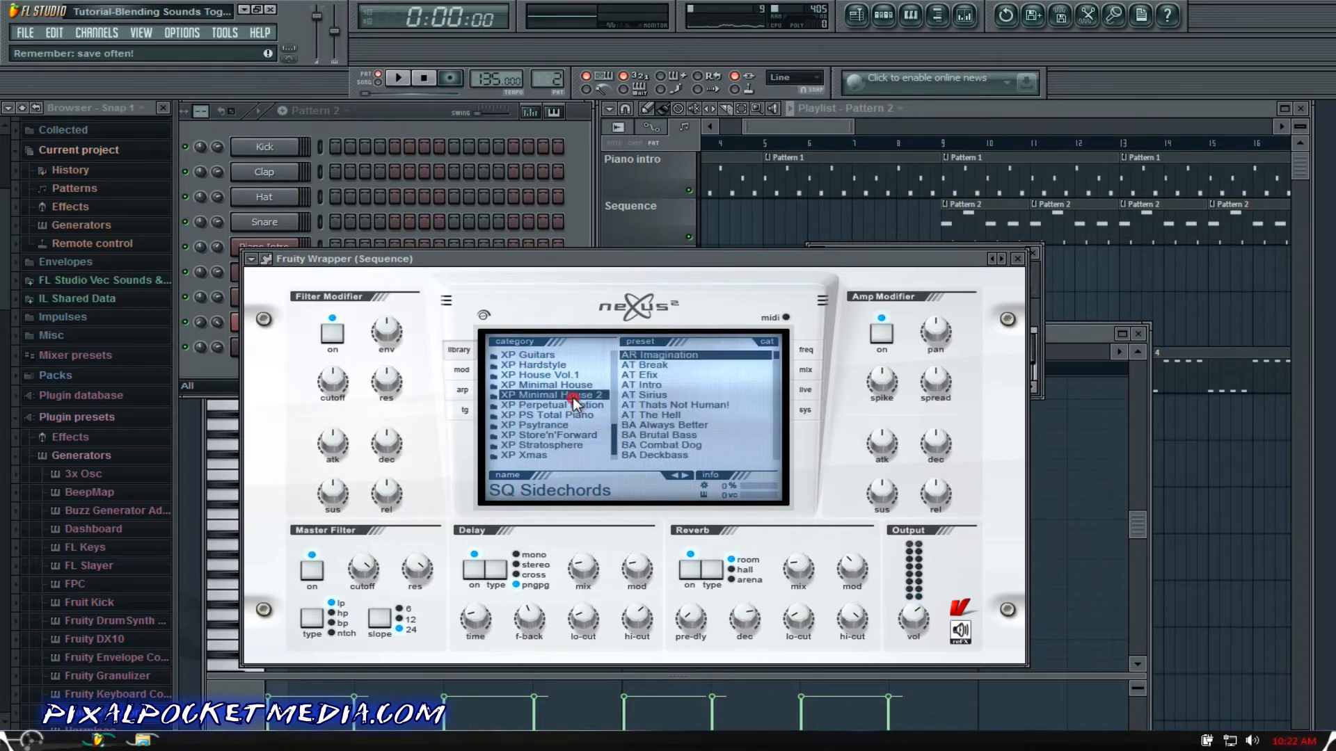
left_click(569, 435)
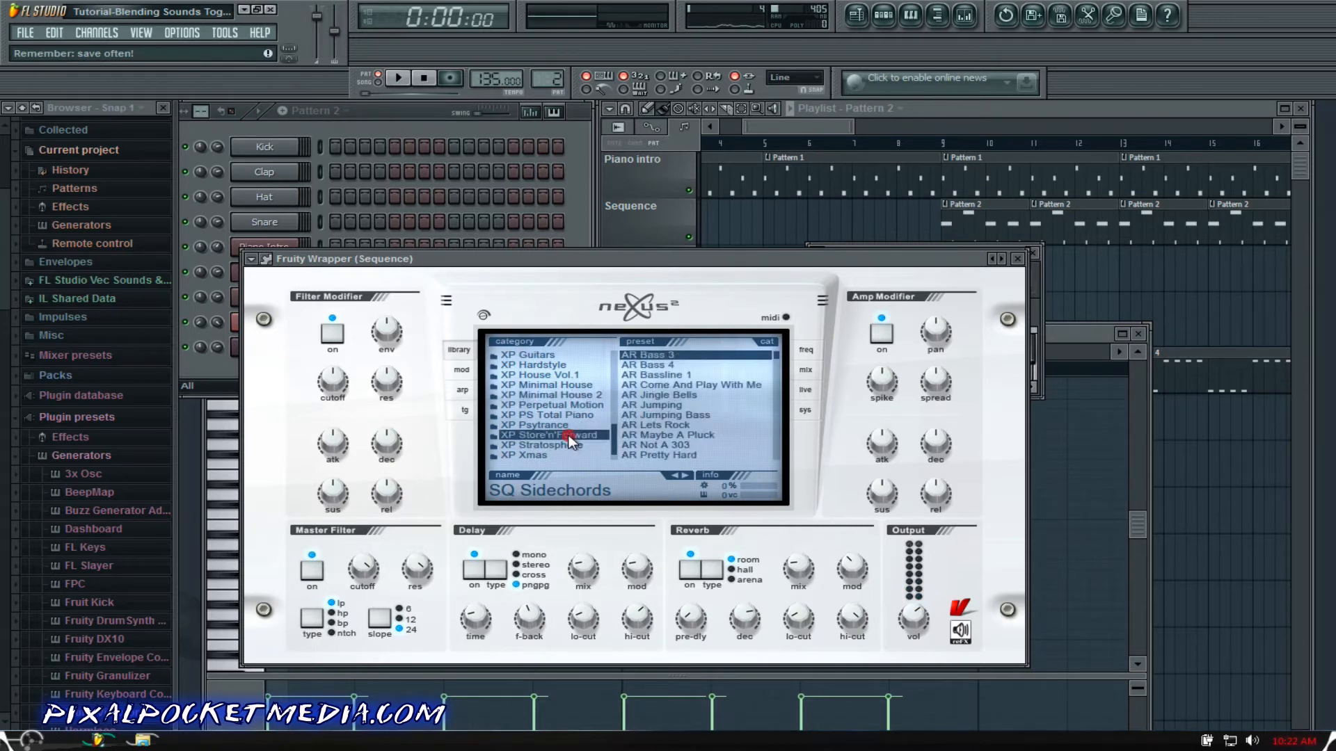
scroll(674, 422, "down", 10)
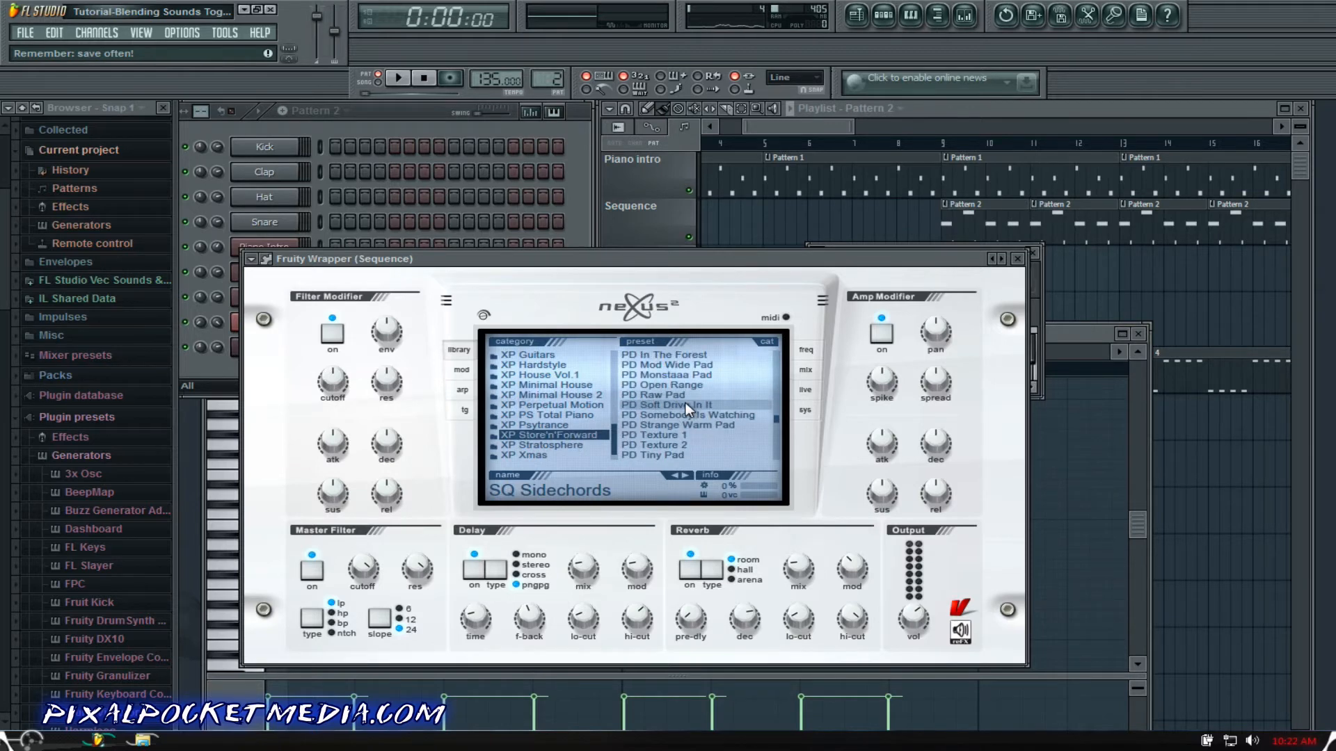
scroll(689, 409, "down", 3)
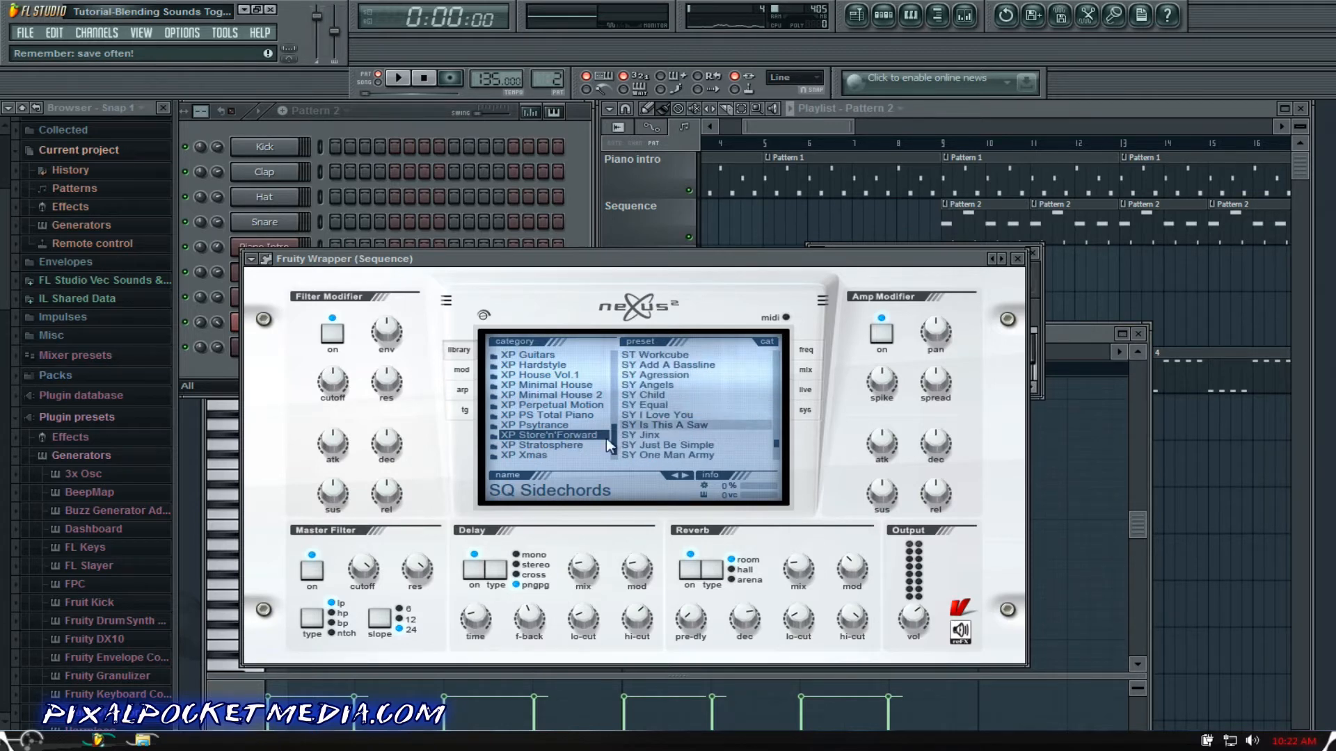
left_click(574, 444)
scroll(649, 418, "up", 6)
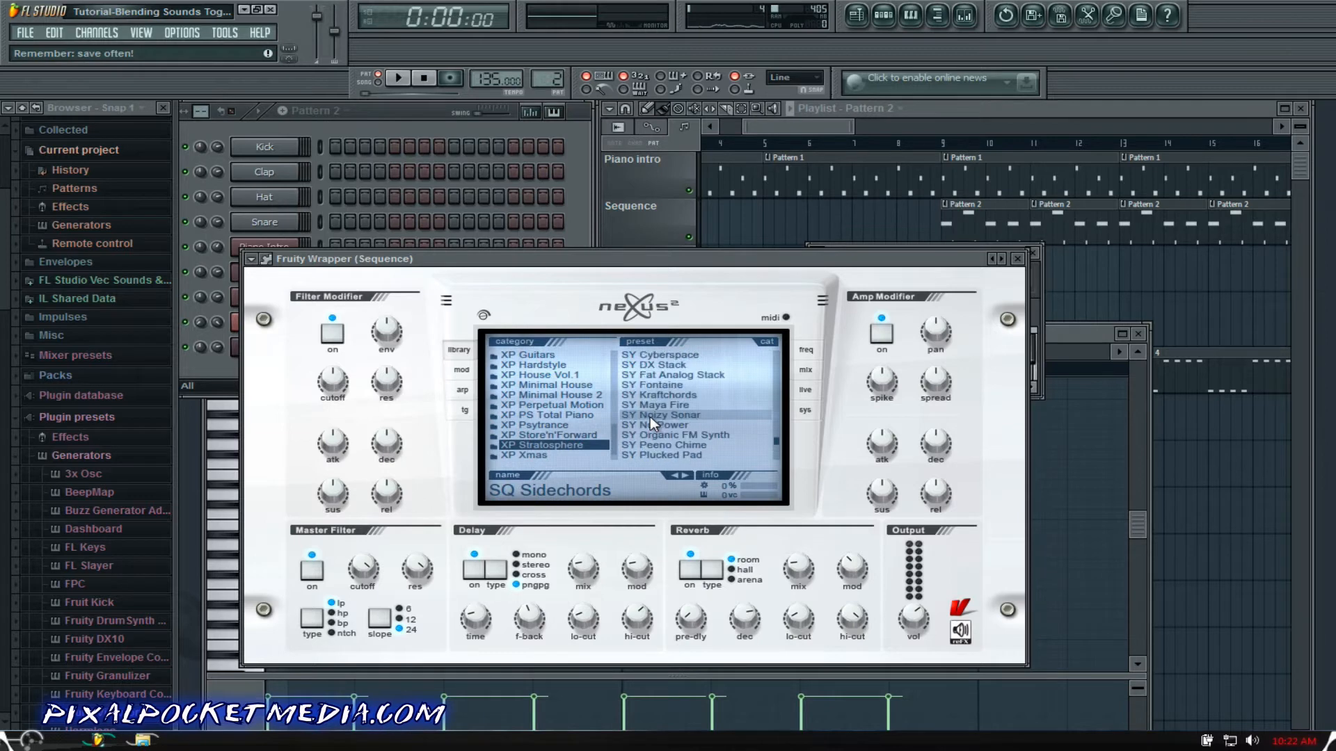
Step: Audition AR Jingle Bells, AR Jumping, AR Jumping Bass and AR Lets Rock from XP Store'n'Forward on the Sequence channel, leaving AR Lets Rock loaded
left_click(549, 435)
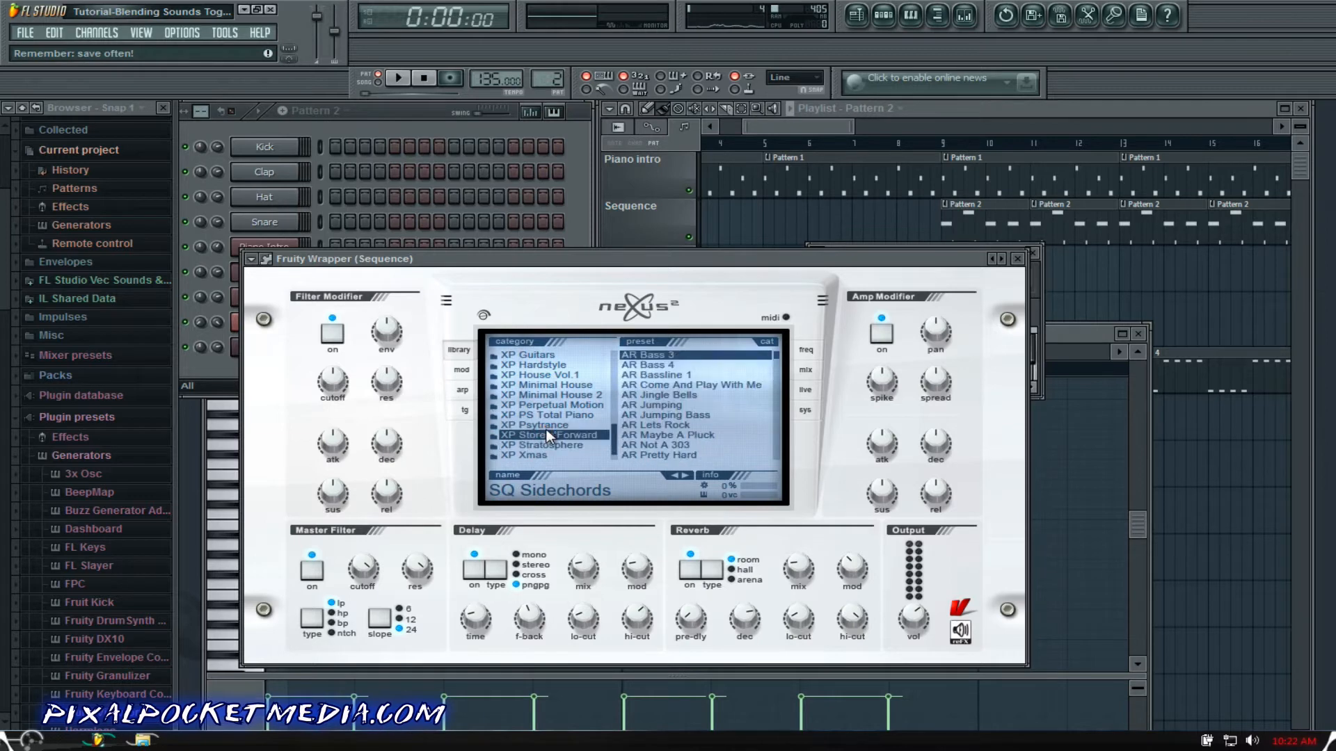
left_click(679, 395)
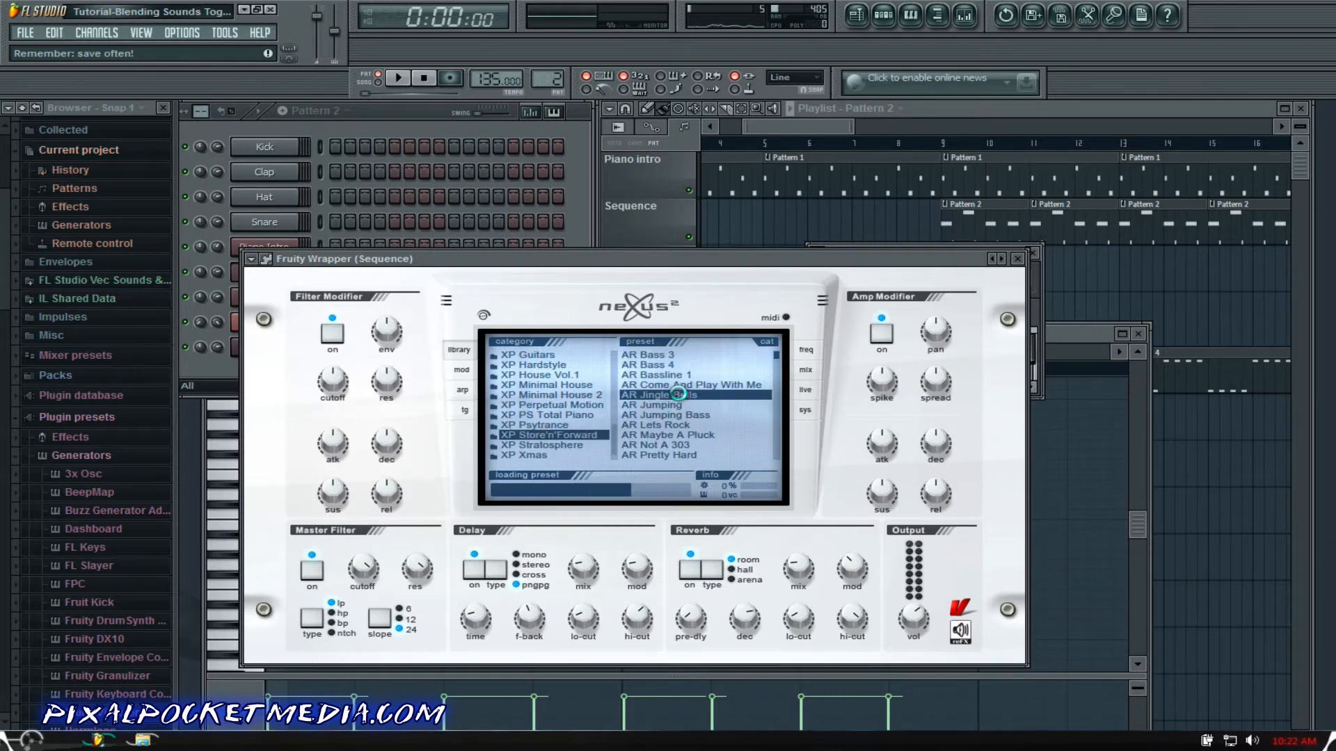
key("space")
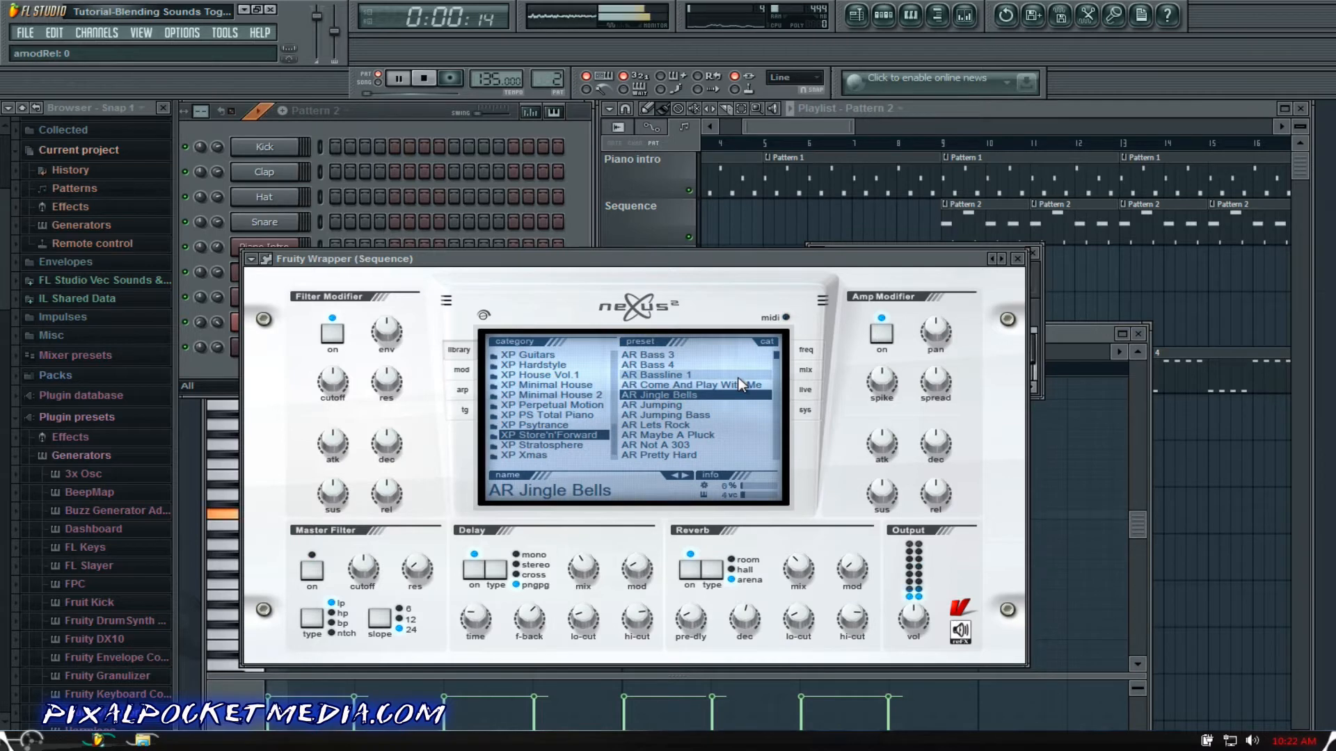
left_click(693, 403)
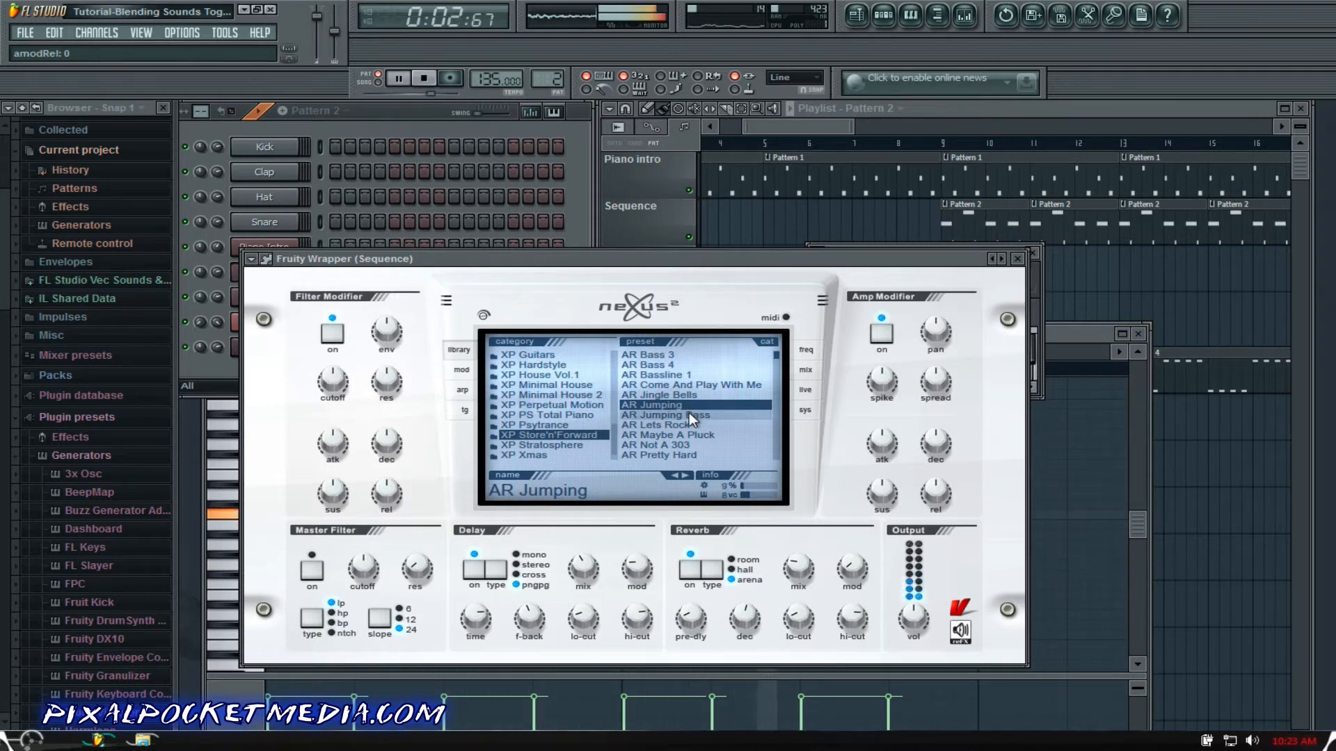
left_click(693, 415)
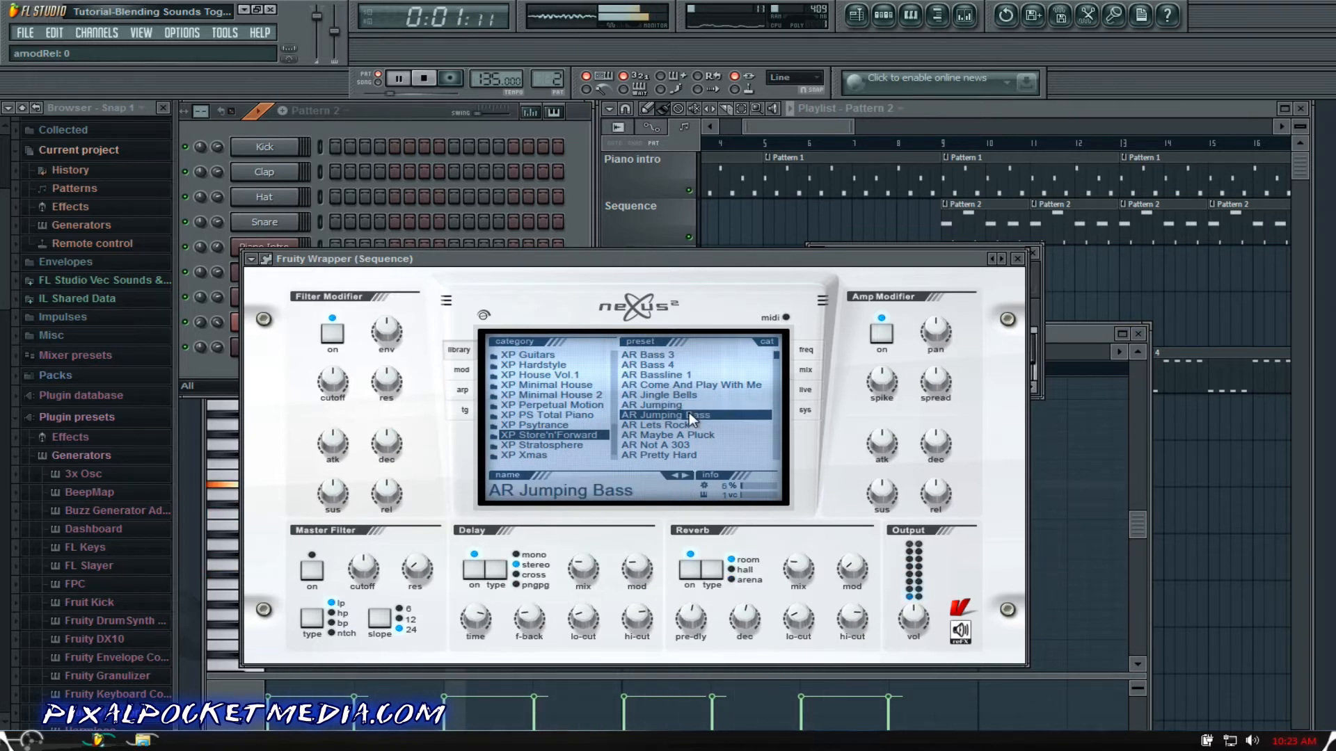
left_click(687, 423)
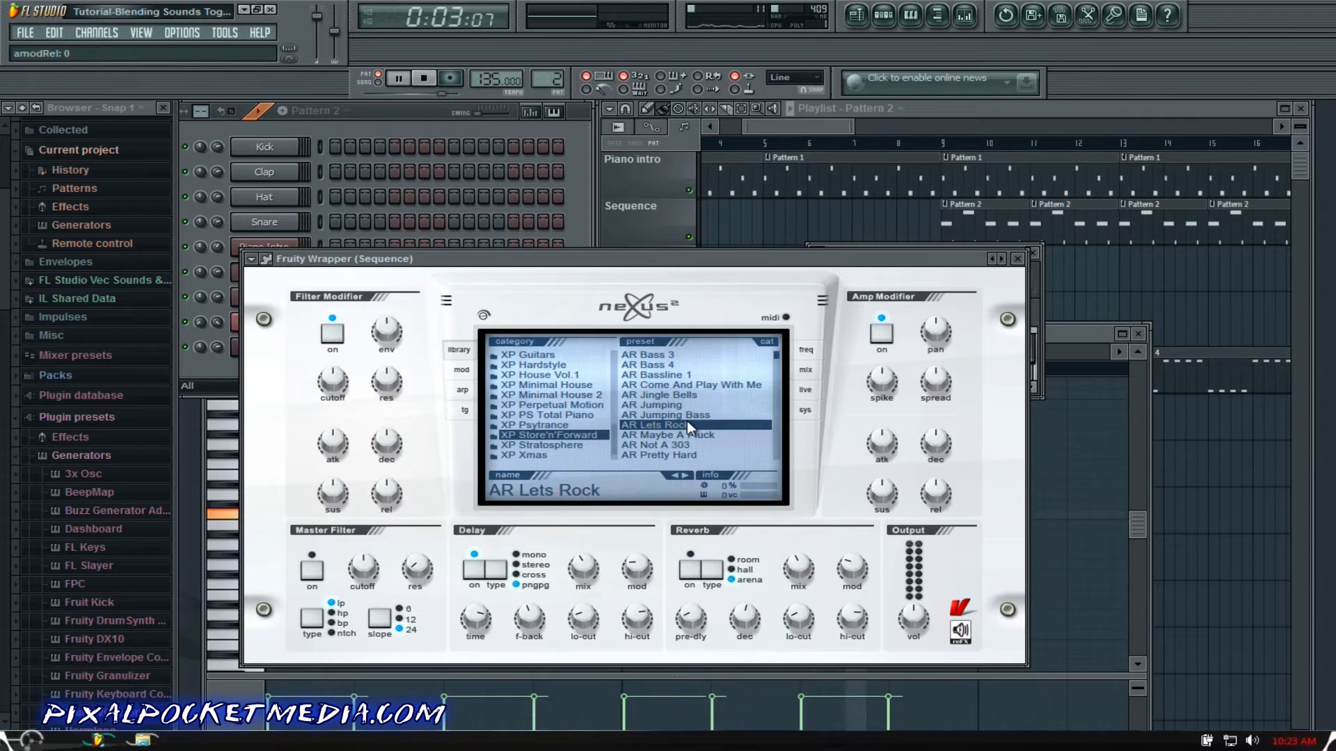
scroll(689, 403, "down", 4)
scroll(691, 393, "down", 15)
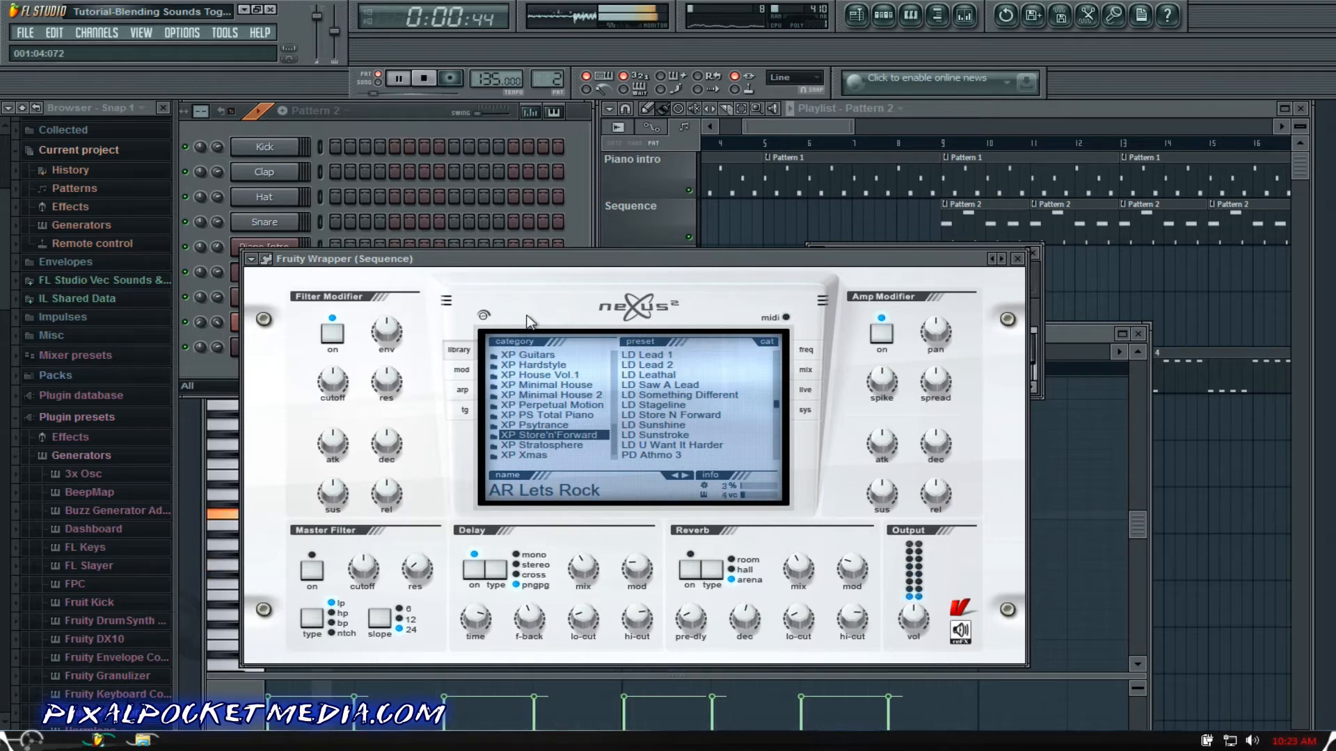
Step: Play the arrangement in song mode from just before bar 9, and delete Track 5's Pattern 4 clips at bars 9 and 13
left_click(378, 82)
left_click(927, 146)
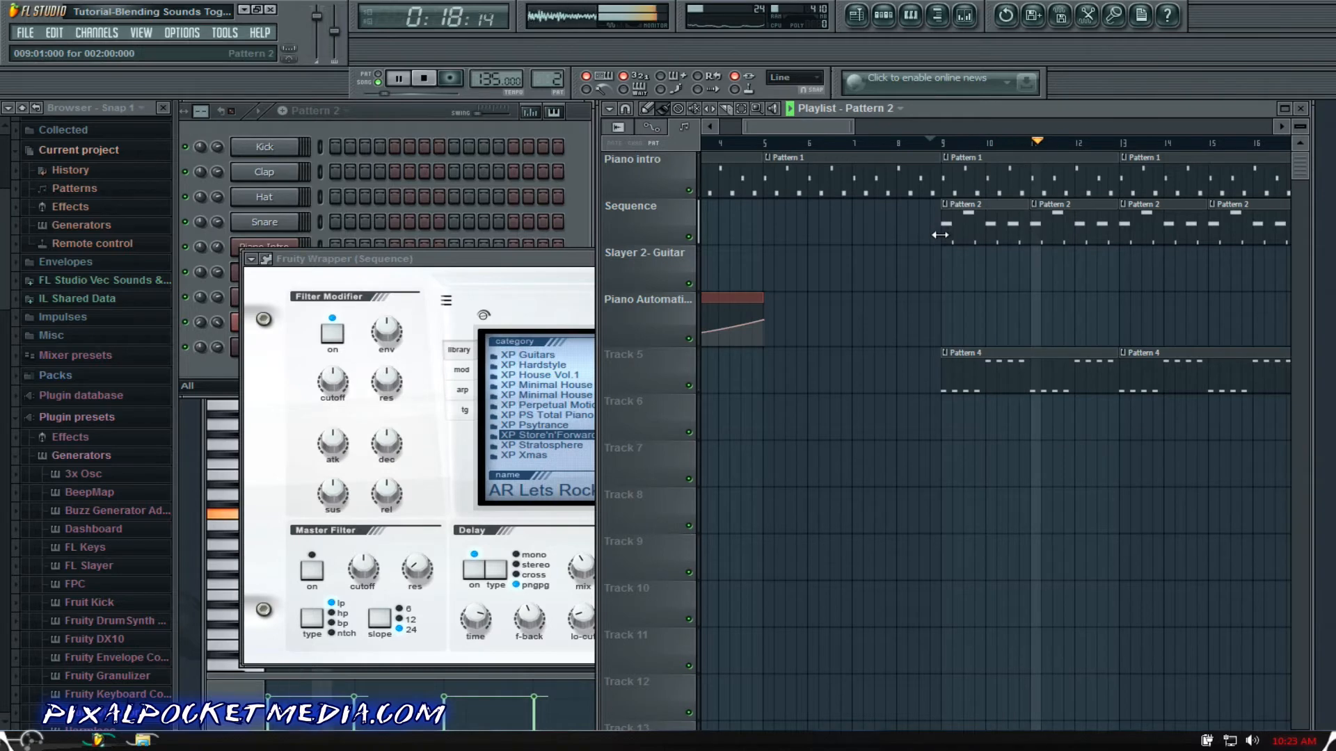
right_click(1002, 367)
right_click(1131, 367)
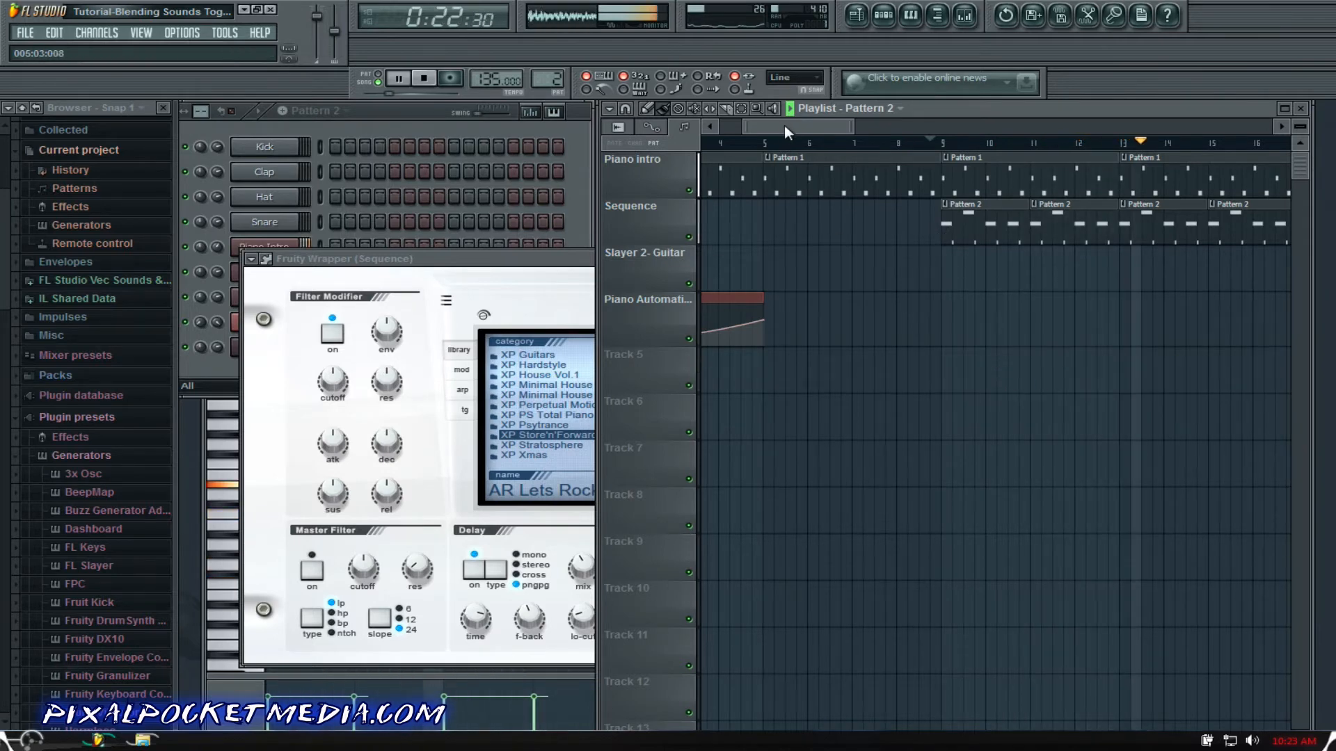
Step: Delete the remaining Pattern 4 clips on Track 5, from bar 17 through the clip at bar 41
left_click_drag(785, 126, 854, 128)
right_click(972, 364)
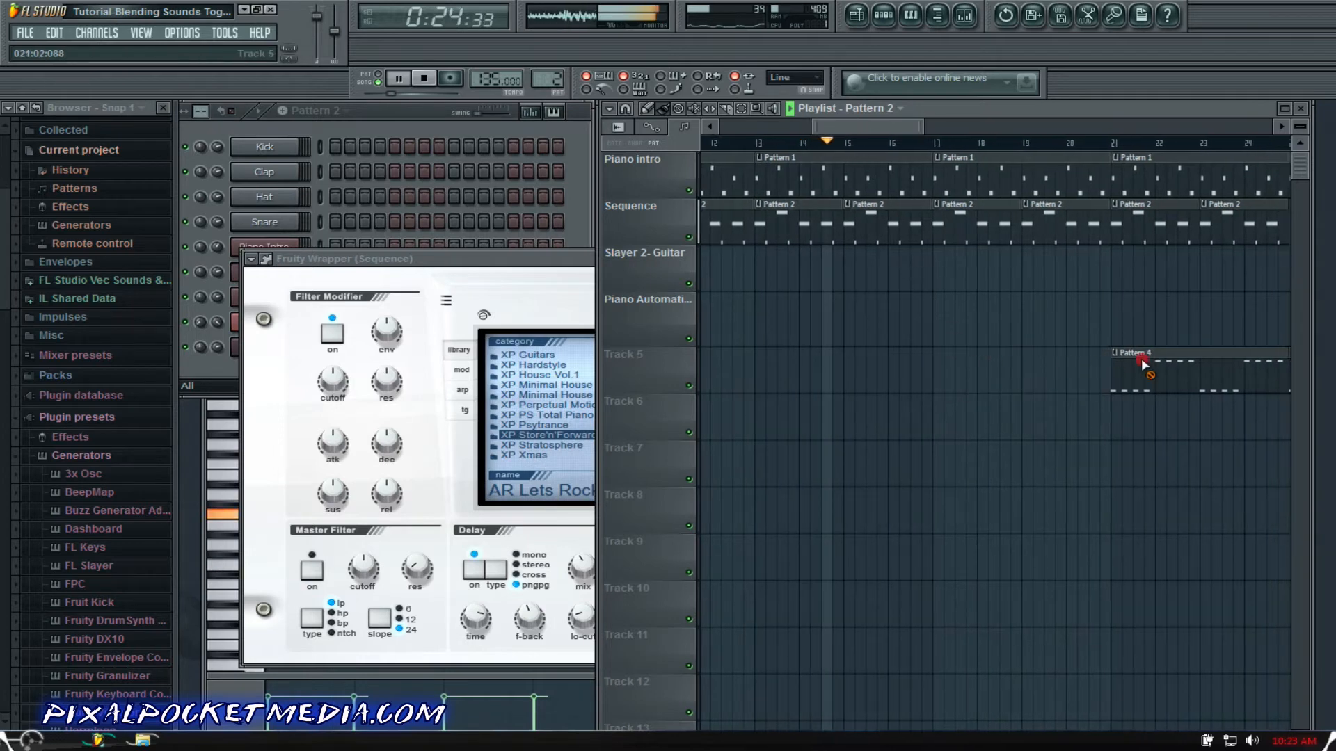
right_click(1141, 364)
left_click_drag(844, 132, 913, 130)
right_click(1082, 366)
right_click(1141, 363)
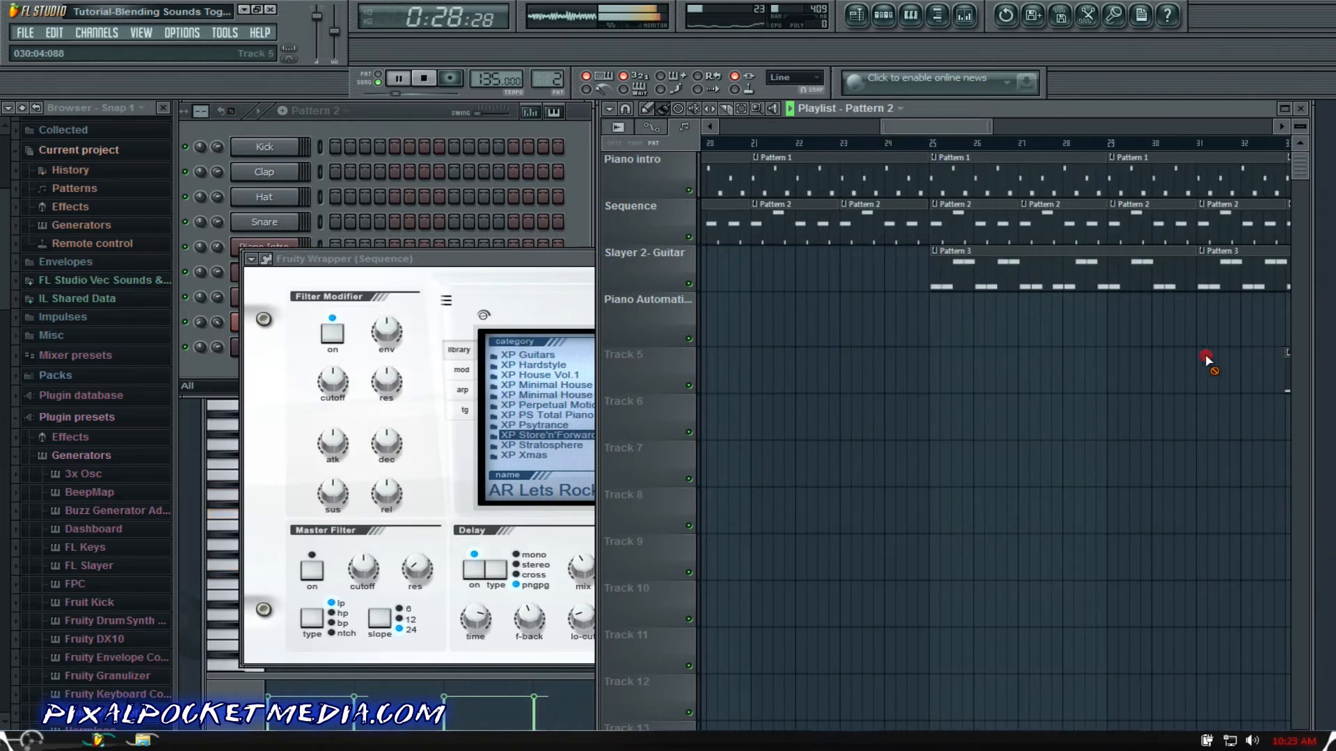
left_click_drag(907, 133, 983, 133)
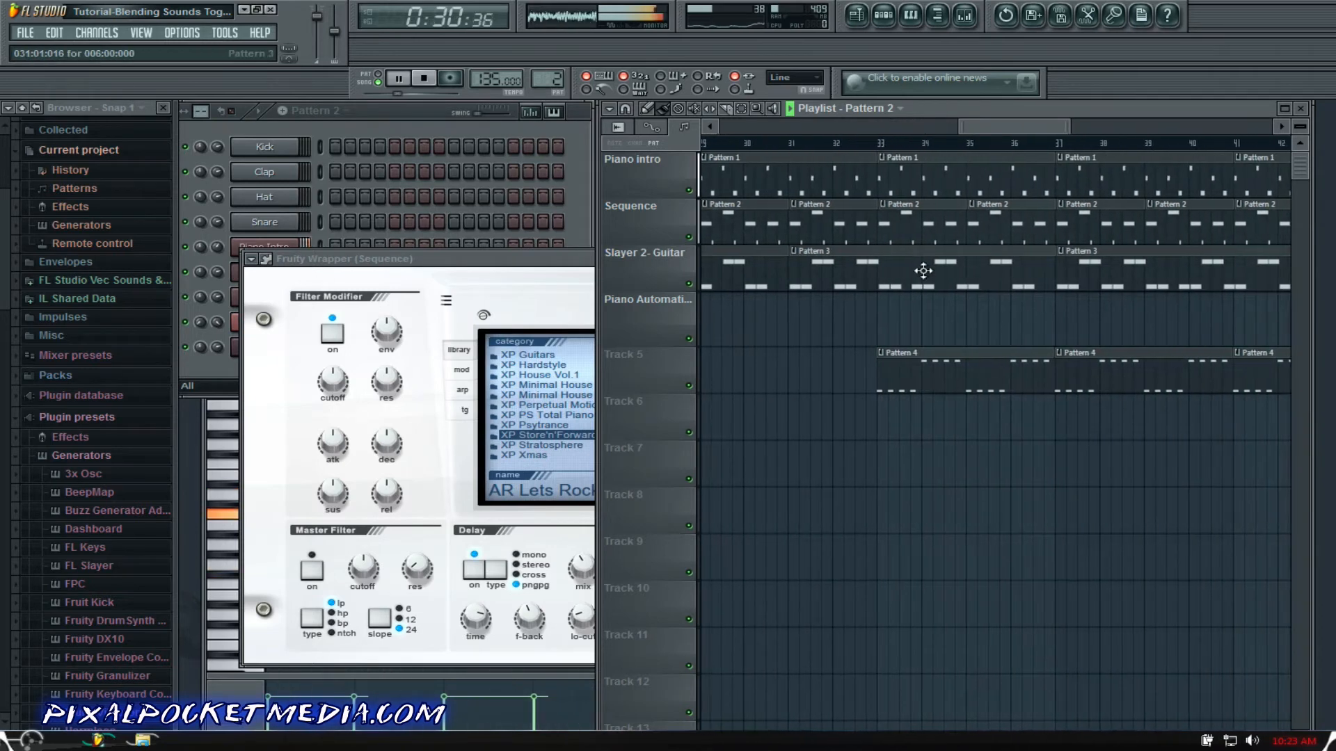
right_click(929, 367)
right_click(1113, 365)
right_click(1238, 368)
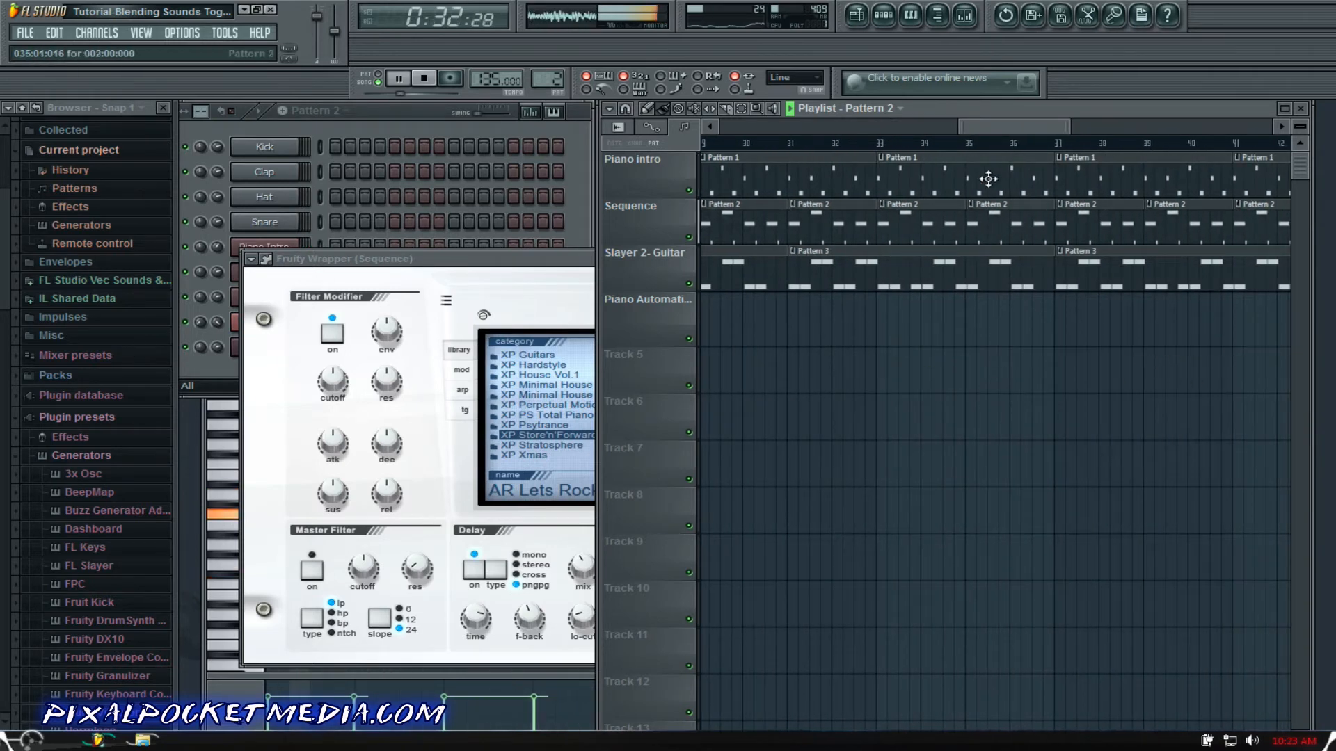
Step: Stop the song, switch playback to pattern mode, and audition LD Stageline and LD Store N Forward on the Sequence channel
left_click_drag(969, 128, 772, 127)
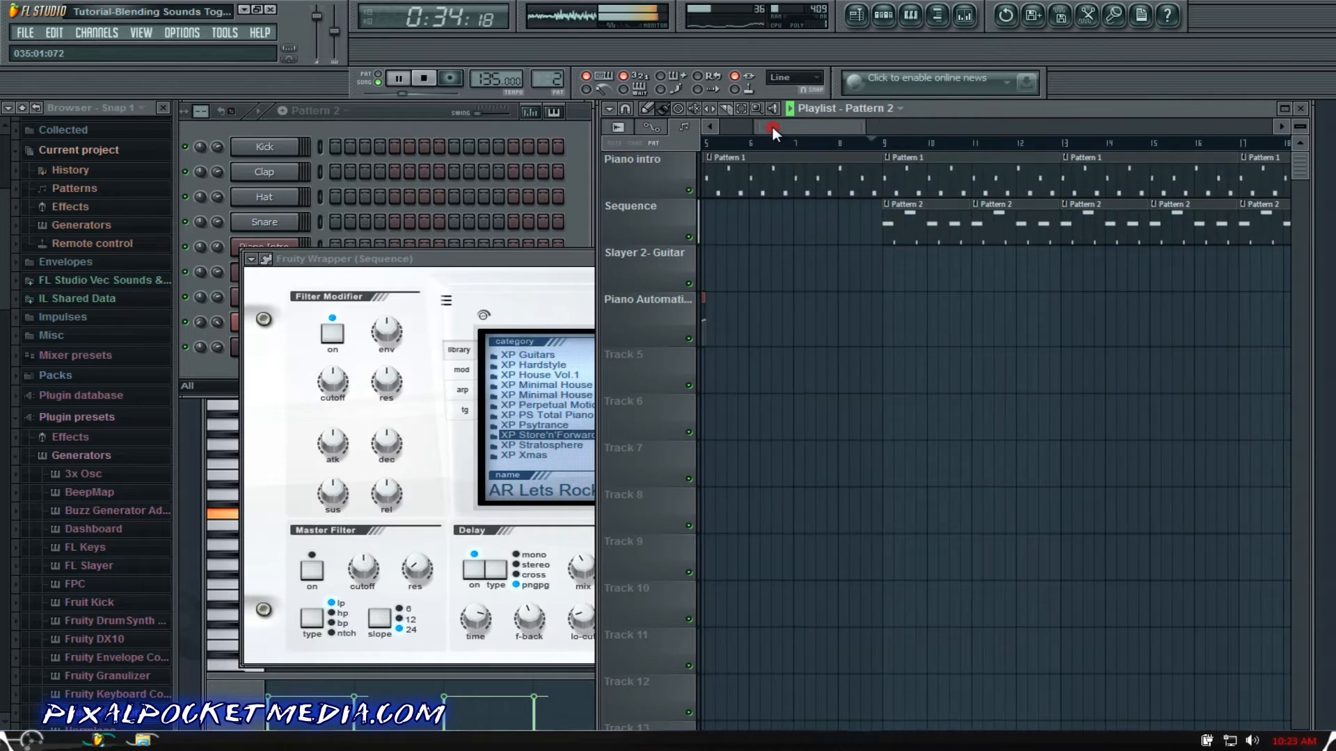
key("space")
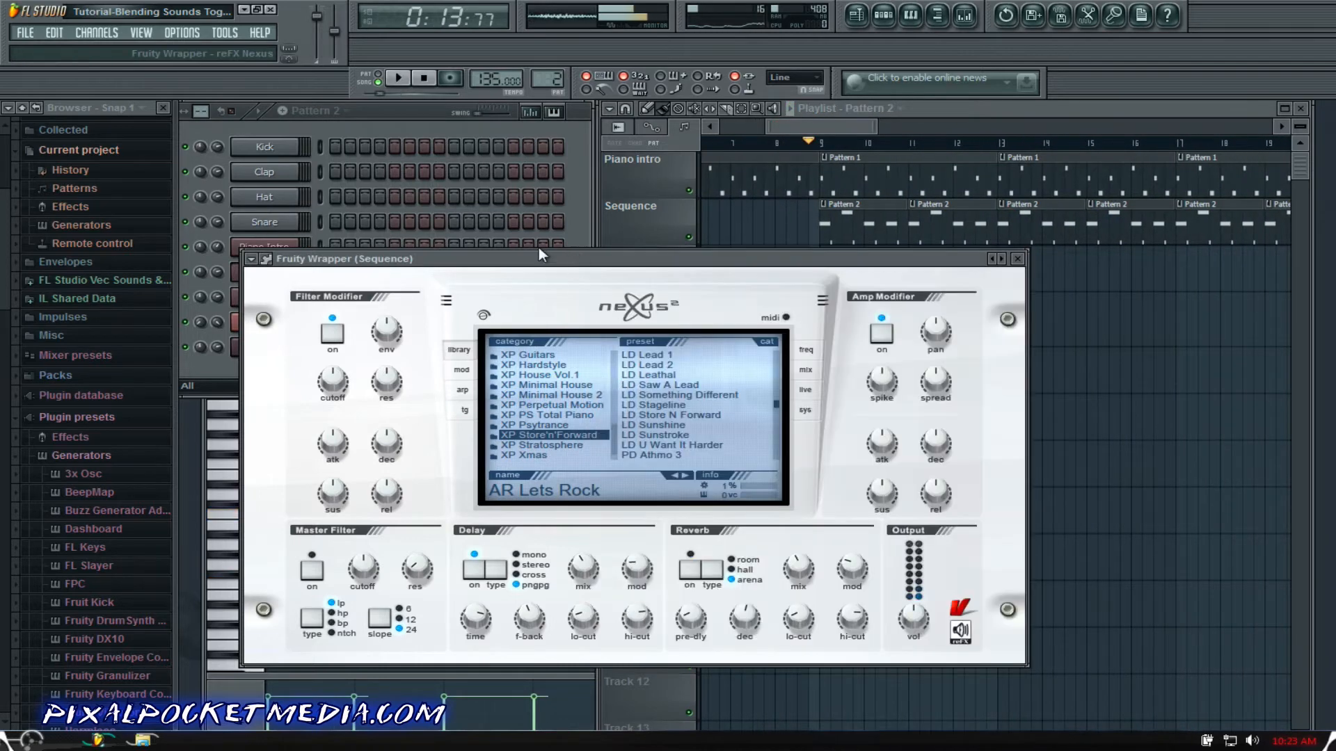
left_click(376, 78)
left_click(670, 404)
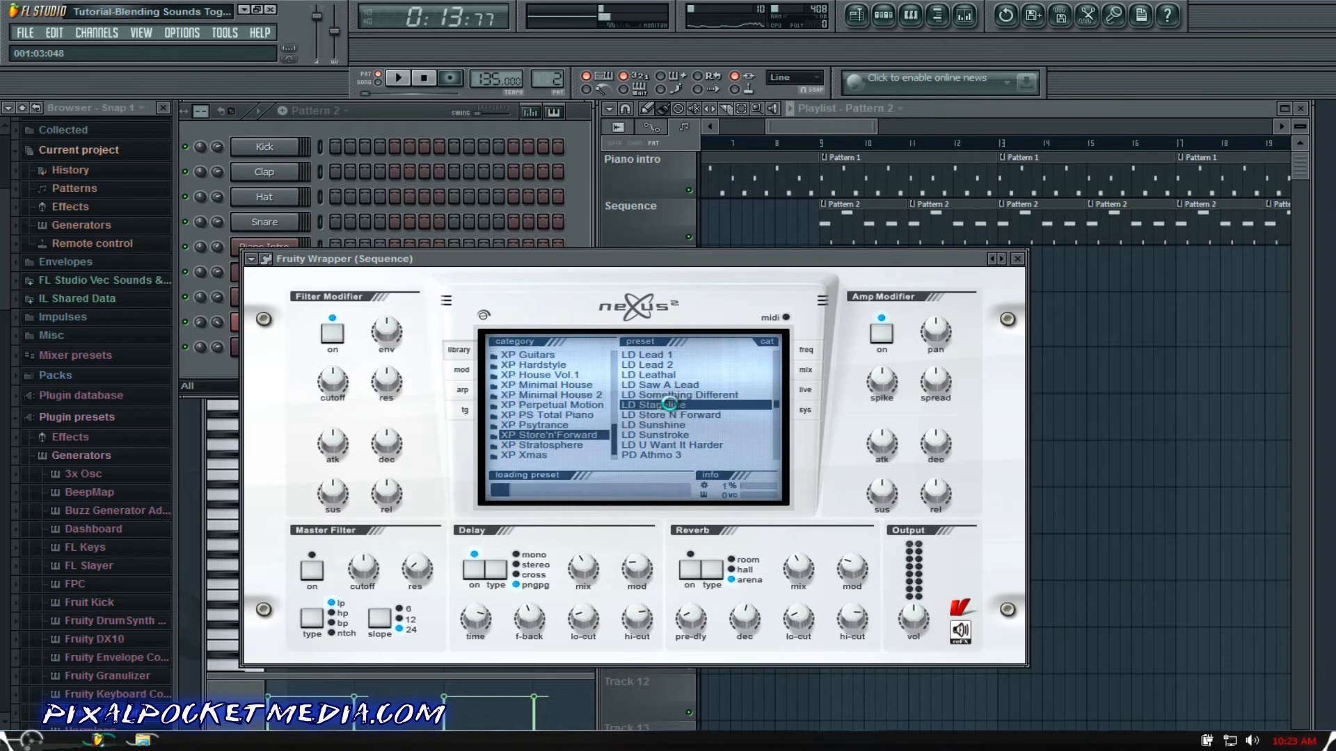
key("space")
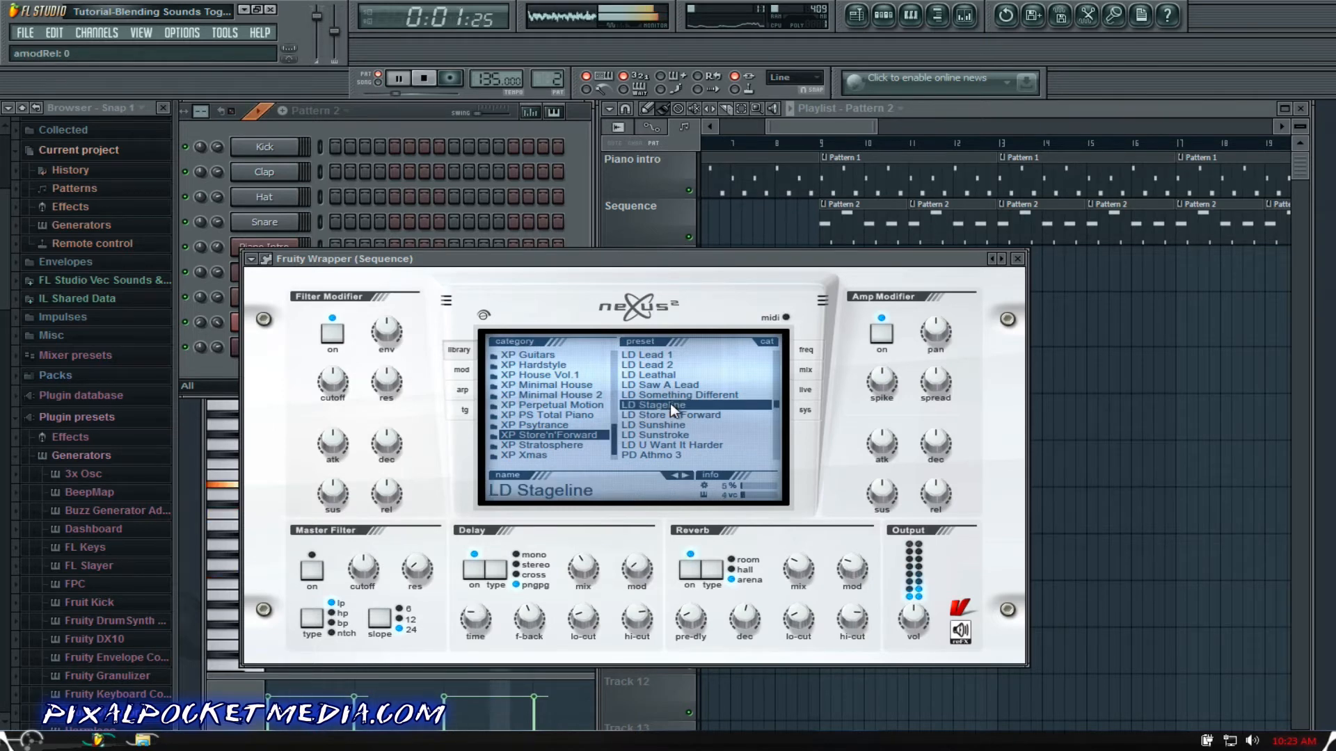
left_click(675, 415)
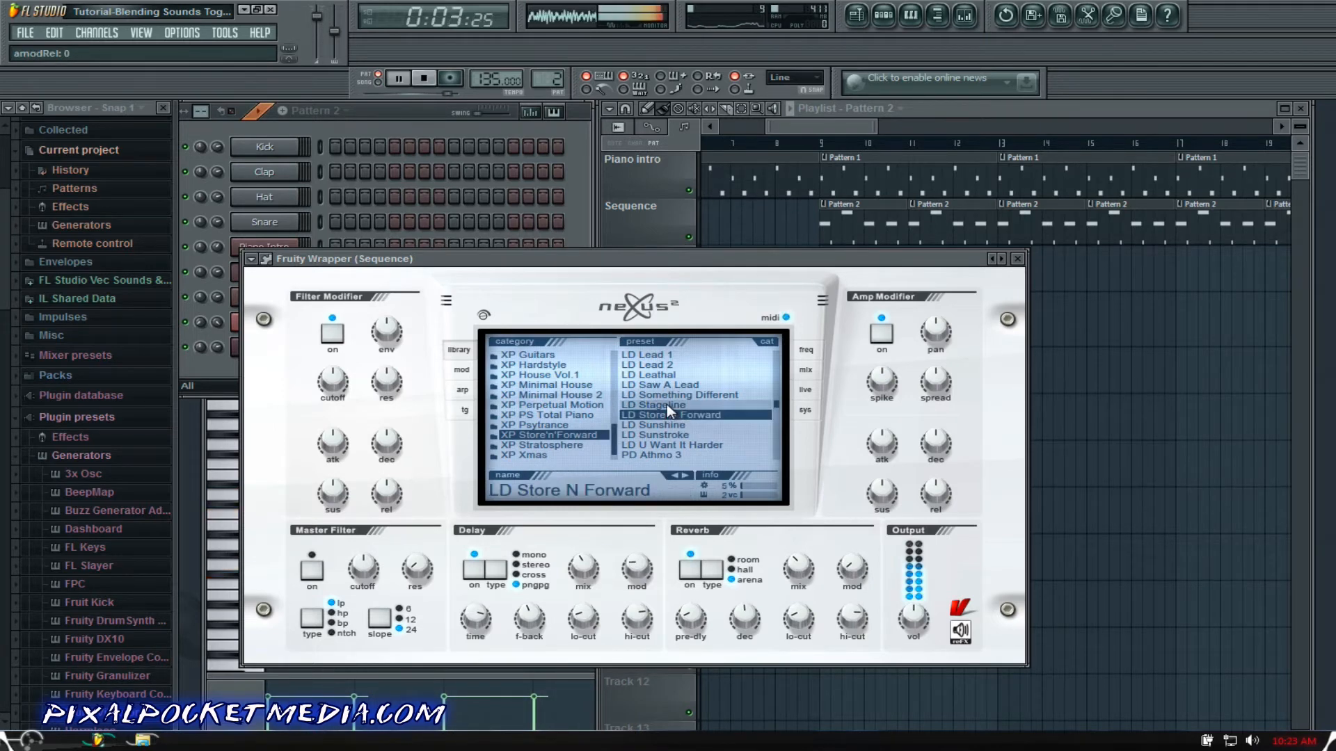
Step: Audition LD Sunshine, LD Sunstroke and LD U Want It Harder, leaving LD U Want It Harder loaded, and close the Sequence plugin
scroll(667, 404, "down", 2)
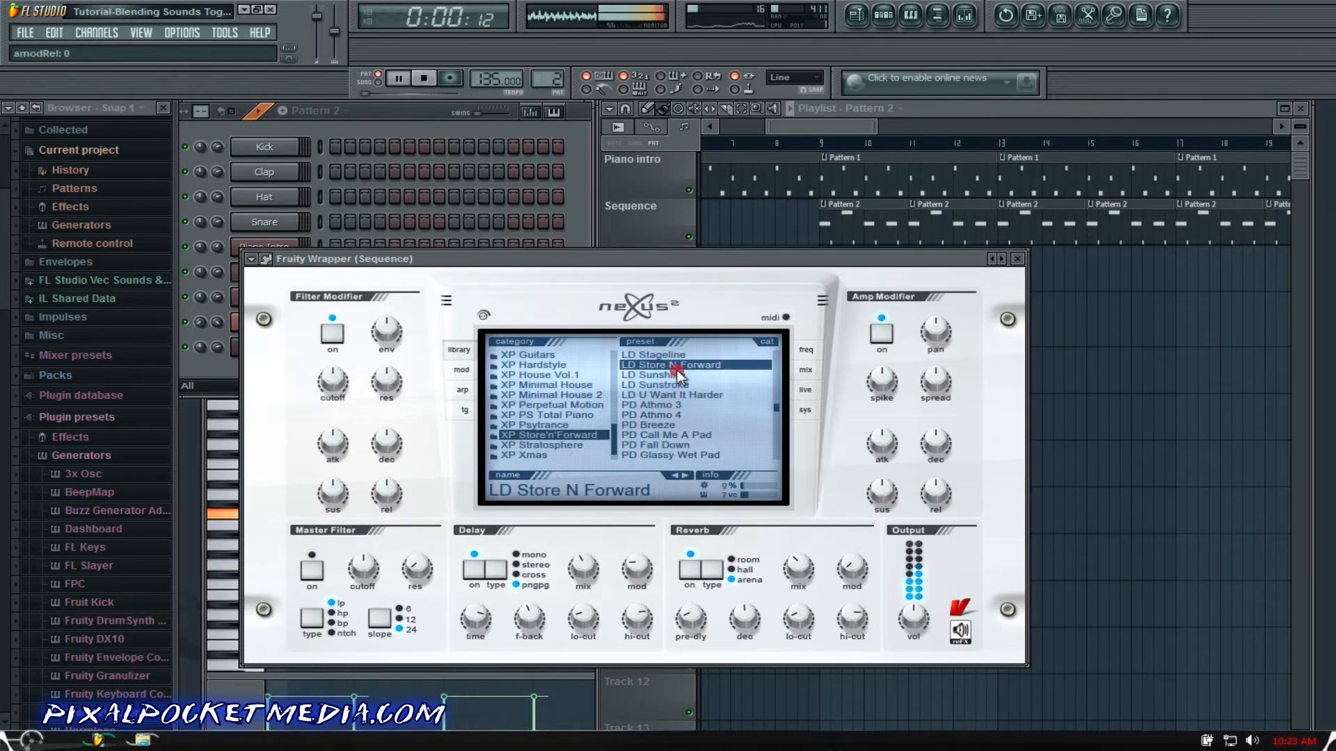
left_click(678, 375)
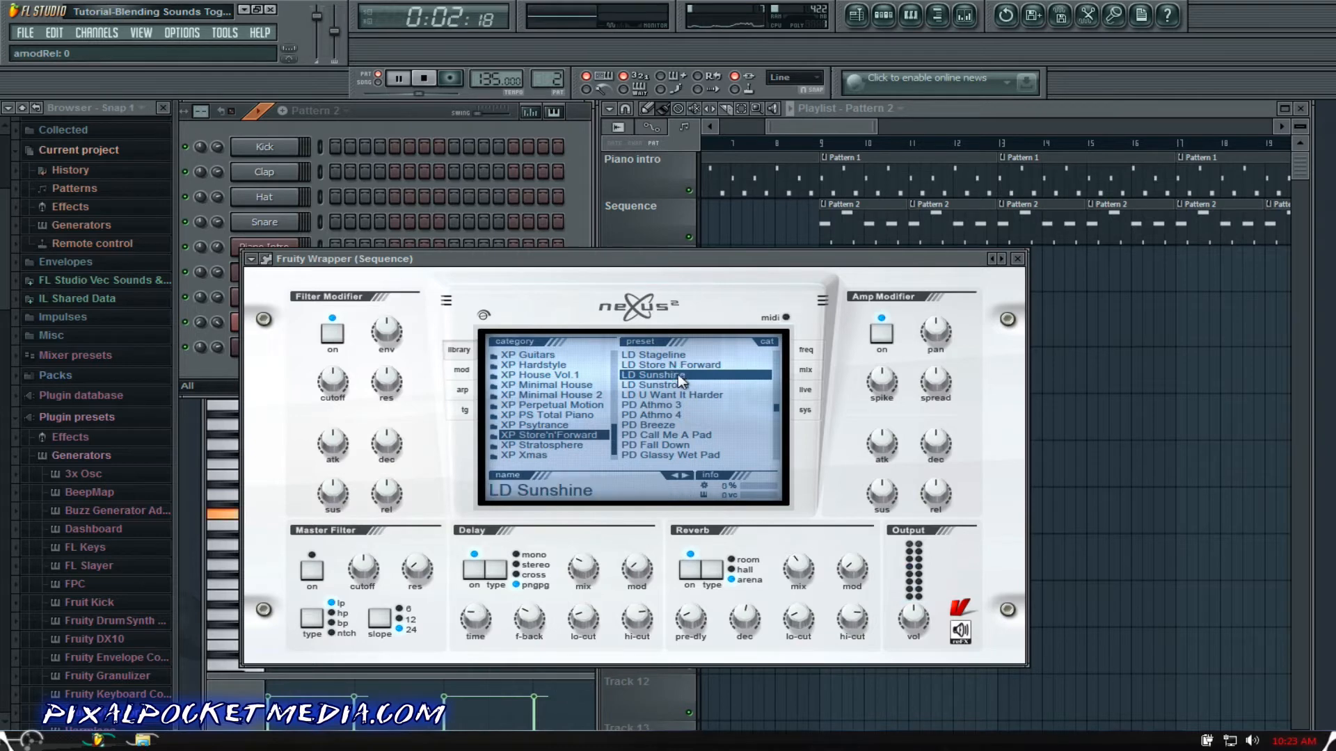
left_click(678, 384)
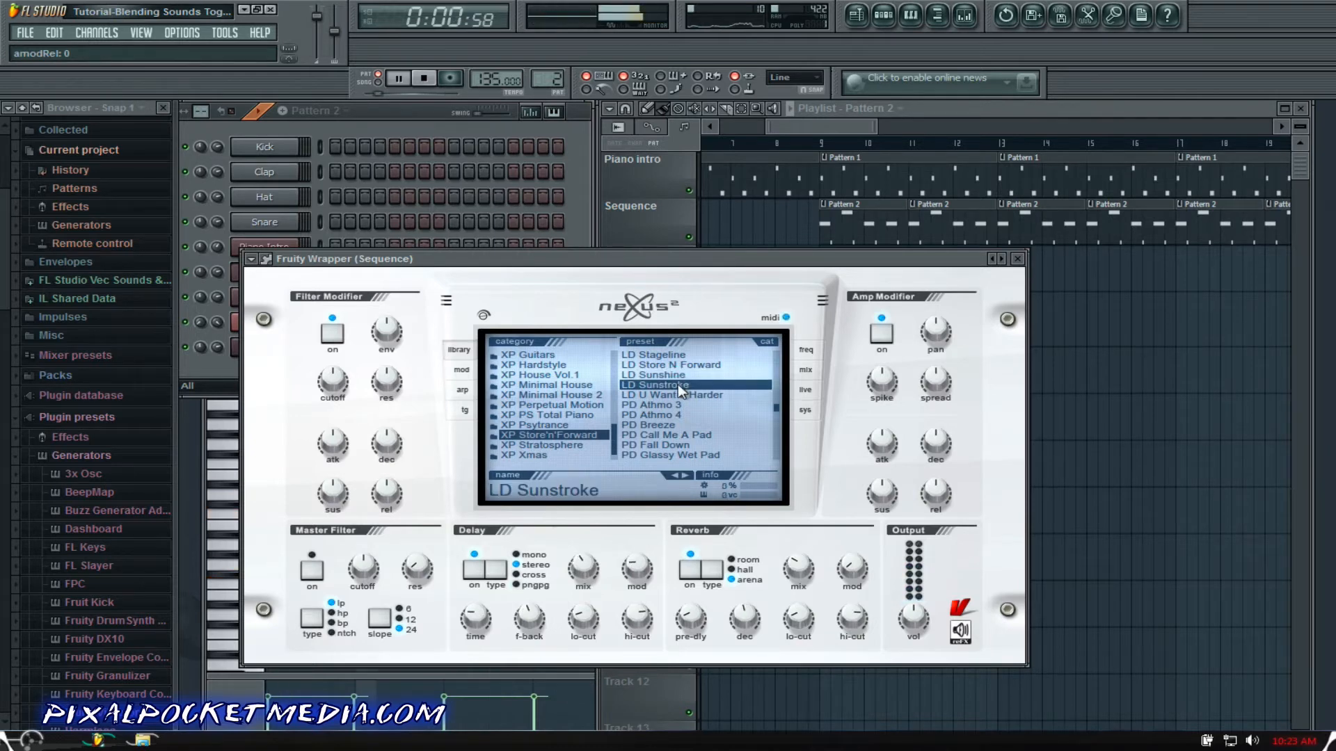
left_click(679, 394)
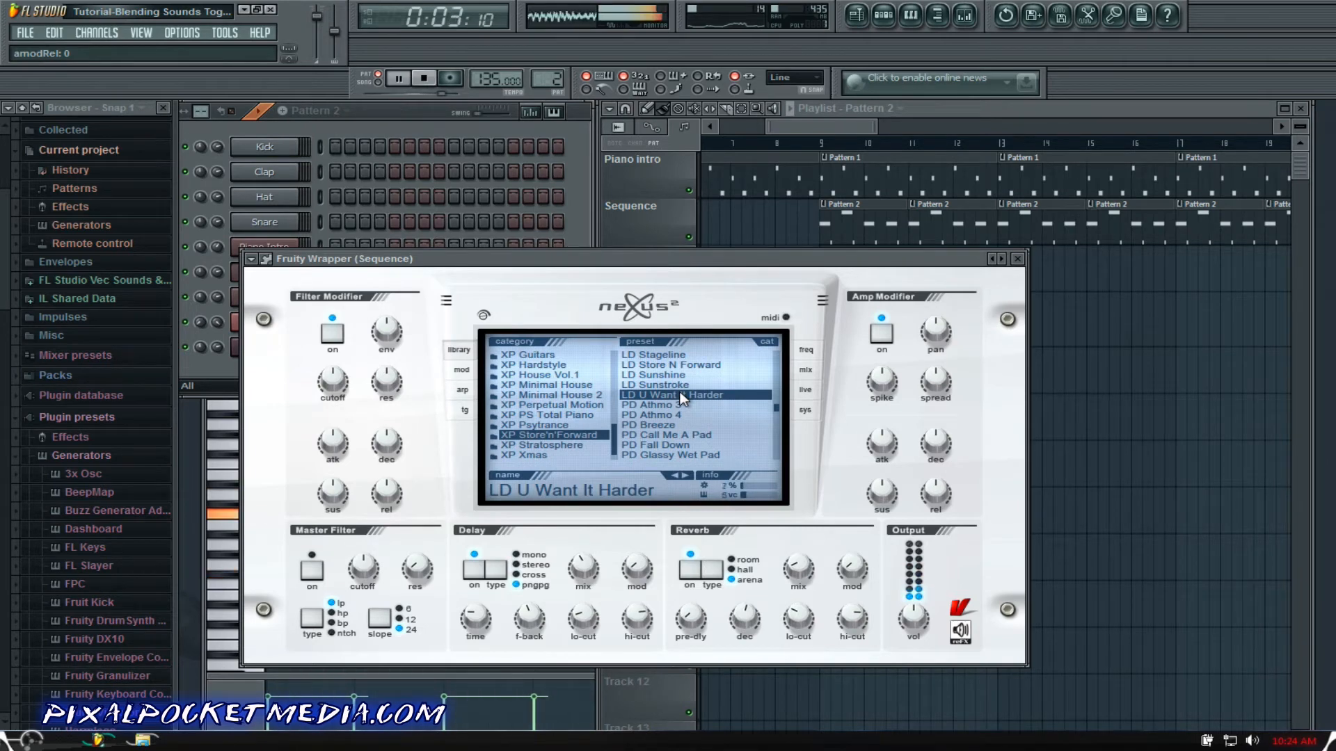
key("space")
left_click(1018, 259)
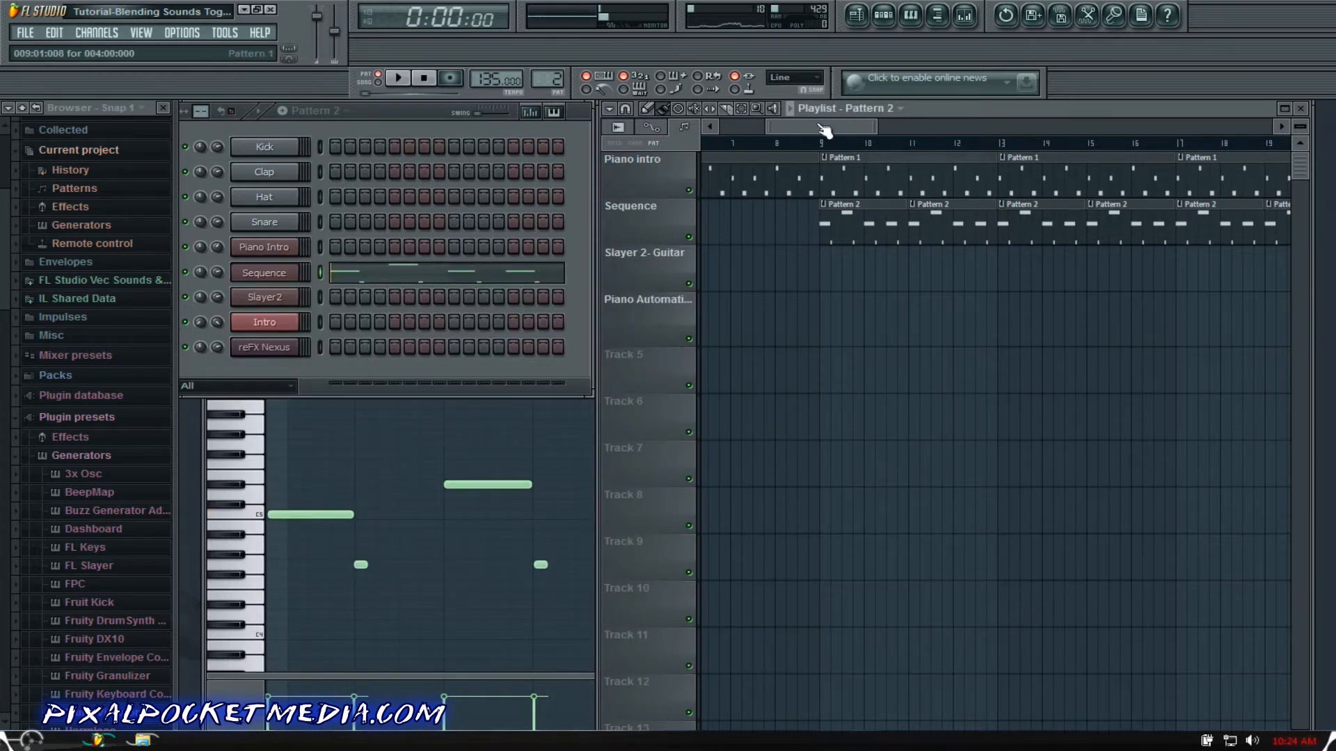
Step: Look through the browser's generator presets and sound folders, and select the FL Studio Vec Sounds & Acapellas folder
left_click_drag(799, 127, 724, 128)
right_click(1047, 365)
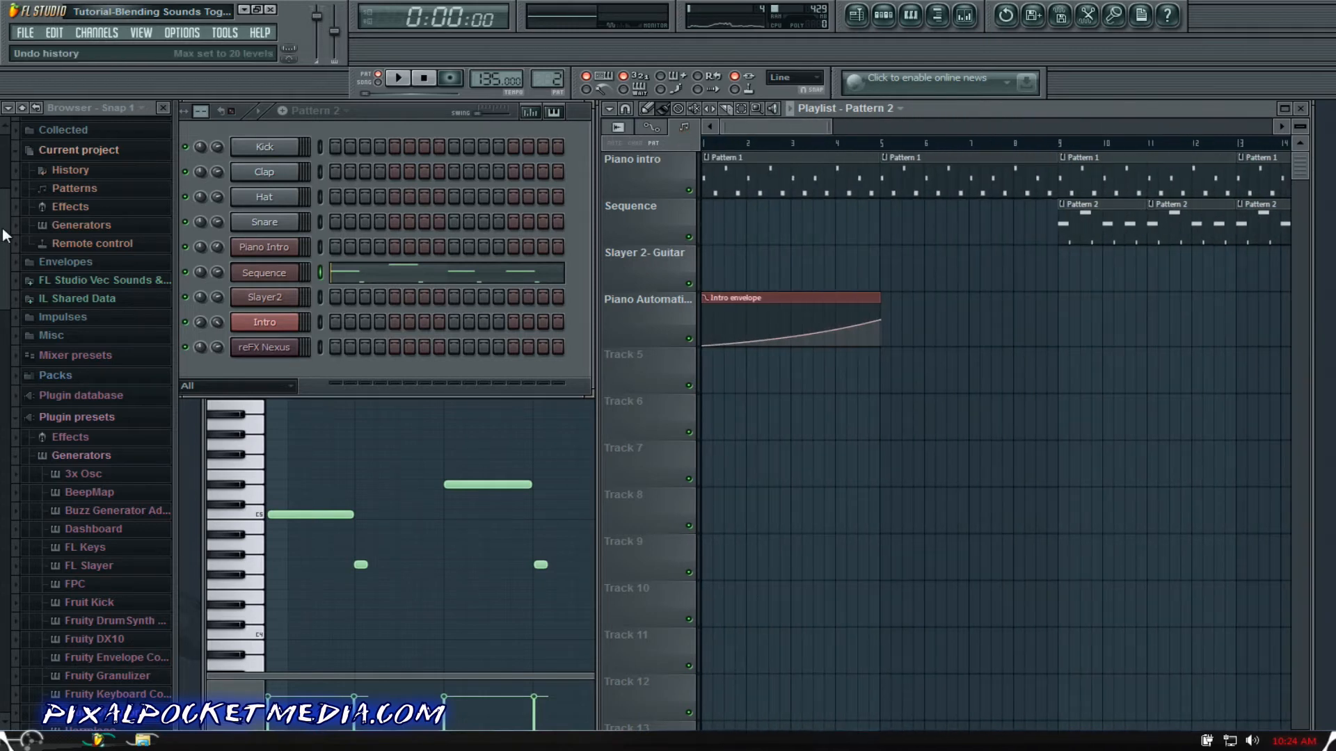
left_click_drag(4, 207, 3, 490)
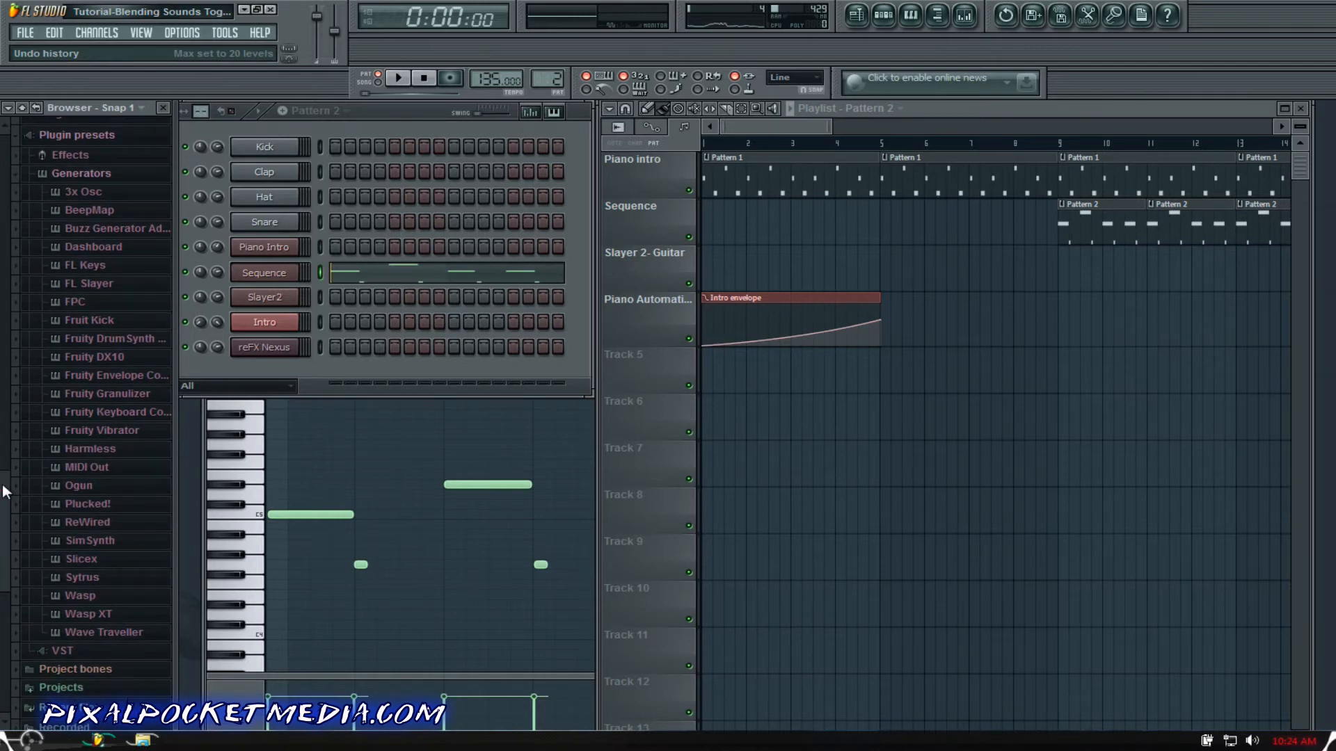
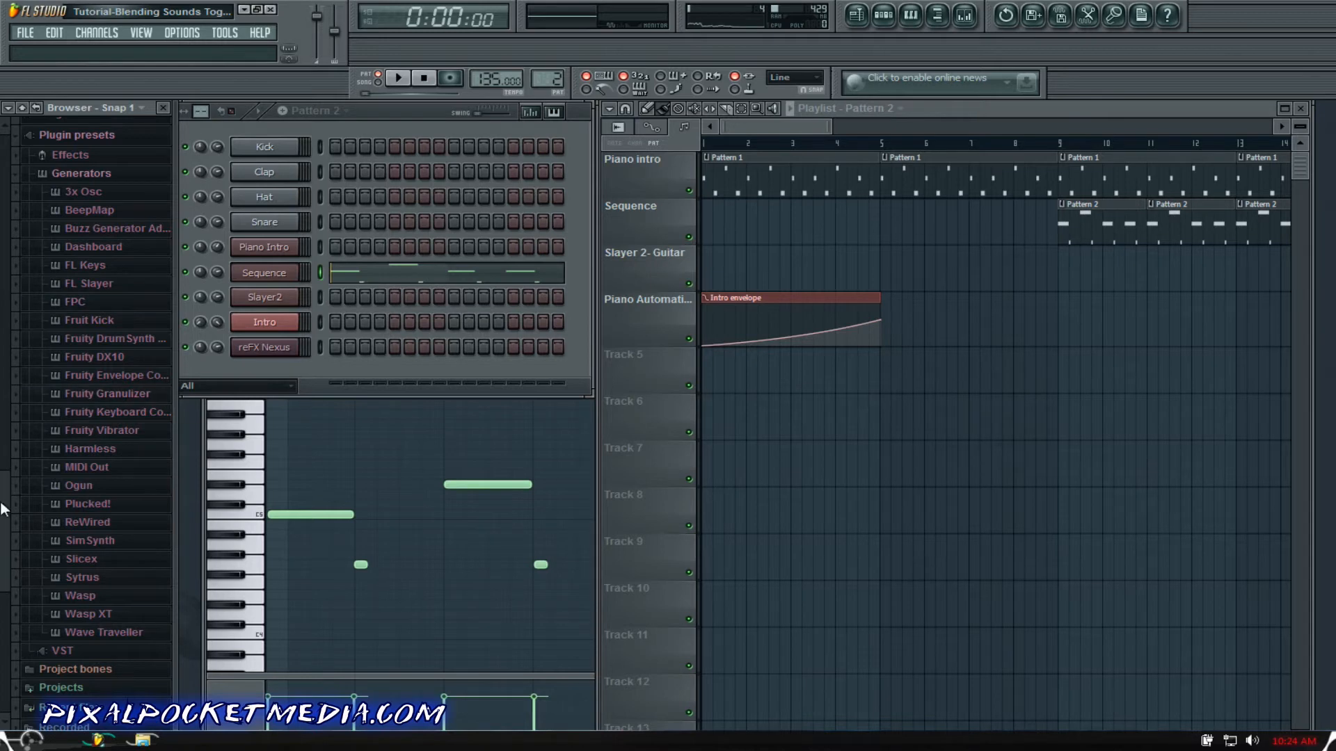
left_click_drag(2, 514, 2, 461)
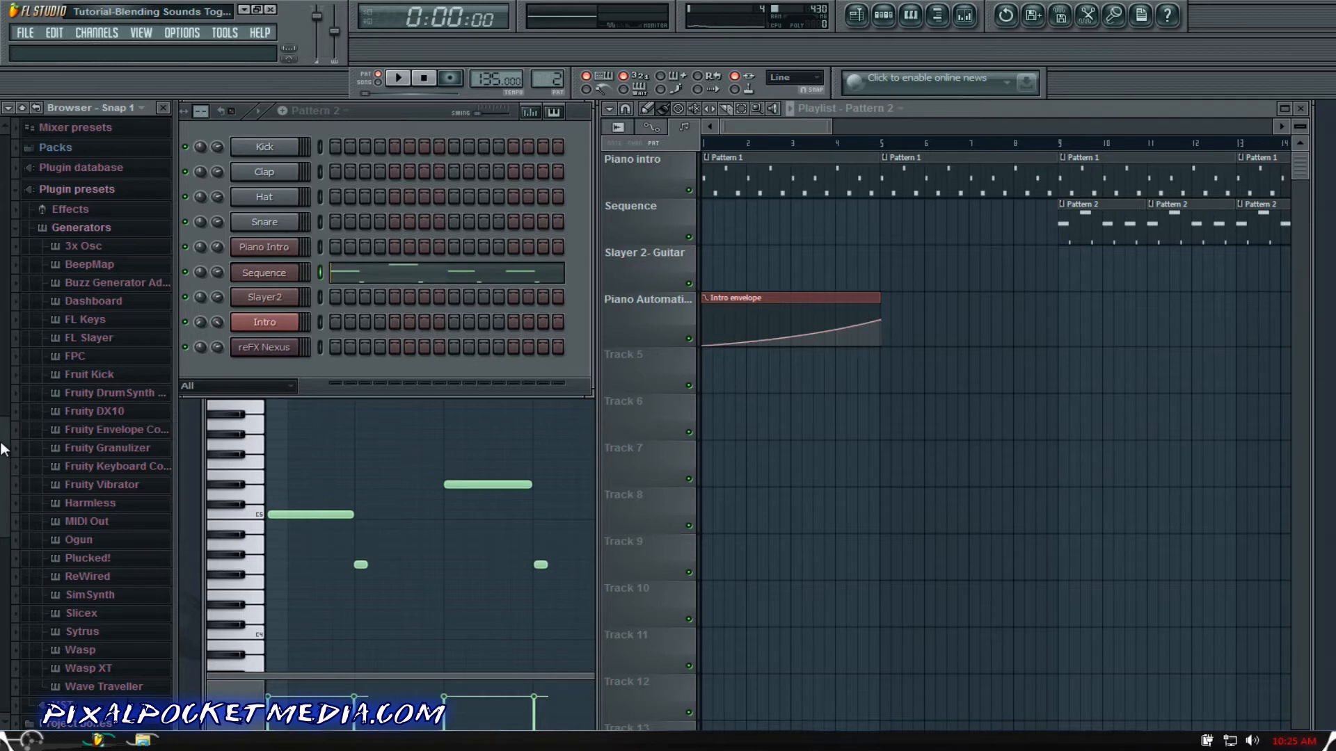
left_click_drag(3, 449, 4, 278)
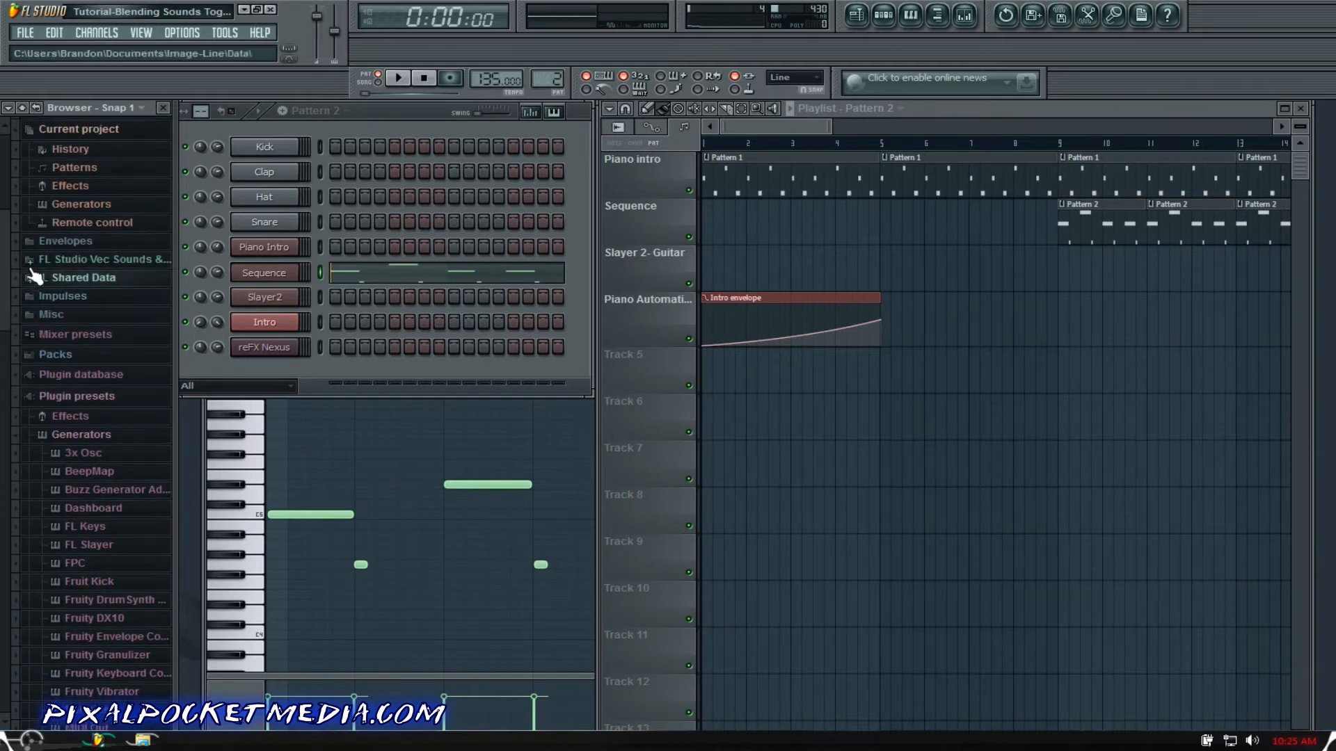
left_click(72, 265)
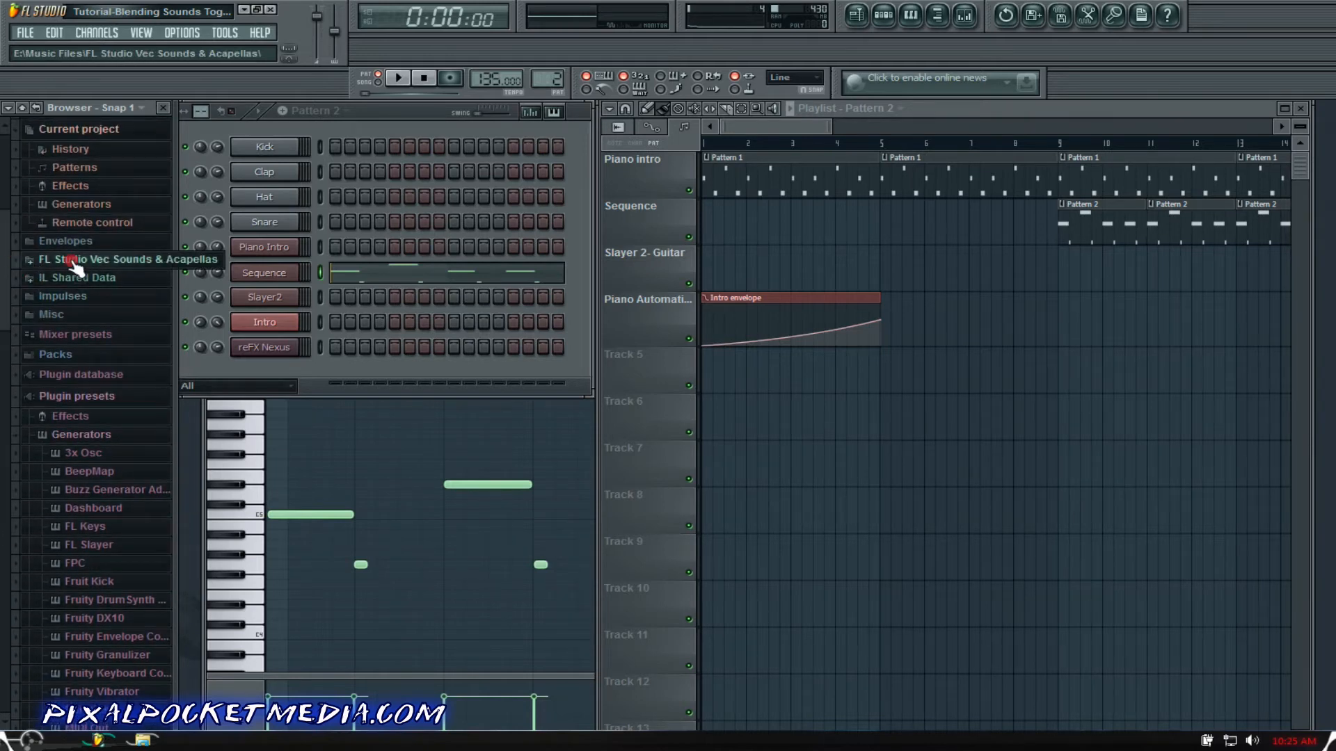
right_click(72, 263)
left_click(72, 261)
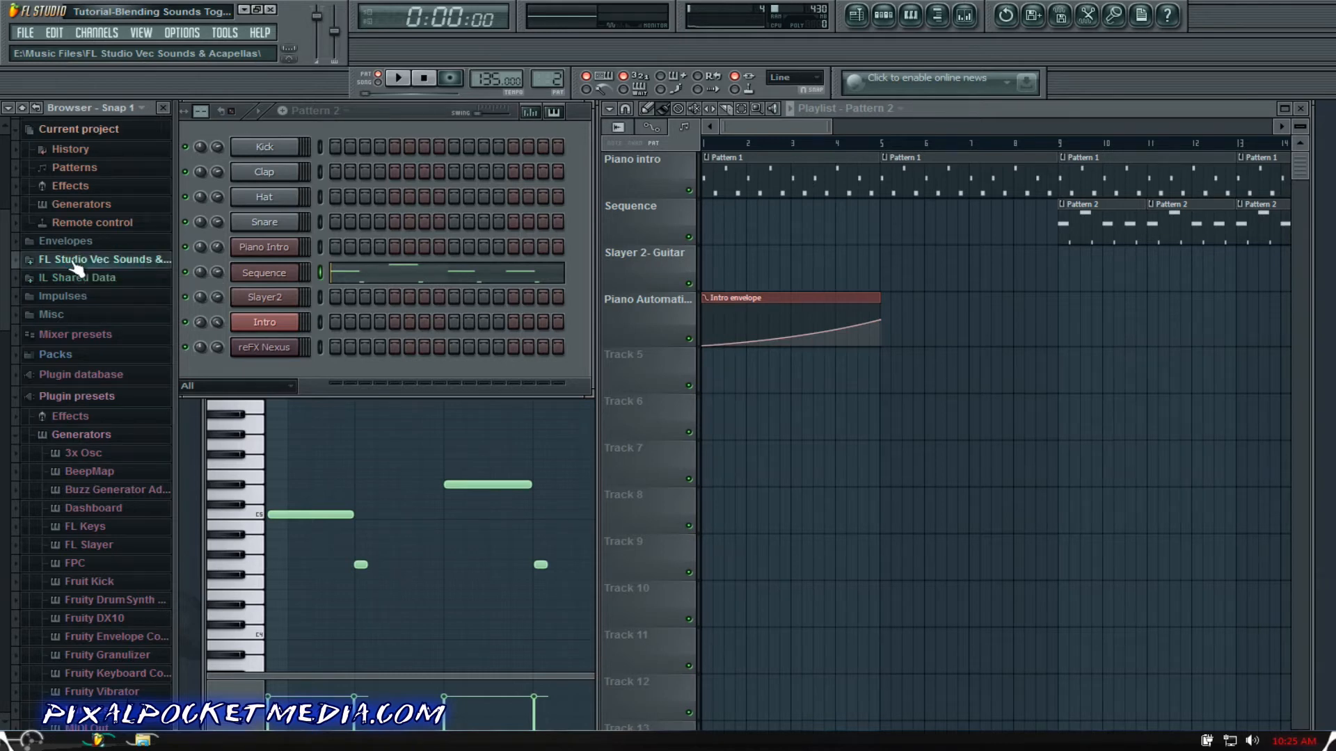
right_click(73, 262)
left_click(113, 264)
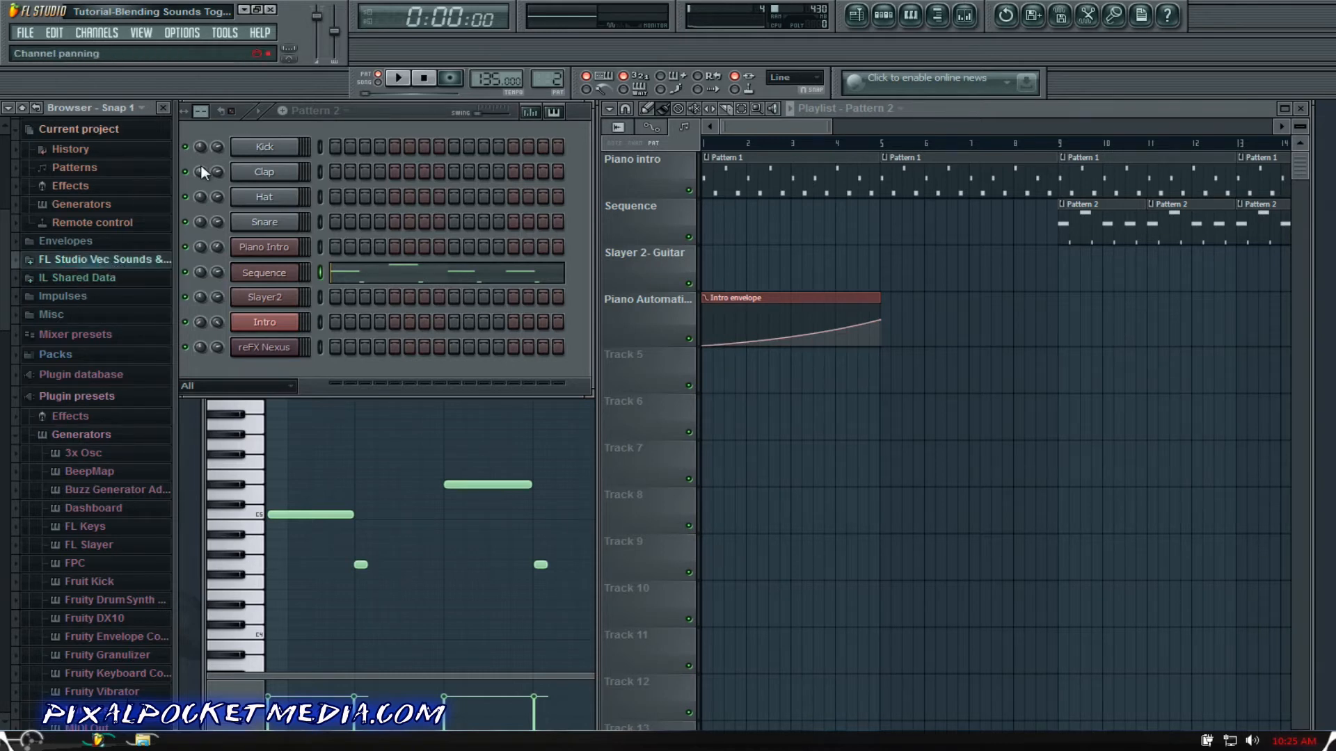
Step: Minimize FL Studio, dismiss the AutoPlay window and open the My Book (E:) drive from Computer
left_click(244, 10)
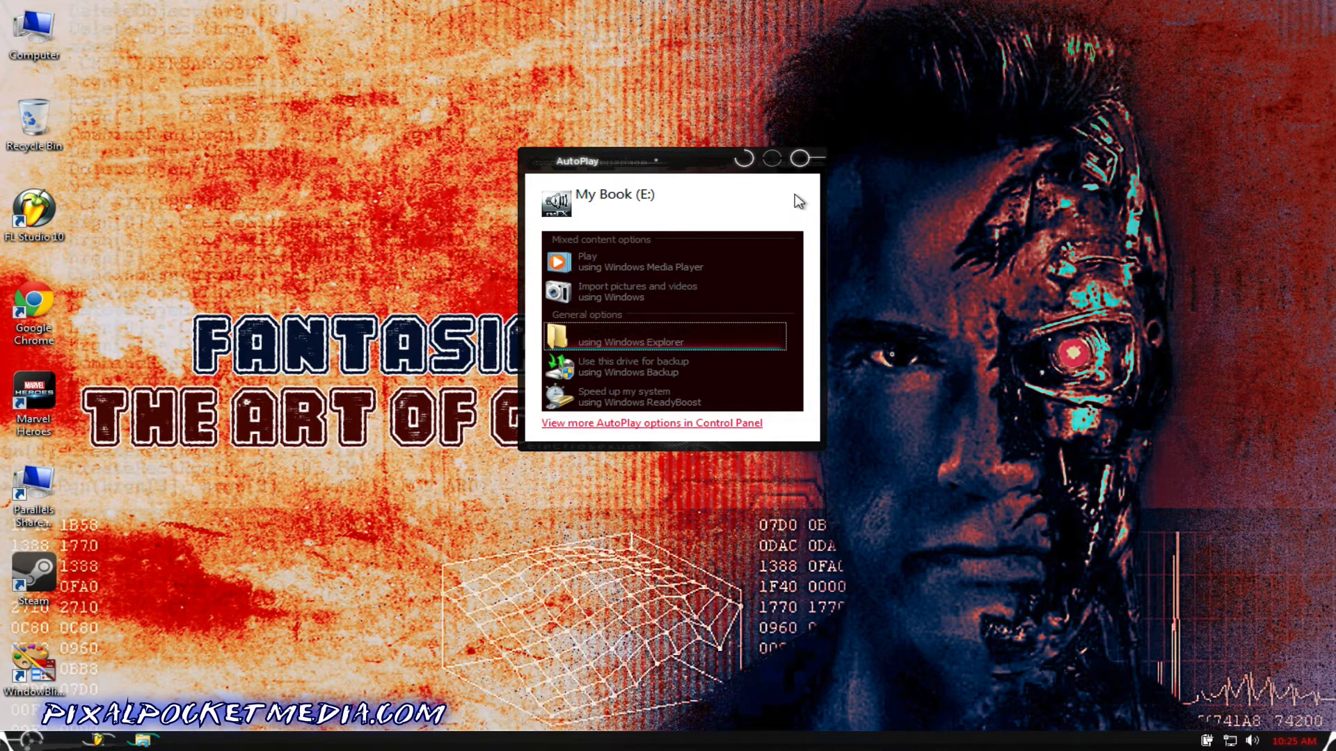
left_click(800, 159)
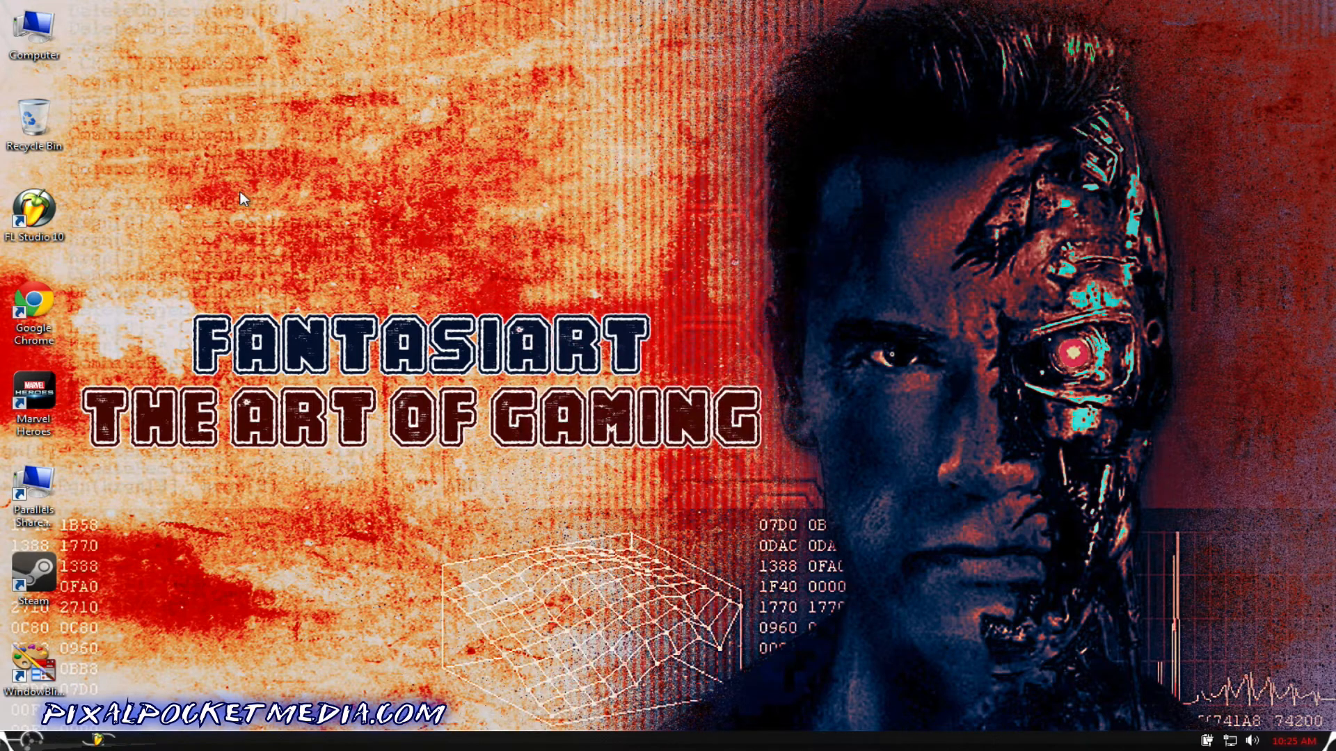
double_click(31, 28)
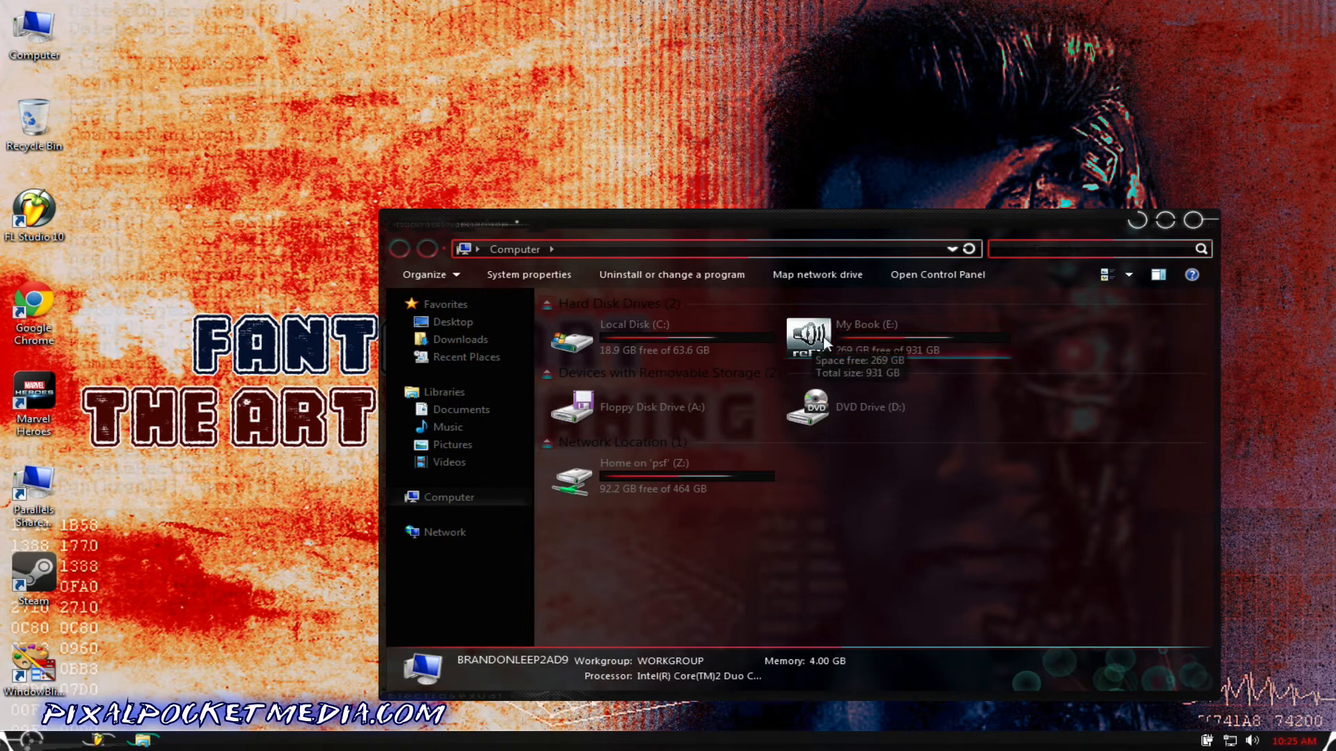
double_click(826, 341)
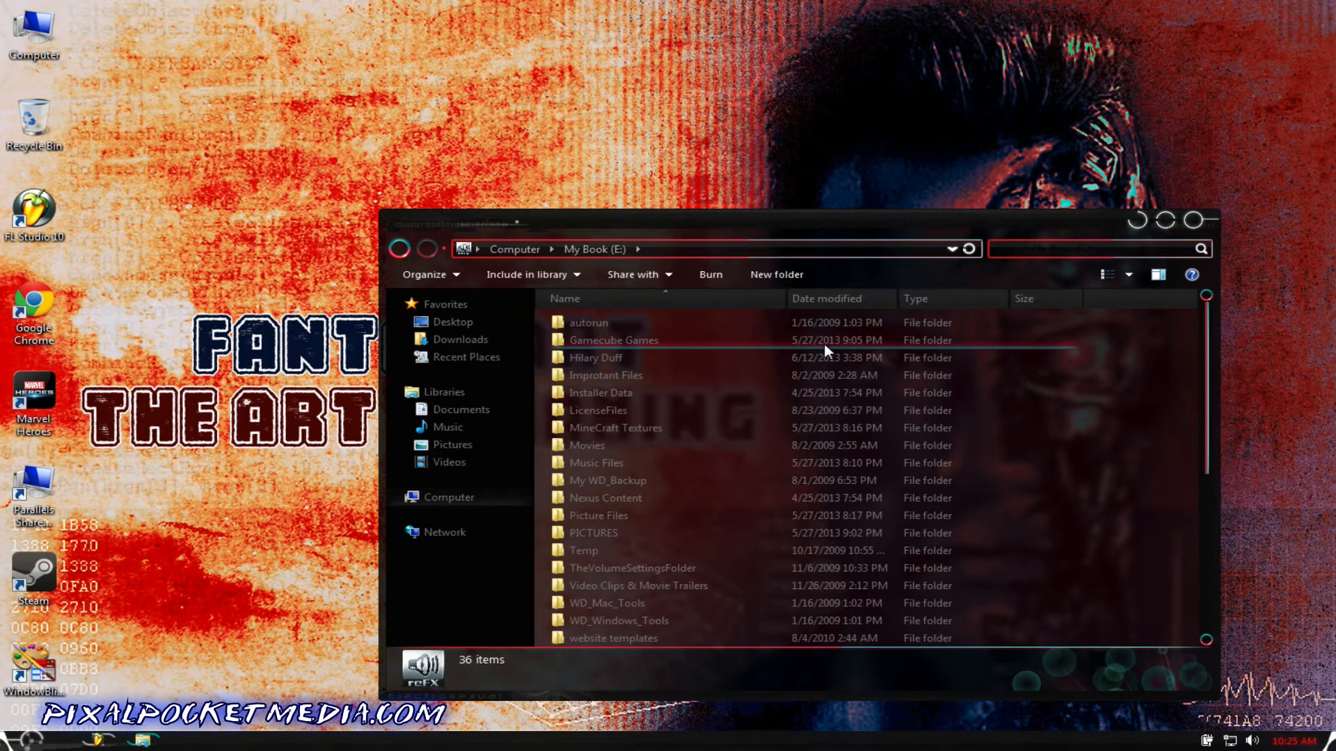
Step: Restore FL Studio down to a smaller window, then minimize it to return to the drive's folder listing
left_click(104, 741)
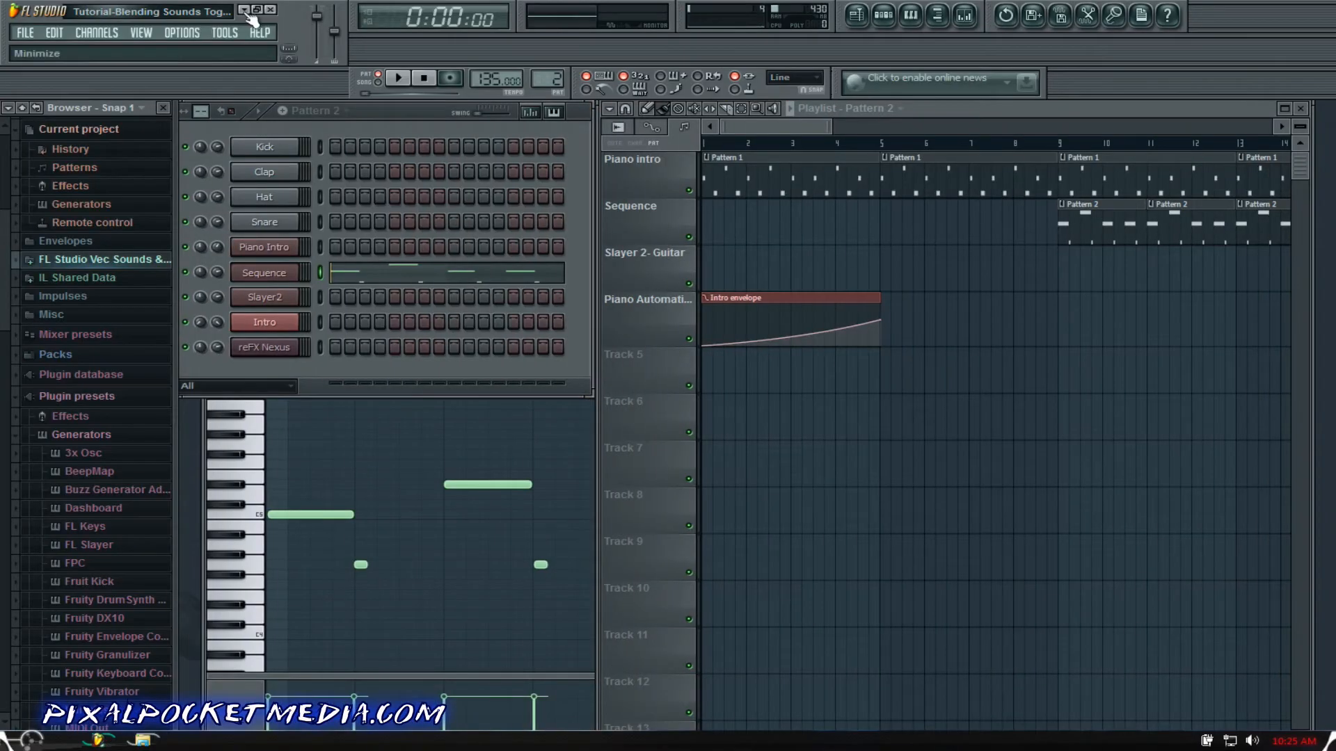
left_click(256, 10)
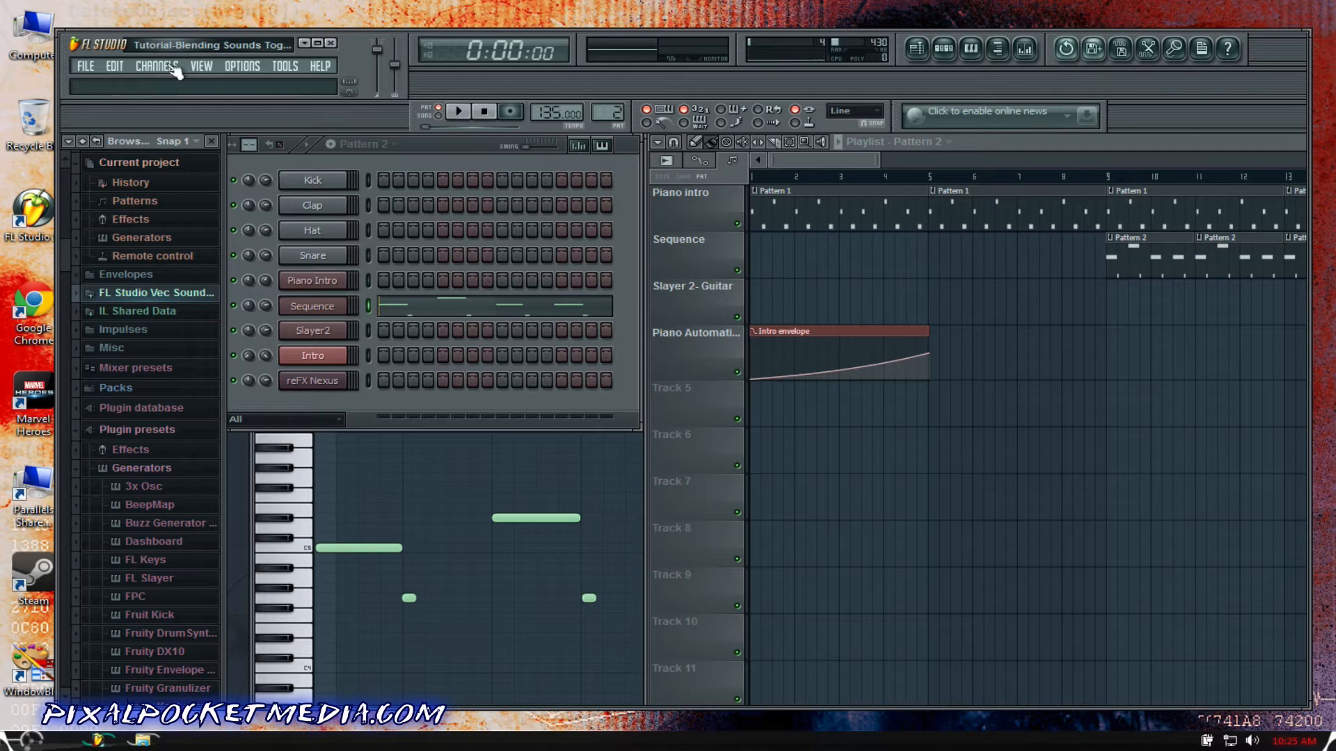
left_click(304, 43)
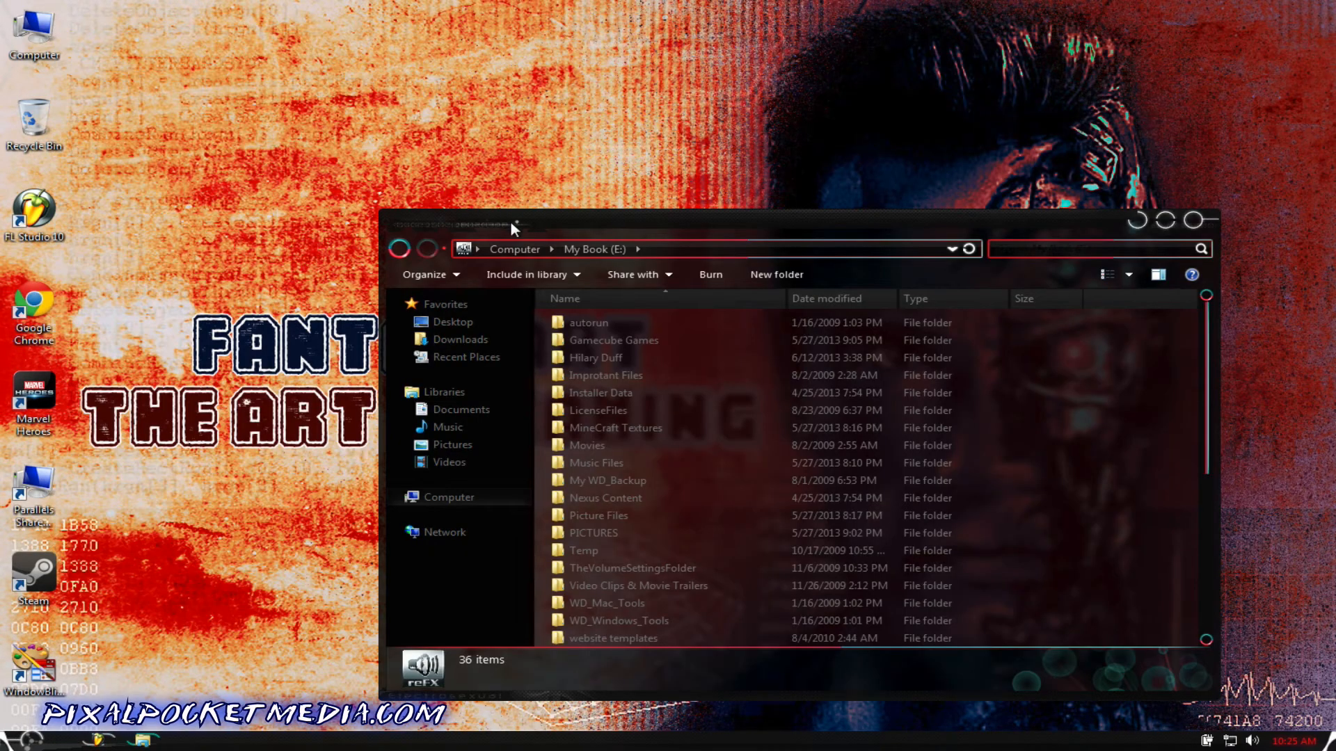
Step: Open the Music Files folder on the My Book (E:) drive
scroll(682, 404, "down", 6)
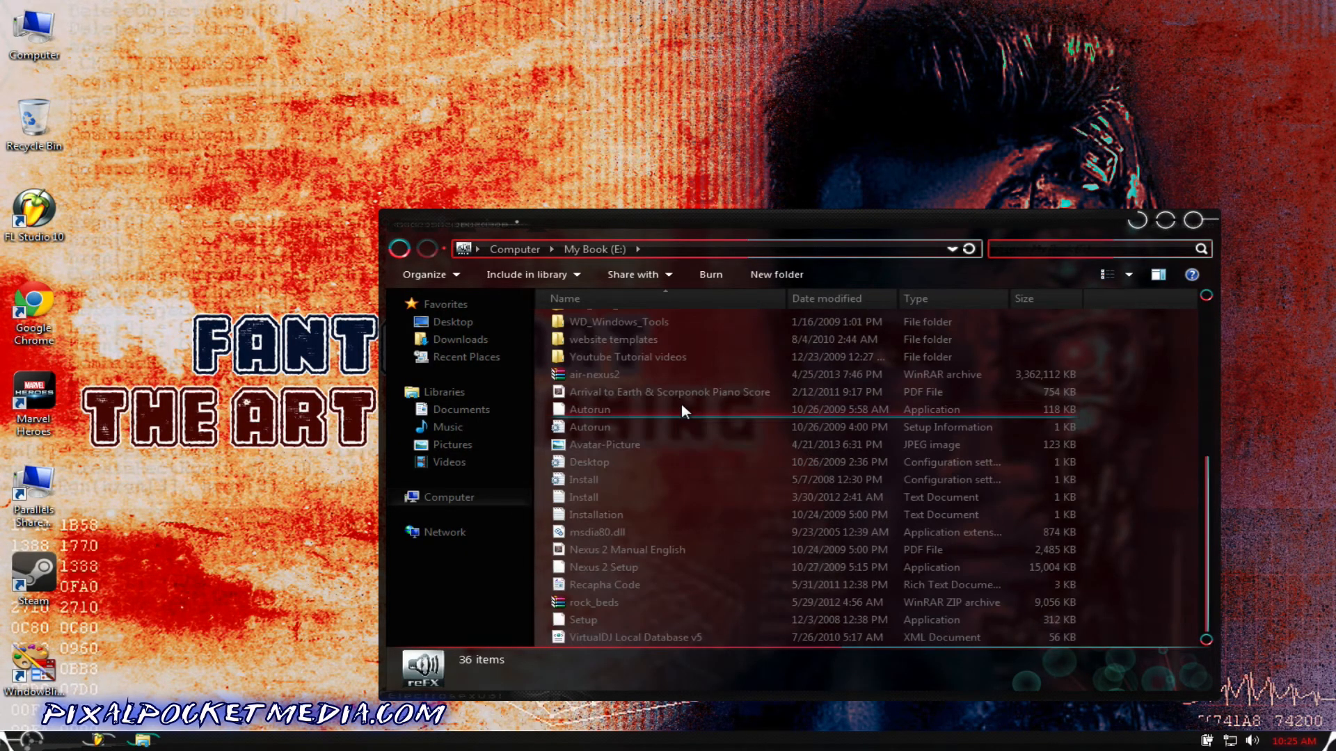
scroll(682, 403, "up", 4)
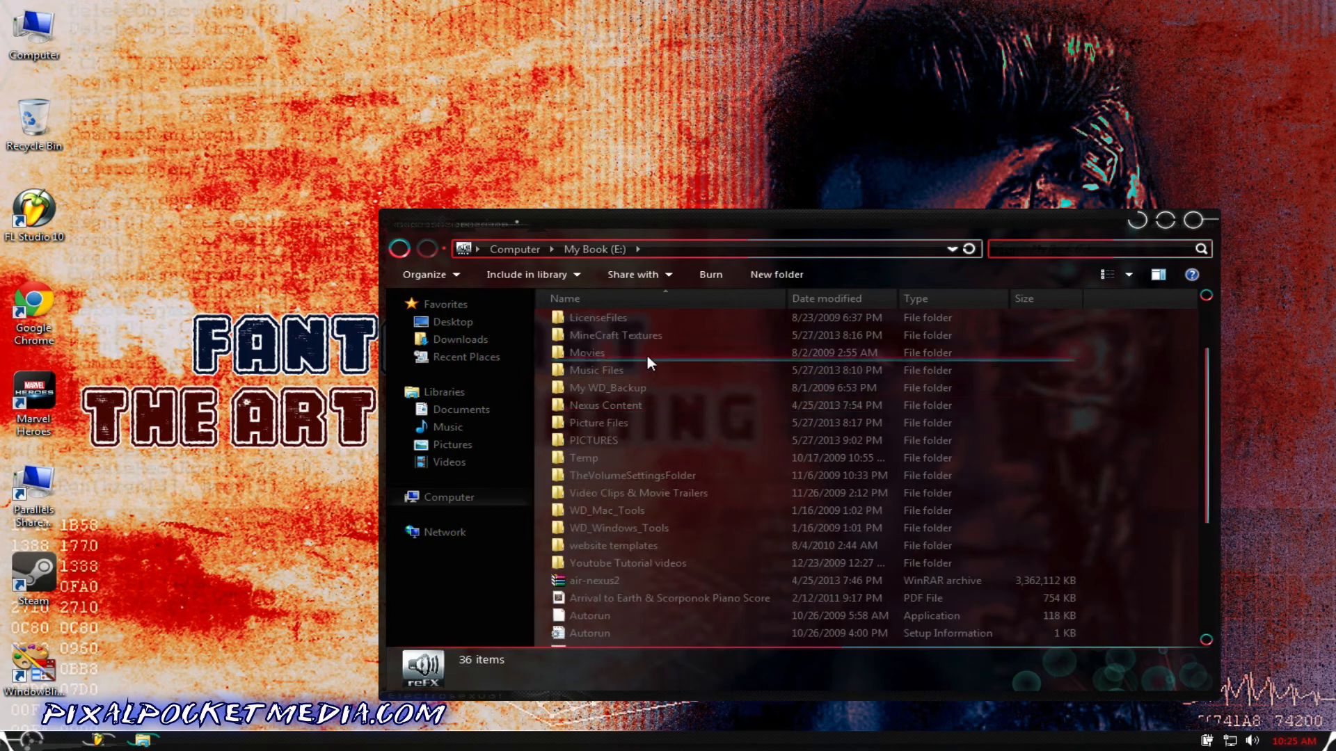
double_click(595, 371)
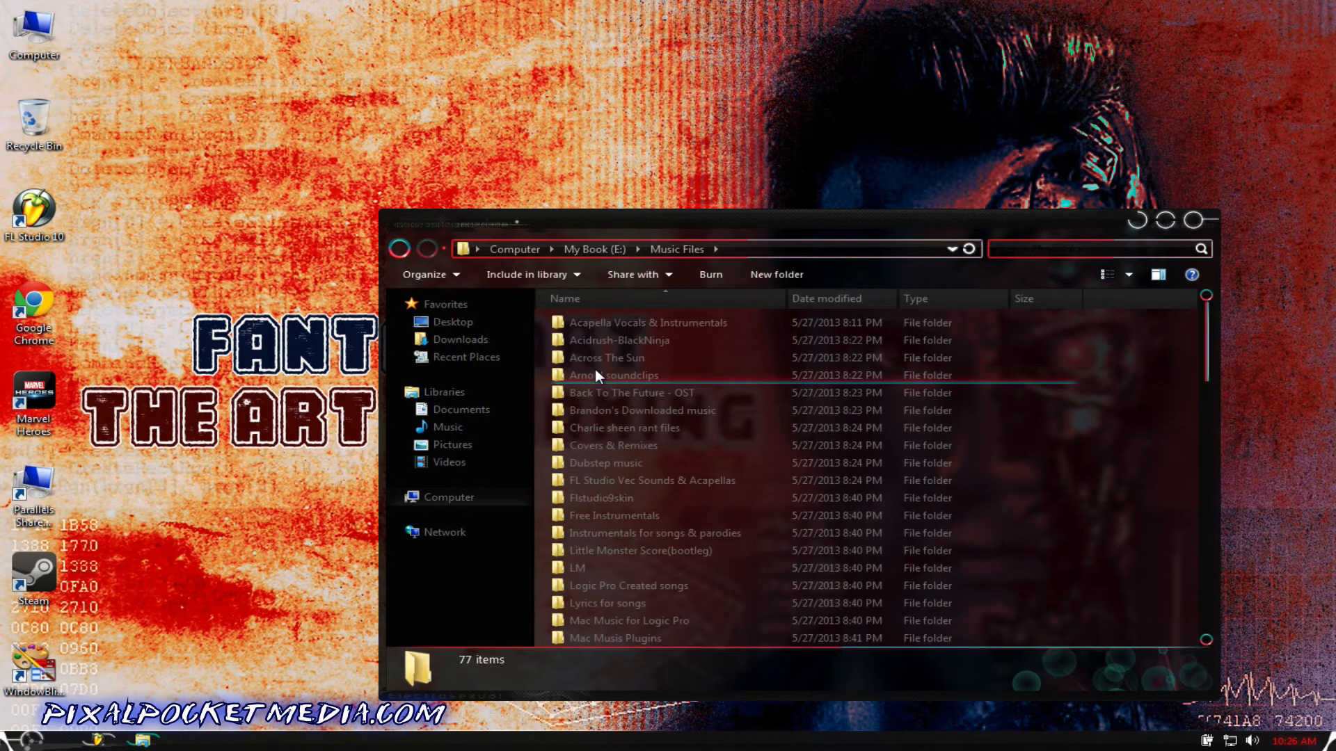
Step: Find and open the FL Studio Vec Sounds & Acapellas folder inside Music Files
scroll(637, 374, "down", 10)
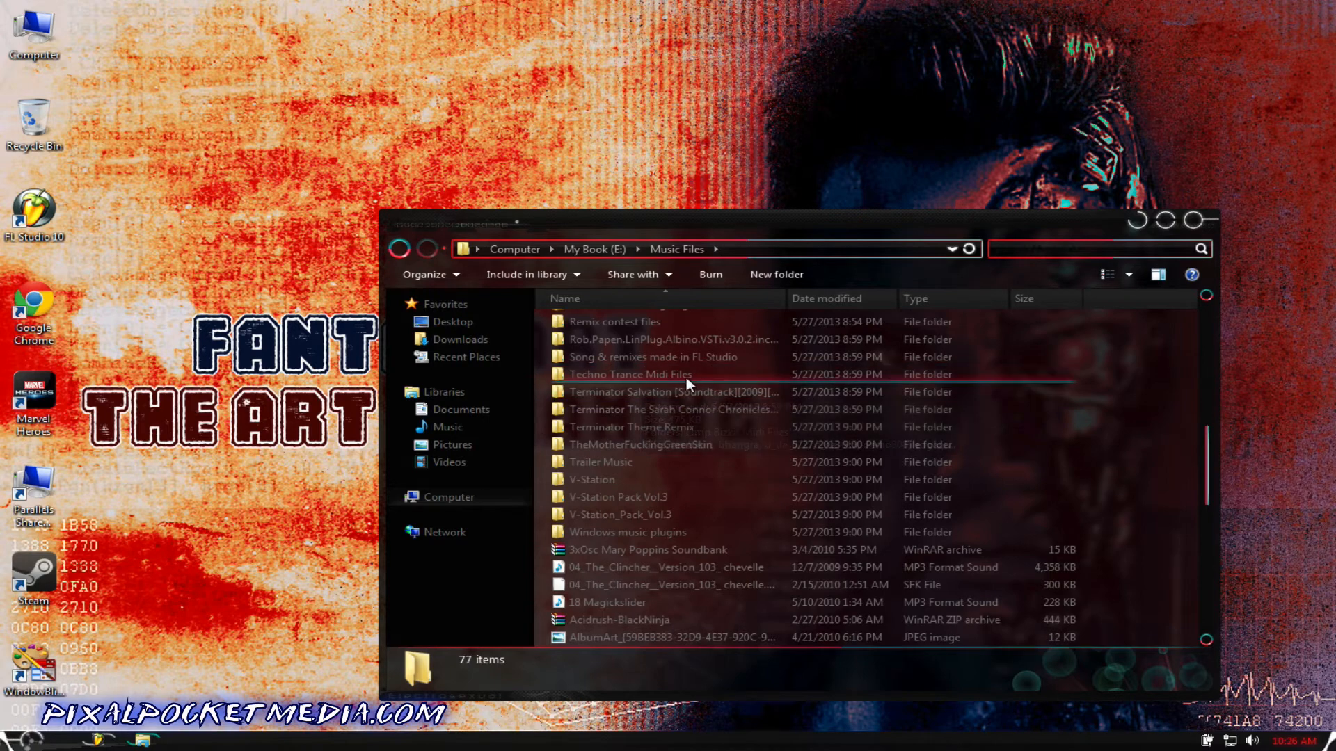
scroll(631, 369, "down", 3)
scroll(631, 369, "up", 8)
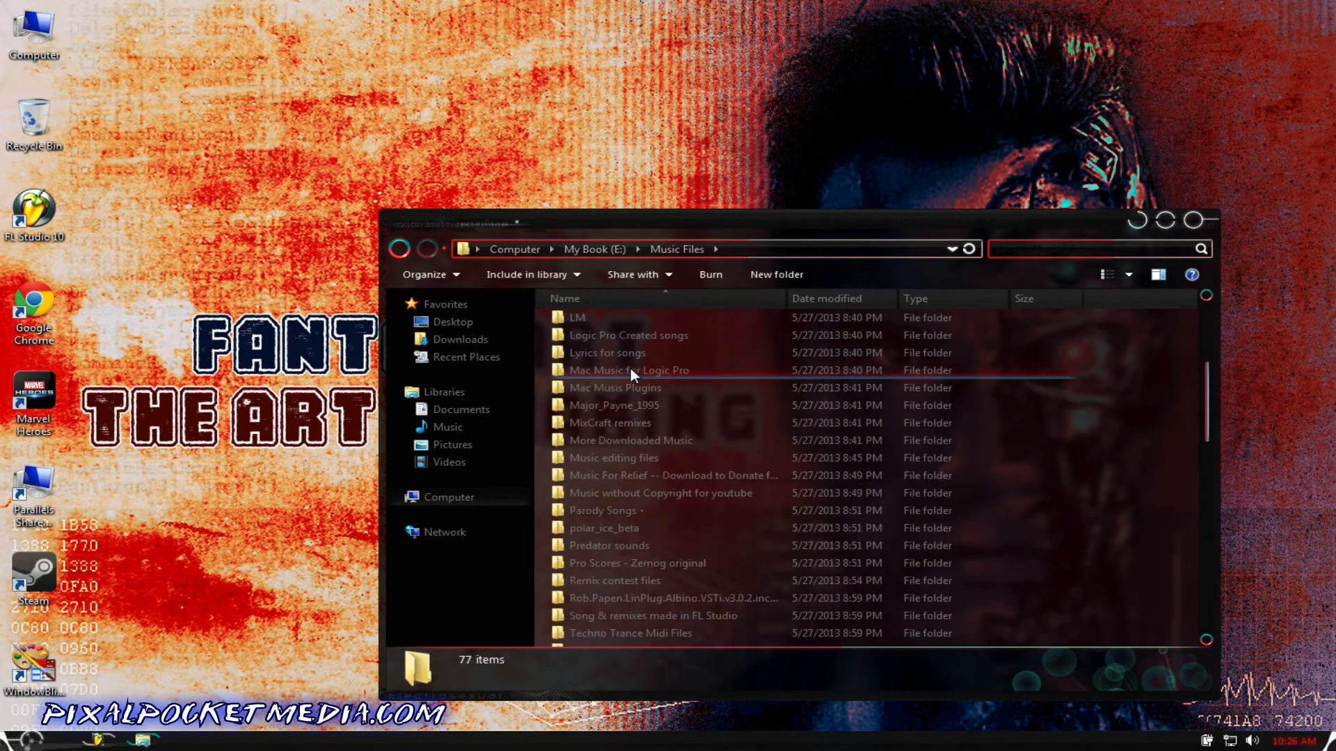
scroll(630, 369, "up", 5)
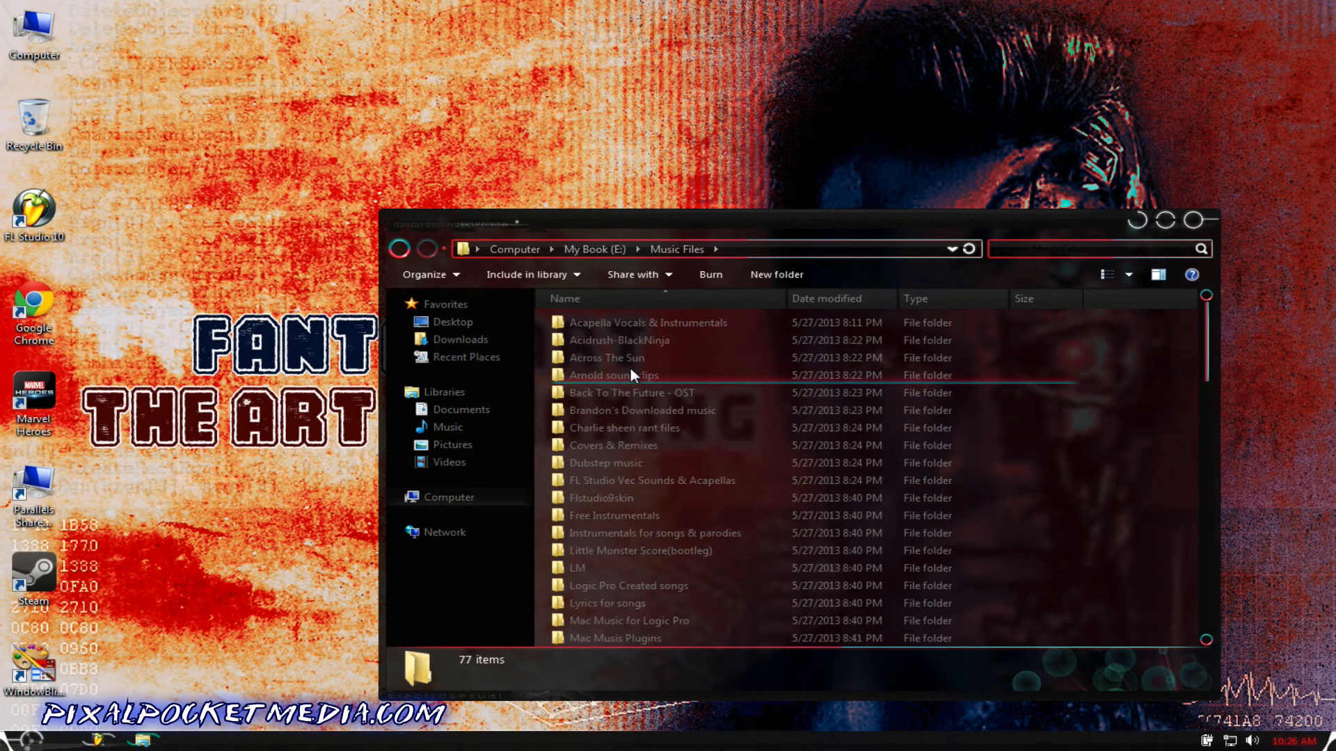
double_click(603, 480)
Step: Look through the sample and MIDI folders in FL Studio Vec Sounds & Acapellas, including the contents of 2000_trance_dance_midi_pattern
scroll(598, 435, "down", 2)
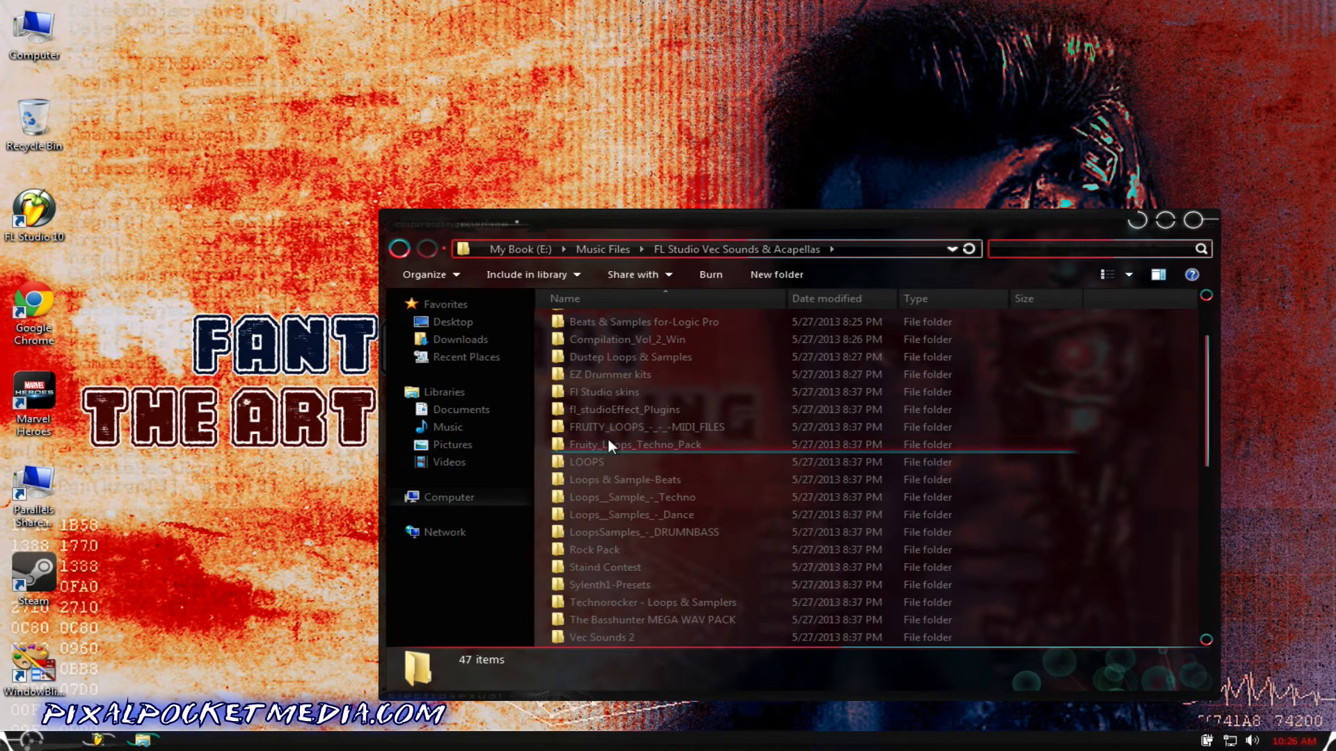
scroll(609, 444, "down", 8)
scroll(608, 440, "up", 10)
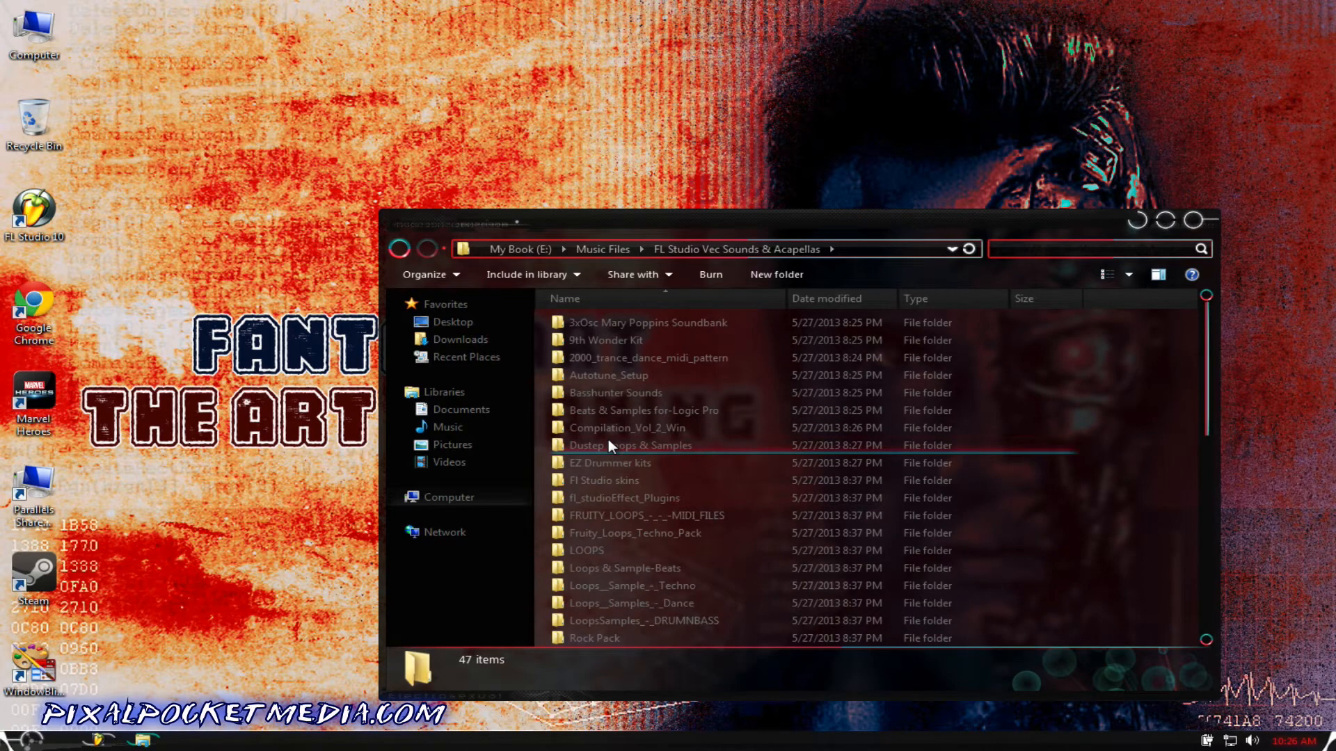
scroll(609, 446, "down", 6)
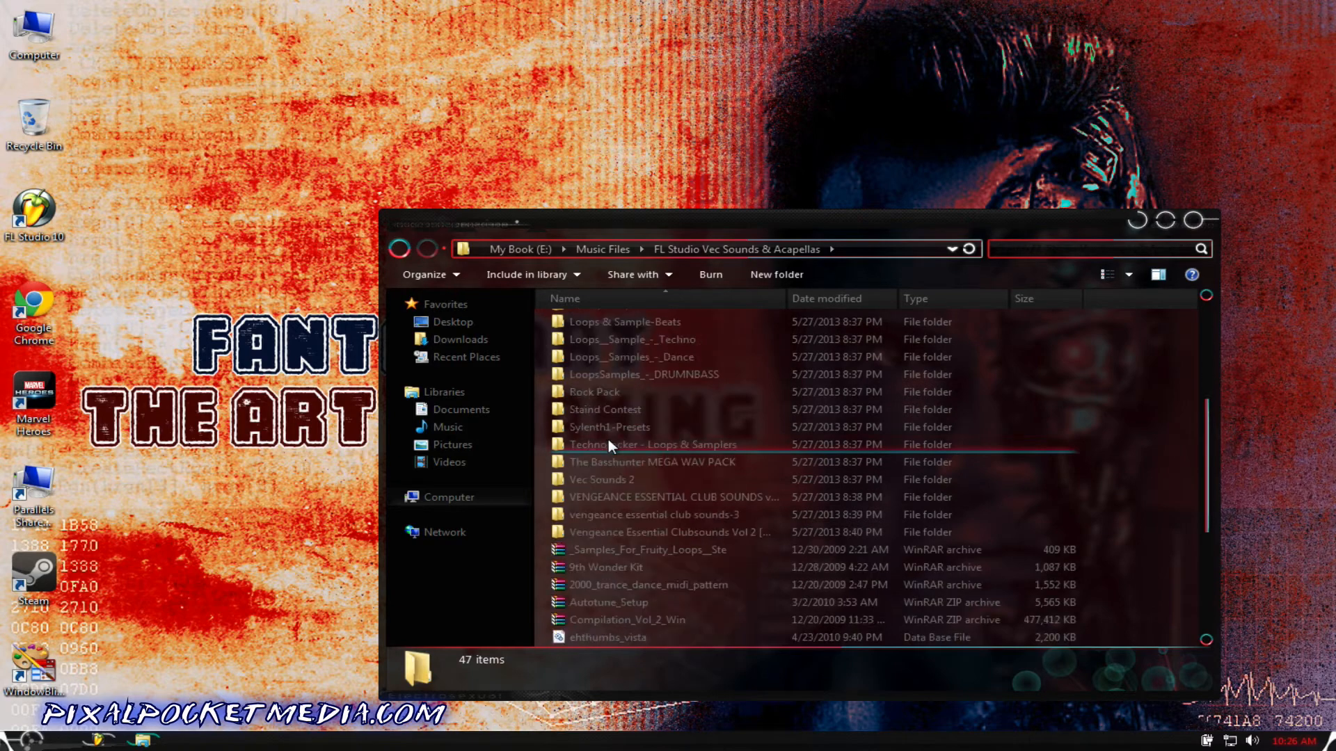
scroll(608, 440, "up", 3)
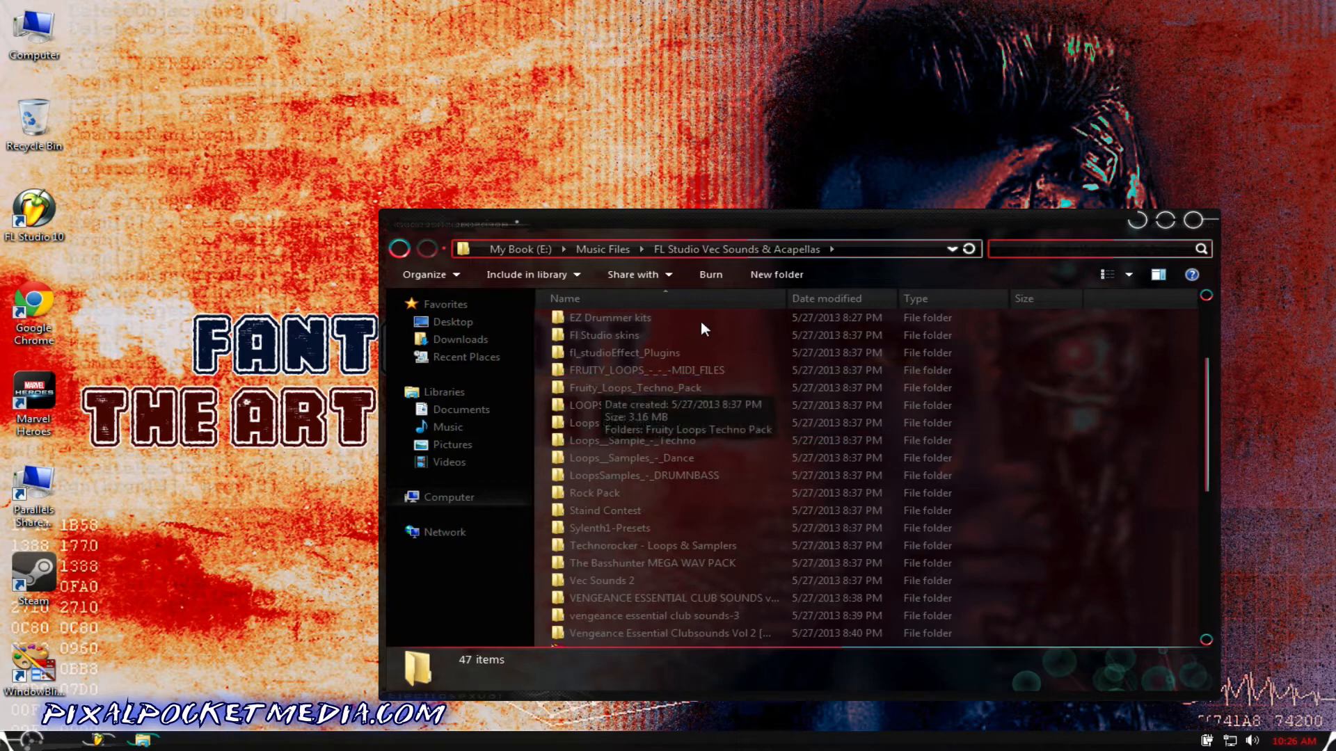
left_click_drag(774, 218, 732, 123)
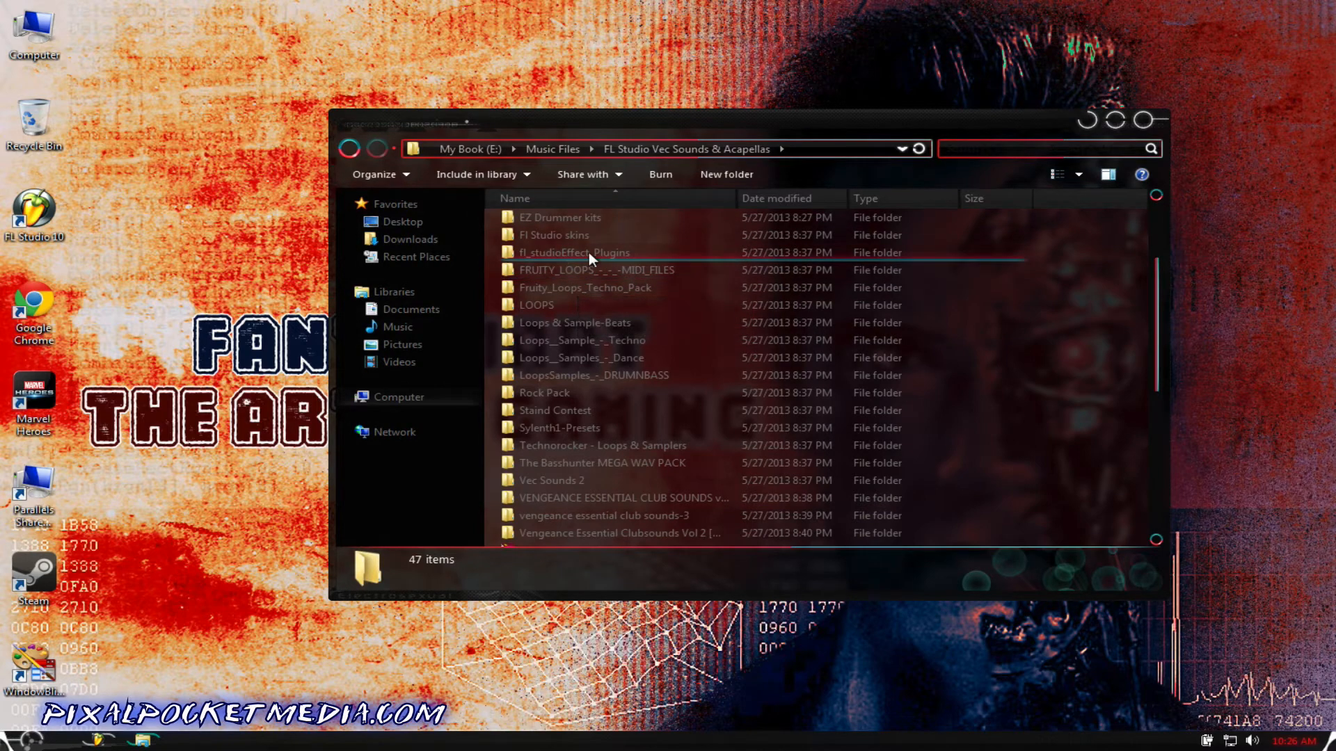
mouse_move(583, 258)
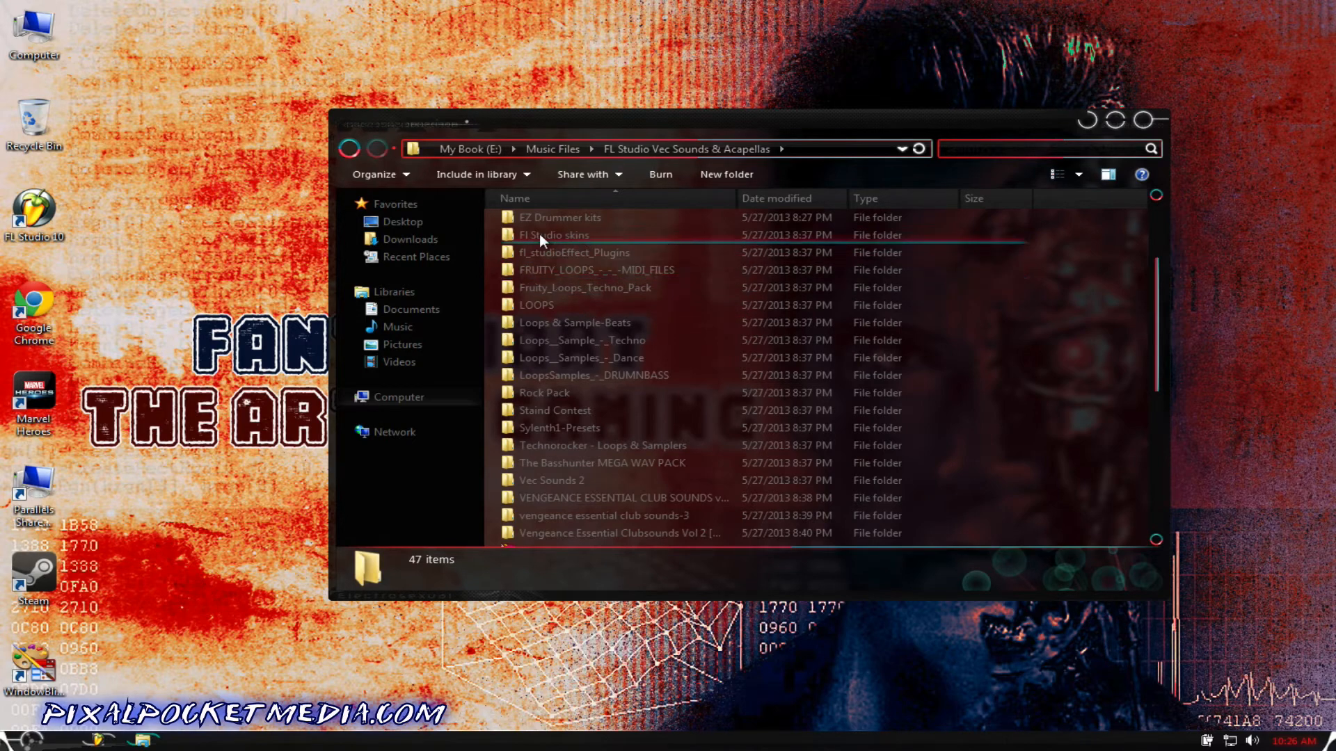
scroll(565, 256, "up", 3)
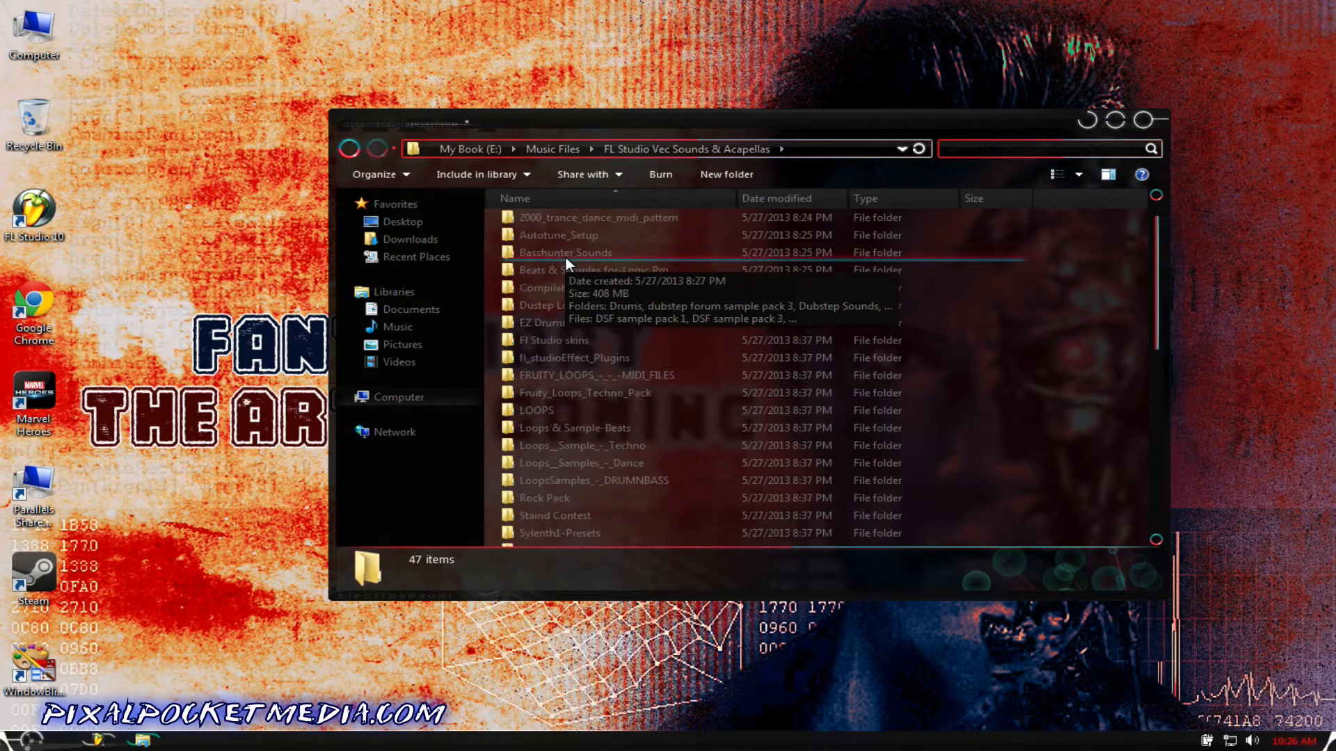
double_click(581, 258)
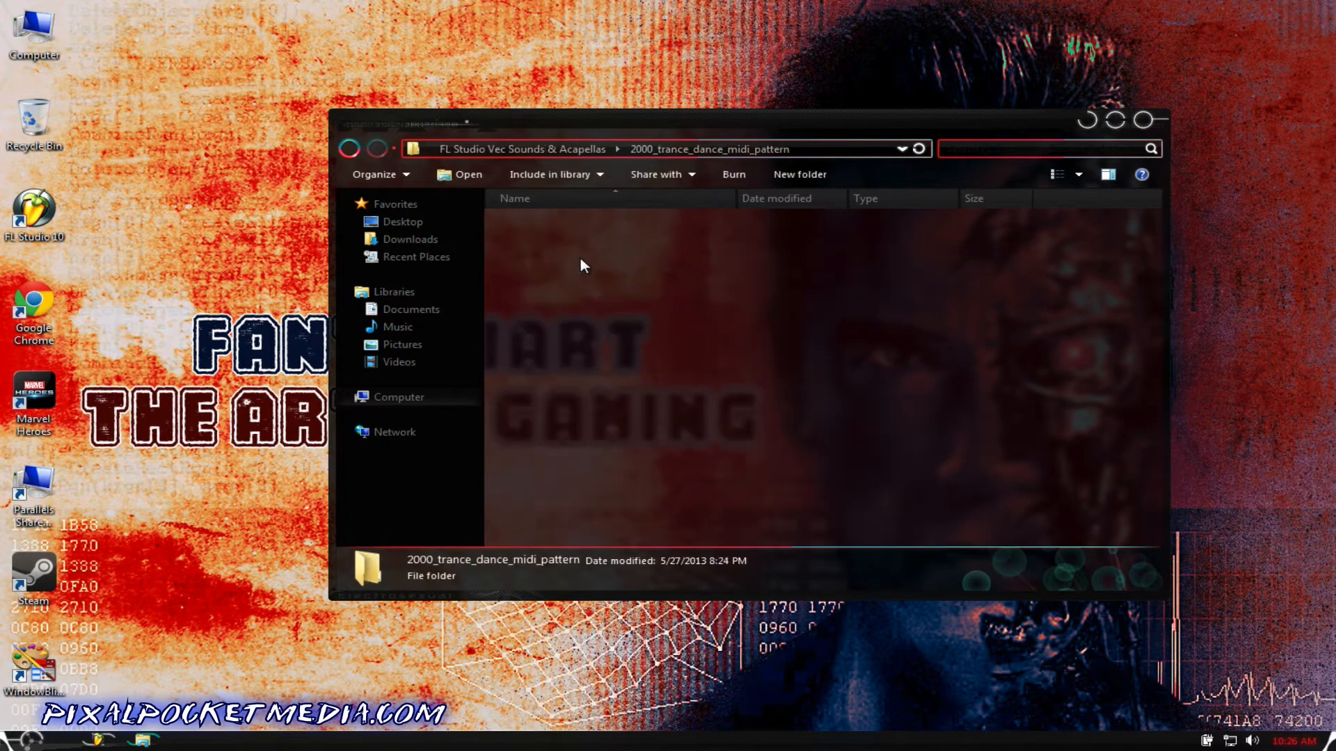
left_click(348, 151)
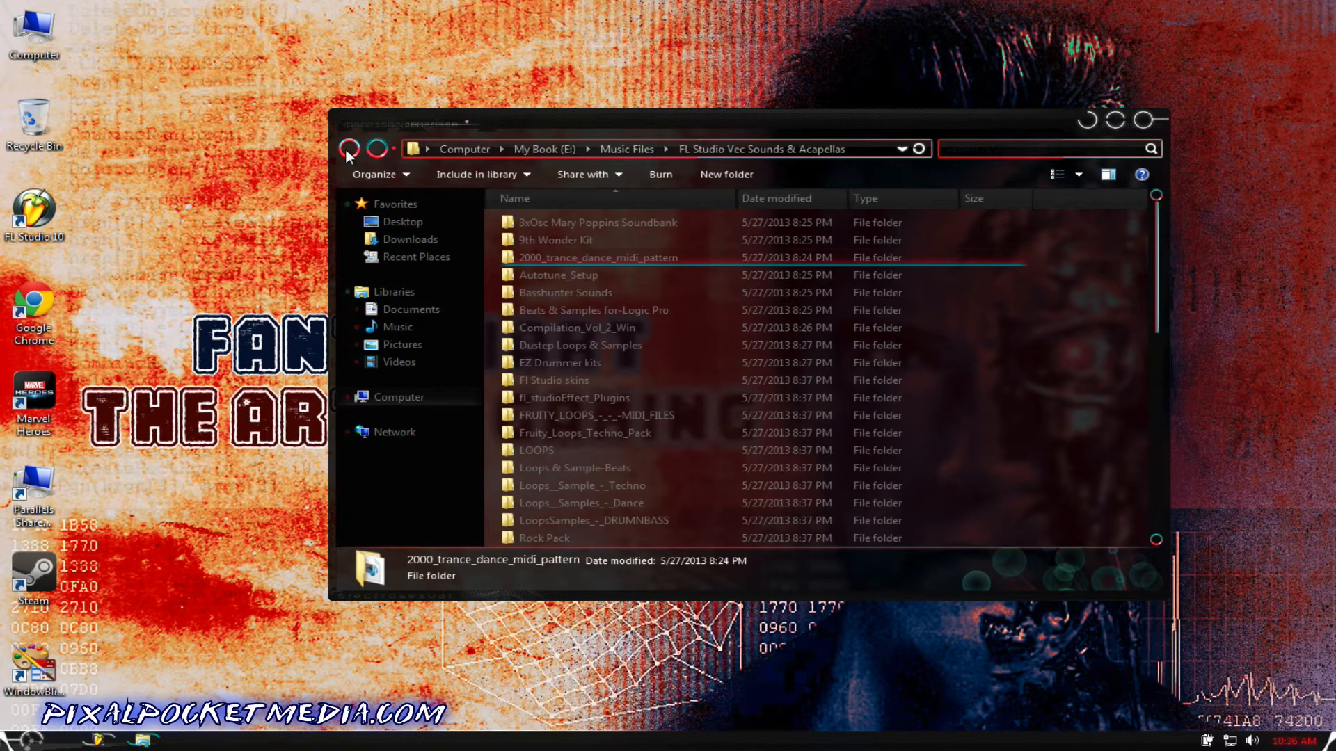
Step: Switch to FL Studio and show the 2000_trance_dance_midi_pattern subfolders under FL Studio Vec Sounds & Acapellas in its browser
left_click_drag(528, 257, 118, 351)
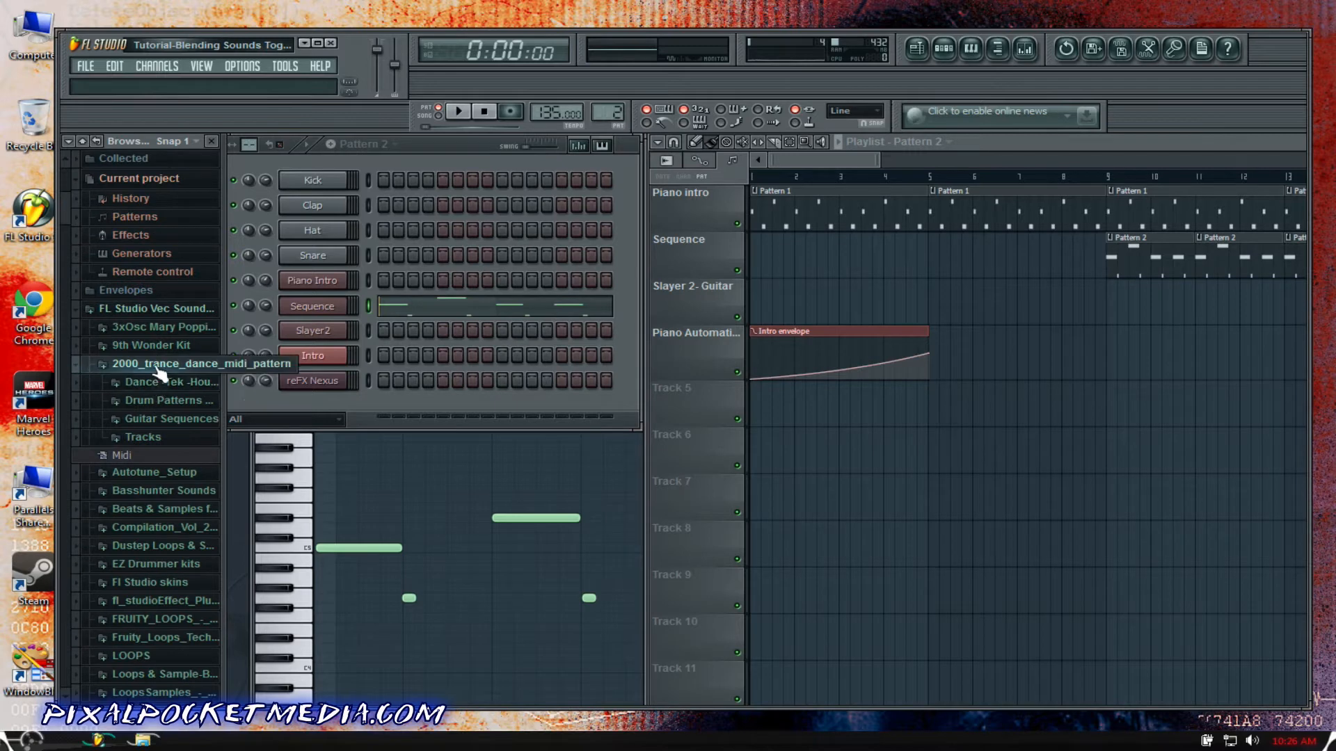
left_click(89, 310)
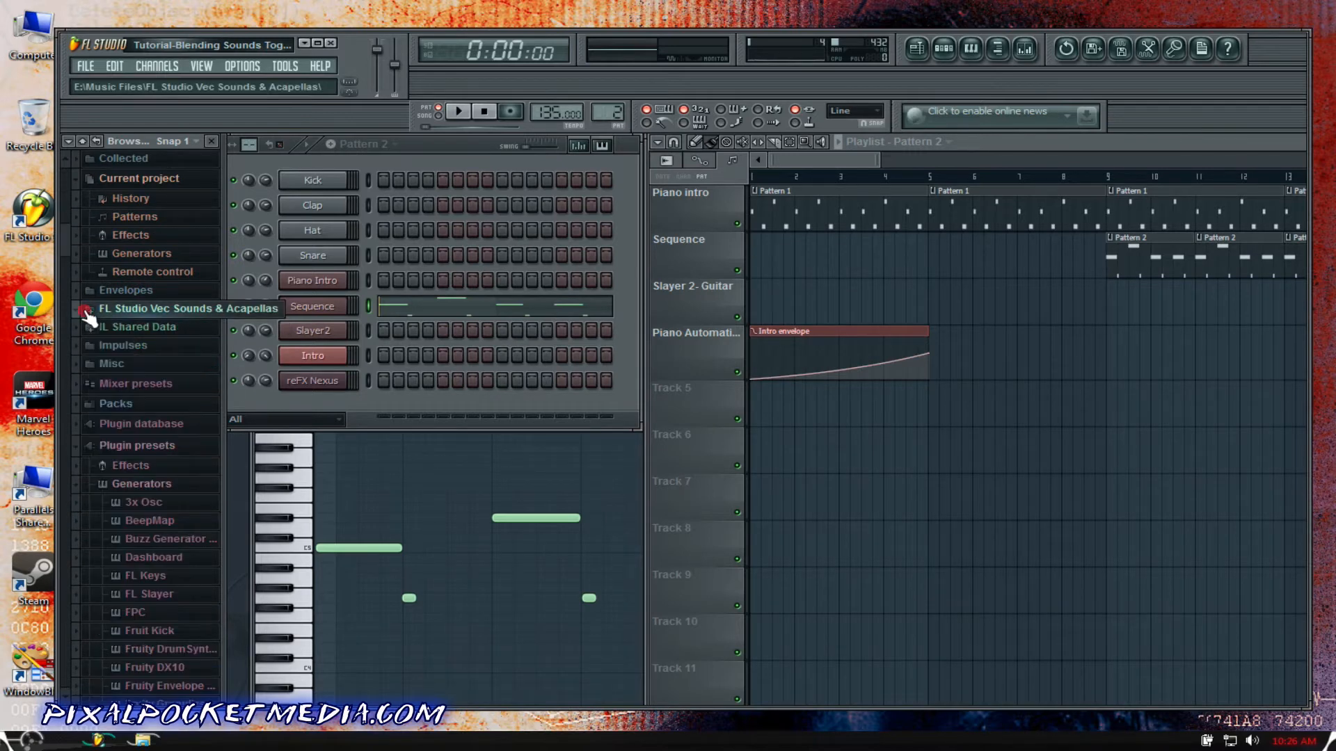
left_click(86, 312)
scroll(115, 306, "up", 2)
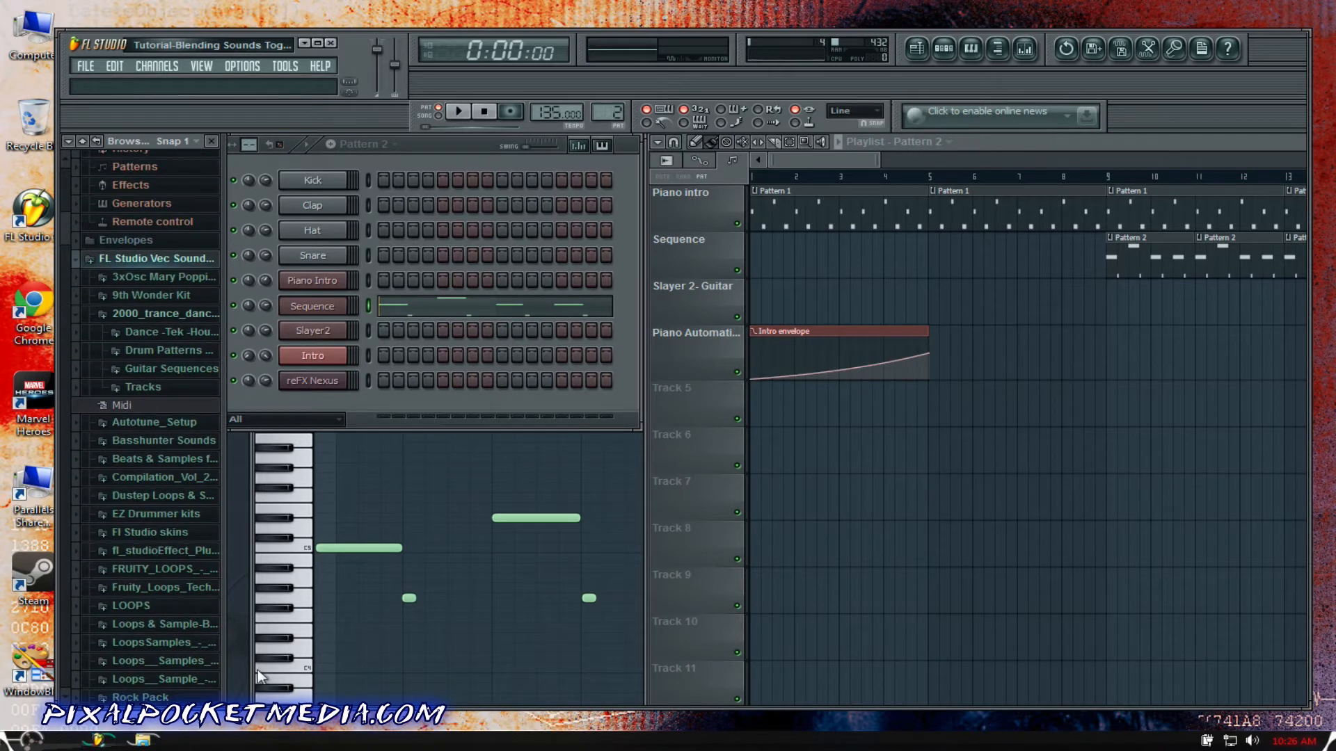
Step: Expand the Dance -Tek -House -HH folder and look through the MIDI files in its Bass Lines subfolder
left_click(151, 336)
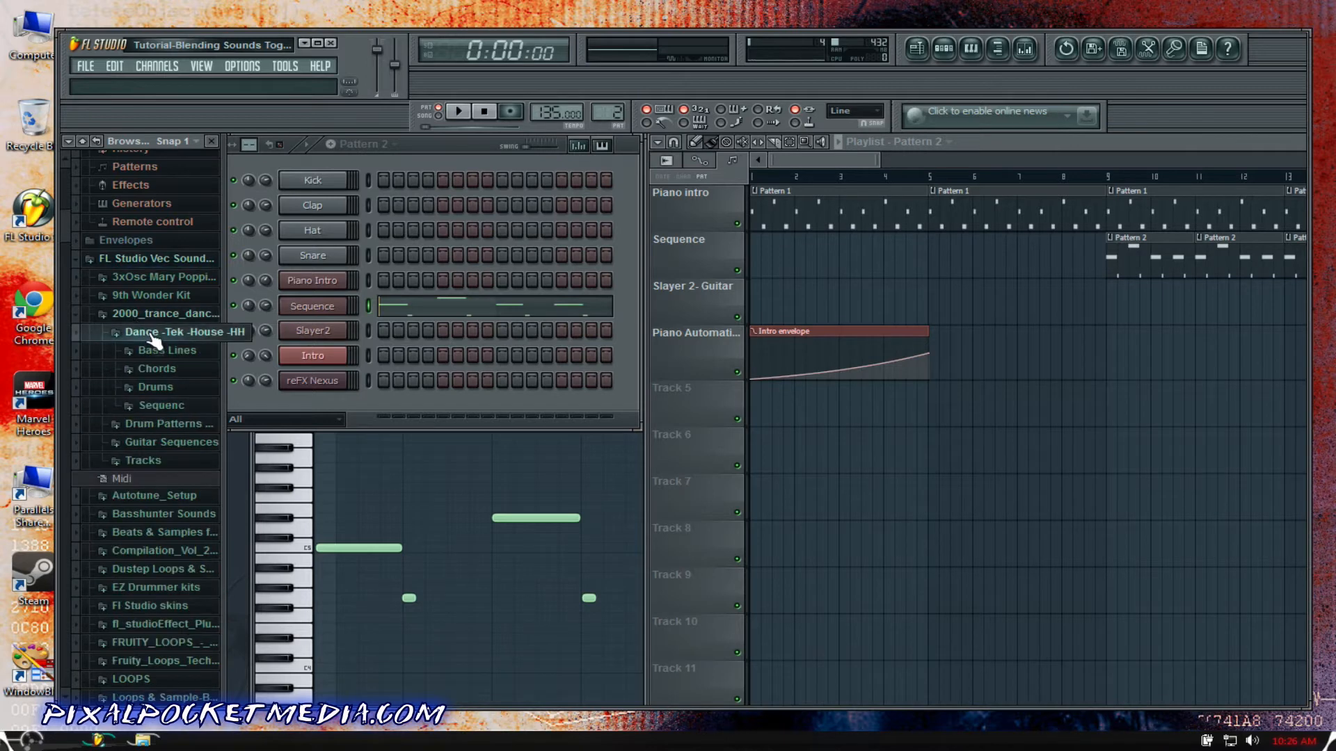
left_click(151, 350)
scroll(167, 366, "down", 5)
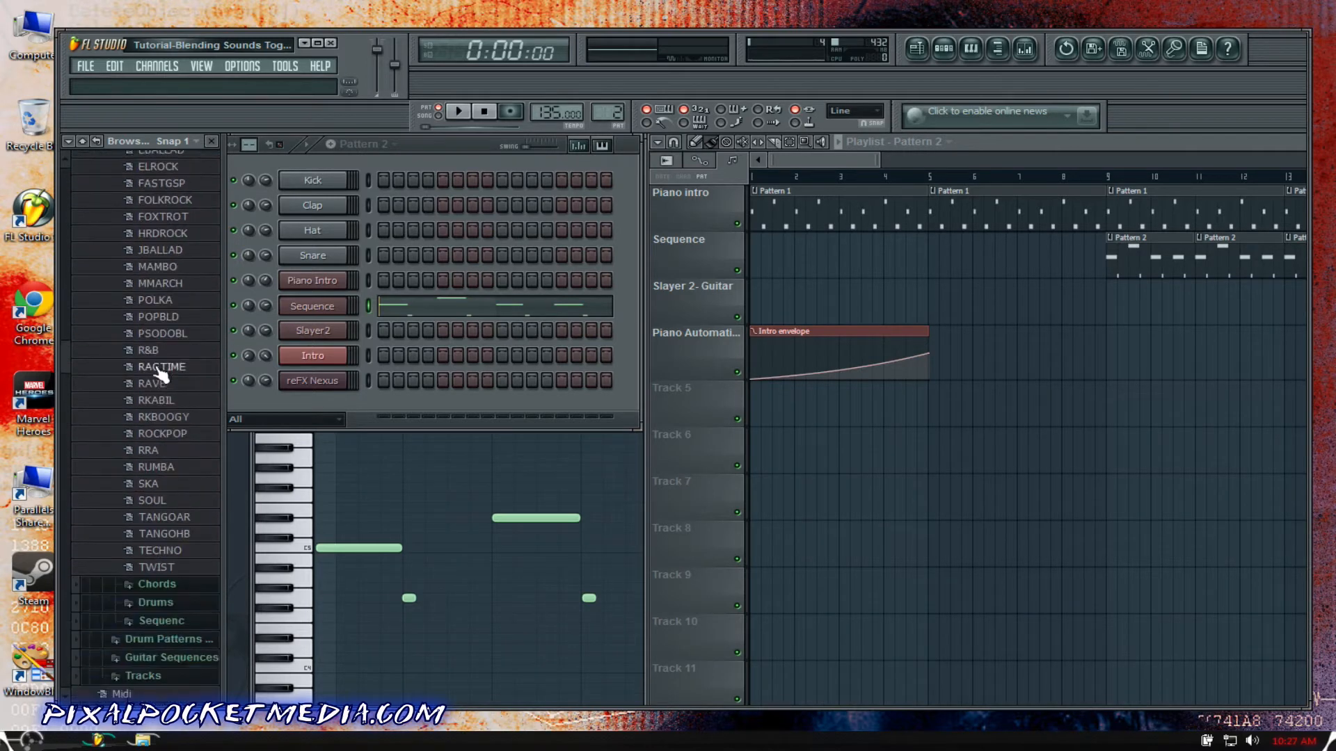
scroll(163, 361, "down", 9)
scroll(167, 376, "up", 4)
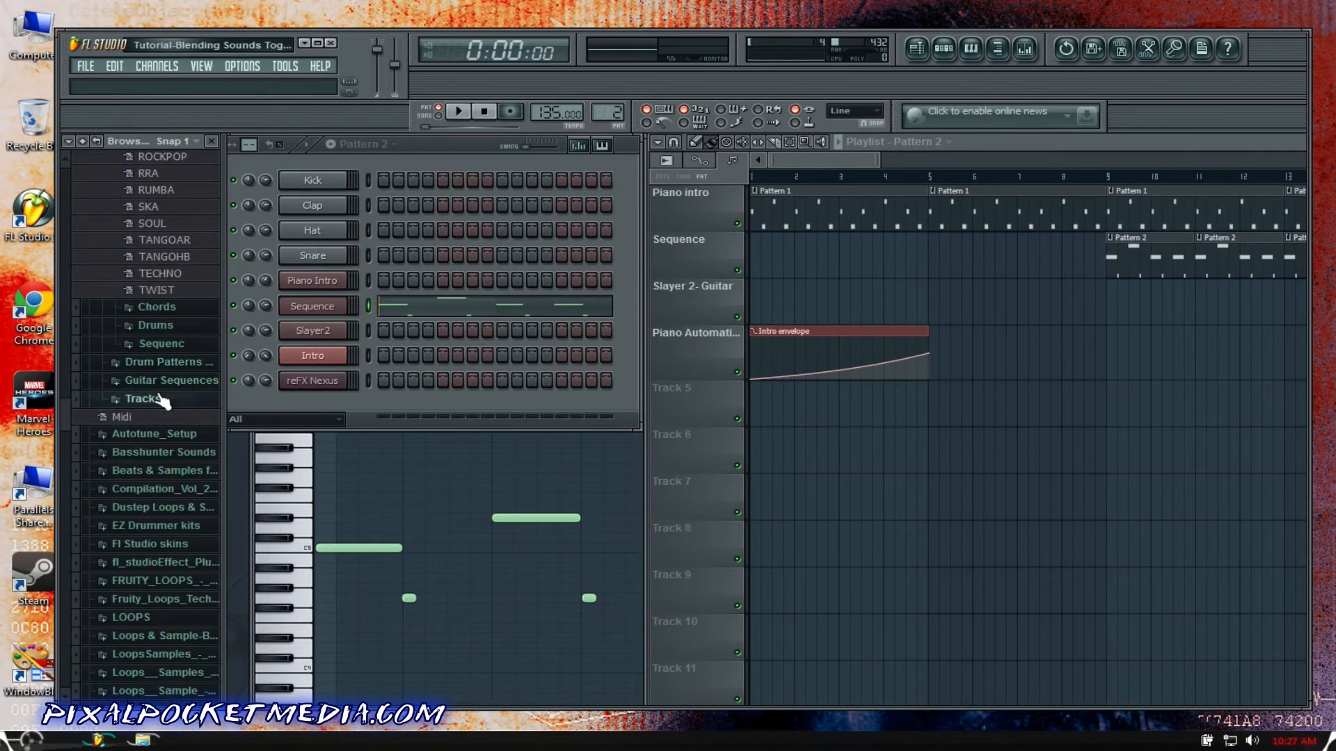
Step: Check the Tracks folder and collapse it again, then expand the Guitar Sequences folder to list its MIDI files
left_click(143, 399)
left_click(160, 399)
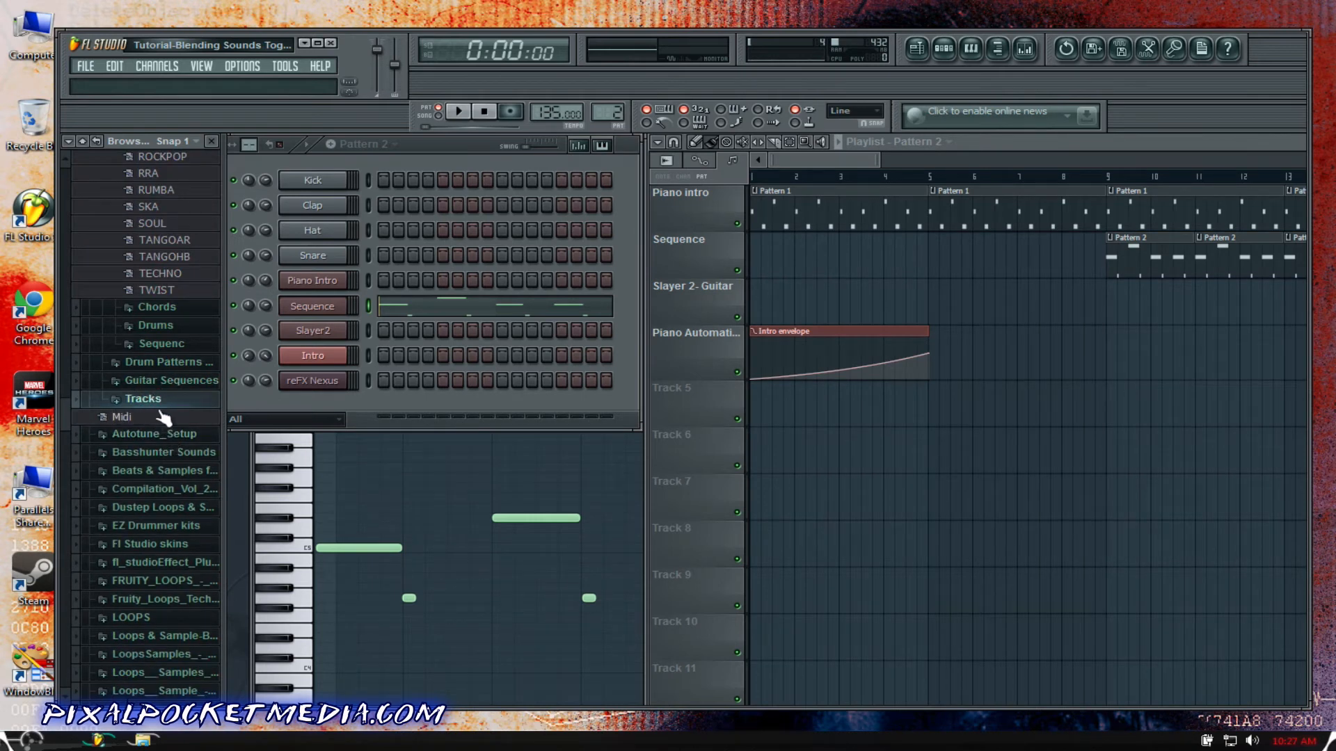
left_click(167, 381)
scroll(160, 397, "up", 3)
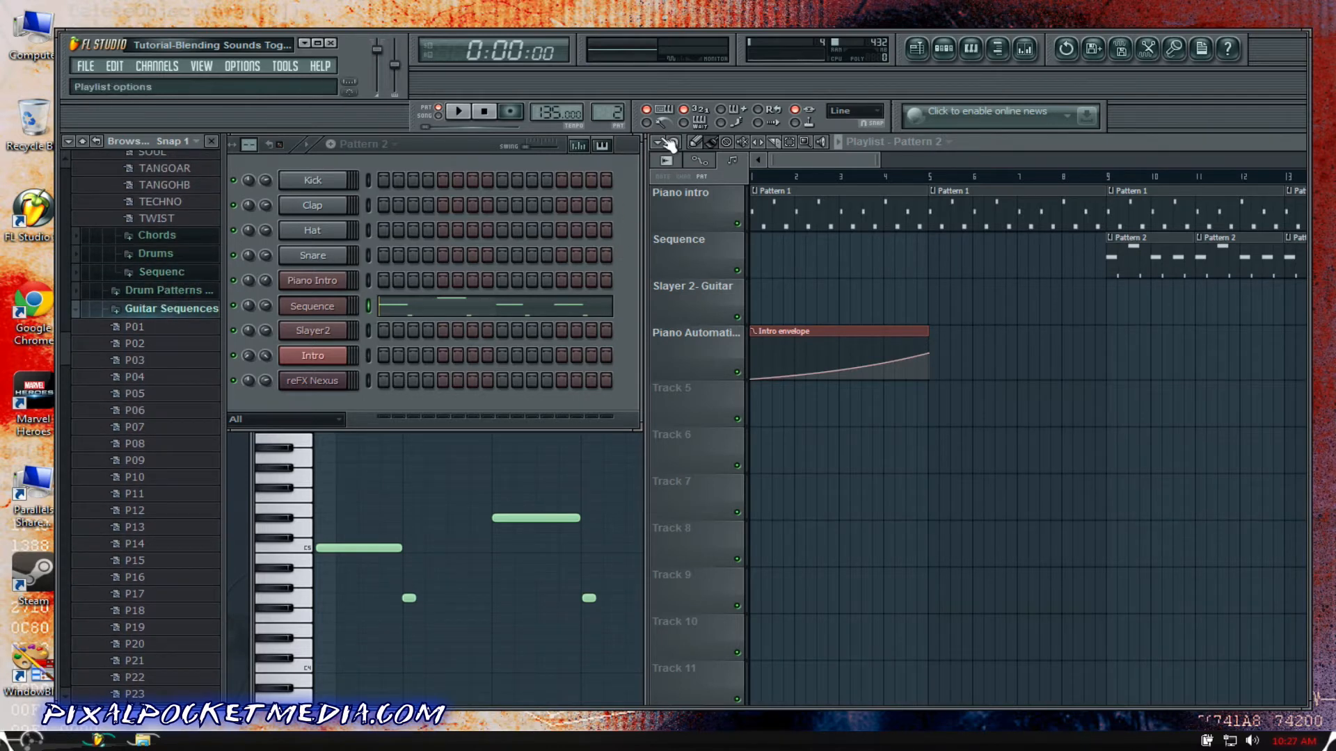
Step: Save the current Tutorial-Blending Sounds Together project
left_click(85, 67)
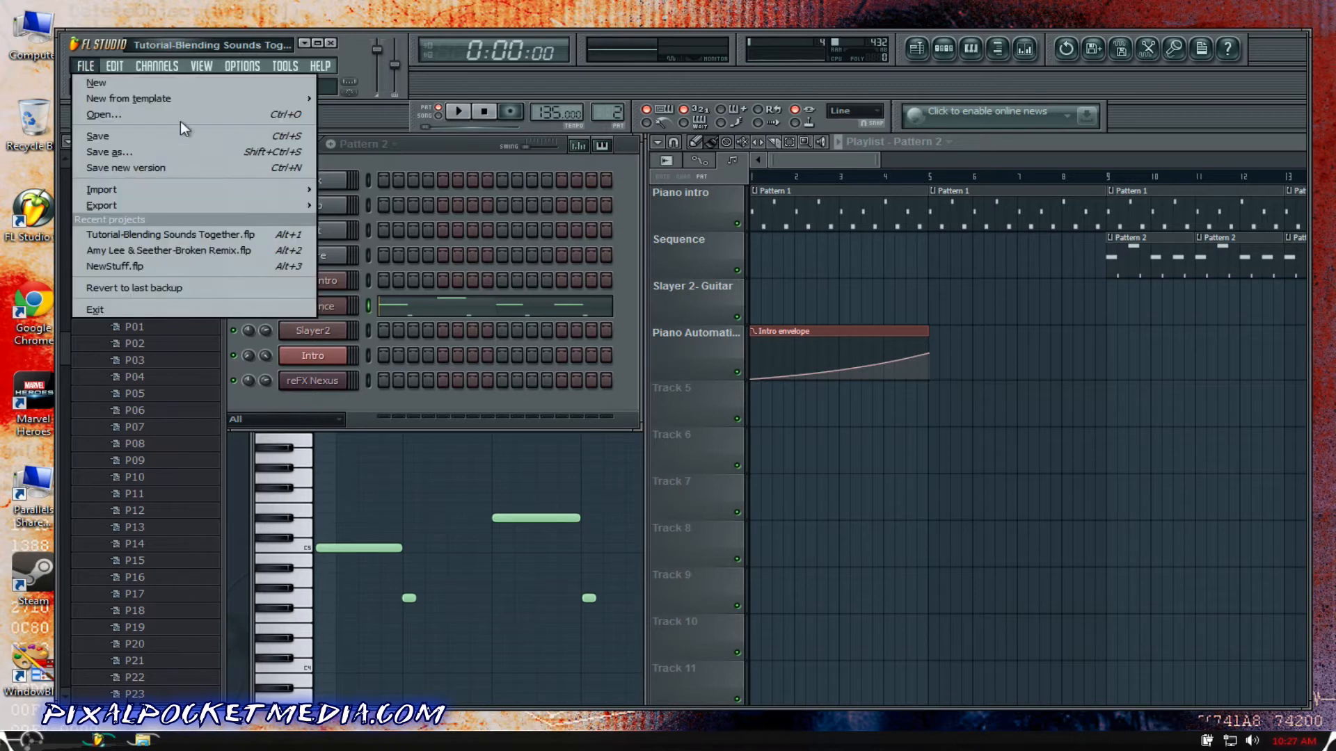
left_click(153, 138)
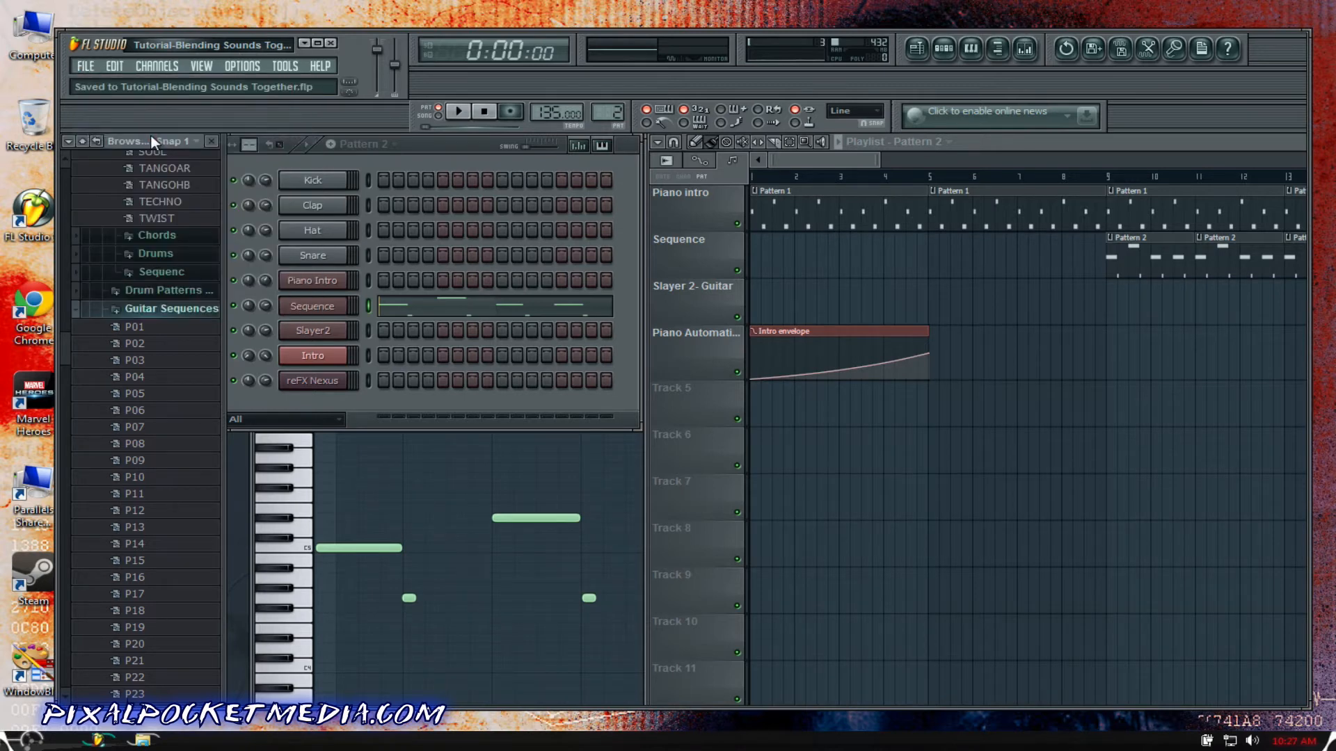
Step: Start a new project and move the Fruity Limiter (Master) window up to the middle of the workspace
left_click(113, 66)
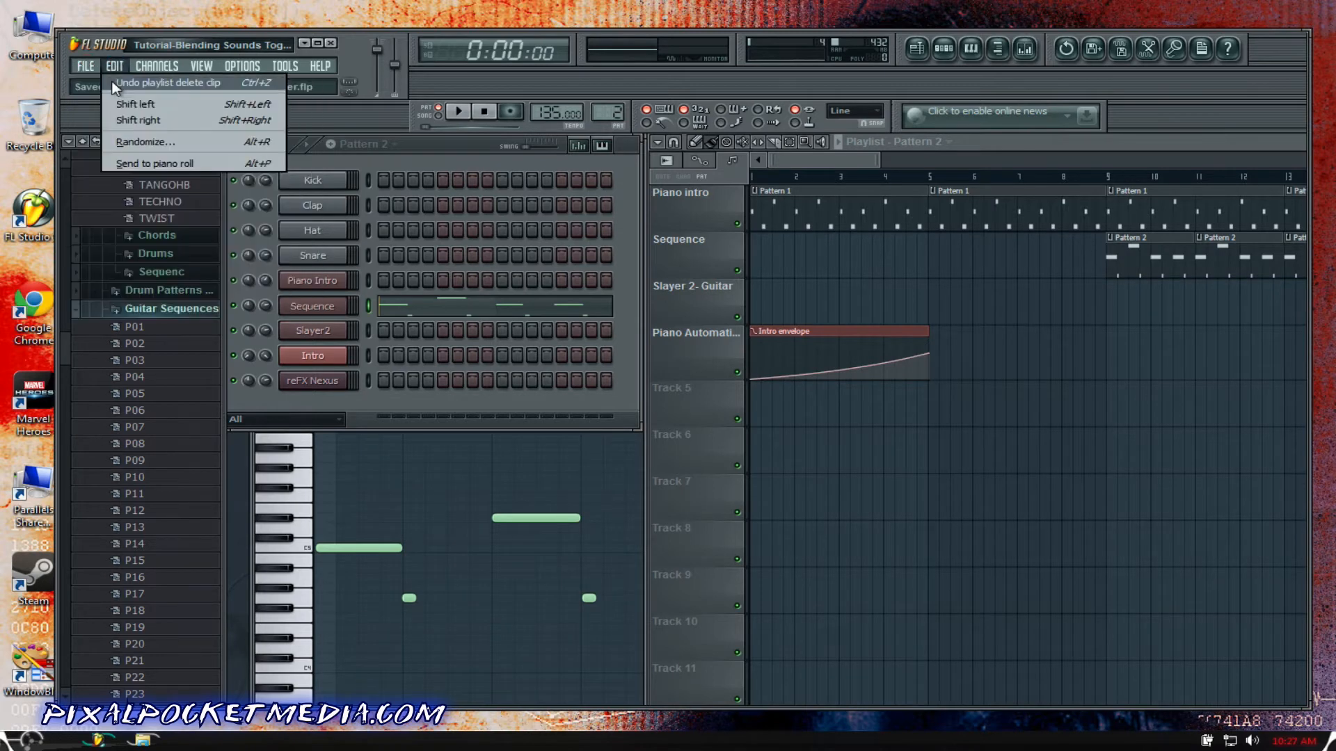
left_click(80, 67)
left_click(93, 82)
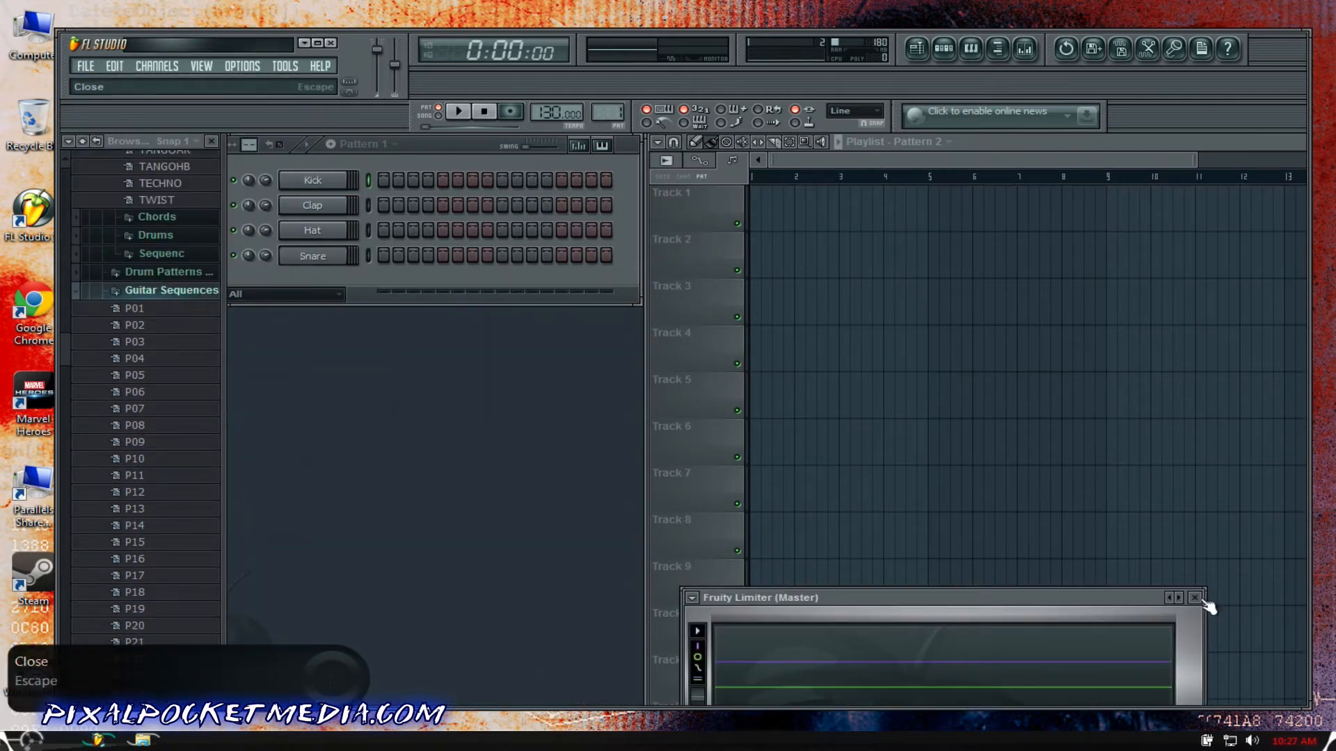
left_click_drag(1086, 575, 717, 286)
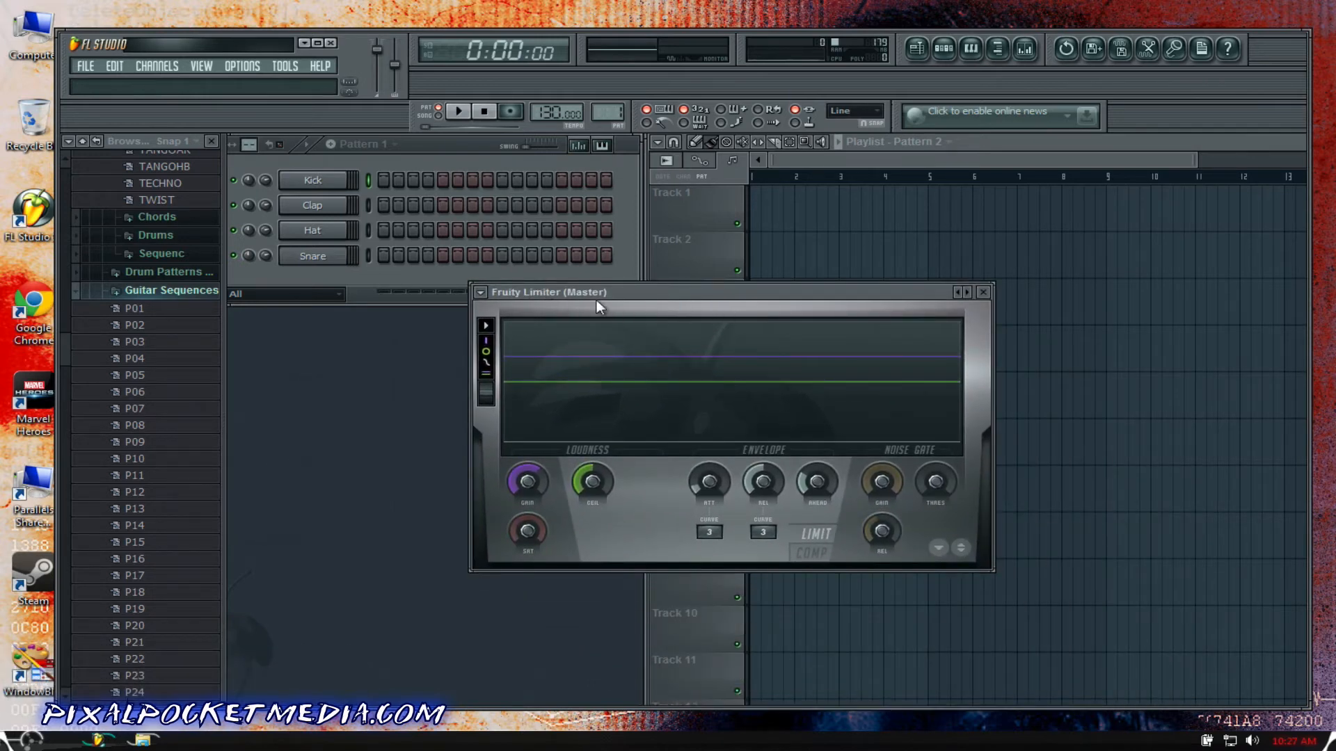
Step: Close the Fruity Limiter window, remove the Fruity Limiter from effect slot 8 of the Master mixer track and close the mixer
left_click(985, 293)
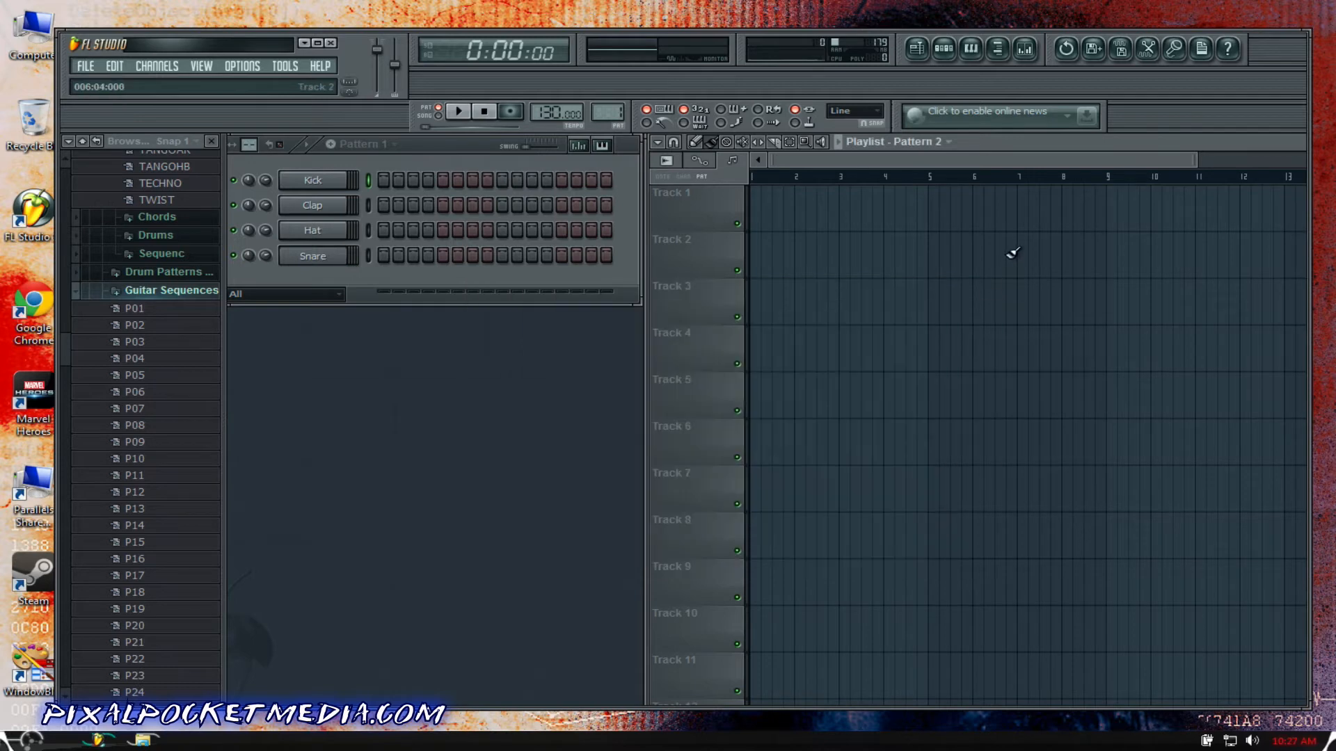
left_click(1025, 49)
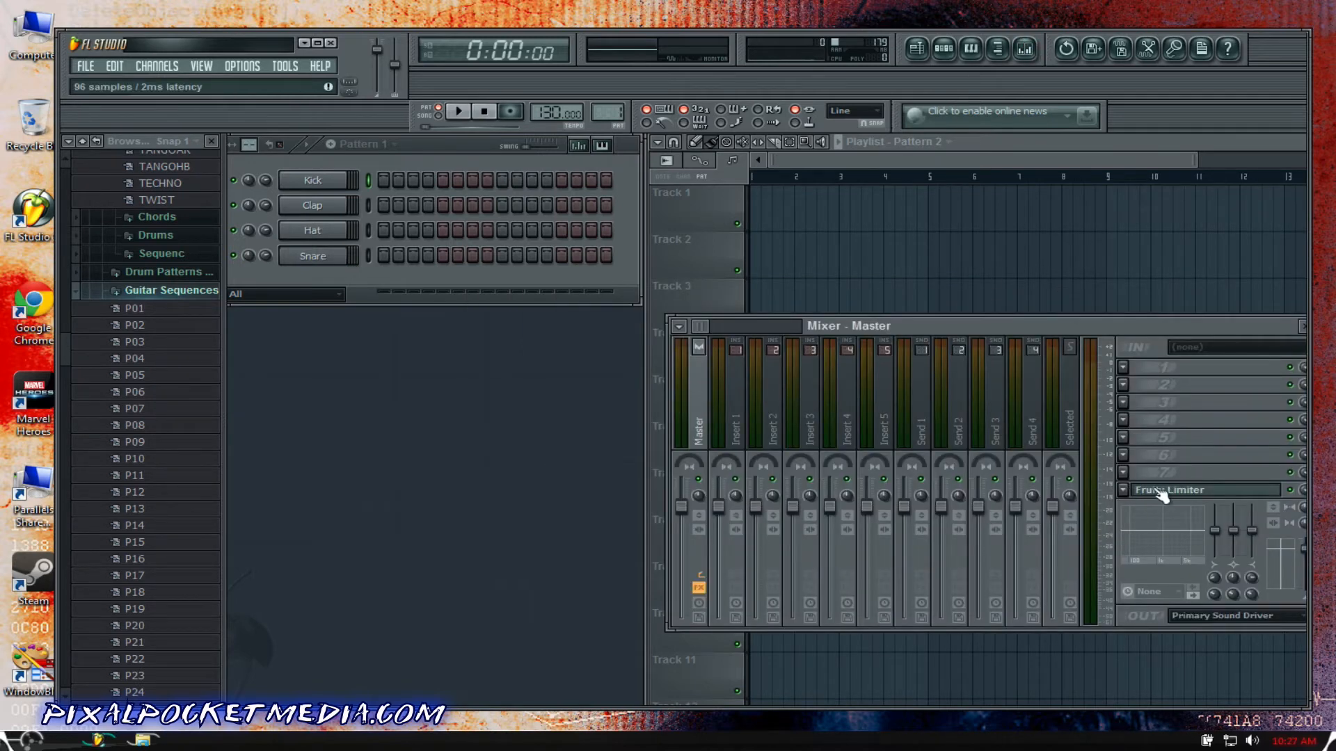
left_click(1125, 490)
mouse_move(1159, 395)
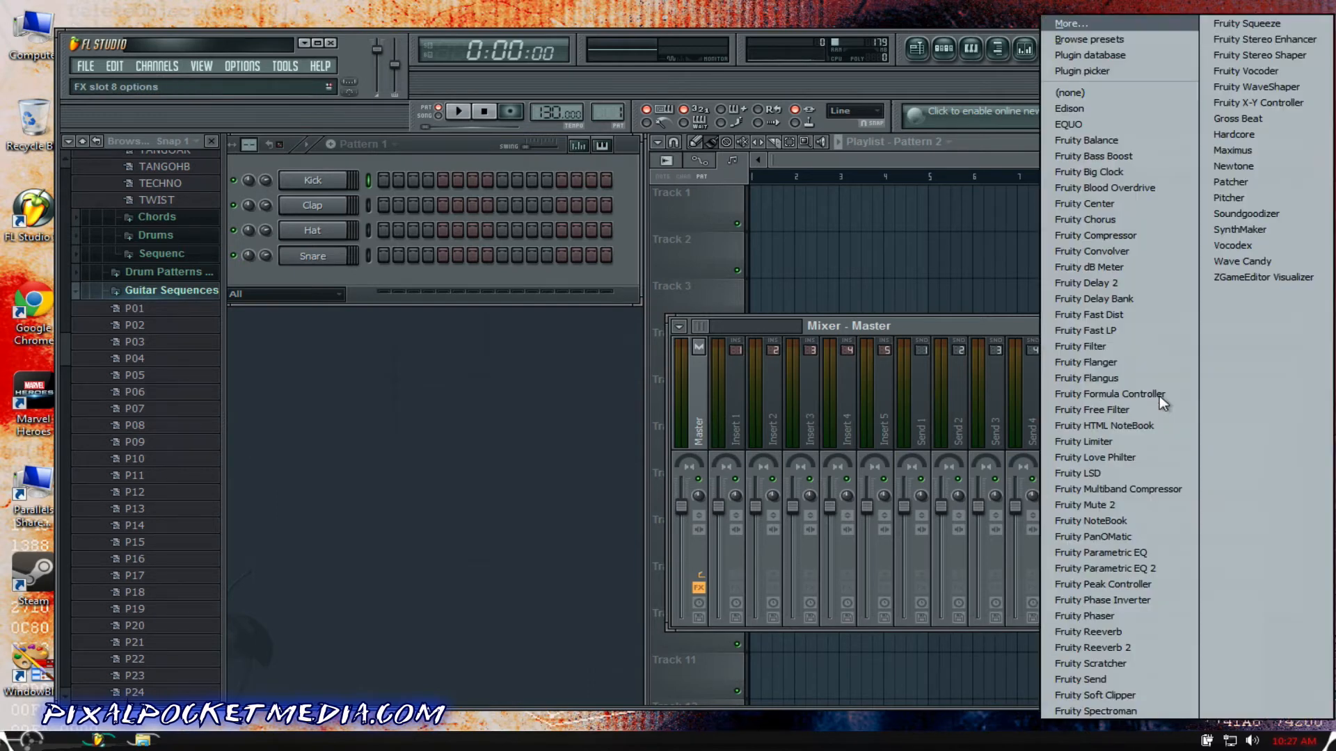
left_click(1093, 92)
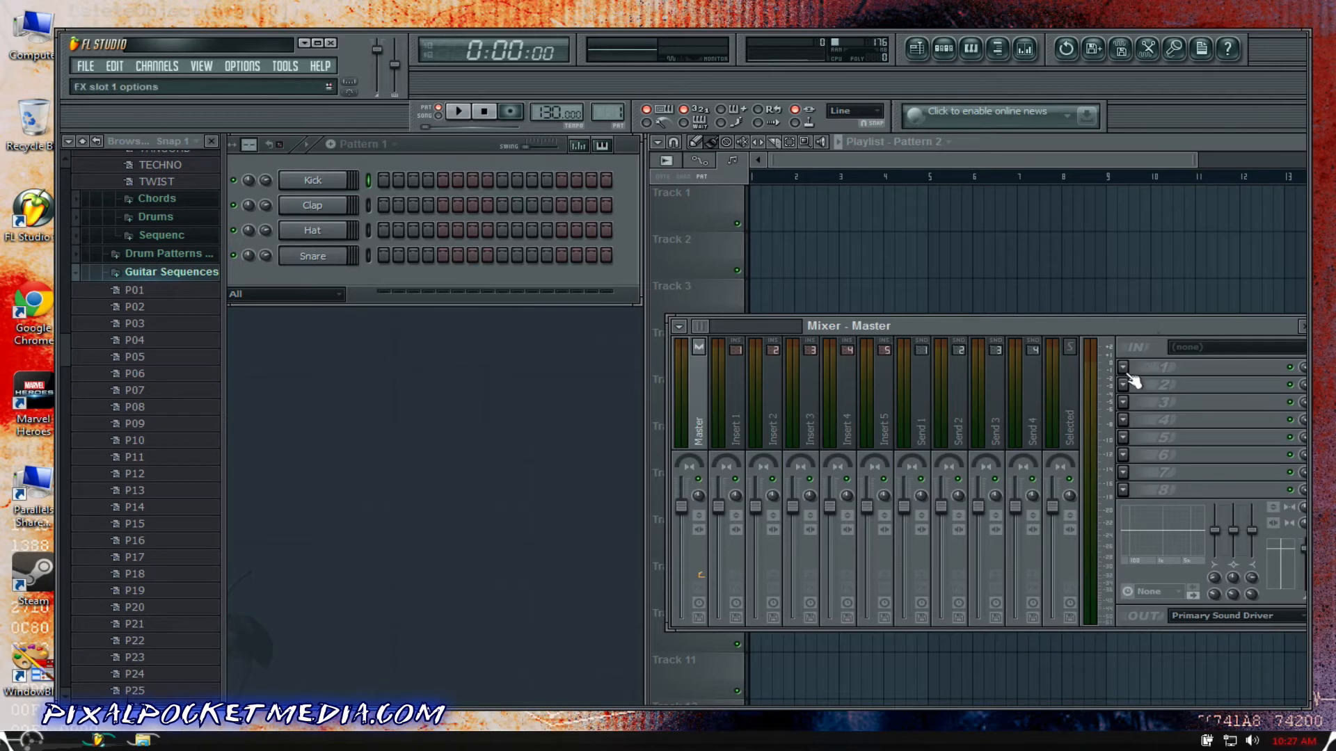
left_click_drag(1124, 322, 924, 311)
left_click(1109, 317)
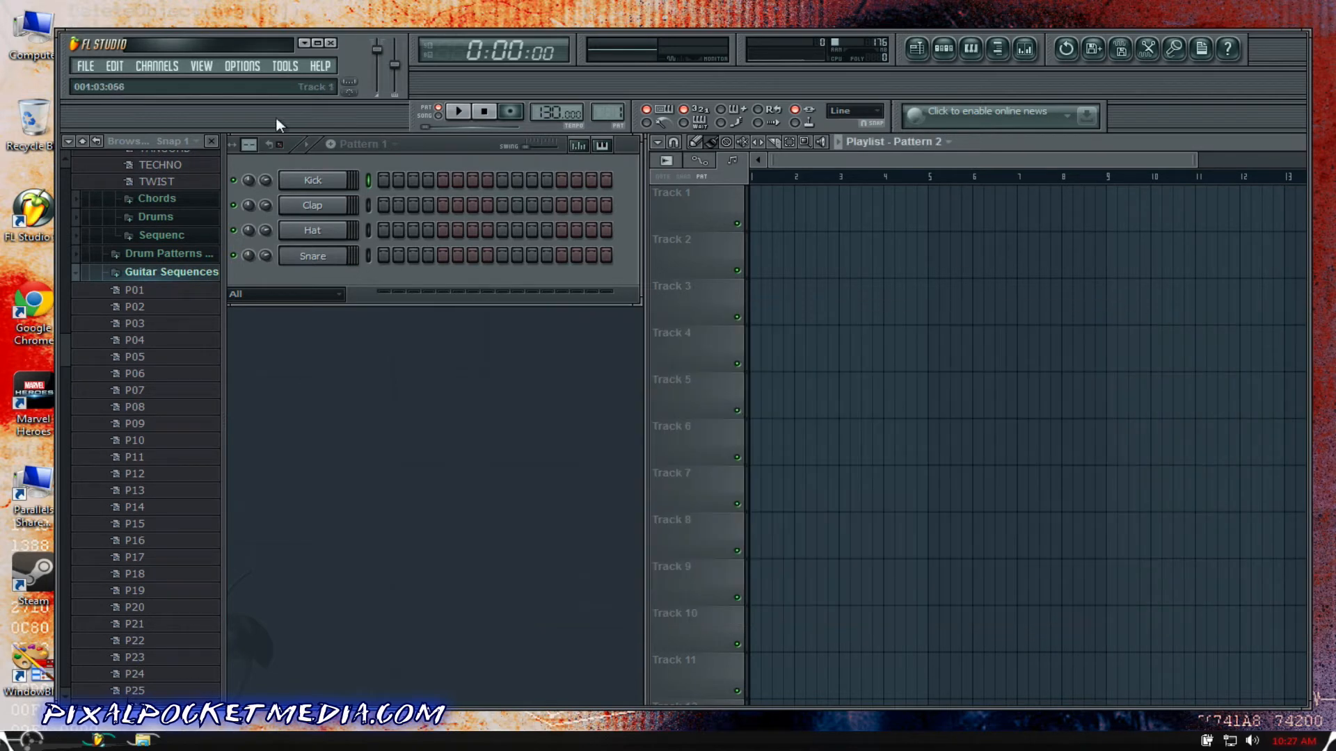
Step: Open the Tutorial-Blending Sounds Together project without saving the changes to the untitled one
left_click(90, 66)
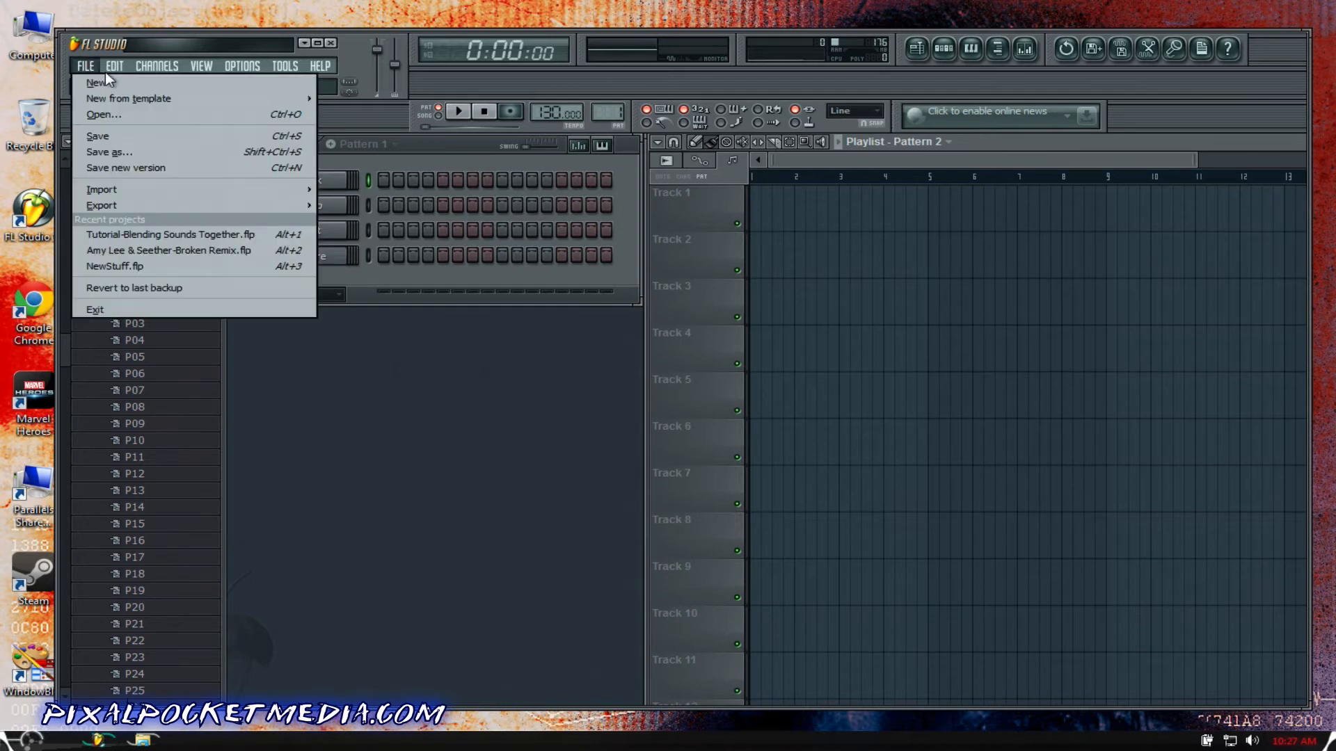
left_click(112, 112)
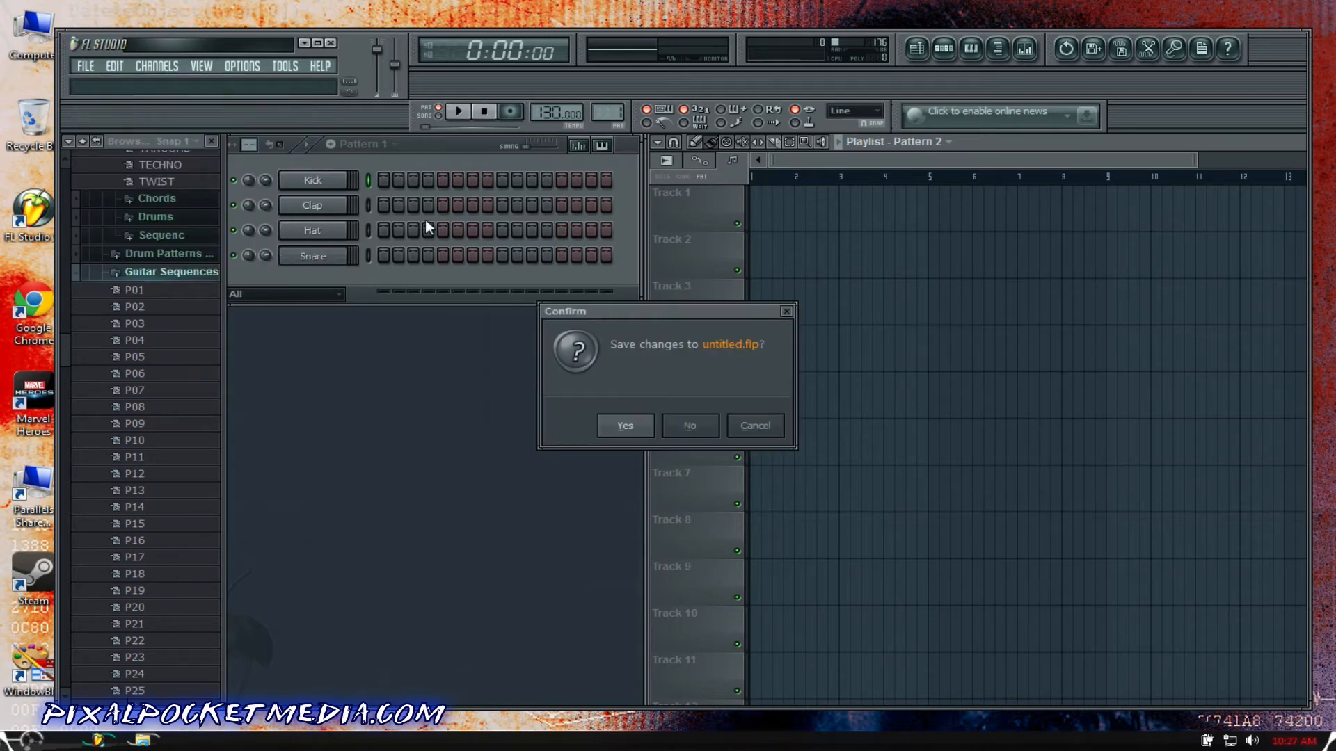
left_click(686, 433)
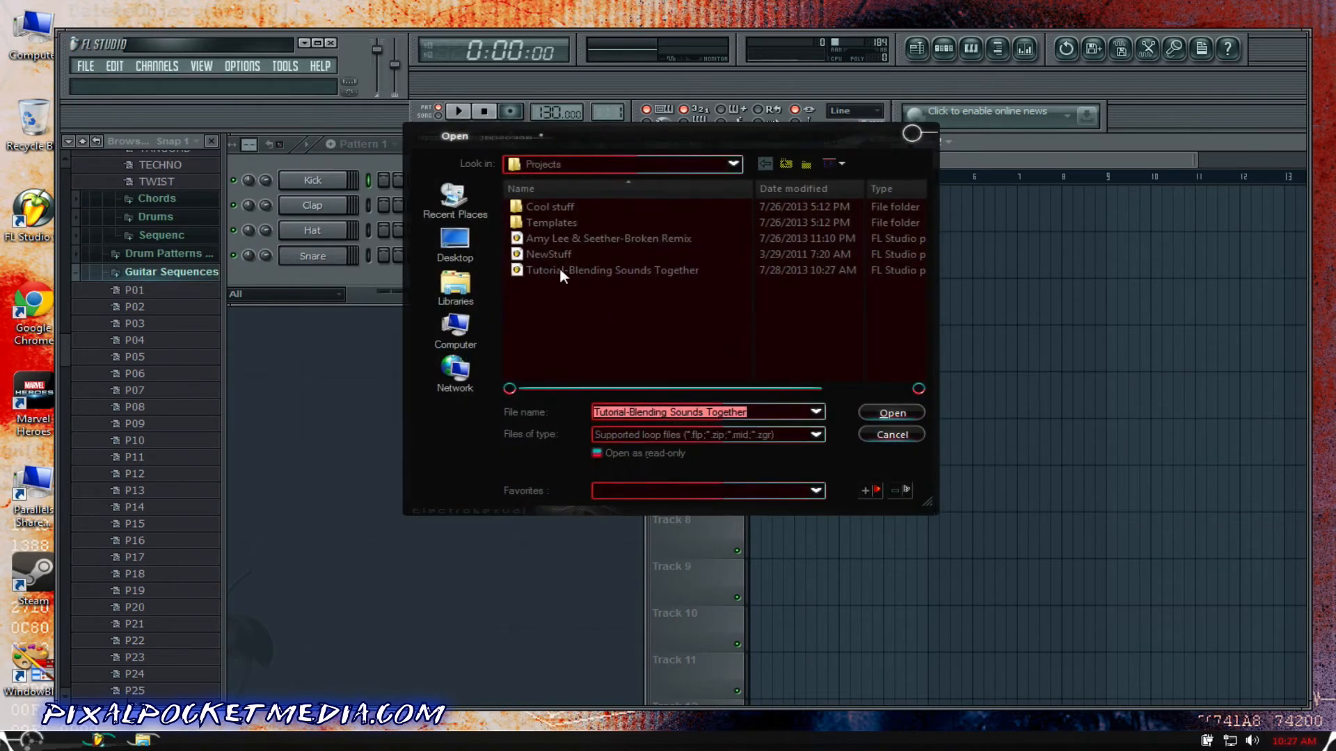
left_click(582, 273)
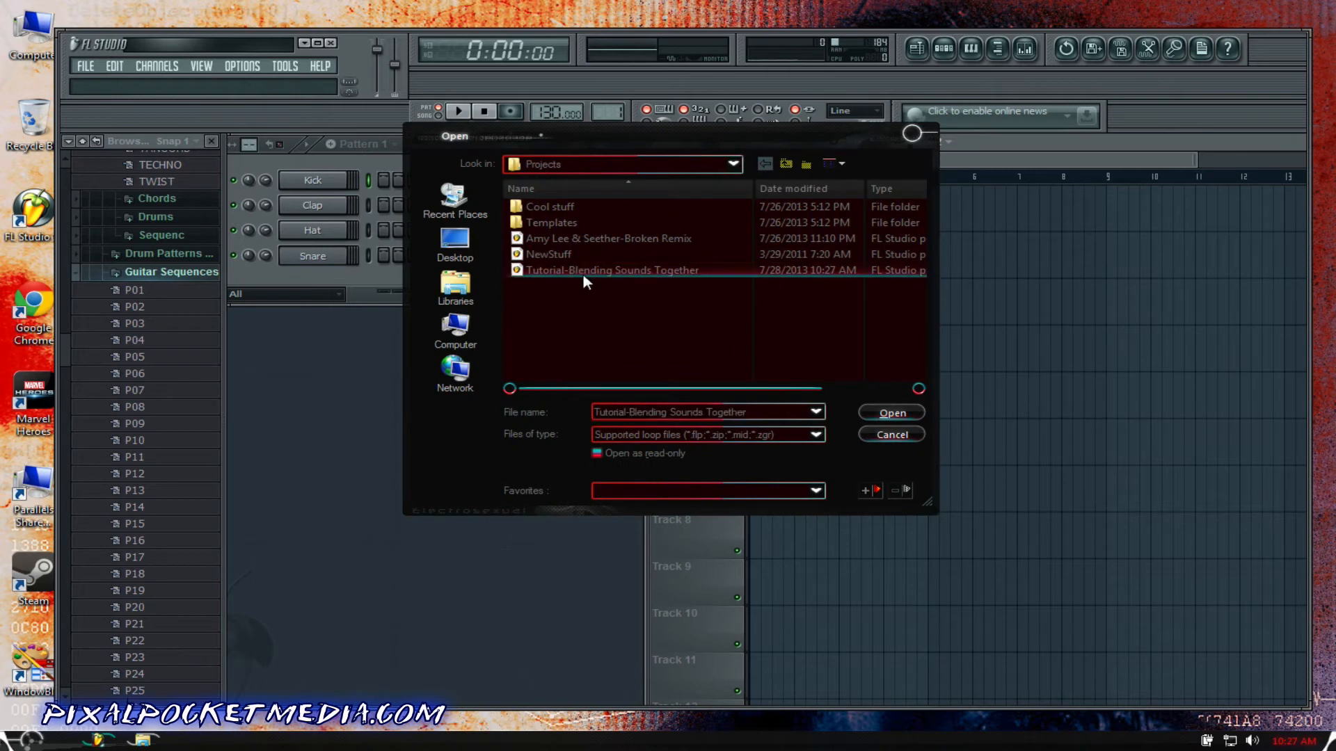
left_click(887, 412)
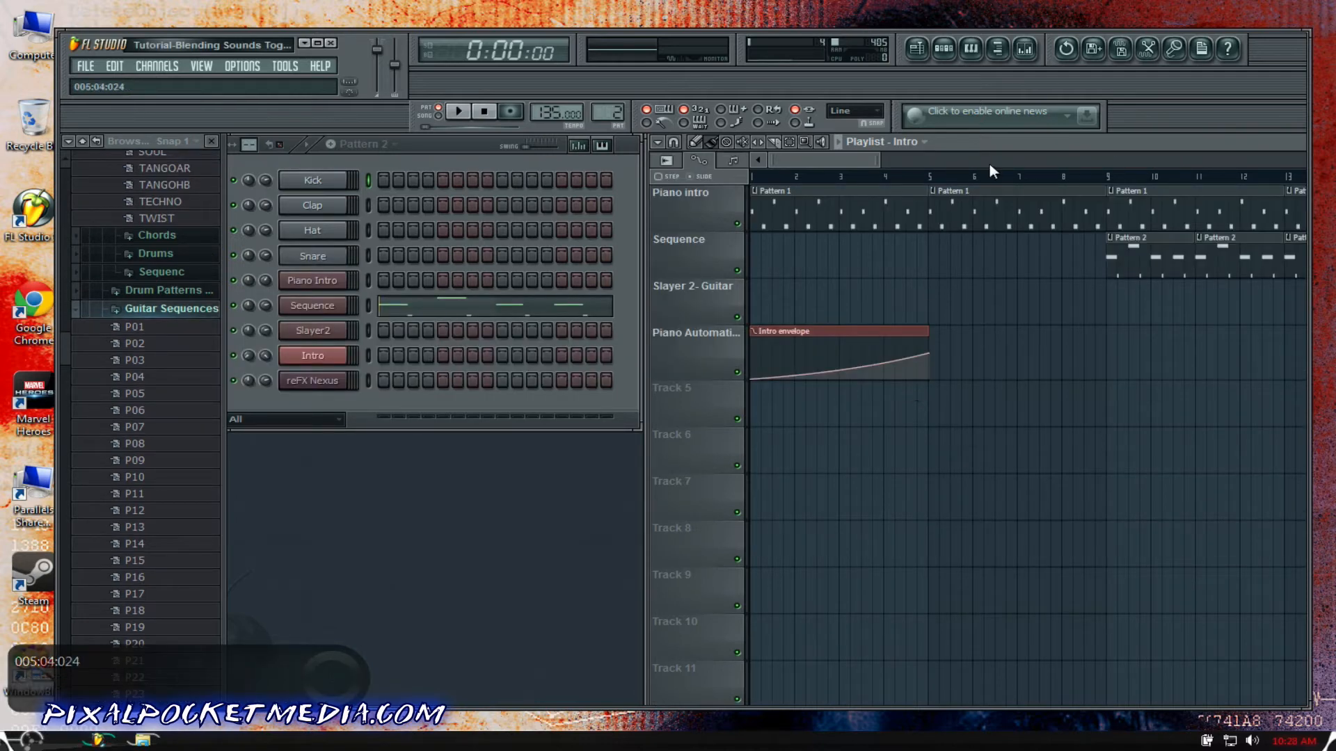
Step: Switch playback from pattern to song mode and bring up the mixer
left_click(1025, 49)
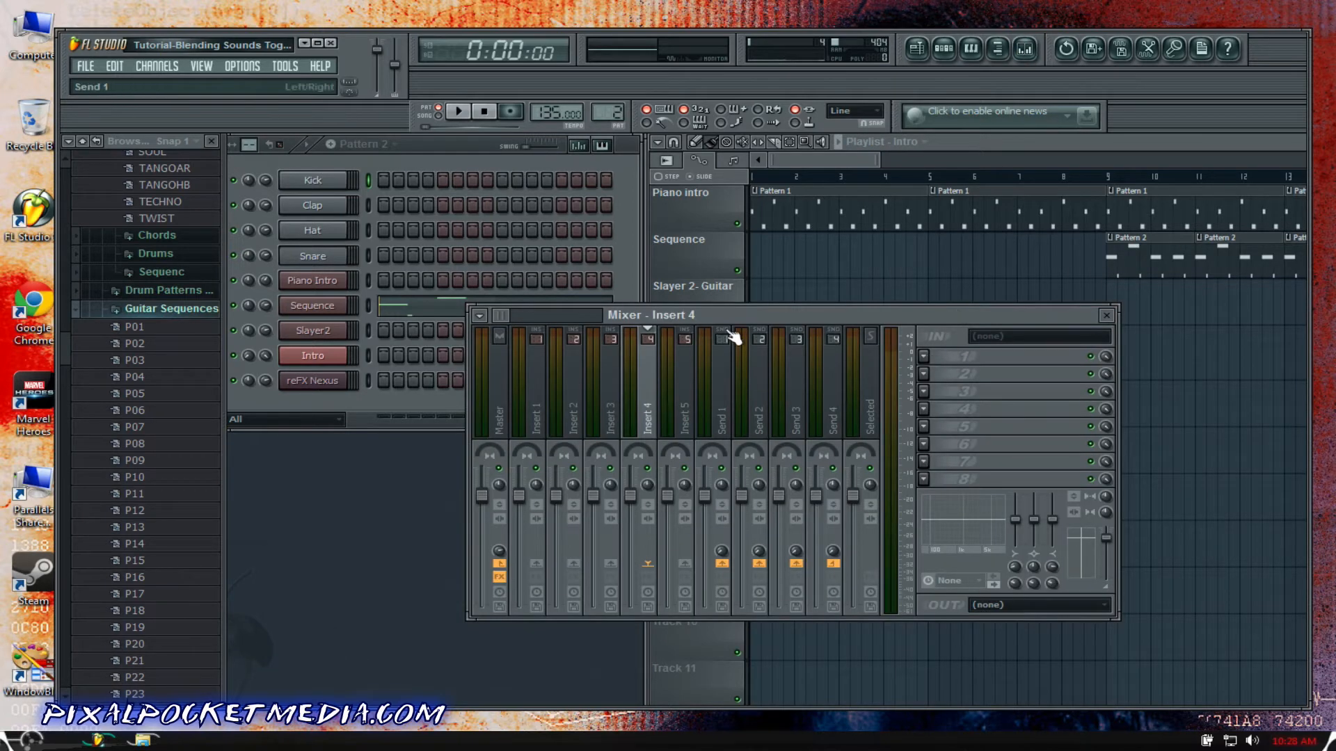
left_click(1106, 315)
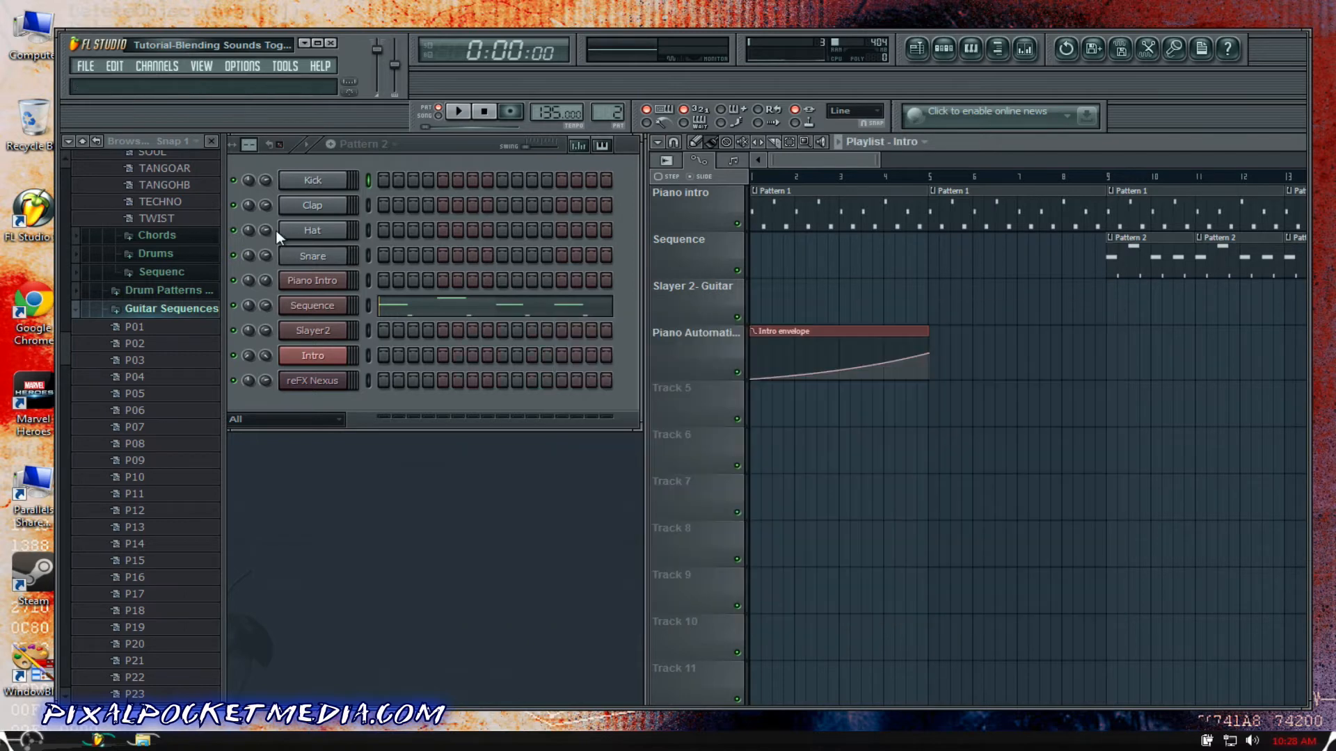
left_click(437, 116)
left_click(1025, 48)
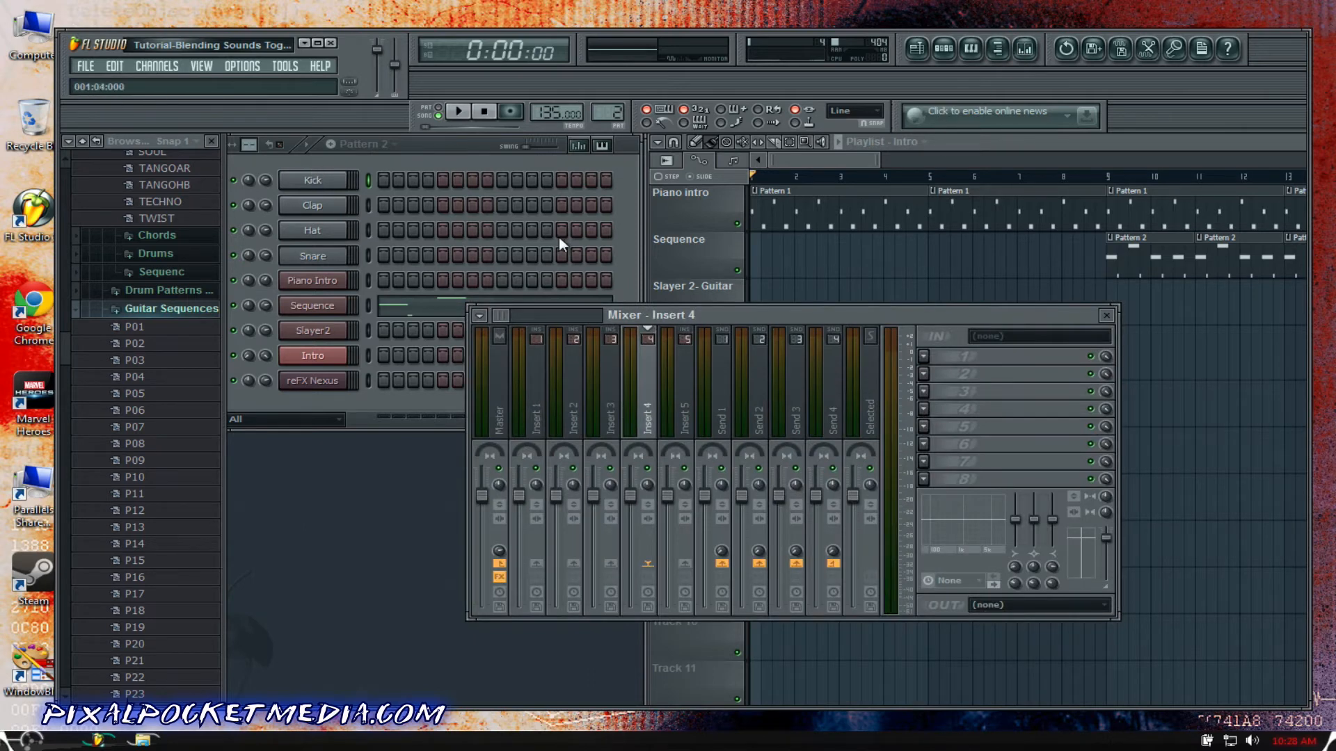
Step: Select Pattern 1 and load Fruity Multiband Compressor into the first effect slot of mixer track Insert 4
scroll(604, 115, "down", 1)
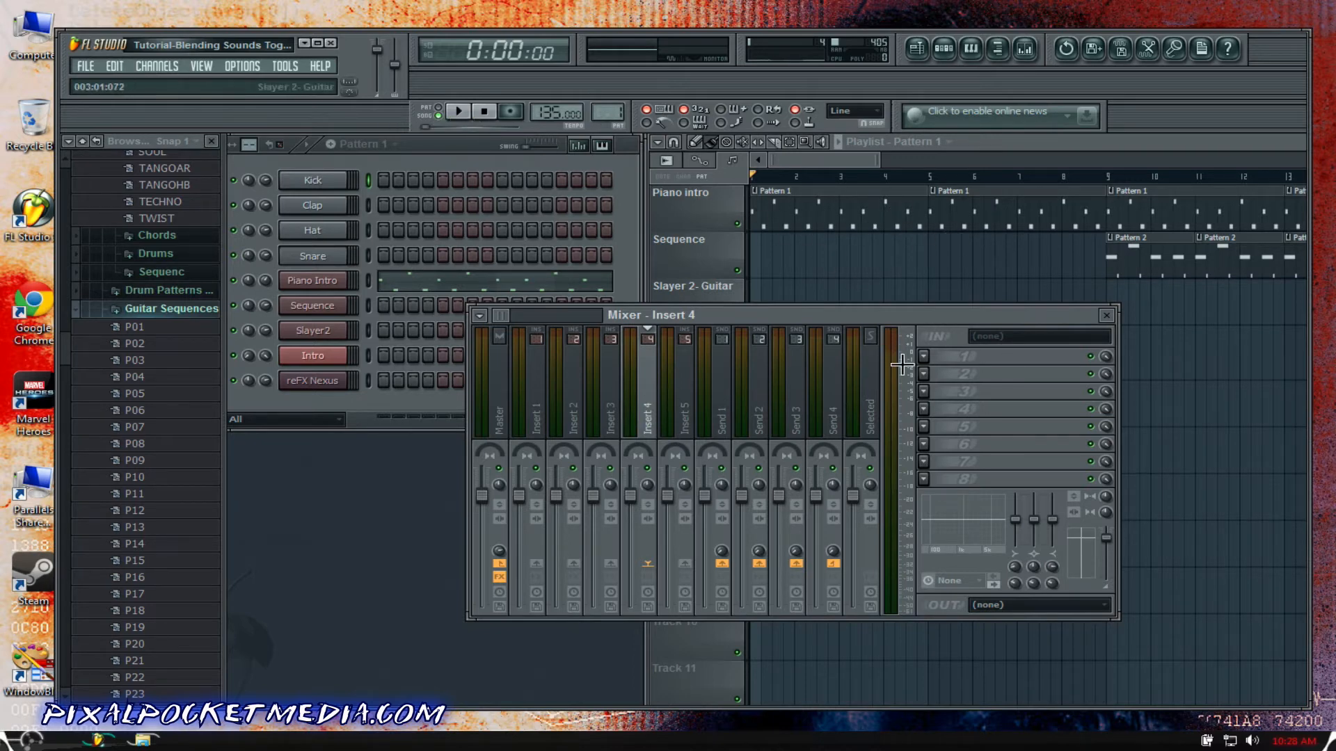
left_click(925, 357)
mouse_move(936, 375)
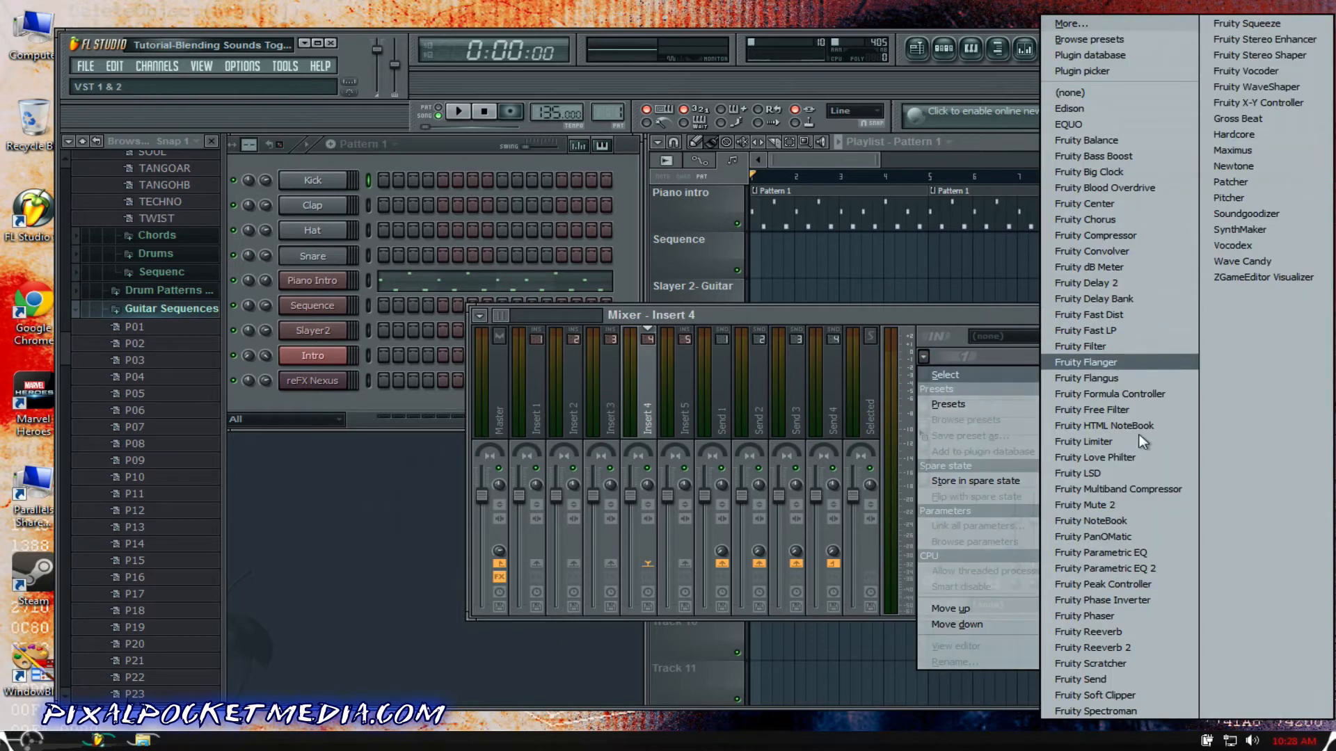
left_click(1147, 487)
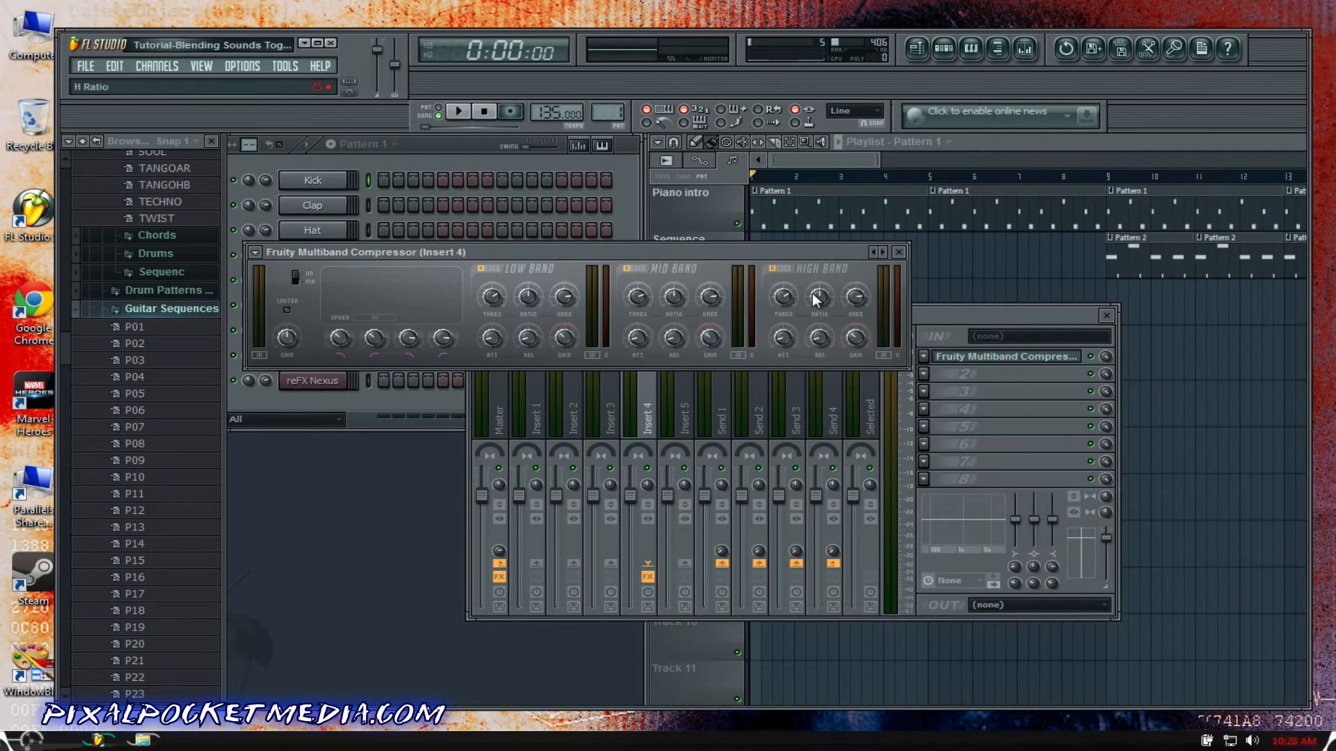
Step: Play the song while adjusting the compressor's high-band knobs, and stop playback
key("space")
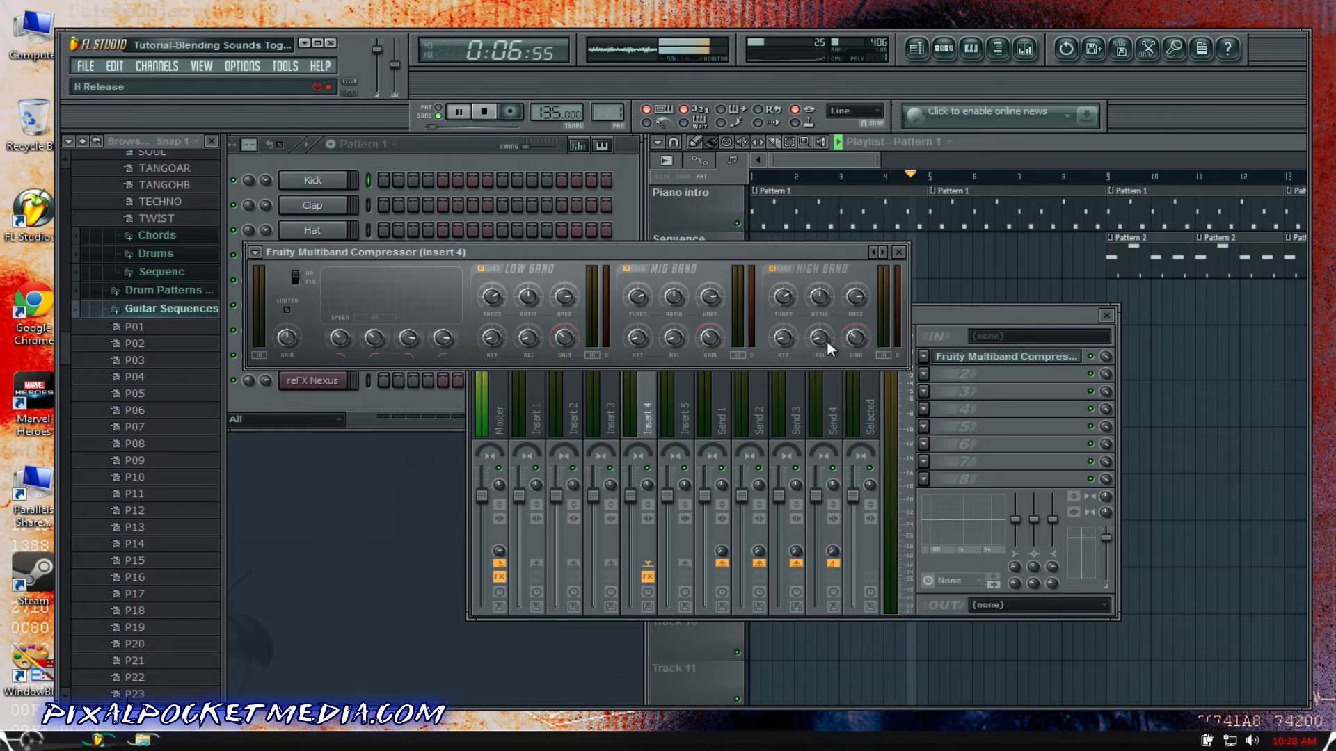
left_click_drag(827, 340, 867, 295)
key("space")
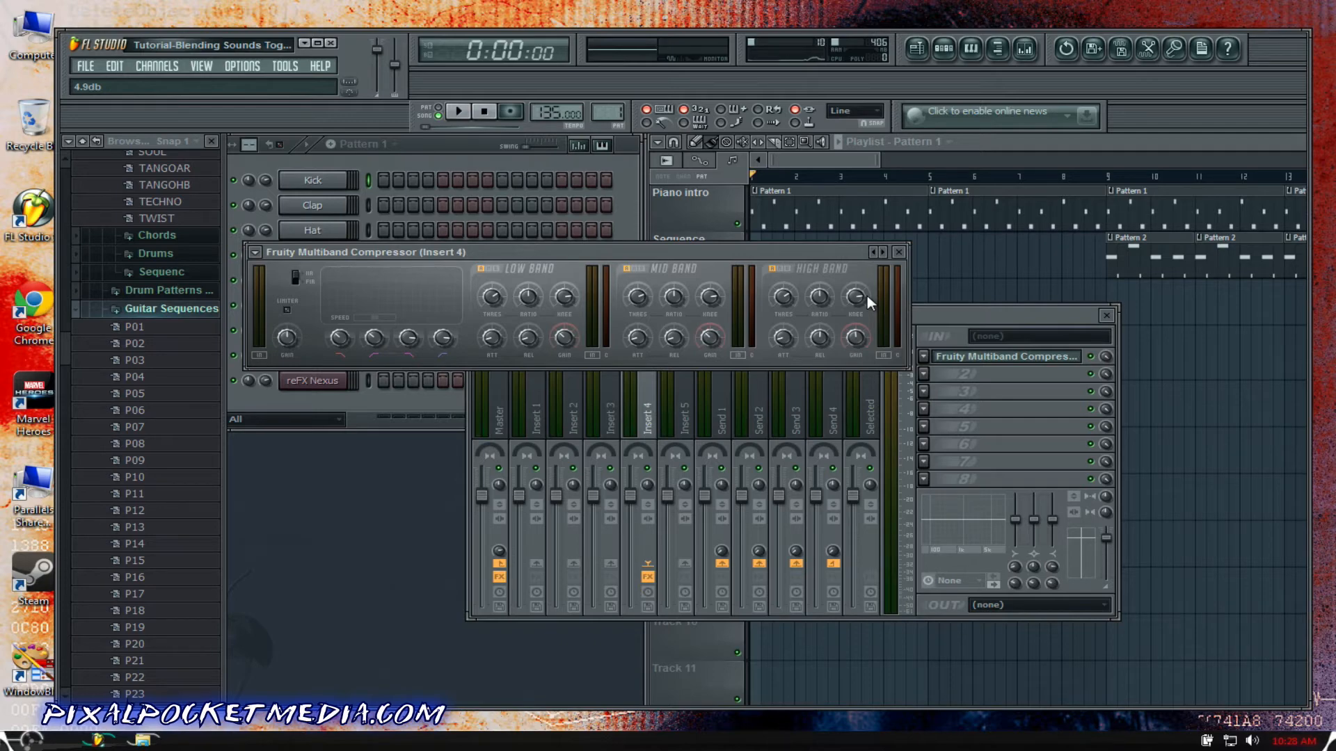
Step: Maximize the program window and look over the project's export formats without exporting
left_click(320, 46)
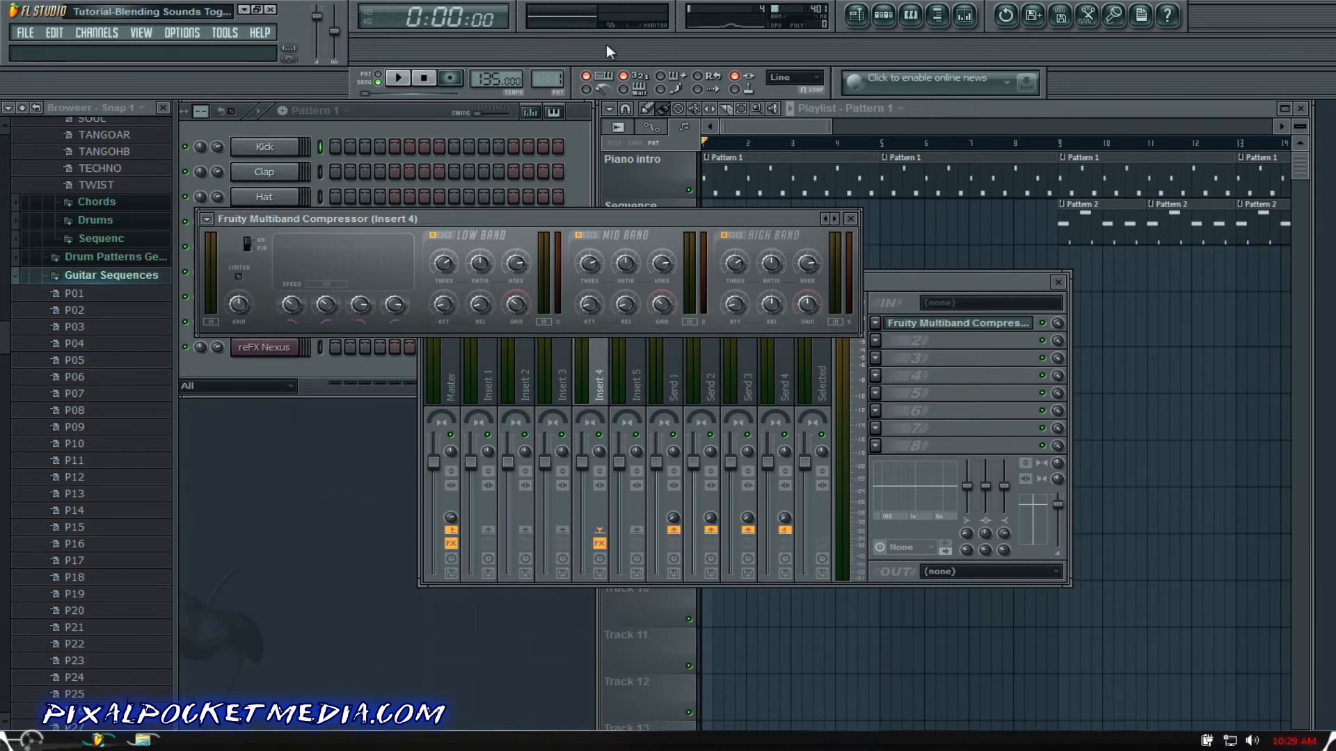
left_click(25, 32)
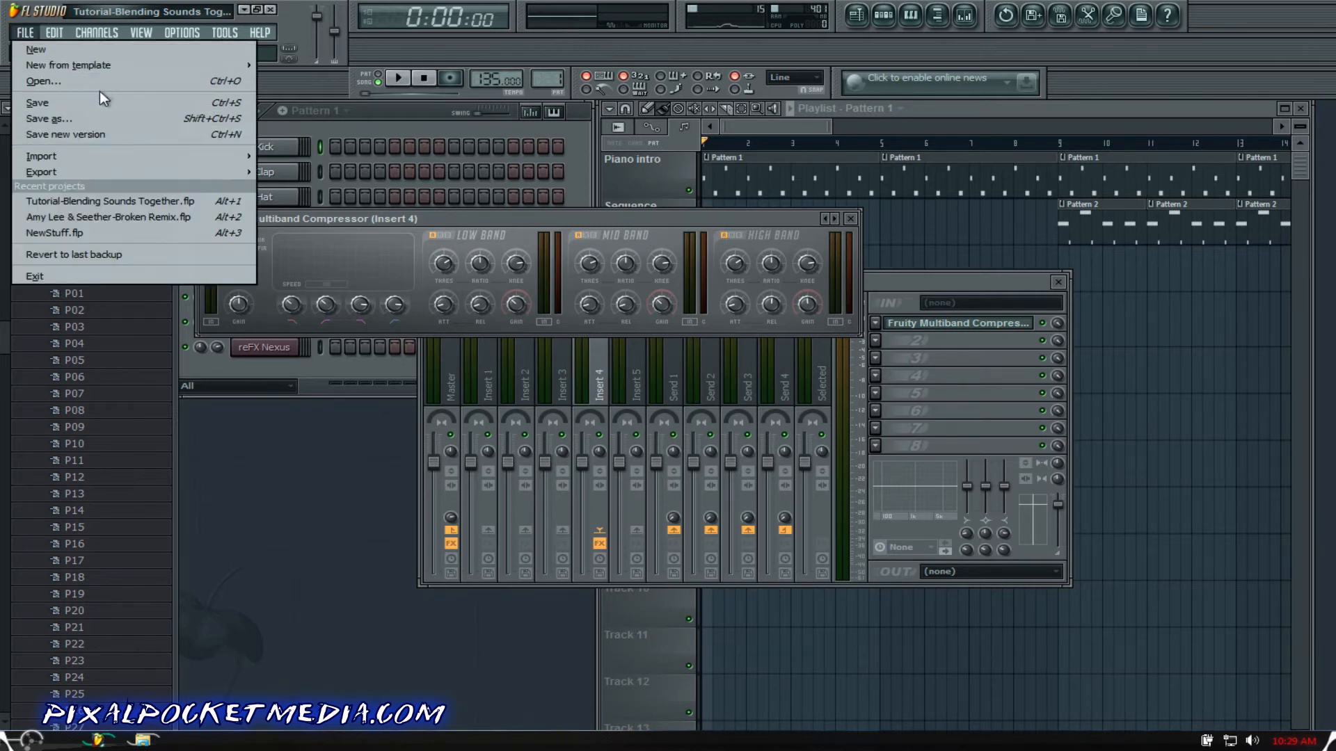
mouse_move(90, 172)
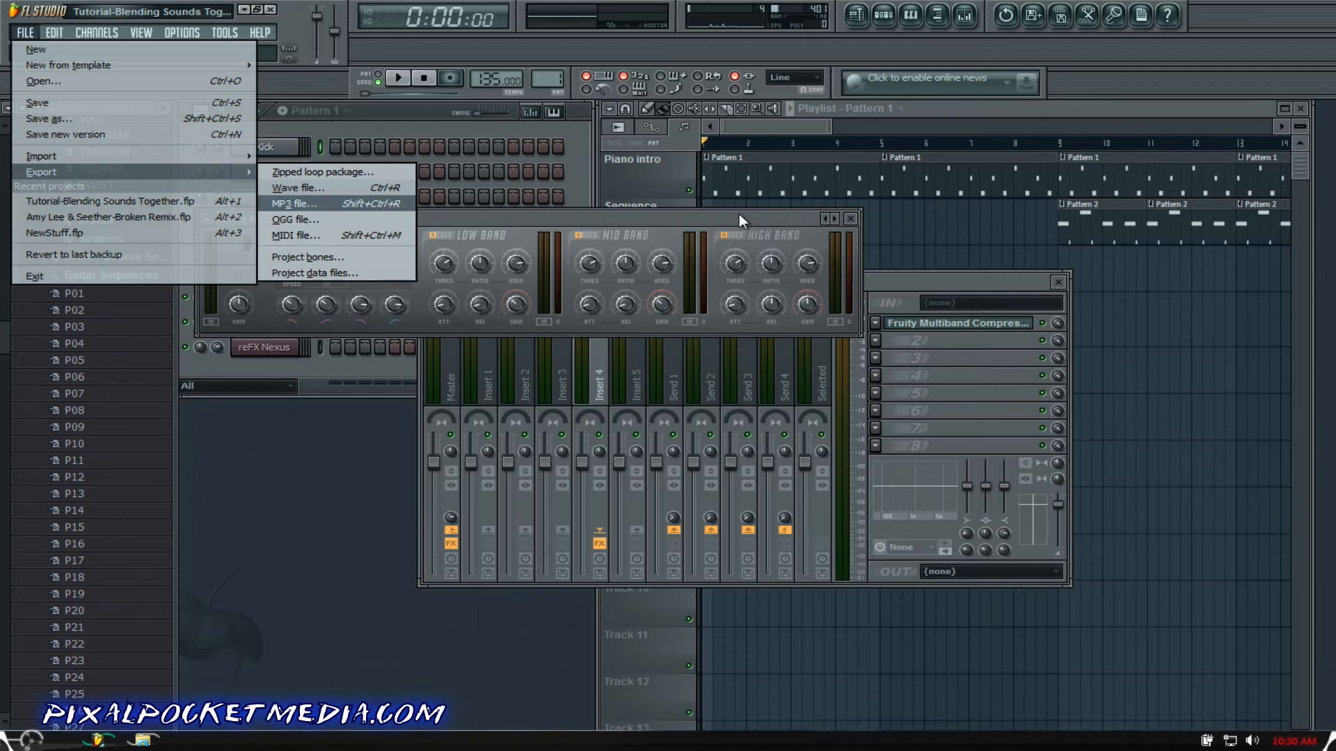
left_click(545, 211)
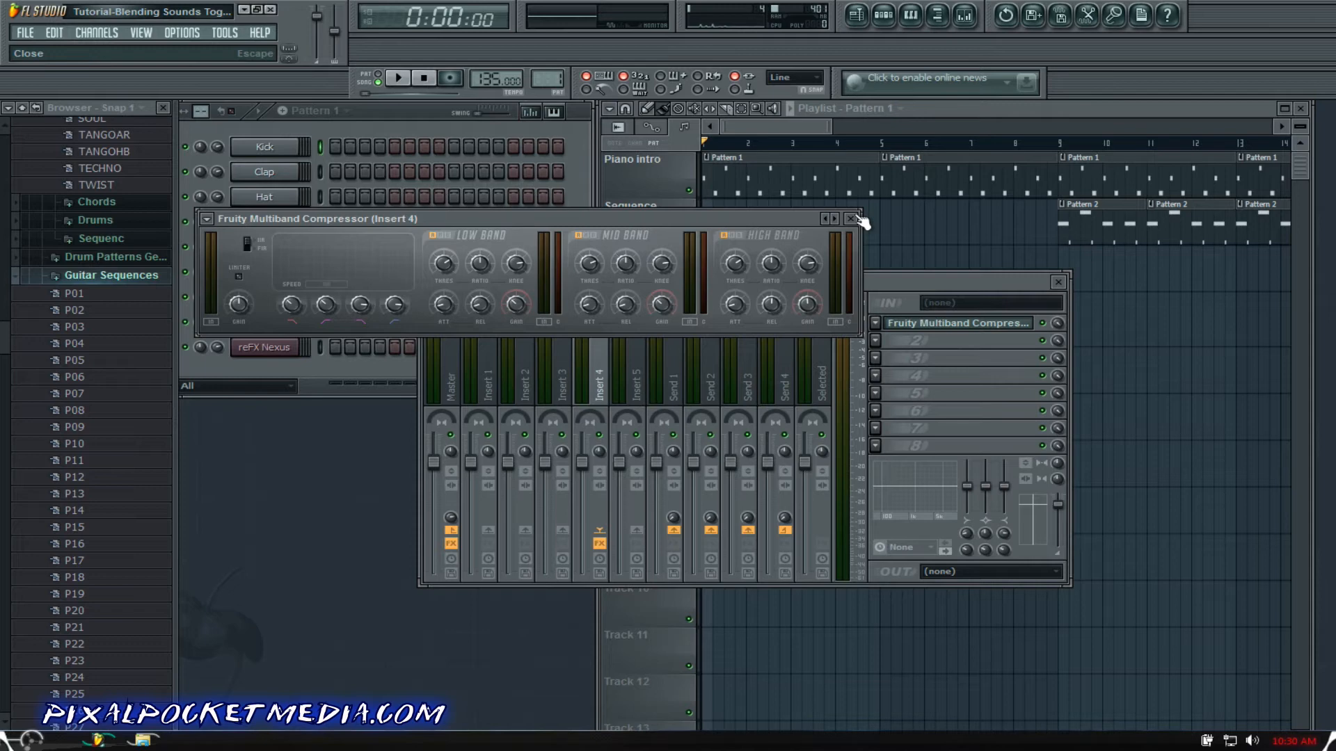
Step: Reposition the Multiband Compressor window, then change its high-band switch and adjust the band frequency knobs while the song plays
left_click_drag(657, 221, 731, 249)
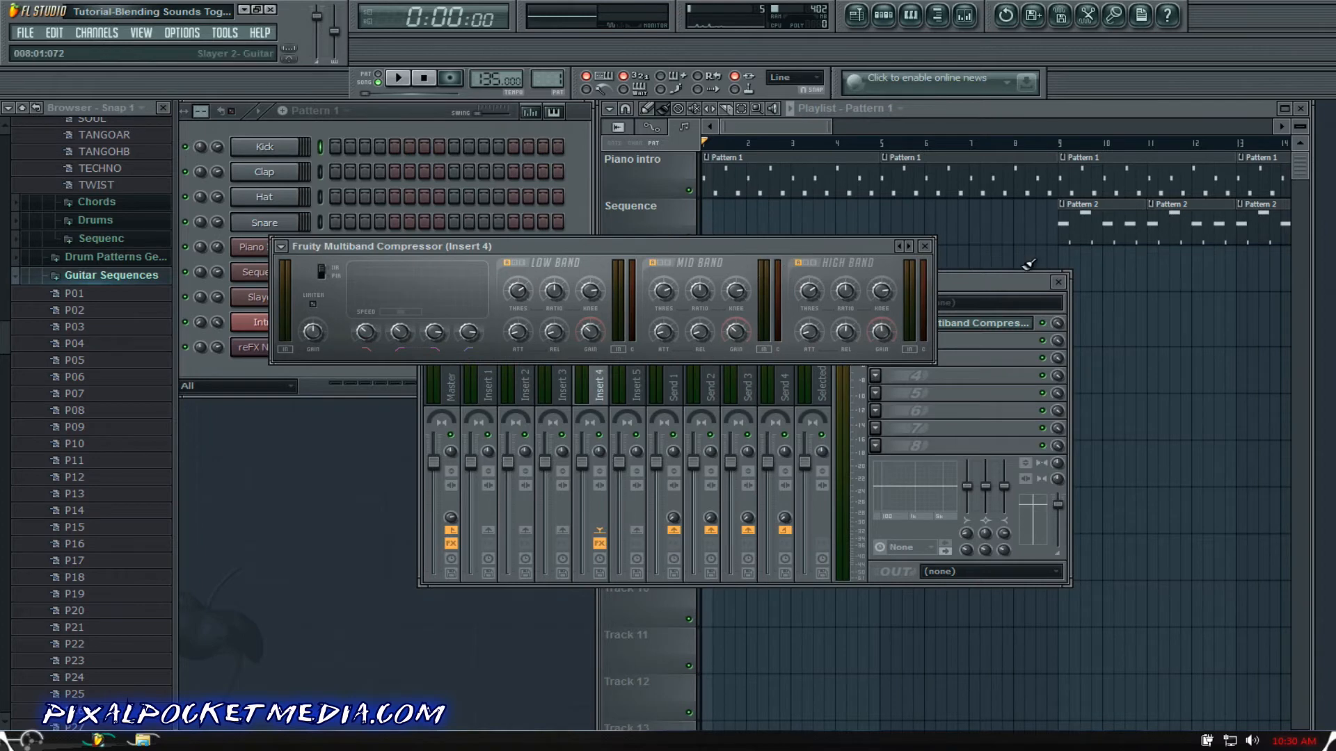
left_click(398, 77)
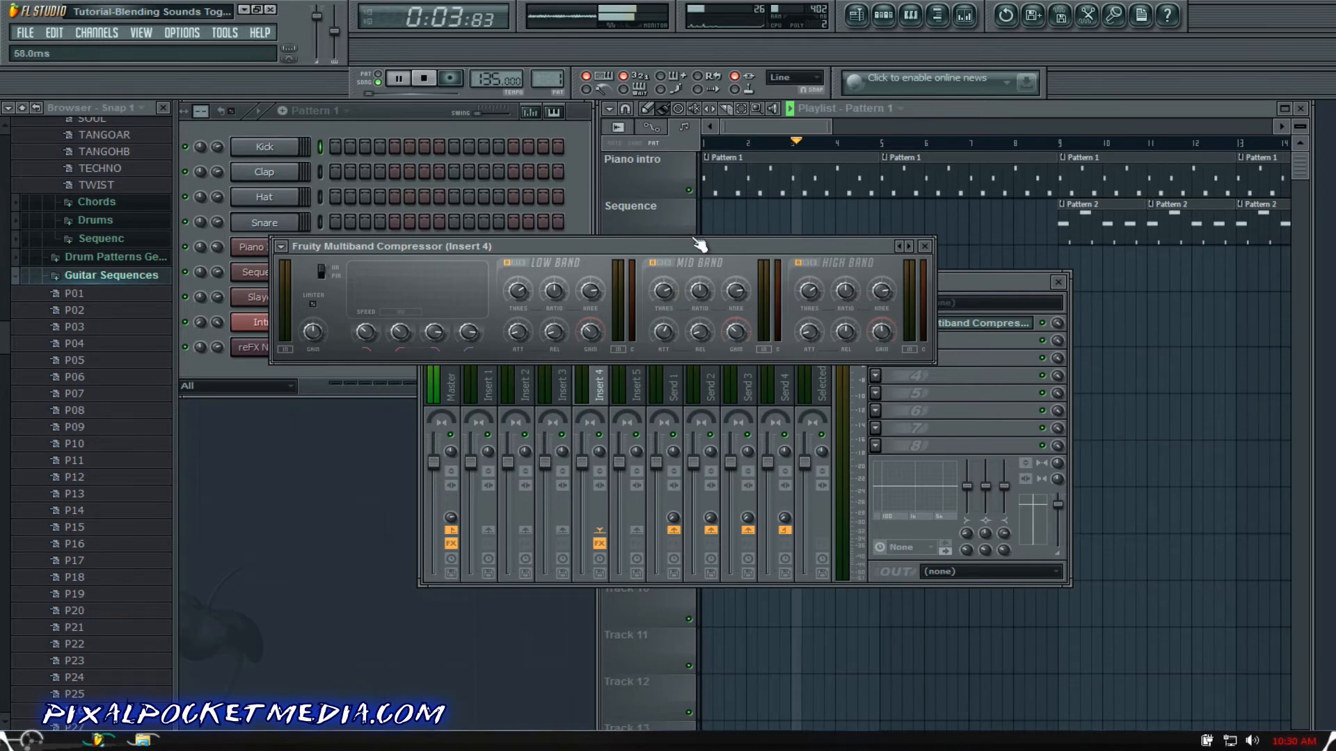
left_click(820, 265)
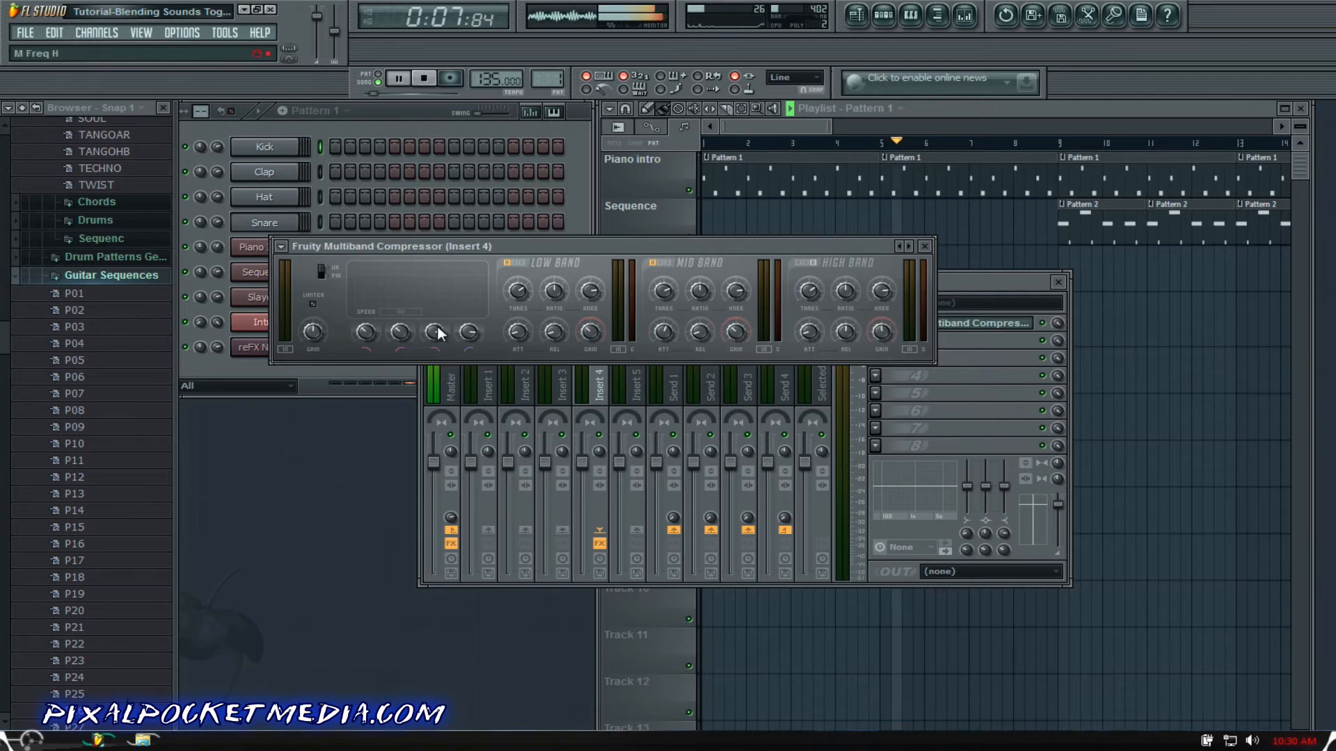
left_click_drag(363, 332, 468, 326)
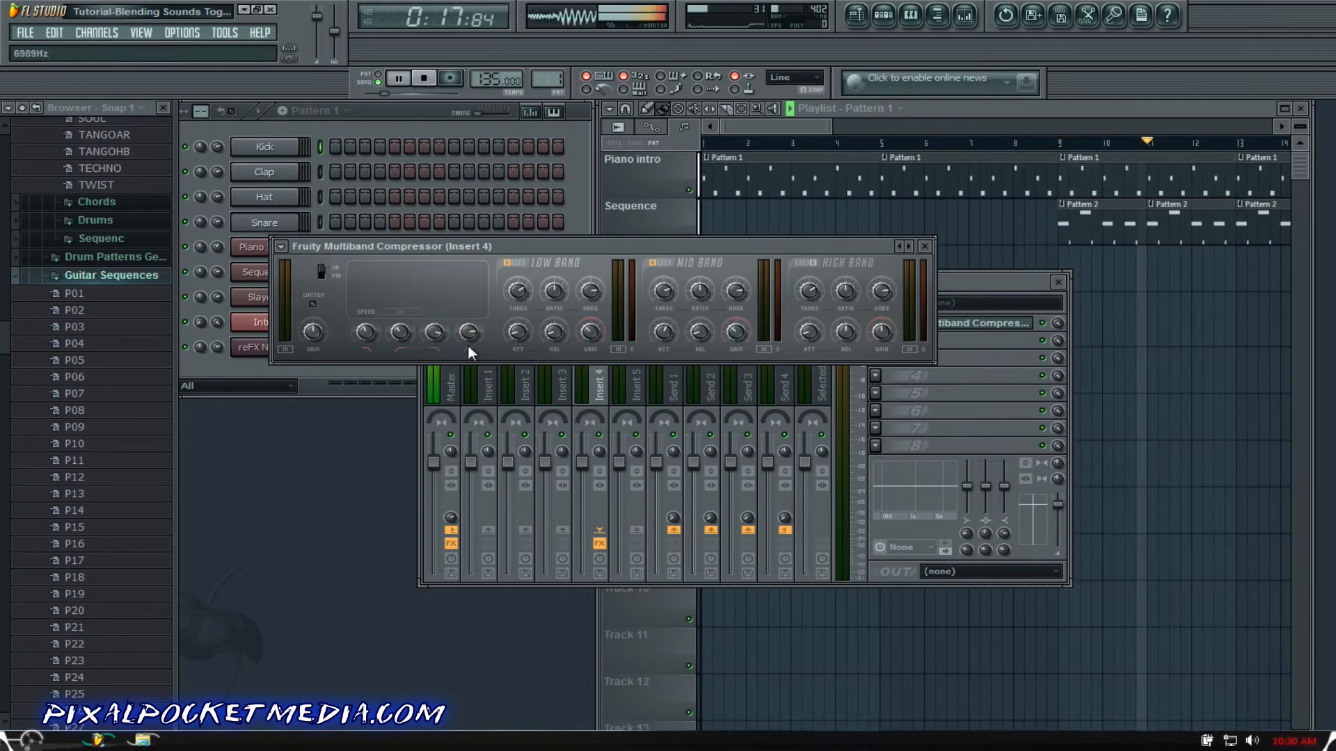
Step: Close the compressor and mixer windows and stop the song
left_click(924, 247)
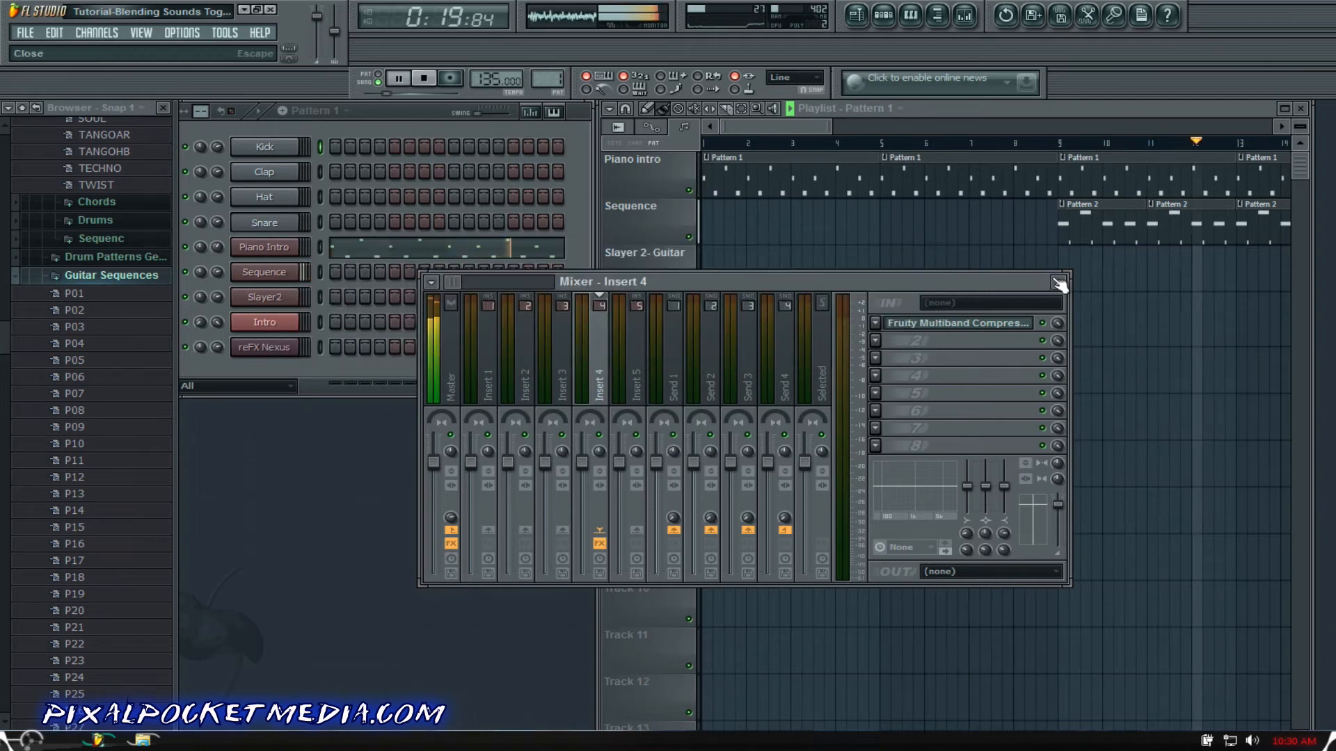
left_click(1059, 281)
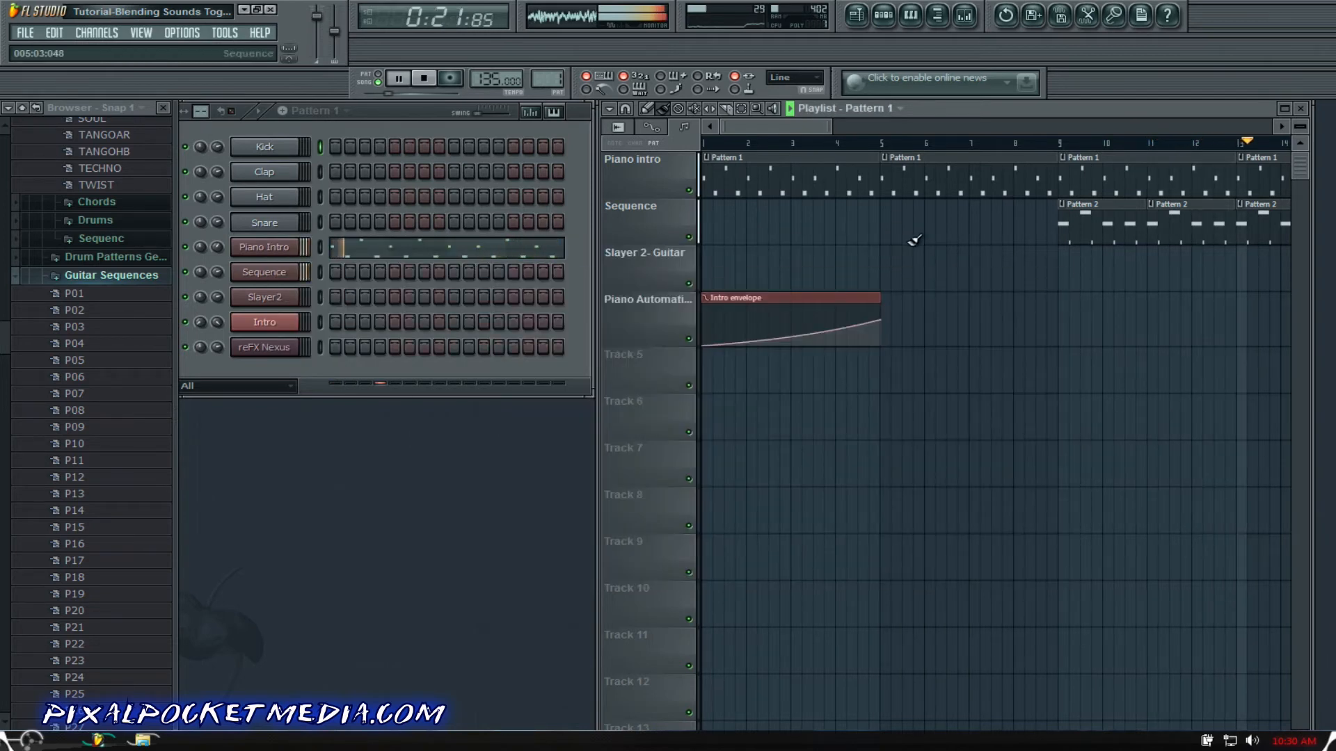
key("space")
Step: Select Pattern 2 and open the Nexus instrument of the Sequence channel
scroll(553, 87, "up", 1)
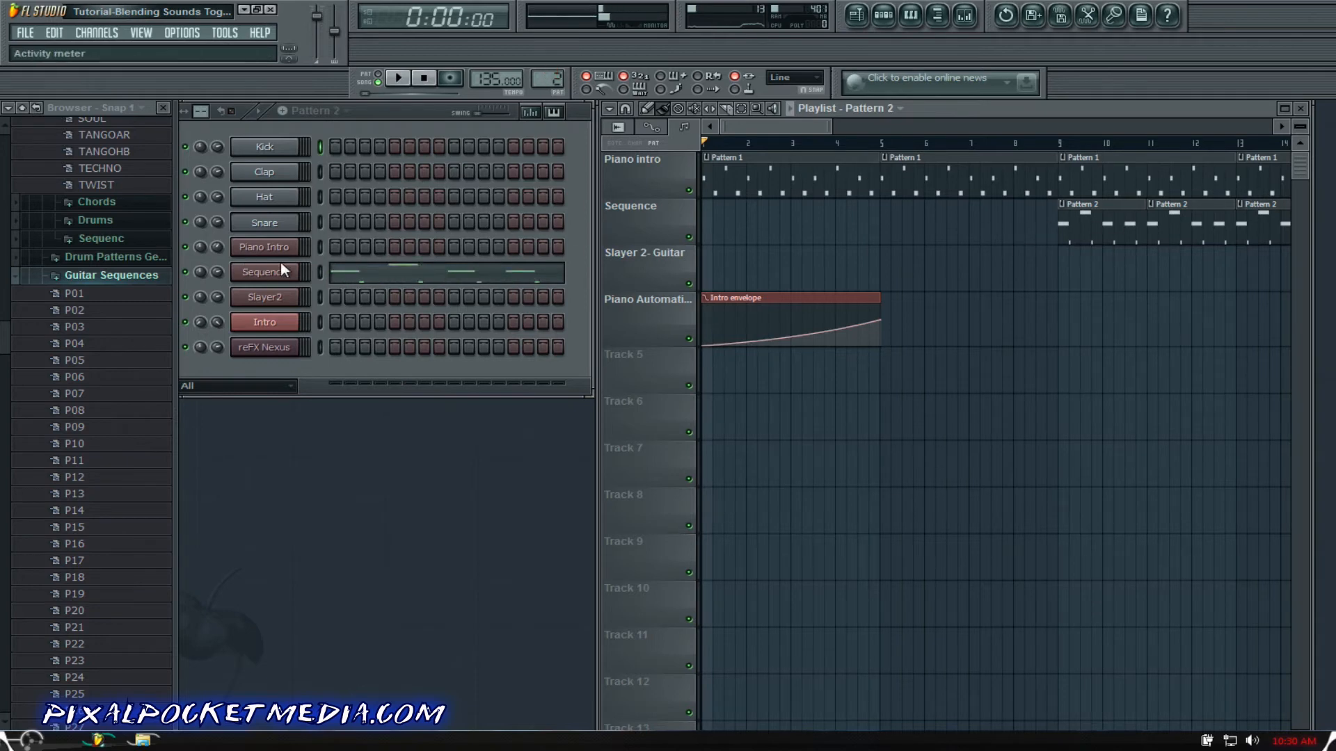
right_click(266, 275)
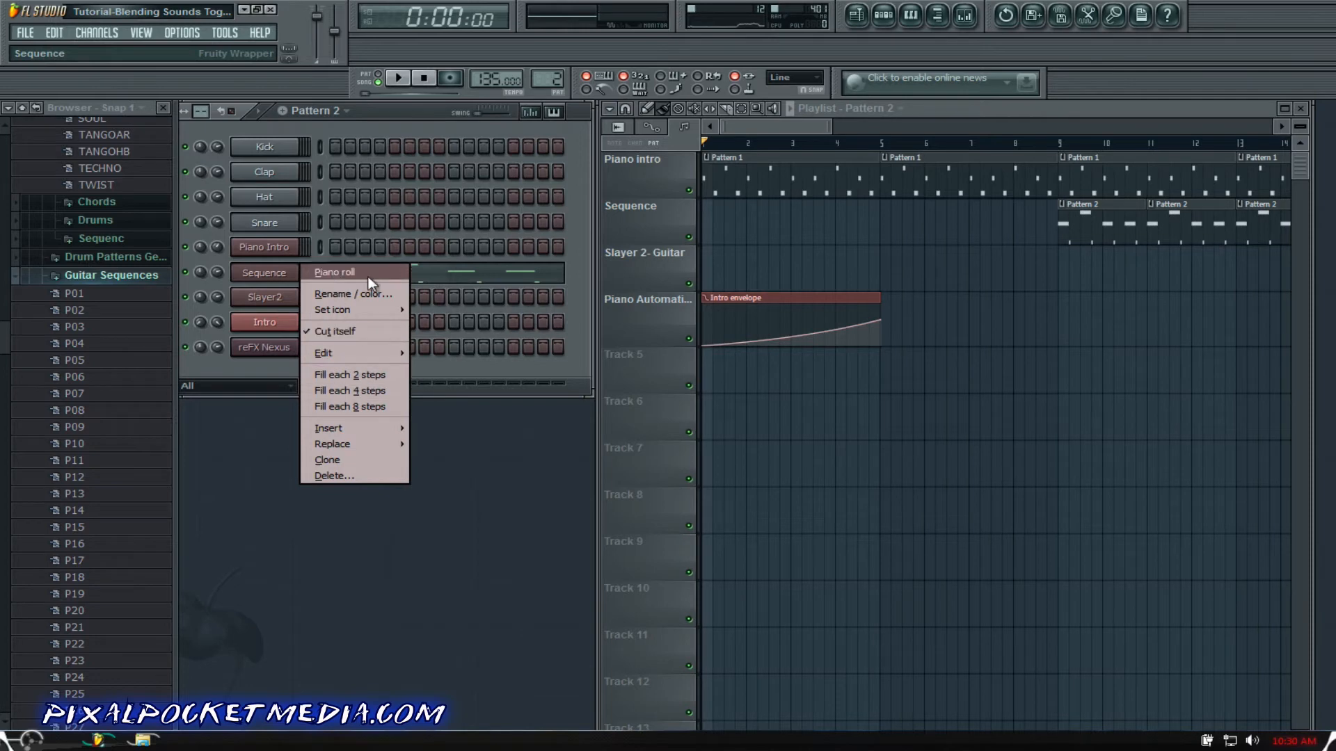
left_click(269, 284)
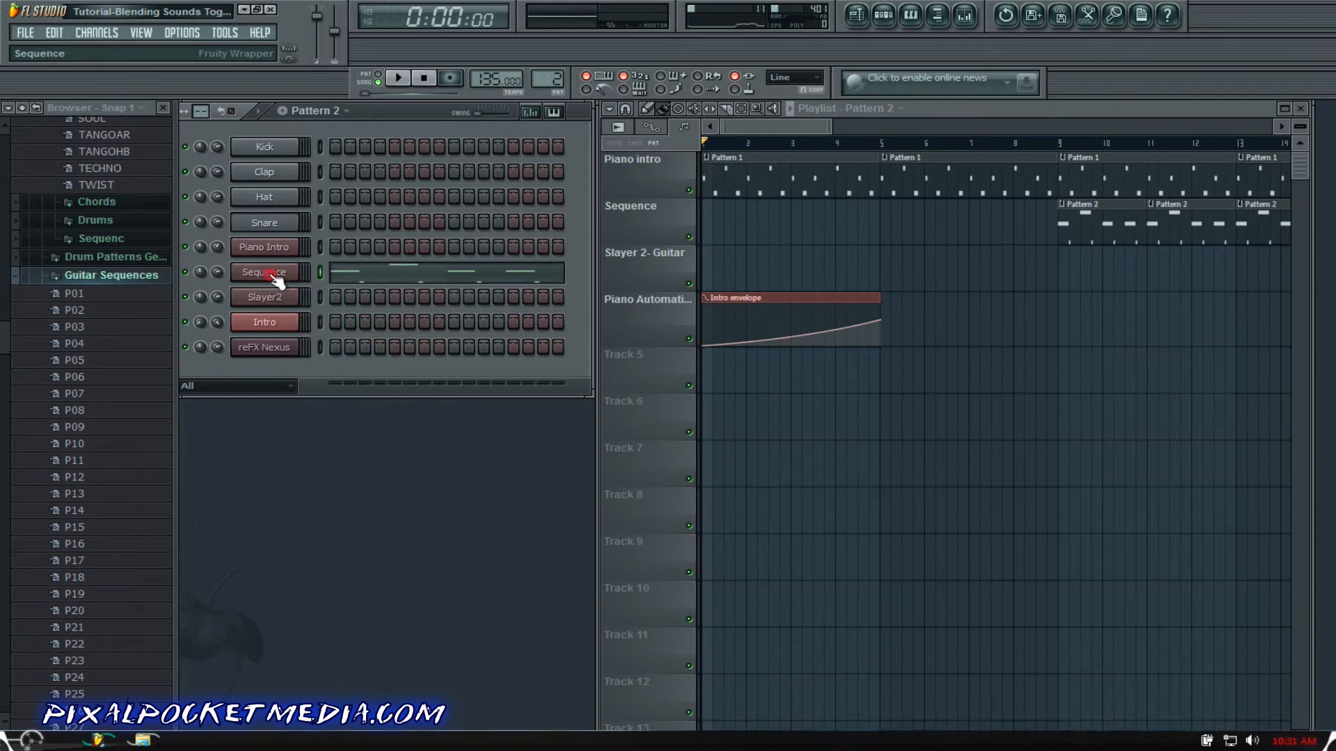
left_click(271, 279)
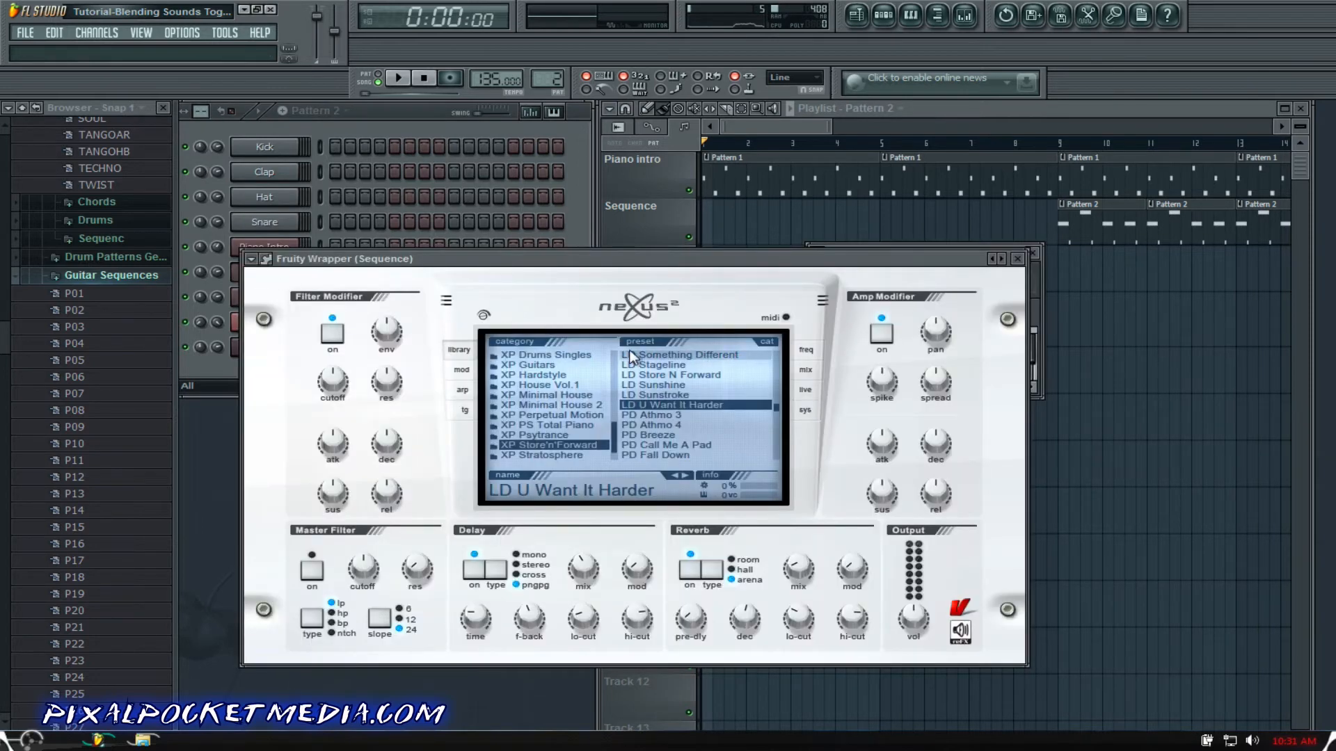
Step: Load the SQ Sidechords preset from the XP Stratosphere category for the Sequence channel and close its instrument windows
left_click(578, 458)
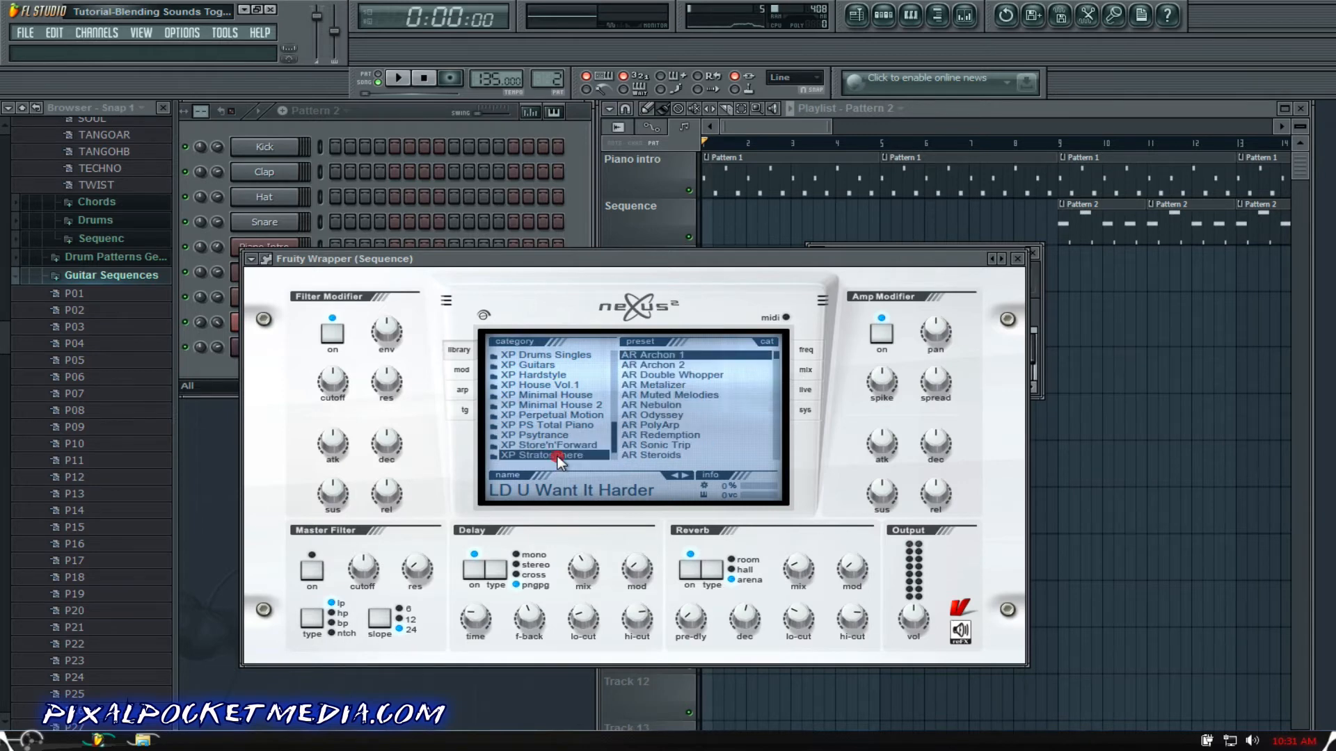
scroll(680, 416, "up", 5)
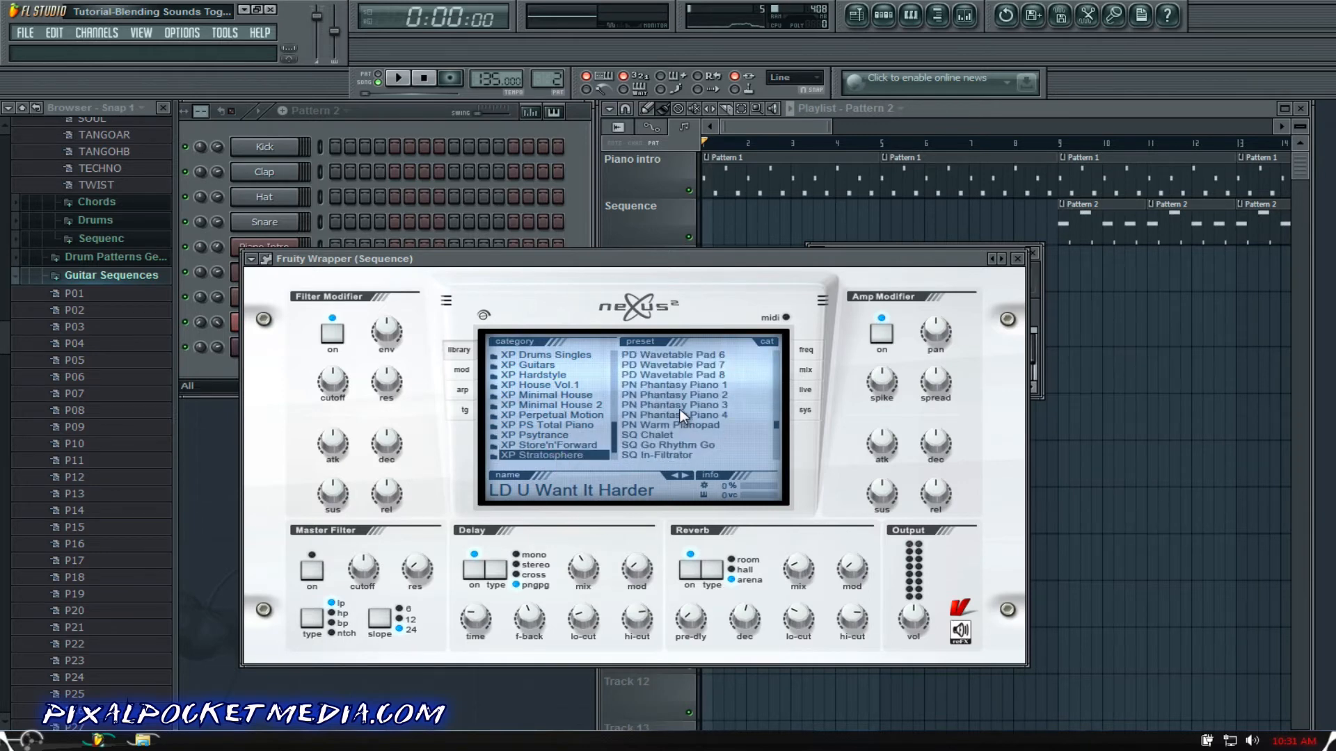
scroll(679, 409, "down", 2)
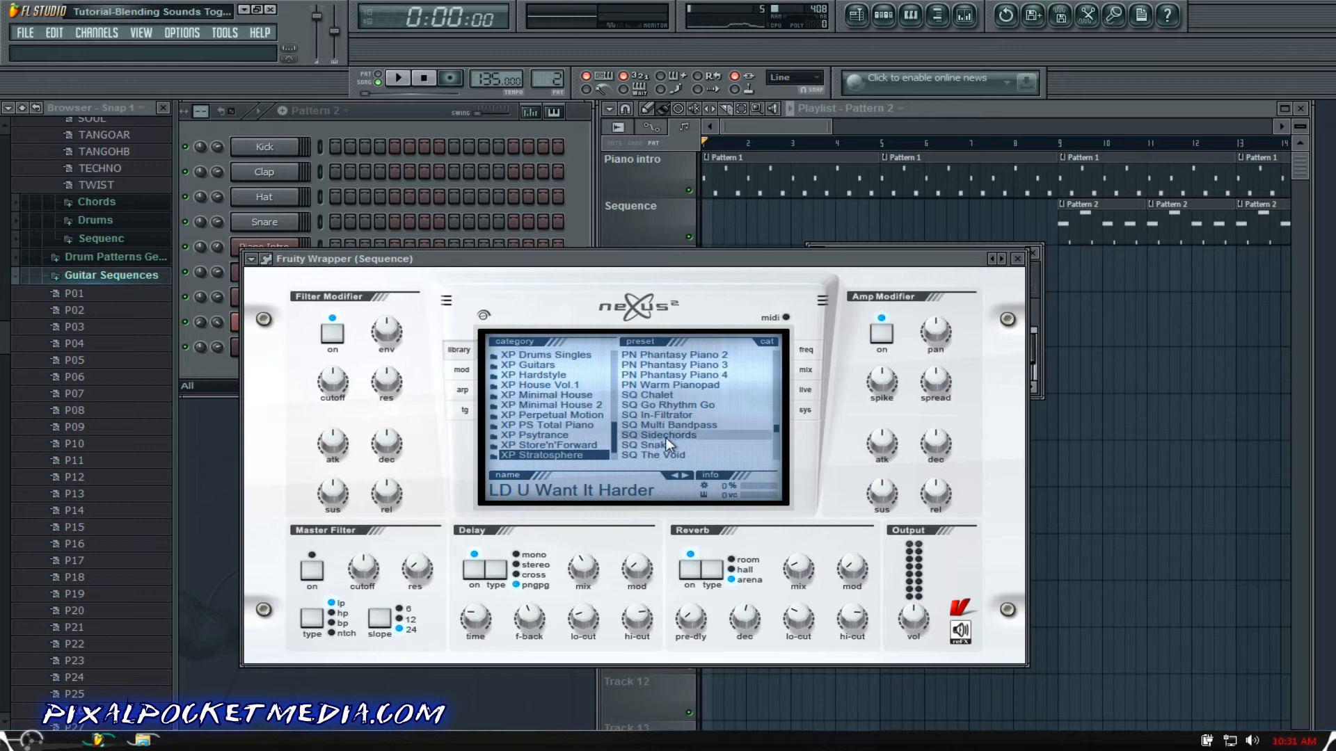
left_click(674, 436)
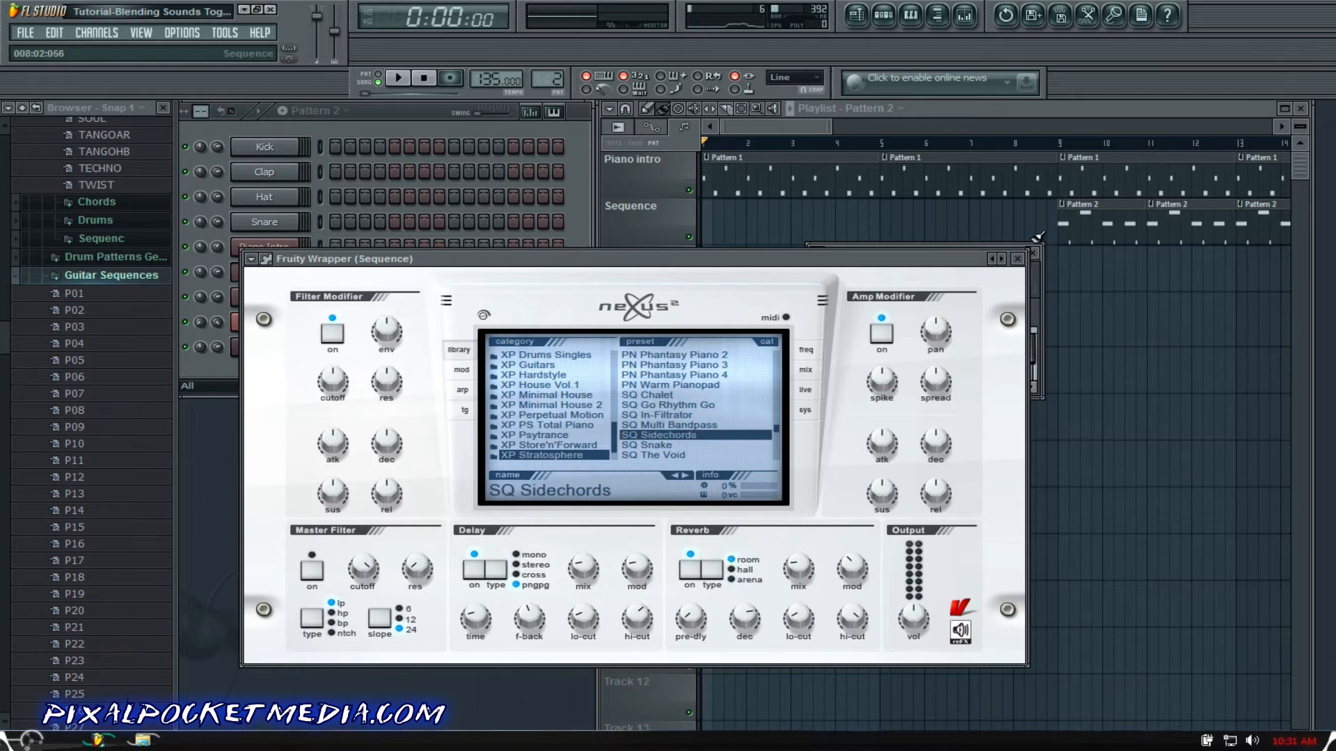
left_click(1019, 263)
left_click(1034, 252)
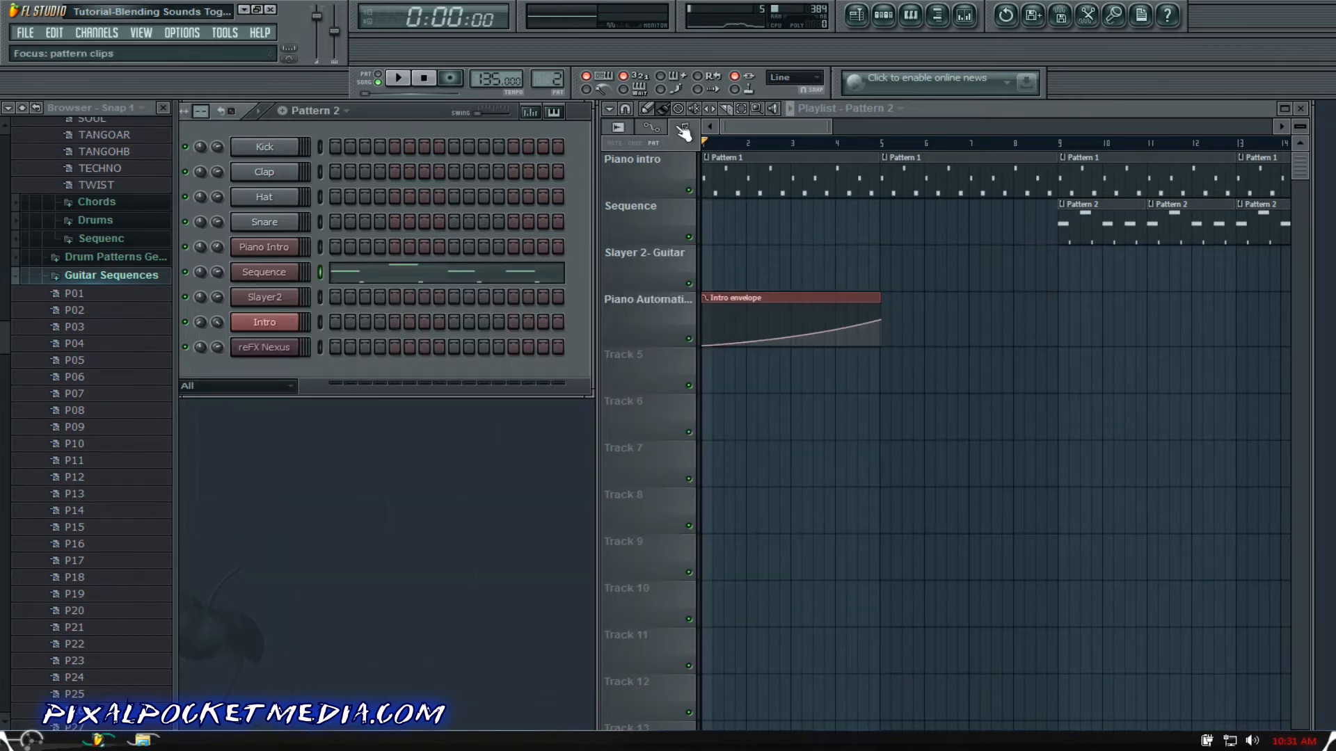
Step: Play the song, open the Fruity Multiband Compressor on the mixer's Master track to watch its response, then stop playback
key("space")
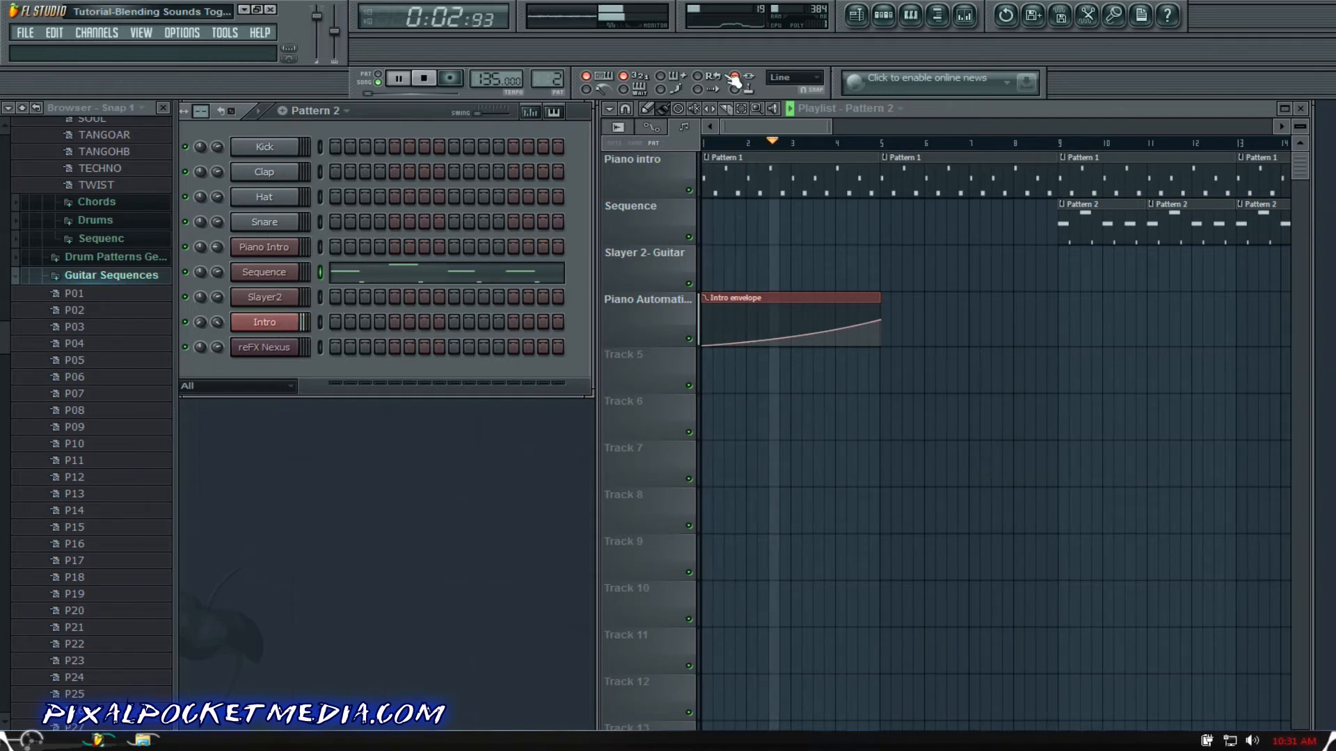
left_click(967, 19)
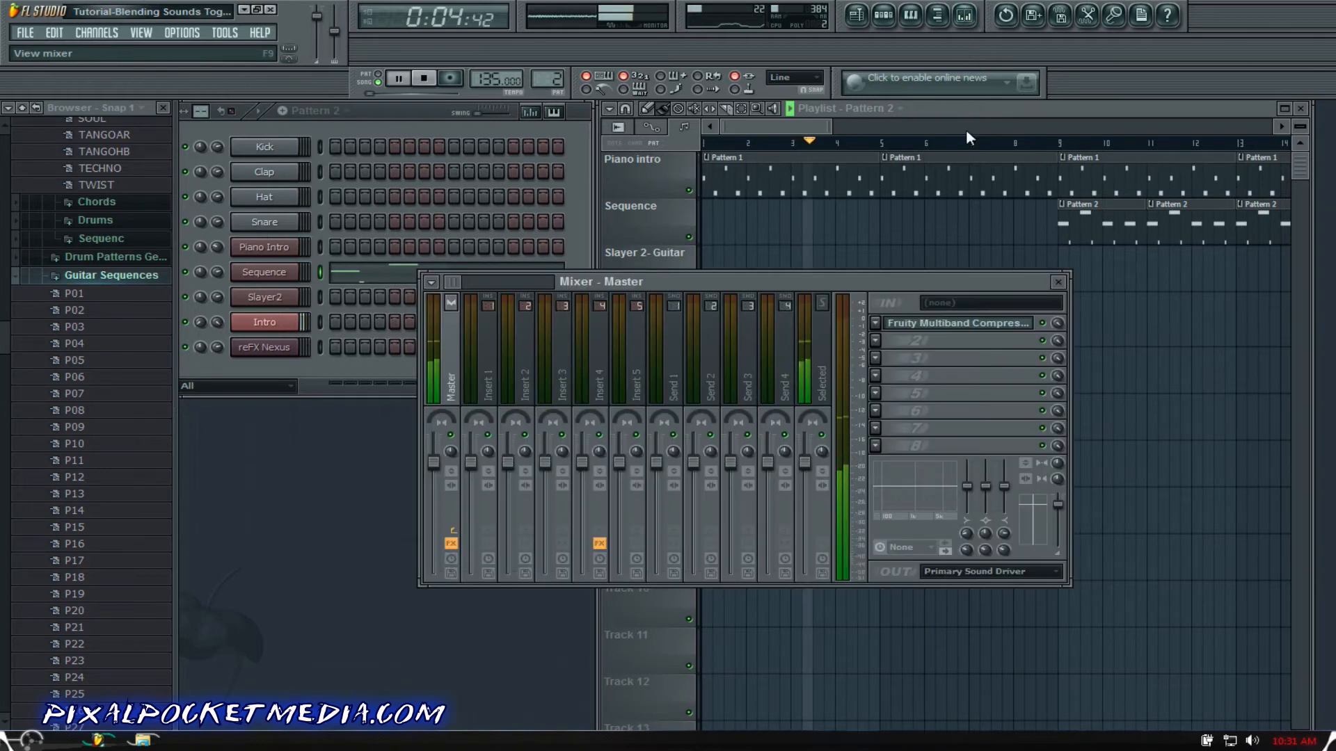
left_click(876, 324)
left_click(879, 323)
left_click(916, 324)
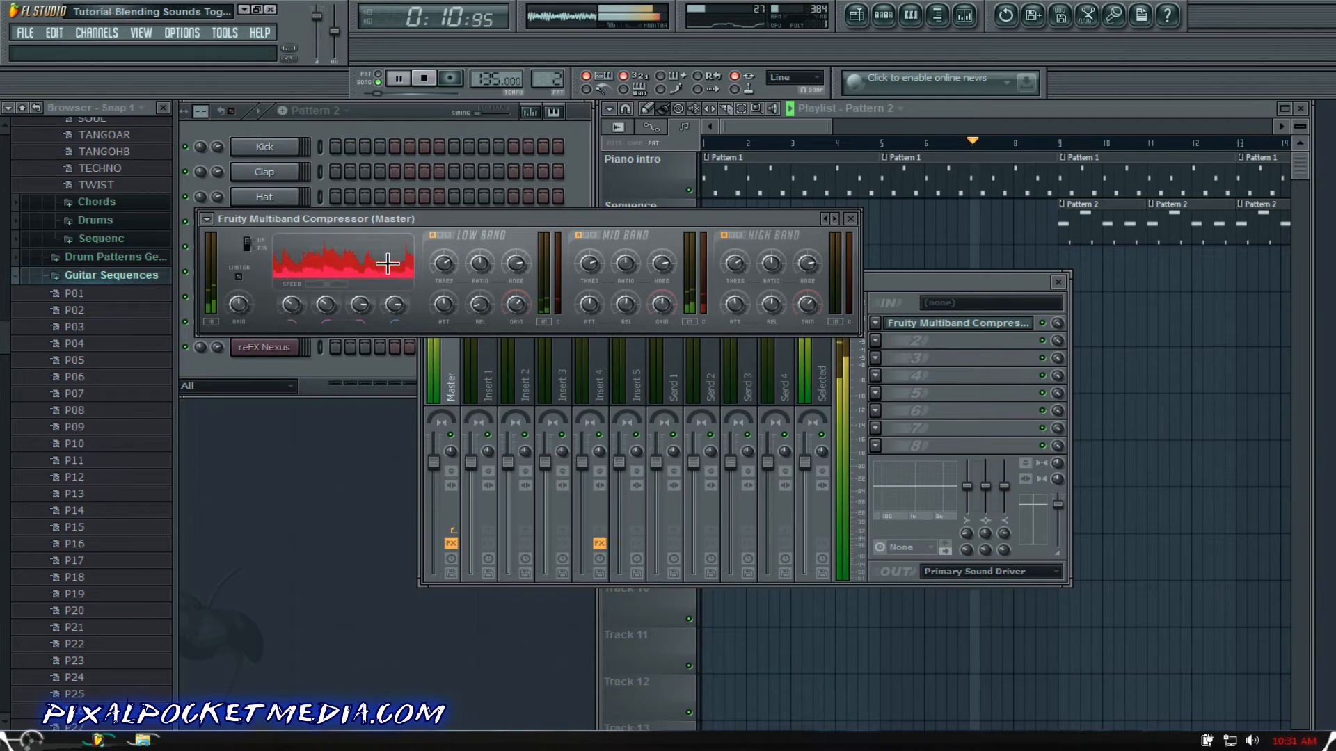
key("space")
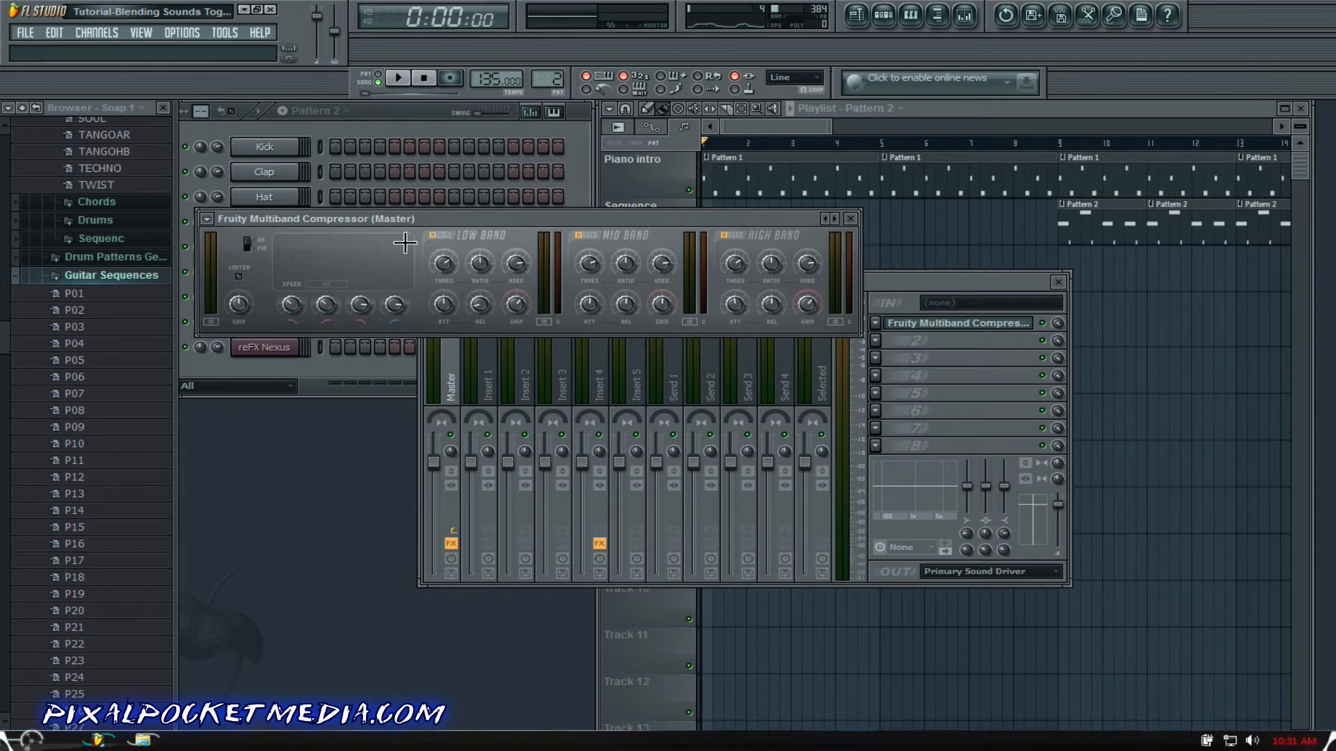
Step: Reposition the compressor window over the mixer, then play the song while going over the band frequency knobs and stop playback
left_click_drag(469, 220, 482, 258)
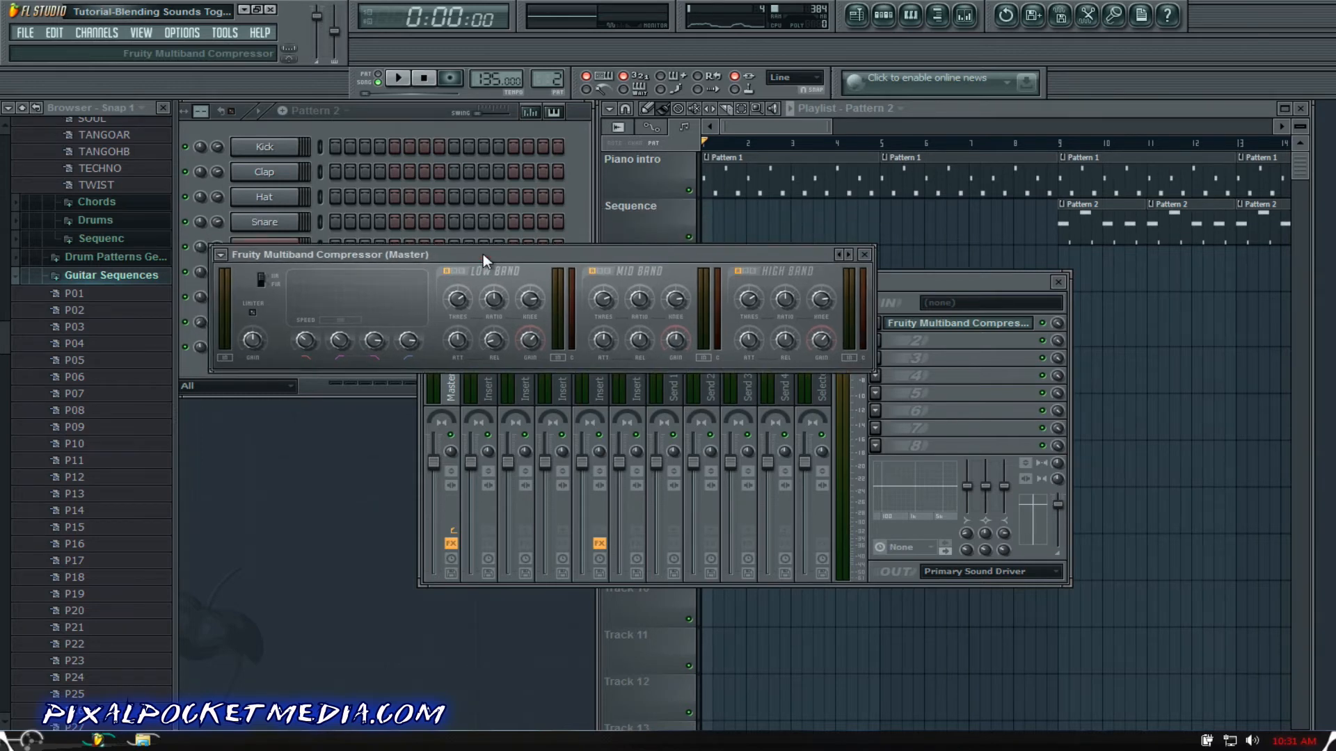
left_click_drag(545, 256, 464, 264)
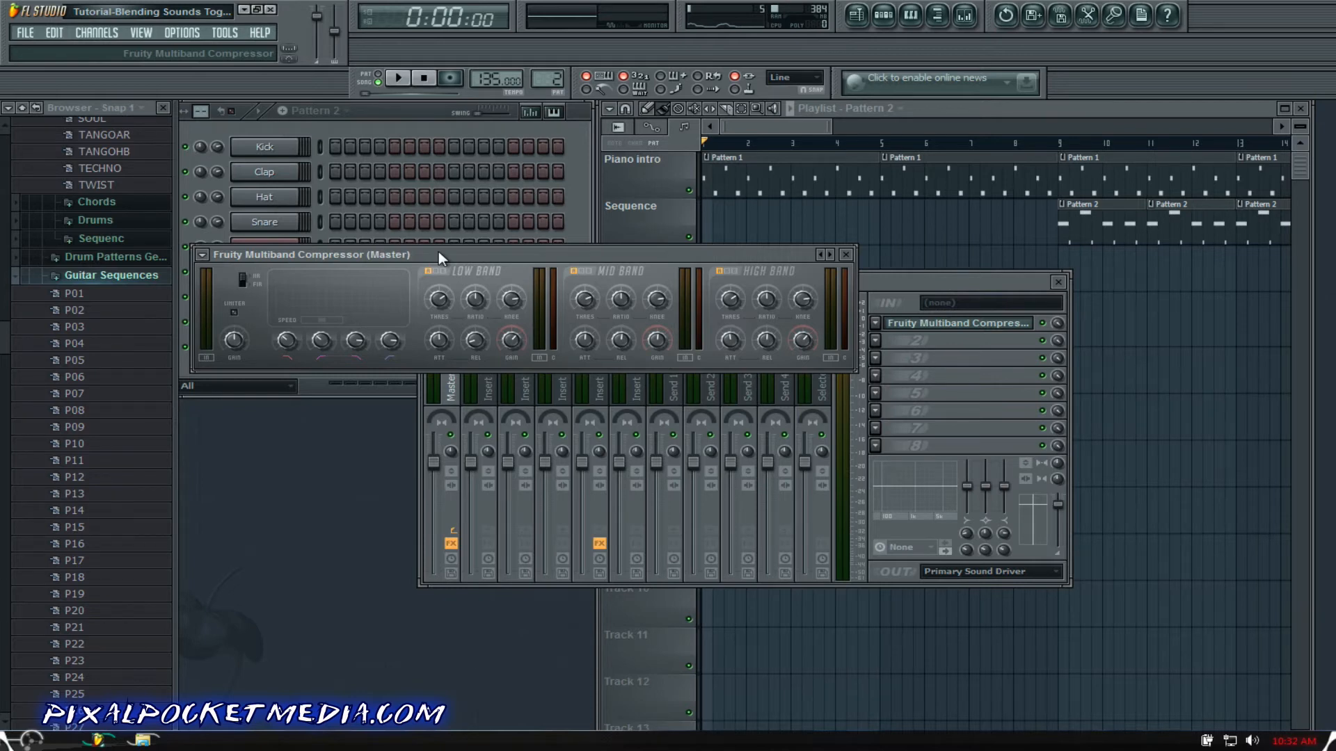
left_click_drag(478, 254, 602, 255)
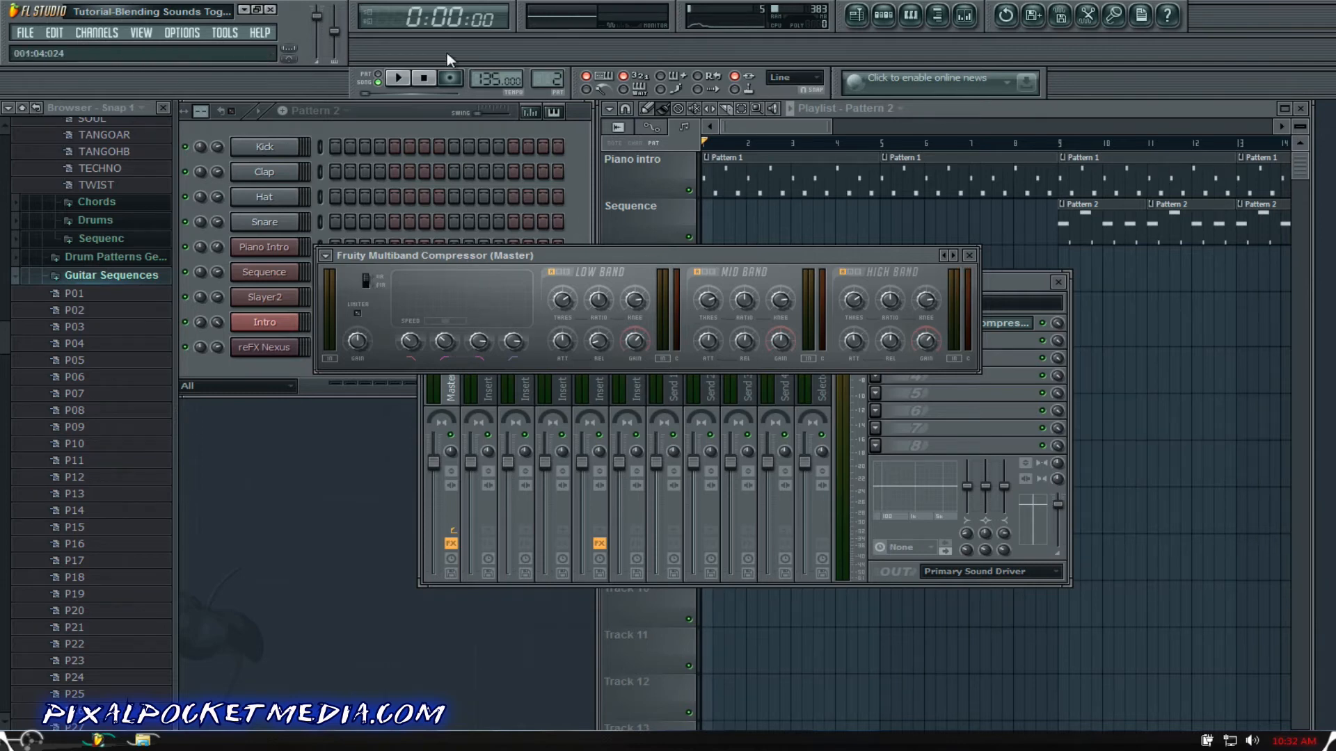
left_click(398, 78)
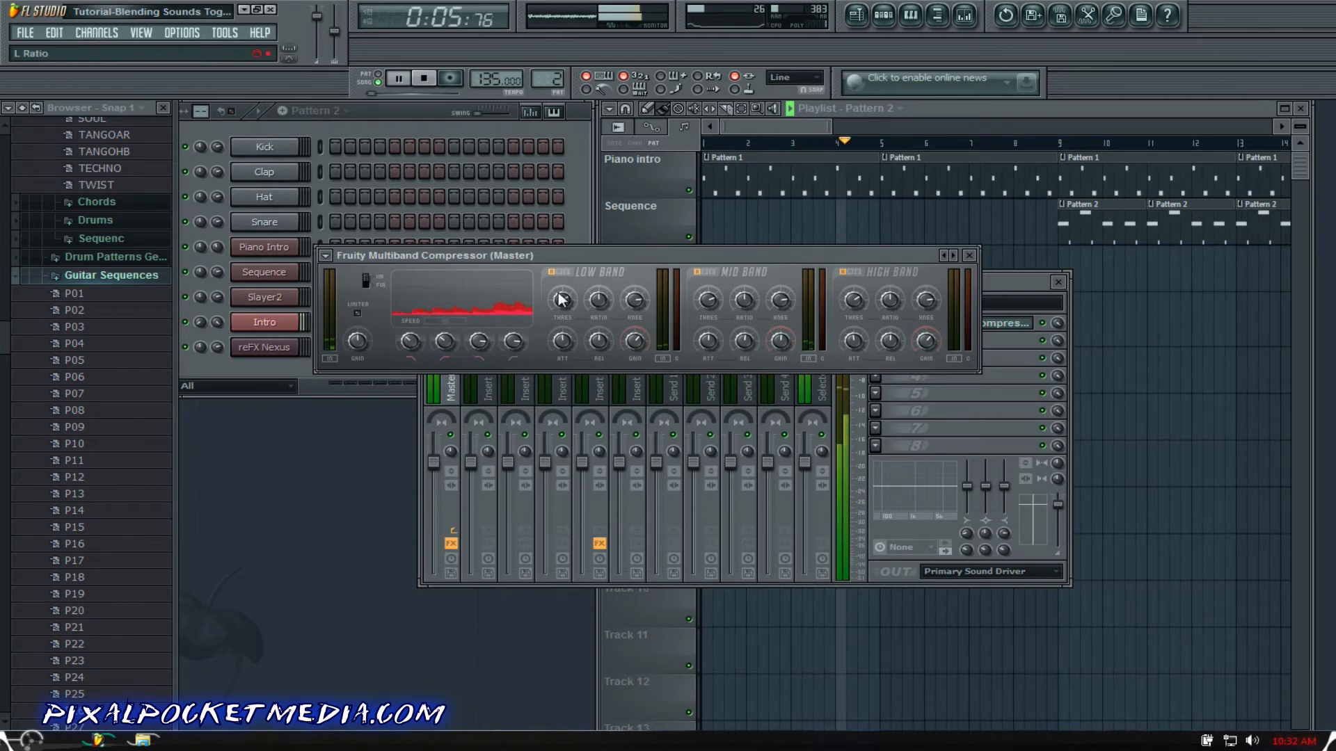
left_click_drag(591, 281, 603, 321)
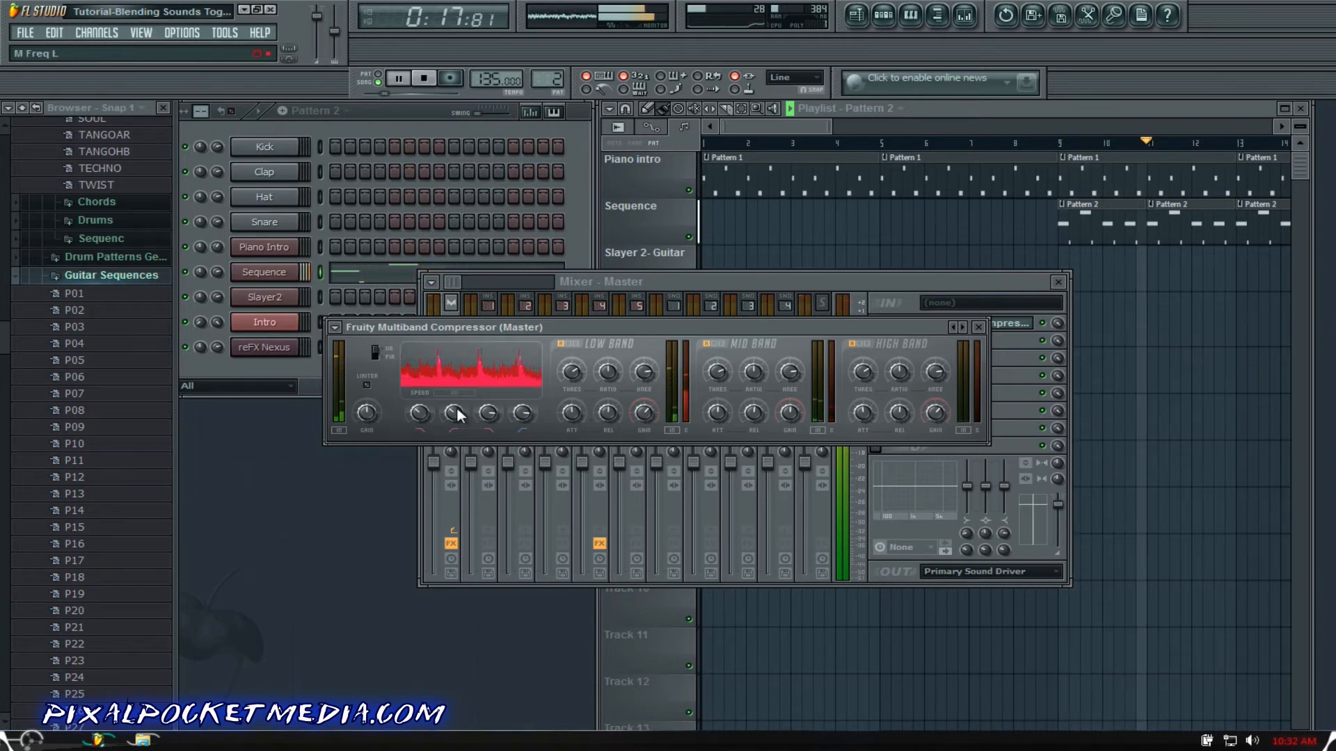
mouse_move(456, 408)
left_mouse_down()
mouse_move(462, 398)
mouse_move(447, 429)
mouse_move(431, 414)
left_mouse_up()
left_click_drag(523, 415, 523, 427)
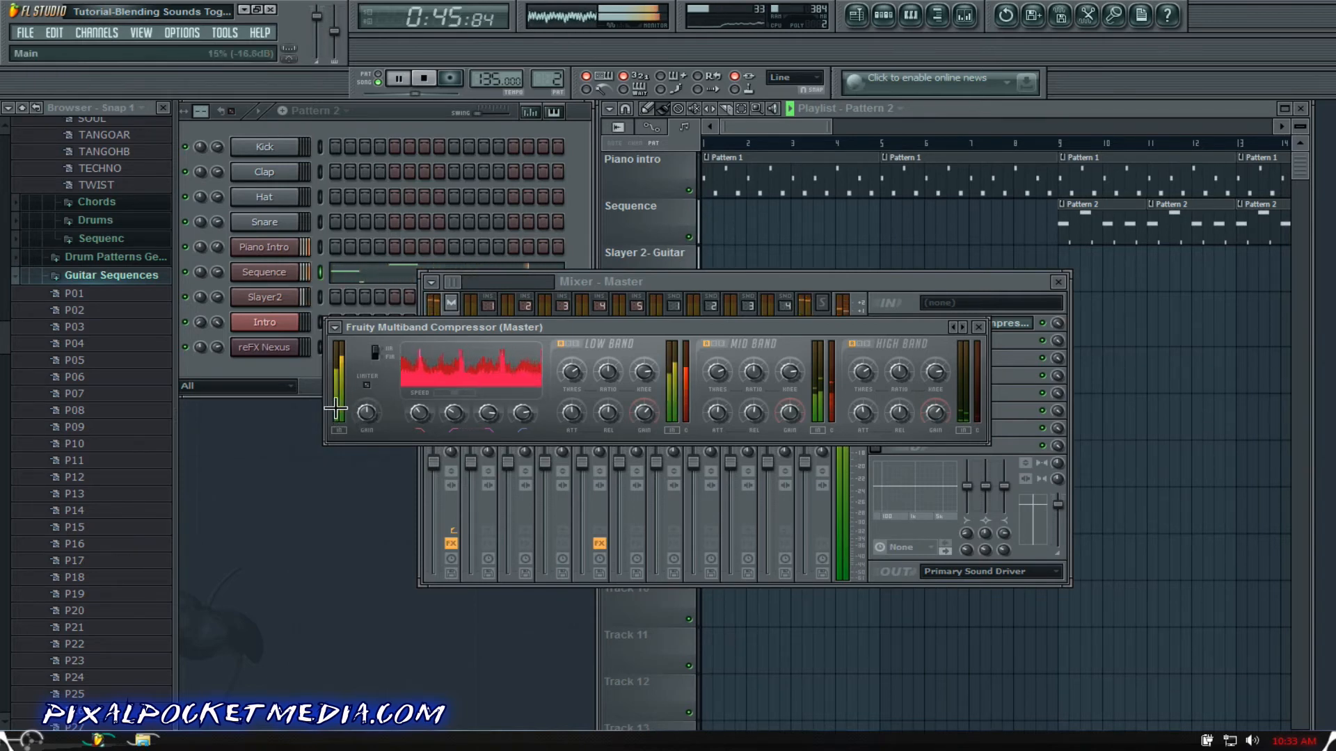
key("space")
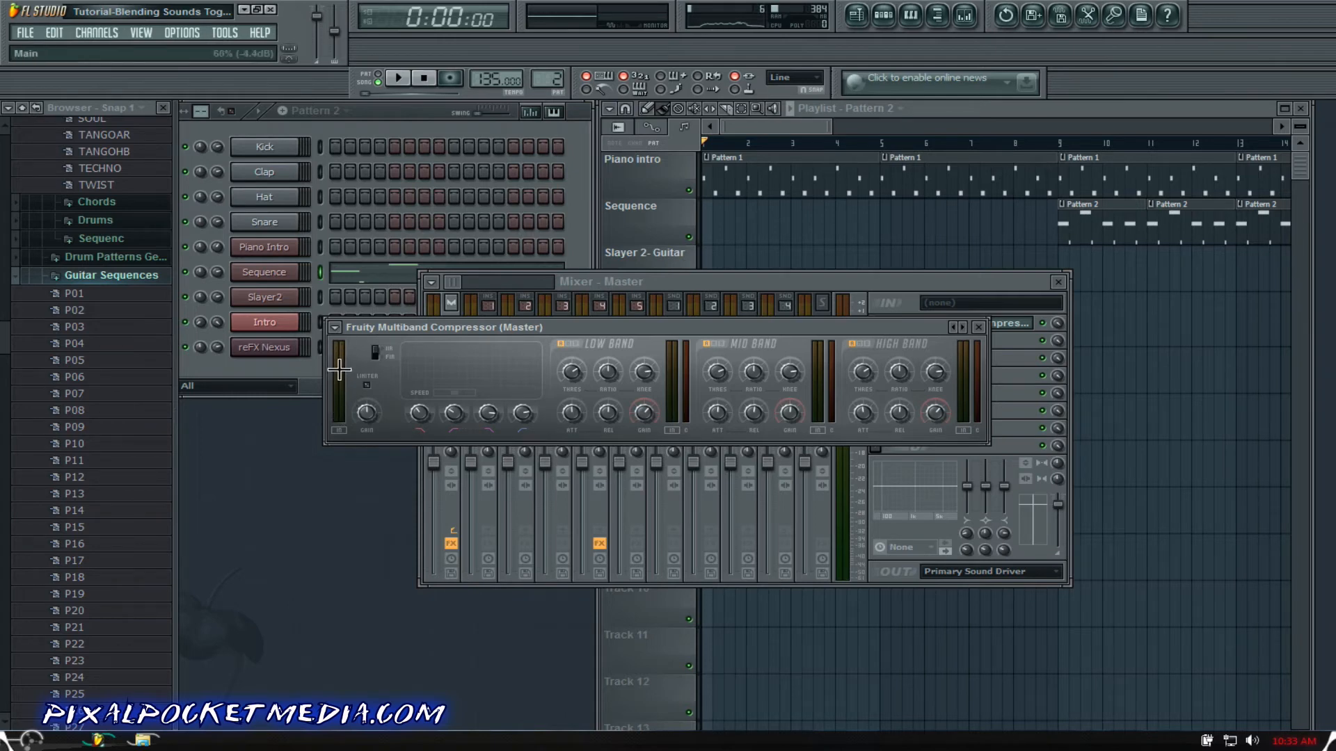
Step: Examine the compressor's main level meter across its range and move the compressor window slightly higher
left_click_drag(336, 351, 338, 393)
left_click_drag(339, 345, 339, 346)
left_click_drag(335, 417, 340, 354)
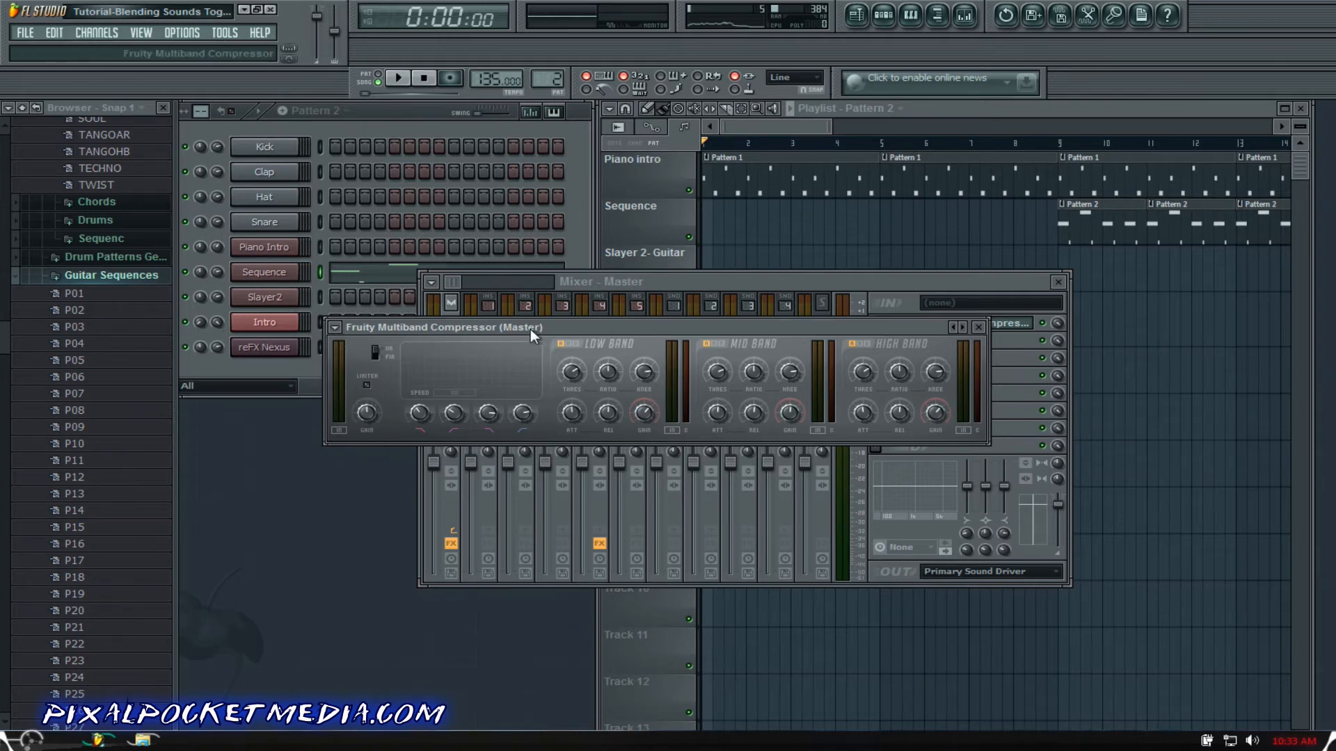
left_click_drag(531, 327, 520, 293)
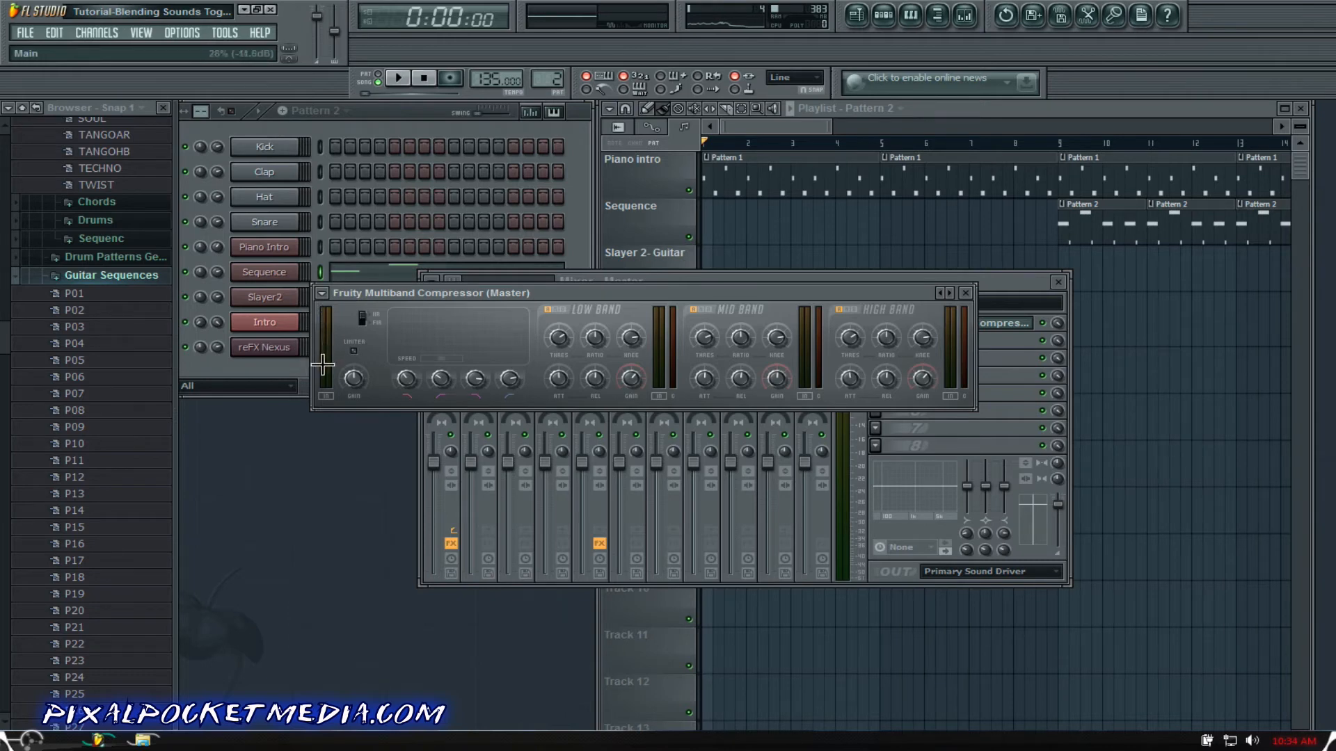
Step: Play the song while going through the compressor's low, mid and high band knobs and its overall gain
key("space")
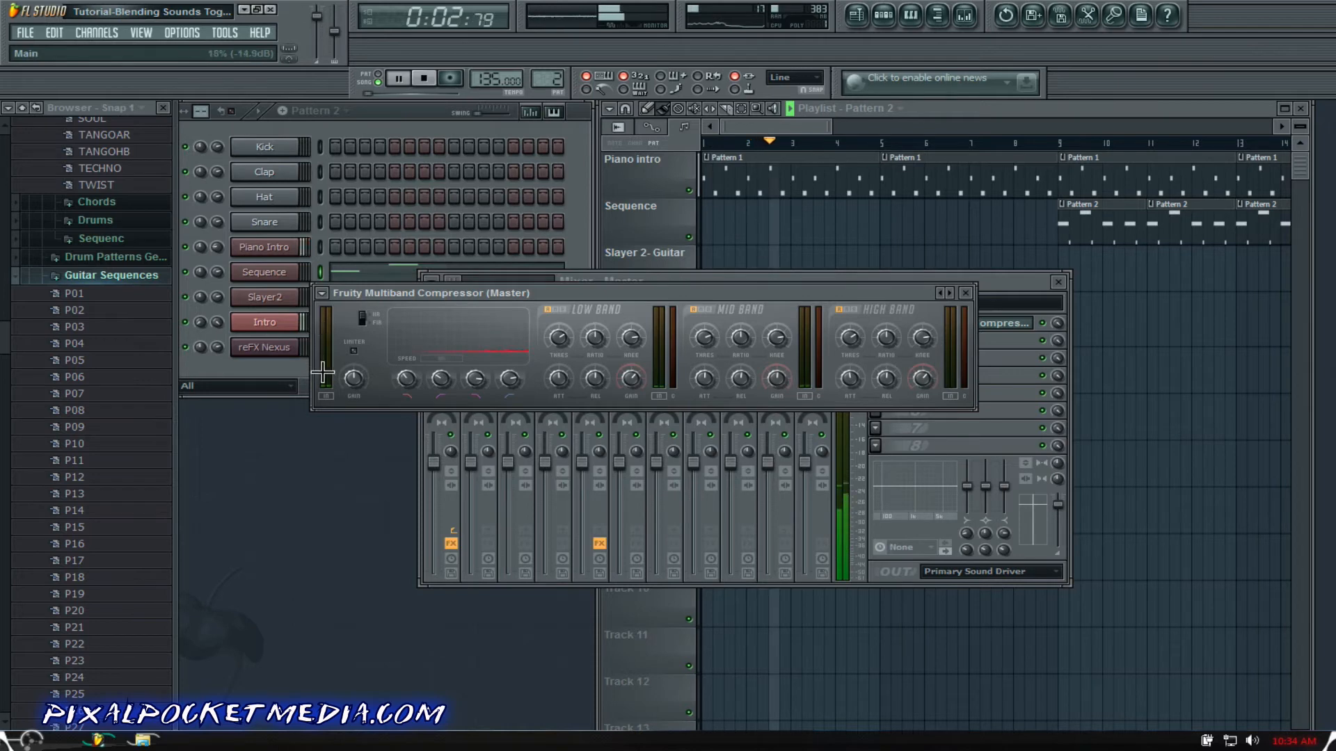
left_click_drag(433, 381, 433, 368)
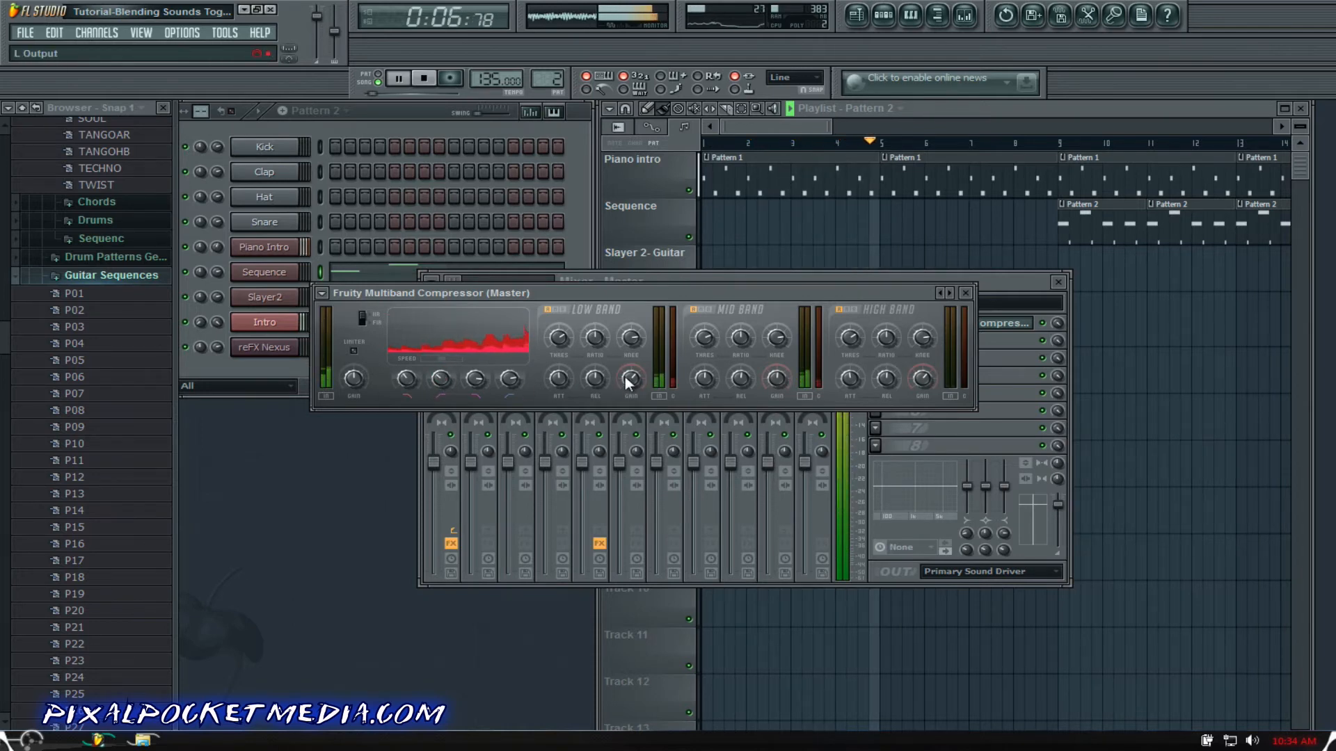
mouse_move(630, 380)
left_mouse_down()
mouse_move(631, 353)
mouse_move(644, 385)
left_mouse_up()
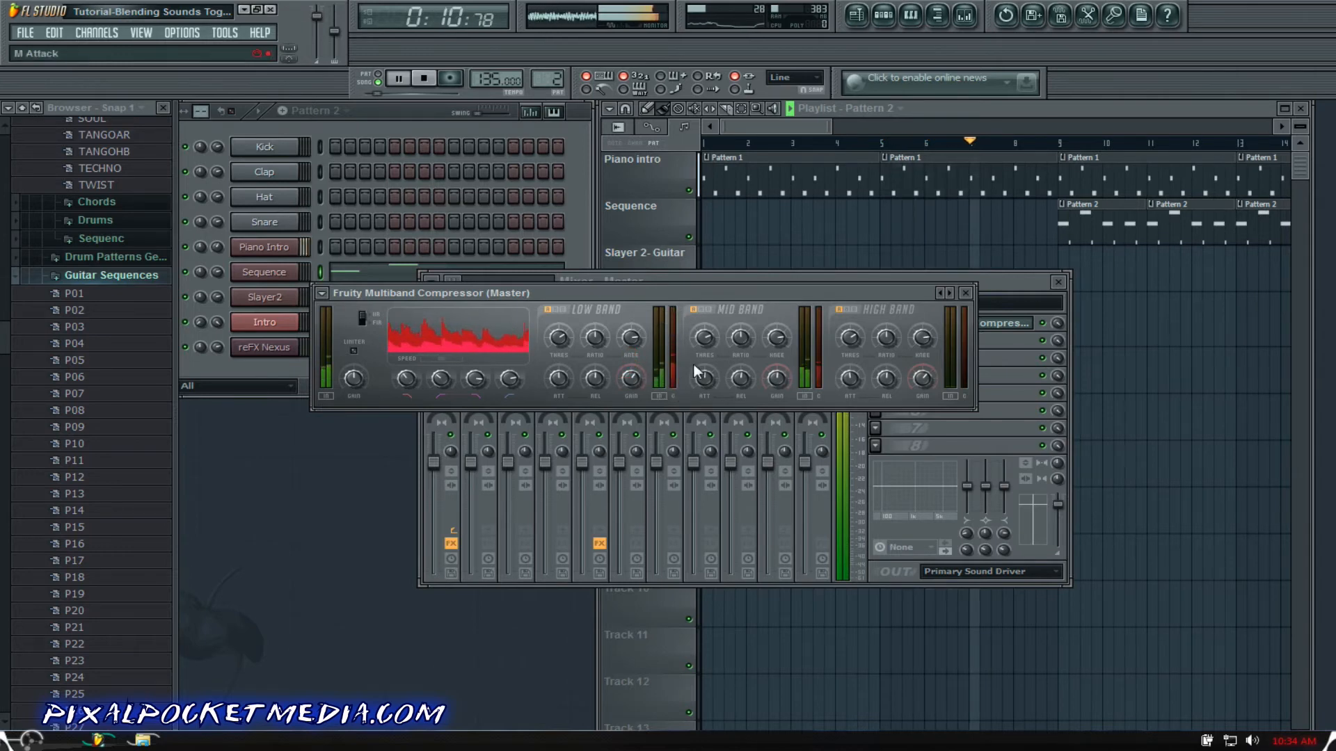
left_click_drag(744, 380, 745, 337)
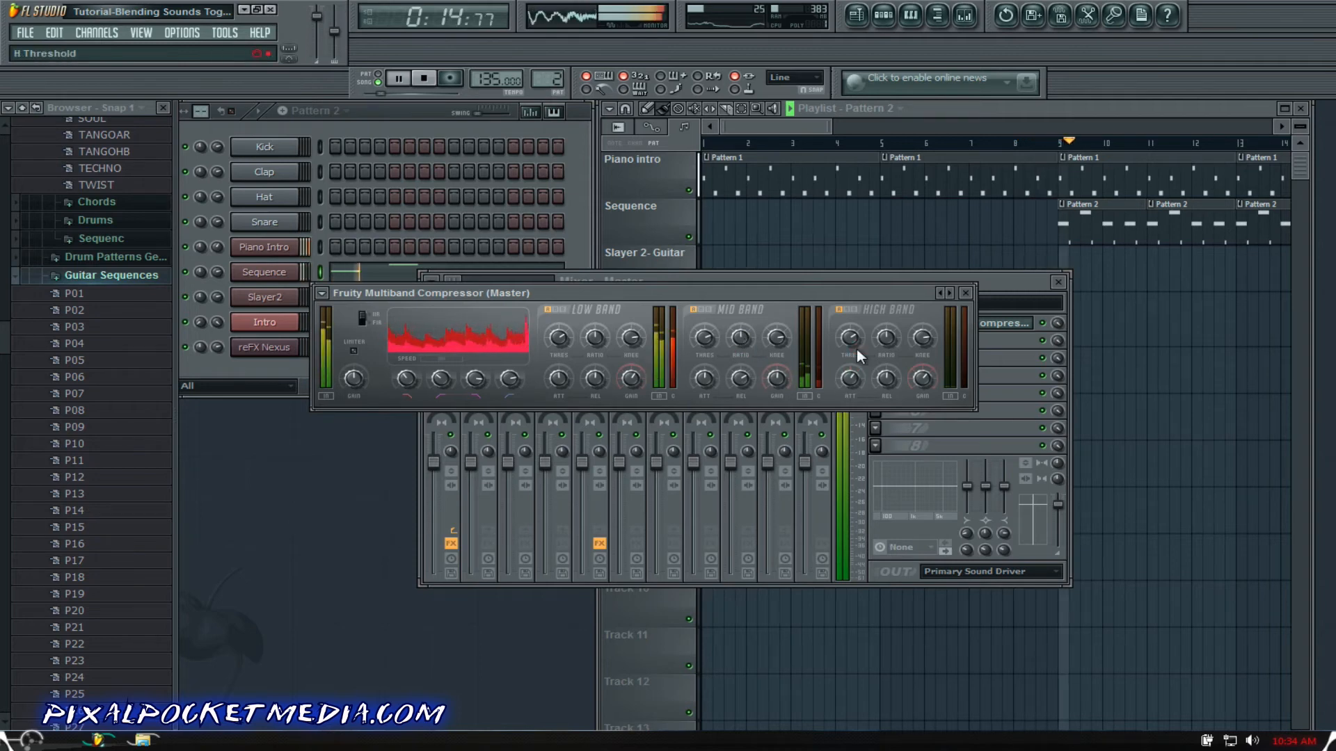
left_click_drag(888, 338, 904, 304)
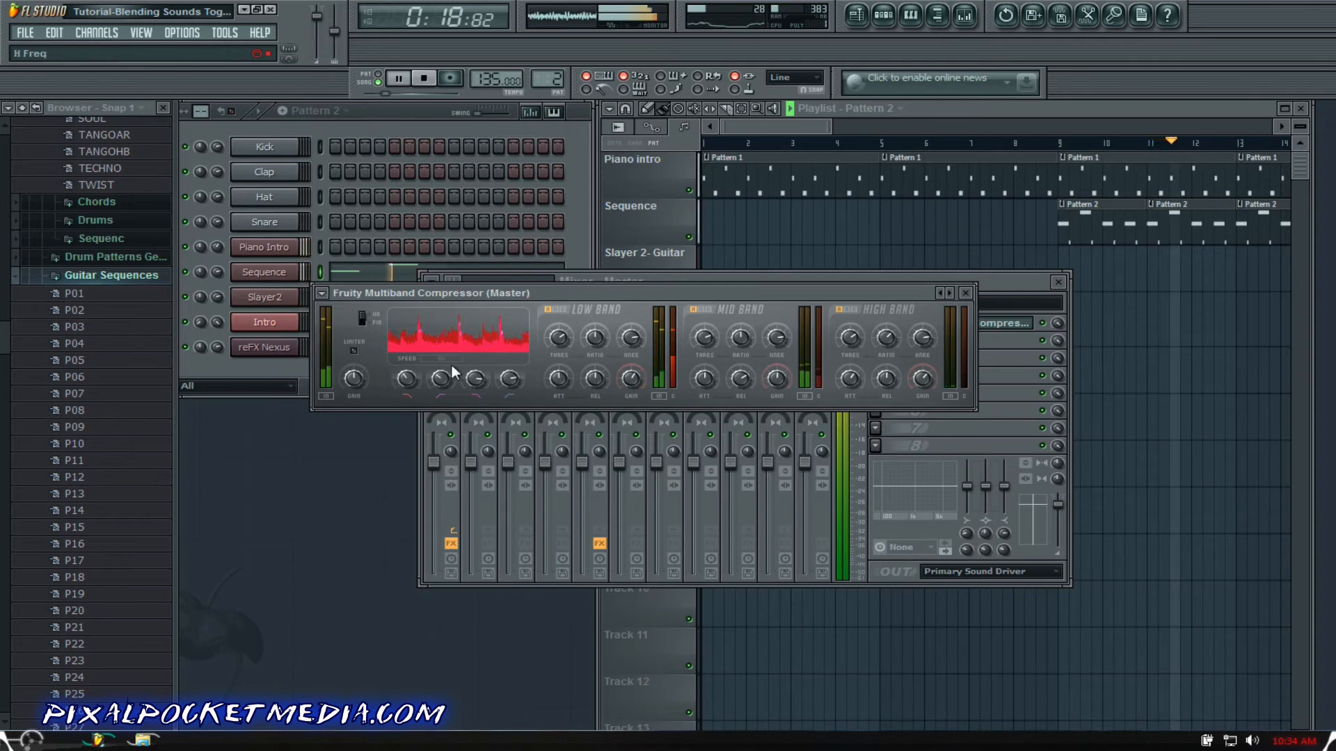
left_click_drag(358, 374, 373, 344)
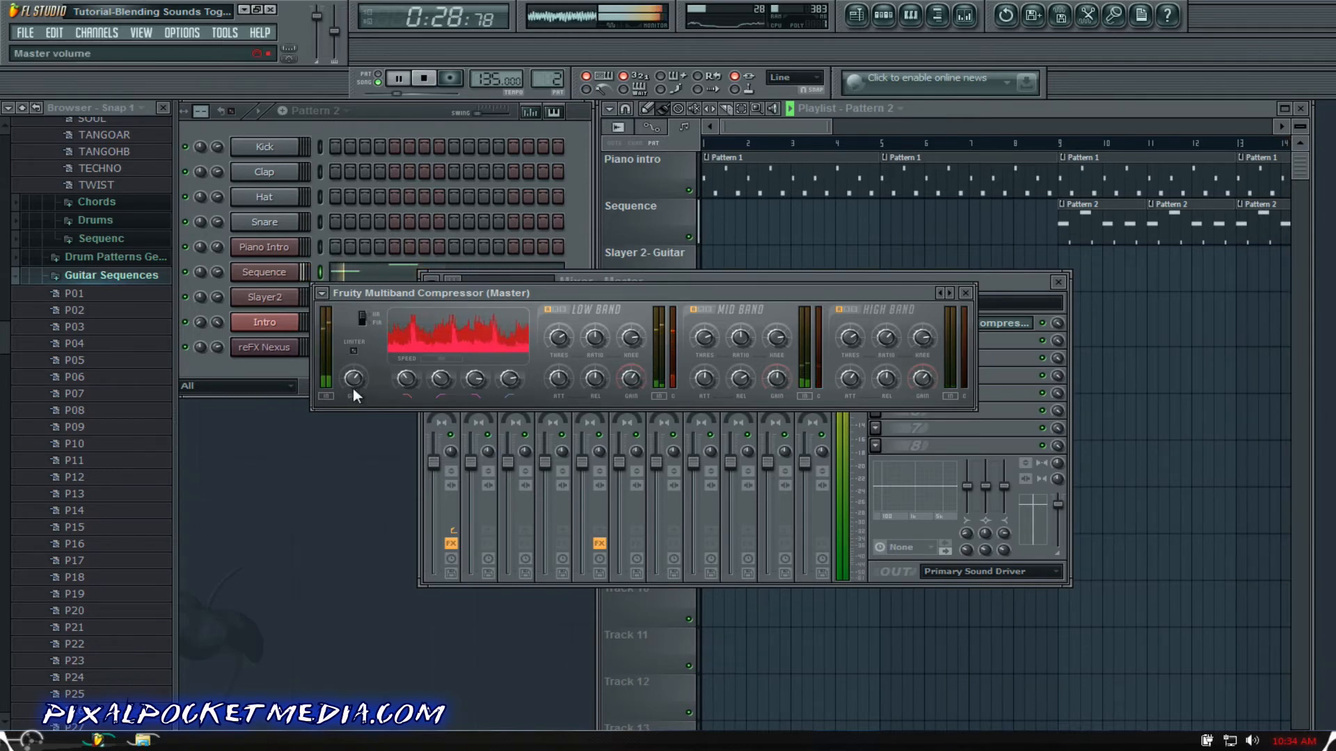
left_click_drag(353, 387, 359, 371)
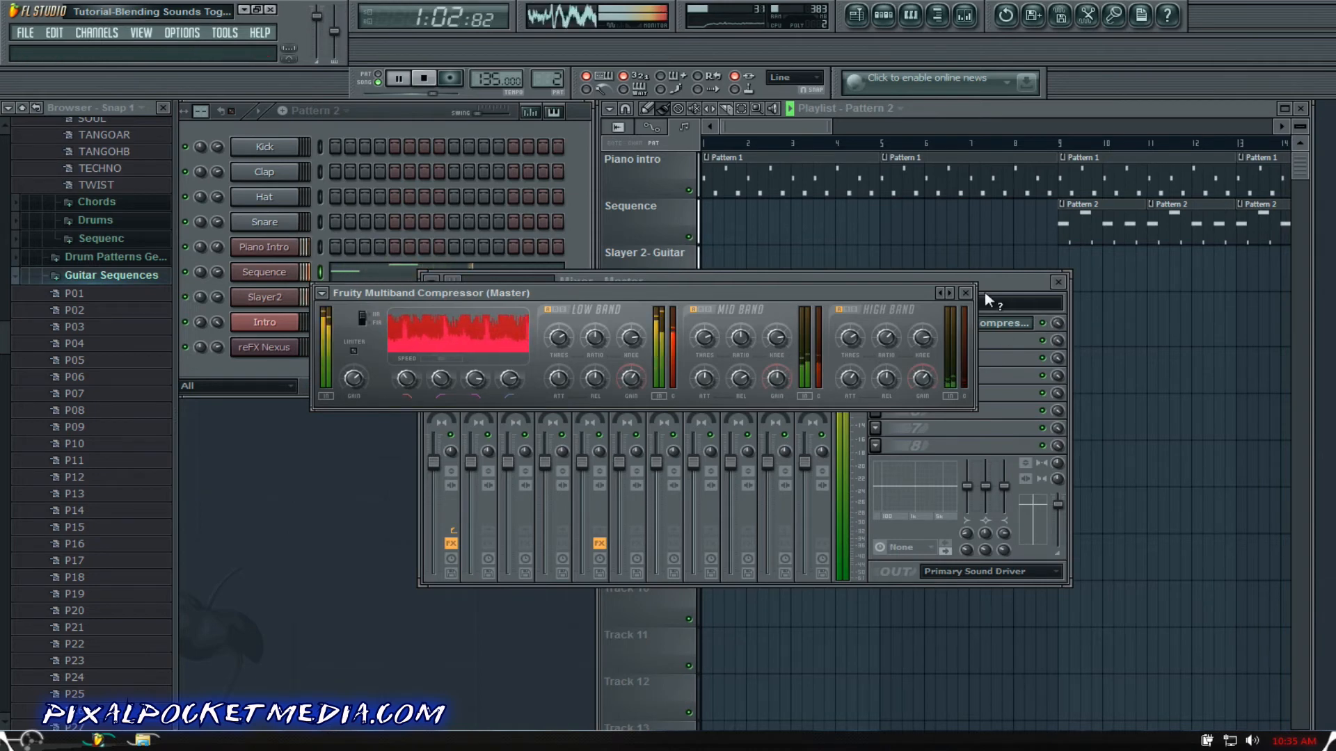
Step: Stop the song and close both the Multiband Compressor and the mixer
key("space")
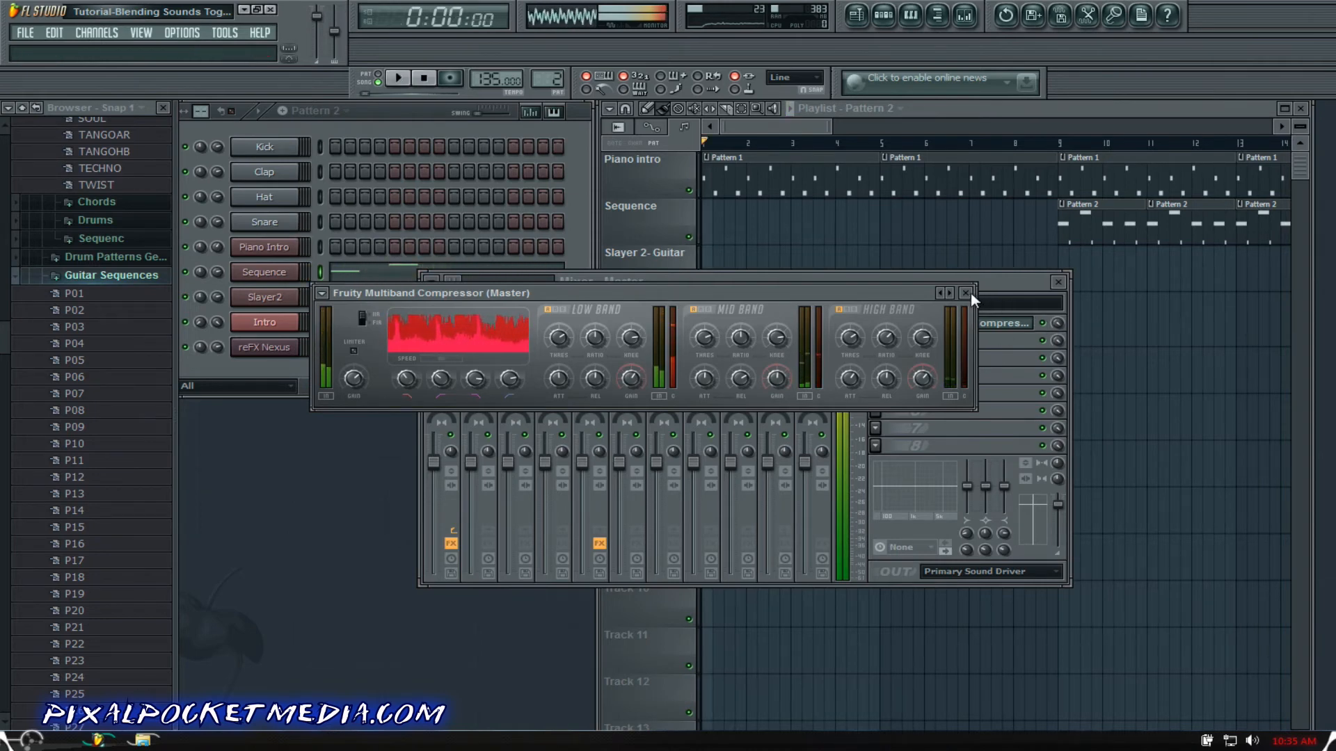
left_click(967, 294)
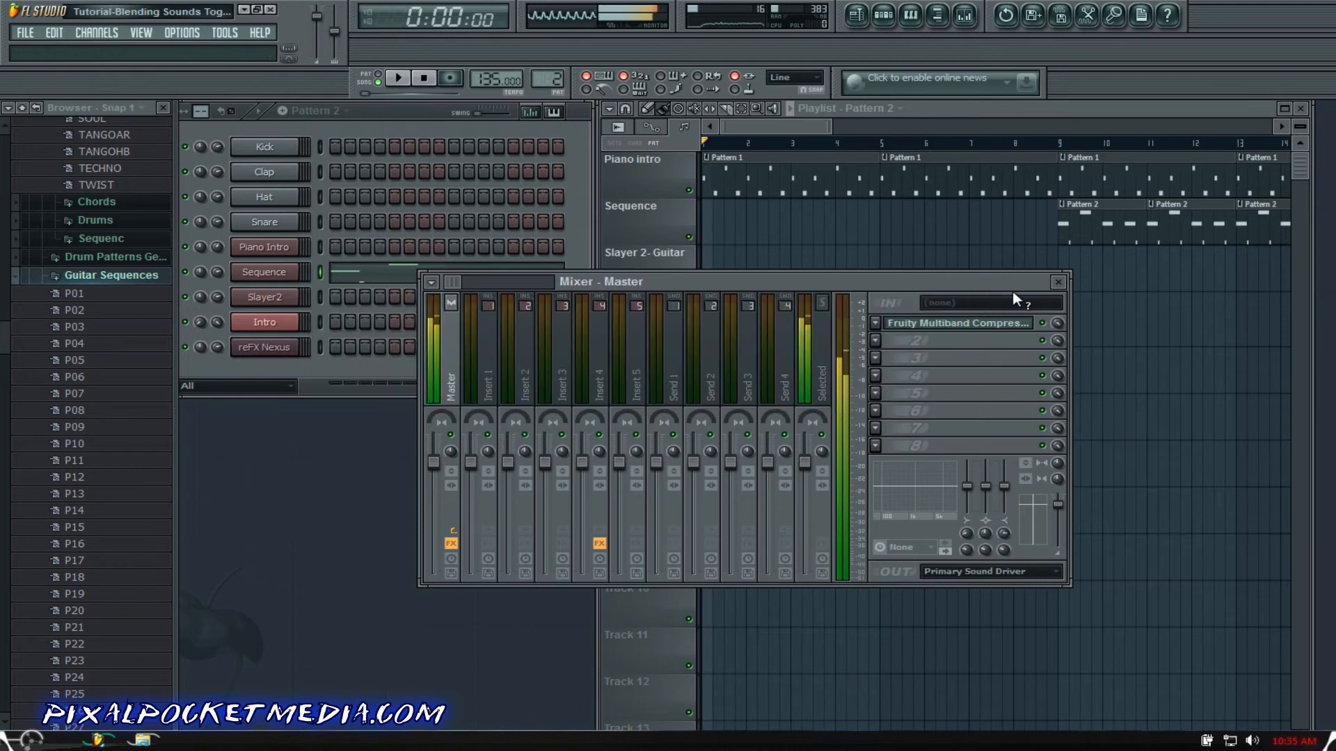
left_click(1059, 282)
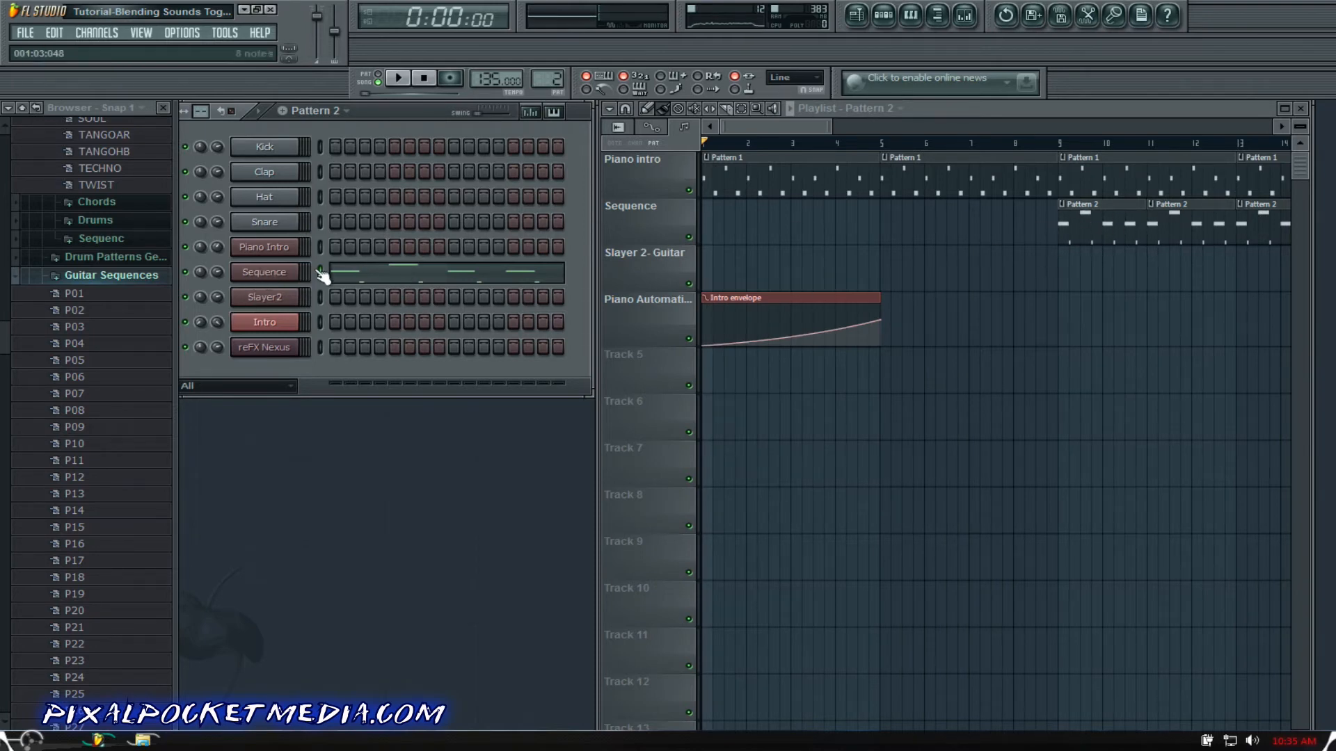
Step: Open the Sequence channel's Nexus instrument to review its preset list, then close its windows
left_click(286, 273)
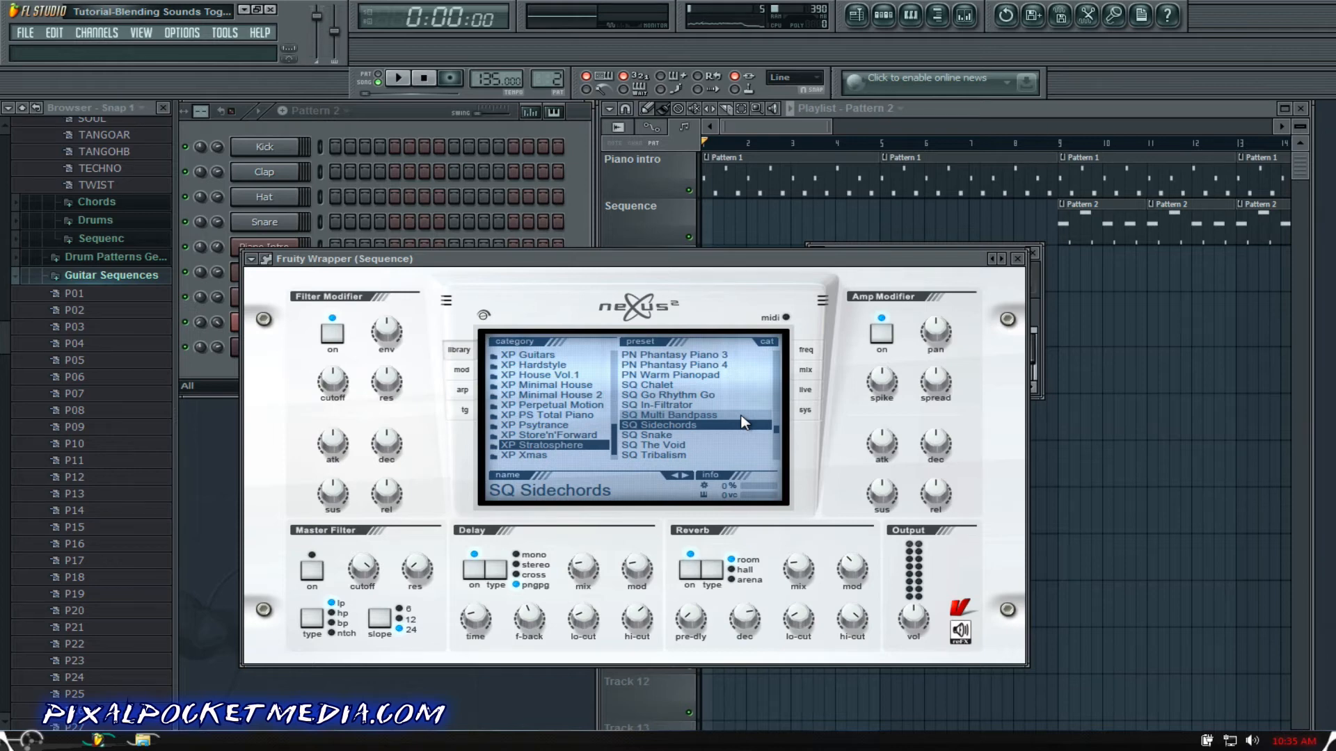
left_click(1020, 260)
left_click(1034, 252)
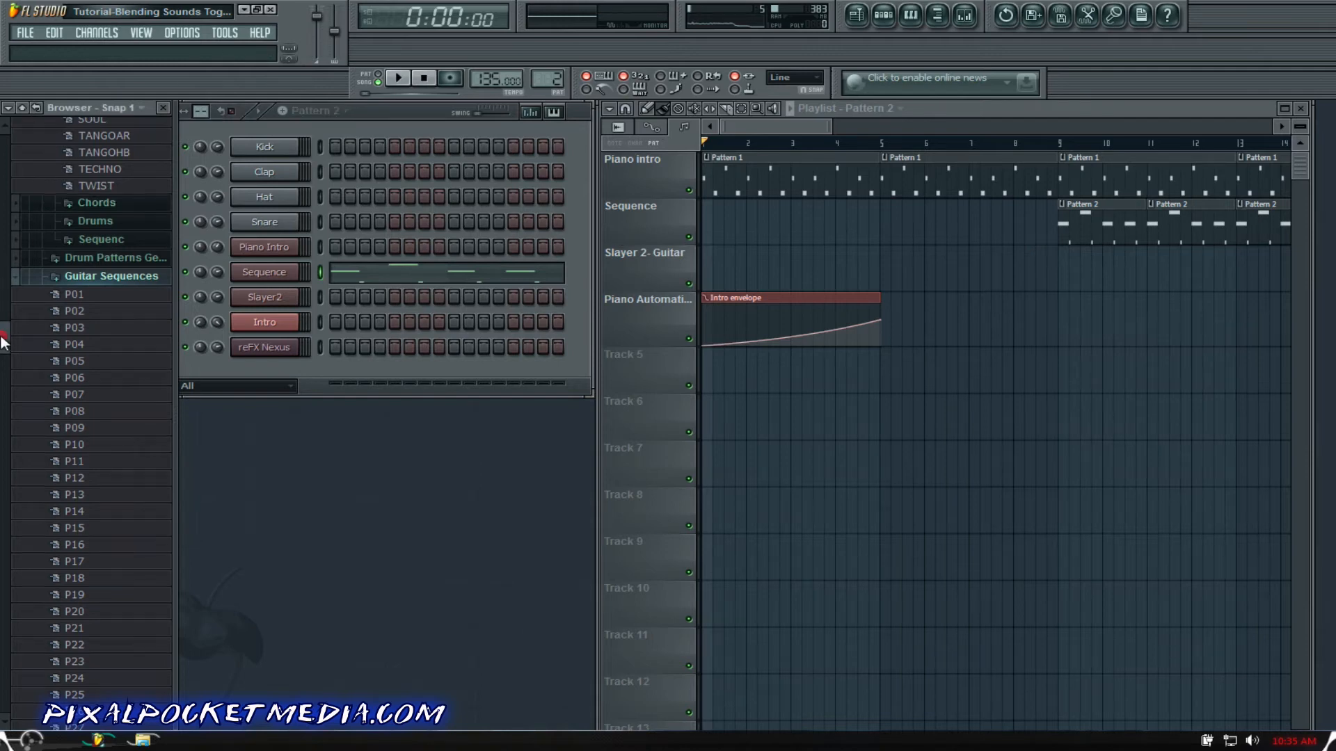
Step: Expand the Vengeance Essential folder in the browser, open VEC1 303 Acid, pick one of its sounds and look through the samples
left_click_drag(6, 336, 4, 591)
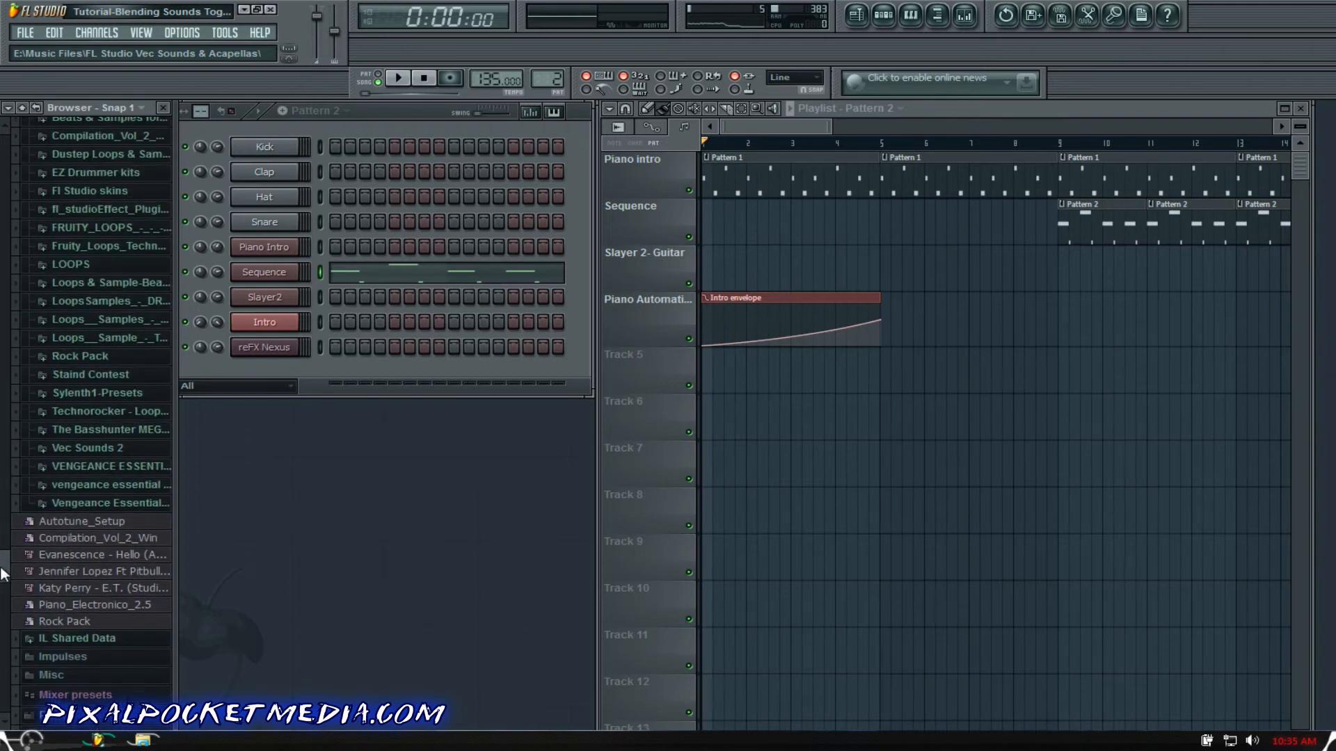
left_click(112, 474)
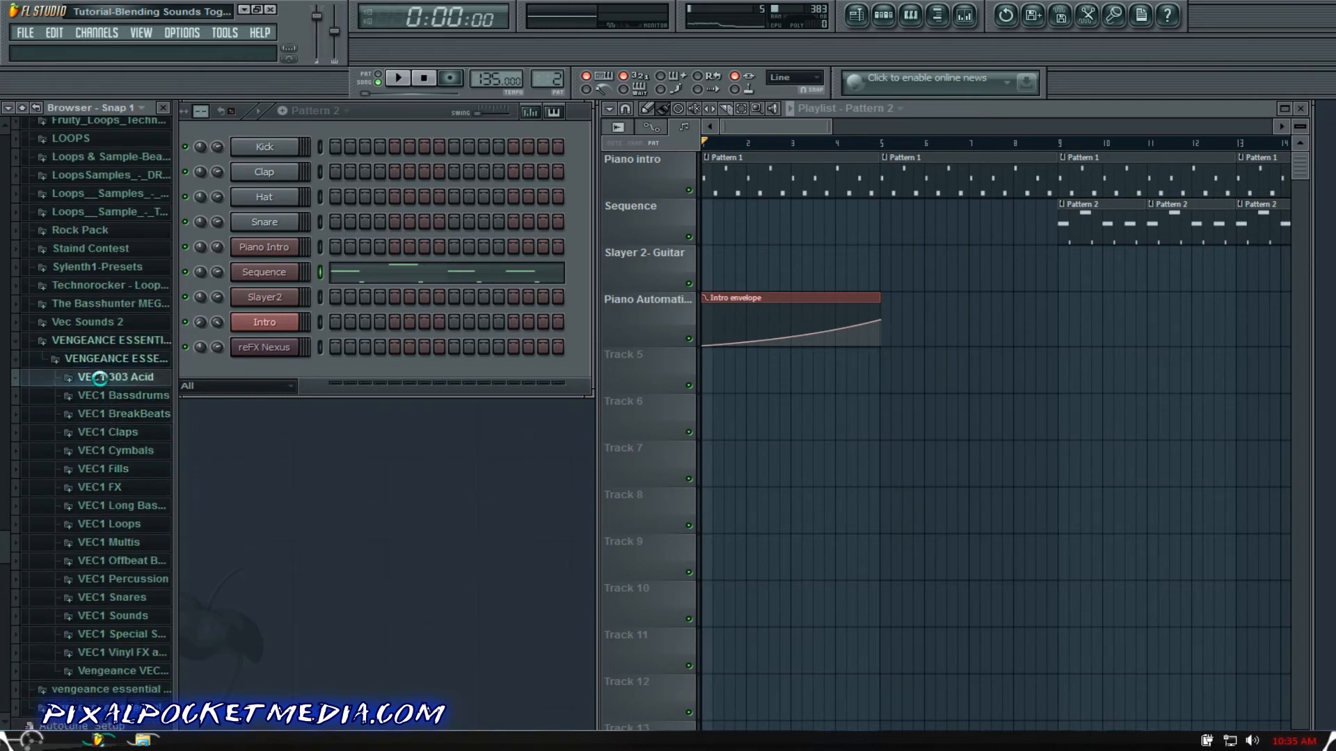
left_click(105, 379)
left_click(114, 411)
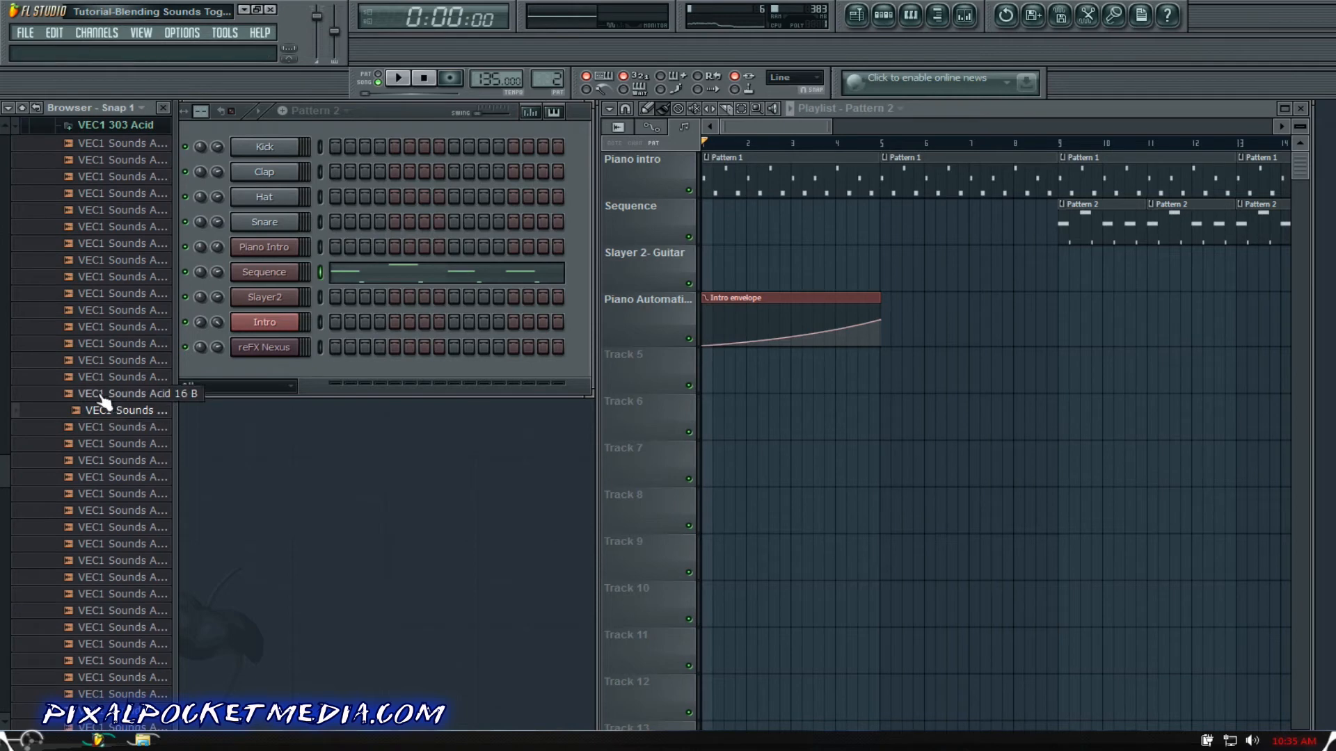
scroll(107, 399, "up", 3)
scroll(110, 379, "down", 2)
scroll(110, 378, "down", 10)
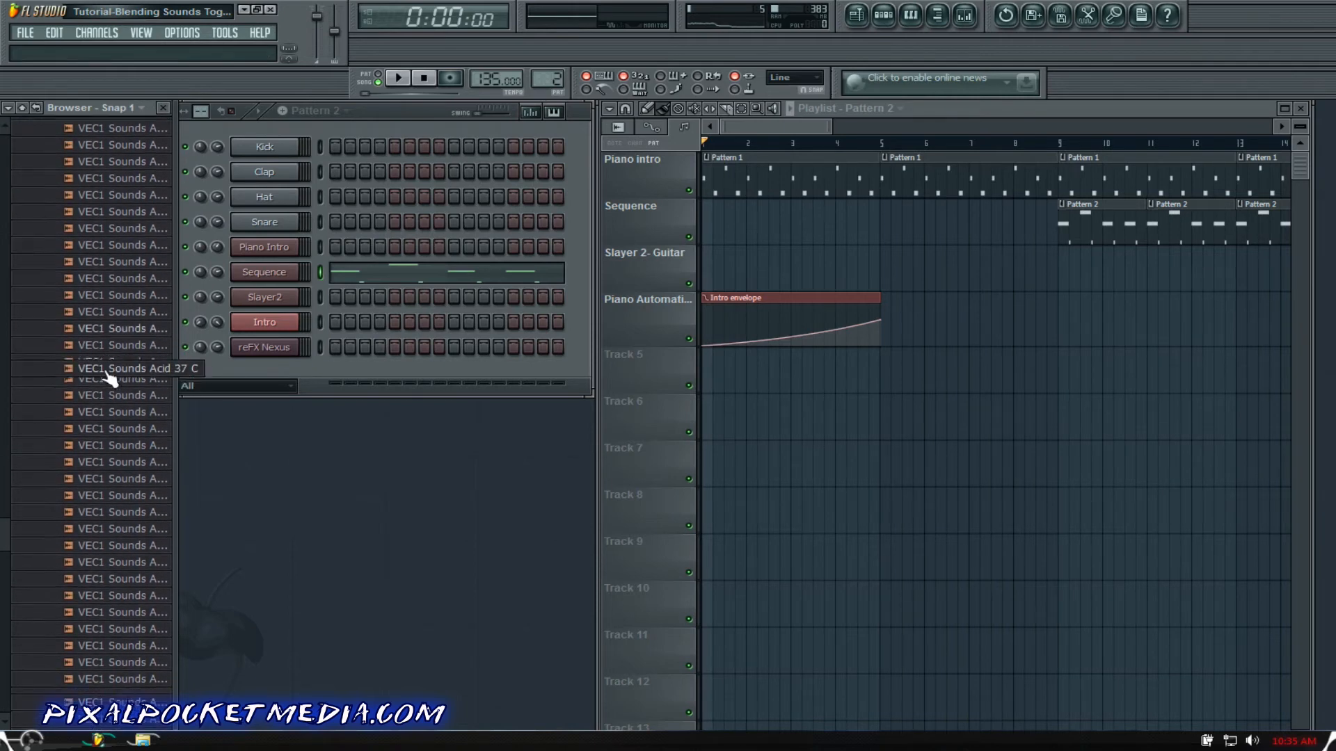
scroll(110, 378, "up", 4)
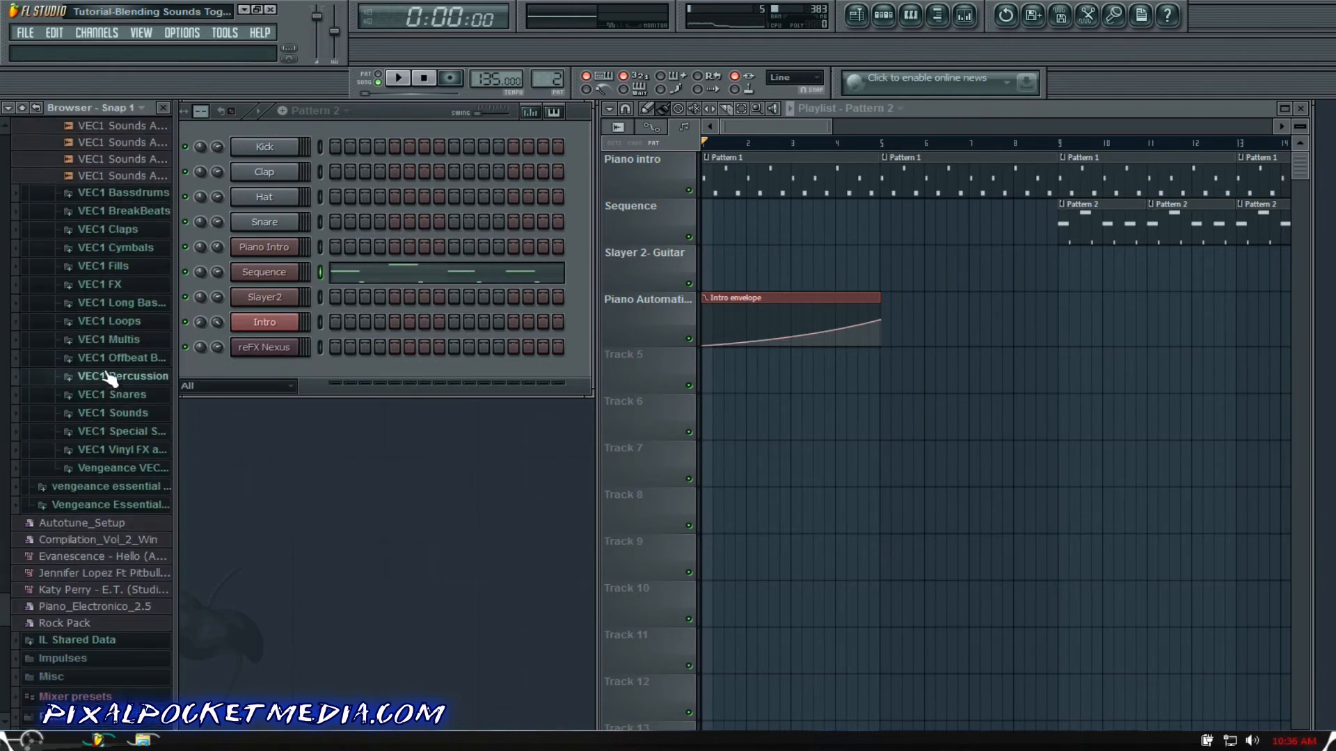
Step: Preview bass drums from the VEC1 Clubby folder in VEC1 Bassdrums and add VEC1 BD Clubby 07 as a new channel
left_click(136, 195)
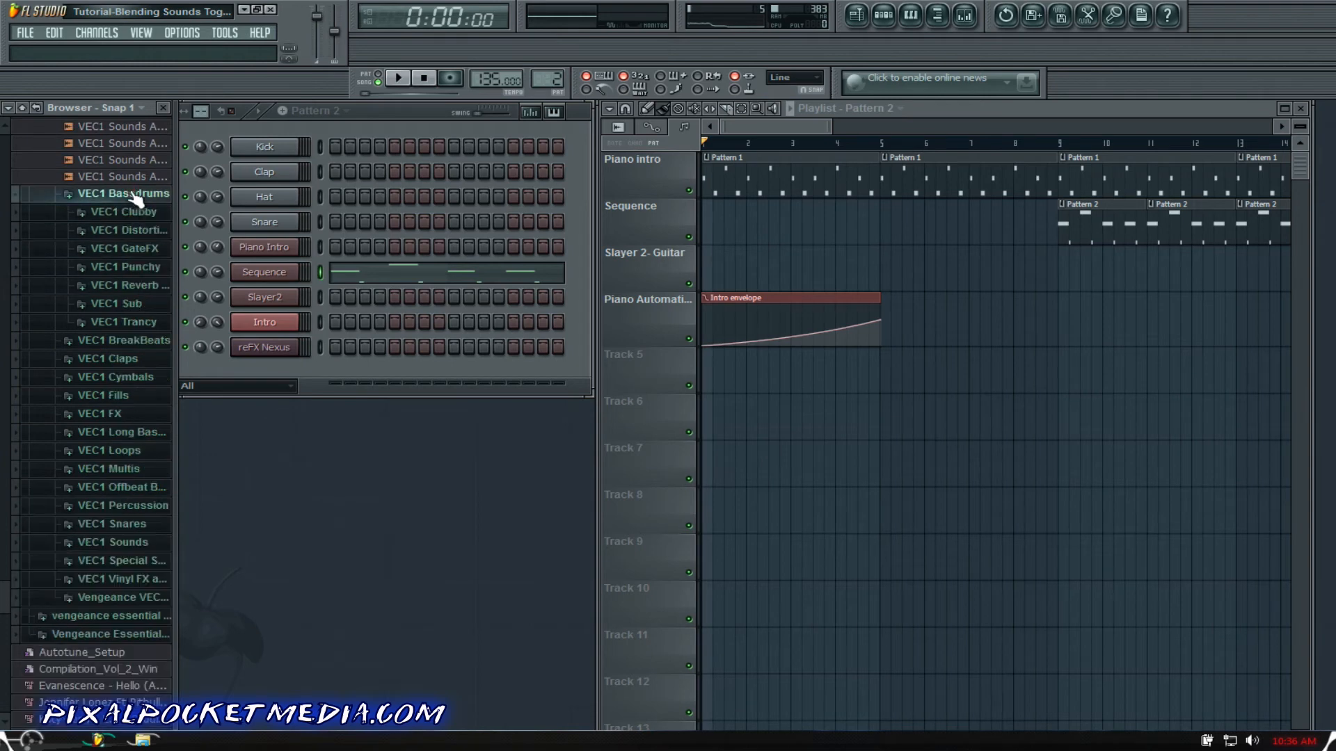
left_click(134, 210)
left_click(133, 241)
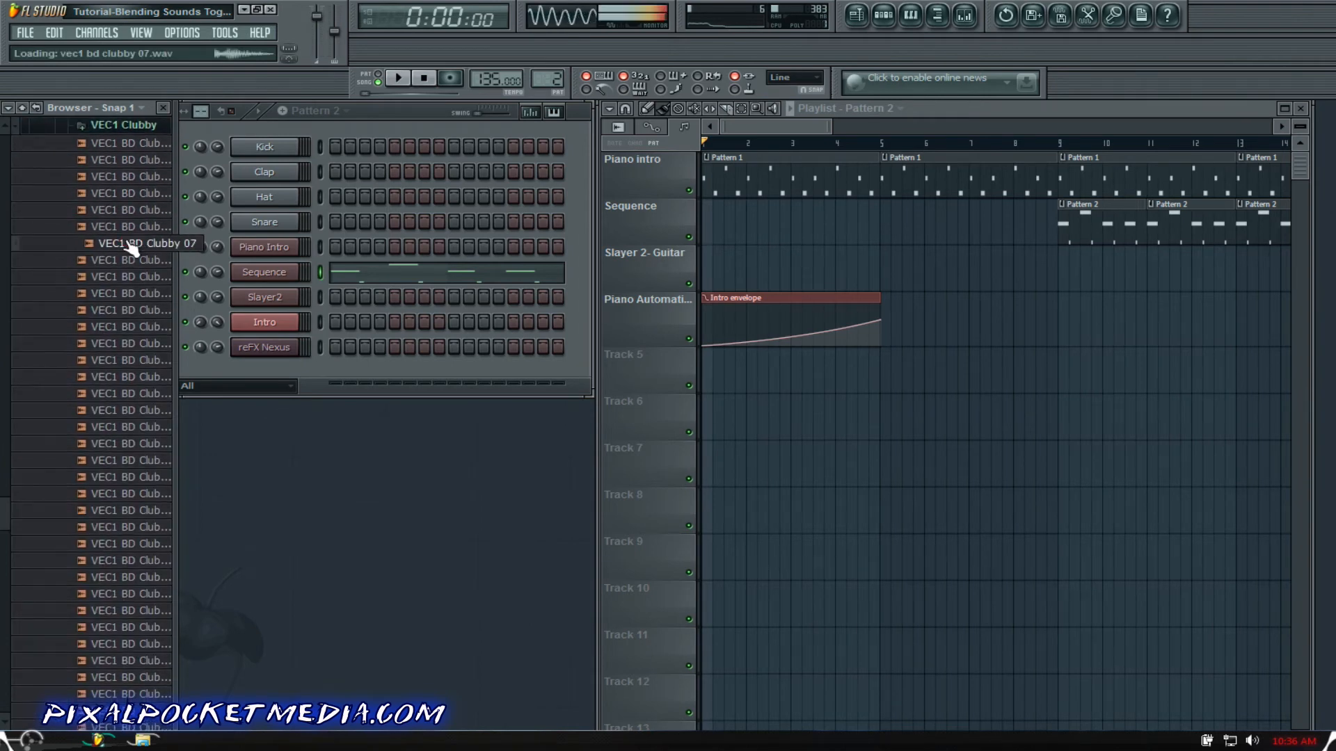
left_click(136, 148)
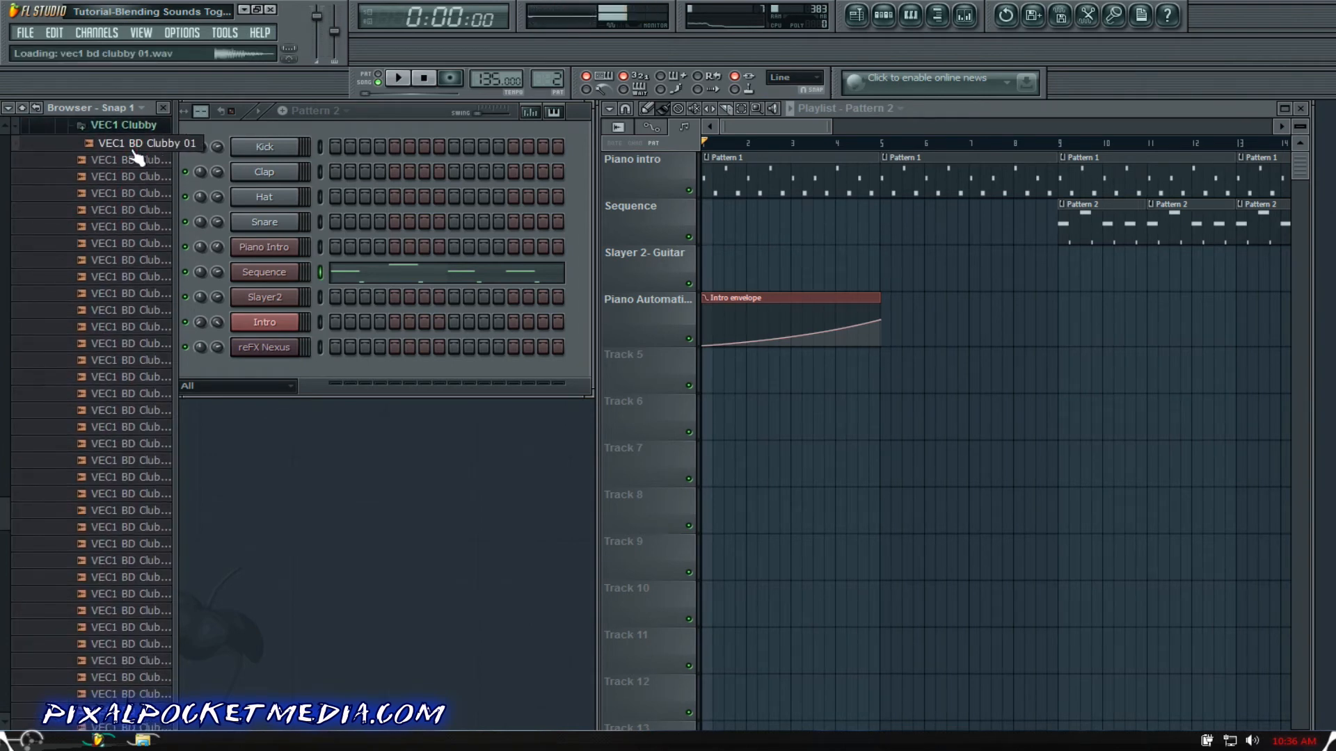
left_click(129, 246)
left_click_drag(127, 247, 245, 370)
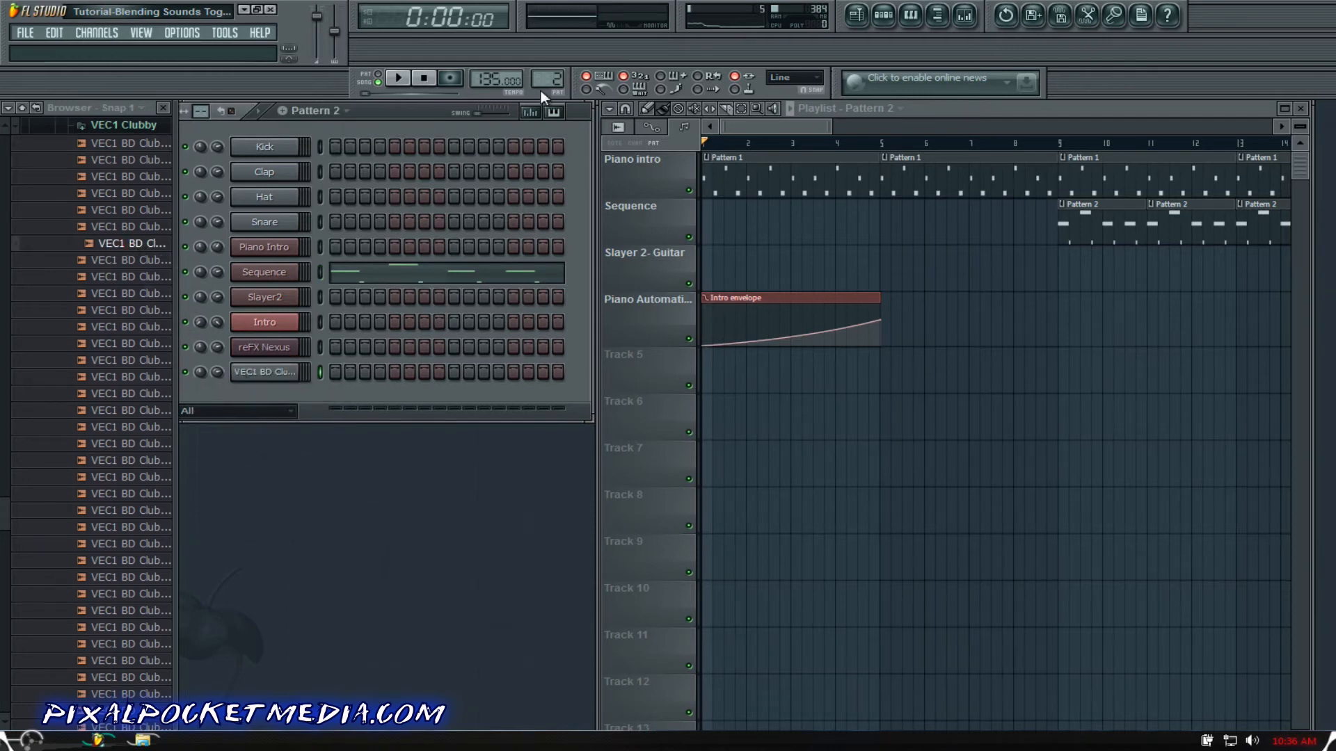
Step: Select the new Clubby drum channel in Pattern 5 and set playback to pattern mode
scroll(550, 78, "up", 3)
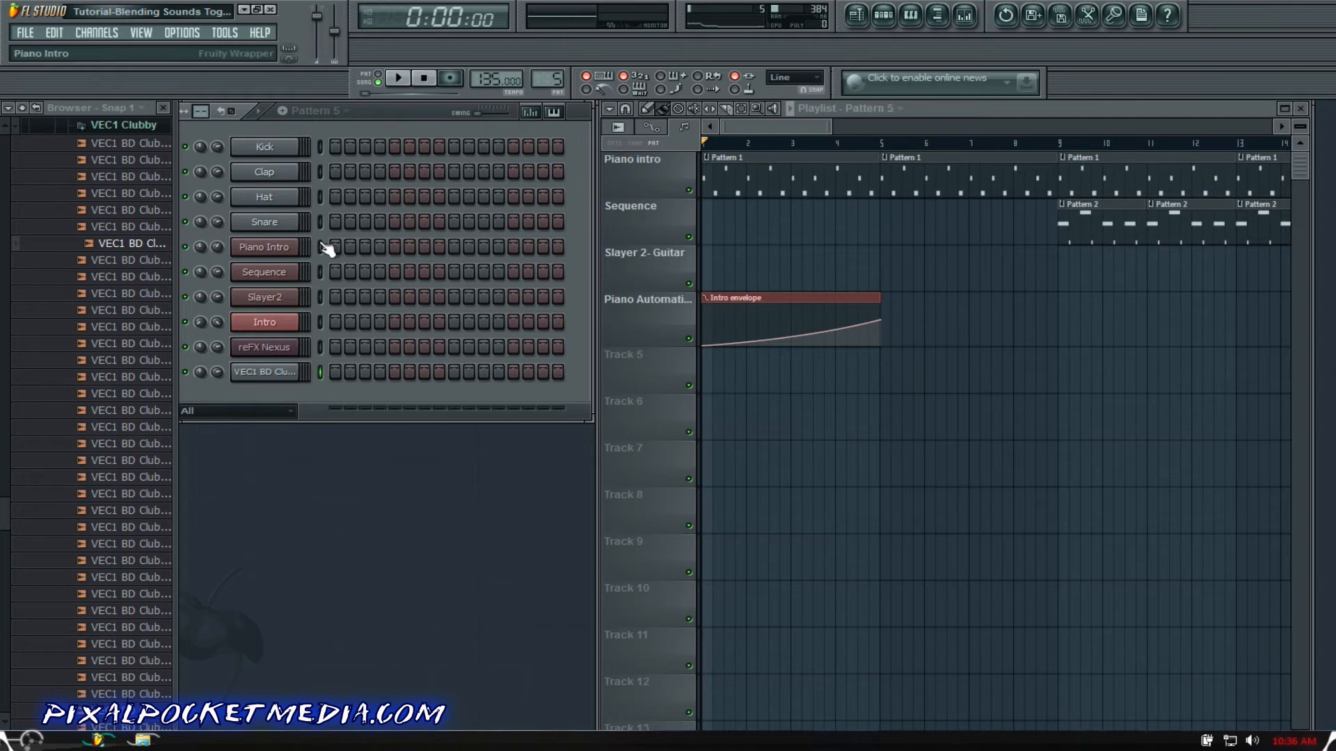
left_click(318, 373)
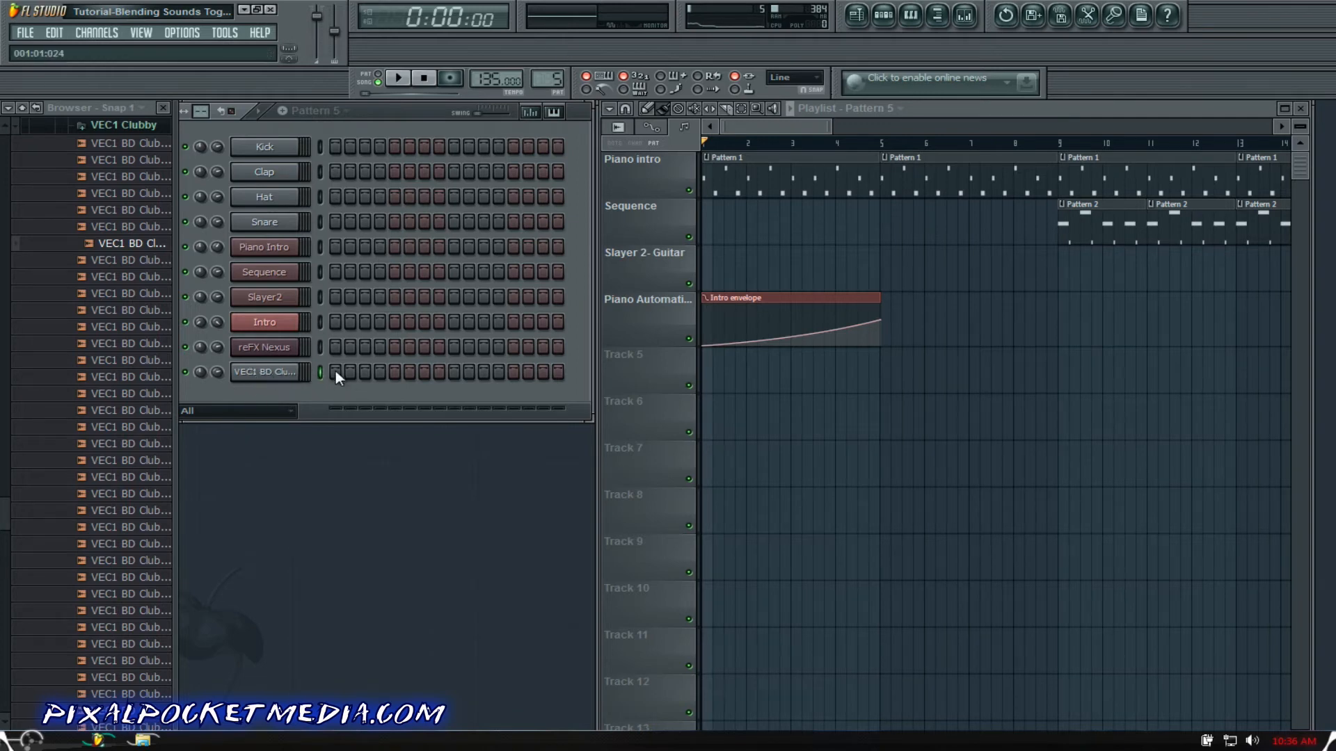
left_click(362, 73)
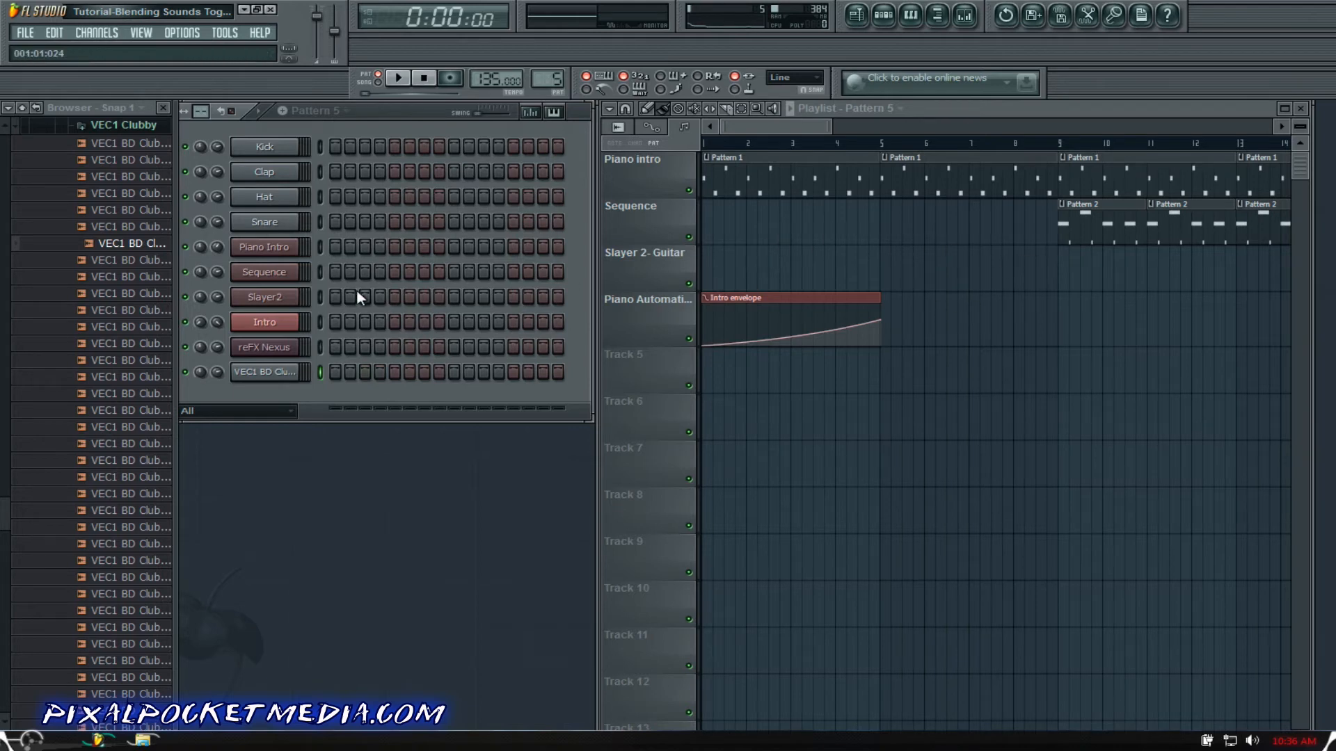
Step: Rename the new VEC1 BD Clubby 07 channel to "Drums 1-Clubby"
right_click(274, 374)
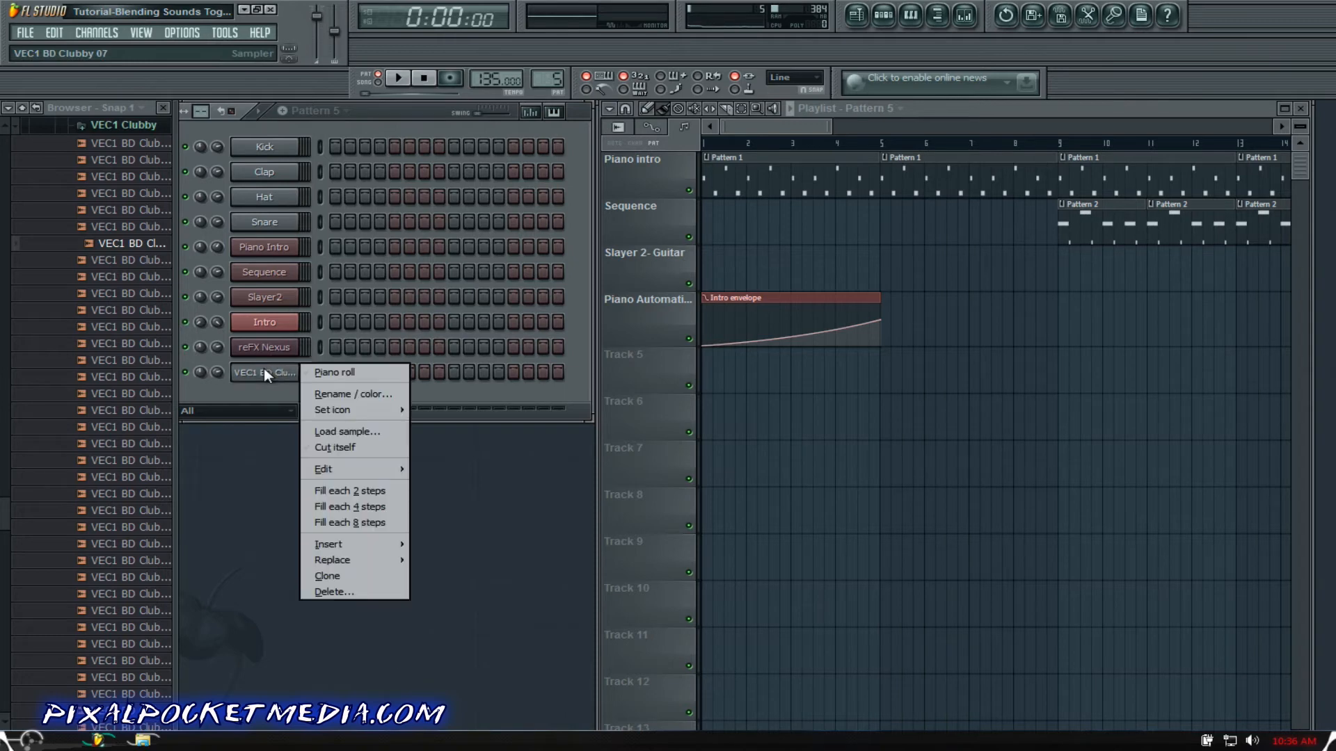
left_click(338, 394)
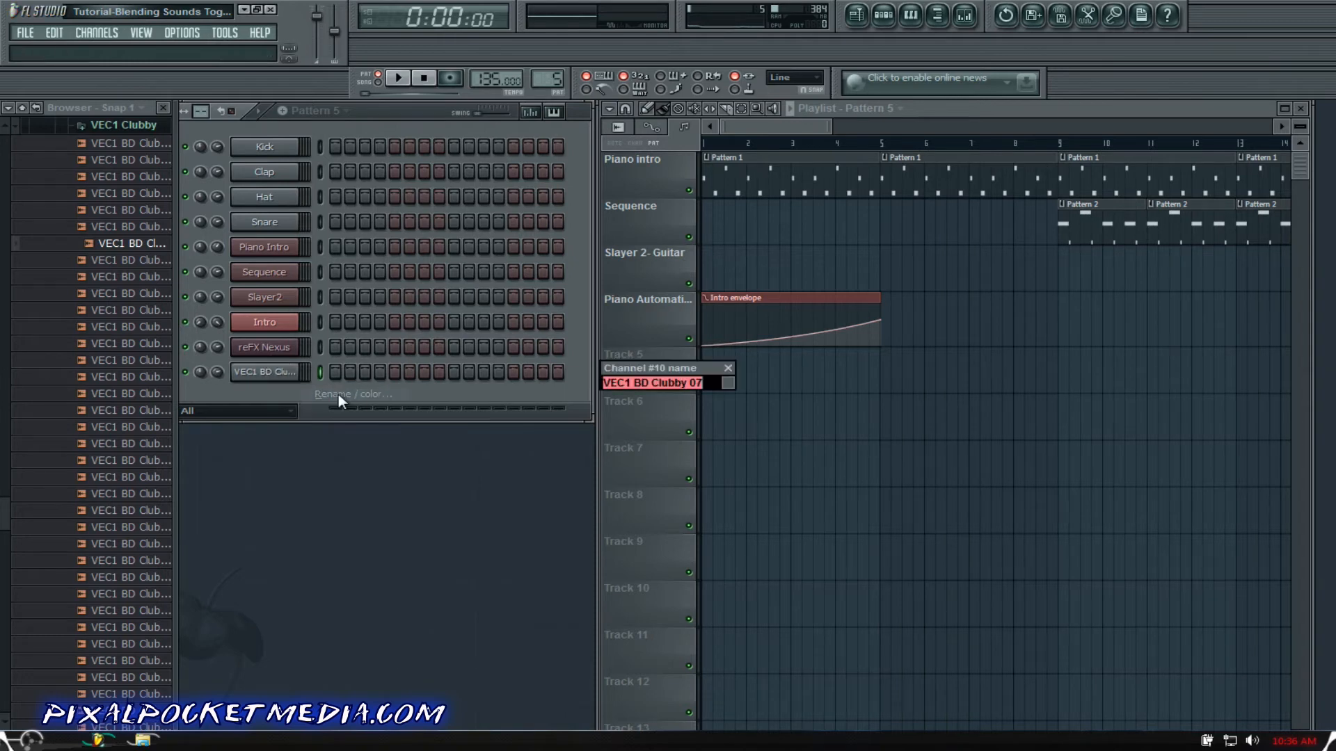
type("Drums 1-Clubby")
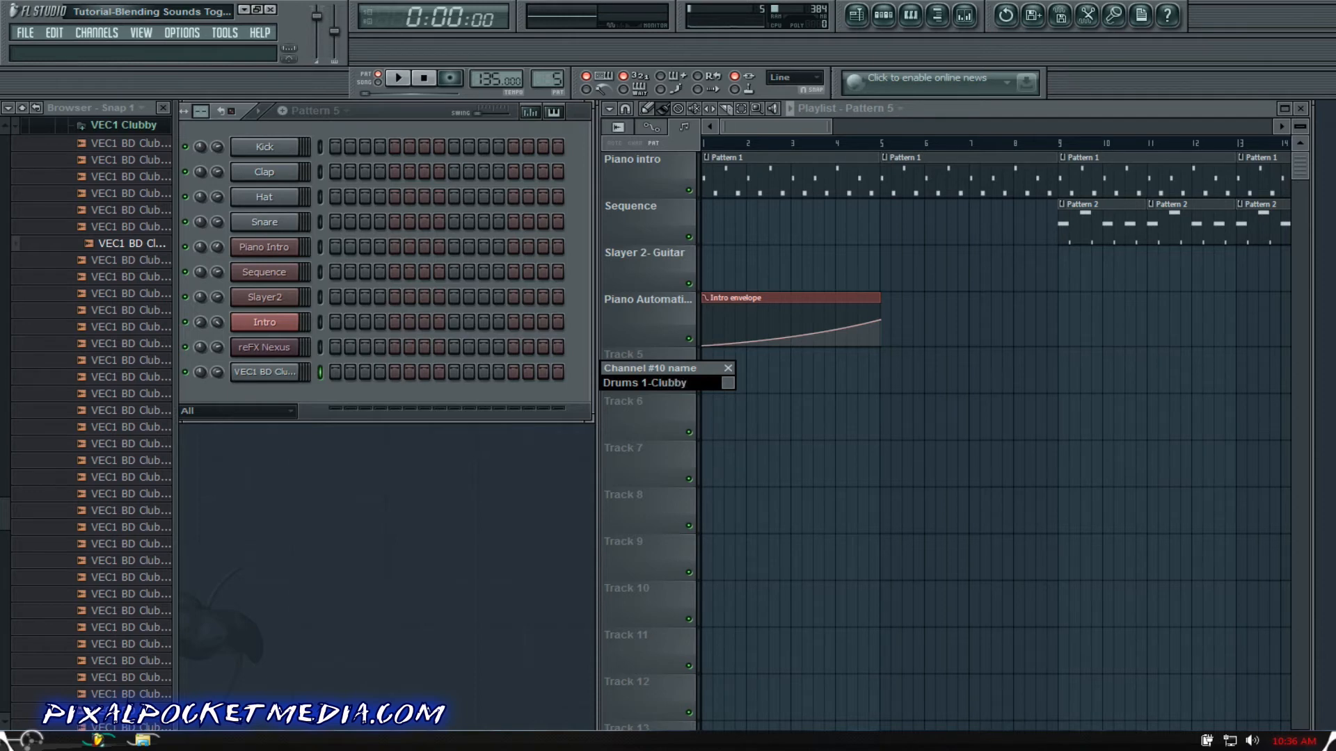
key("Return")
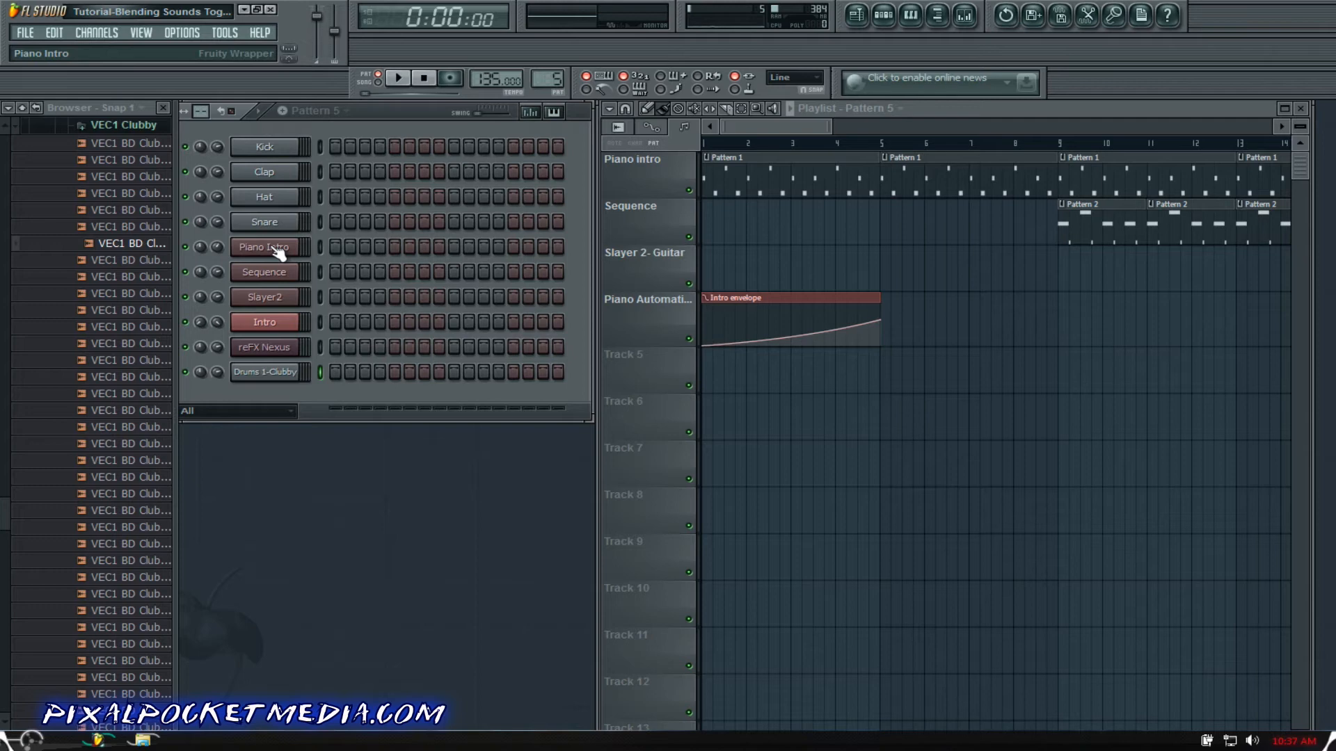
Step: Try Drums 1-Clubby hits on steps 1, 6 and 13 of Pattern 1 while playing it with the piano
scroll(549, 80, "down", 3)
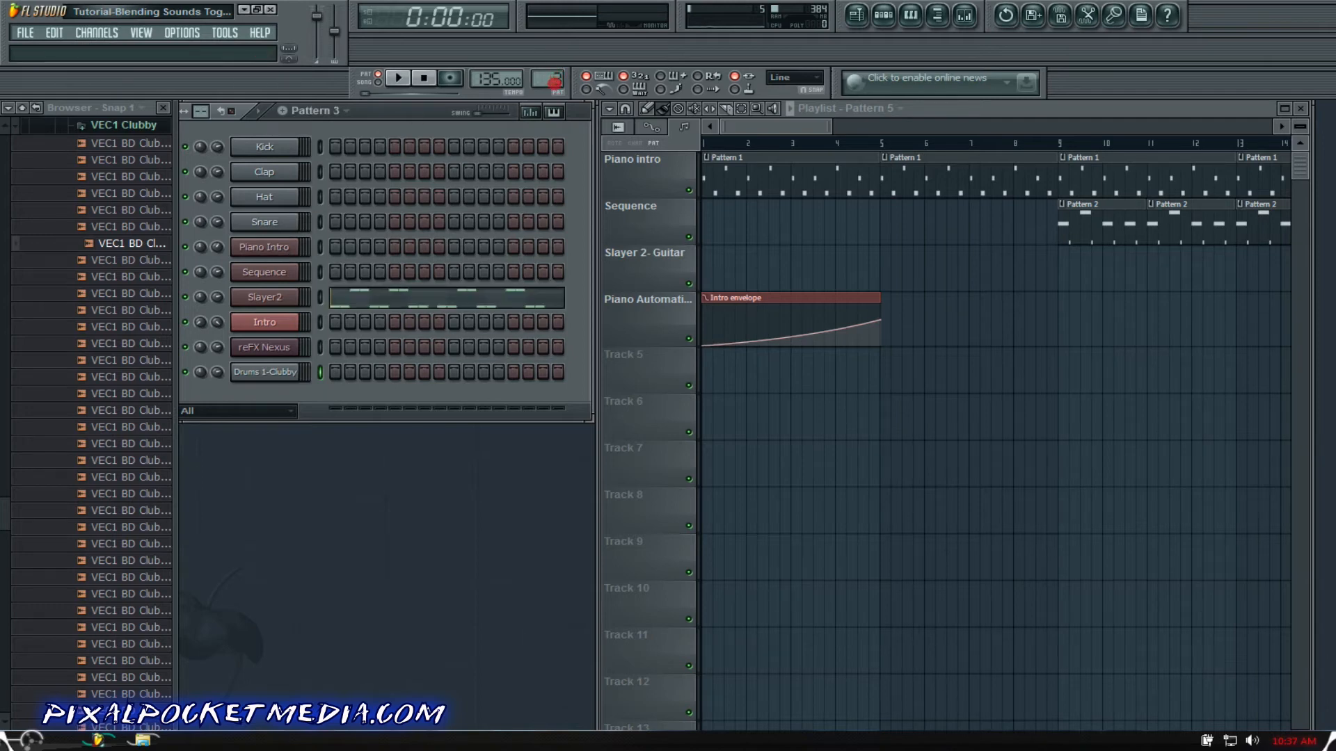
scroll(550, 80, "down", 1)
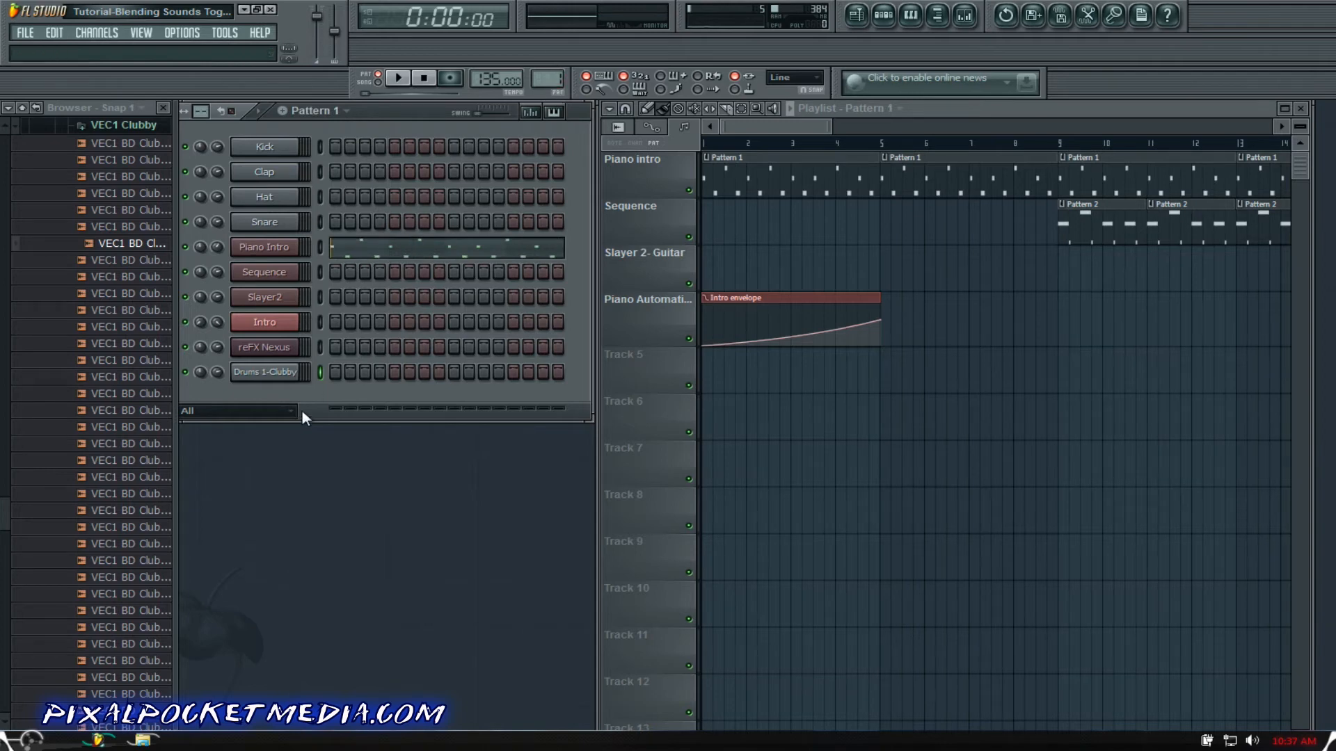
left_click(334, 373)
left_click(402, 77)
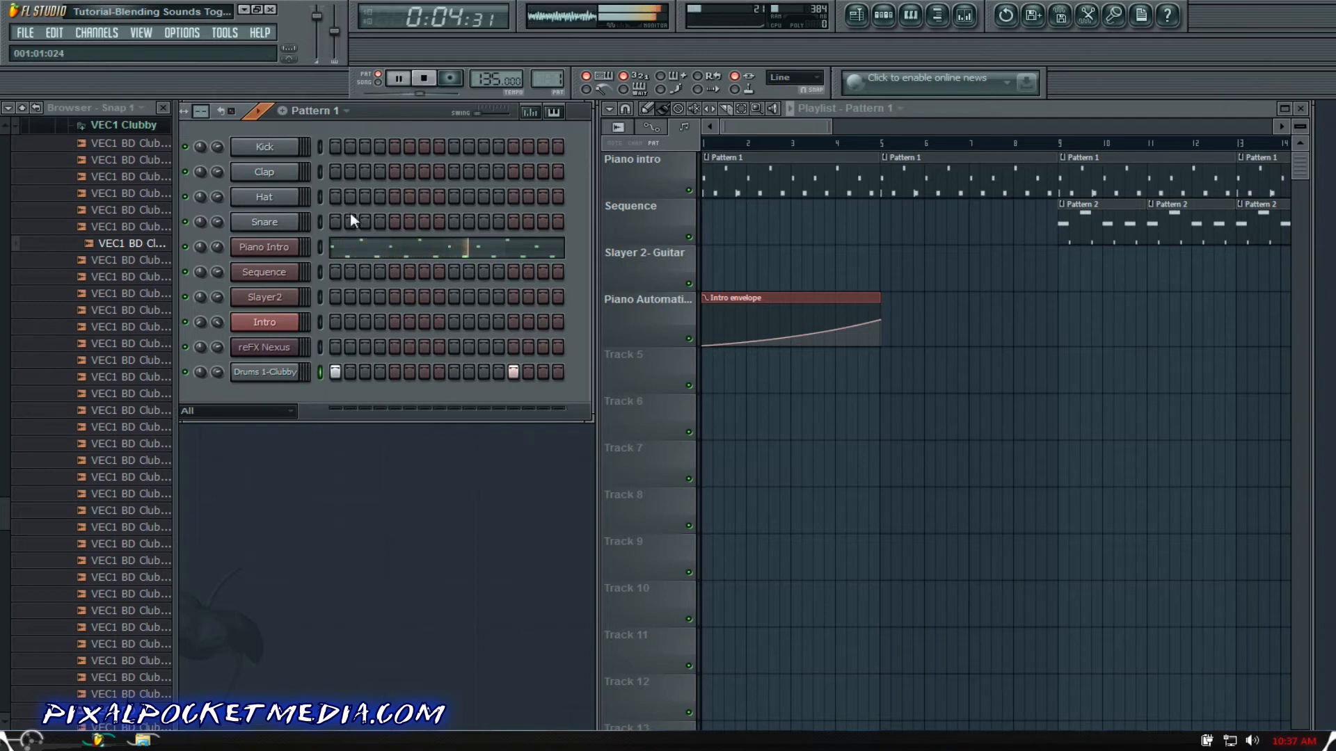
left_click(406, 372)
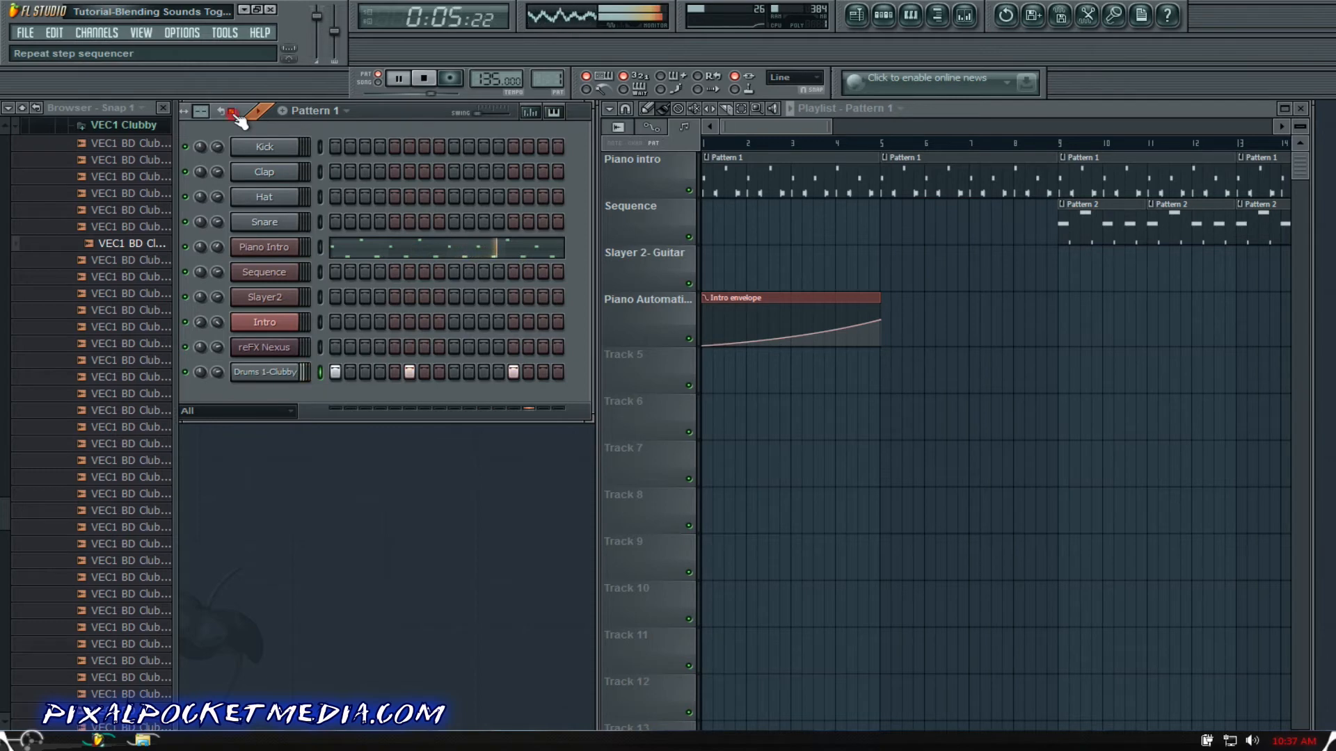
left_click(423, 79)
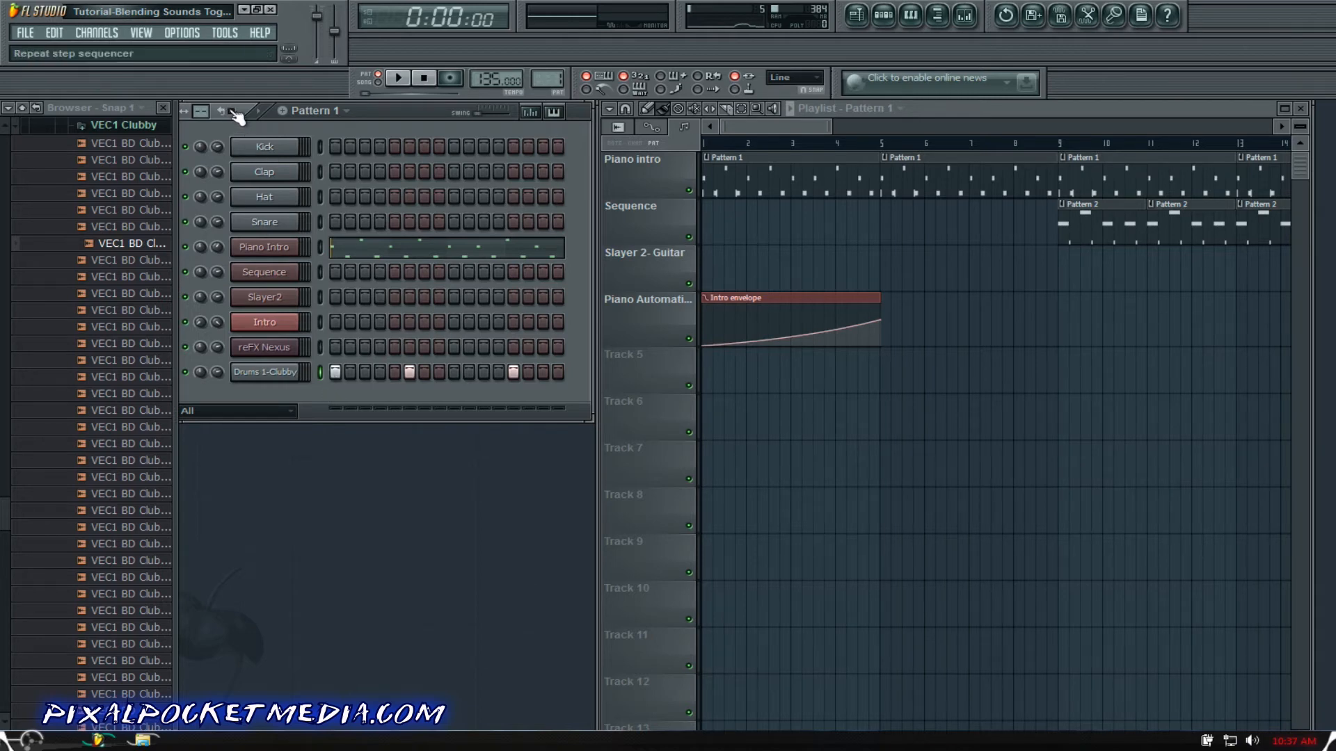
left_click(398, 80)
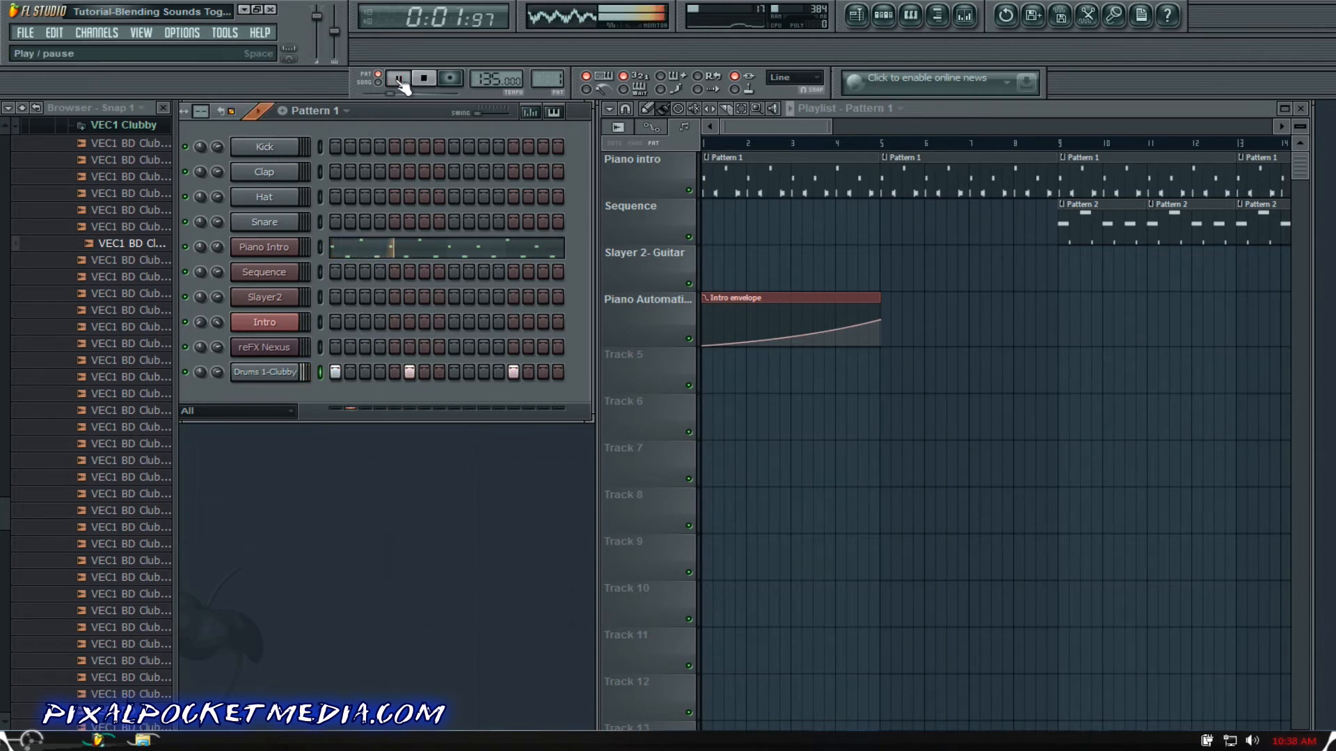
left_click(400, 80)
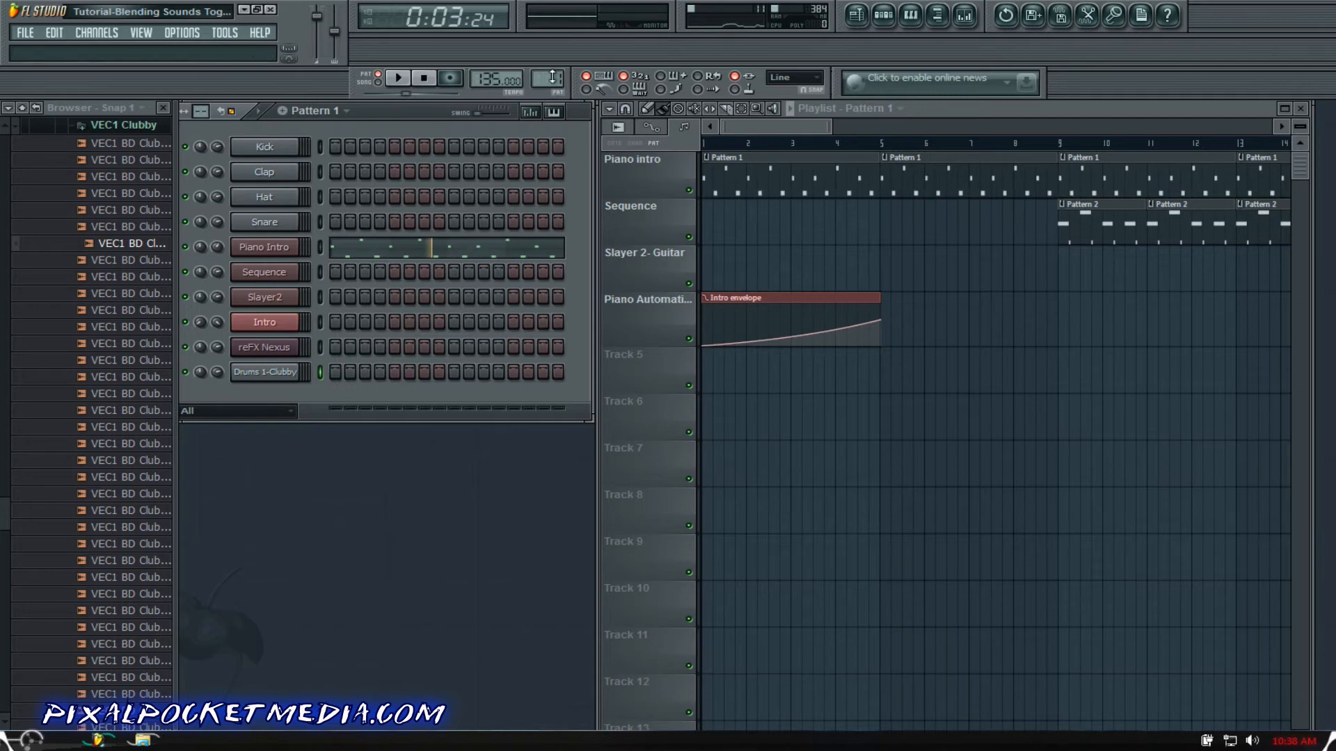
Step: Fill every 4 steps of the Drums 1-Clubby channel in Pattern 5
left_click_drag(555, 79, 561, 46)
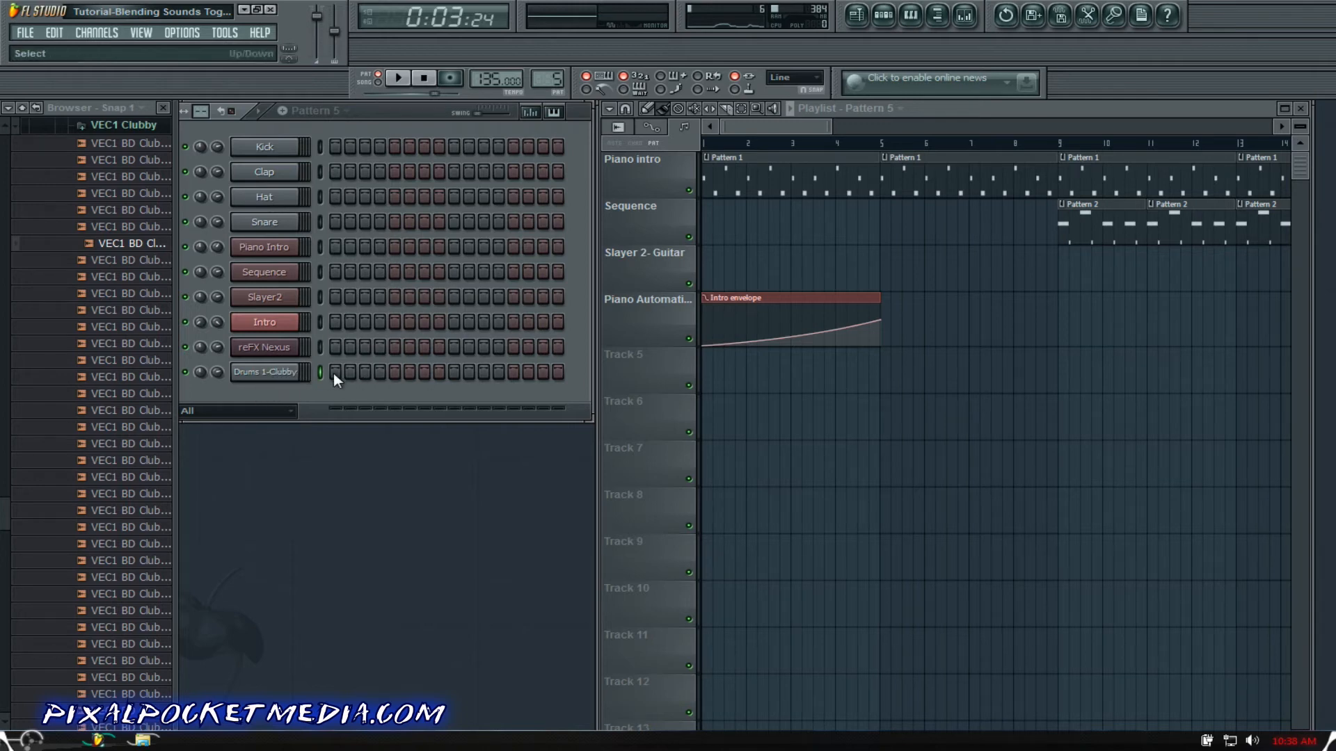
right_click(277, 373)
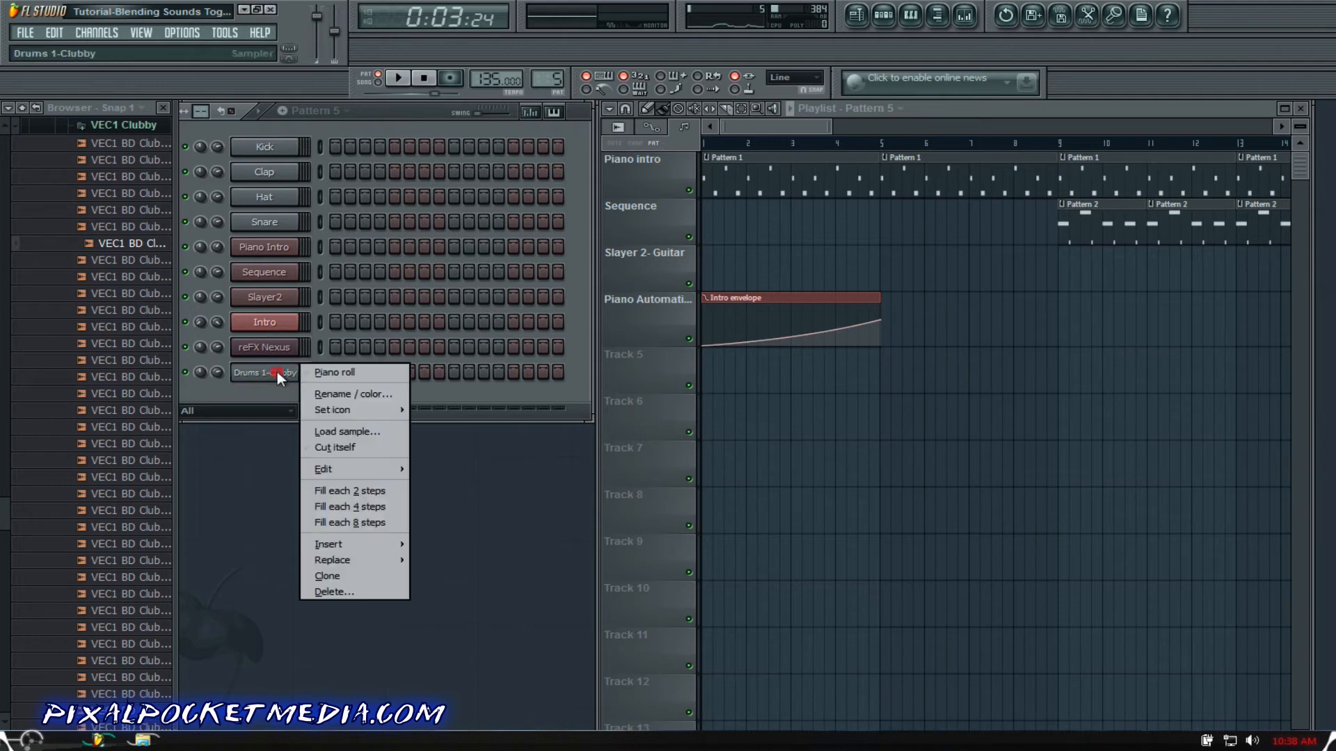
left_click(355, 507)
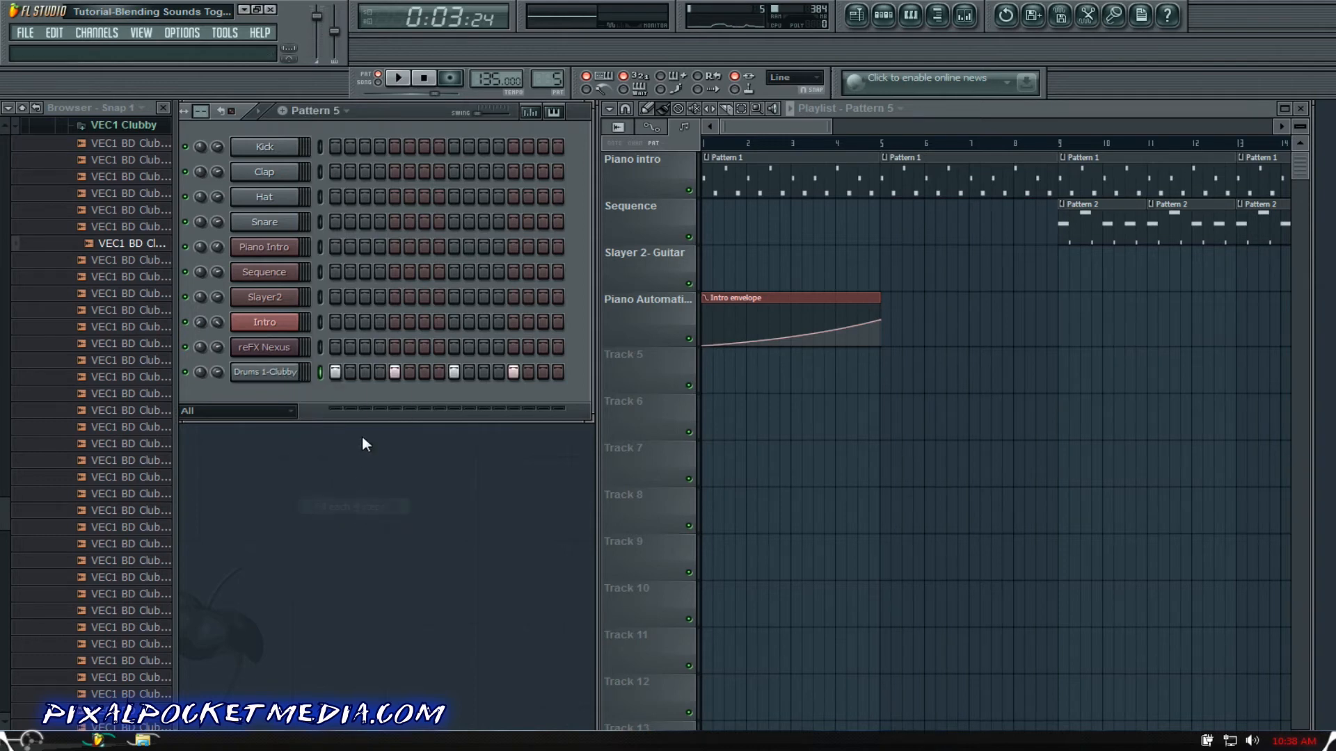
Step: Play Pattern 5 twice to listen to the Drums 1-Clubby beat, stopping playback each time
key("space")
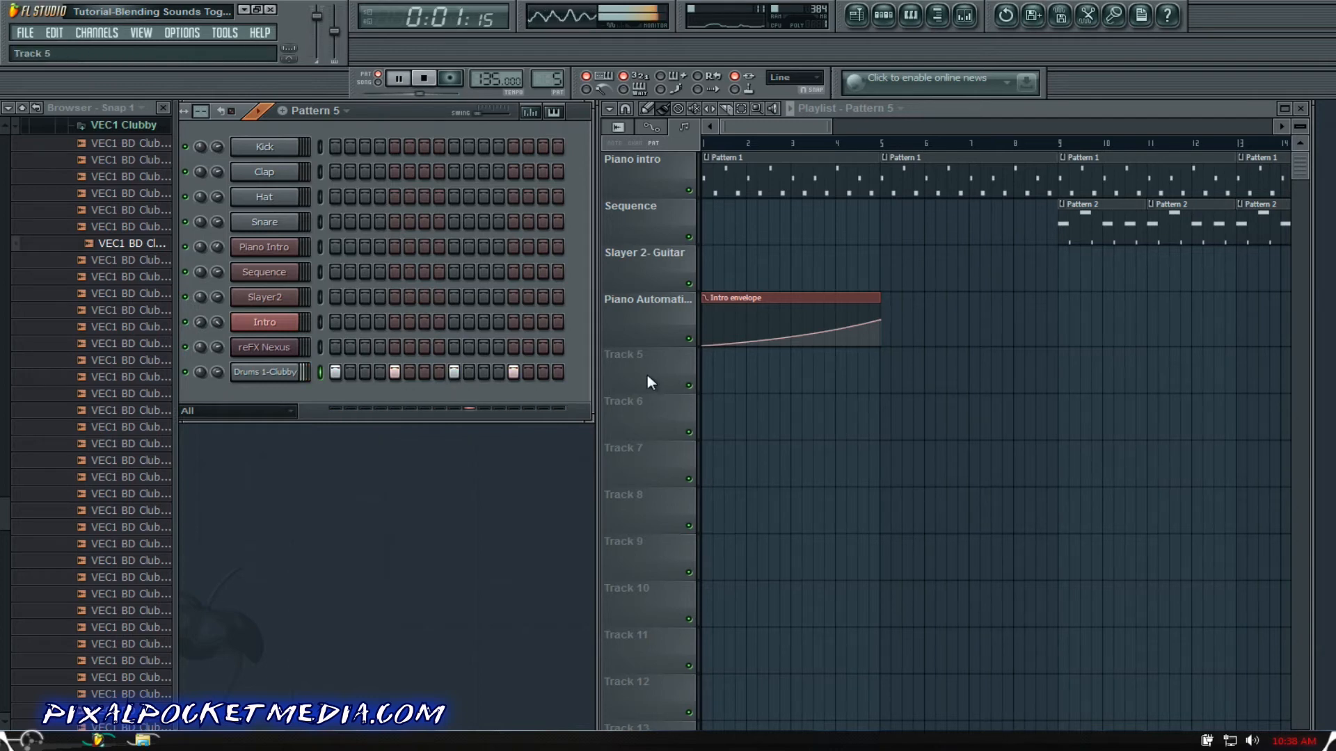
key("space")
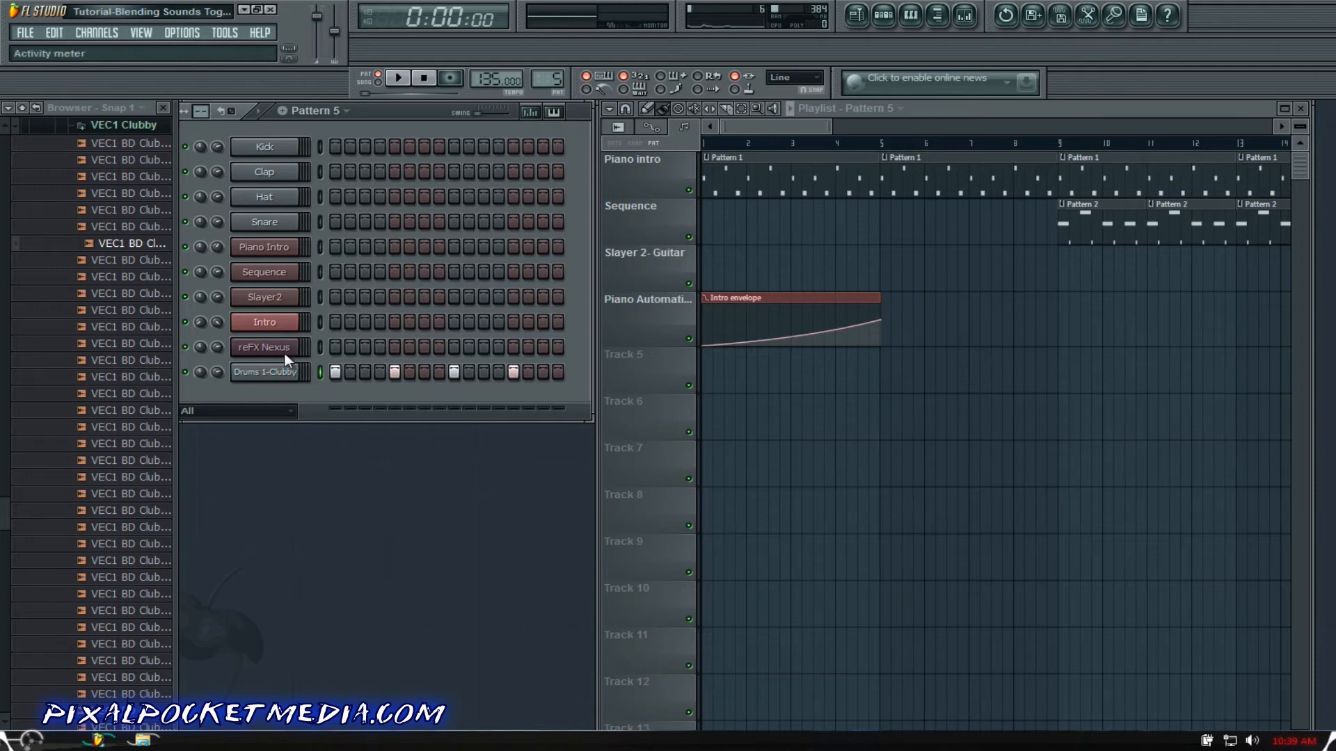
left_click(401, 79)
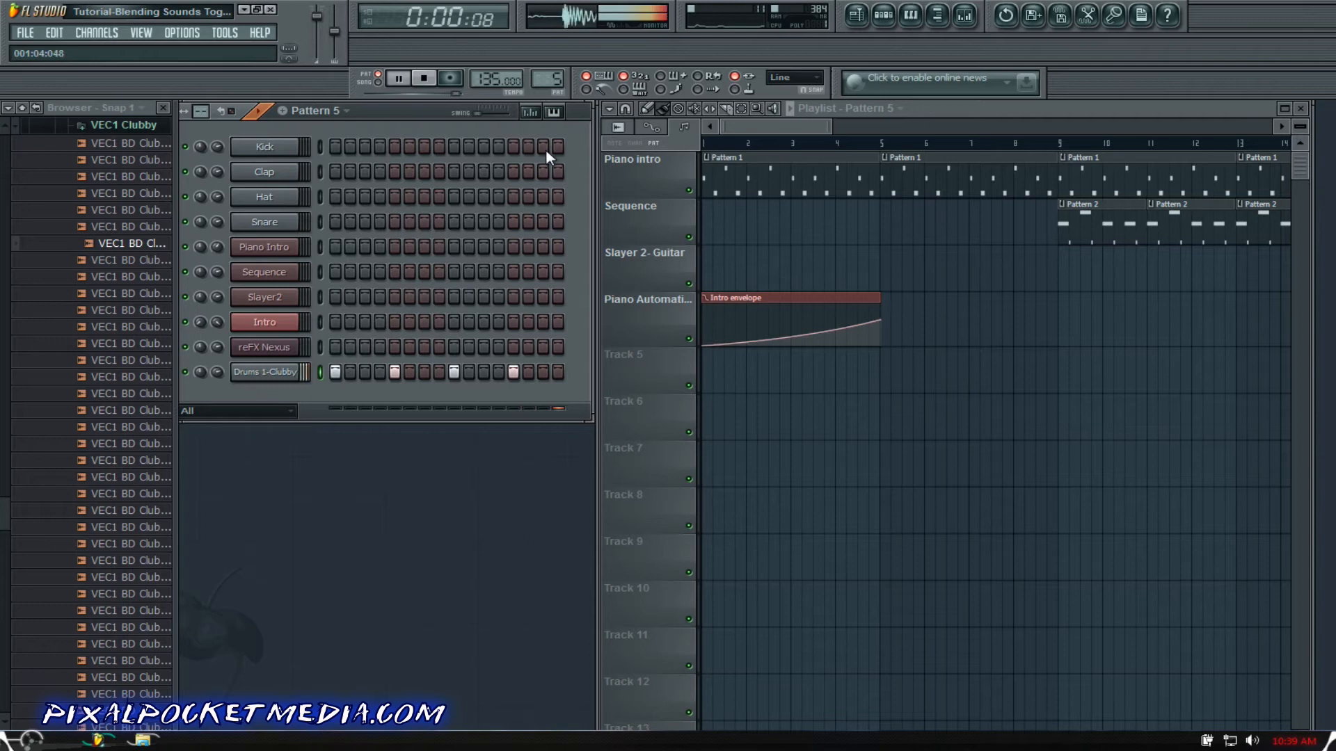
left_click(426, 79)
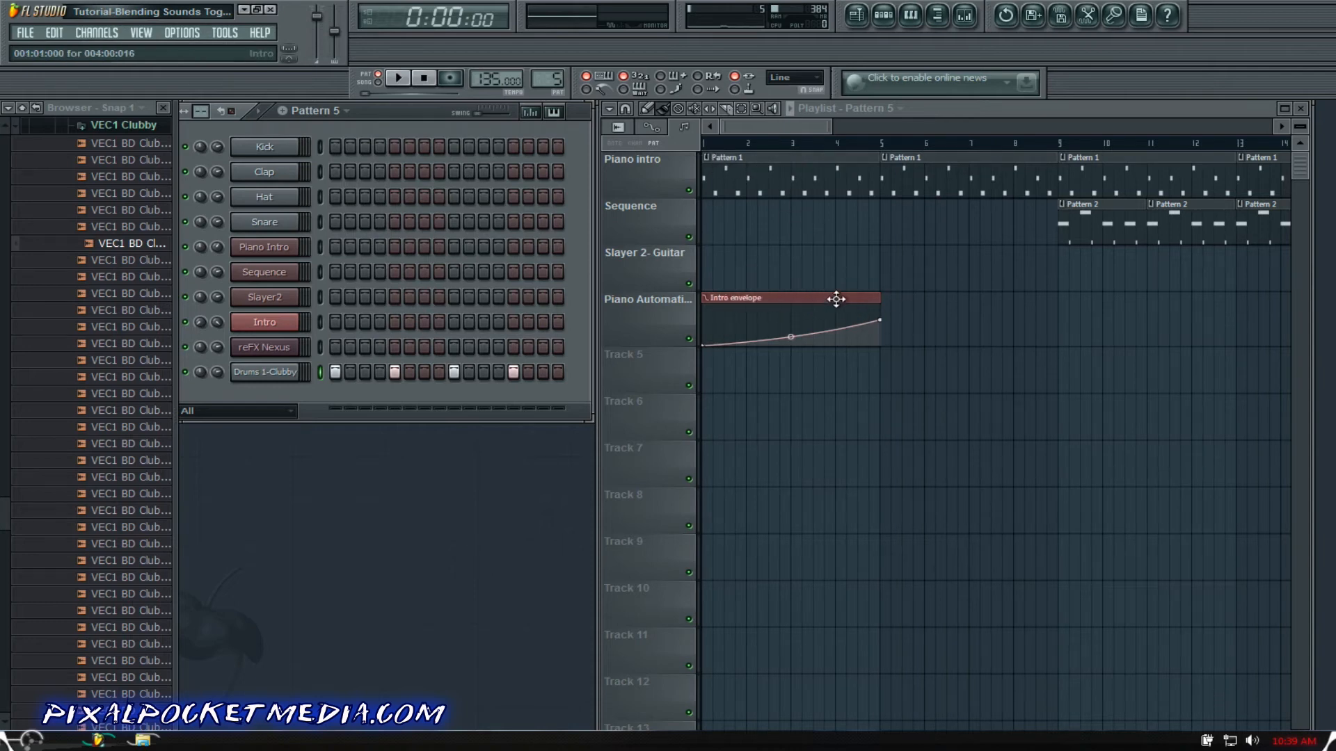
Step: Switch to Pattern 1 and examine the Piano Intro channel's volume control and its automation options
left_click_drag(541, 75, 541, 91)
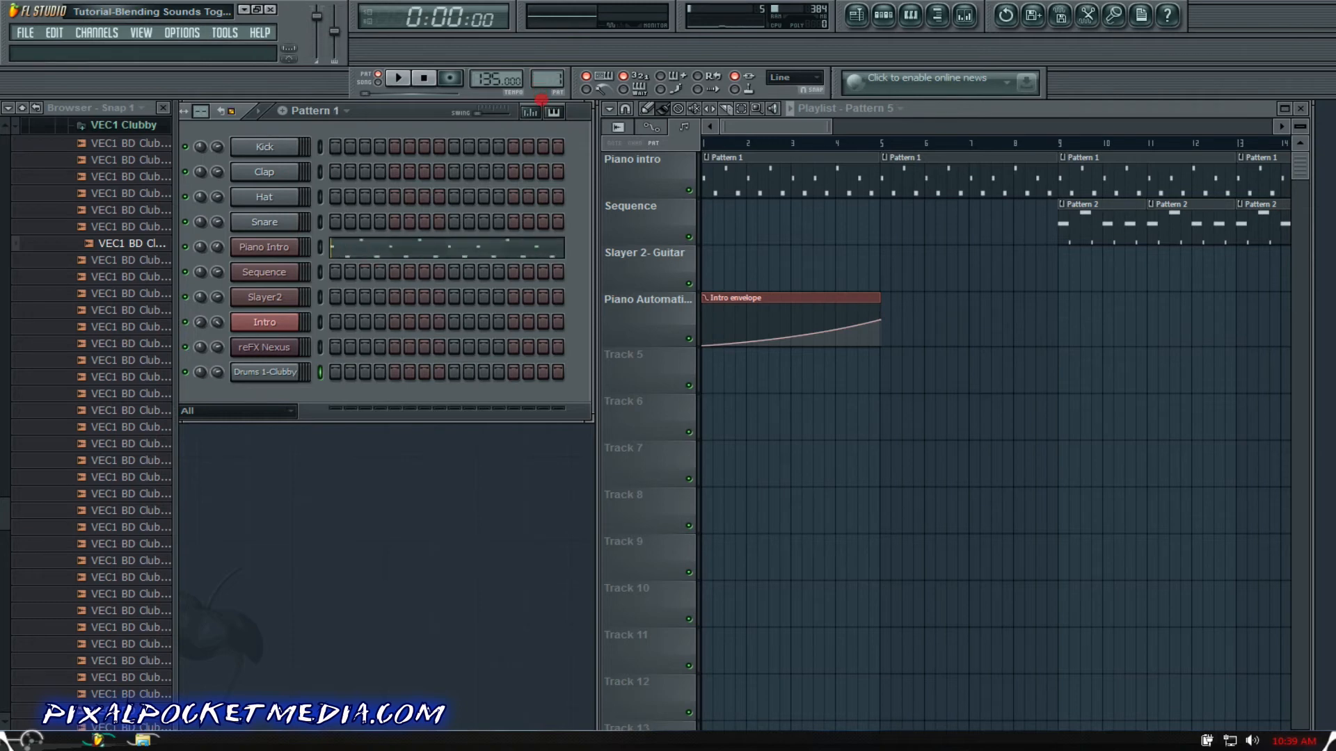
right_click(219, 245)
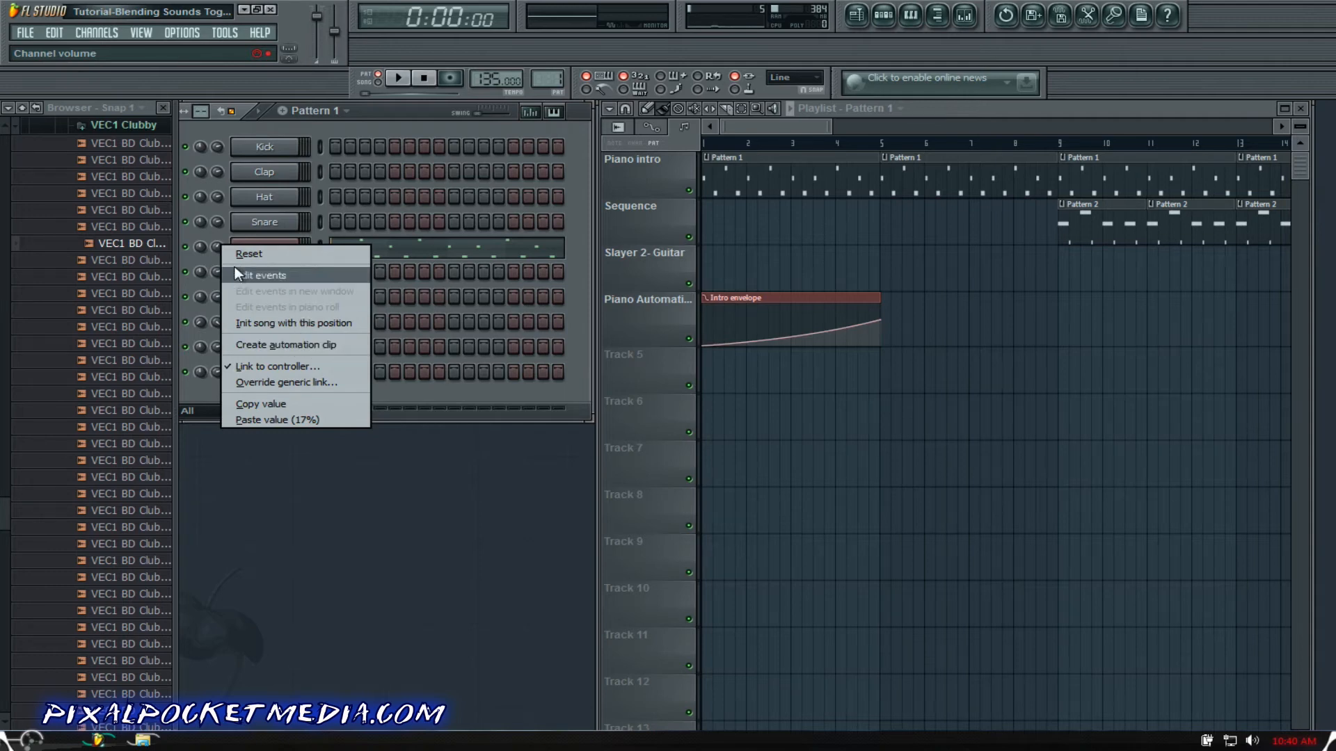
left_click(212, 252)
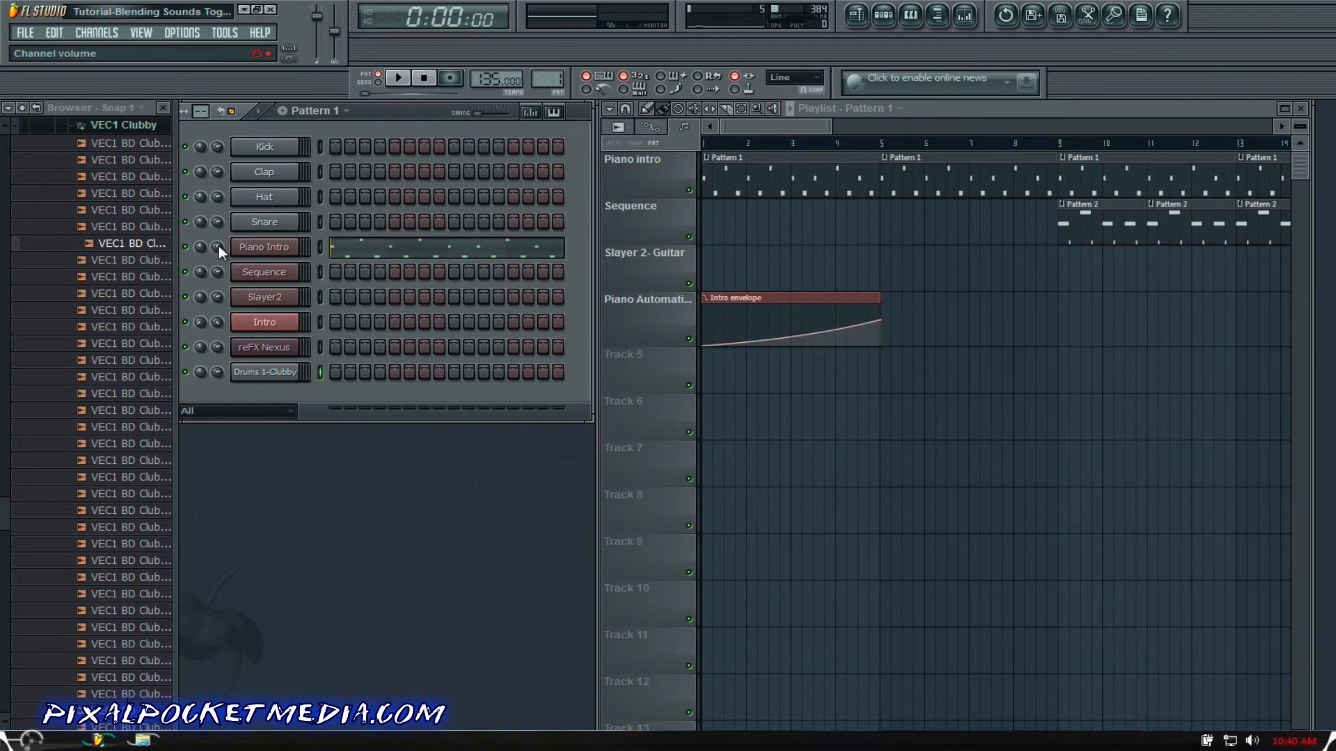
left_click_drag(216, 246, 216, 254)
left_click_drag(217, 247, 217, 245)
Step: Play the opening of the song in song mode to hear the automated piano intro, then stop it
left_click(622, 293)
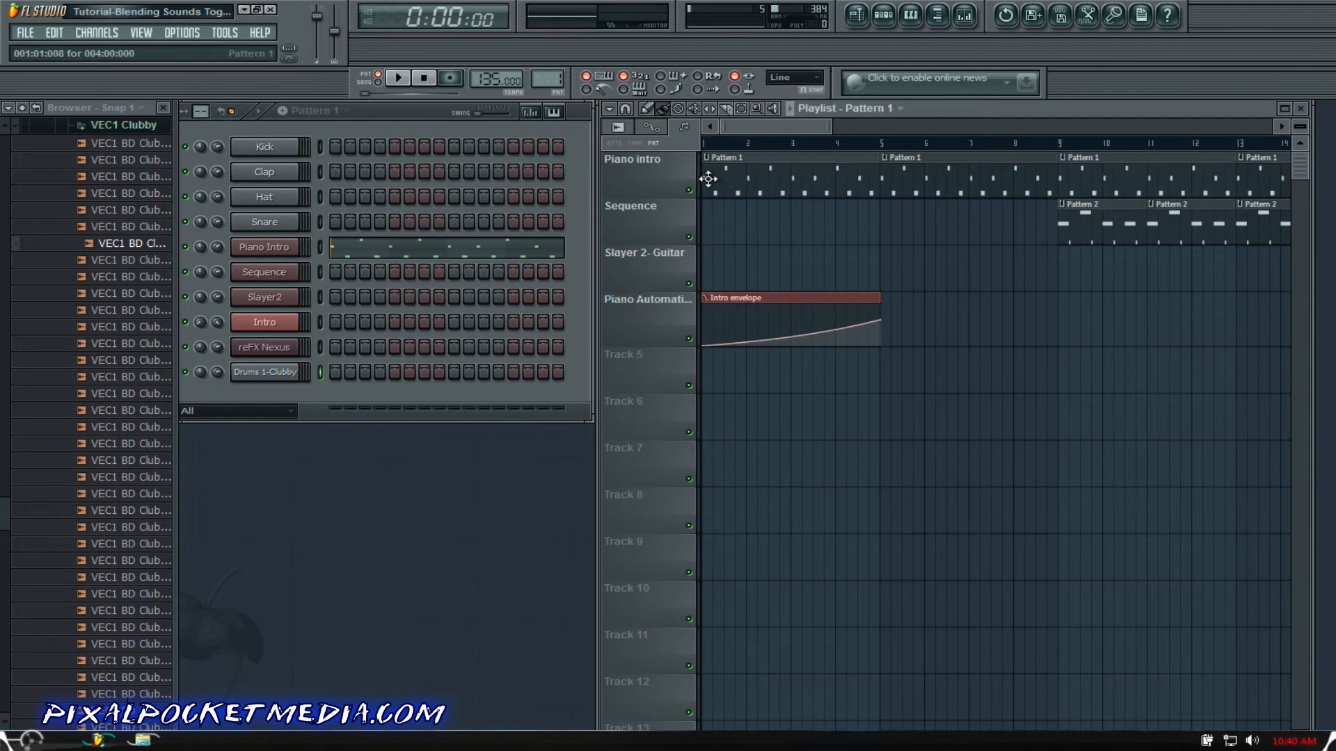
key("space")
key("space")
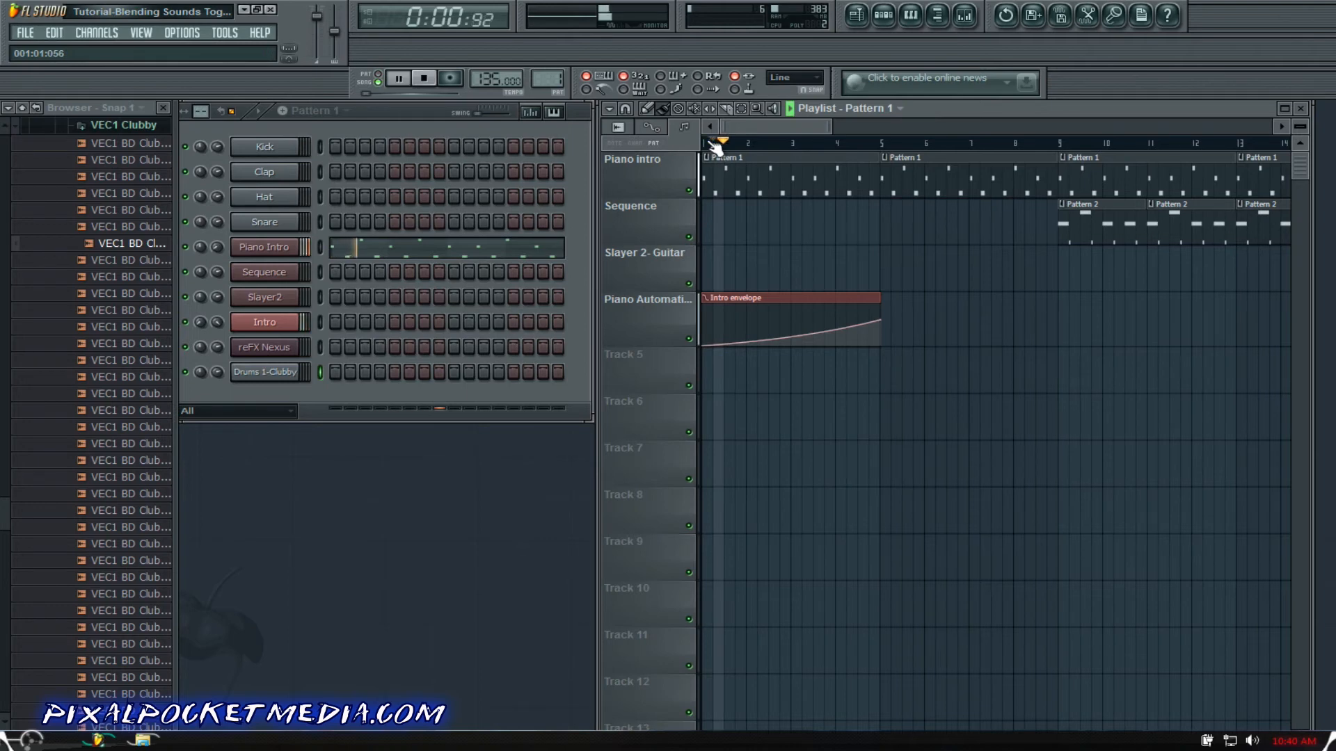
key("space")
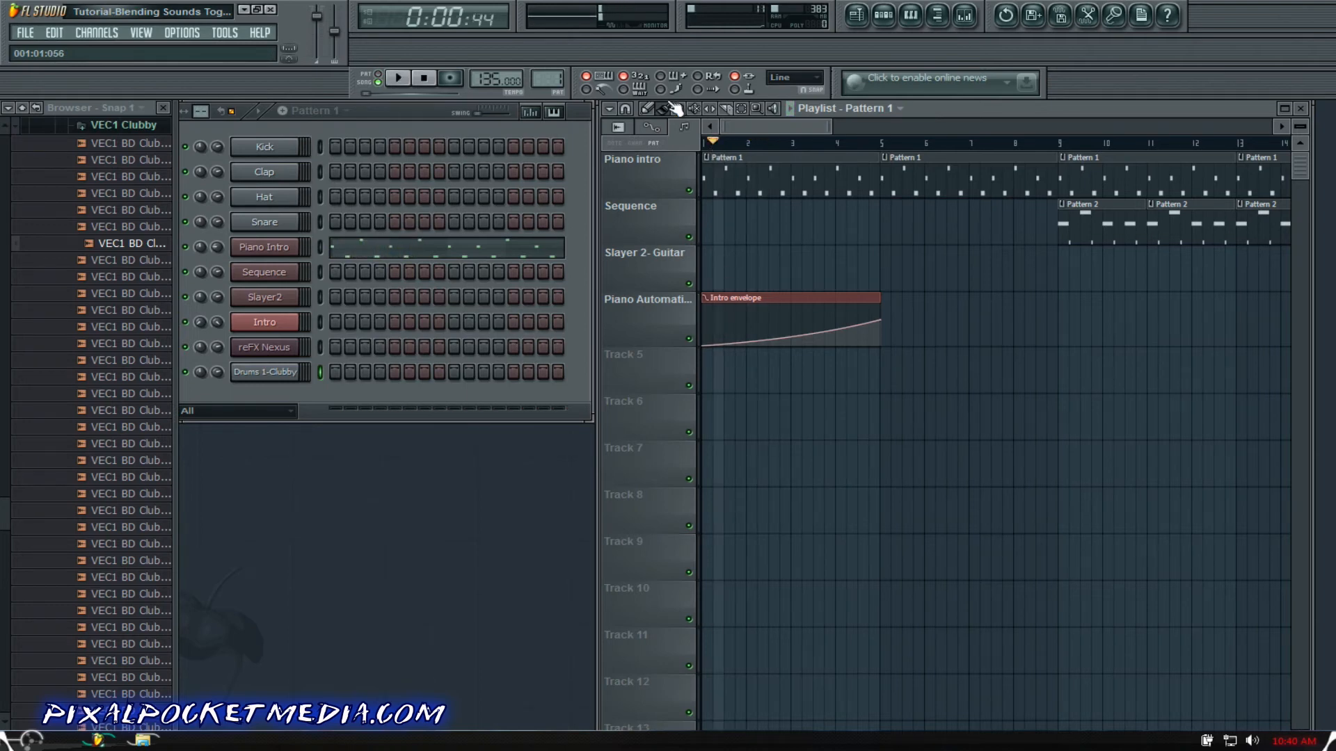
Step: Return to Pattern 5, play the song briefly, and set playback to pattern mode
left_click_drag(556, 80, 564, 48)
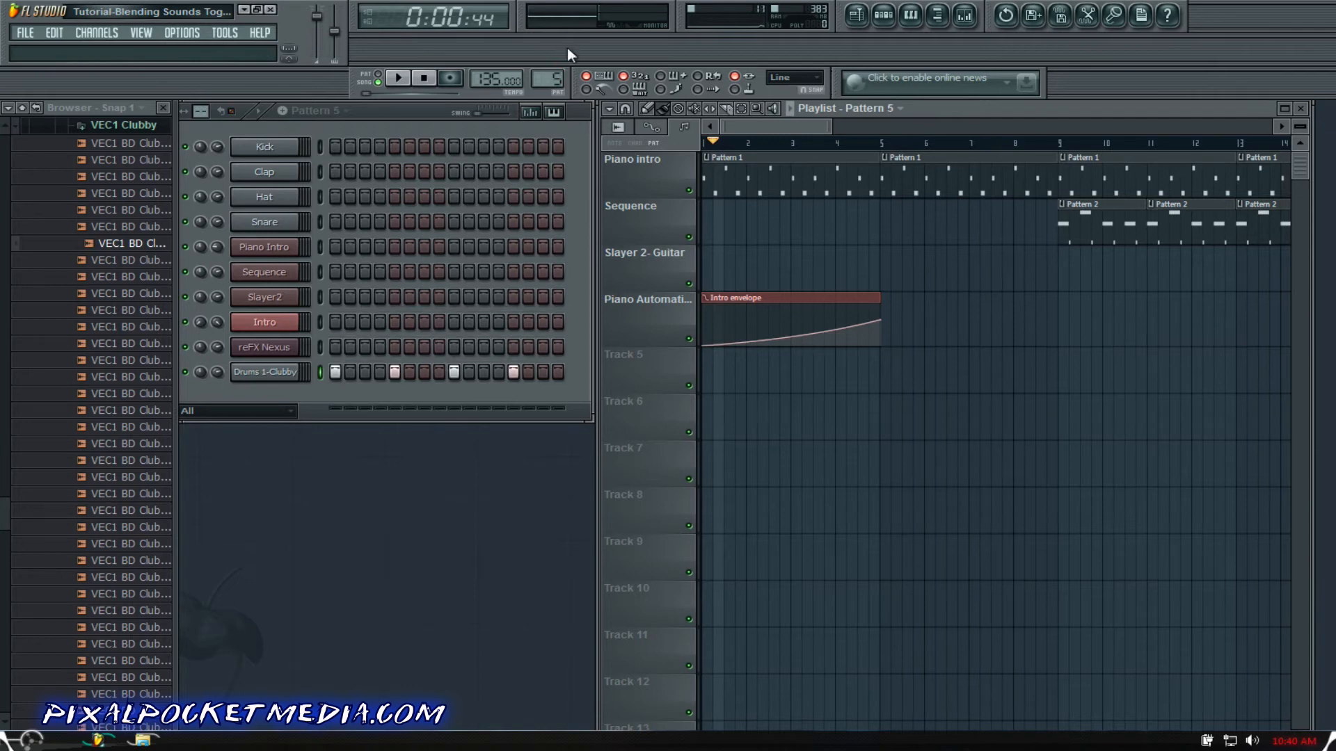
key("space")
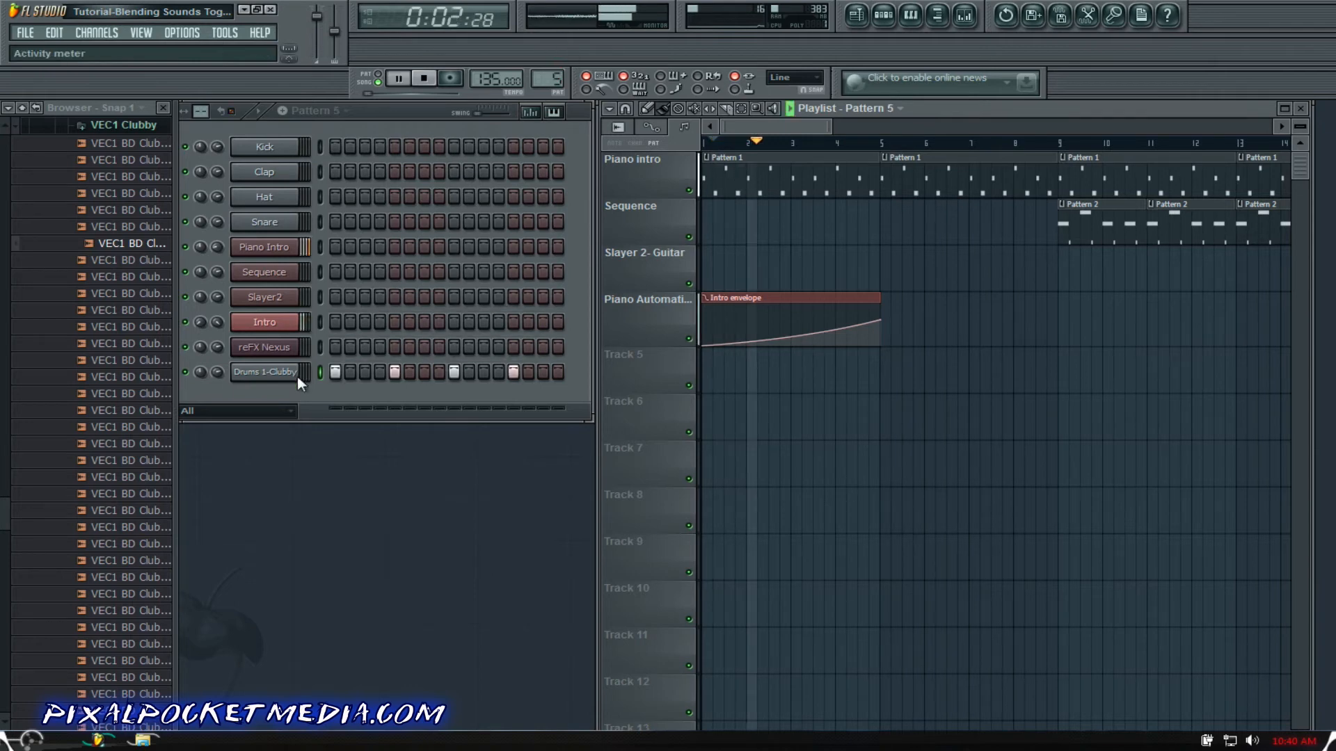
key("space")
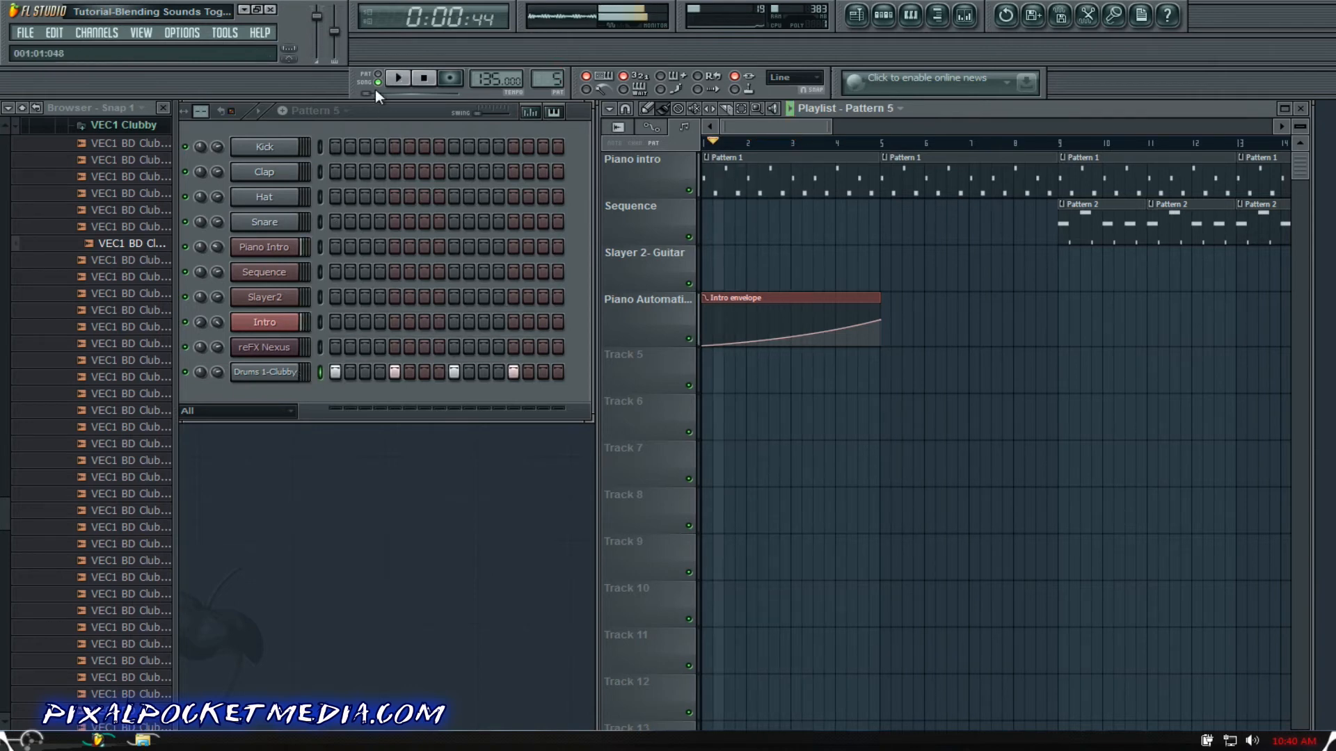
left_click(376, 75)
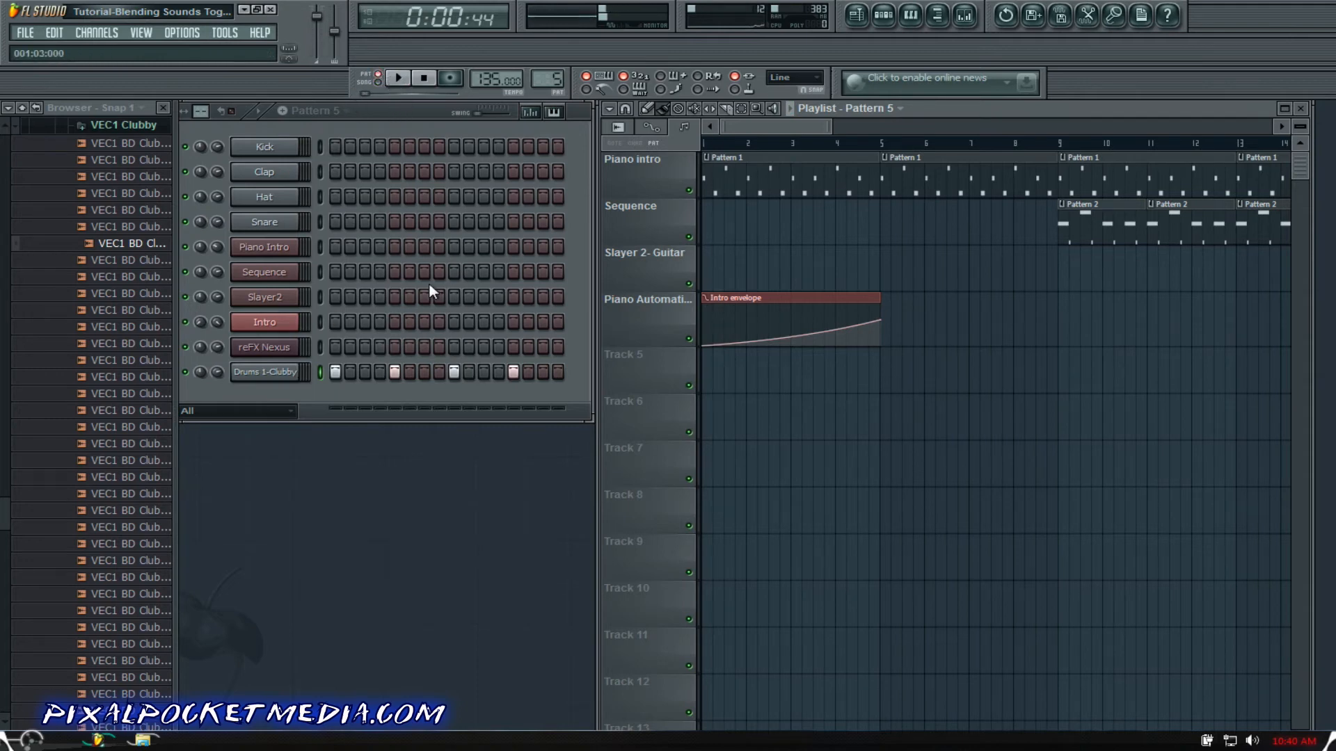
Step: Play Pattern 5 briefly, stop playback, and open the VEC1 Claps sample folder
key("space")
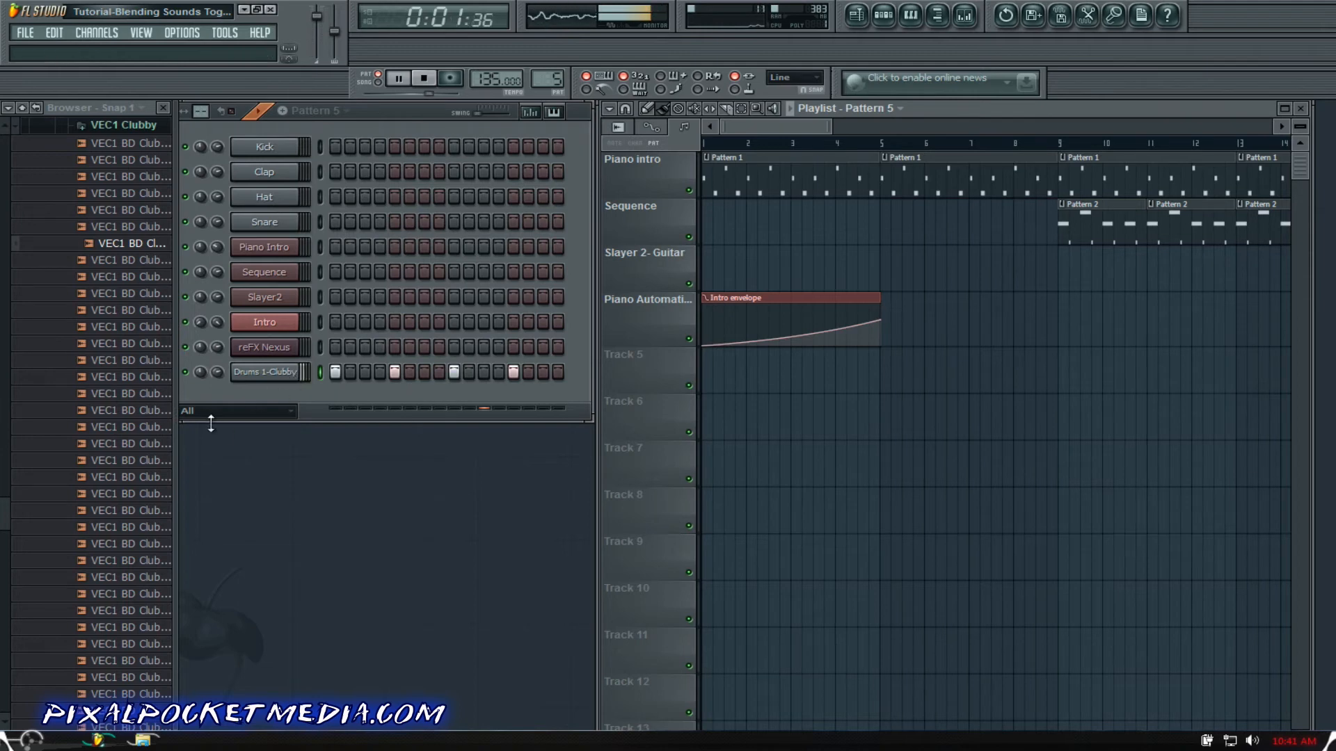
key("space")
scroll(5, 508, "down", 2)
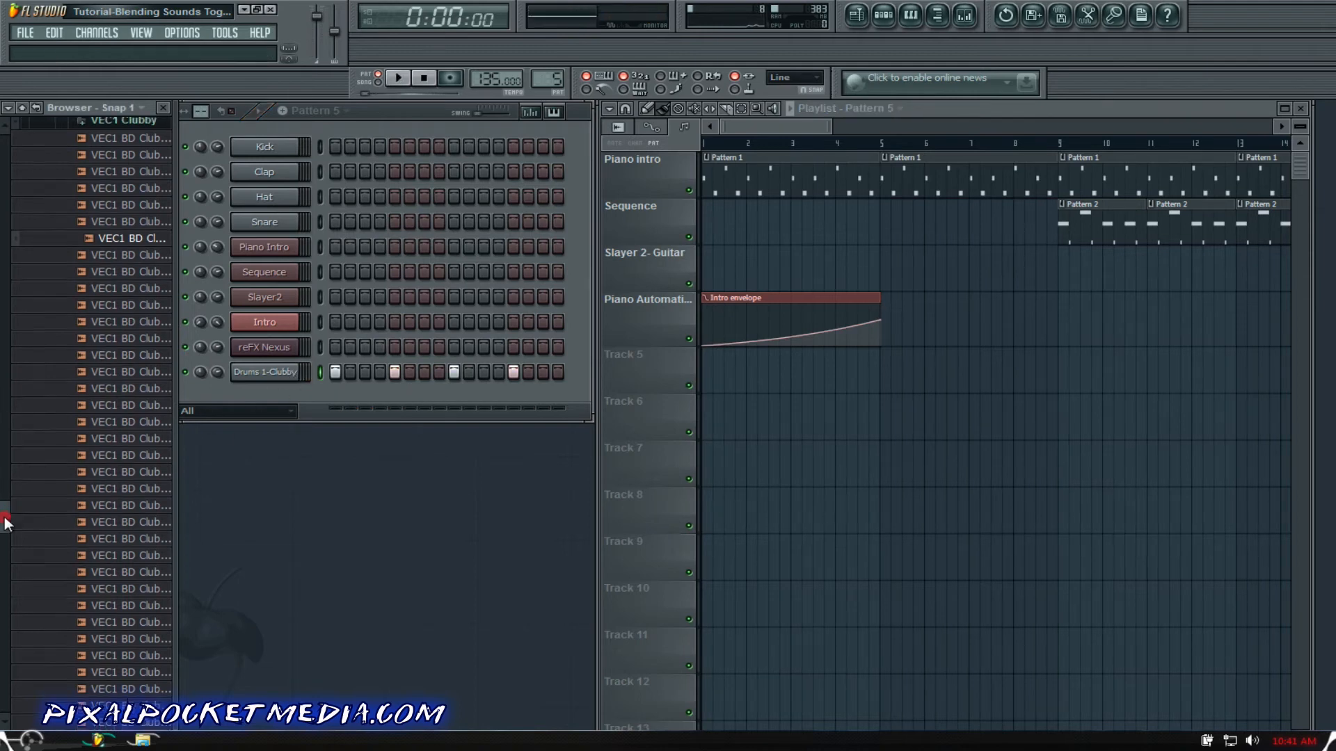
scroll(5, 591, "down", 5)
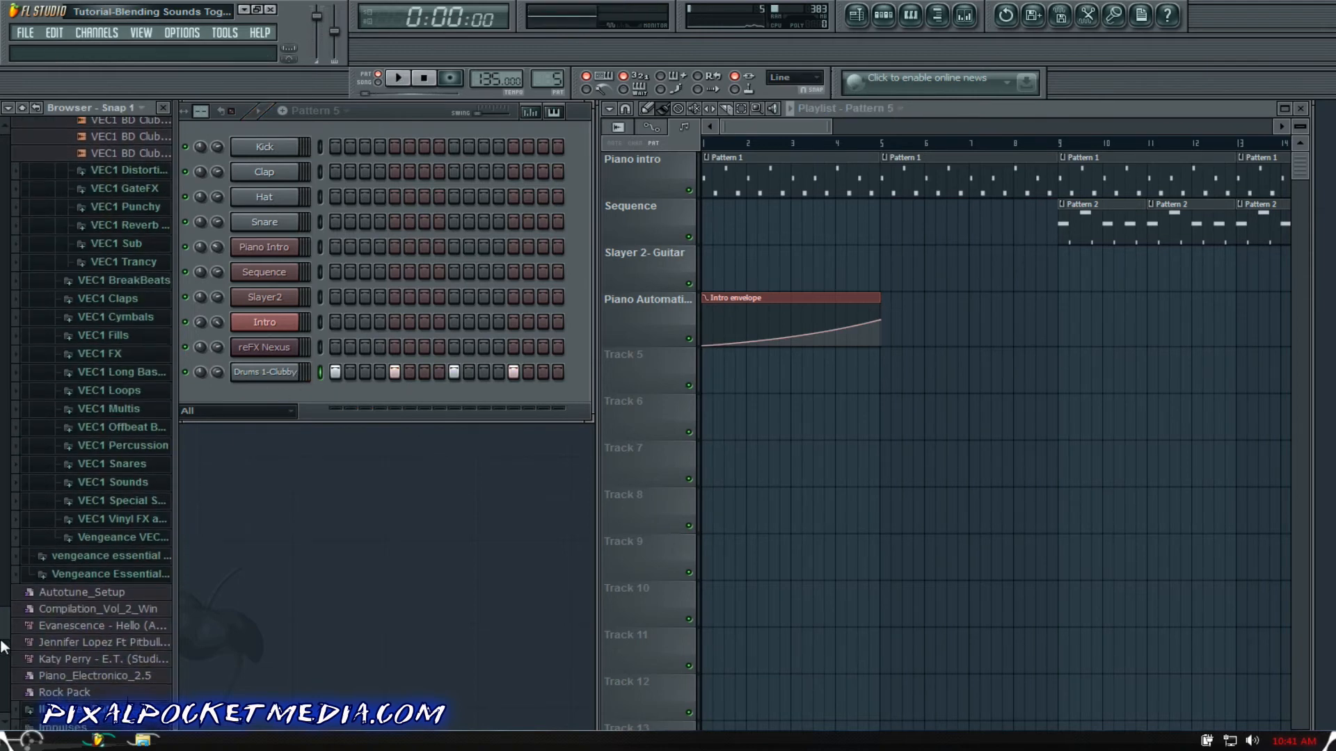
left_click(106, 299)
Step: Audition clap samples in the VEC1 Claps folder between VEC1 Clap 010 and VEC1 Clap 073
left_click(108, 295)
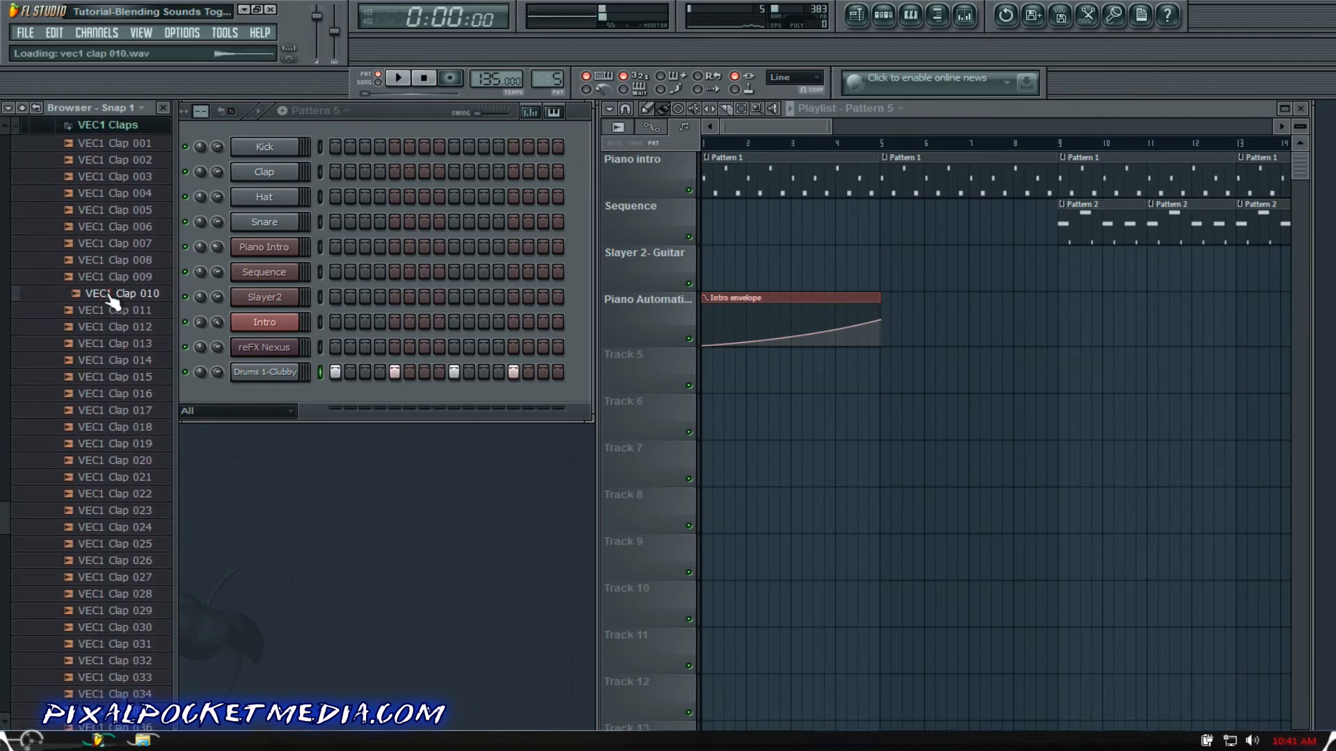
left_click(112, 332)
scroll(115, 334, "down", 7)
left_click(115, 331)
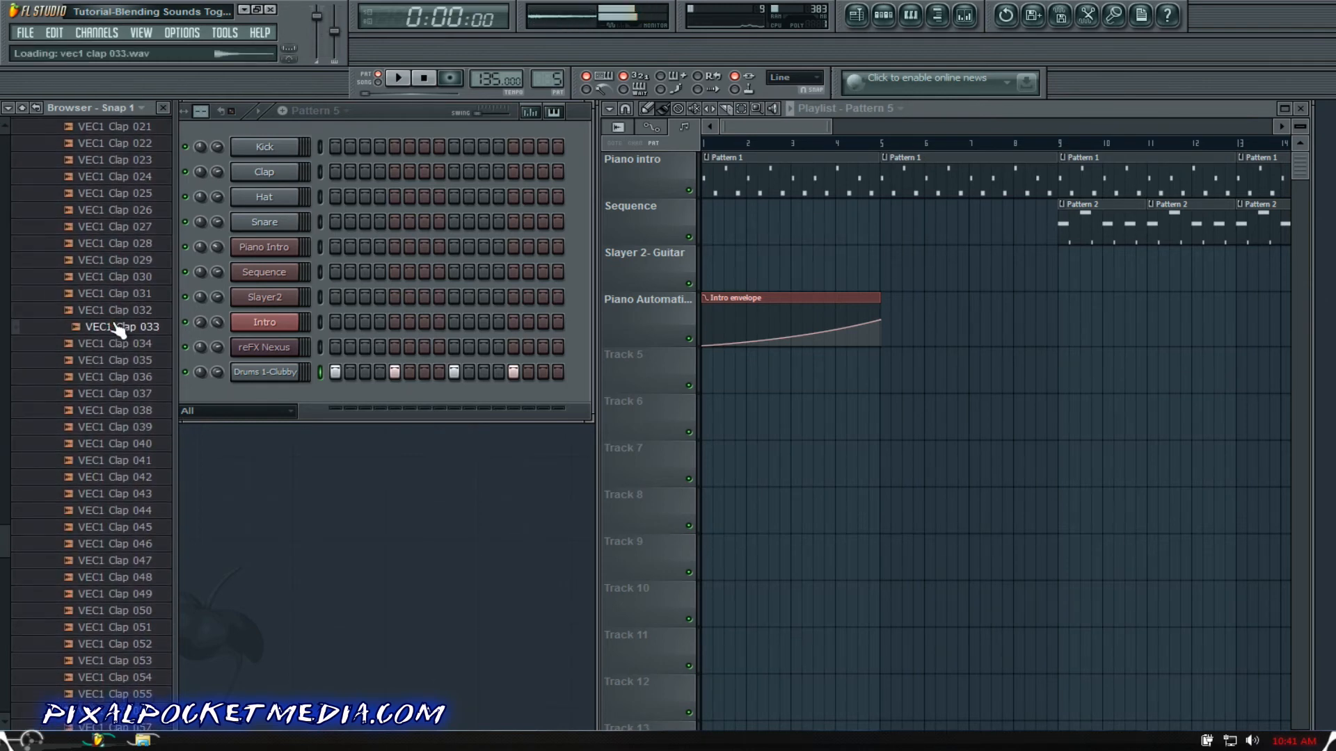
scroll(118, 334, "down", 6)
left_click(129, 380)
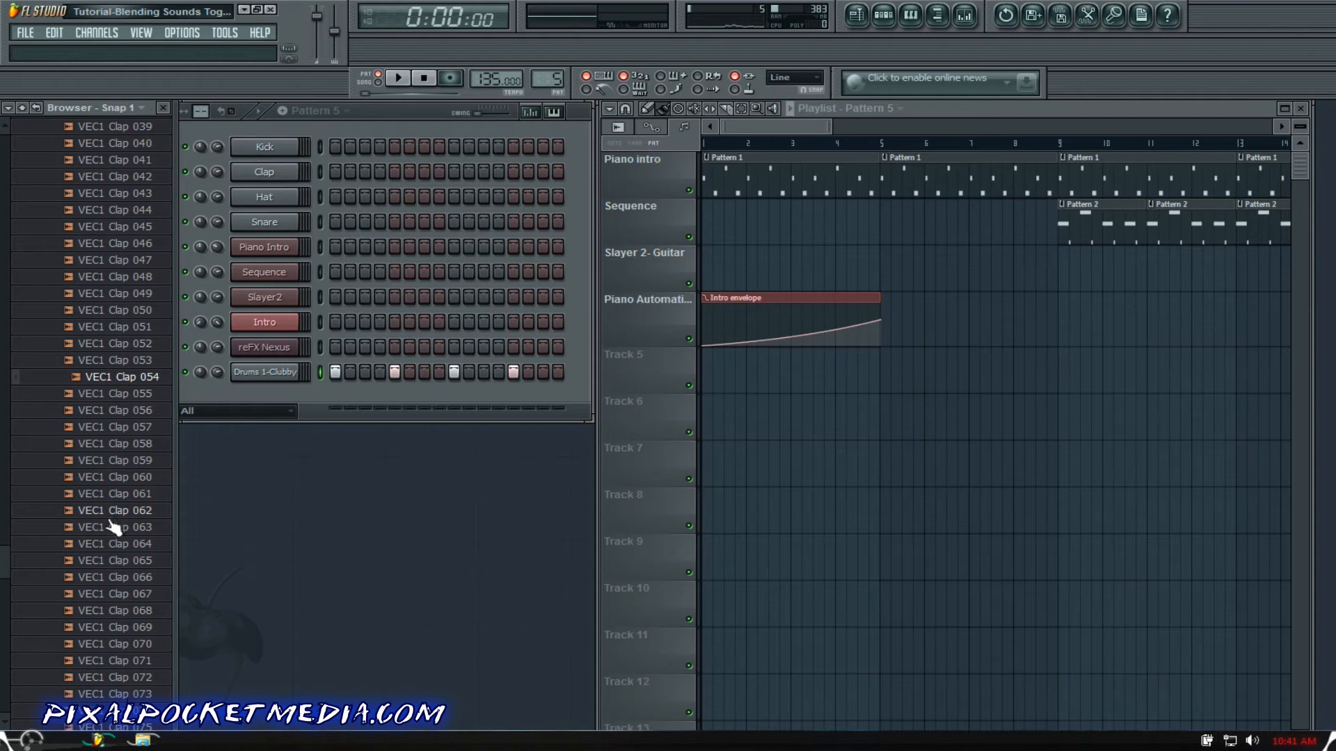
left_click(115, 527)
left_click(118, 545)
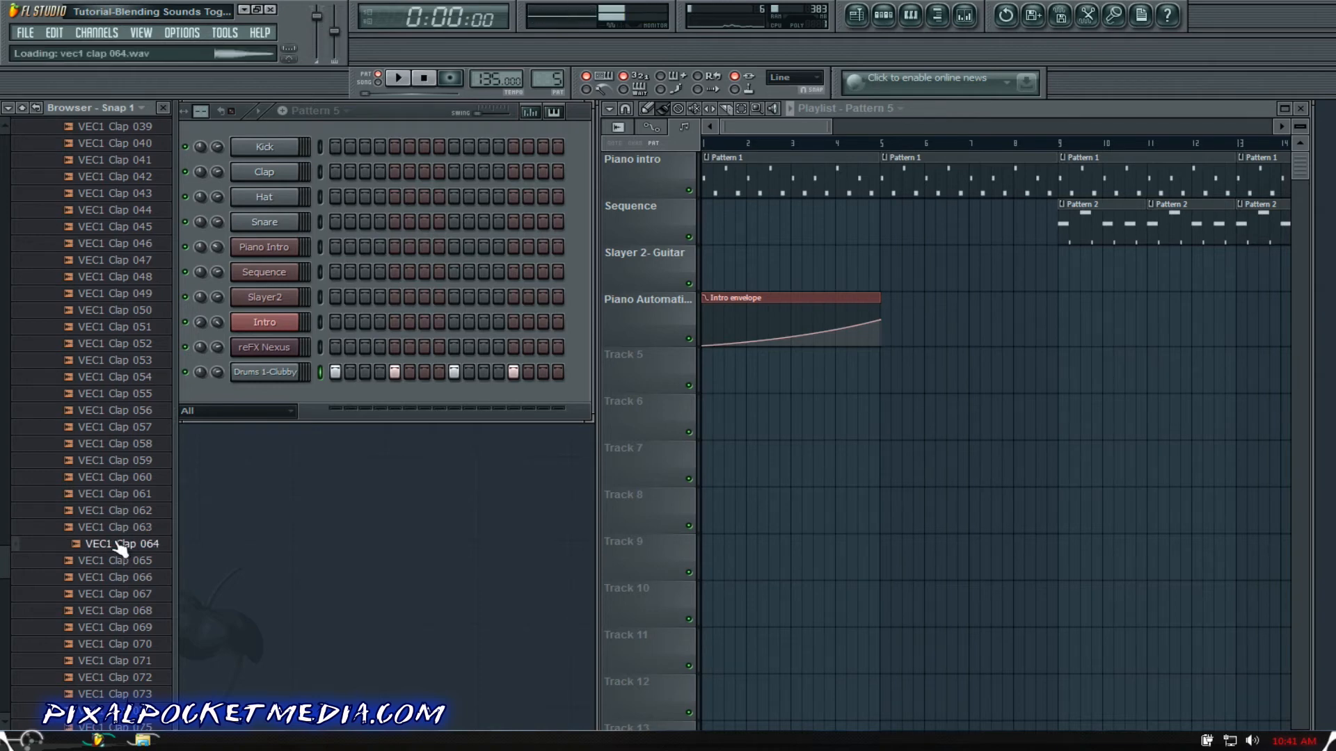
left_click(126, 577)
left_click(132, 595)
left_click(132, 628)
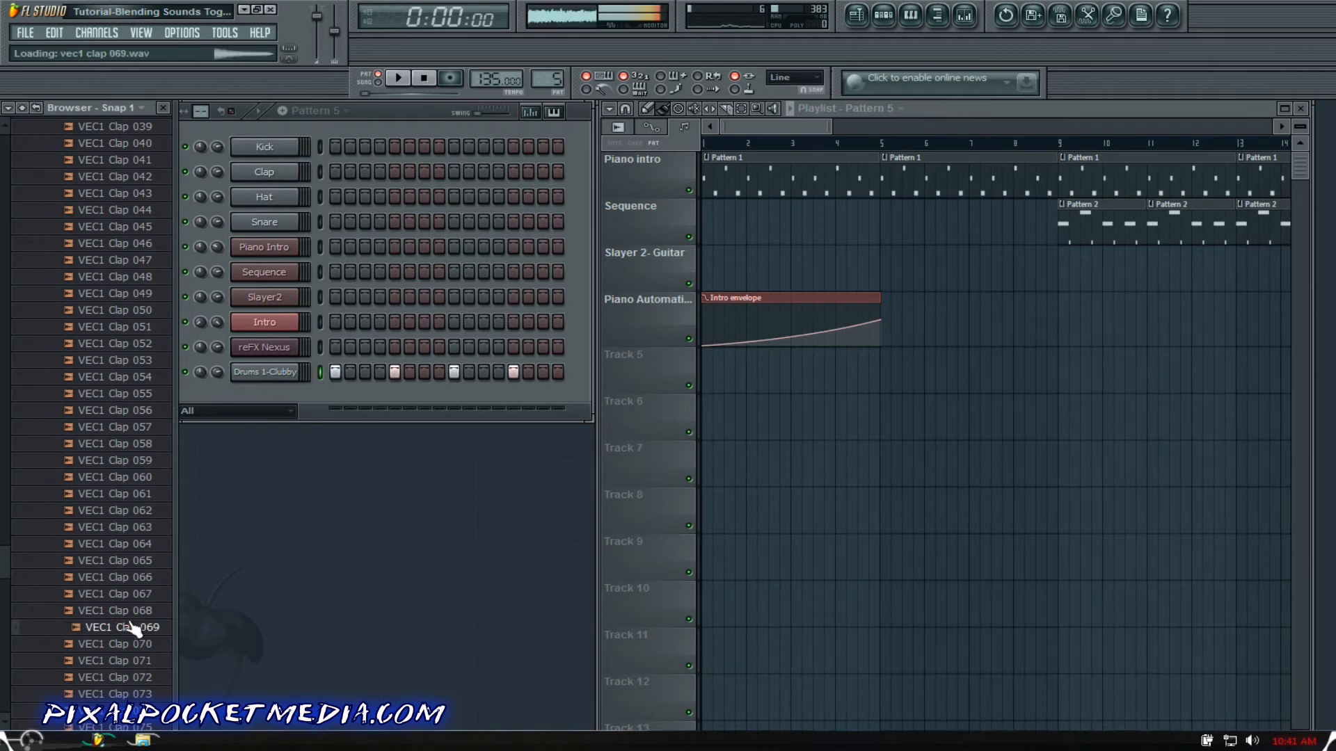
left_click(133, 644)
left_click(129, 661)
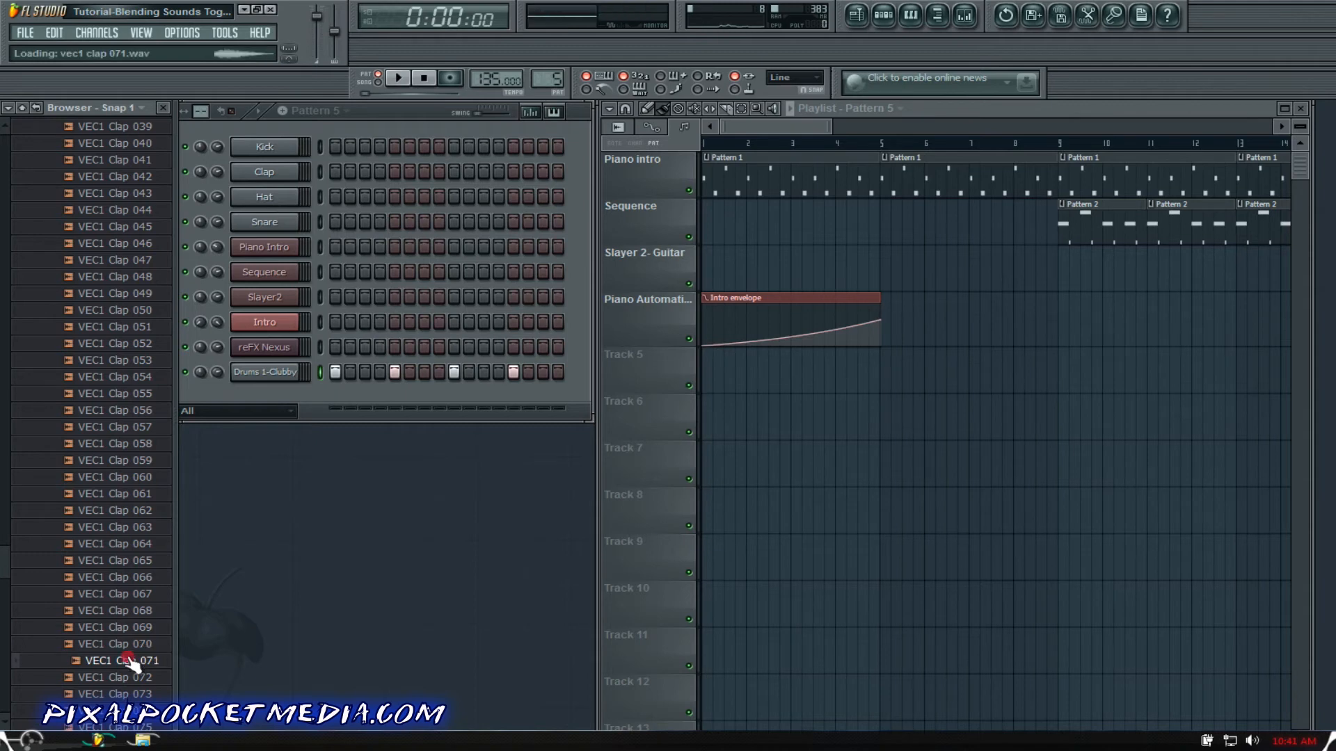
left_click(132, 677)
left_click(127, 673)
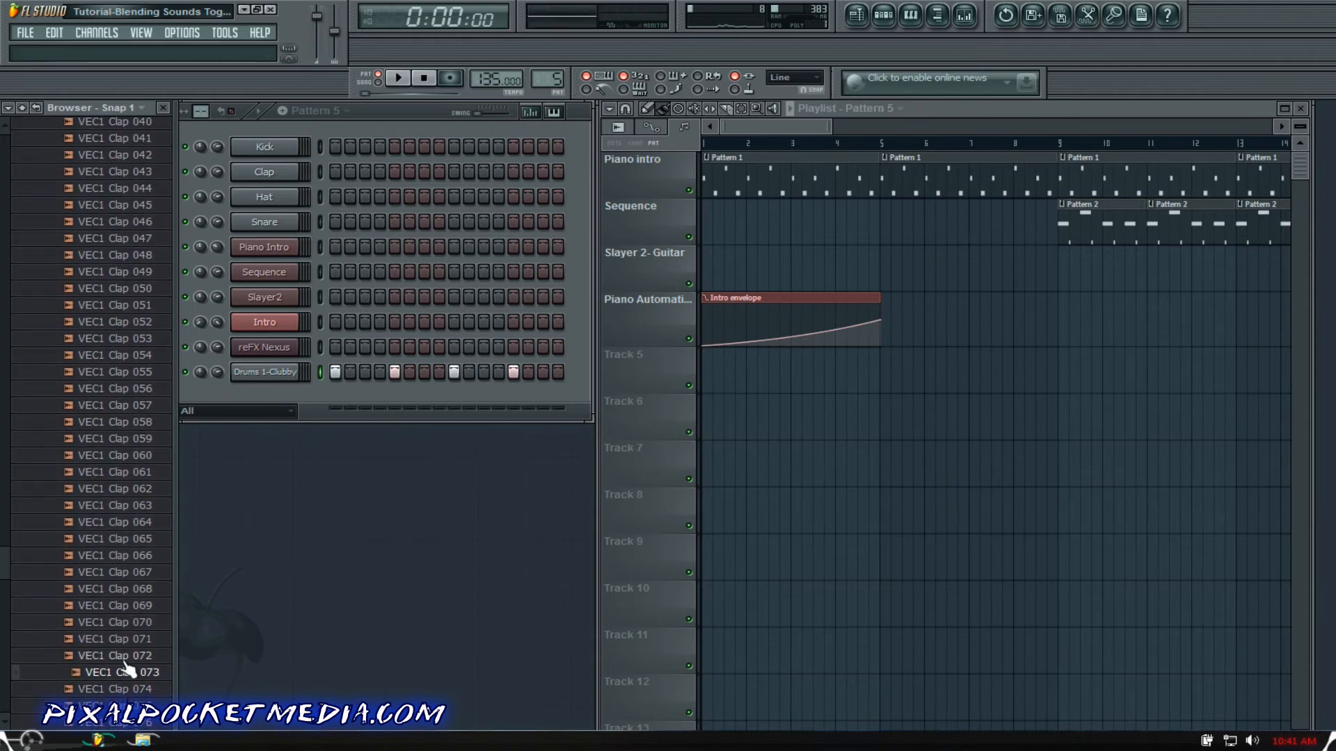
Step: Audition further claps up to VEC1 Clap 119 and add VEC1 Clap 119 as a new channel below Drums 1-Clubby
scroll(125, 662, "down", 4)
left_click(126, 661)
left_click(127, 675)
scroll(127, 674, "down", 3)
left_click(128, 673)
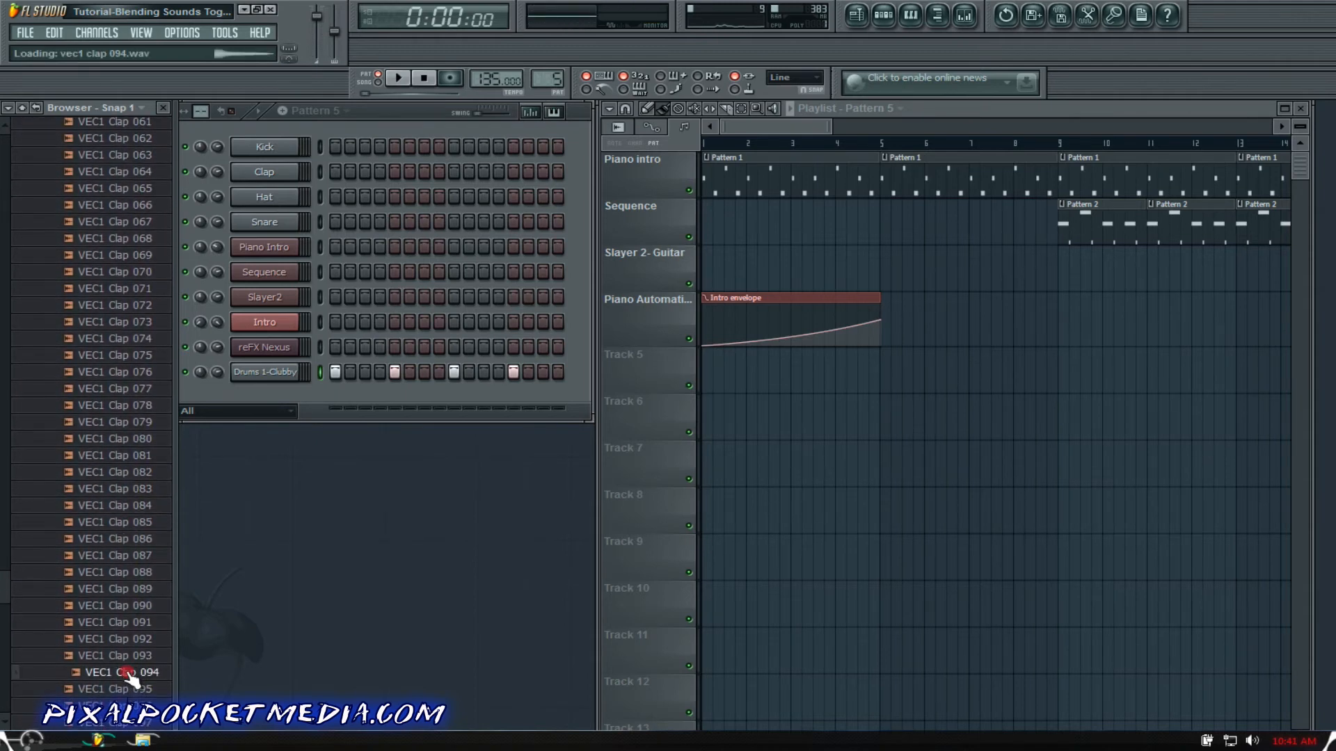
scroll(128, 668, "down", 6)
left_click(128, 657)
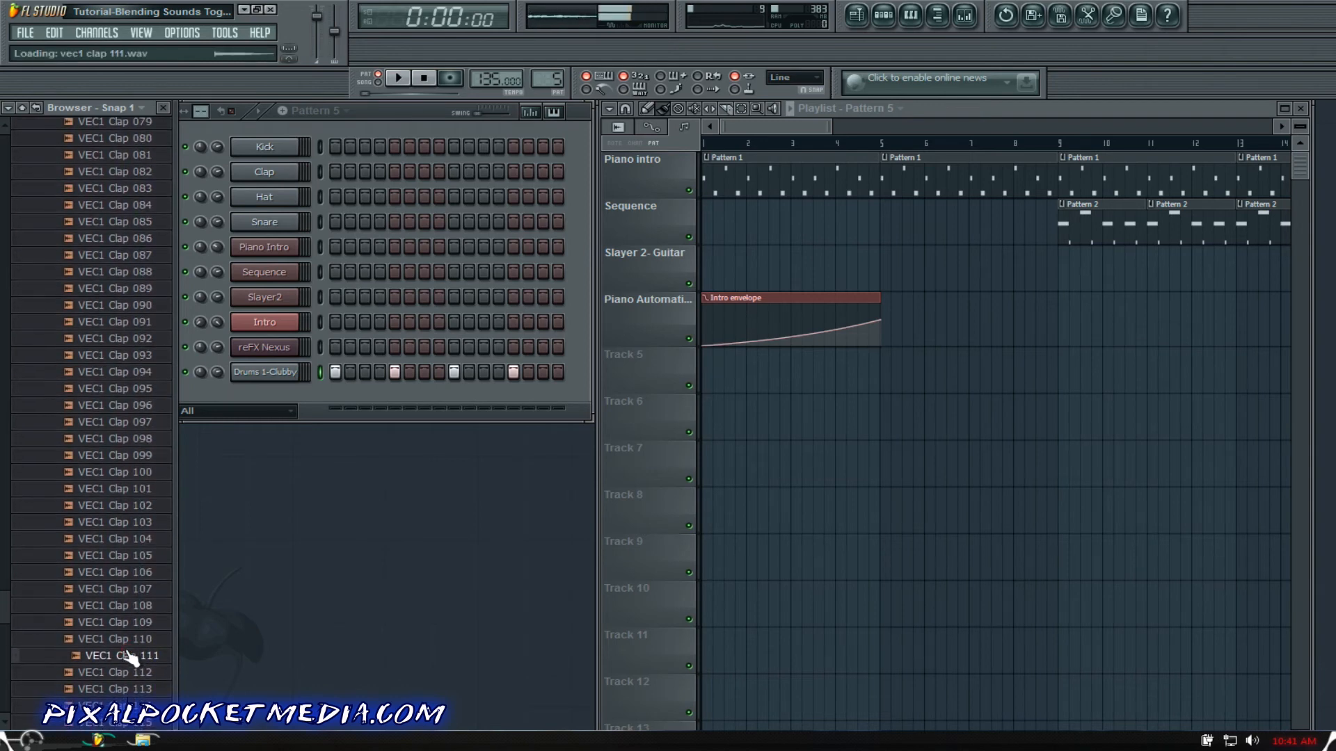
scroll(130, 659, "down", 9)
left_click(135, 340)
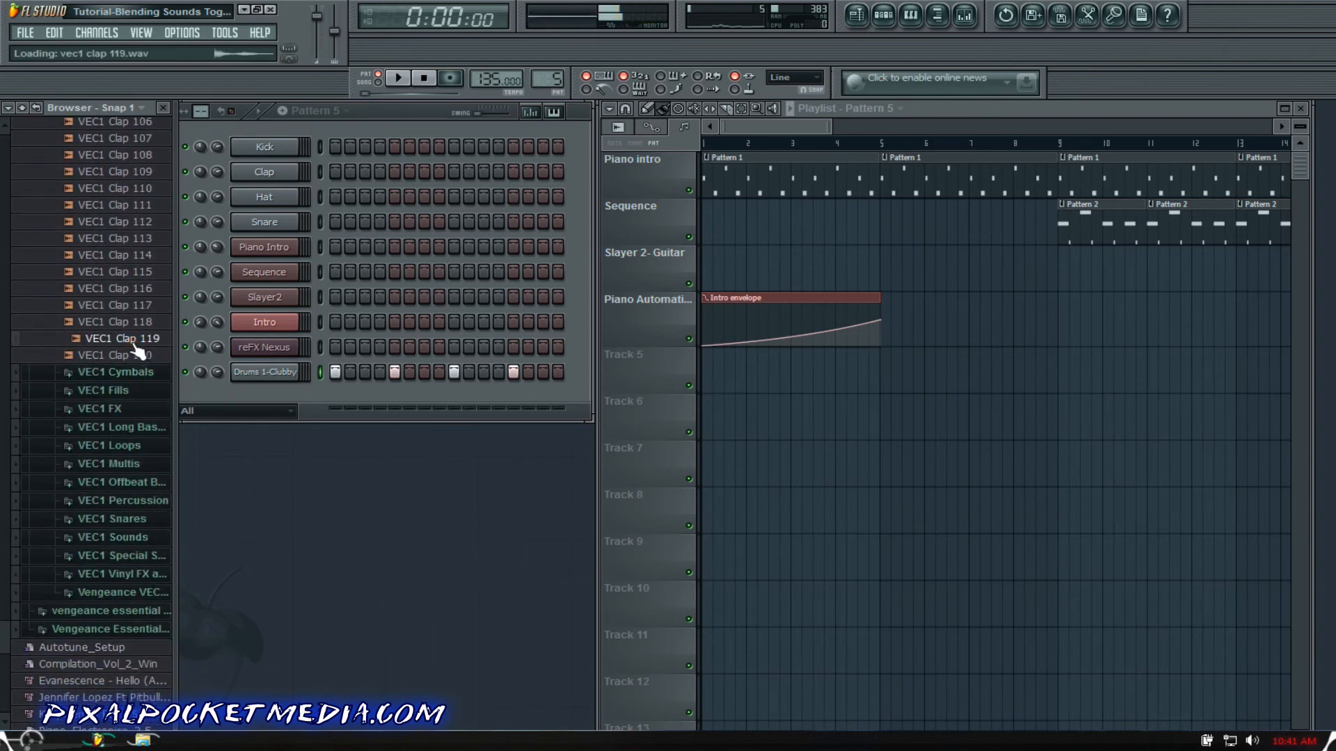
left_click_drag(136, 341, 270, 398)
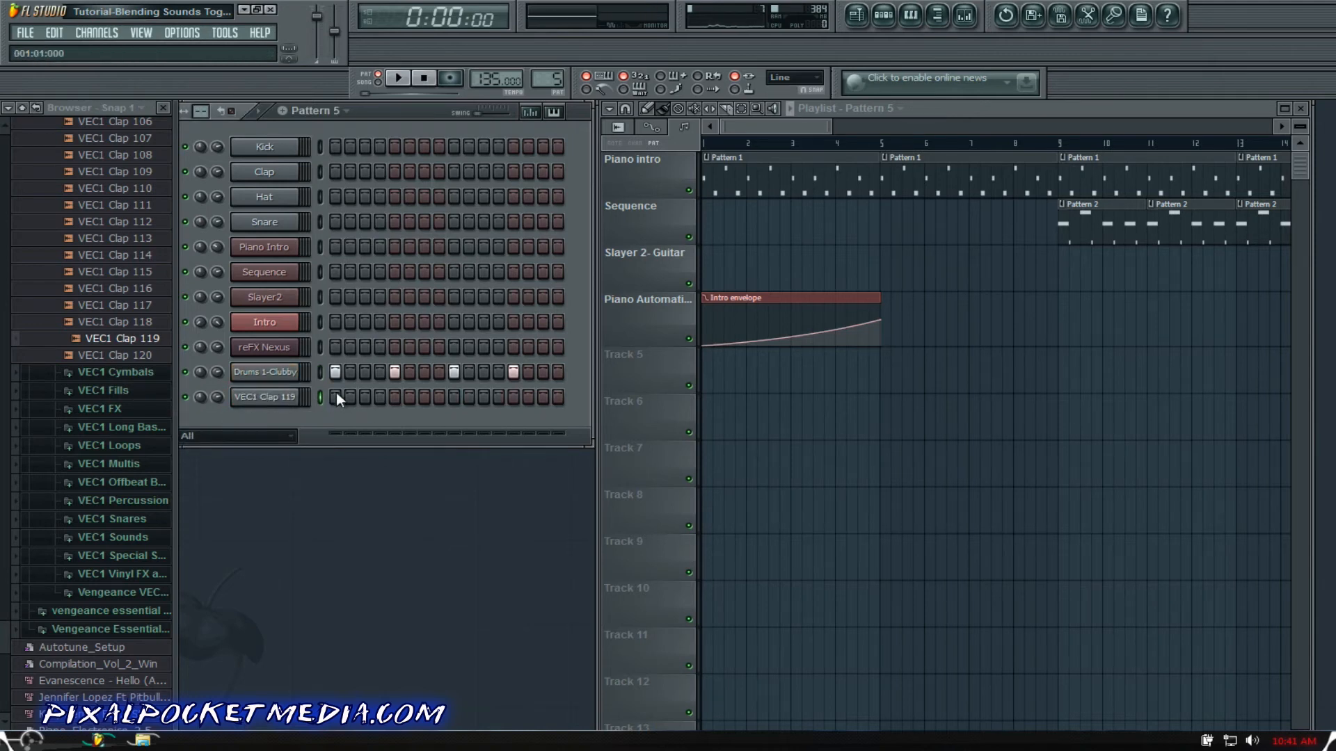
Step: While Pattern 5 plays, place VEC1 Clap 119 hits on steps 5 and 13, trying step 9 and removing it again
key("space")
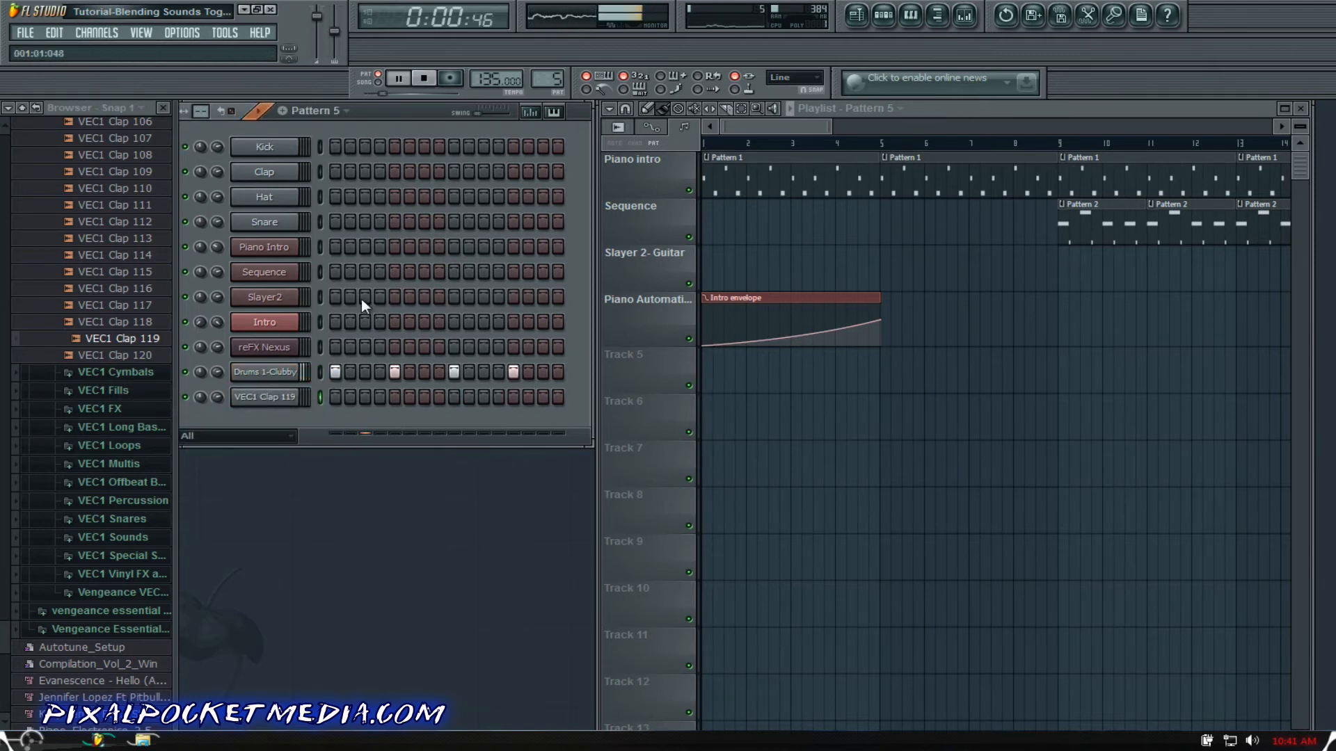
left_click(393, 398)
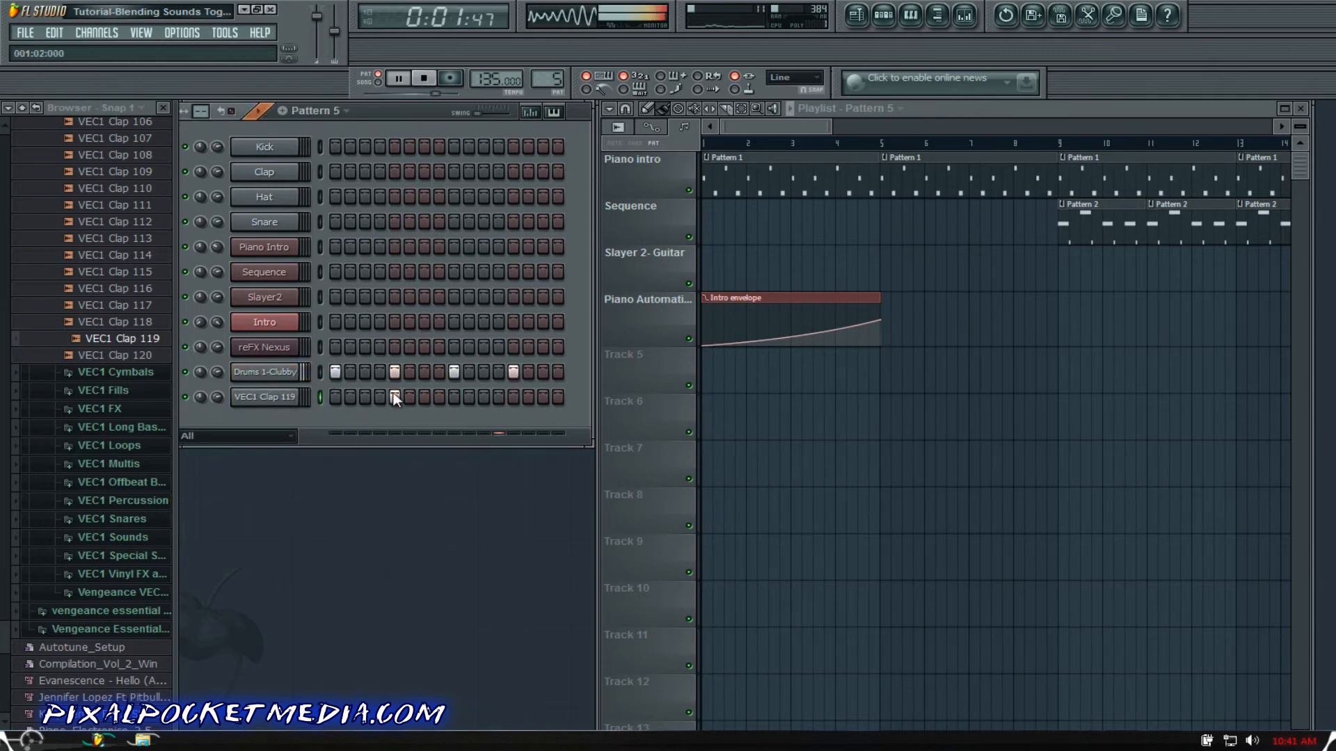
left_click(514, 397)
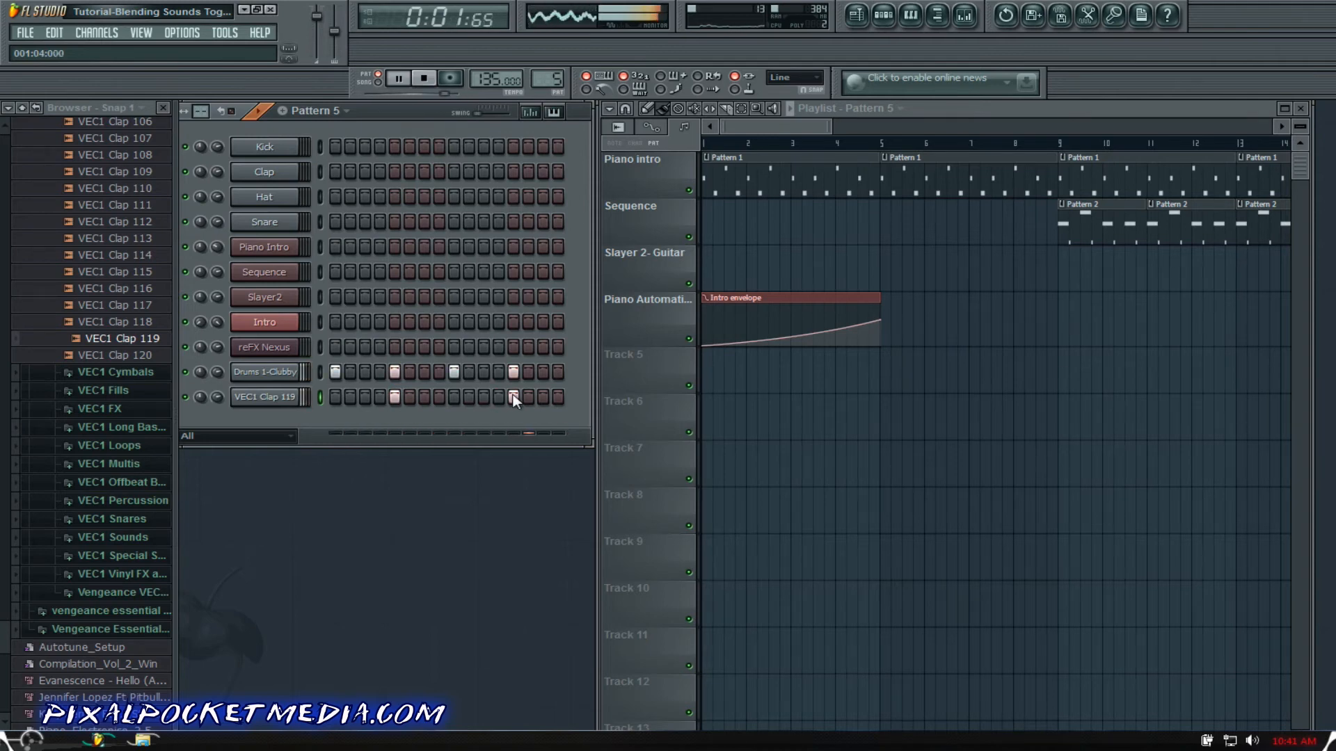
left_click(454, 397)
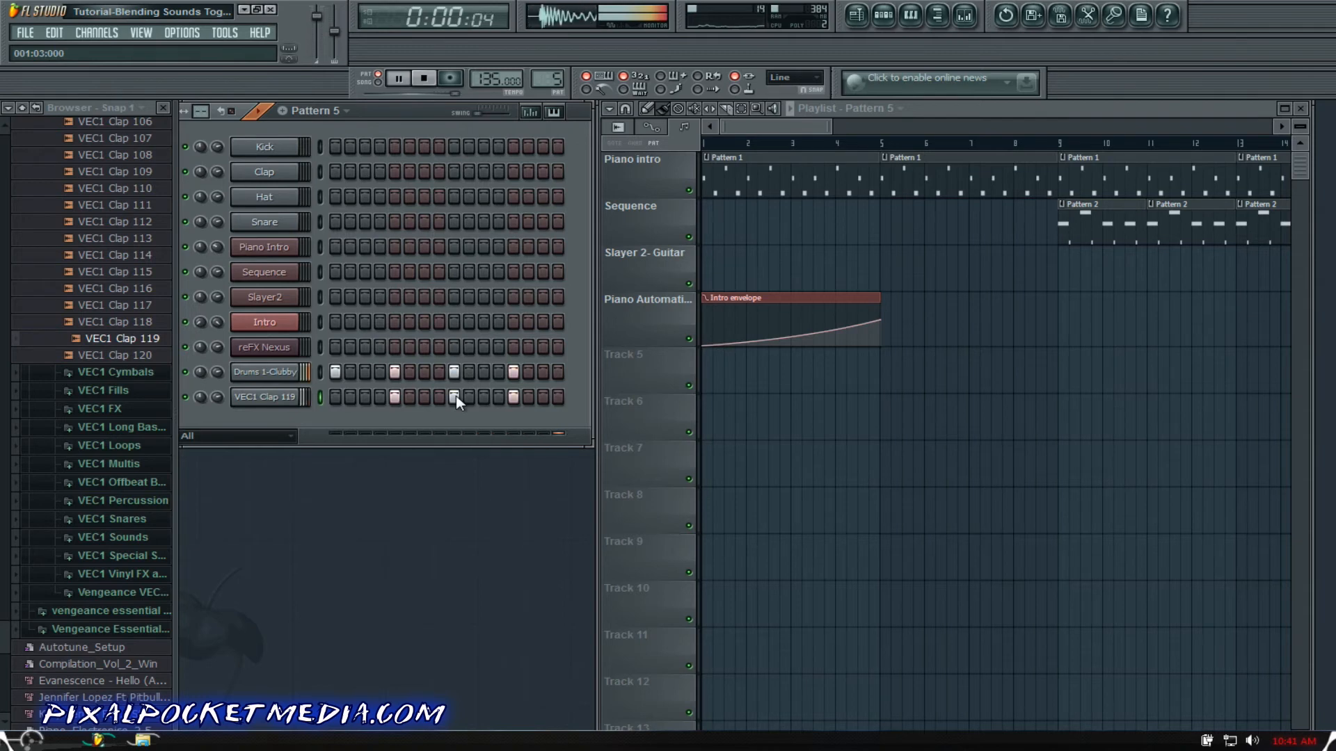
left_click(454, 398)
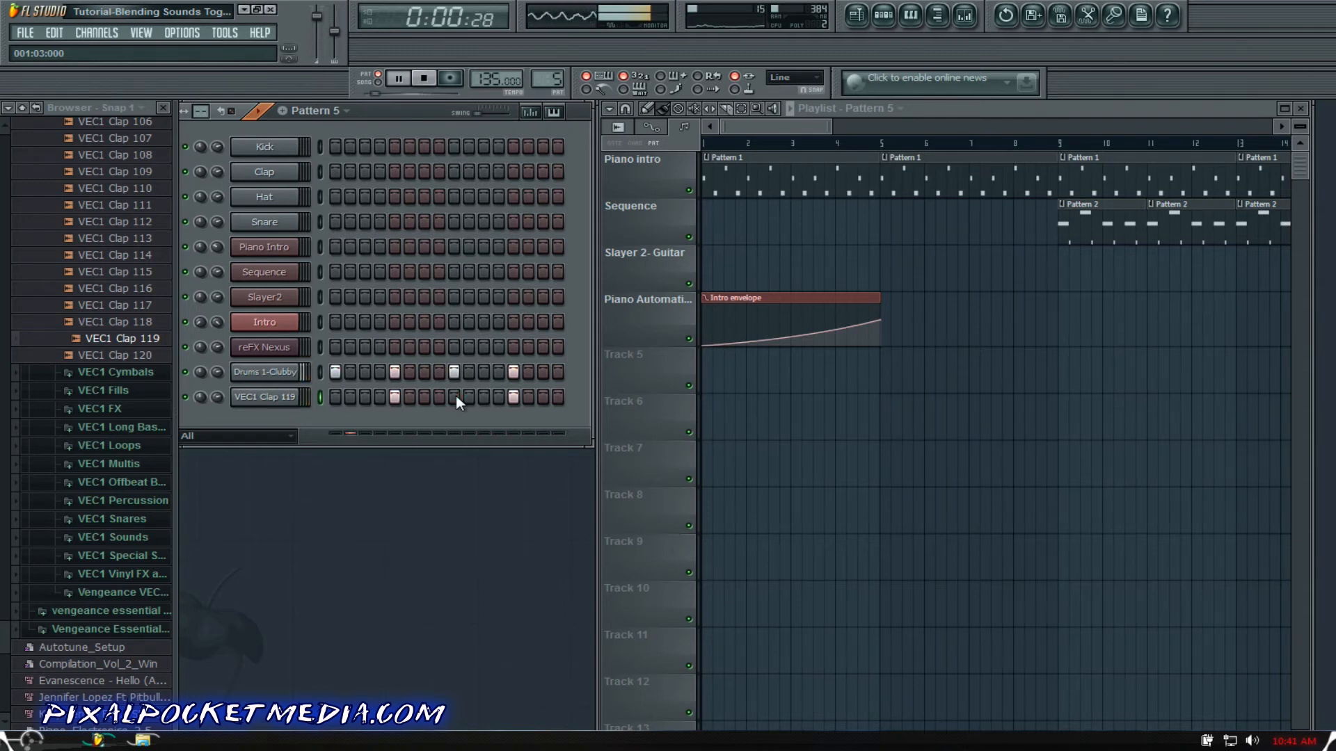
key("space")
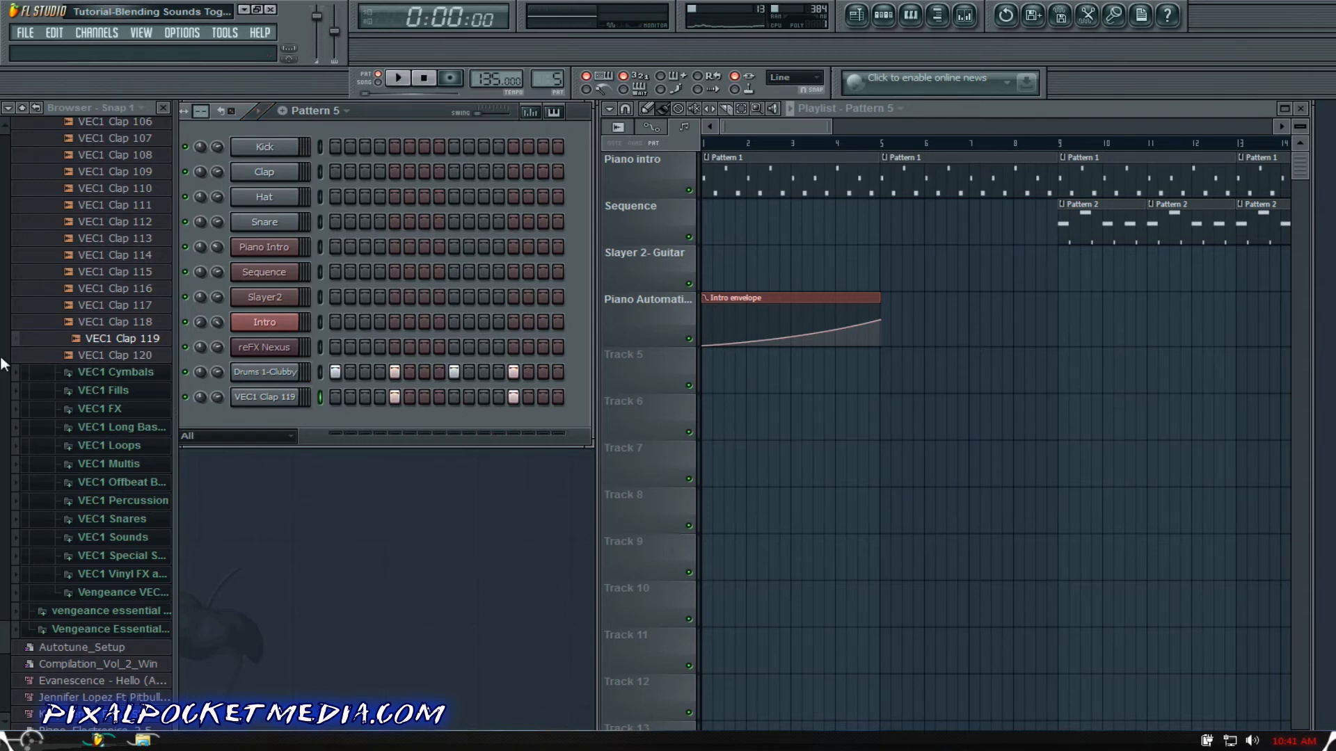
Step: Add VEC1 Snare 023 from the VEC1 Snares folder as a new channel, with hits on steps 5 and 13
left_click(114, 520)
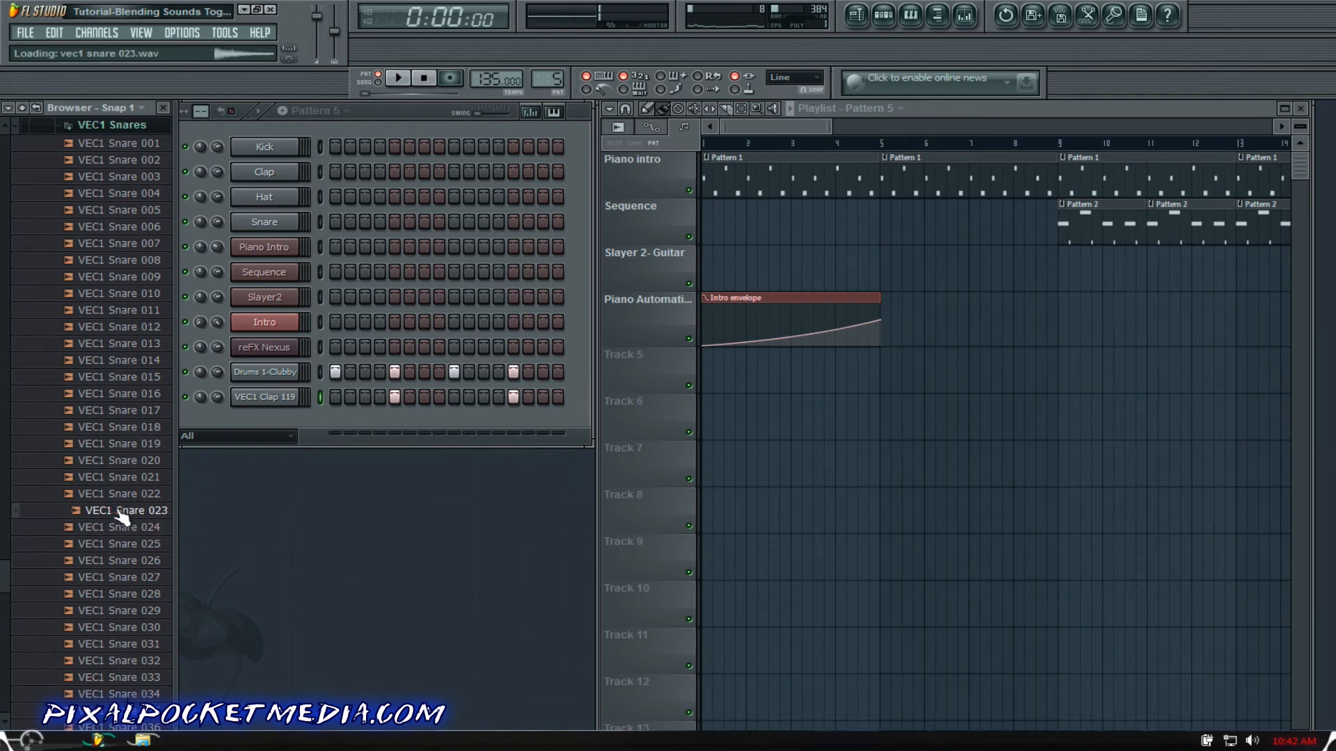
left_click_drag(111, 511, 269, 412)
left_click(392, 421)
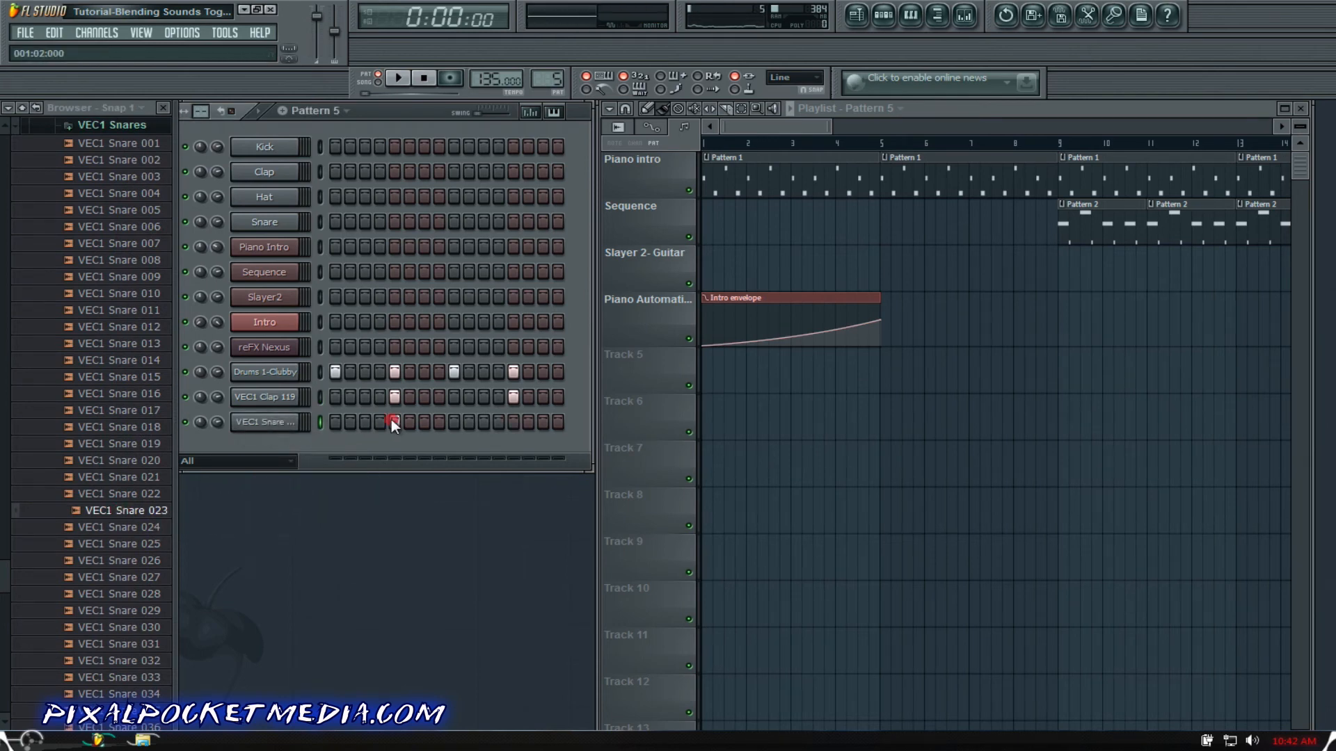
left_click(513, 423)
Step: While Pattern 5 plays, add snare hits on steps 1, 9, 15 and 16 of the VEC1 Snare channel, and stop playback
key("space")
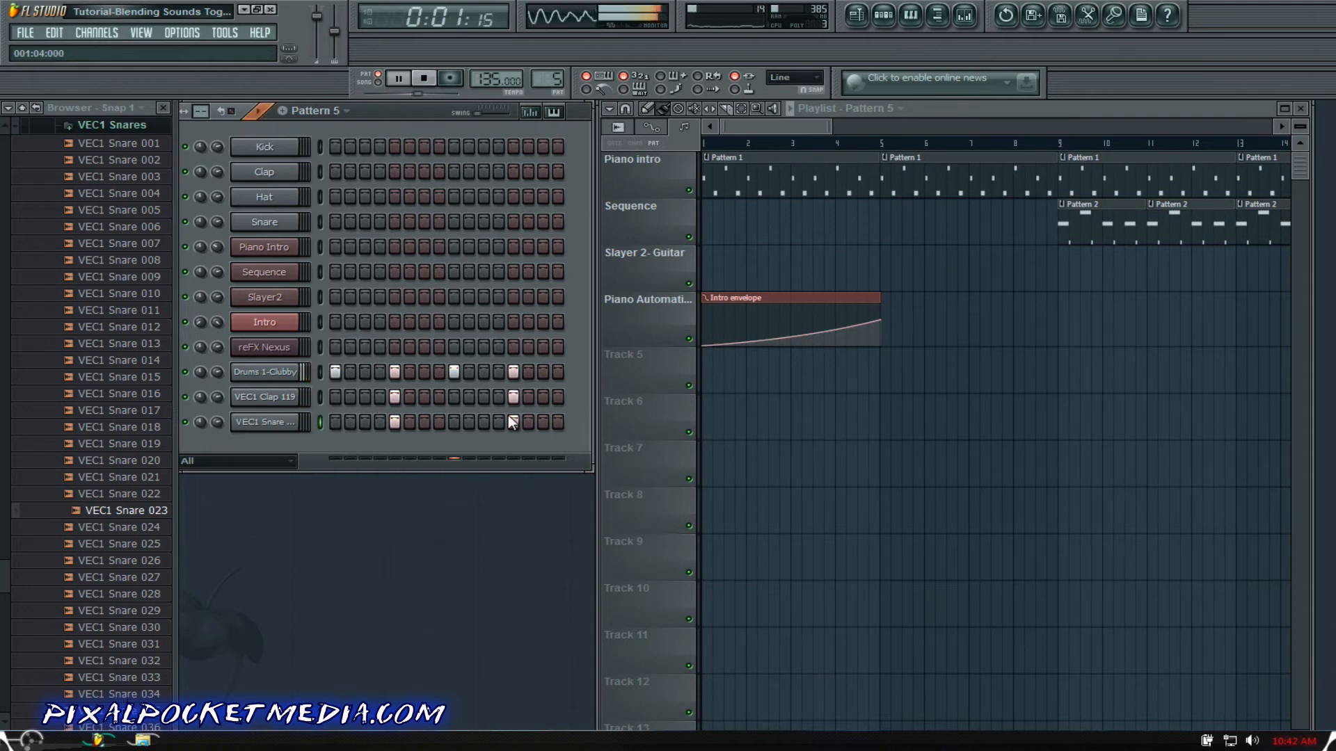
left_click(333, 422)
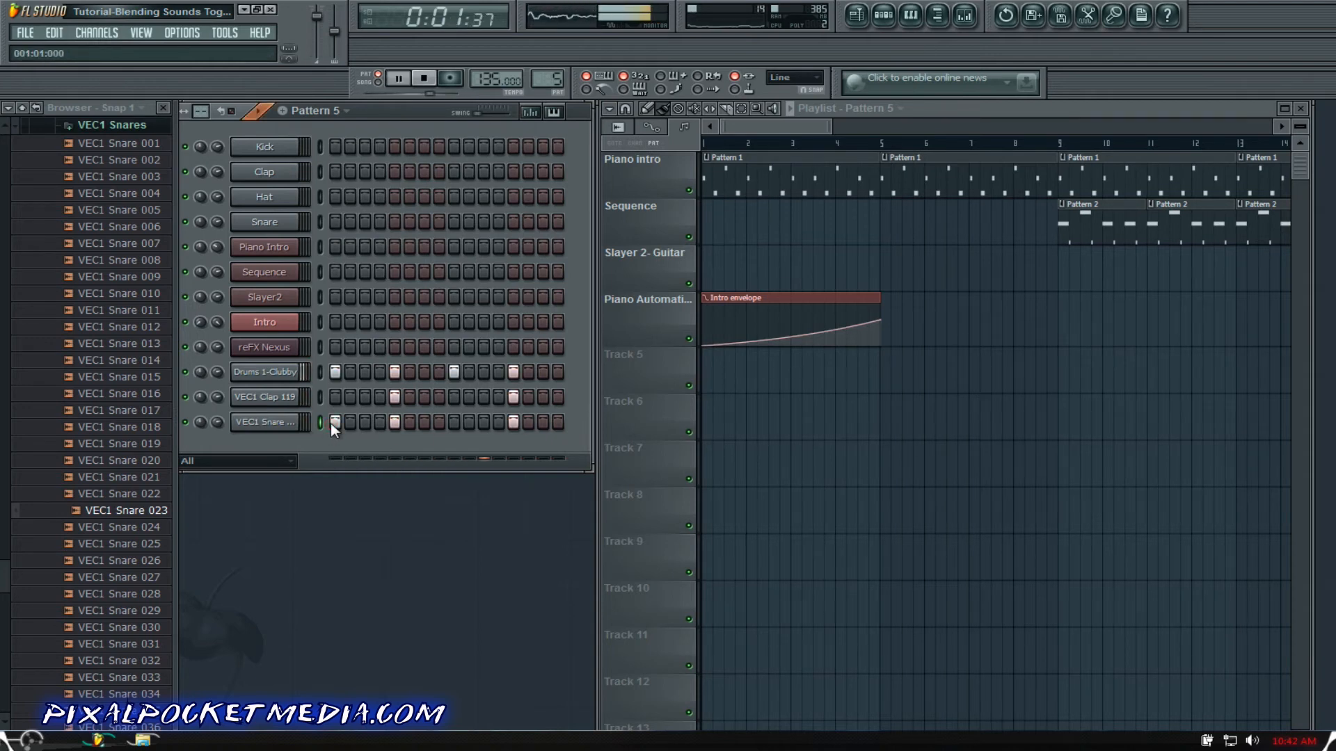
left_click(455, 422)
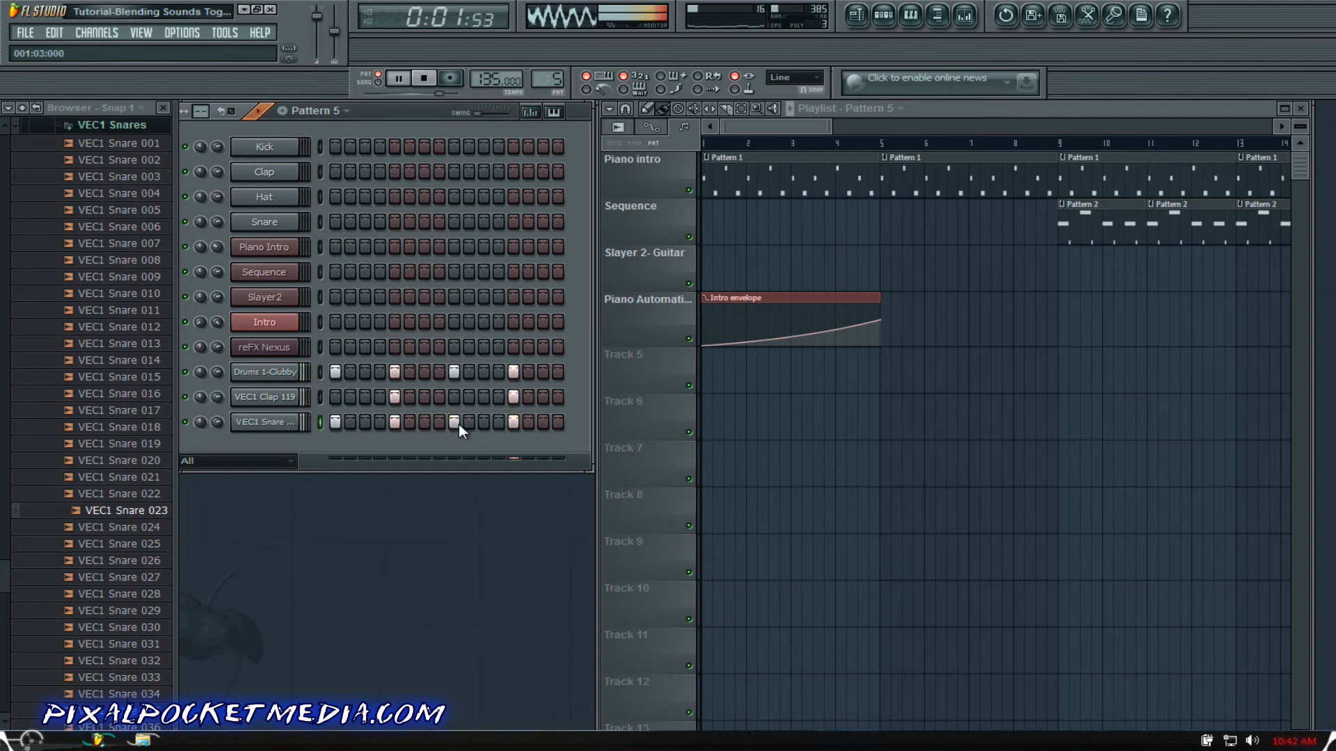
left_click(542, 423)
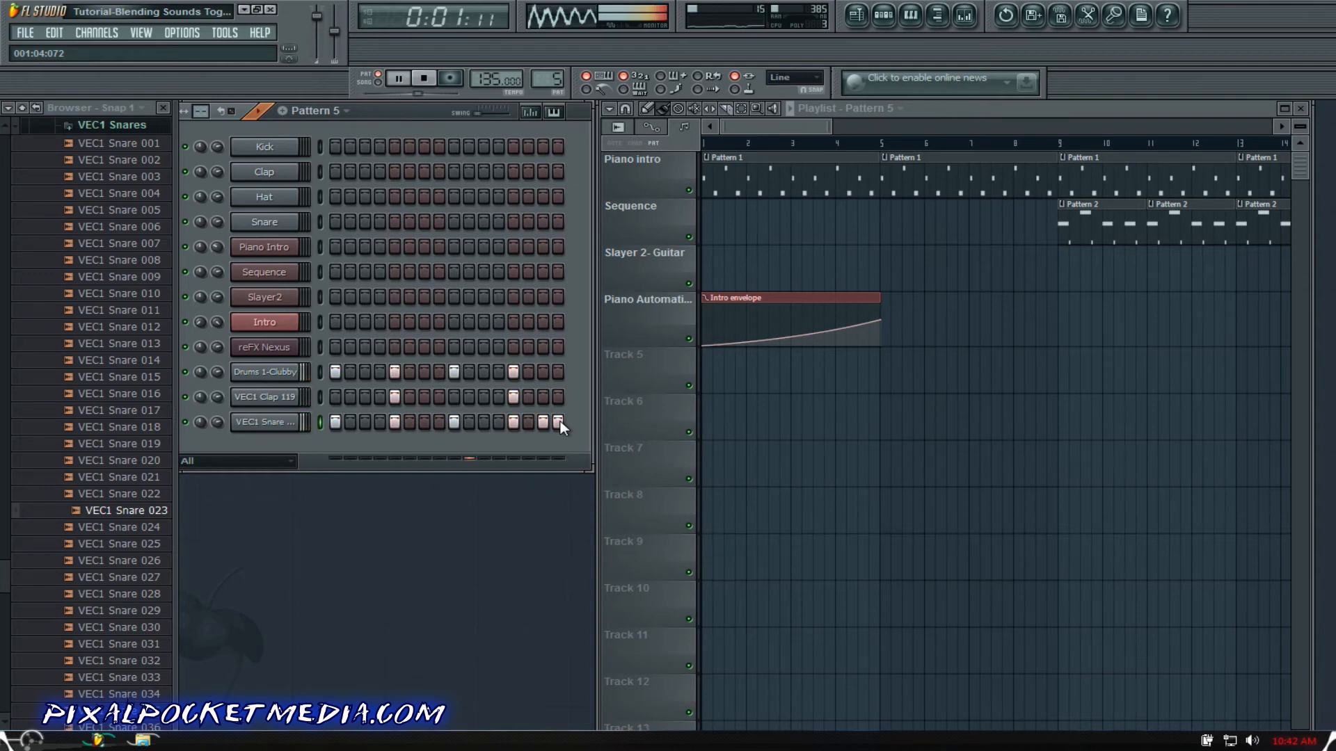
key("space")
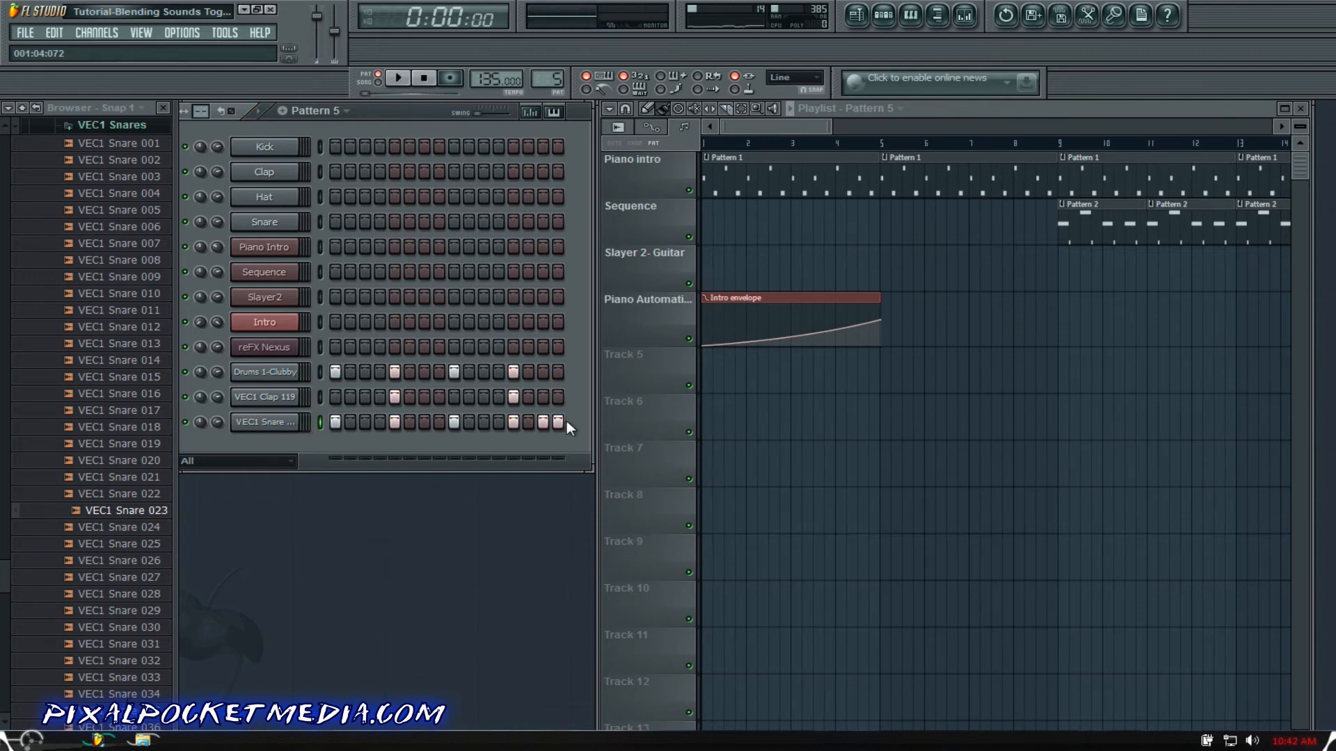
Step: Fill Track 6 with Pattern 5 clips over bars 1 to 10 and play the arrangement in song mode before stopping it
left_click_drag(717, 412, 1130, 412)
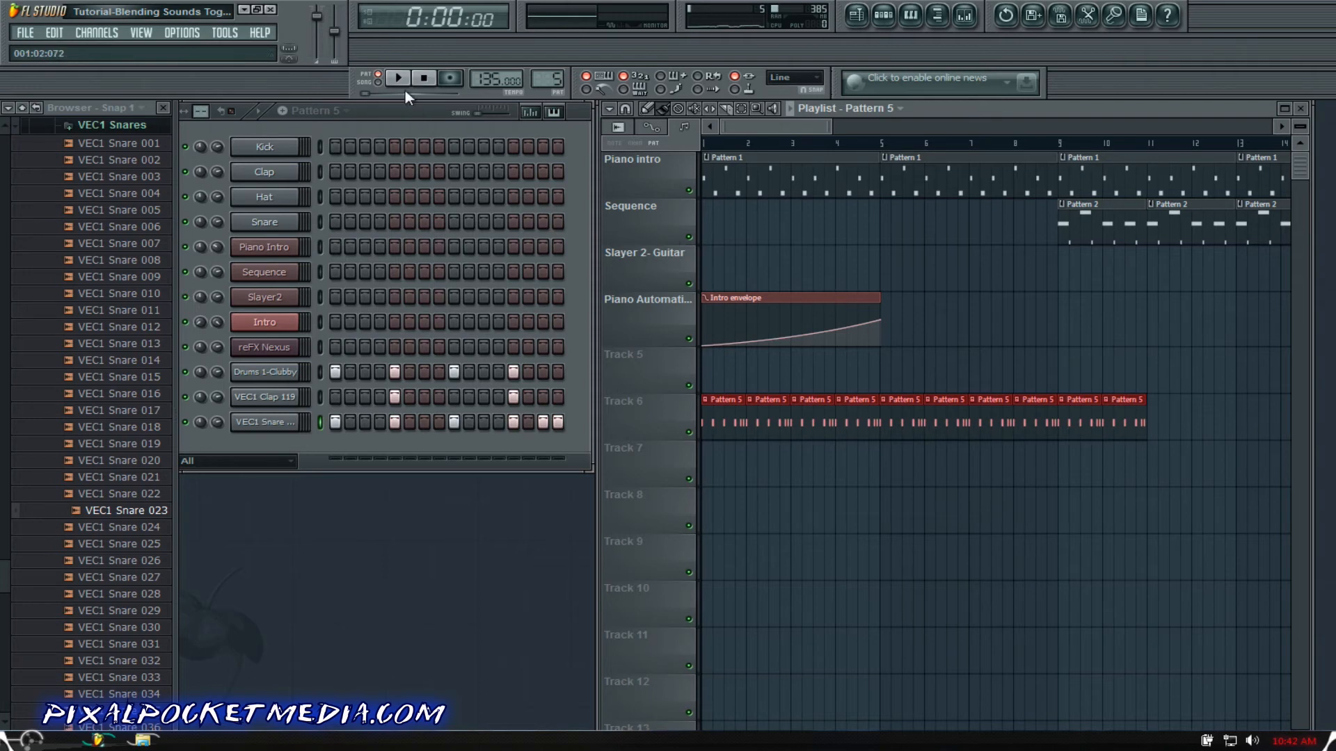
left_click(378, 82)
key("space")
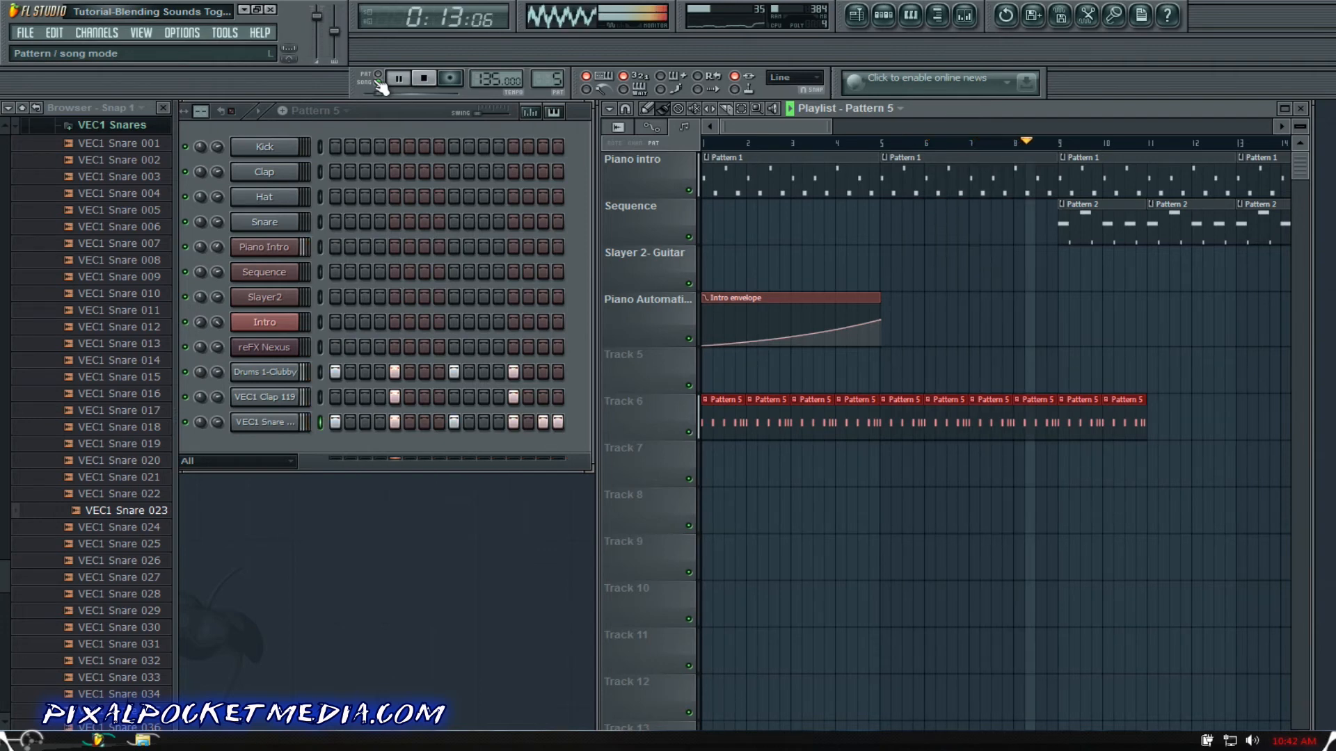
left_click(424, 78)
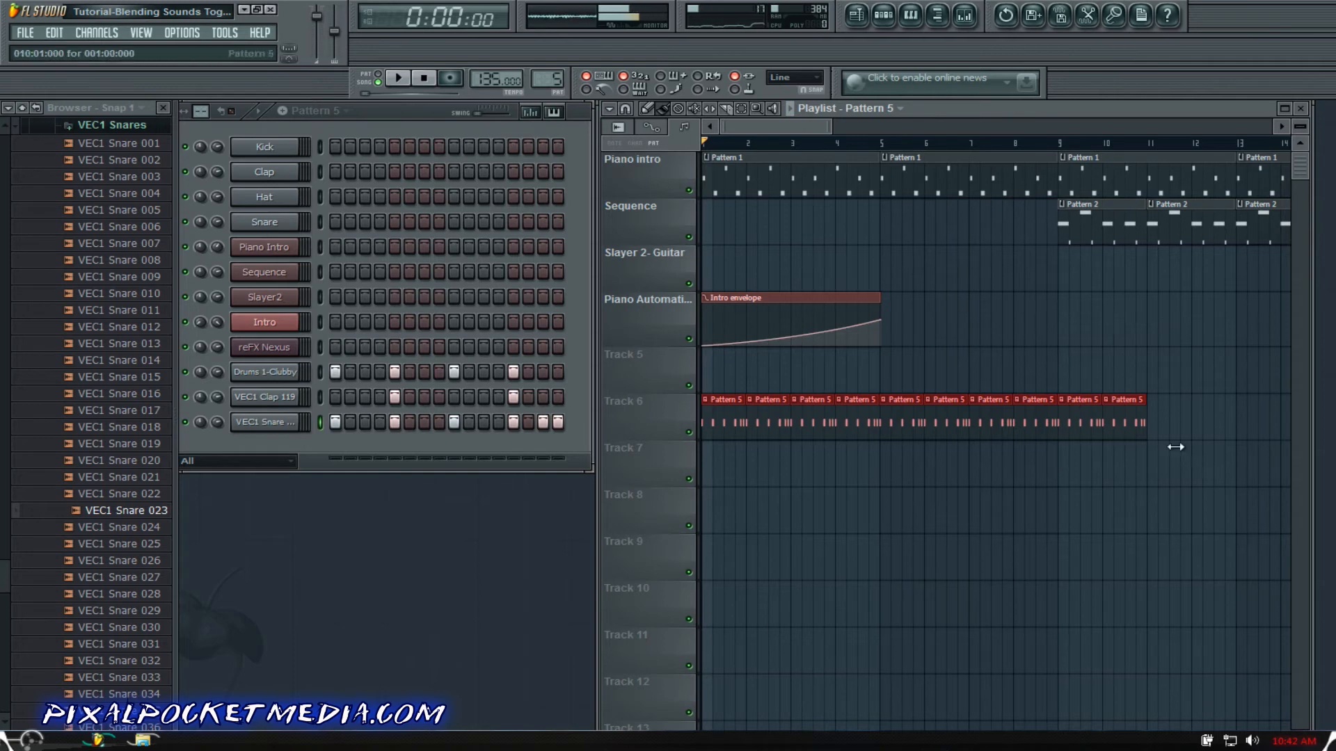
Step: Delete all Pattern 5 clips from Track 6 in the playlist
right_click(1124, 421)
right_click(1080, 421)
right_click(1035, 421)
right_click(991, 421)
right_click(946, 421)
right_click(902, 421)
right_click(857, 421)
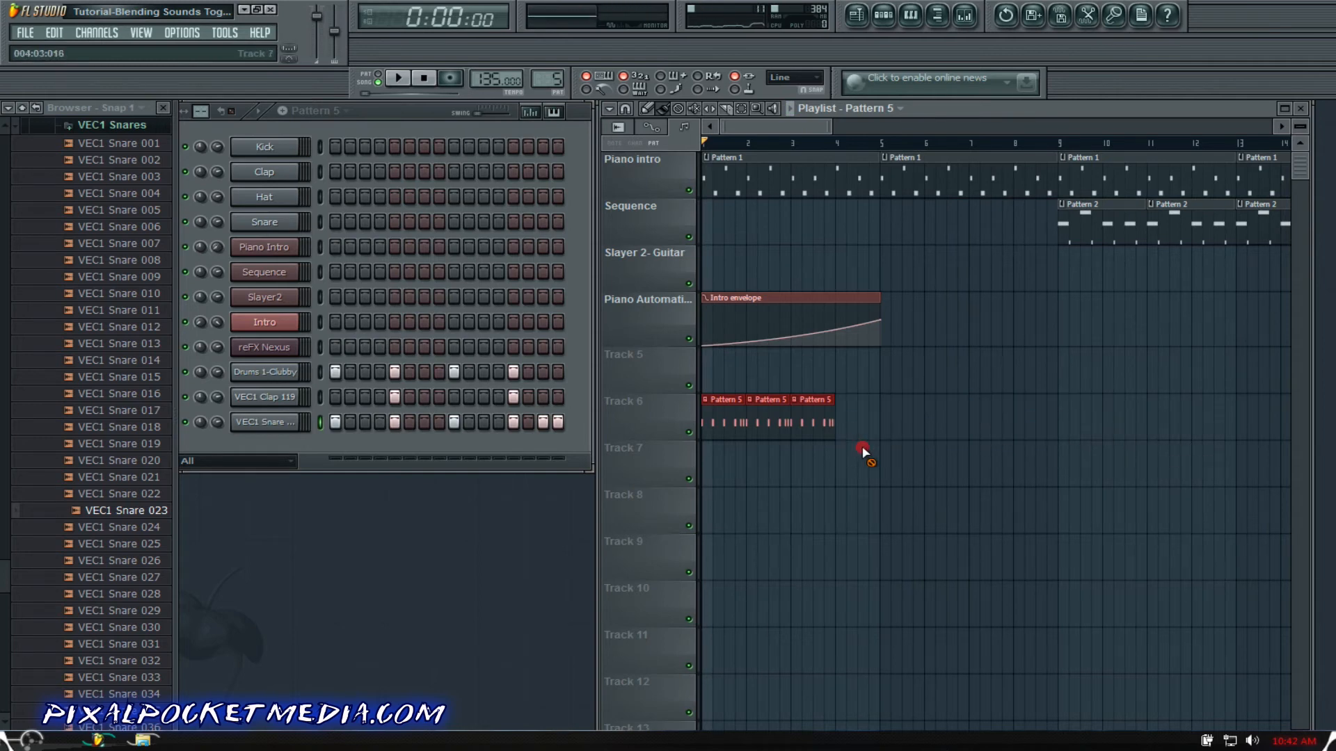
right_click(802, 430)
right_click(758, 430)
right_click(715, 429)
Step: Place Pattern 5 clips on Track 6 from bar 9 through bar 24, deleting the surplus clips from bar 25 onward
mouse_move(1069, 408)
left_mouse_down()
mouse_move(1288, 421)
mouse_move(1148, 416)
left_mouse_up()
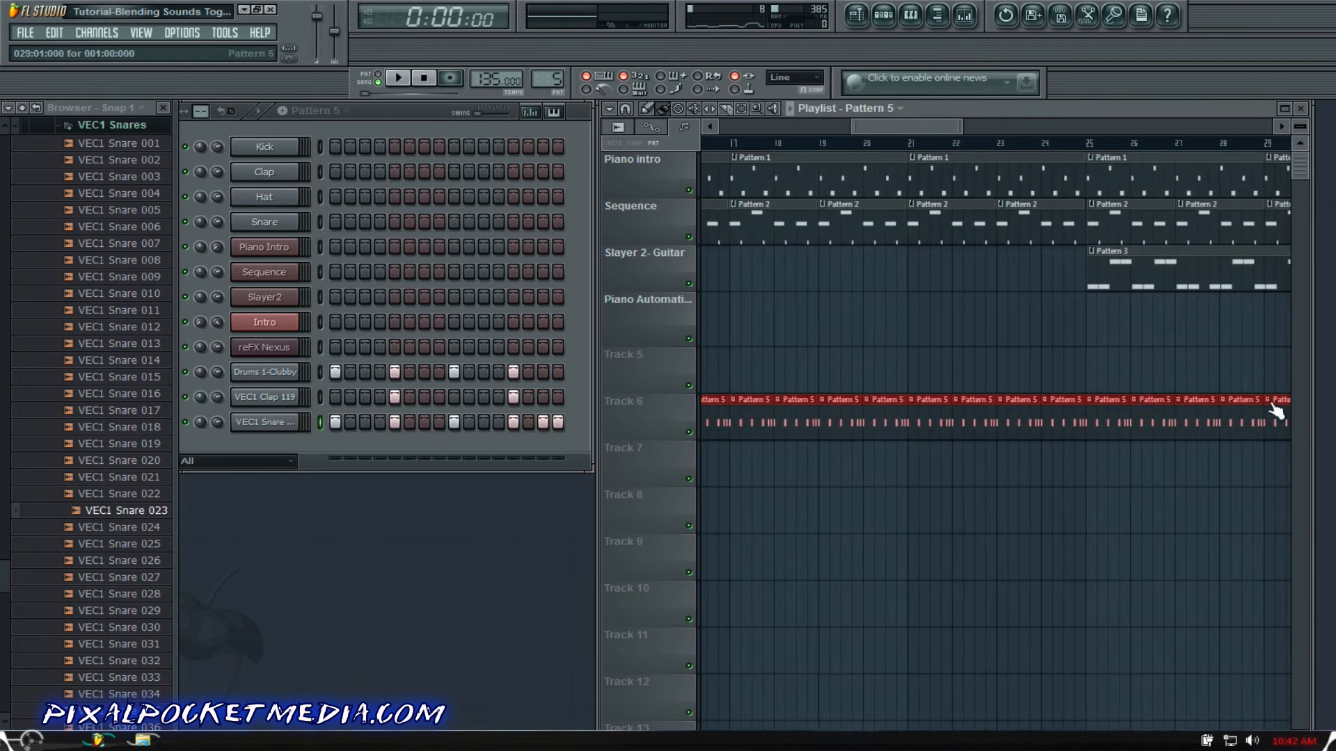
right_click(1277, 421)
right_click(1232, 421)
right_click(1183, 421)
right_click(1141, 421)
right_click(1117, 423)
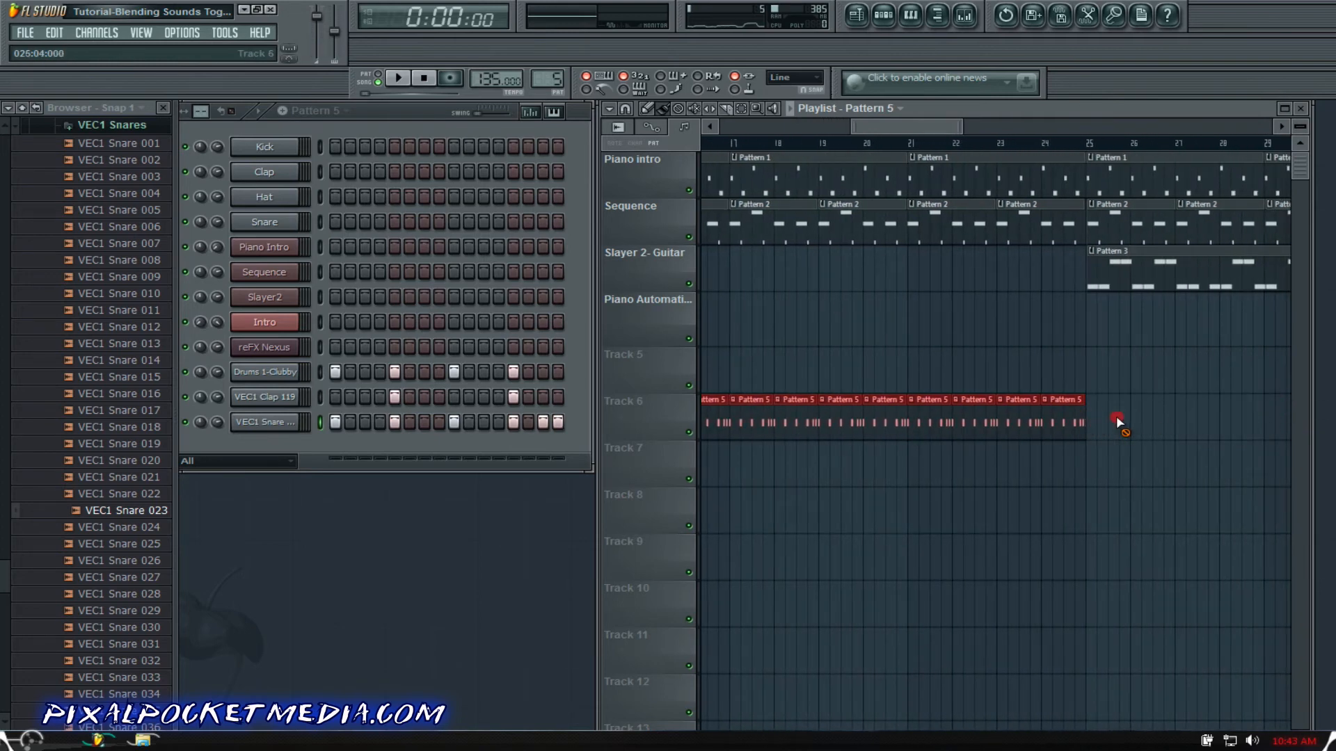
Step: Play the arrangement from bar 1 and slightly raise the volume of the VEC1 Snare channel
left_click_drag(909, 125, 625, 147)
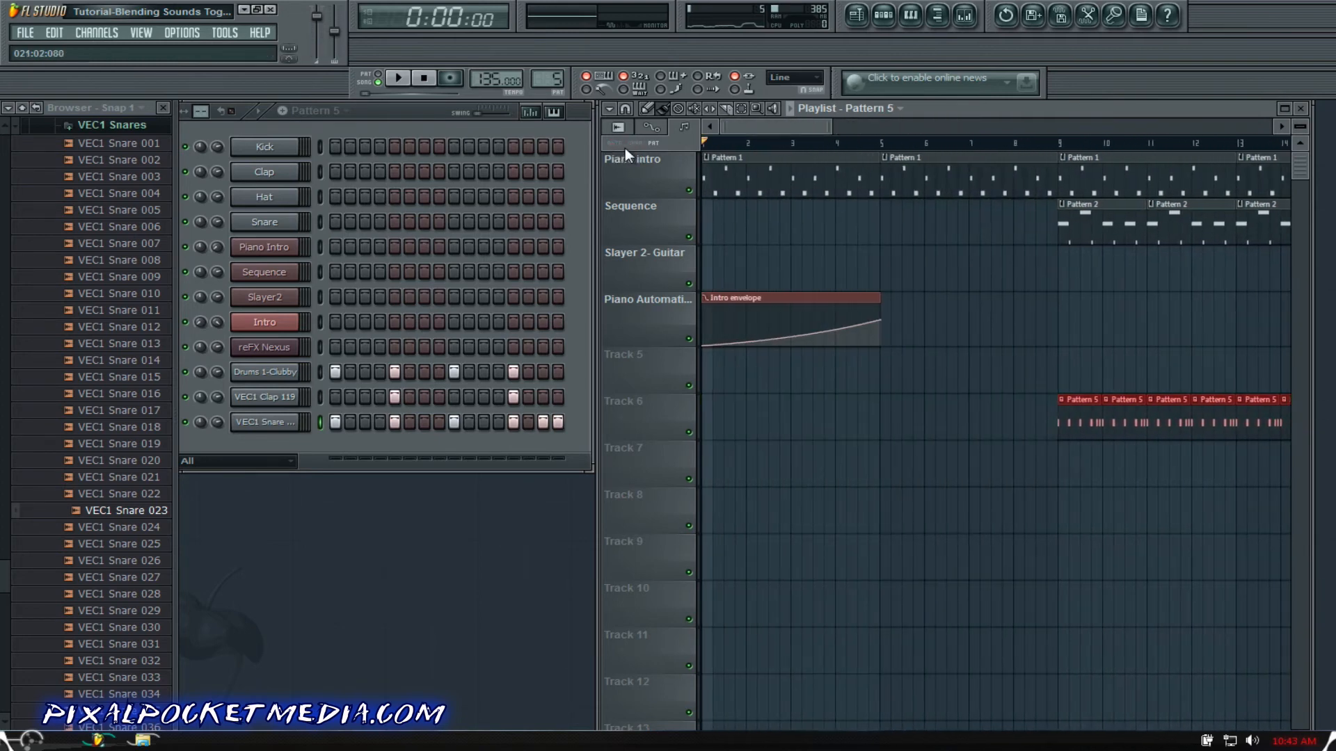
key("space")
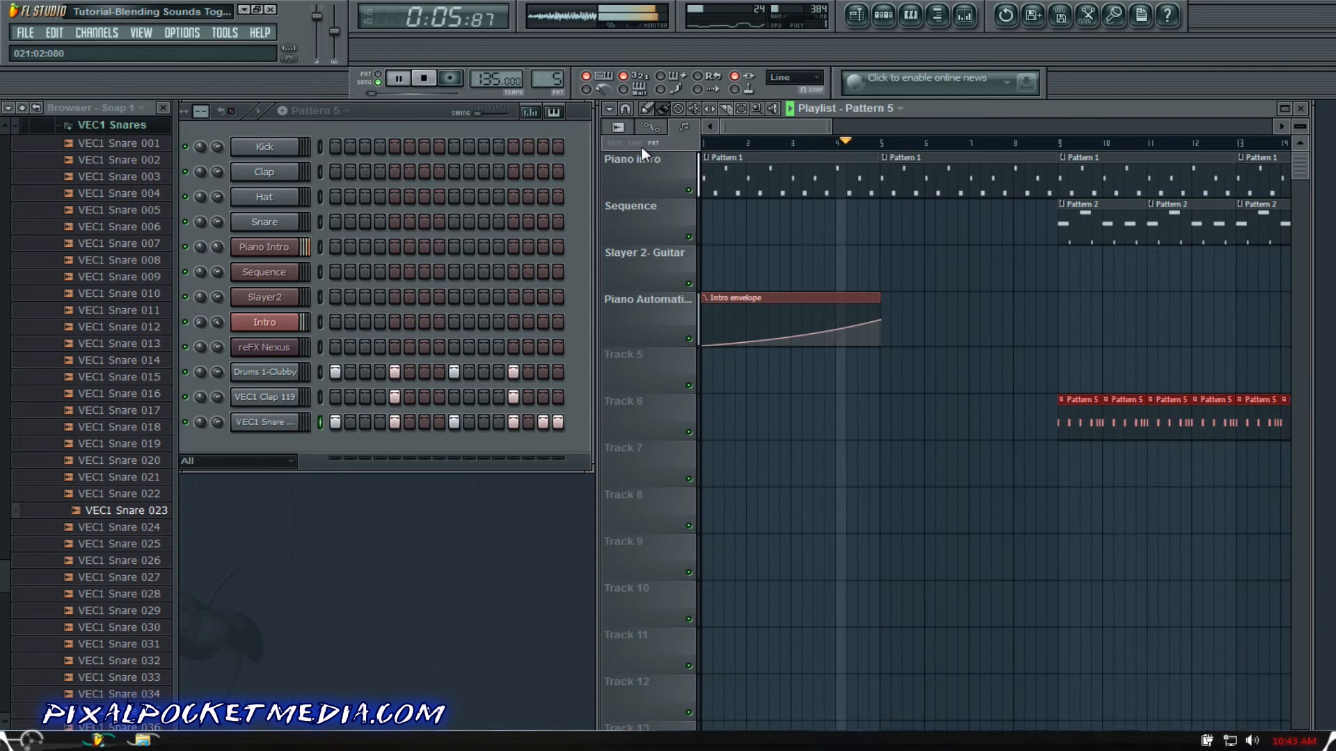
left_click_drag(802, 124, 841, 126)
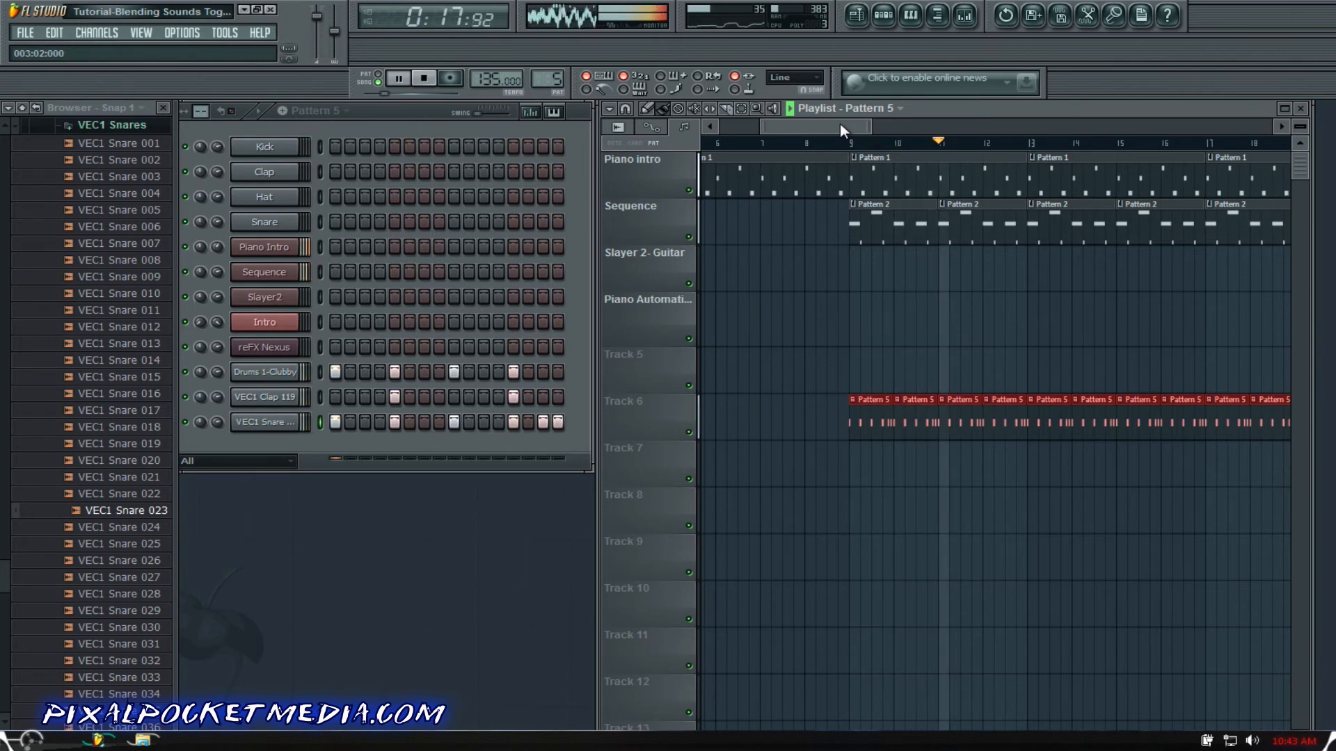
left_click_drag(841, 124, 878, 127)
left_click_drag(879, 126, 899, 130)
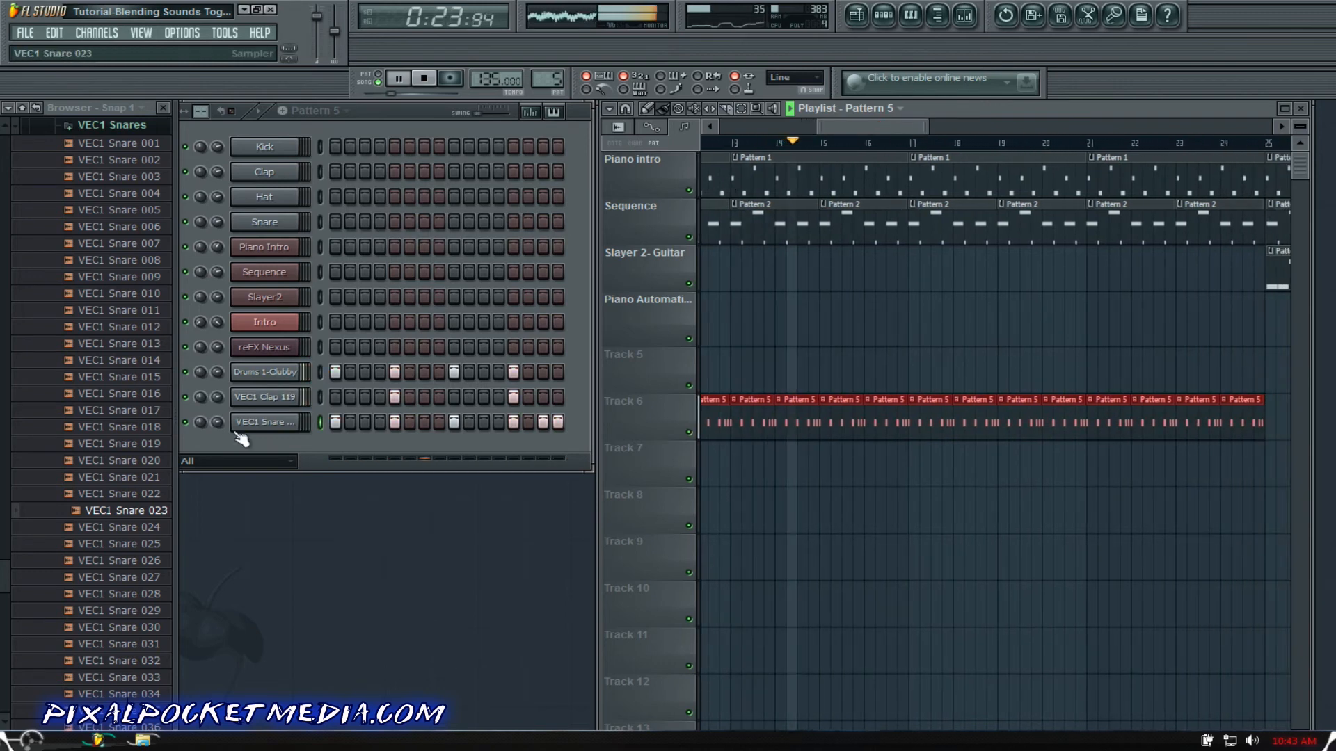
left_click_drag(216, 425, 220, 415)
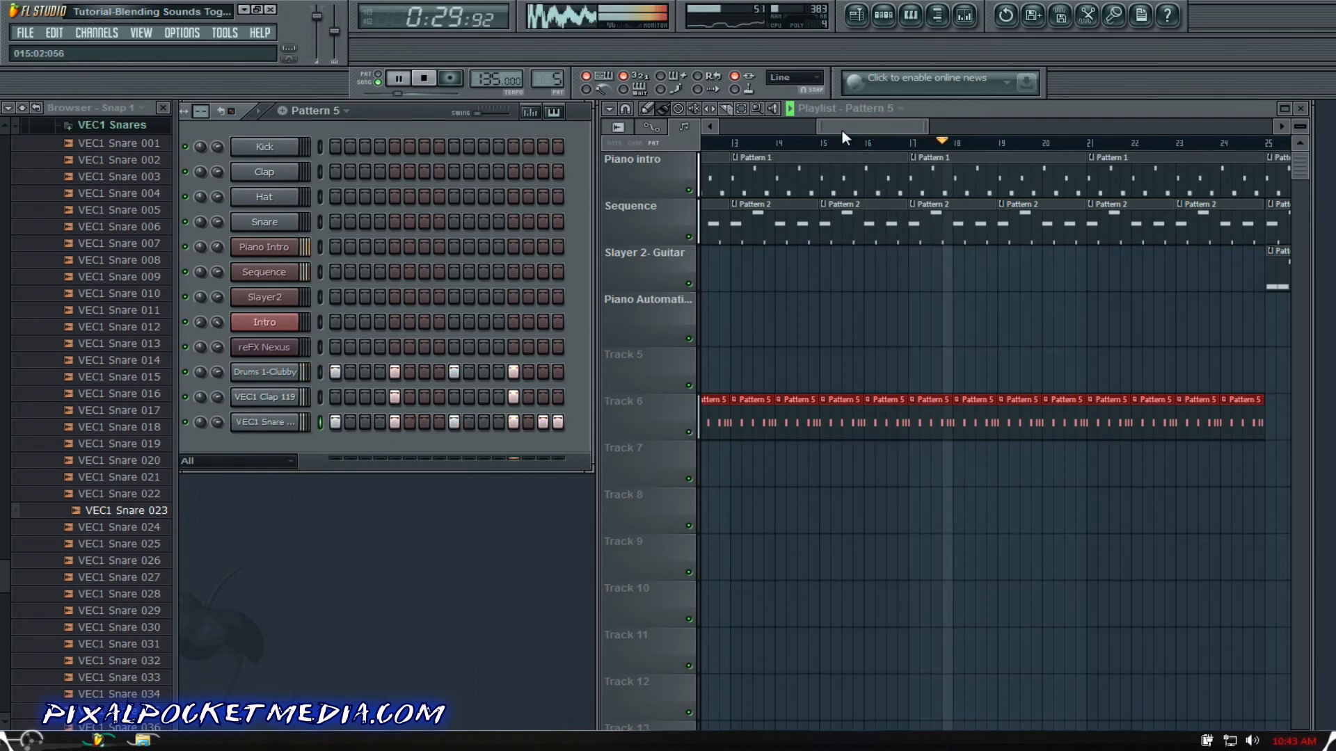
Step: Extend the Pattern 5 clips on Track 6 from bar 25 through bar 48, and stop playback near bar 8
left_click_drag(842, 131, 887, 133)
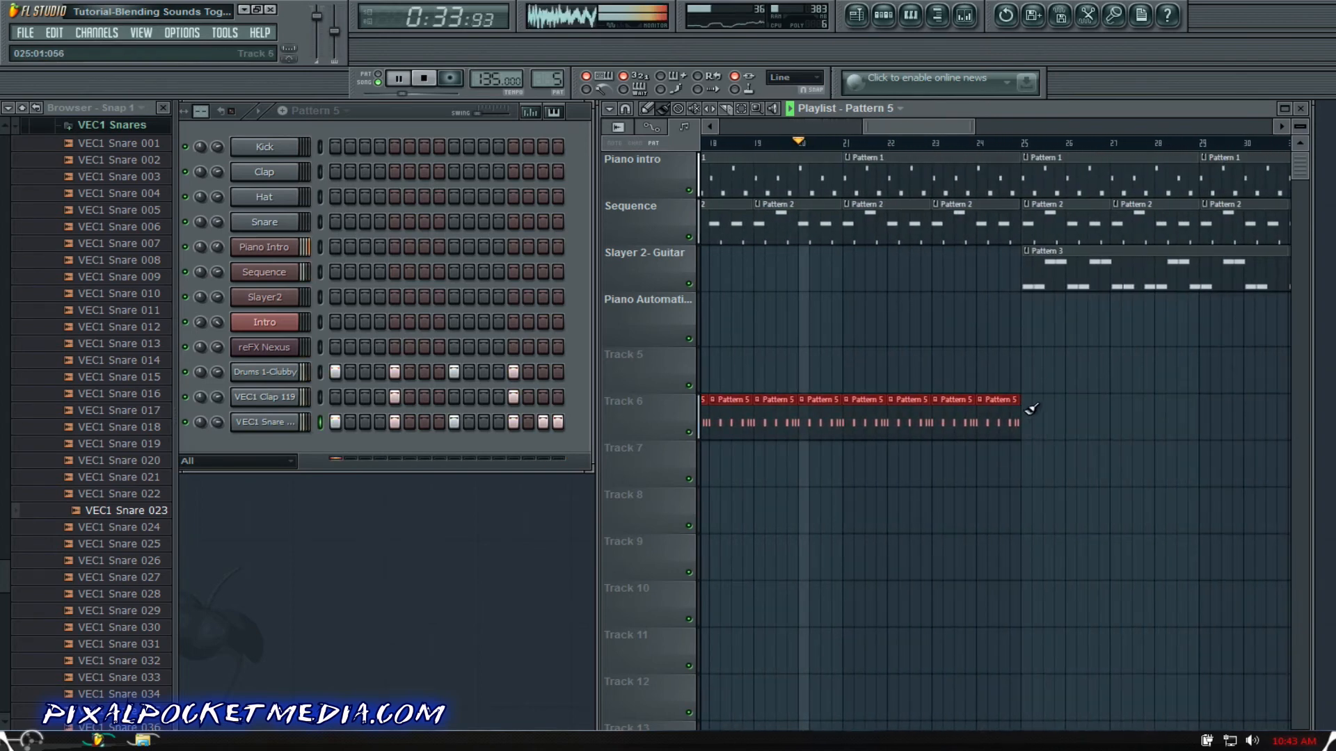
mouse_move(1031, 418)
left_mouse_down()
mouse_move(1329, 416)
mouse_move(949, 415)
left_mouse_up()
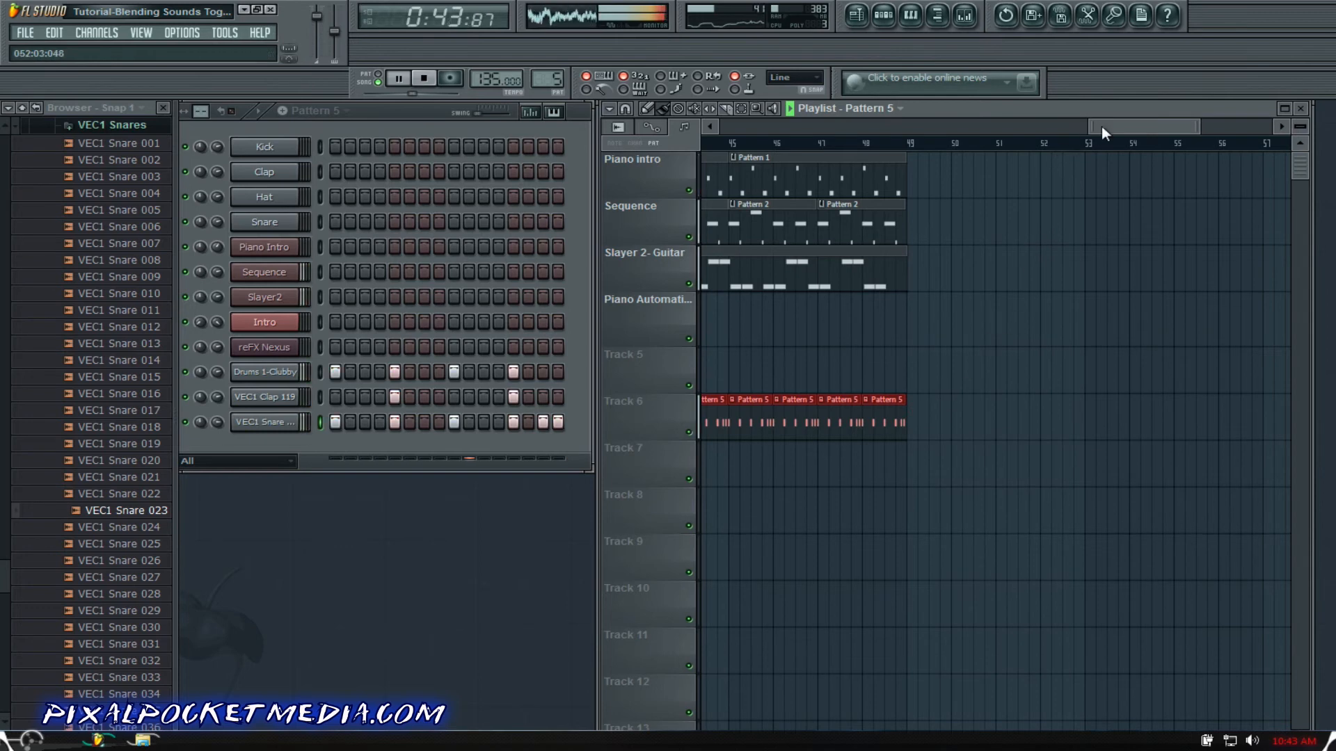
left_click_drag(1101, 127, 729, 127)
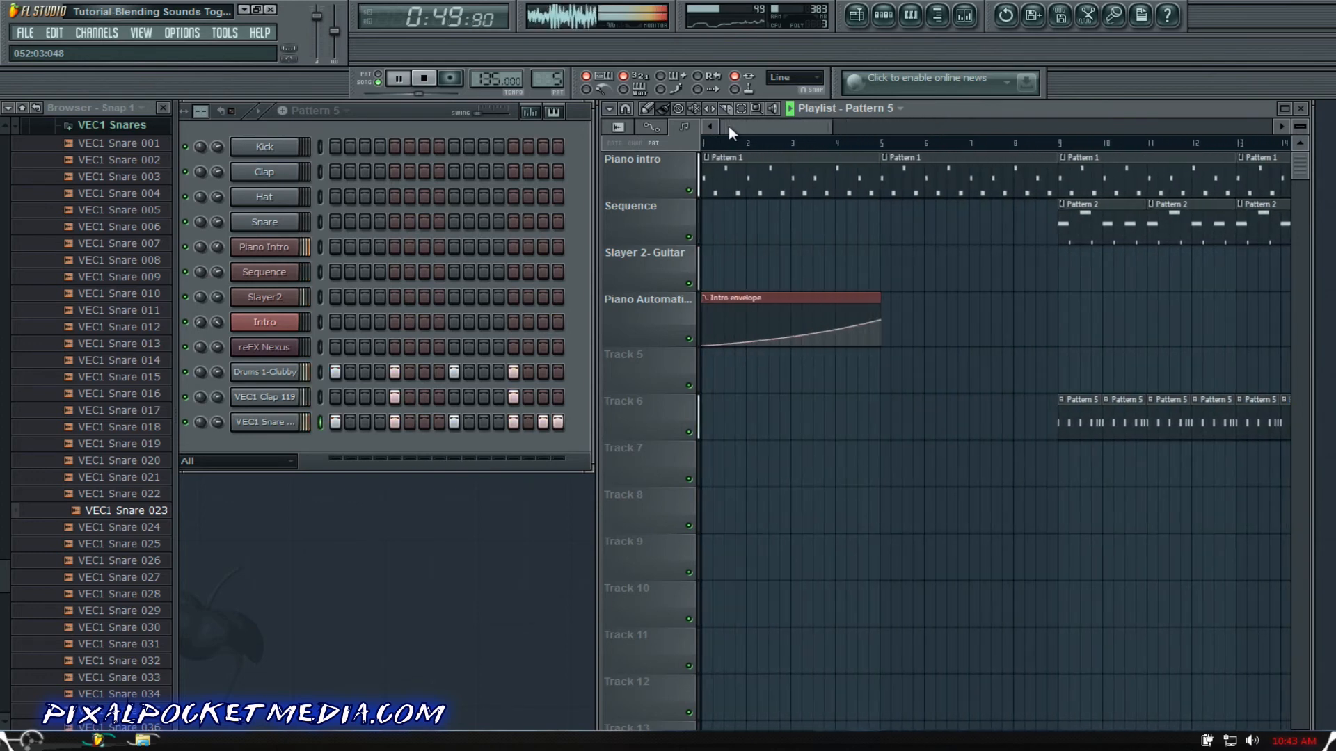
left_click(1015, 143)
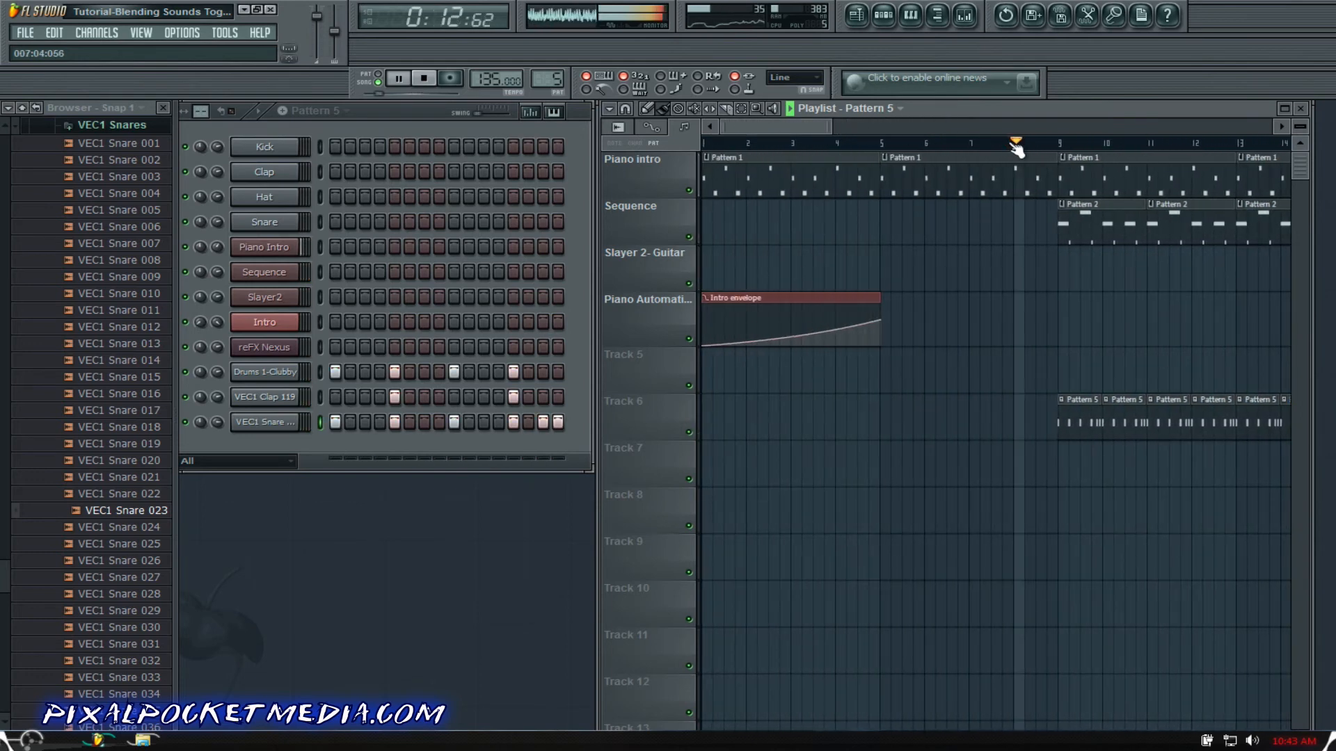
key("space")
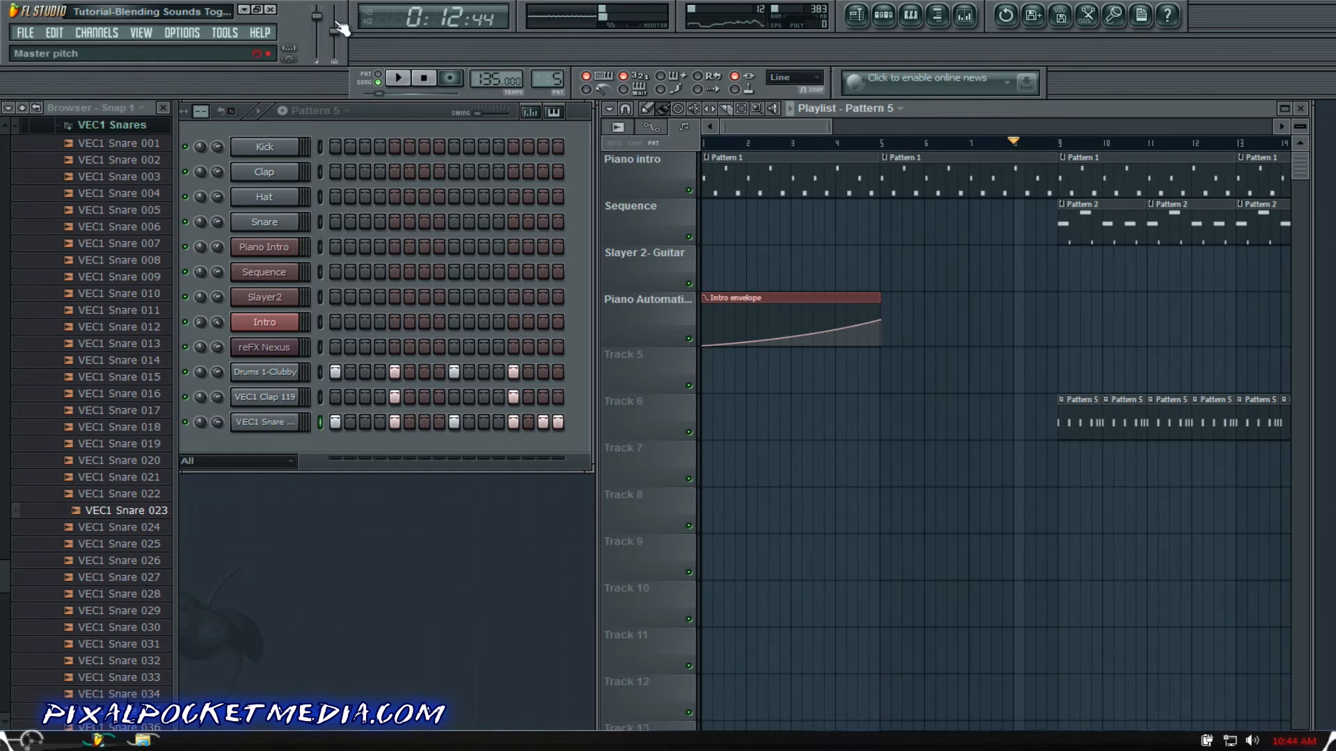
Step: Open the audio settings and examine the buffer, priority, playback tracking, CPU and mixer resampling options
left_click(182, 33)
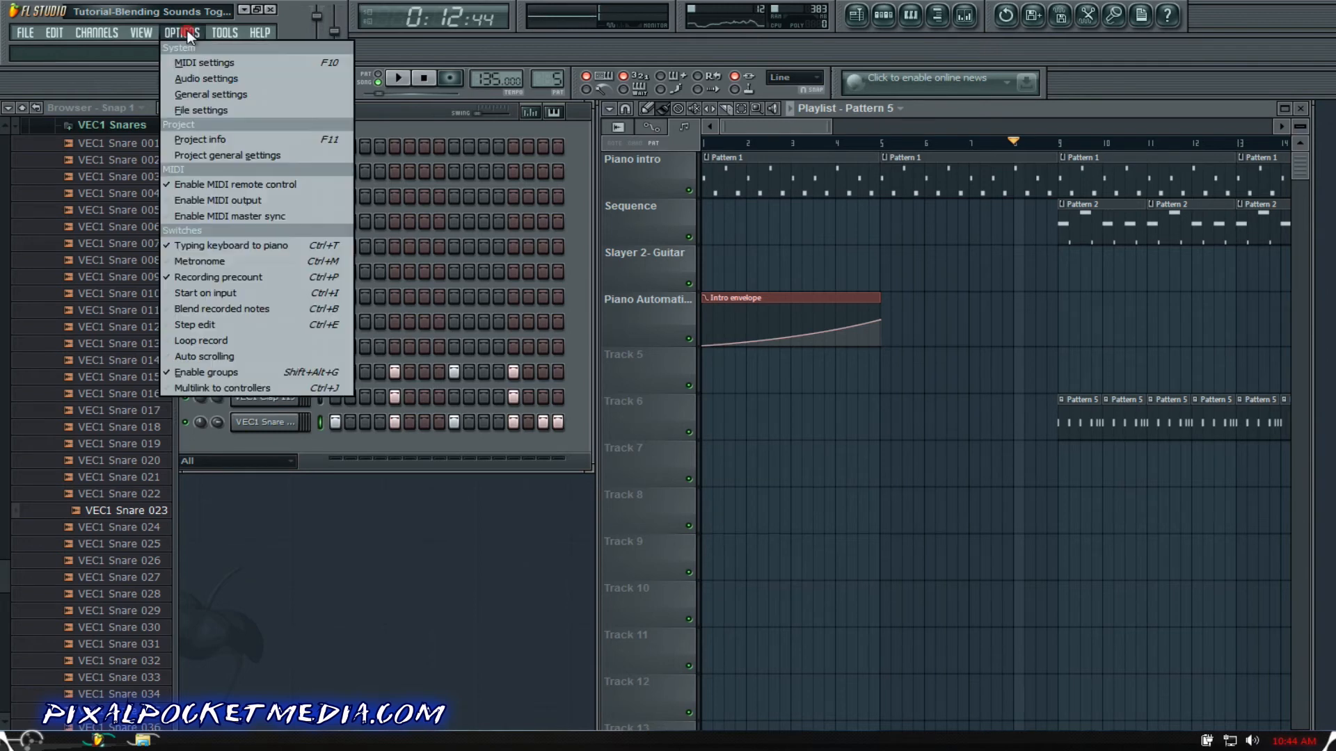
left_click(224, 76)
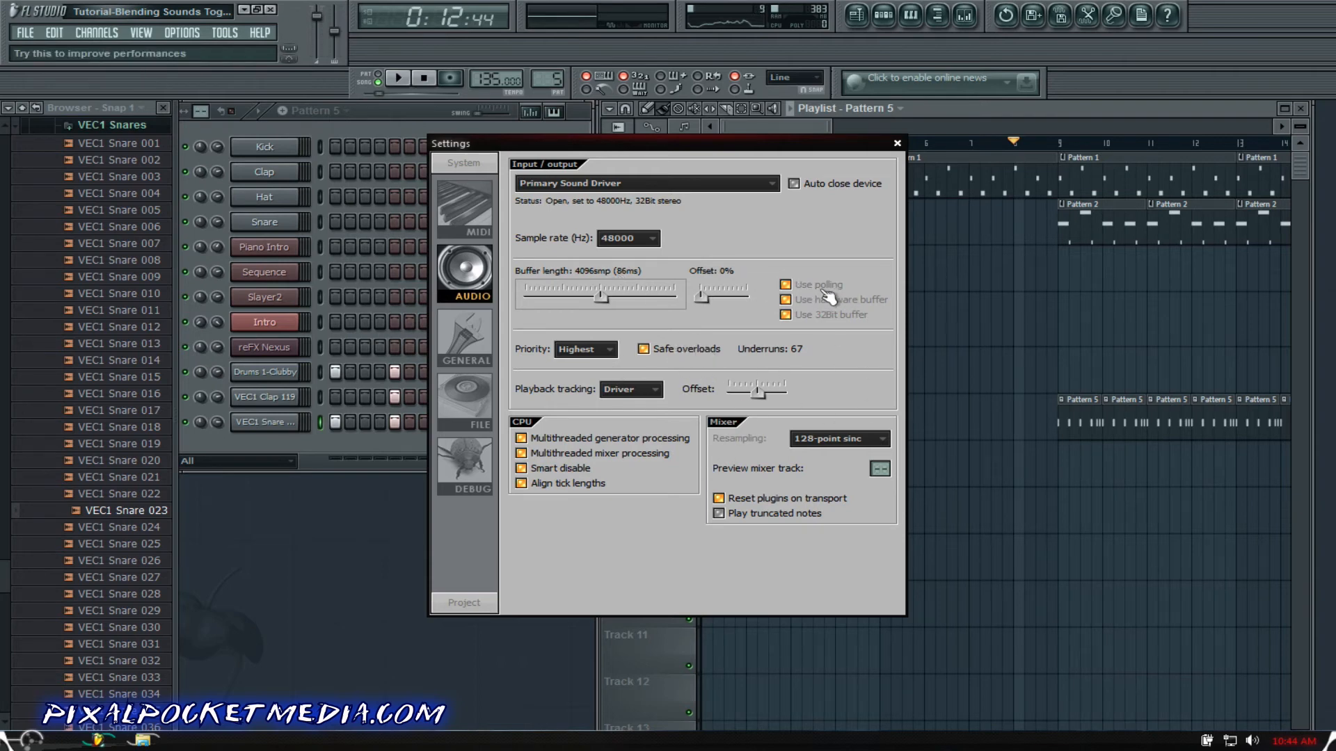
left_click(786, 316)
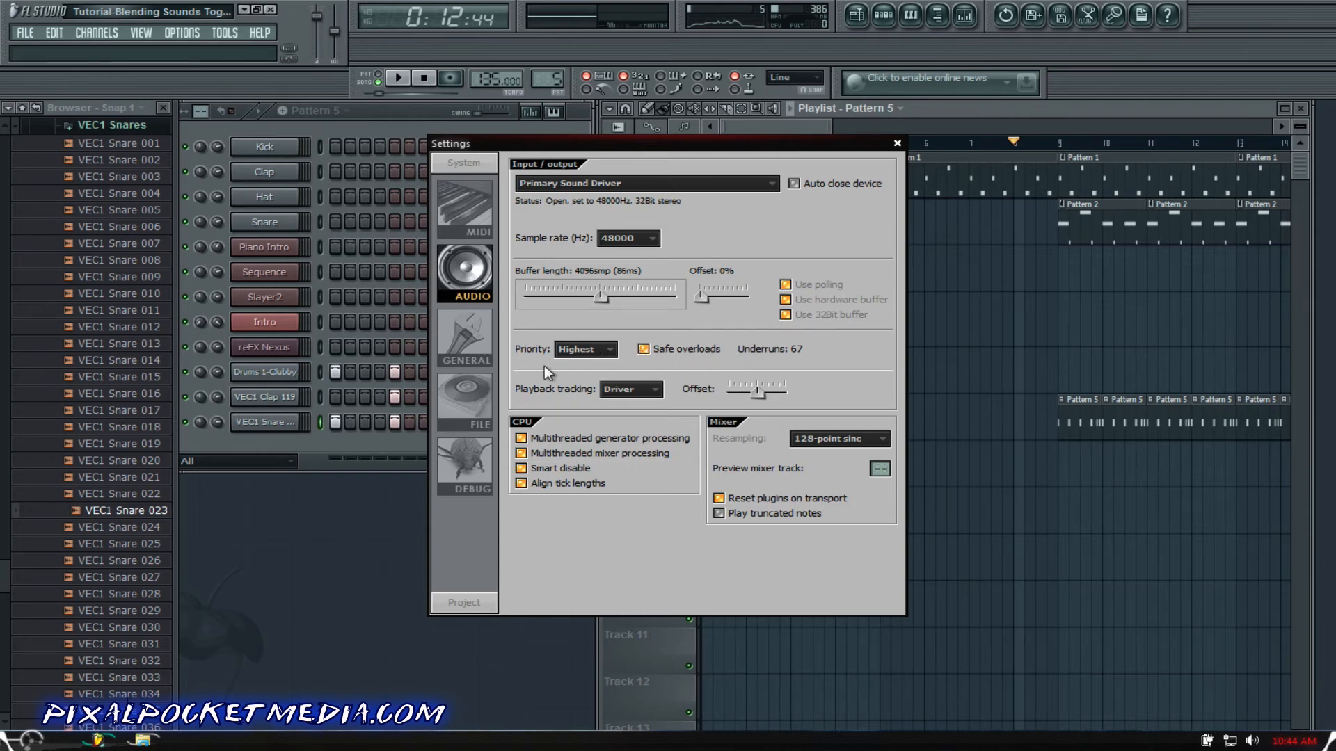
left_click(581, 349)
left_click(579, 398)
left_click(615, 392)
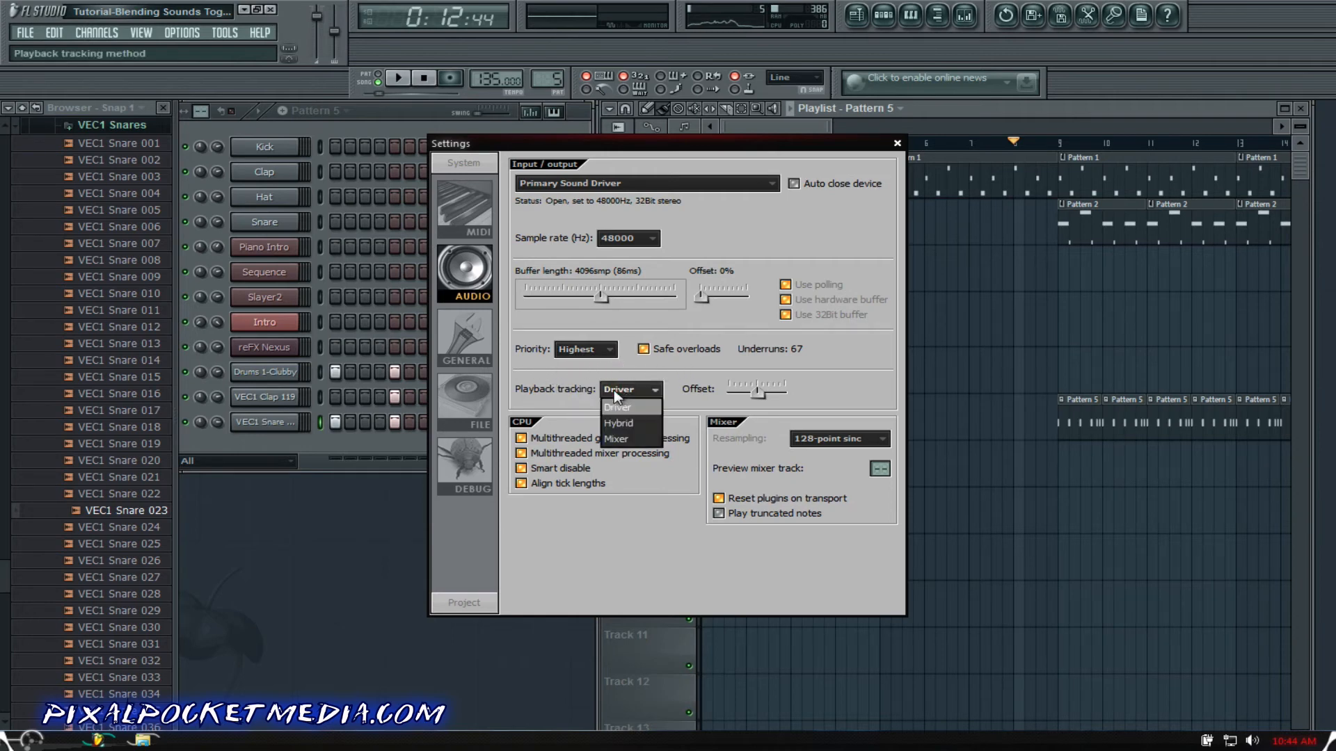
left_click(552, 386)
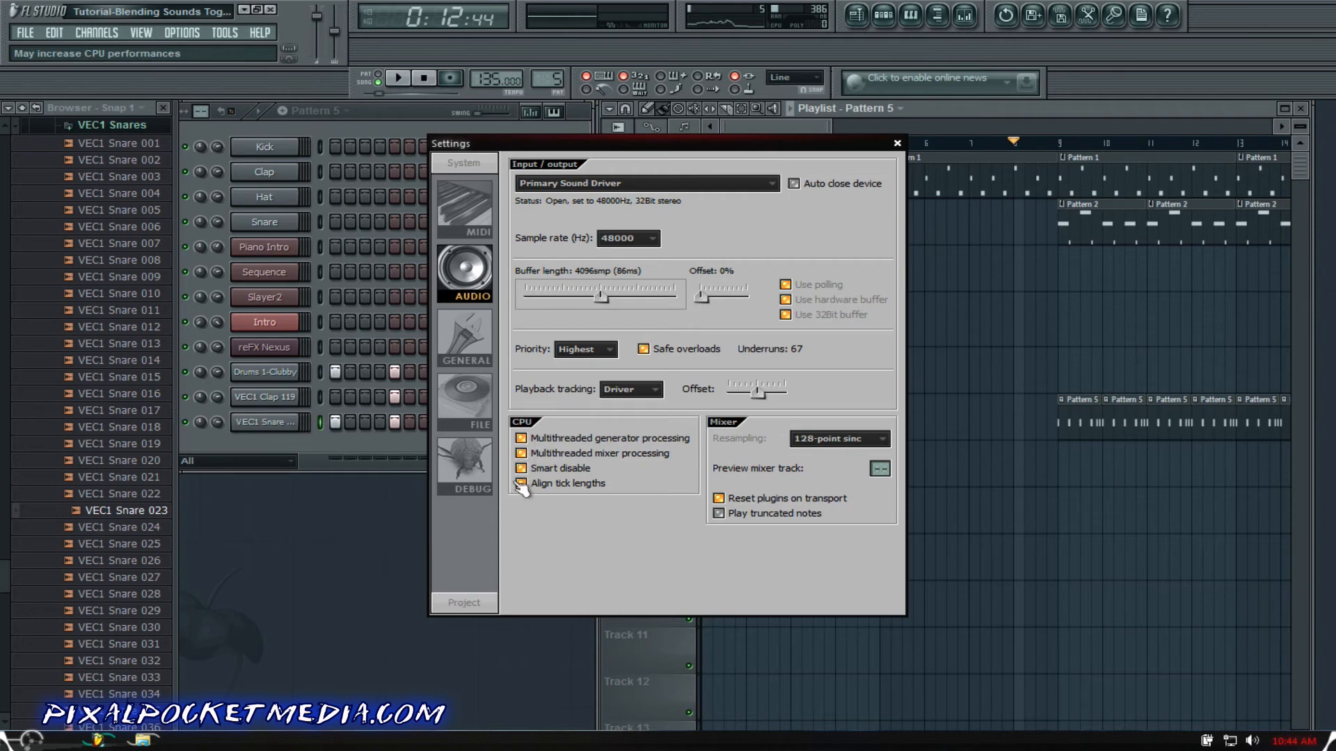
left_click(808, 437)
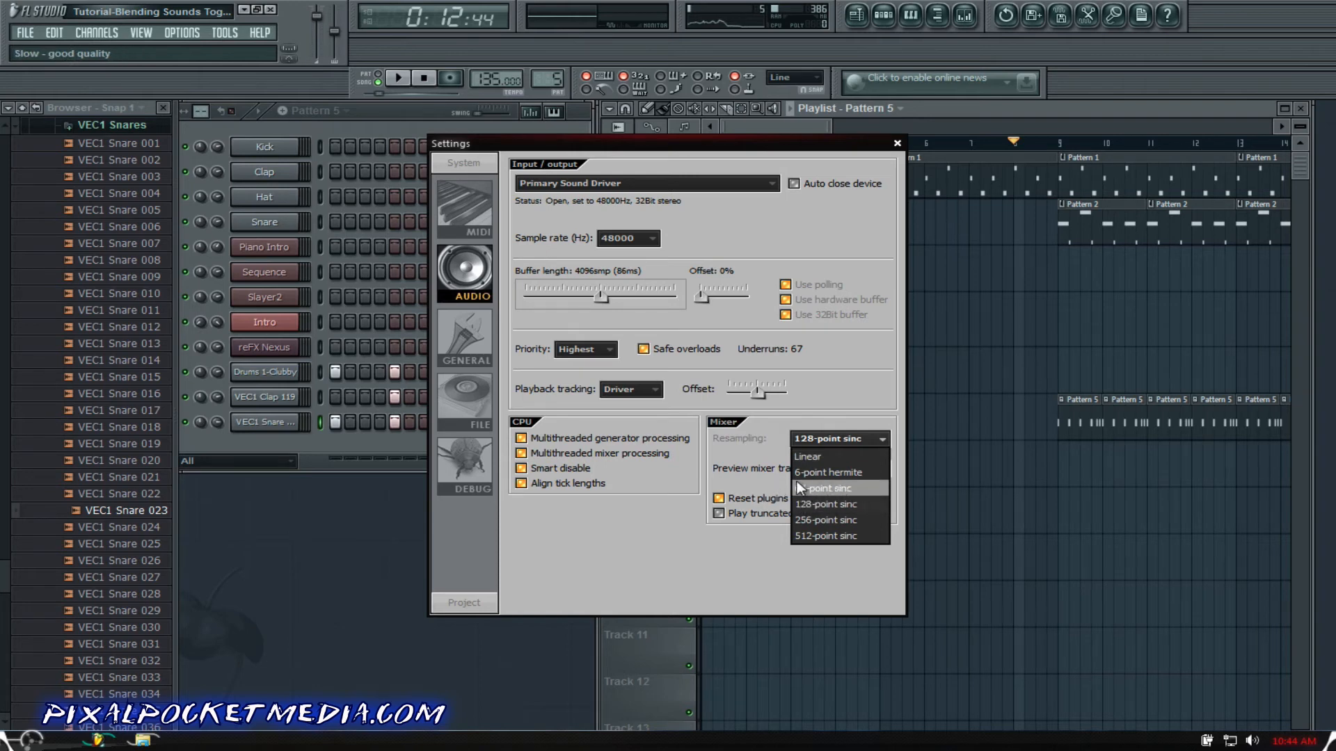
left_click(736, 449)
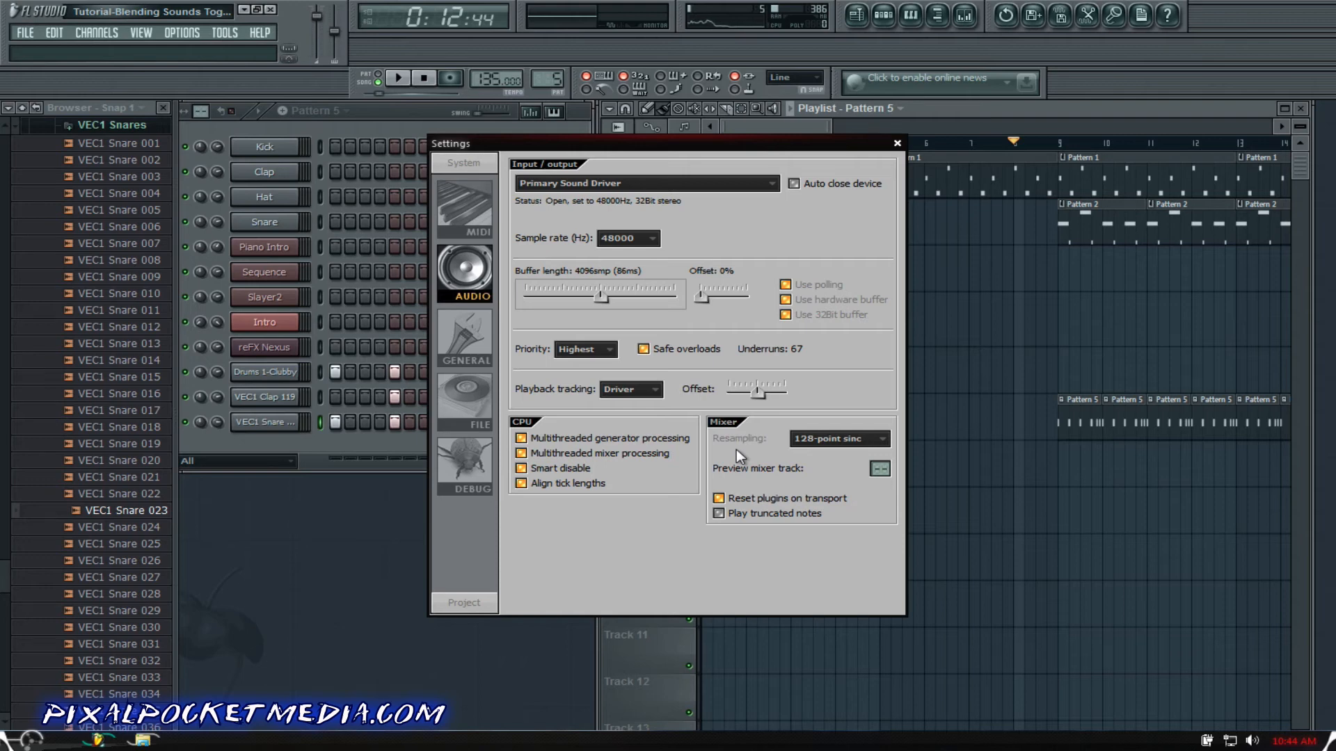
Step: Set the mixer resampling to 64-point sinc, play the arrangement, and stop it at bar 6
left_click(816, 440)
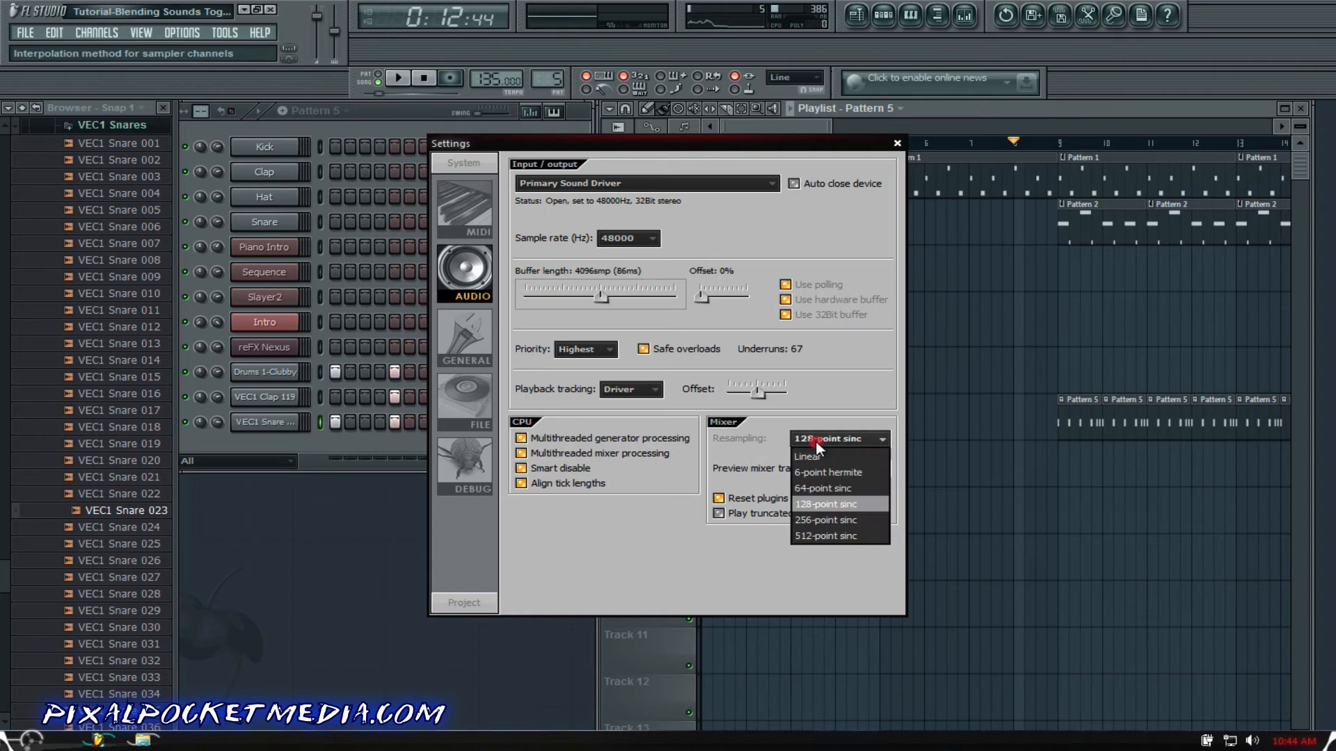
left_click(833, 490)
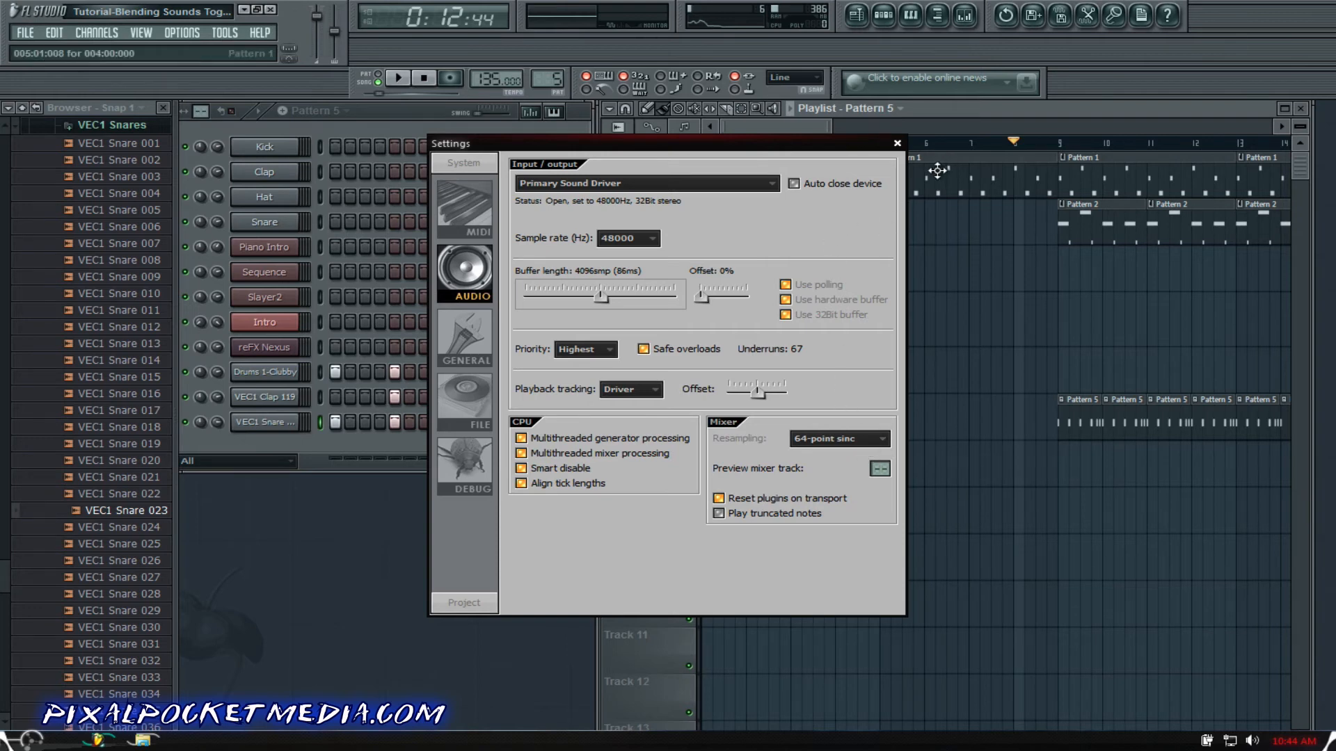
left_click(931, 143)
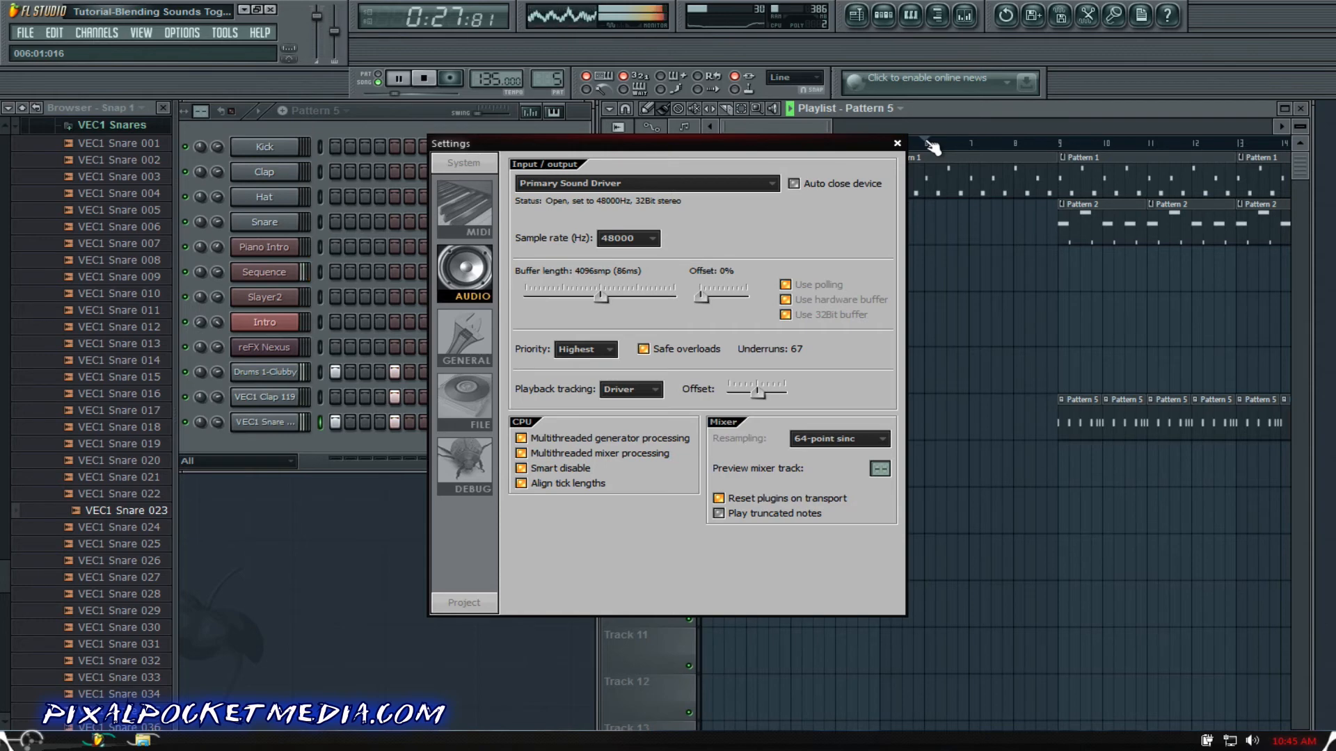
key("space")
Step: Try 128-point sinc as the mixer resampling method and dismiss the warning
left_click(848, 440)
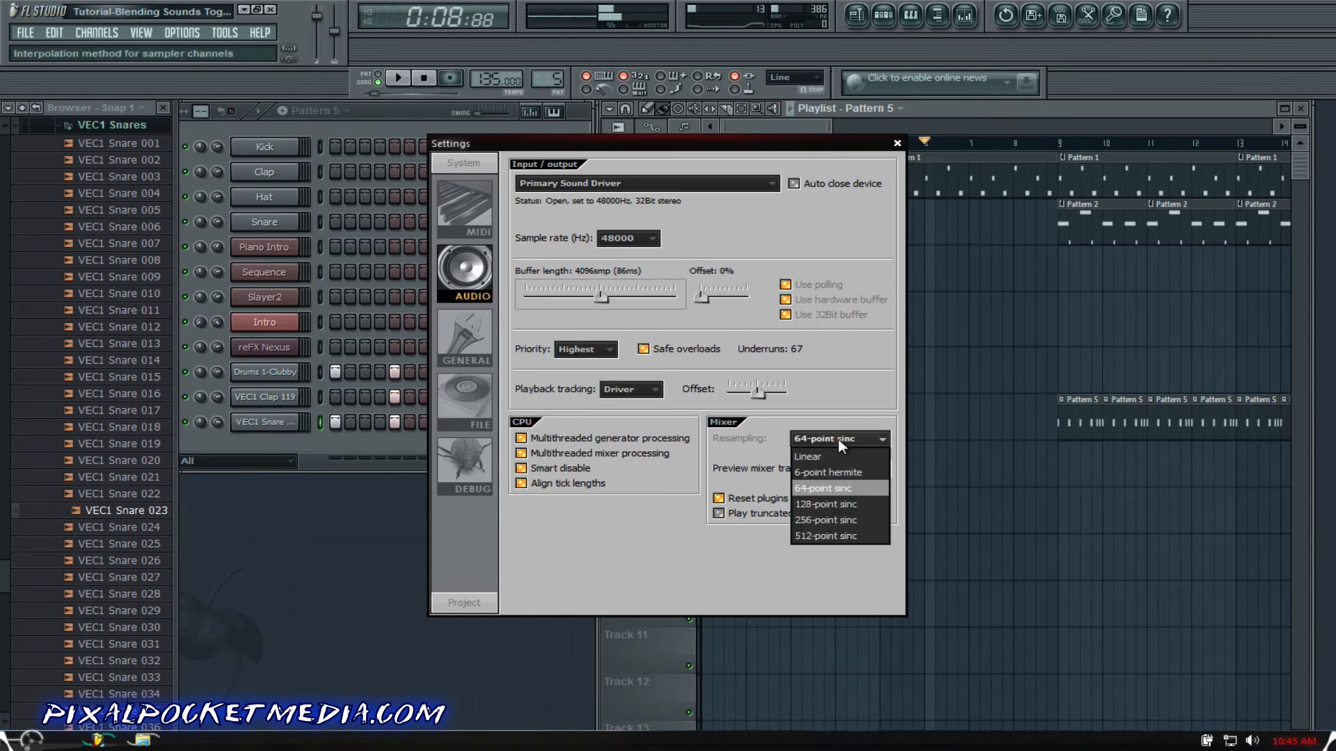
left_click(836, 501)
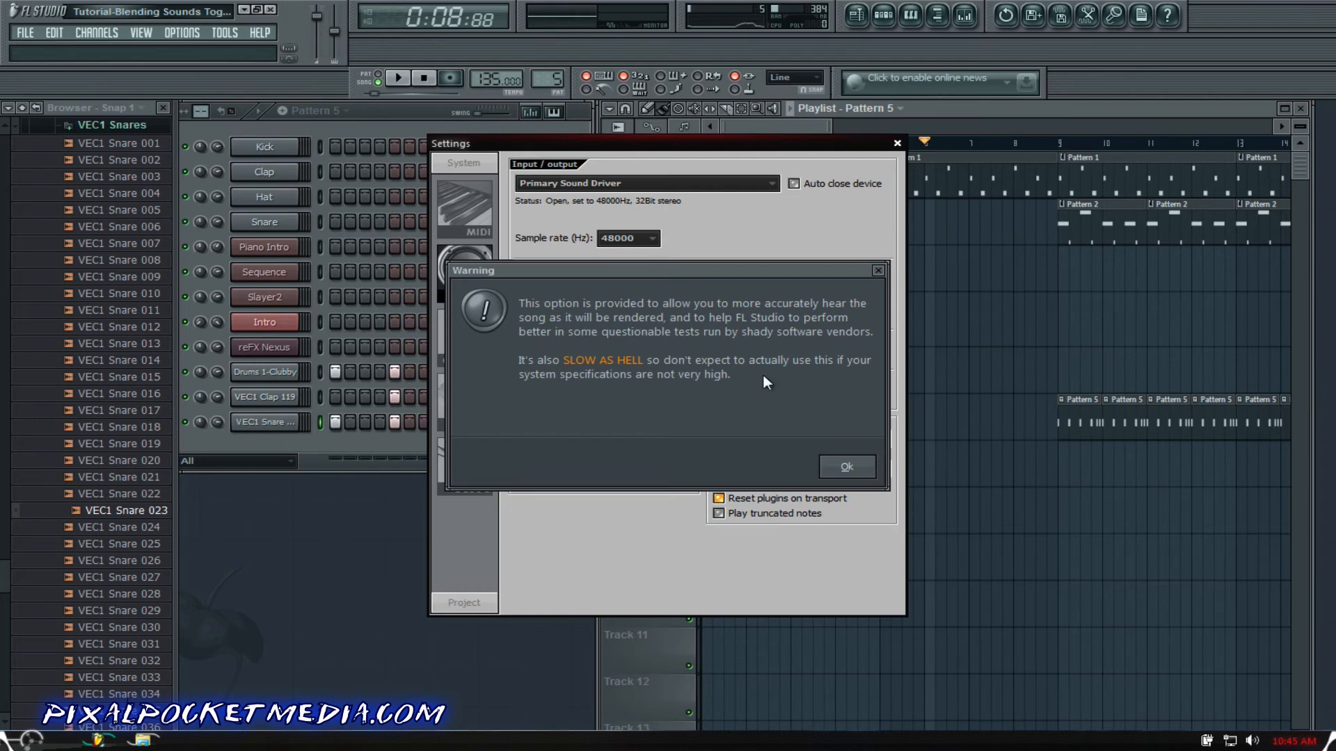
left_click(878, 270)
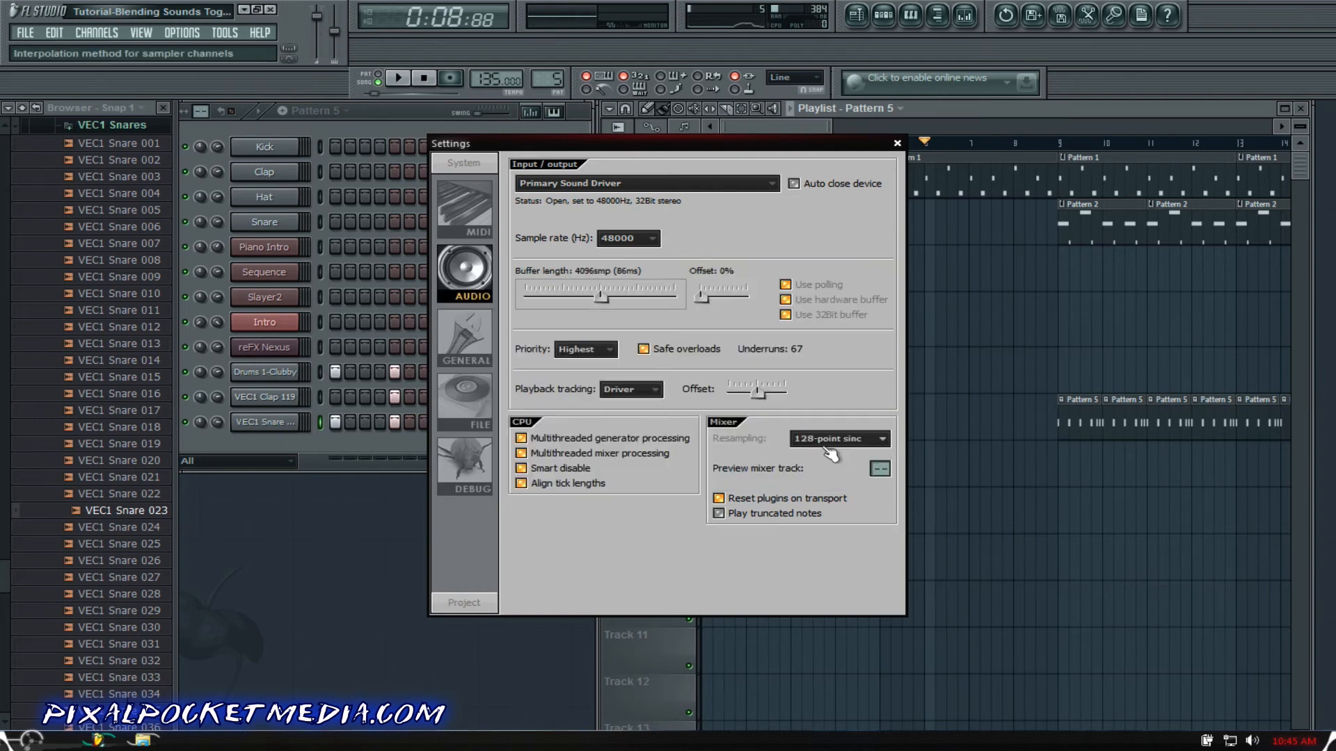
Step: Return the mixer resampling to 64-point sinc and close the audio settings
left_click(870, 439)
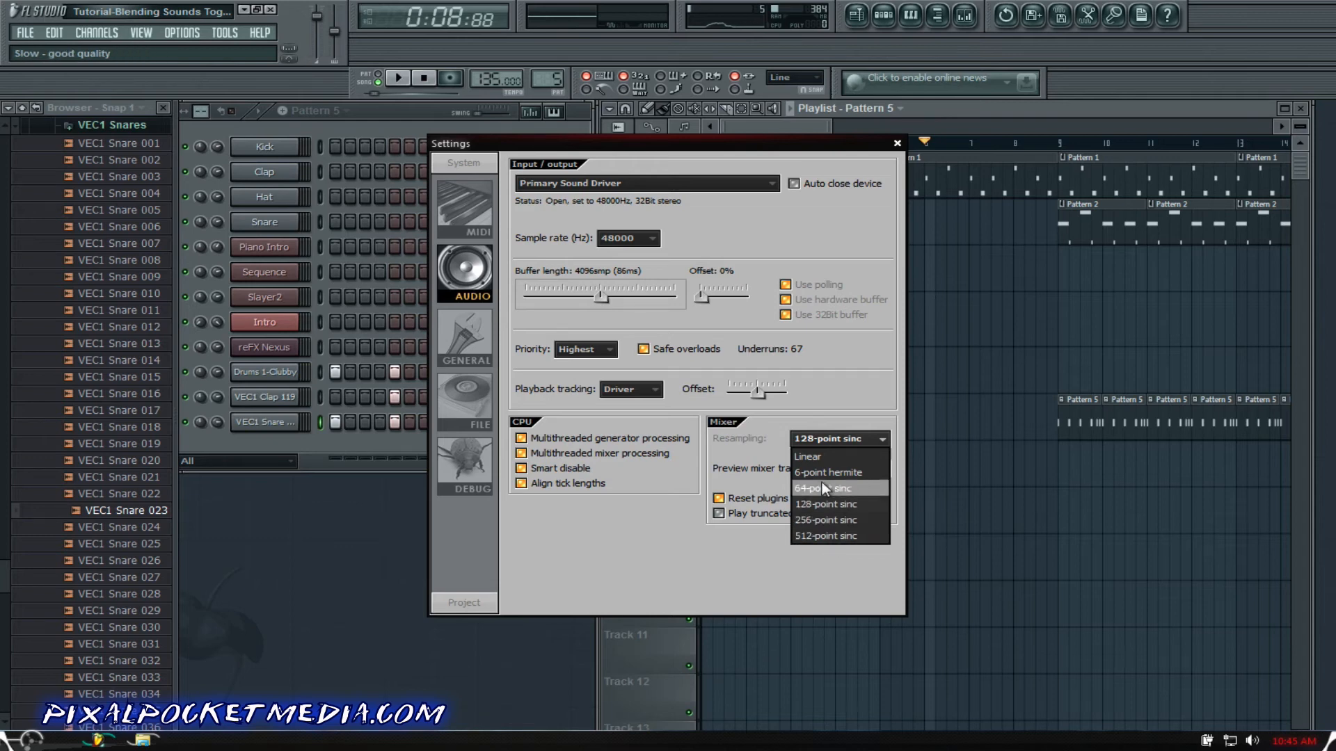
left_click(804, 488)
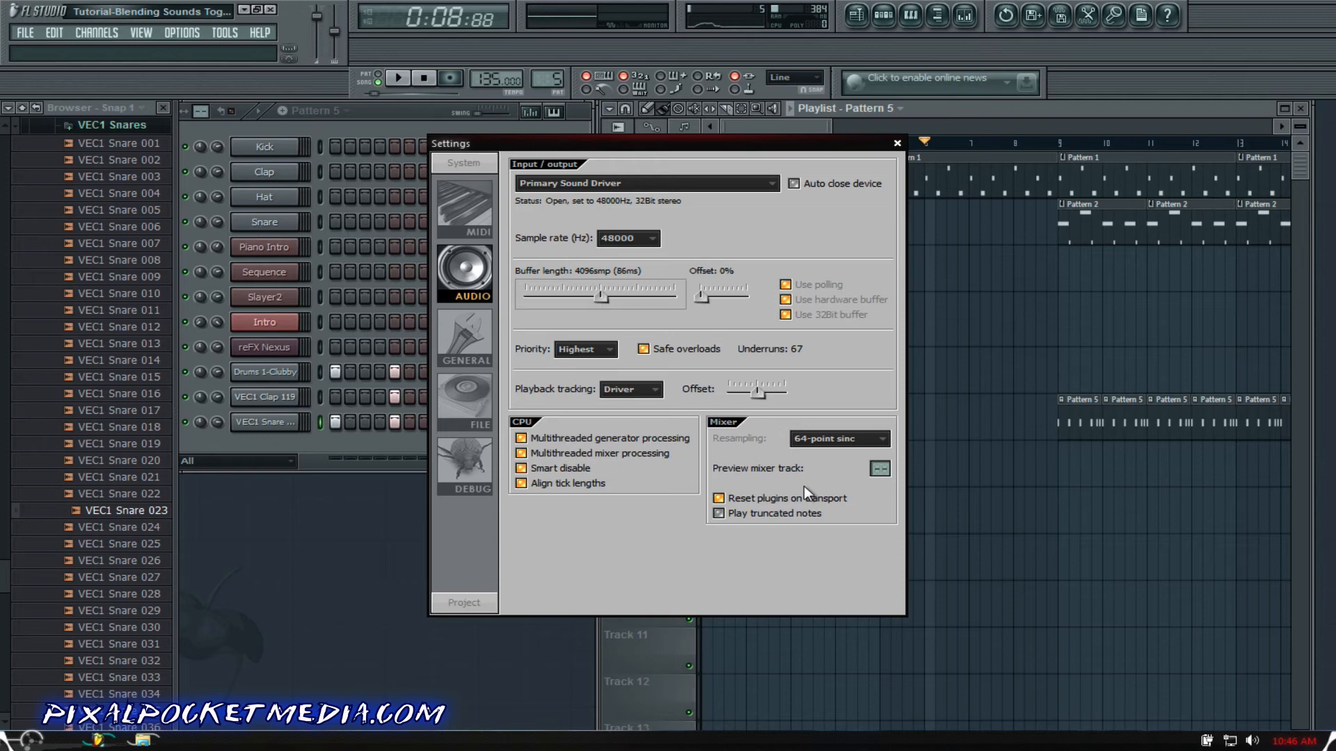
left_click(896, 143)
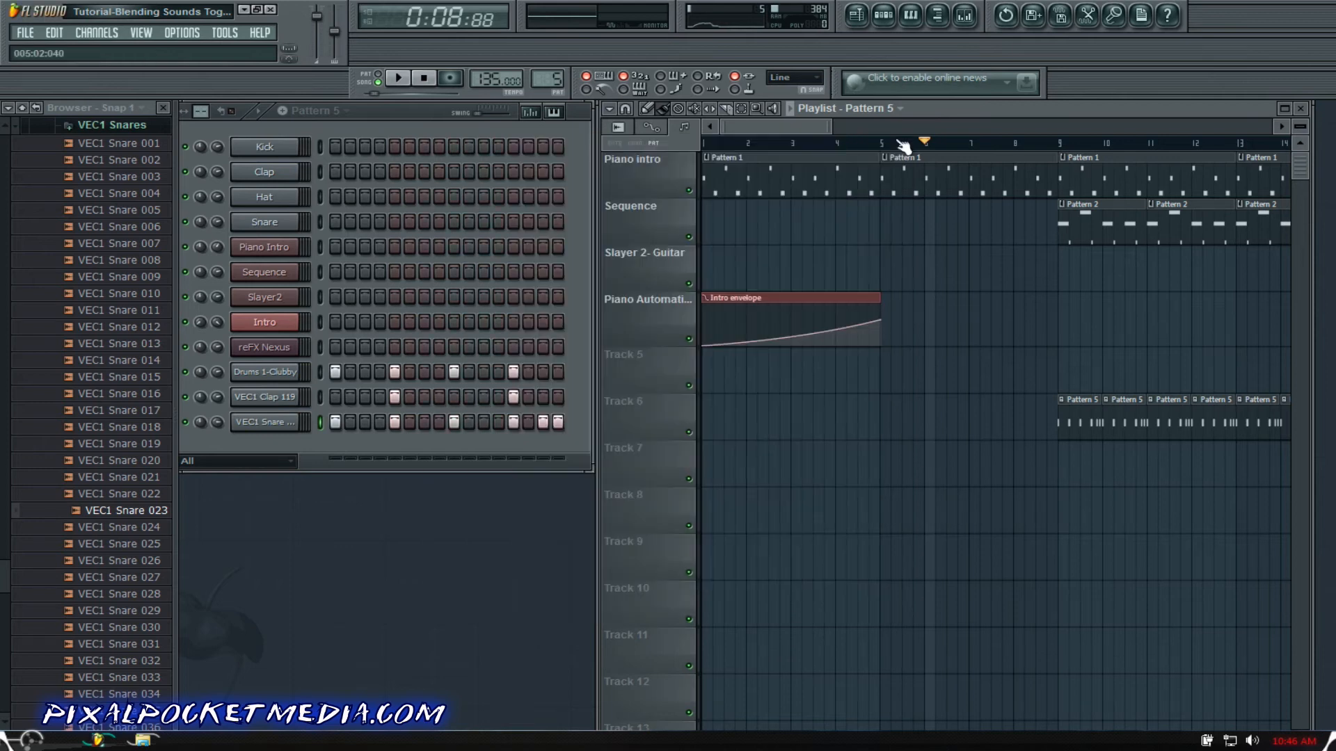
left_click(18, 32)
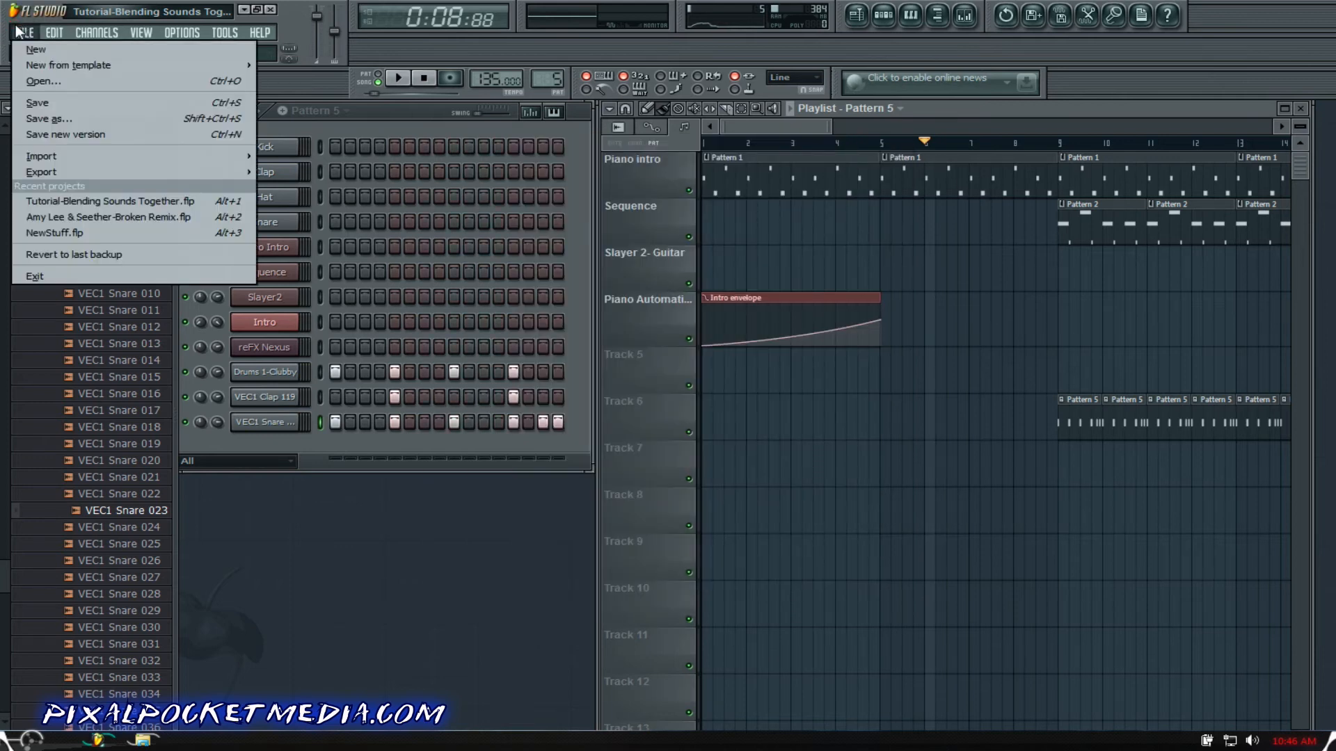
mouse_move(85, 171)
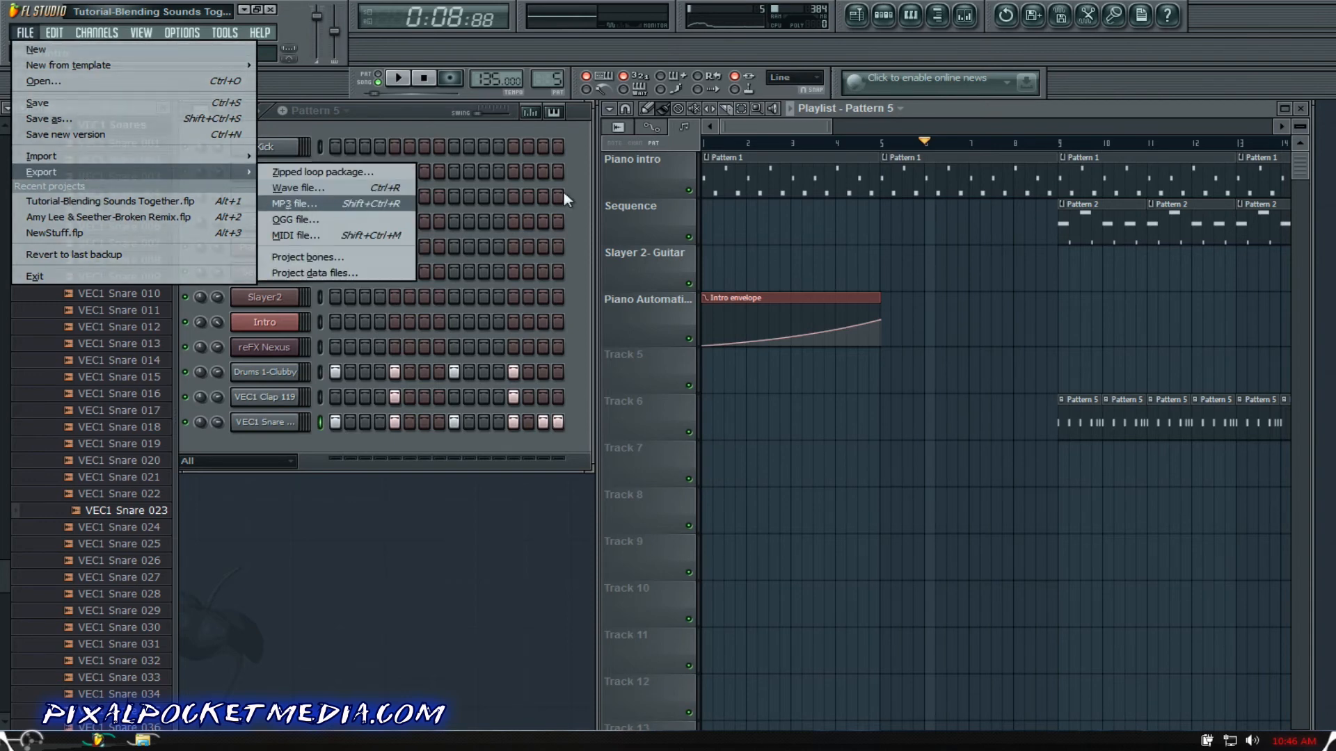
left_click(742, 221)
Step: Play the arrangement from bar 1 and remove the snare hit on step 16 of the VEC1 Snare channel
left_click(717, 144)
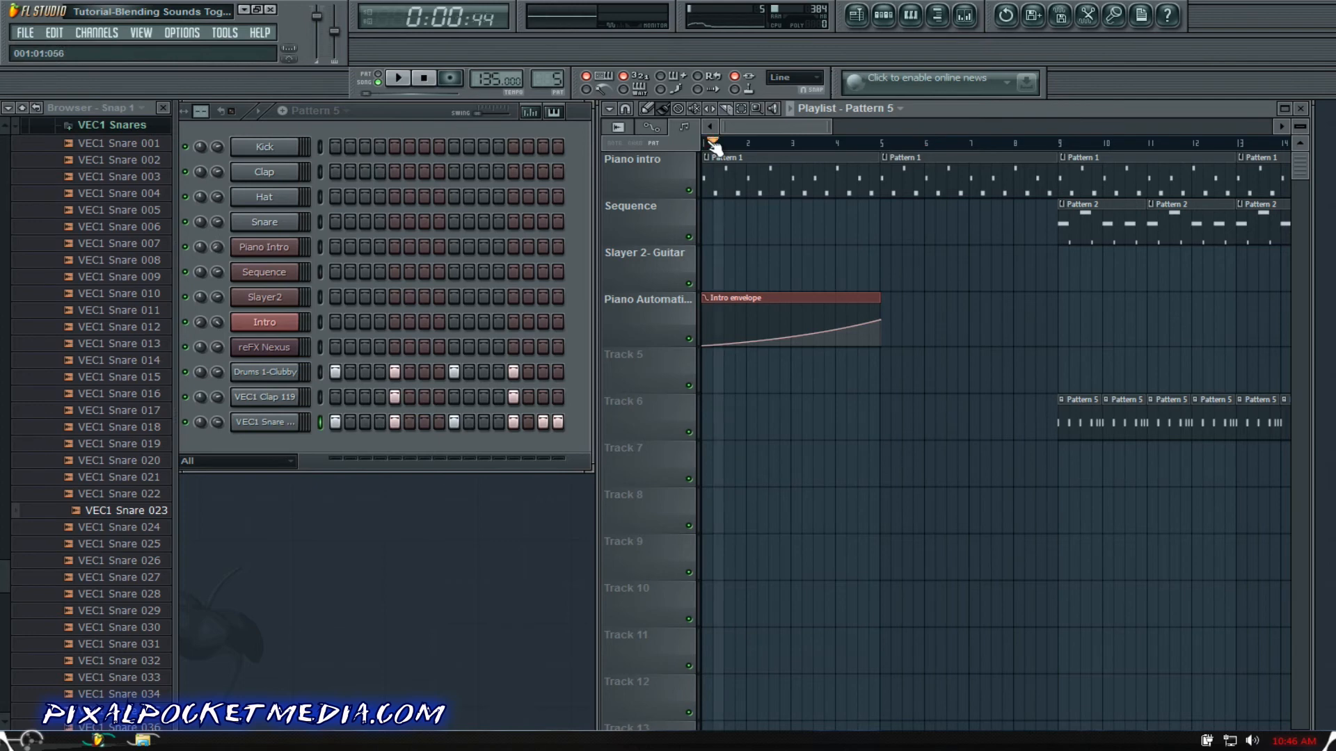
key("space")
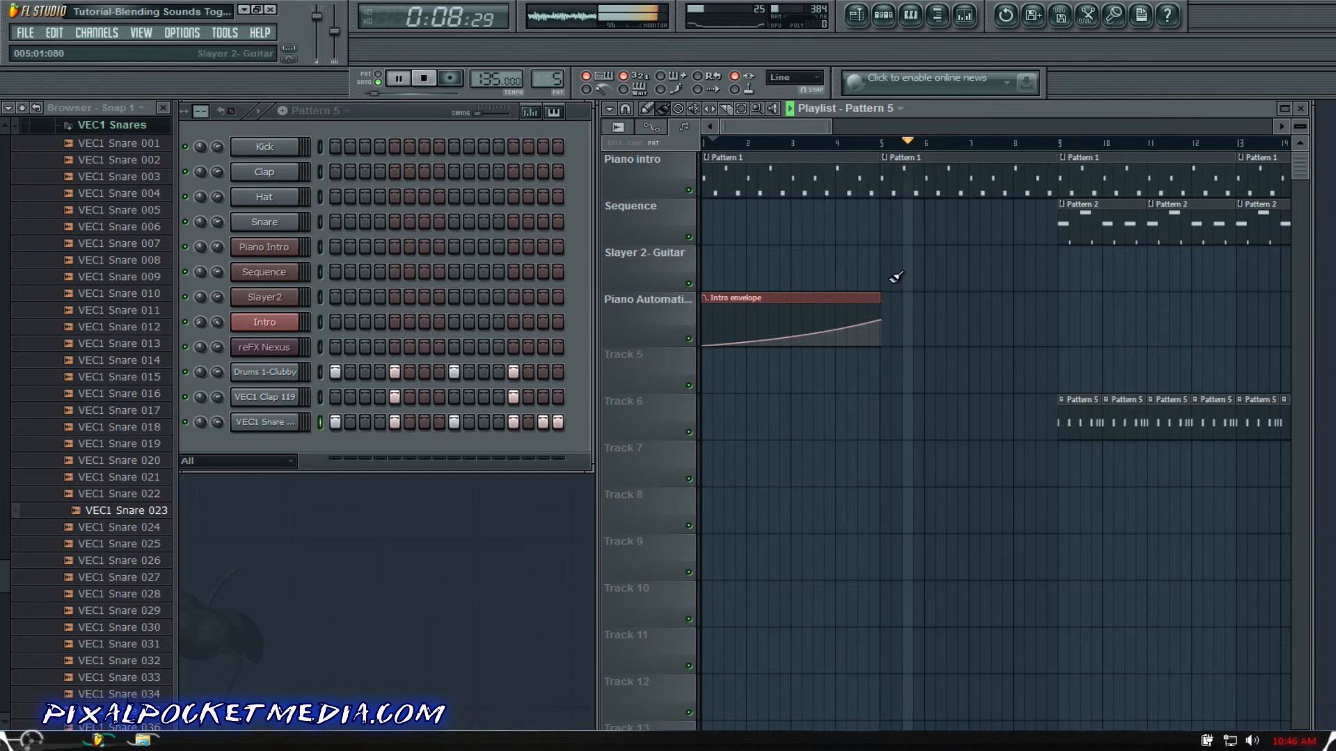
left_click(871, 296)
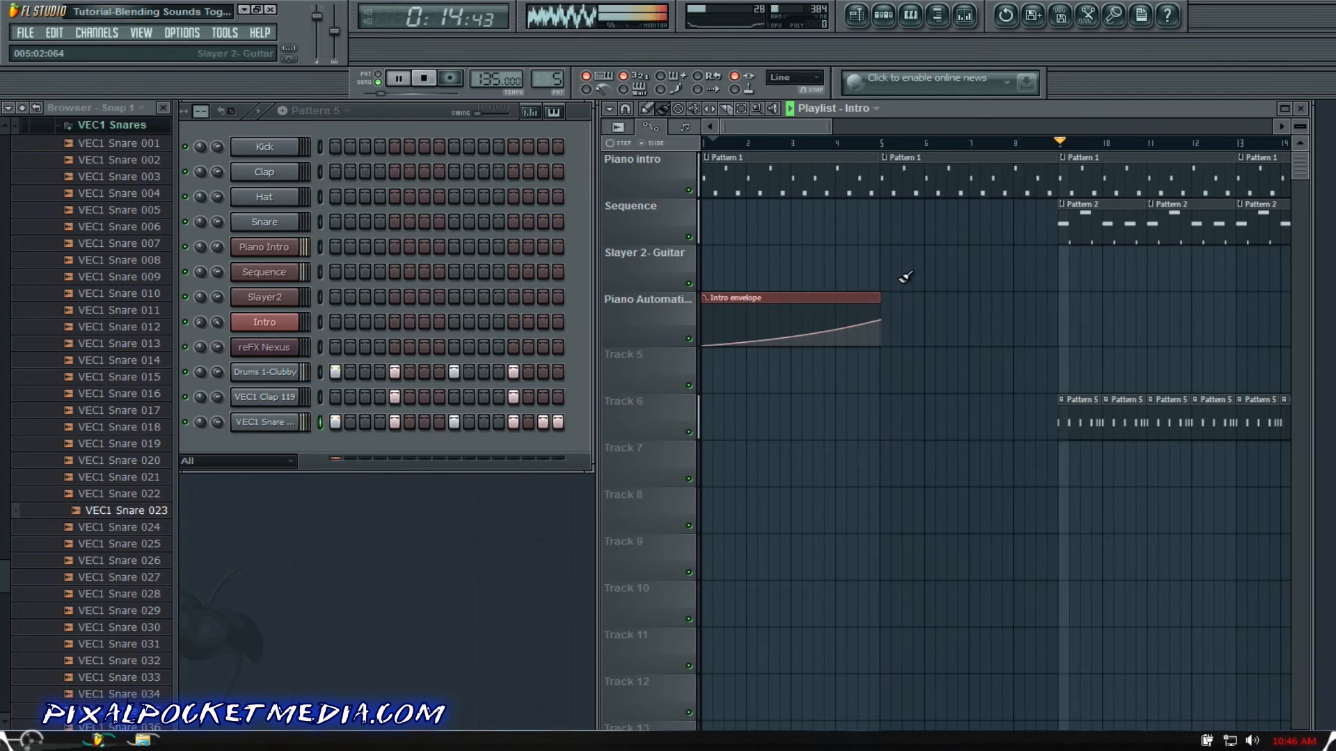
left_click(558, 421)
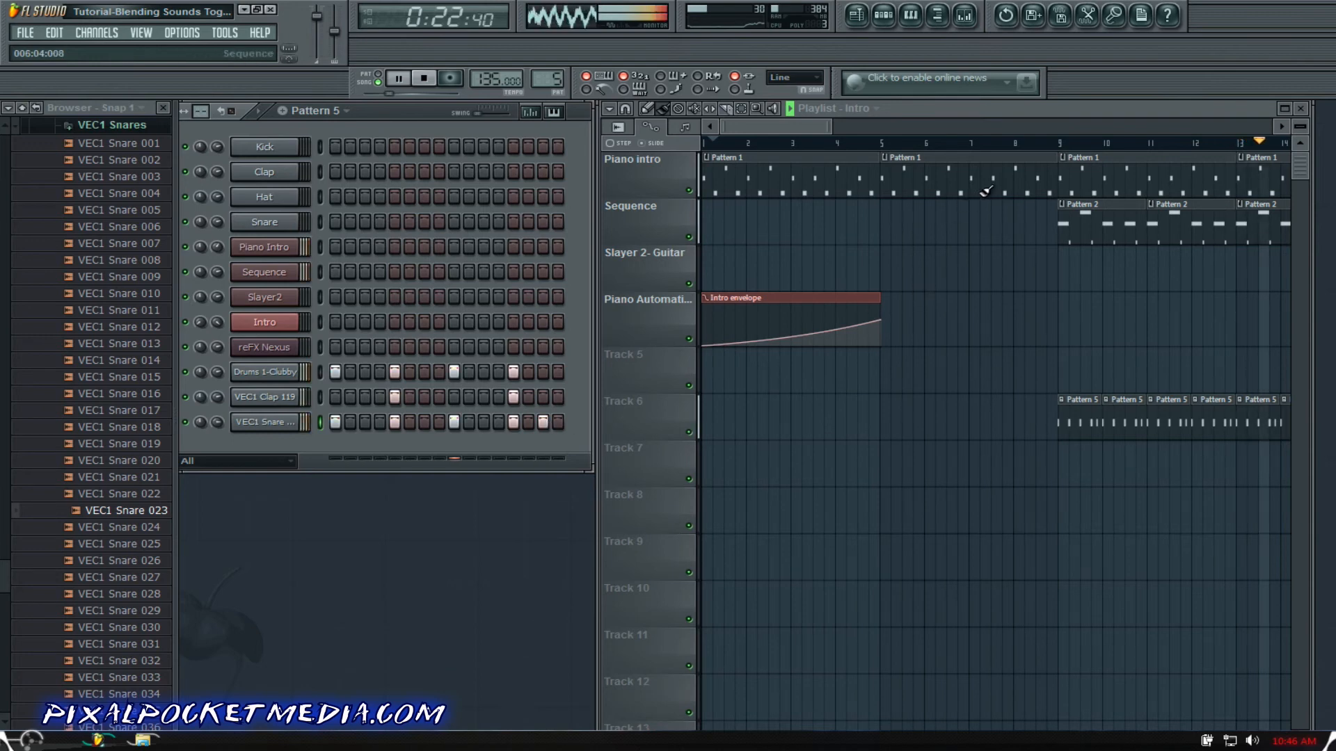
Step: Replay from just before bar 9 and fill the Drums 1-Clubby channel in Pattern 5 with a hit every 2 steps
left_click(1041, 144)
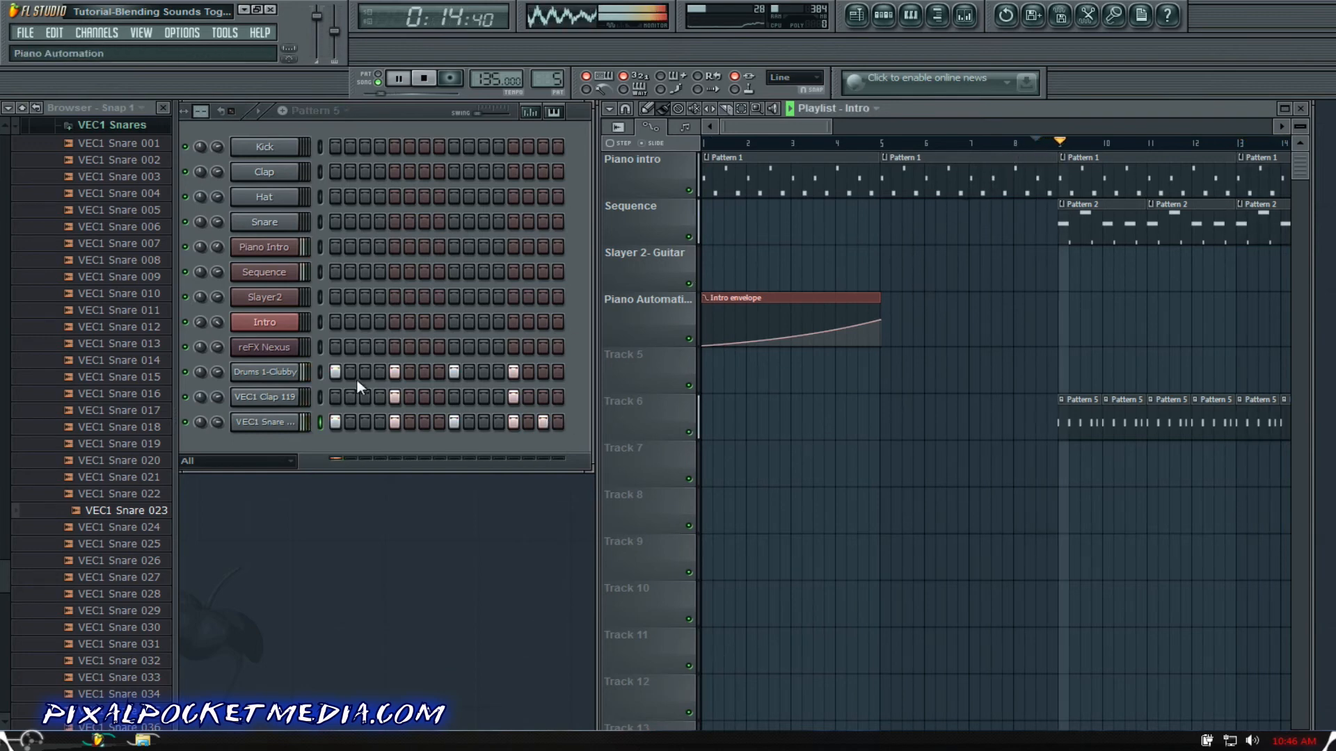
right_click(271, 372)
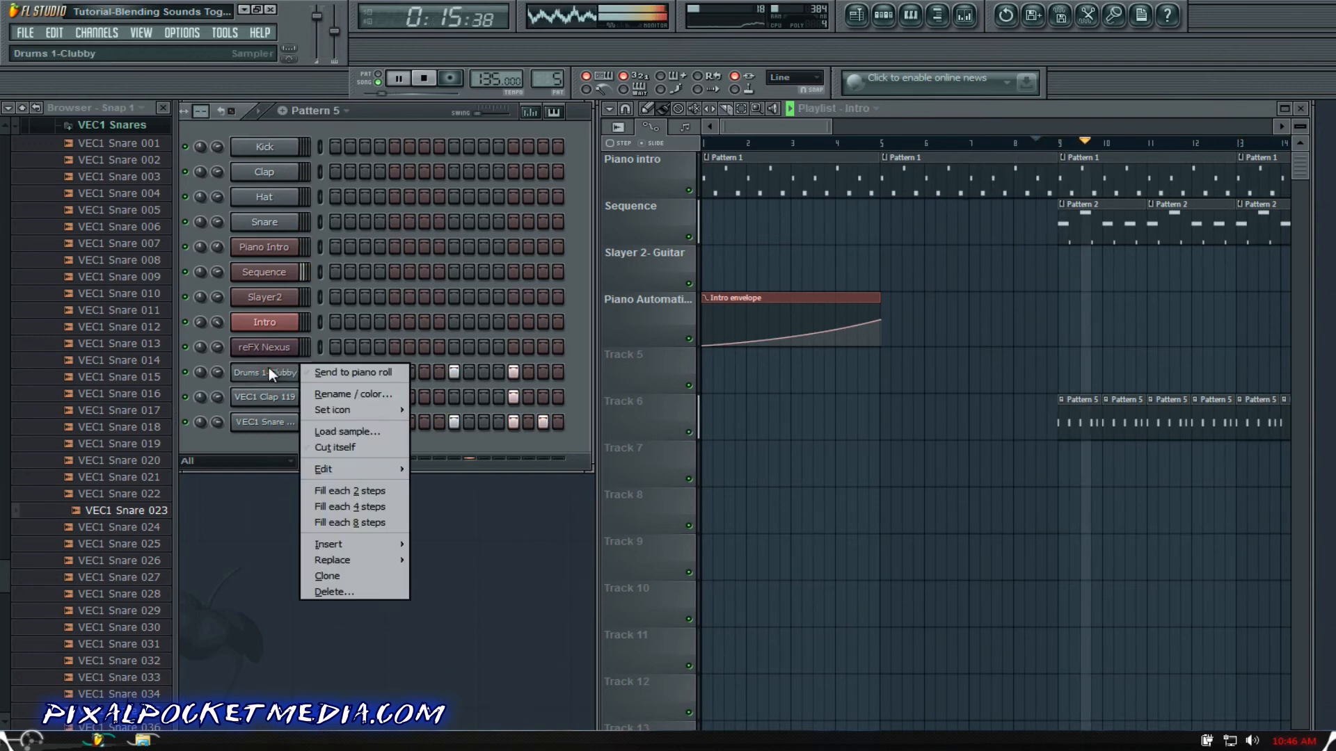
left_click(319, 494)
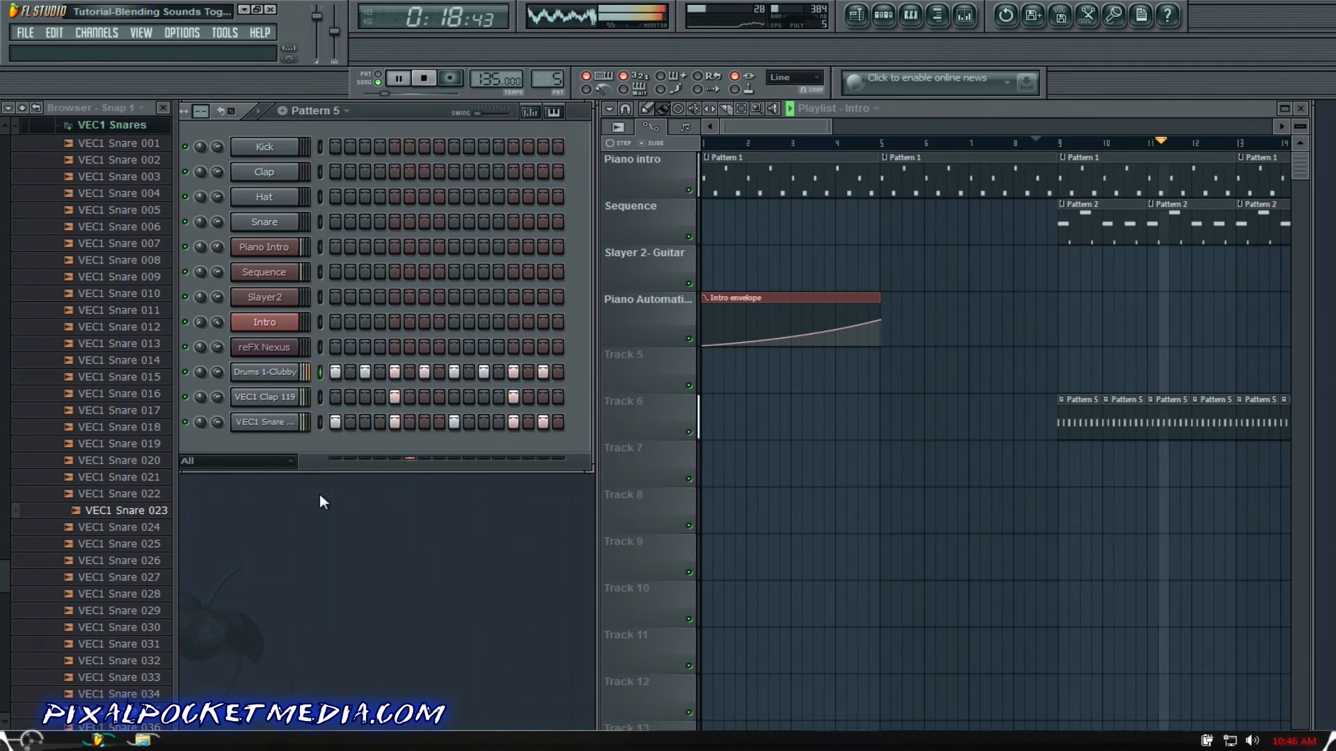
Step: Fill the Drums 1-Clubby and VEC1 Clap 119 channels in Pattern 5 with a hit every 4 steps
right_click(274, 368)
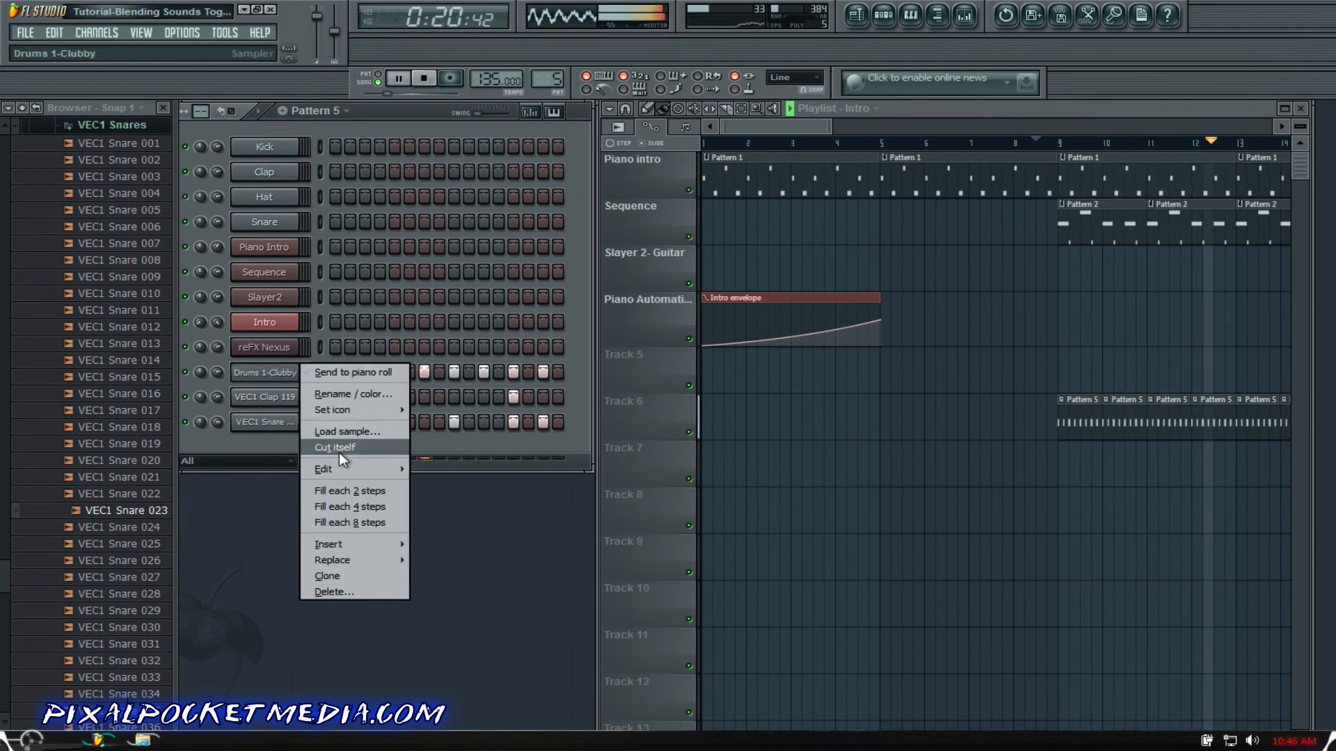
left_click(361, 508)
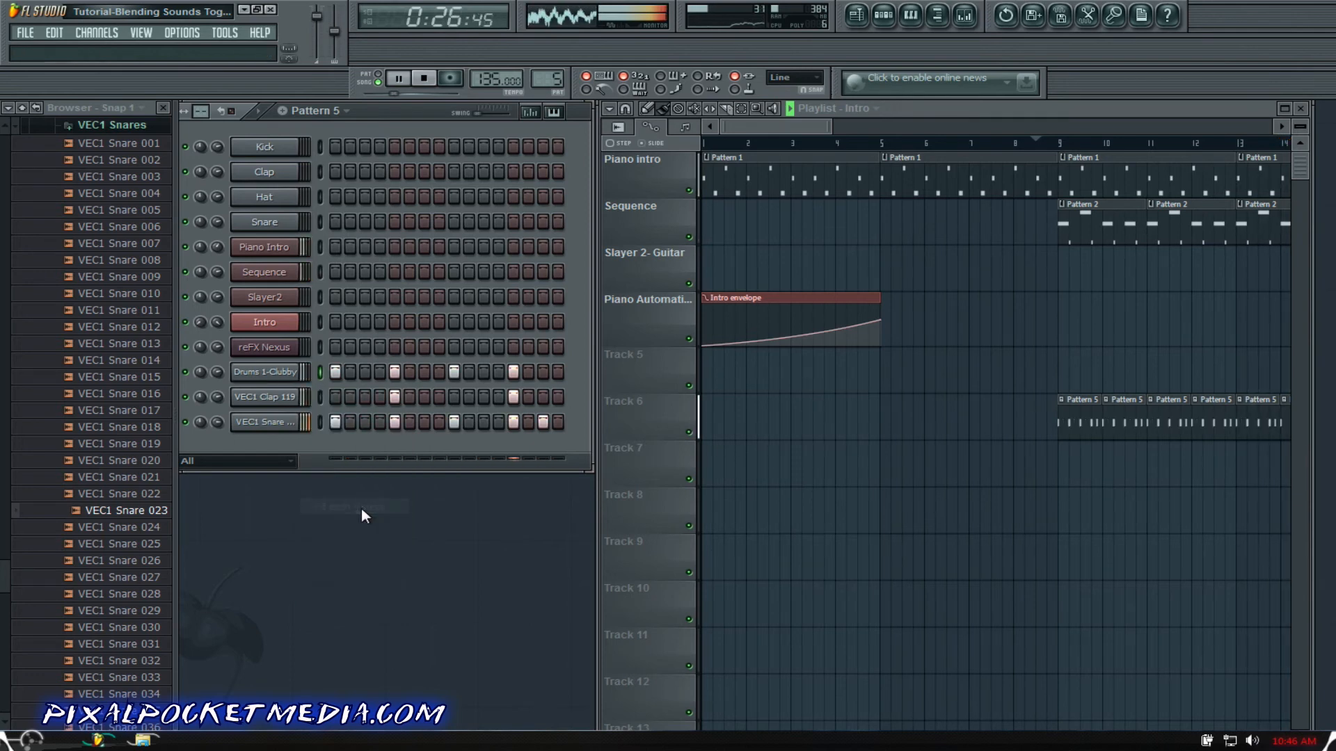
right_click(278, 397)
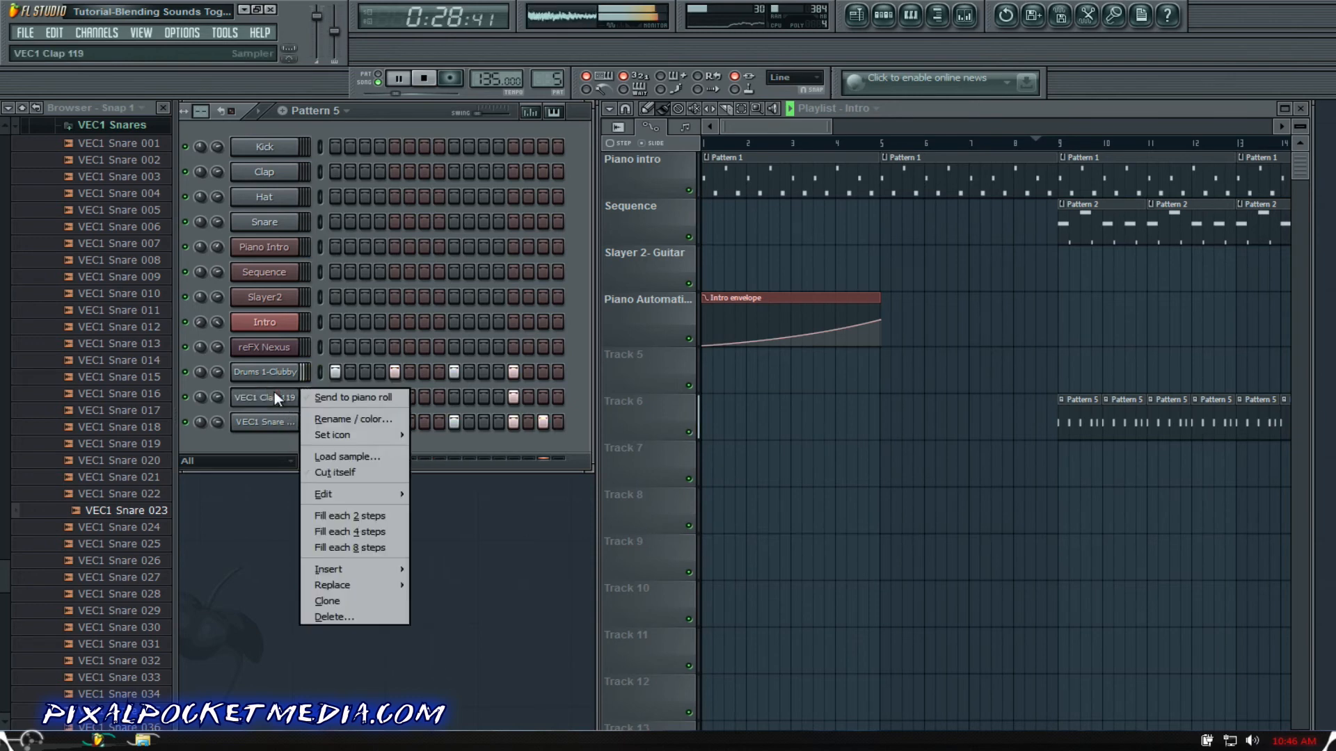
left_click(348, 530)
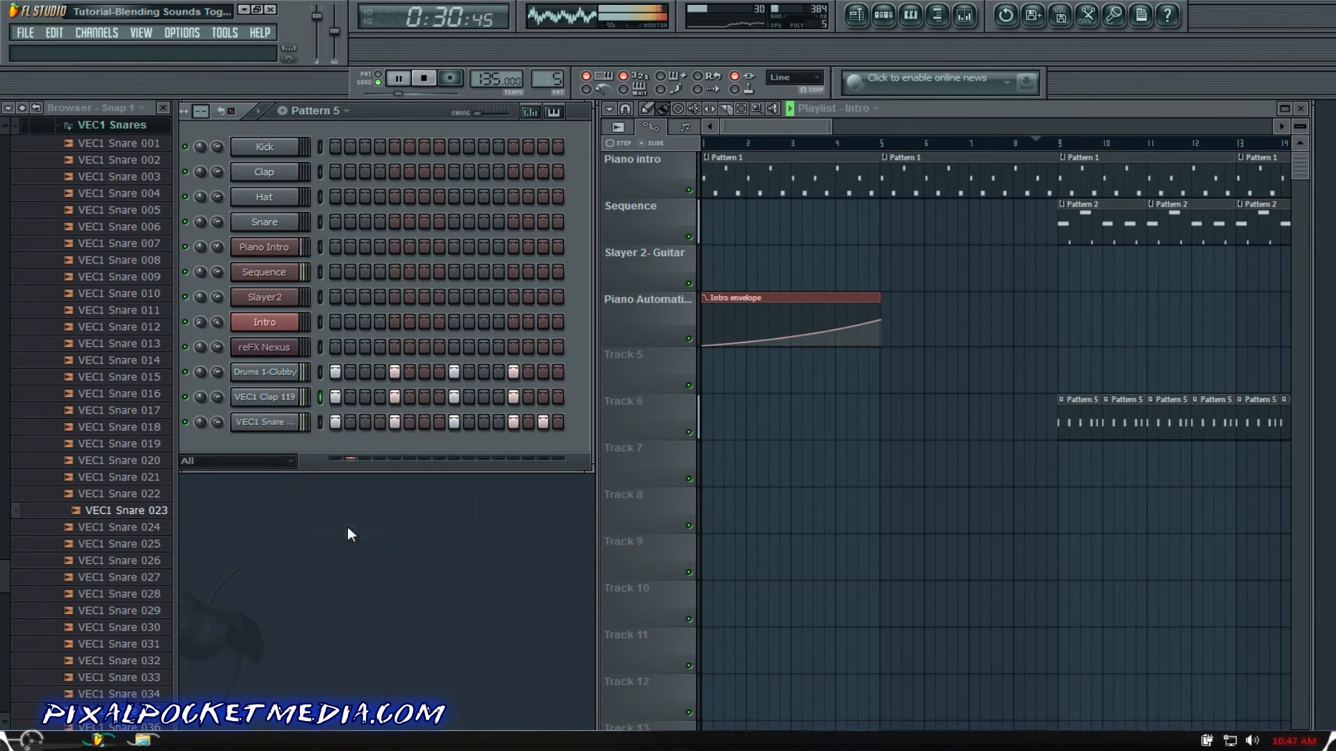
Step: Refill the VEC1 Clap 119 channel with a hit every 2 steps and stop playback after listening
right_click(271, 403)
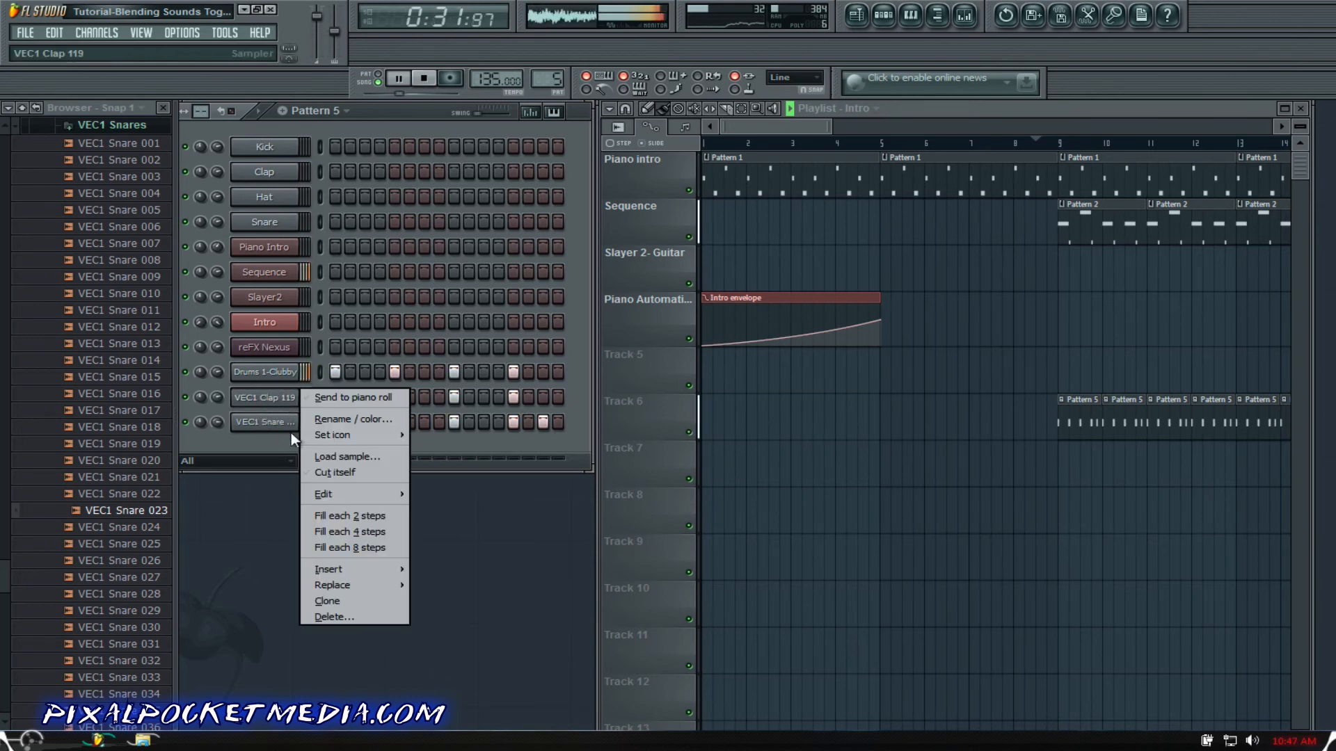
left_click(352, 516)
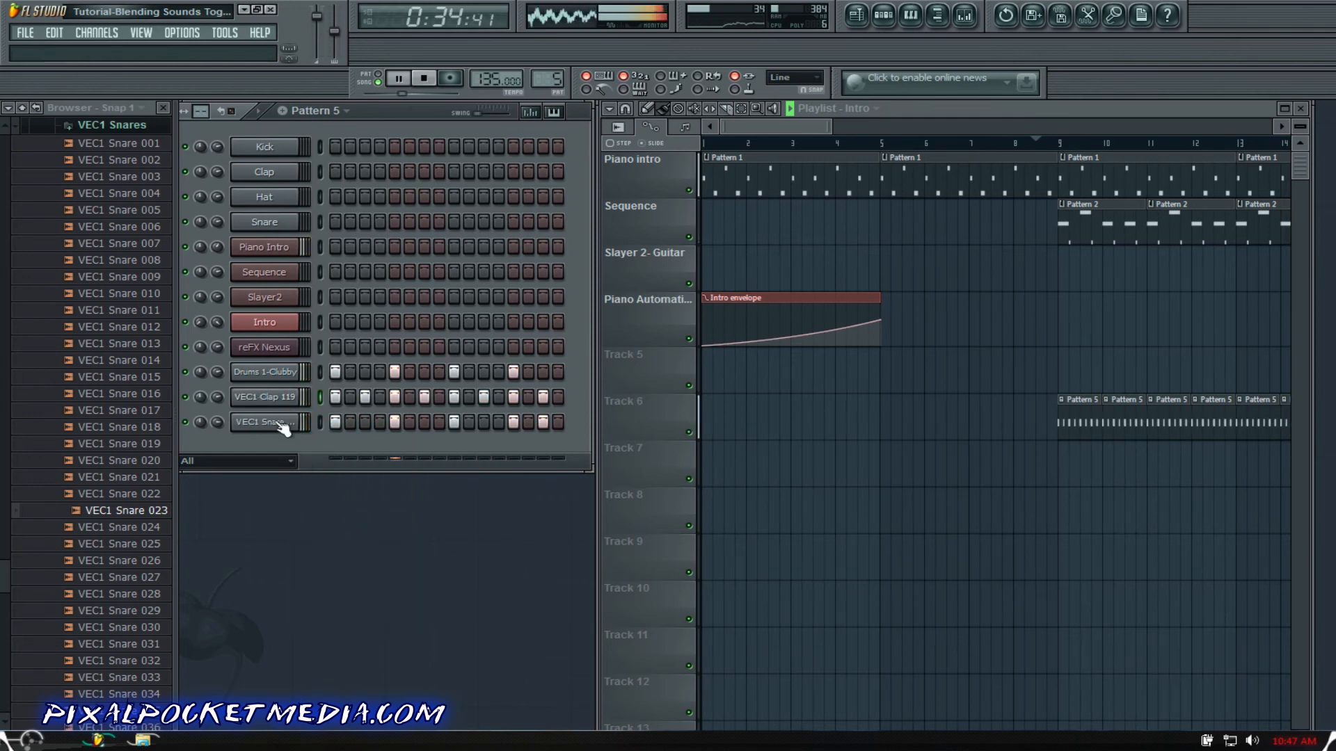
key("space")
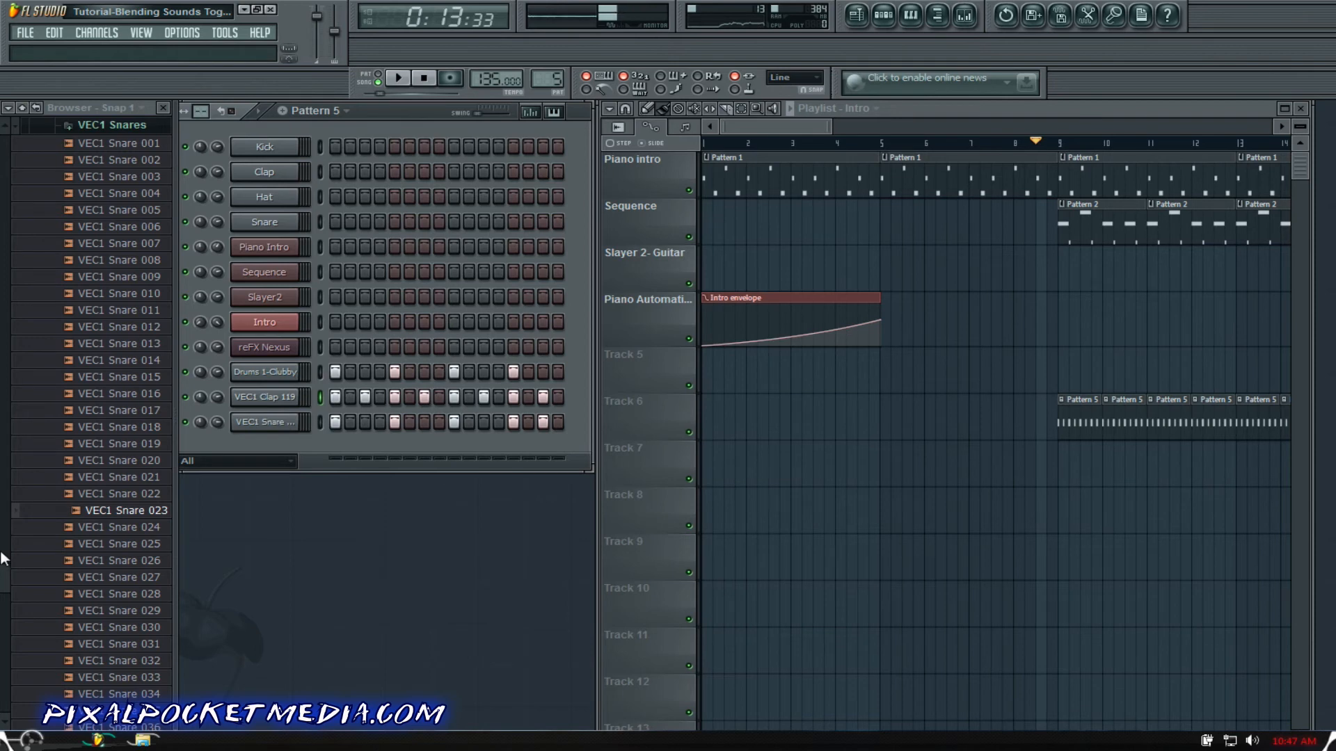
Step: Open the VEC1 Close HH folder inside VEC1 Cymbals in the sample browser
left_click_drag(4, 559, 43, 259)
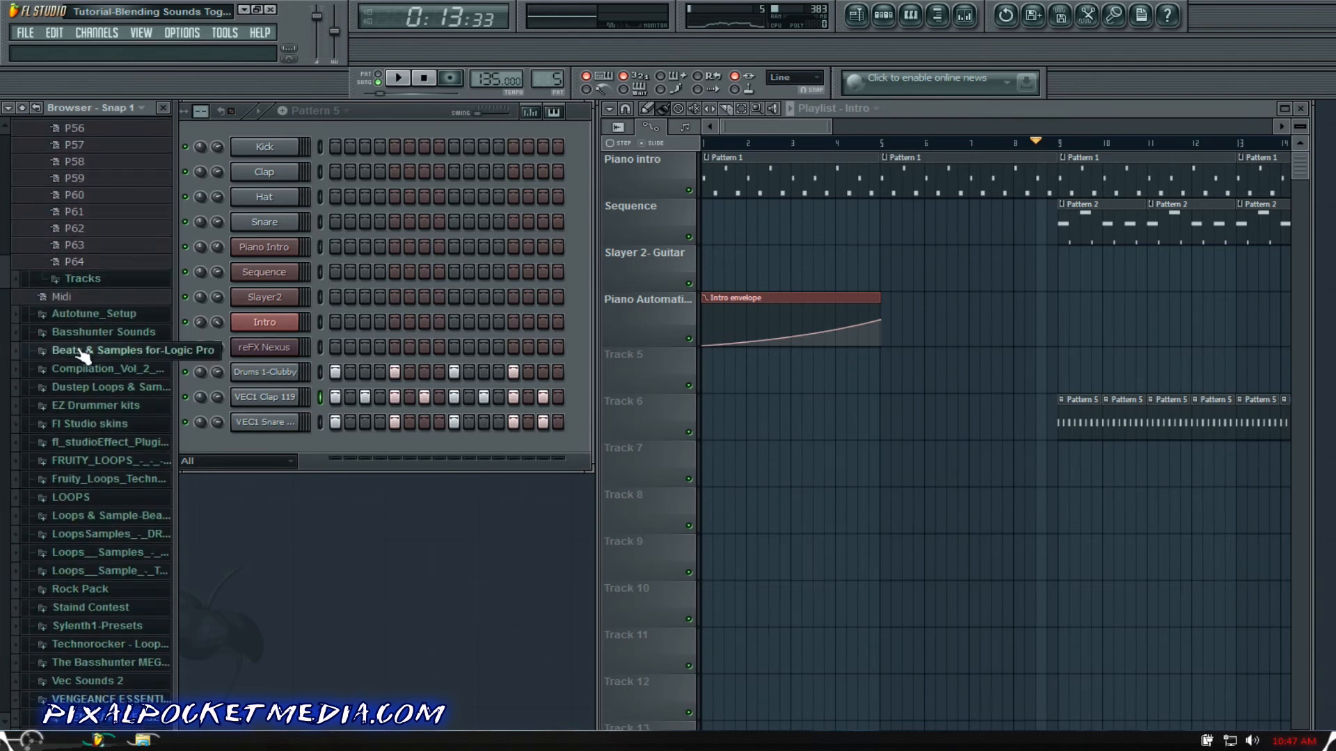
mouse_move(3, 282)
left_mouse_down()
mouse_move(3, 299)
mouse_move(3, 282)
left_mouse_up()
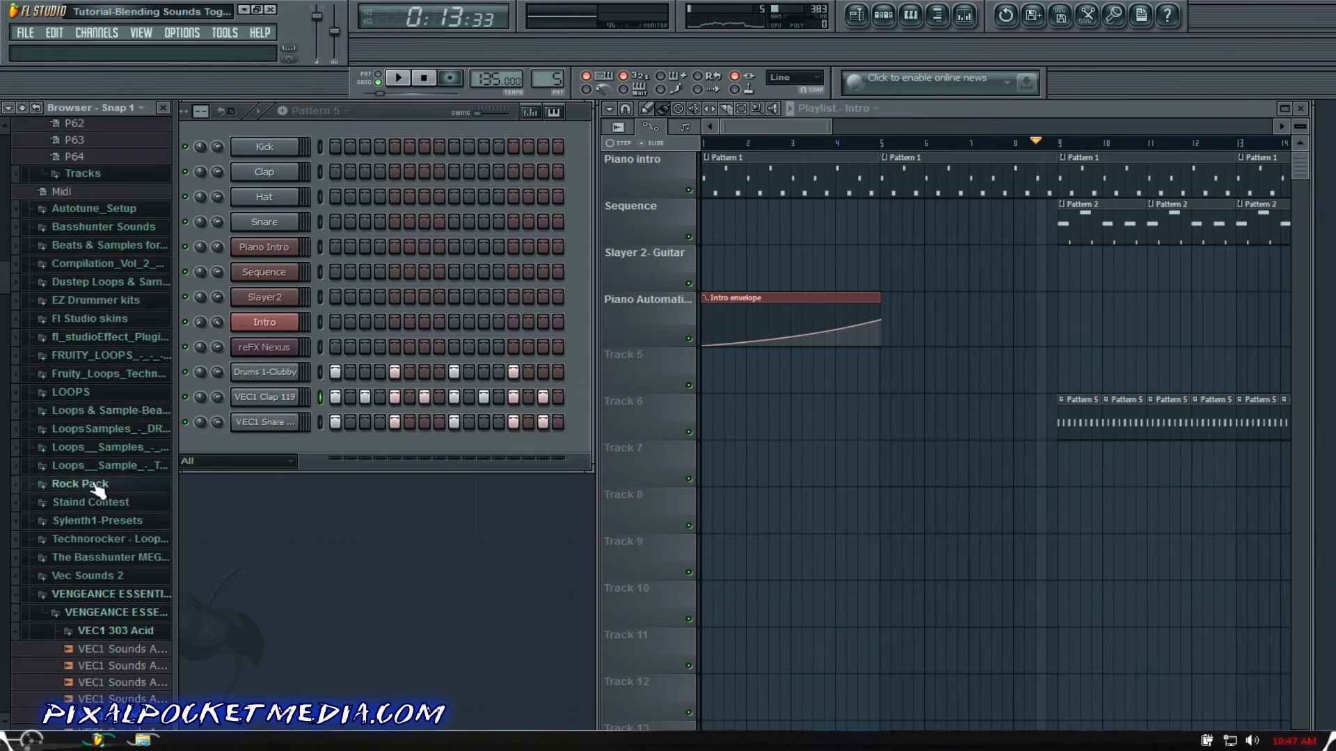
left_click_drag(3, 286, 3, 445)
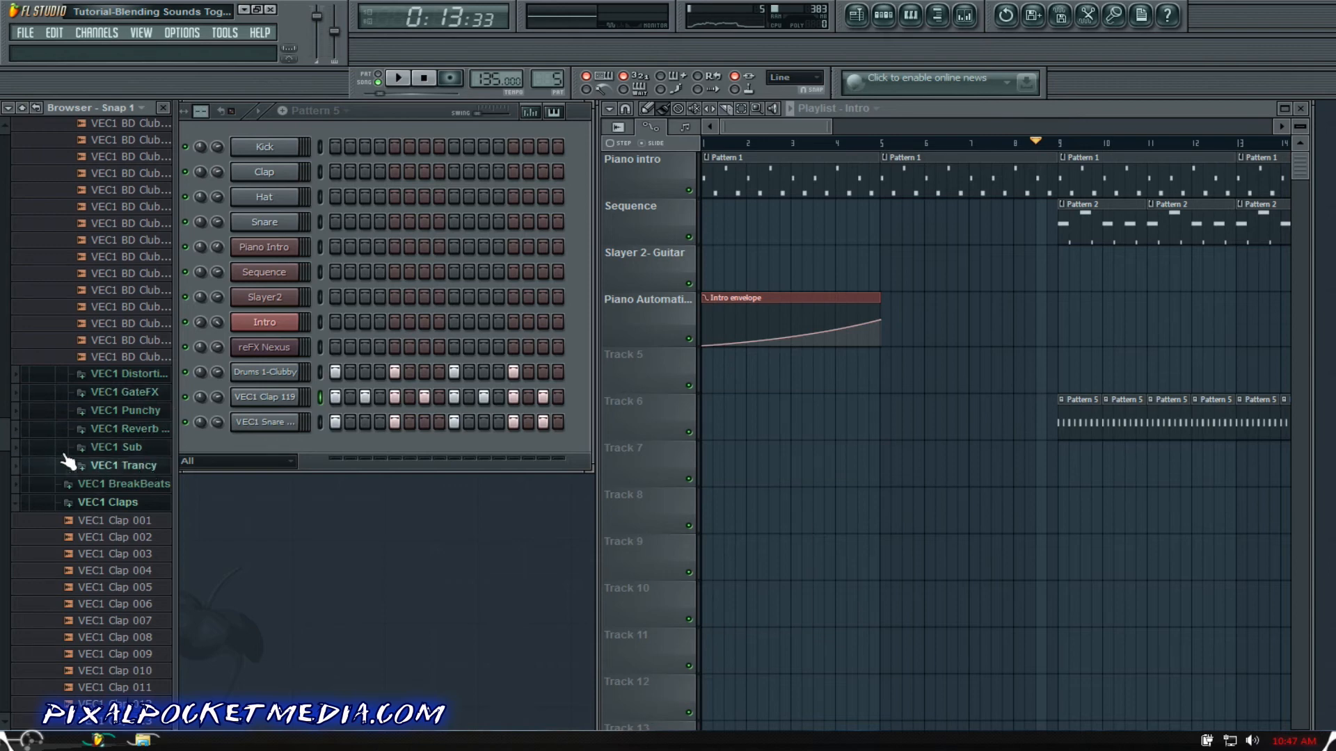
left_click_drag(4, 442, 2, 557)
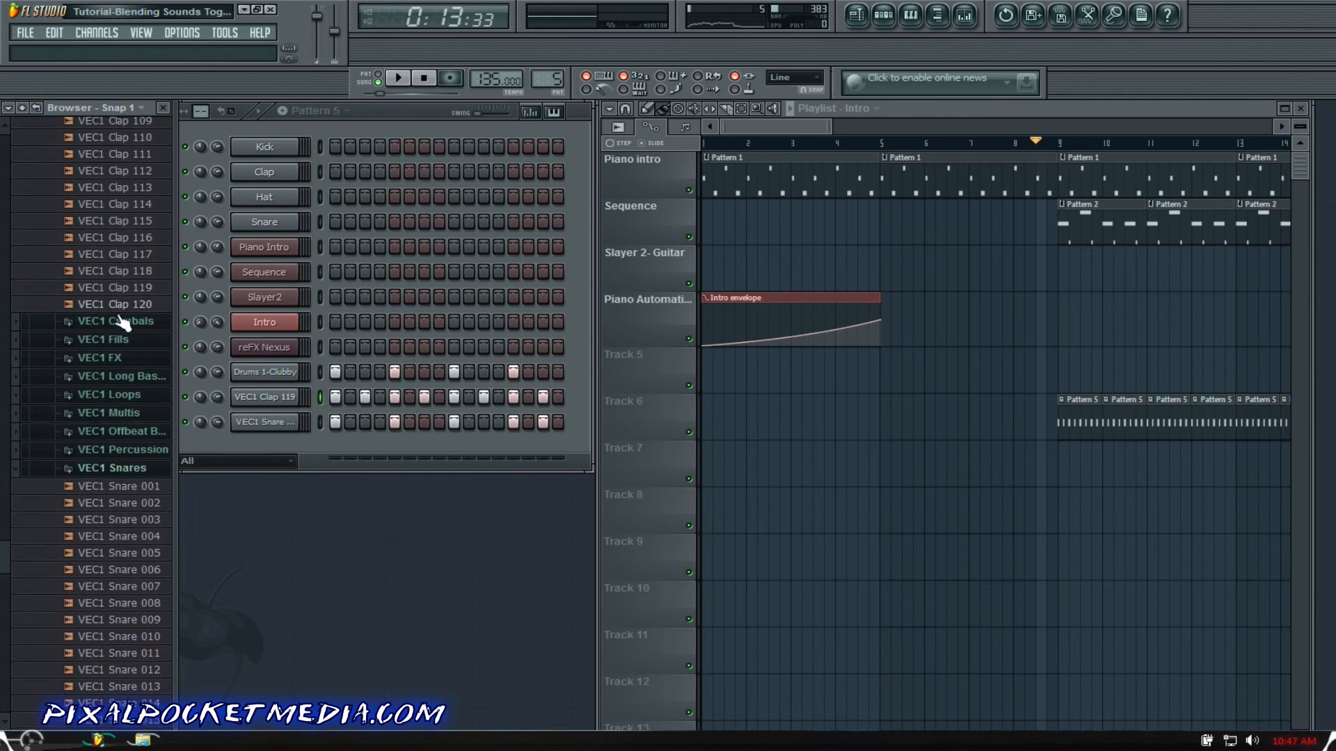
left_click(117, 319)
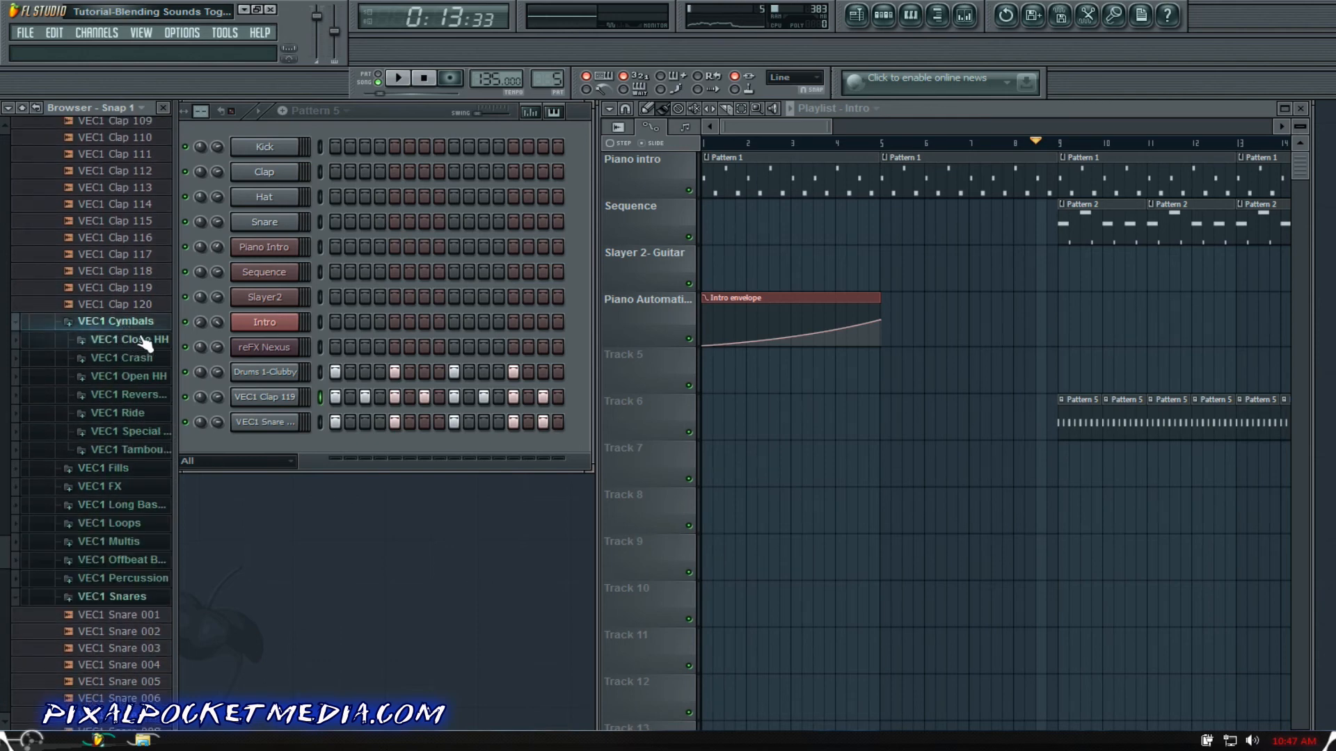
left_click(119, 339)
Step: Audition several closed hi-hat samples from VEC1 Cymbals CH 13 to CH 21
left_click(118, 341)
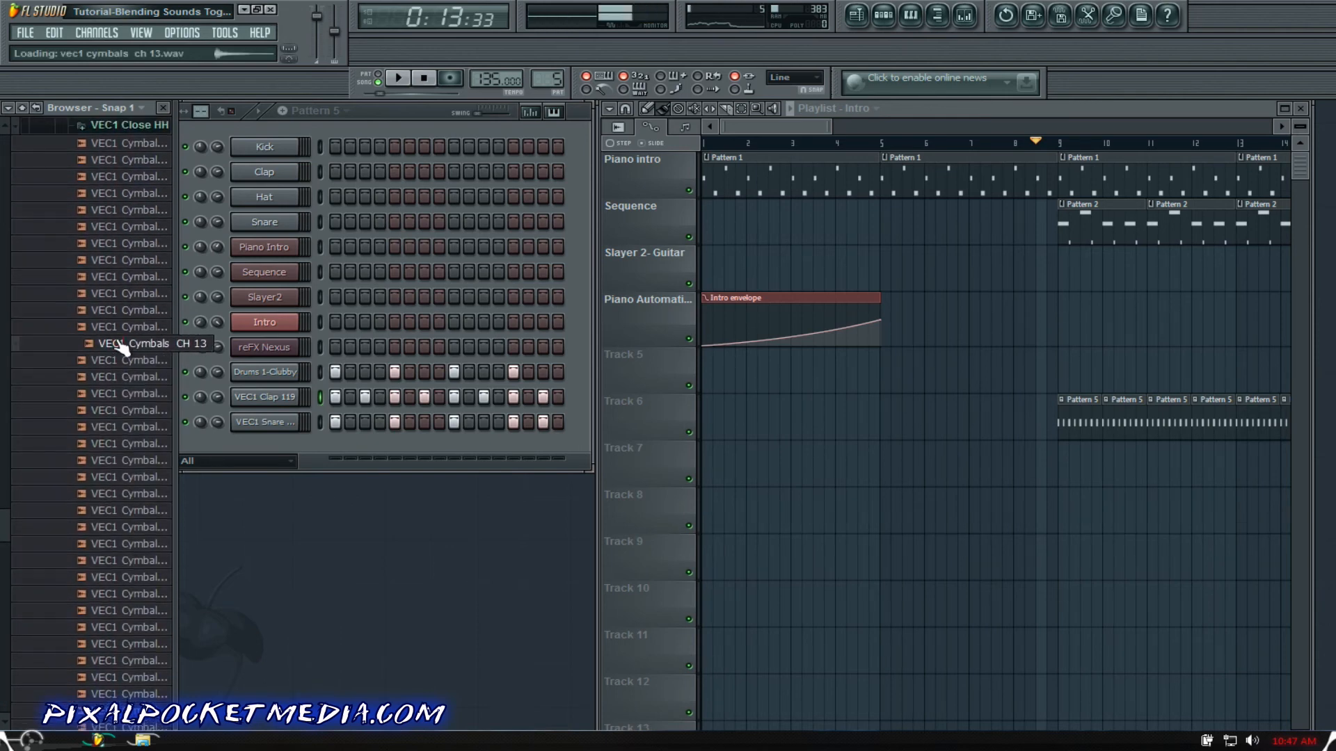
left_click(119, 378)
left_click(120, 416)
left_click(121, 446)
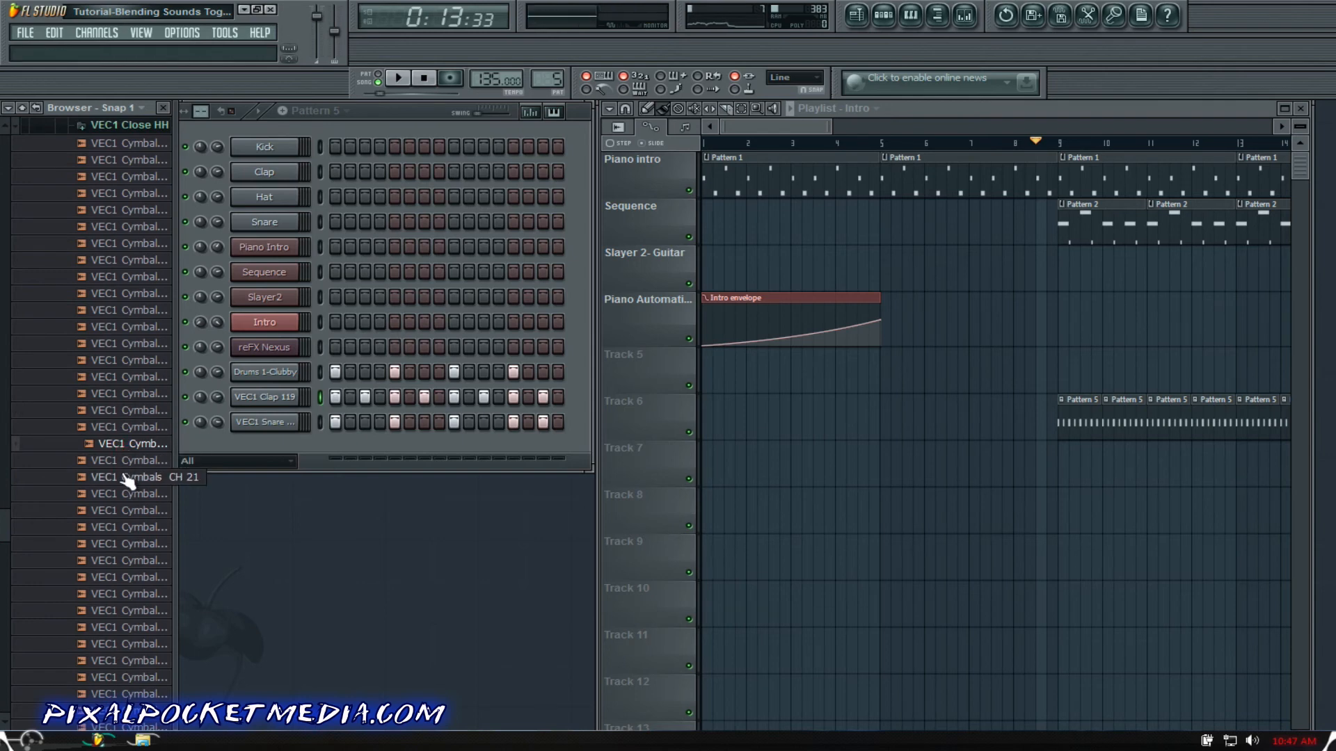
left_click(122, 478)
Step: Open the VEC1 Open HH folder and audition several open hi-hat samples, including VEC1 Cymbals OH 023
scroll(6, 533, "down", 10)
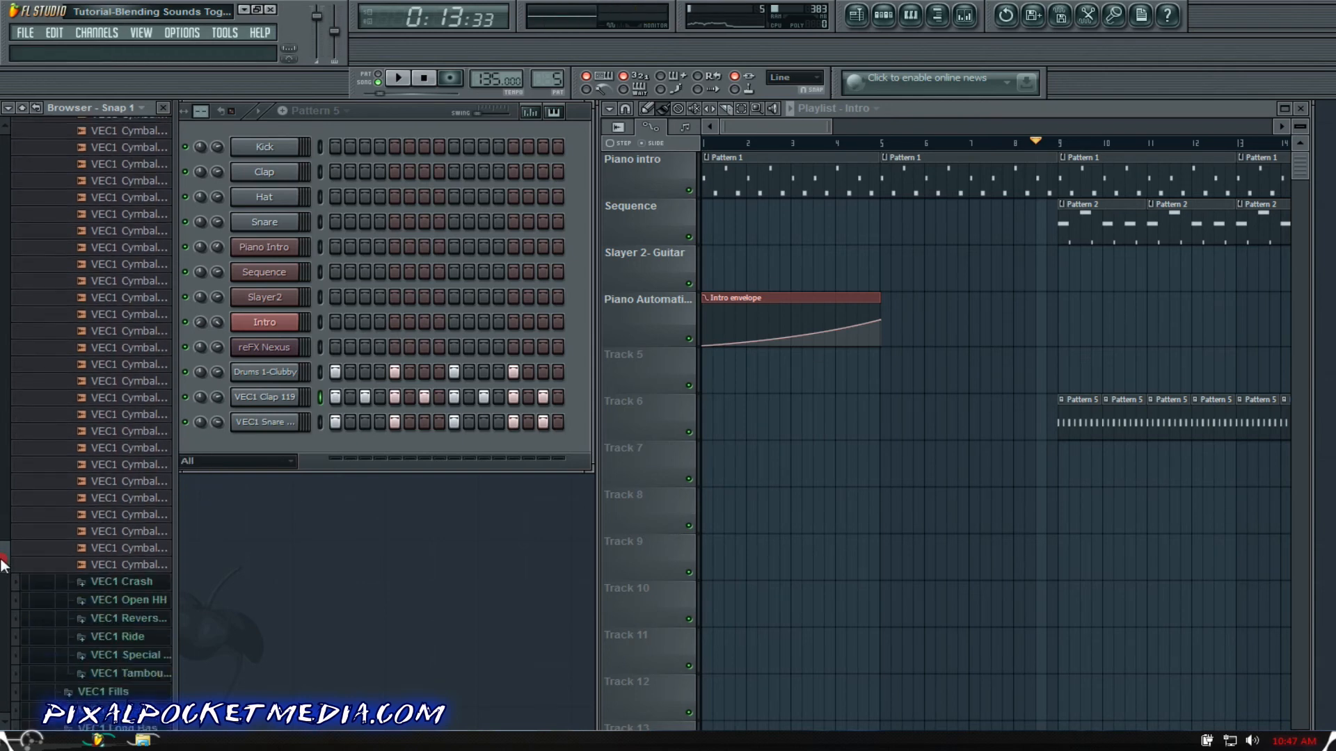
left_click(111, 418)
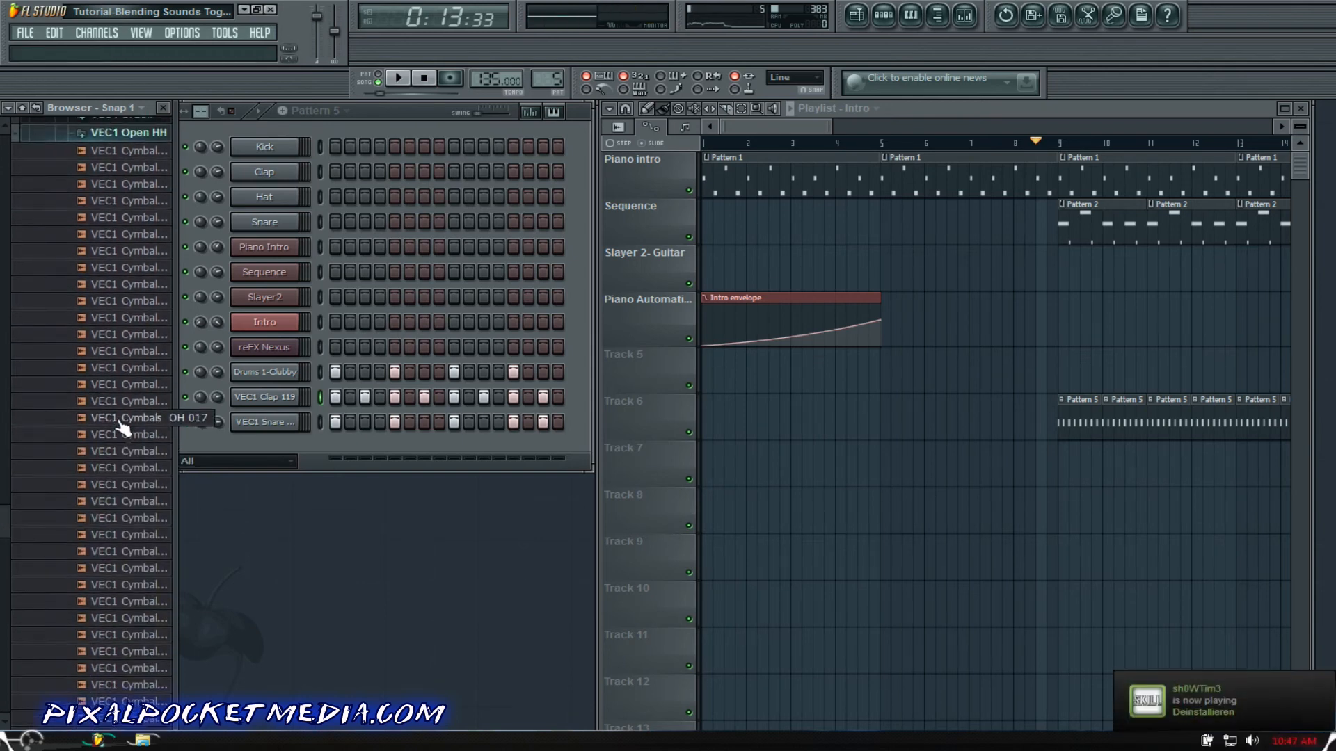
left_click(127, 428)
left_click(129, 461)
left_click(130, 510)
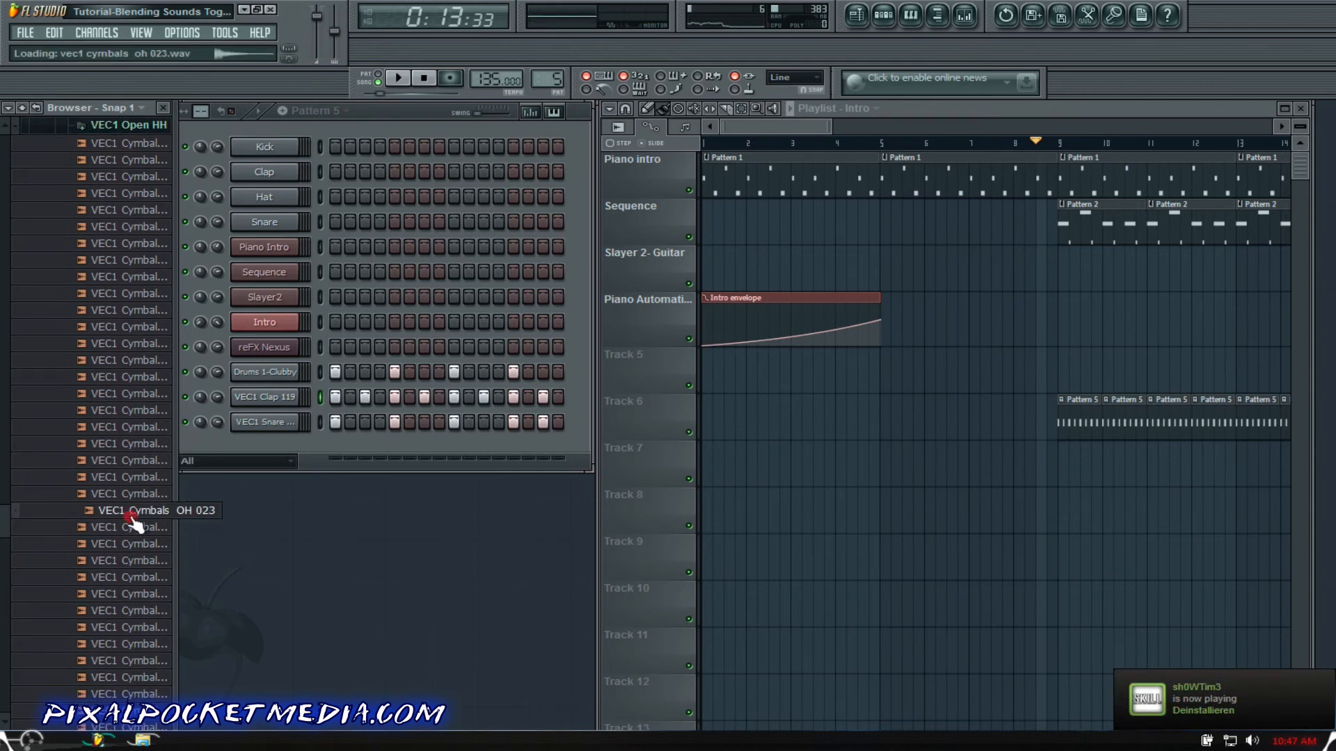
left_click(140, 561)
left_click(140, 580)
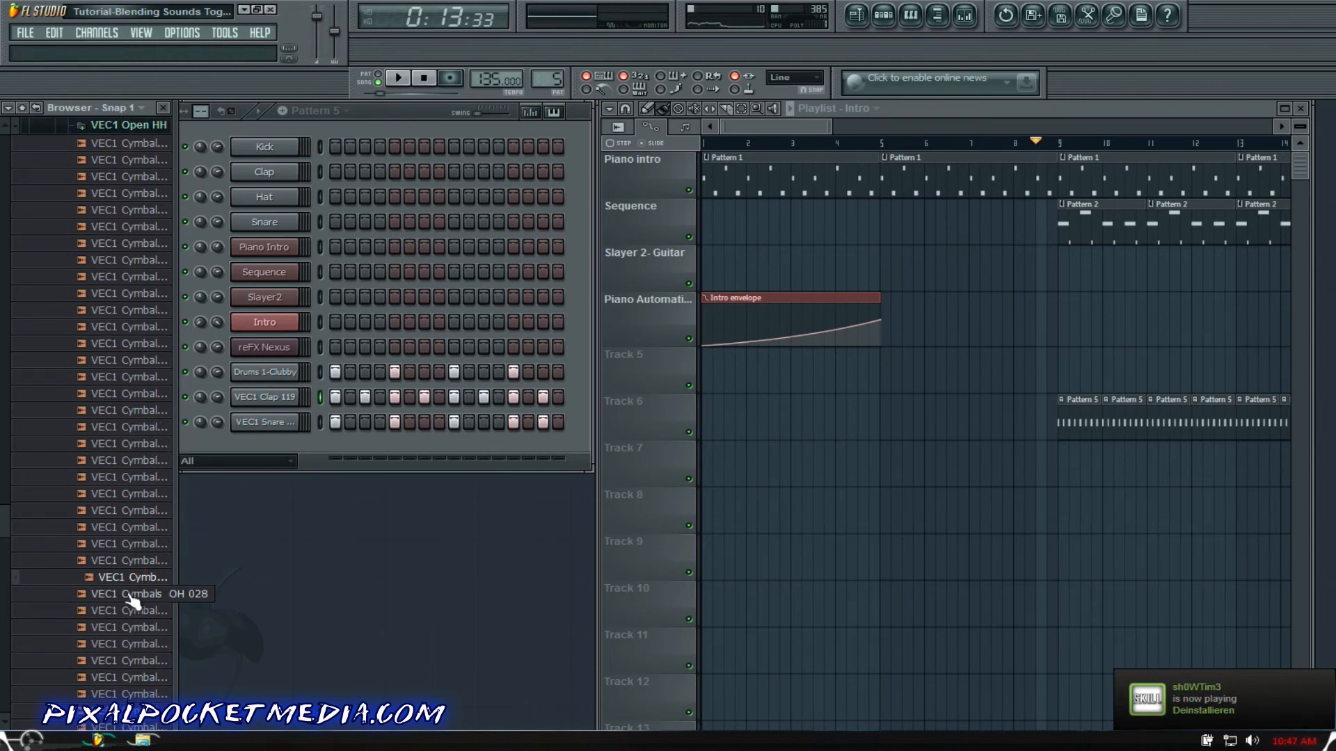
Step: Audition further open hi-hats and replace the VEC1 Clap 119 channel's sample with VEC1 Cymbals OH 048
scroll(131, 595, "down", 3)
left_click(130, 596)
scroll(130, 596, "down", 3)
left_click(130, 597)
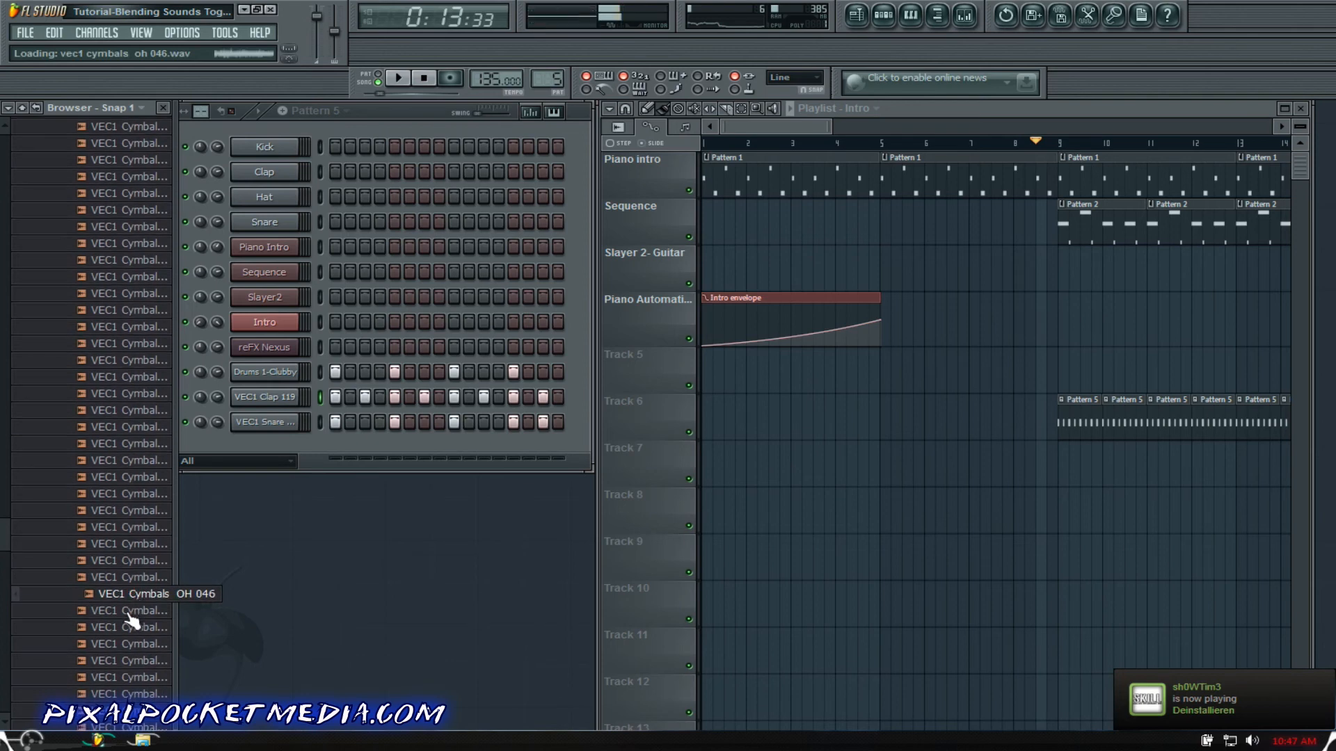
left_click(131, 614)
left_click(135, 630)
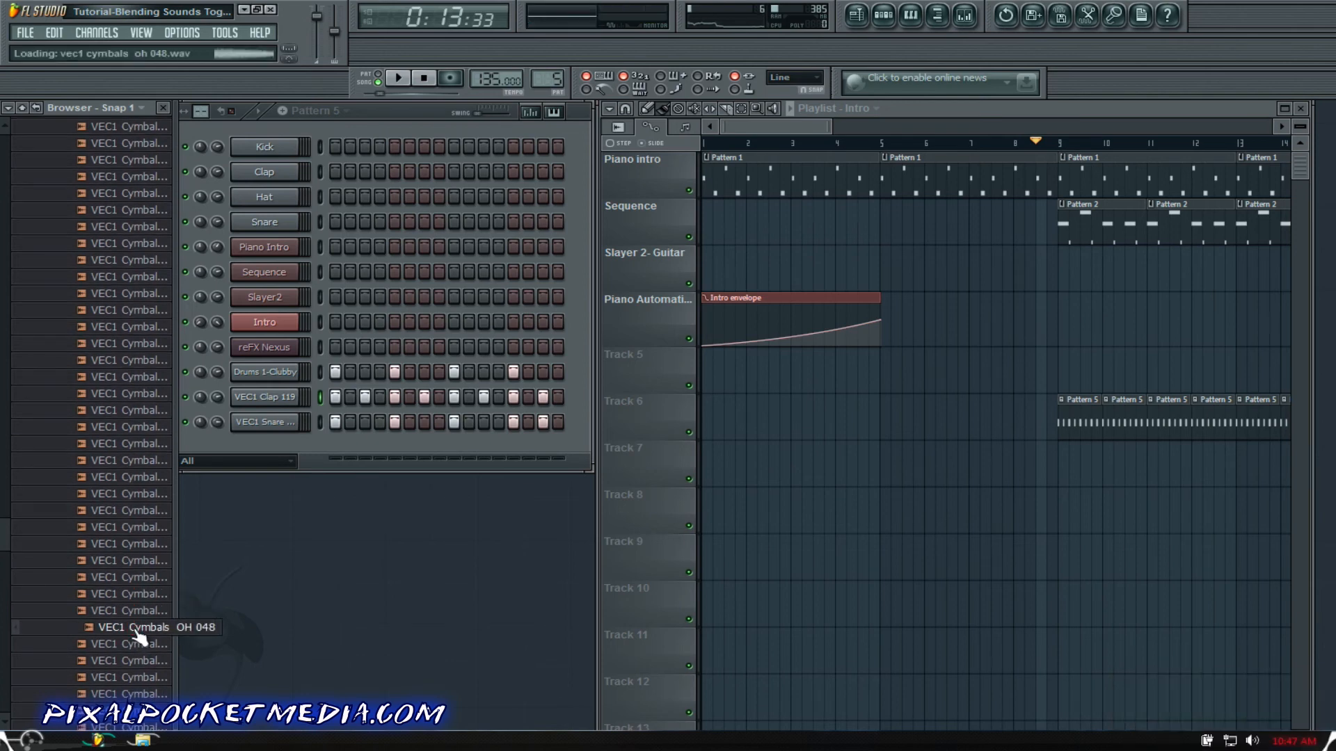
left_click_drag(139, 635, 266, 398)
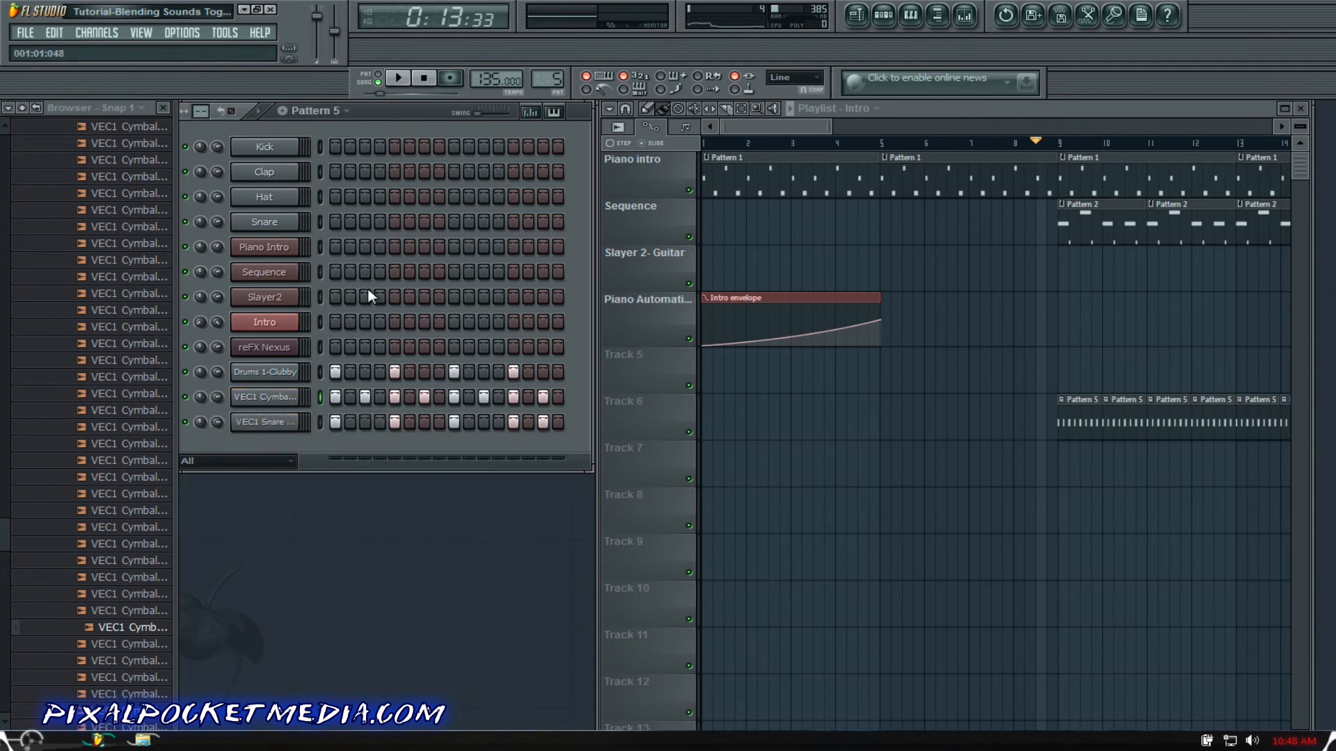
Step: Play Pattern 5 on its own briefly, return to song mode and play the arrangement from just before bar 9
left_click(373, 77)
key("space")
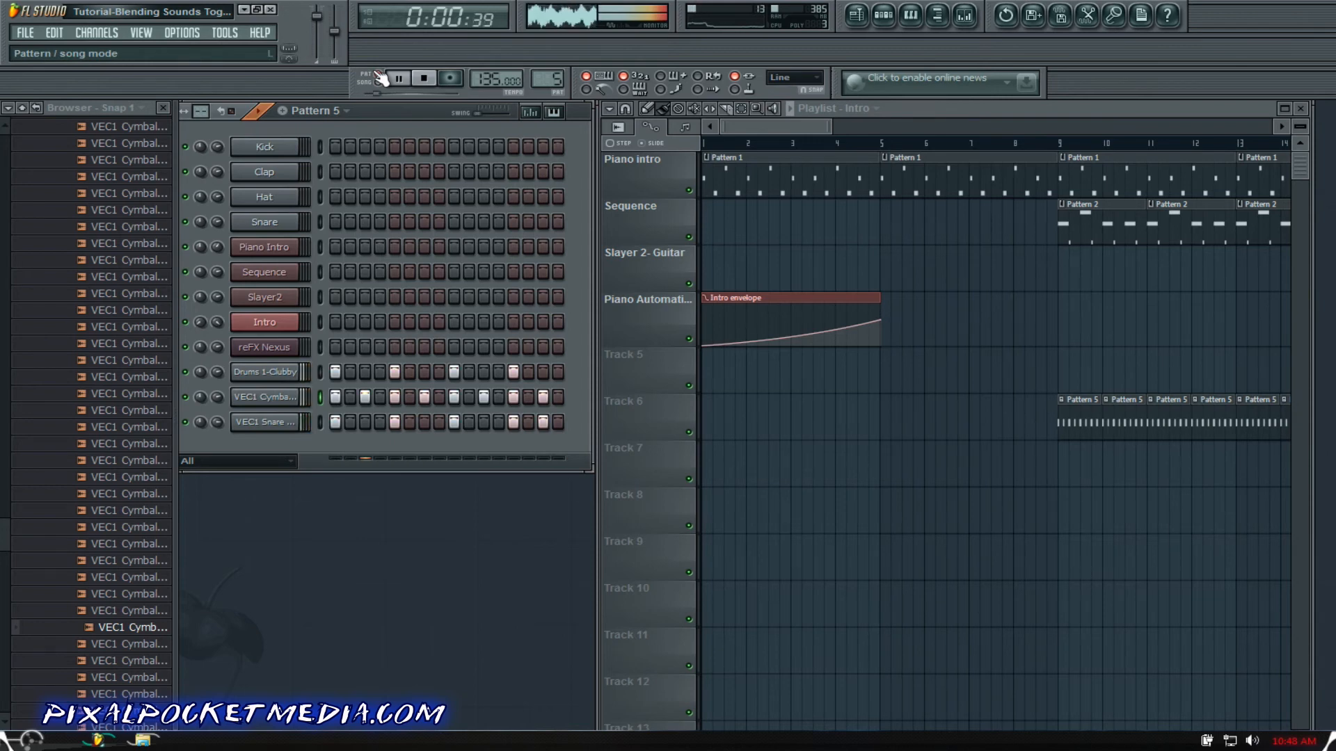
key("space")
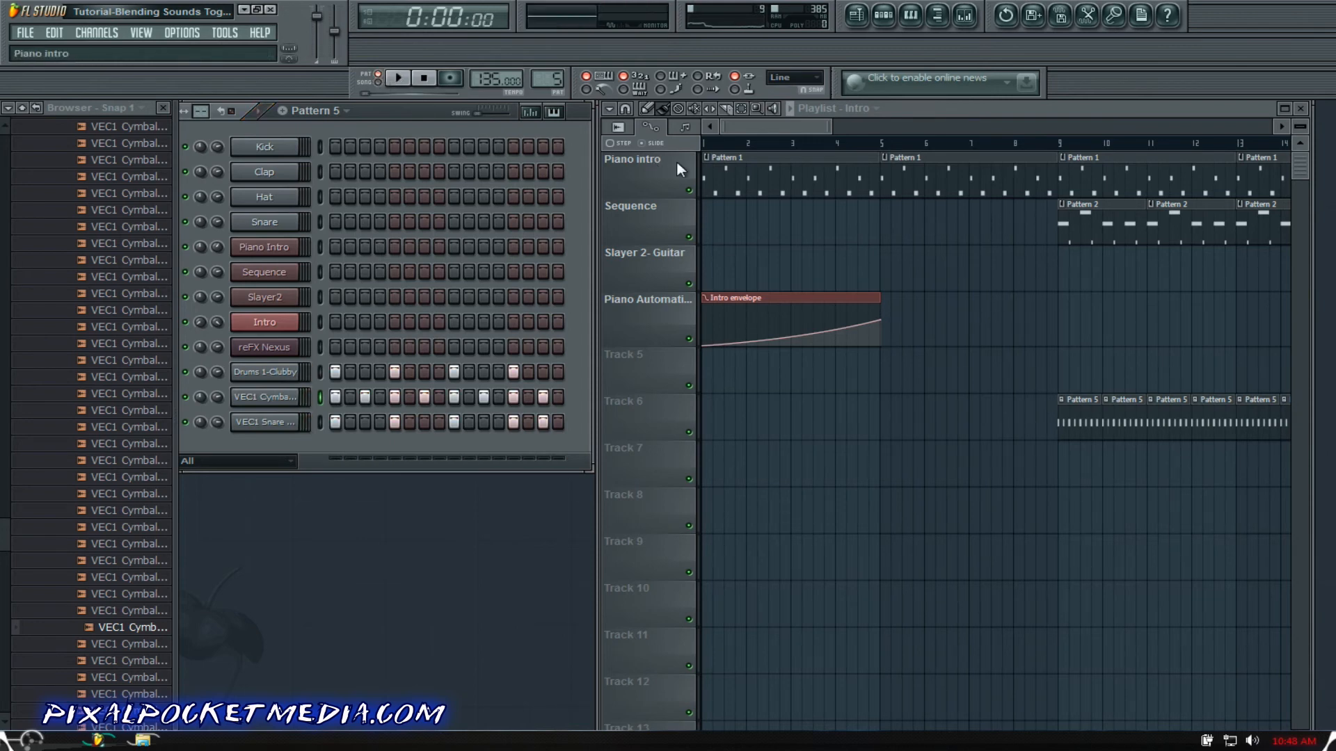
left_click(379, 82)
key("space")
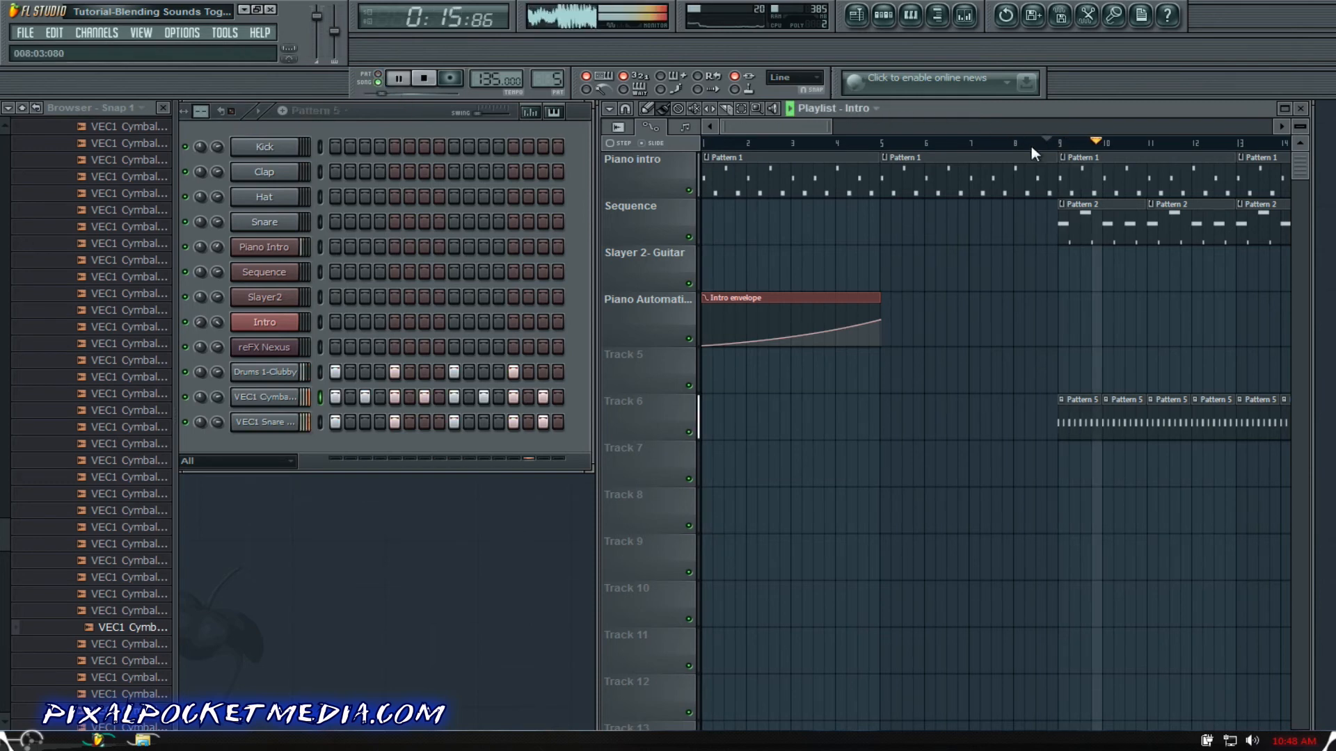
key("space")
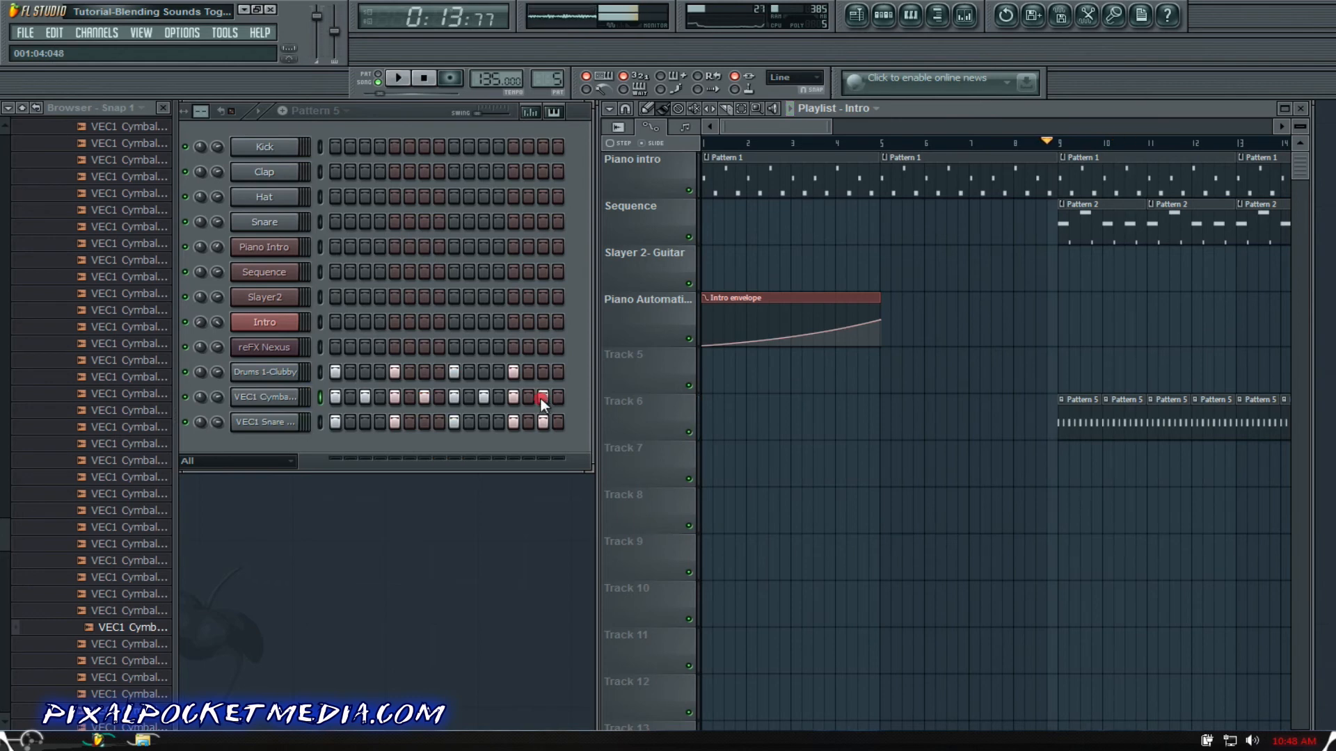
Step: Clear the VEC1 Cymbals channel's steps, fill it with a hit every 4 steps and play the song
left_click_drag(541, 398, 331, 396)
right_click(274, 398)
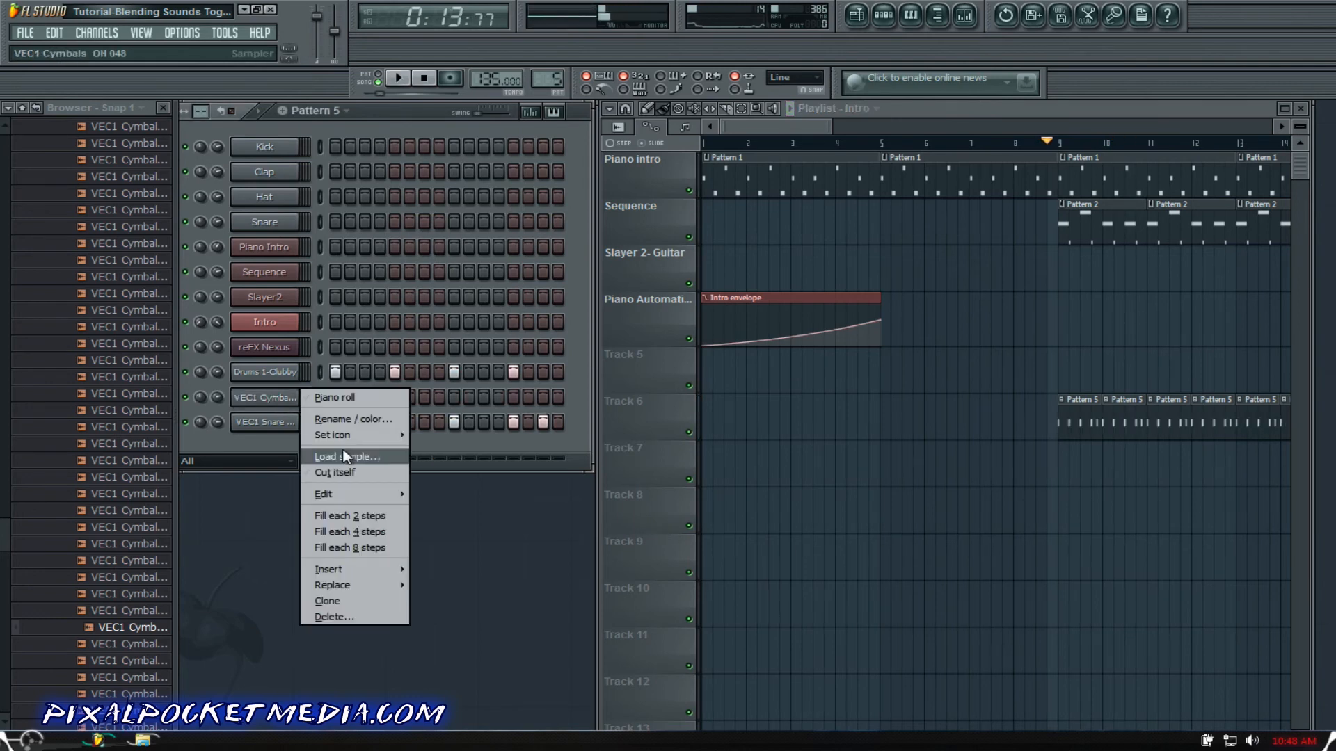
left_click(347, 530)
key("space")
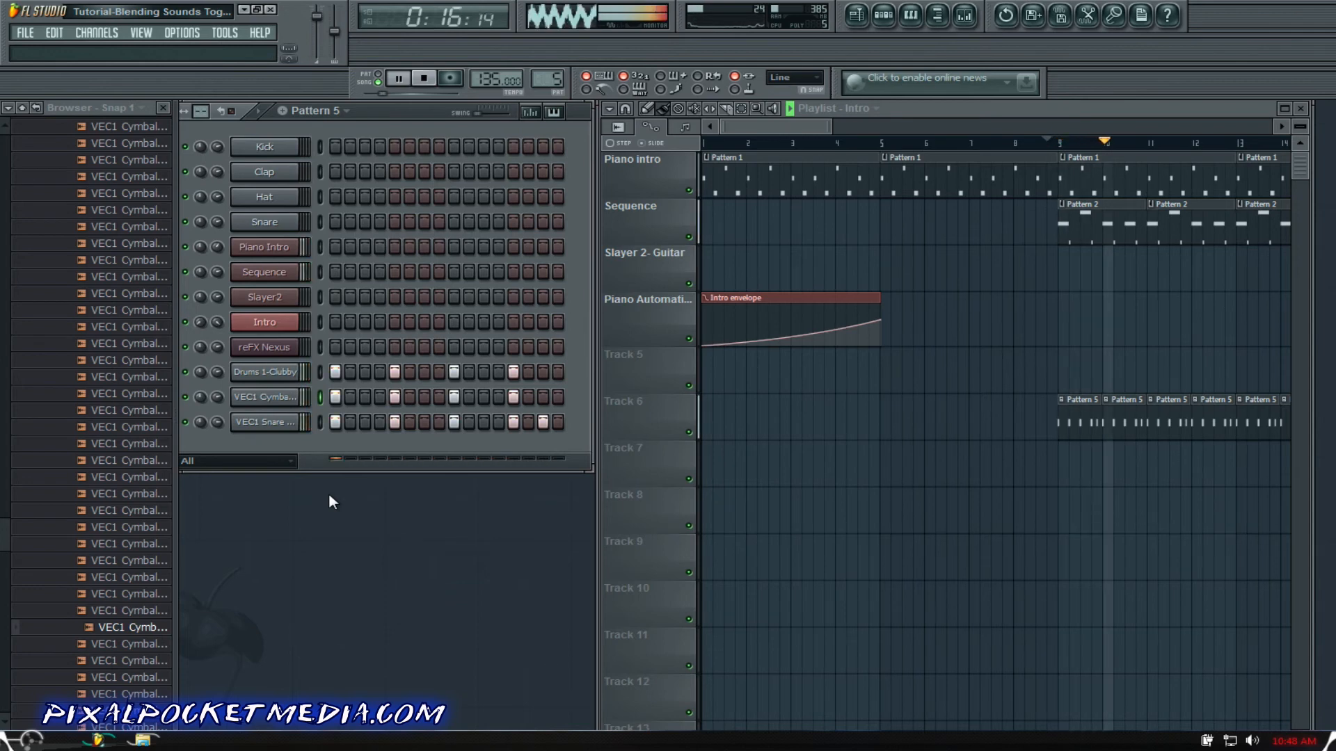
key("space")
Step: Remove the remaining VEC1 Cymbals hits, fill the channel with a hit every 2 steps and stop playback after listening
left_click(513, 397)
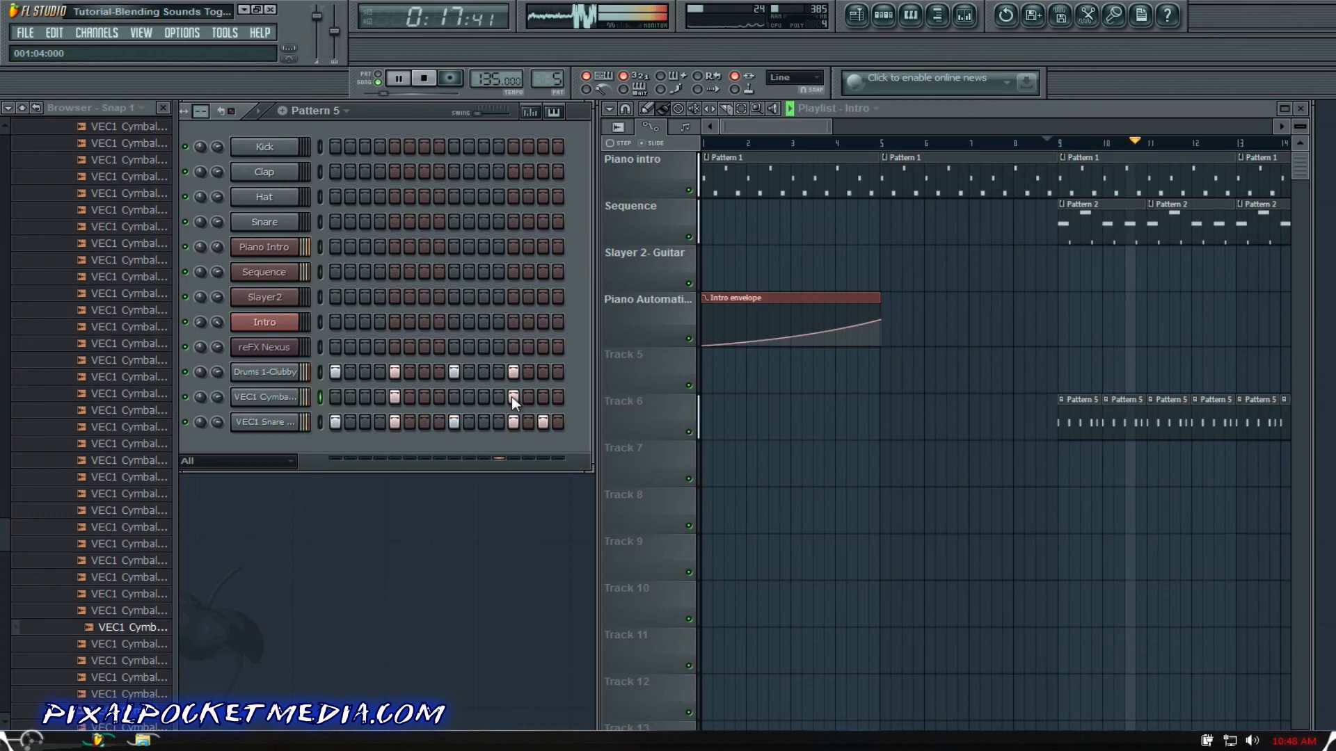
left_click(511, 396)
left_click(394, 397)
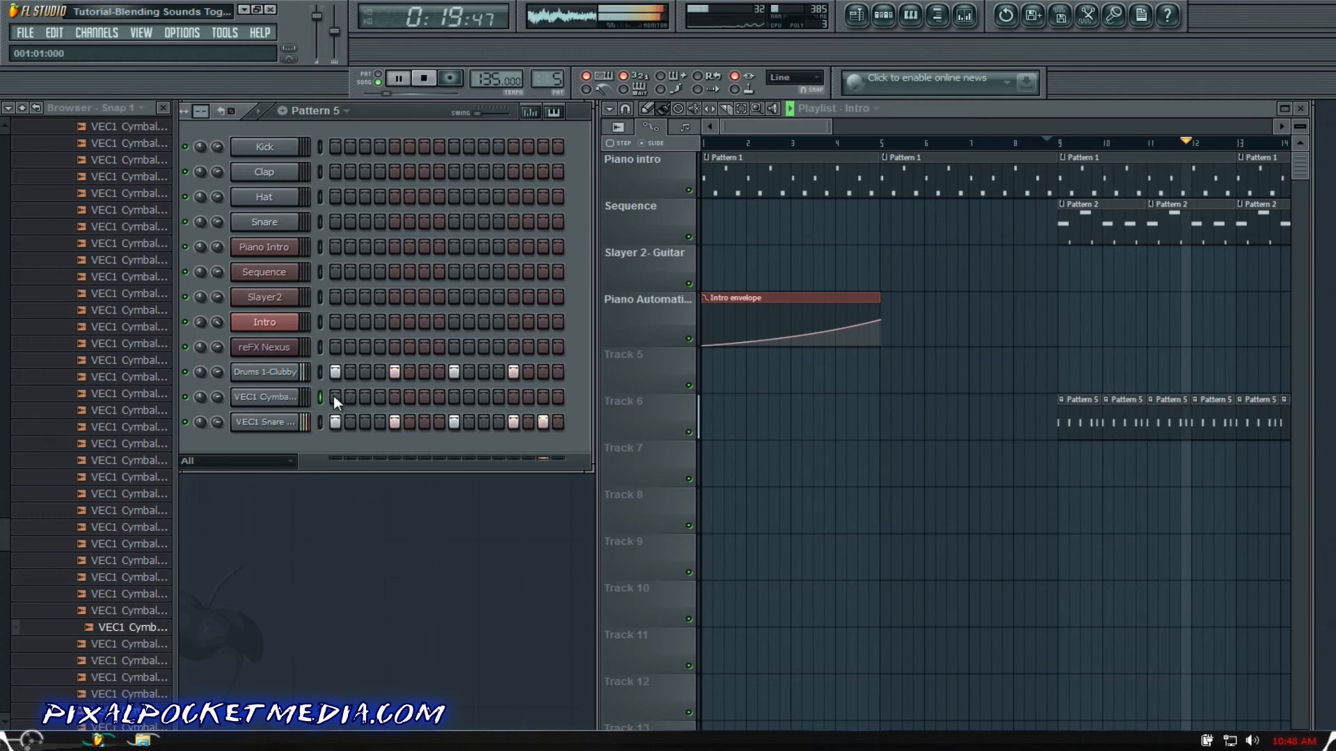
right_click(263, 395)
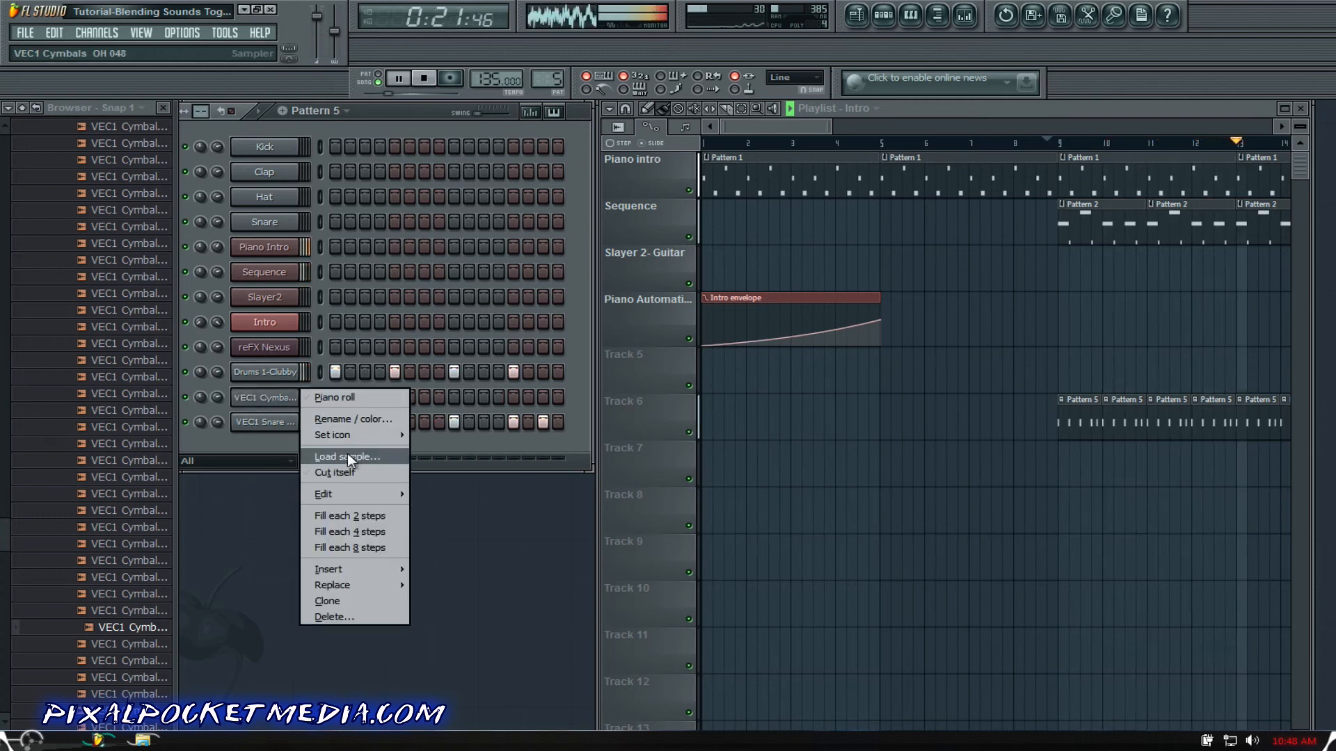
left_click(358, 516)
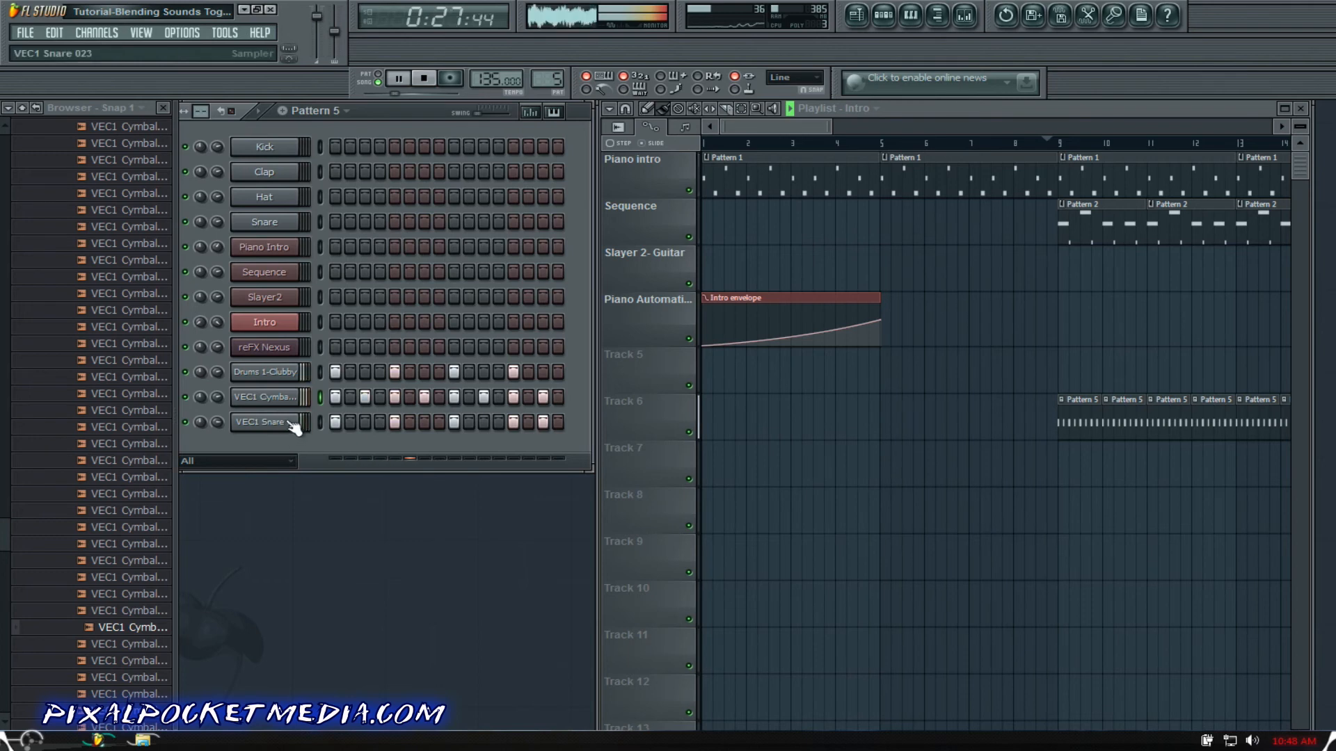
key("space")
Step: Try VEC1 Cymbals OH 037 on the cymbals channel during playback and replace it with VEC1 Cymbals OH 040
left_click(143, 444)
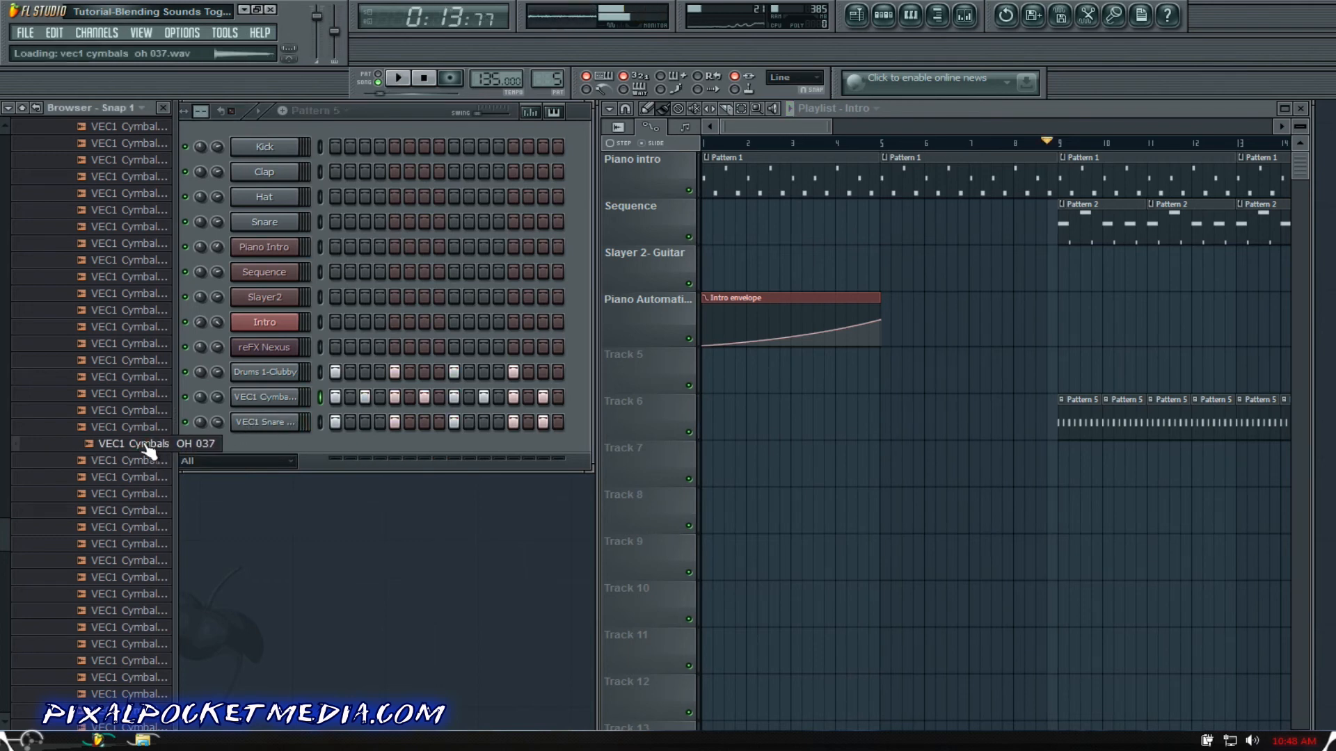
left_click_drag(146, 446, 266, 401)
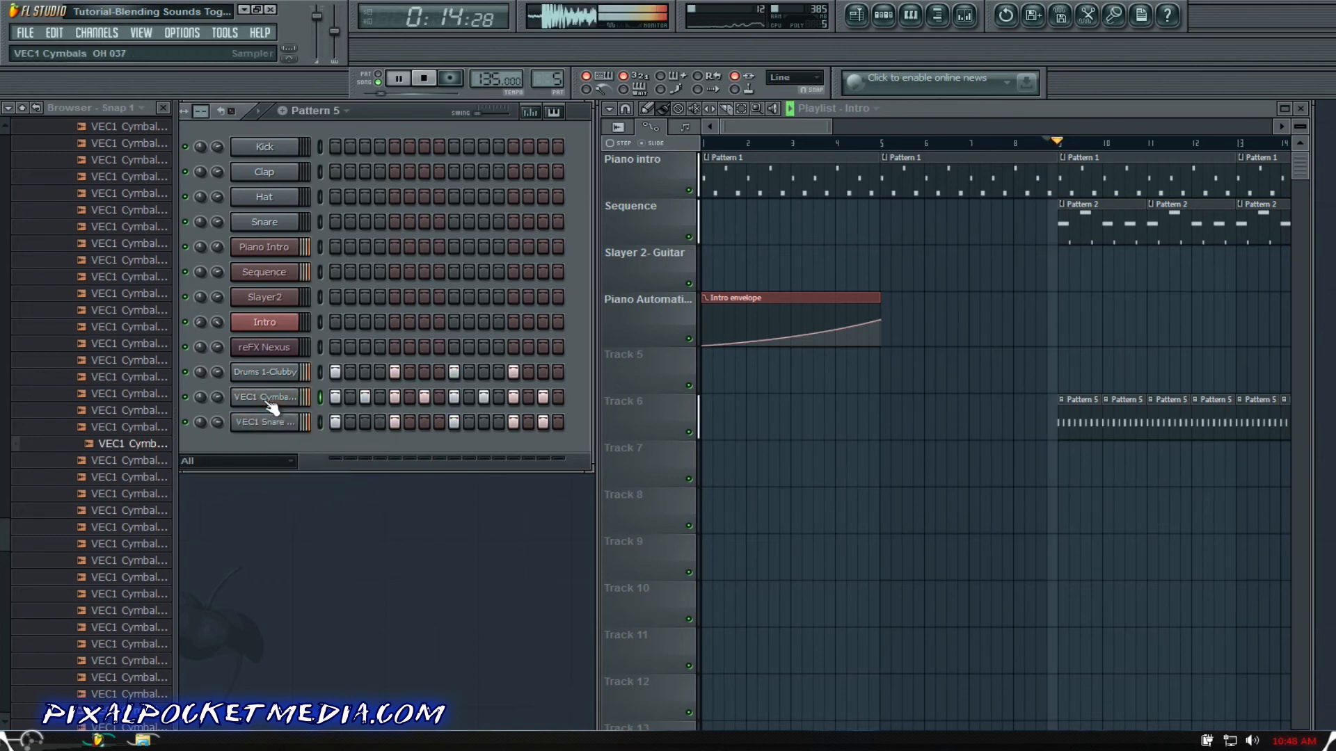
left_click(115, 494)
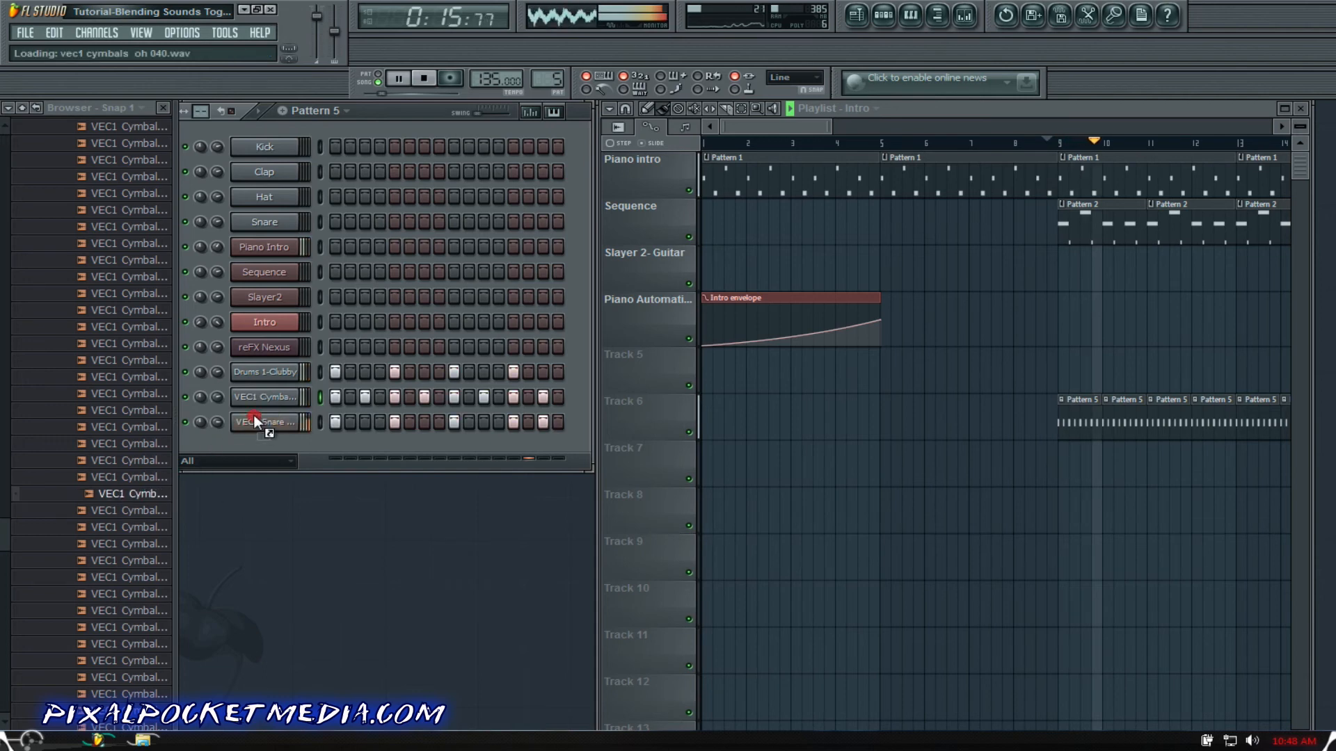
left_click_drag(253, 414, 267, 397)
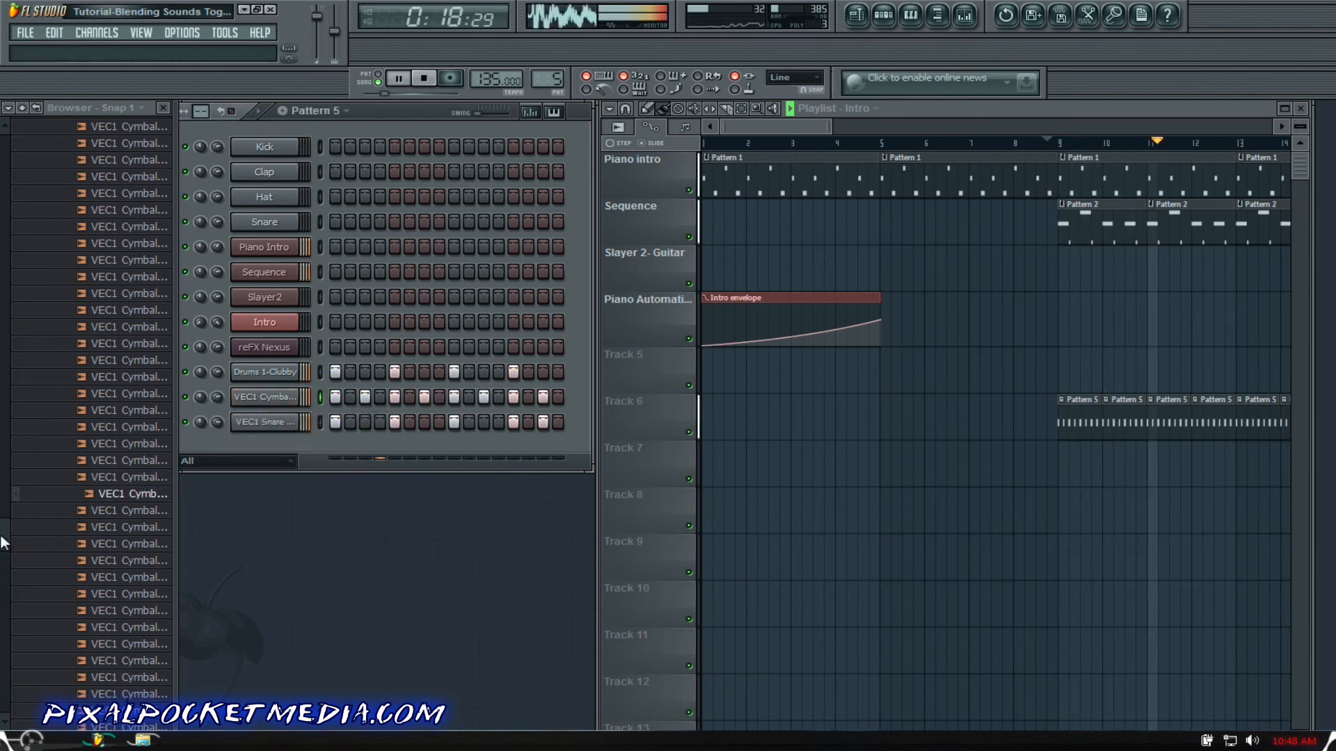
Step: Try VEC1 Cymbals OH 058 on the cymbals channel while the song plays
scroll(3, 544, "down", 6)
left_click(147, 507)
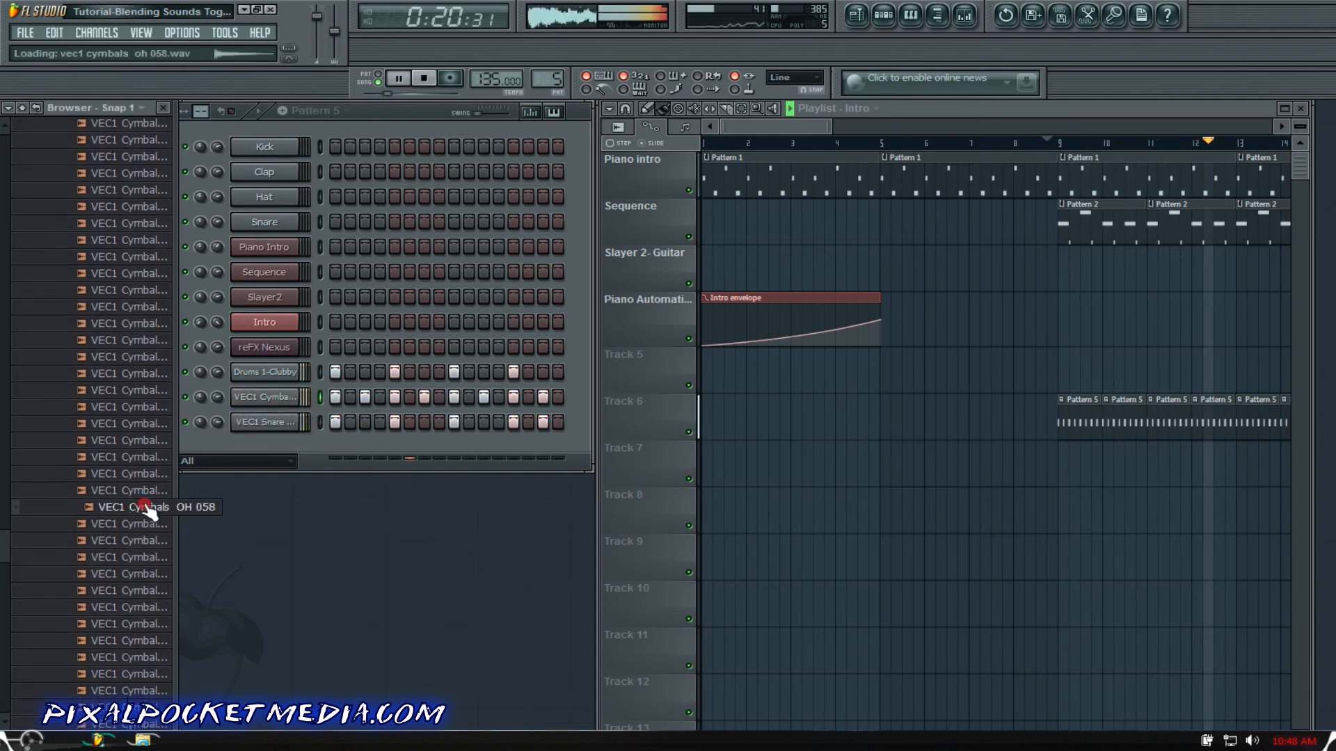
left_click_drag(146, 507, 216, 383)
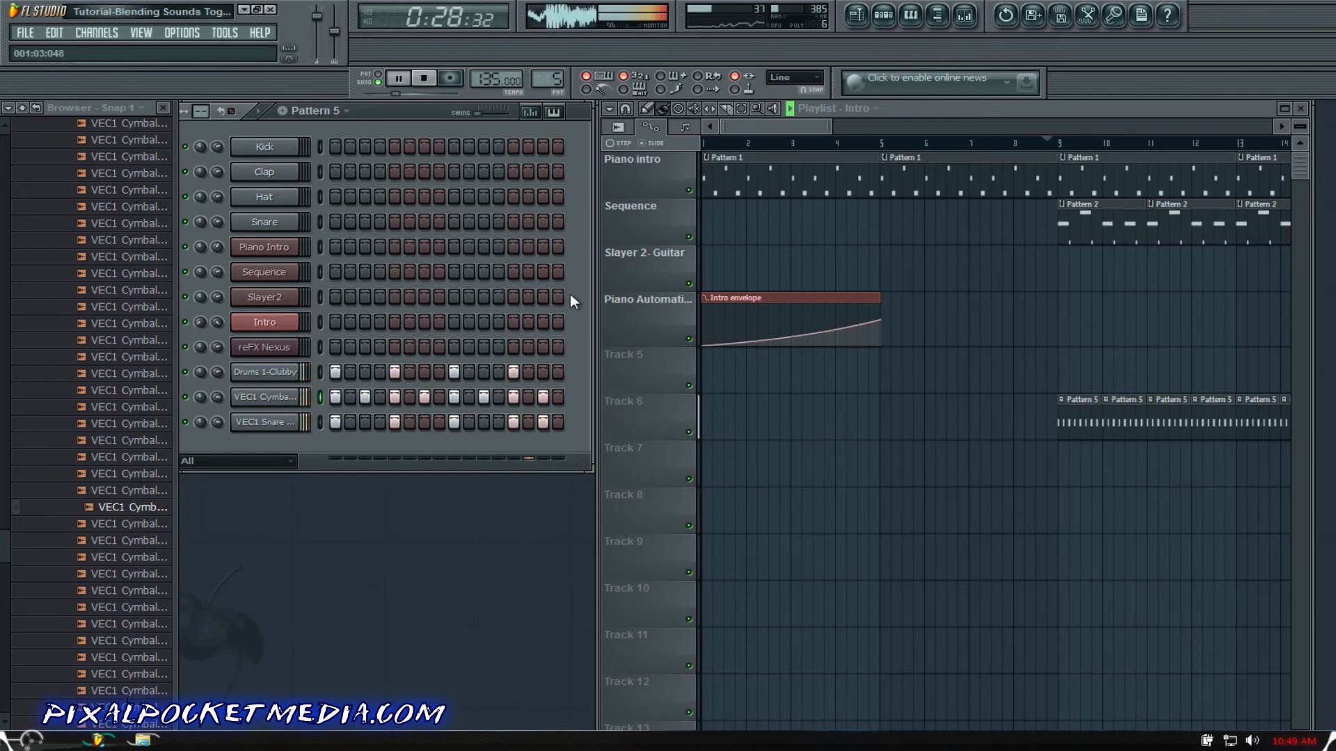
Step: Remove the VEC1 Snare hit on step 15 of Pattern 5 during playback
left_click_drag(774, 126, 919, 139)
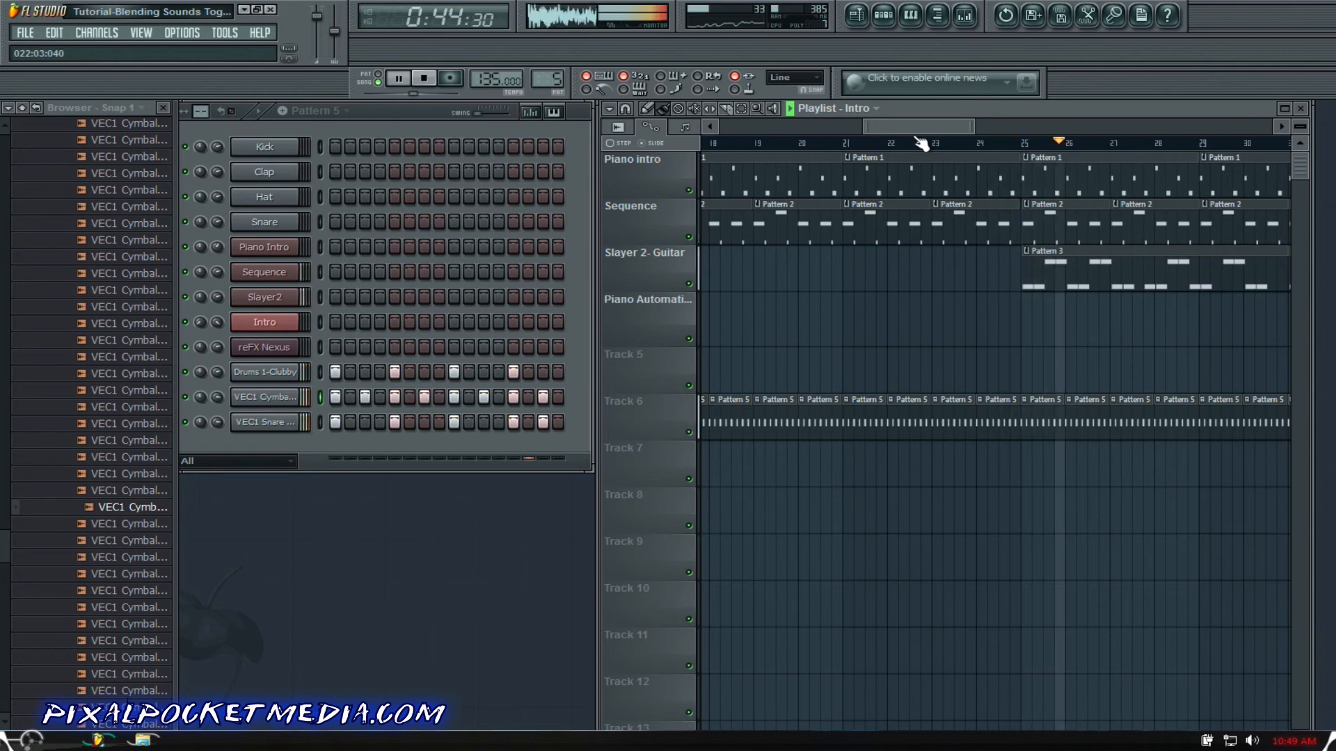
left_click_drag(899, 124, 968, 124)
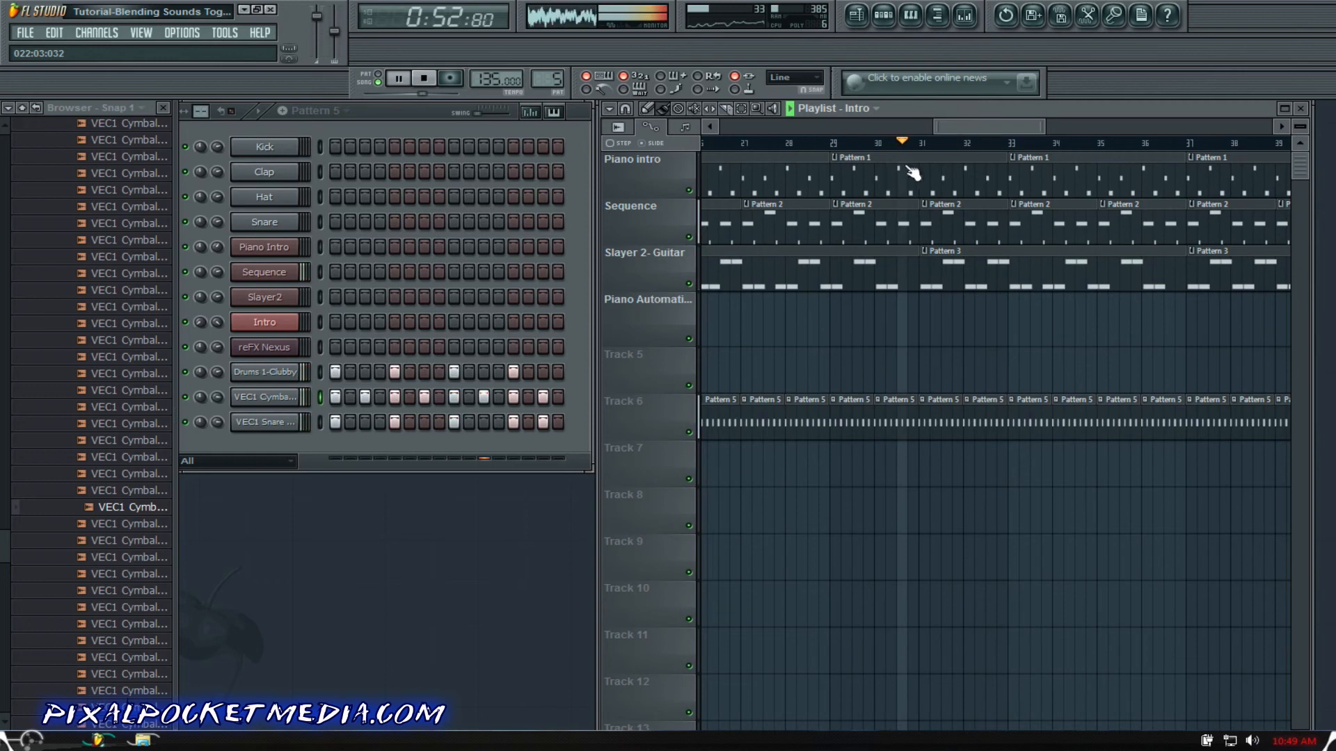
left_click(540, 423)
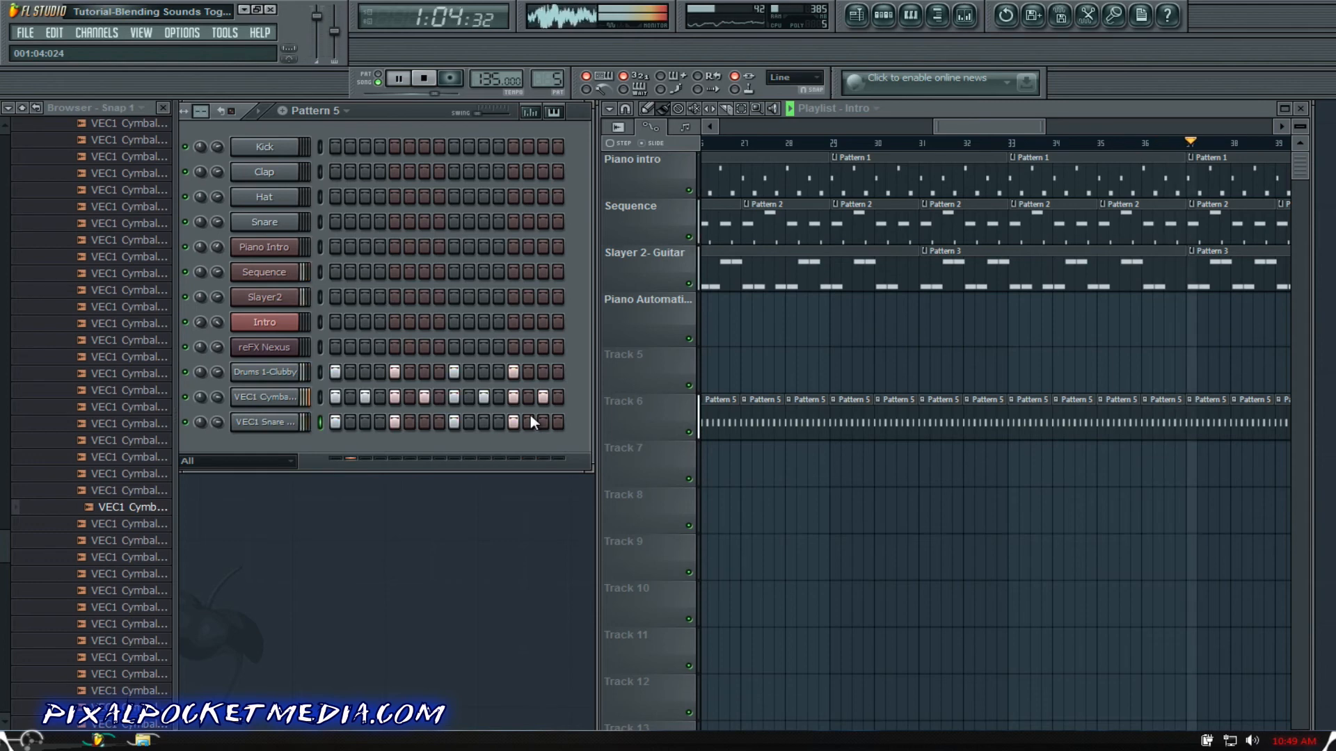
Step: Clear all steps of the VEC1 Cymbals channel and replay the song from just before bar 9
right_click(278, 402)
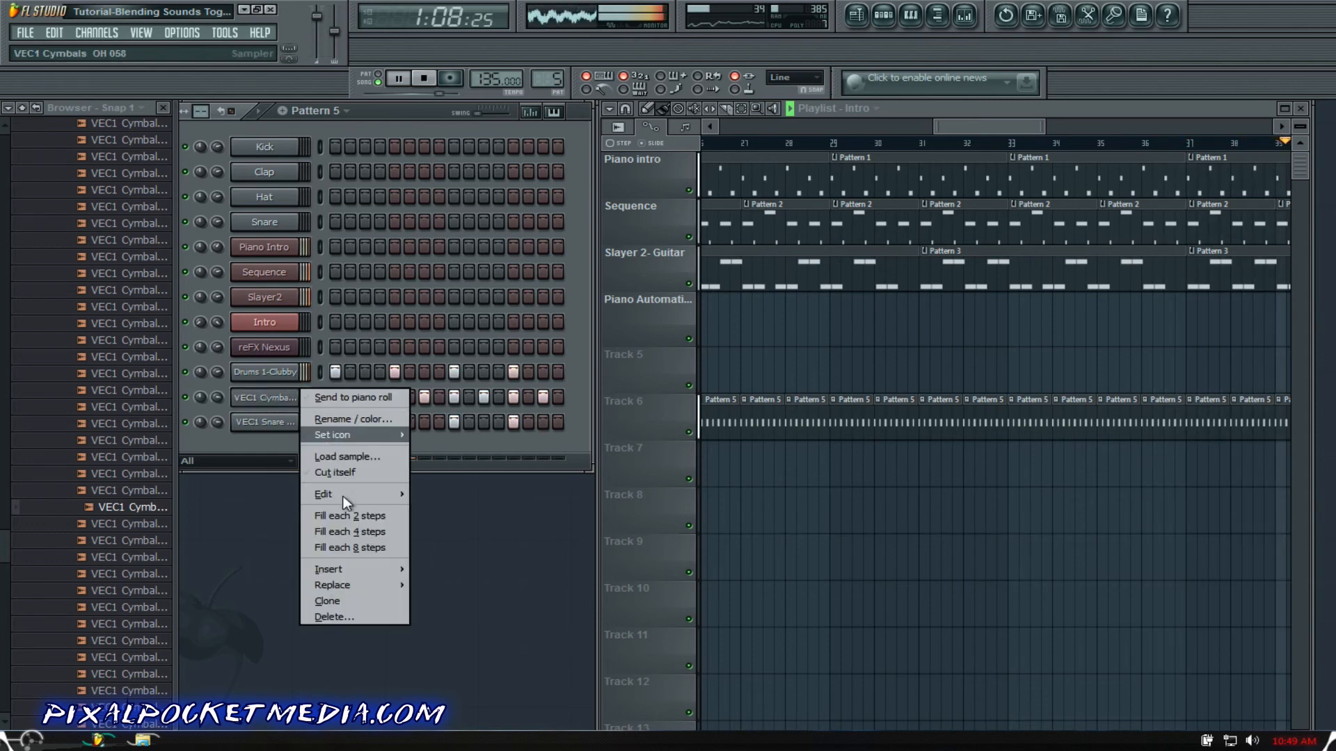
left_click(266, 452)
left_click(422, 395)
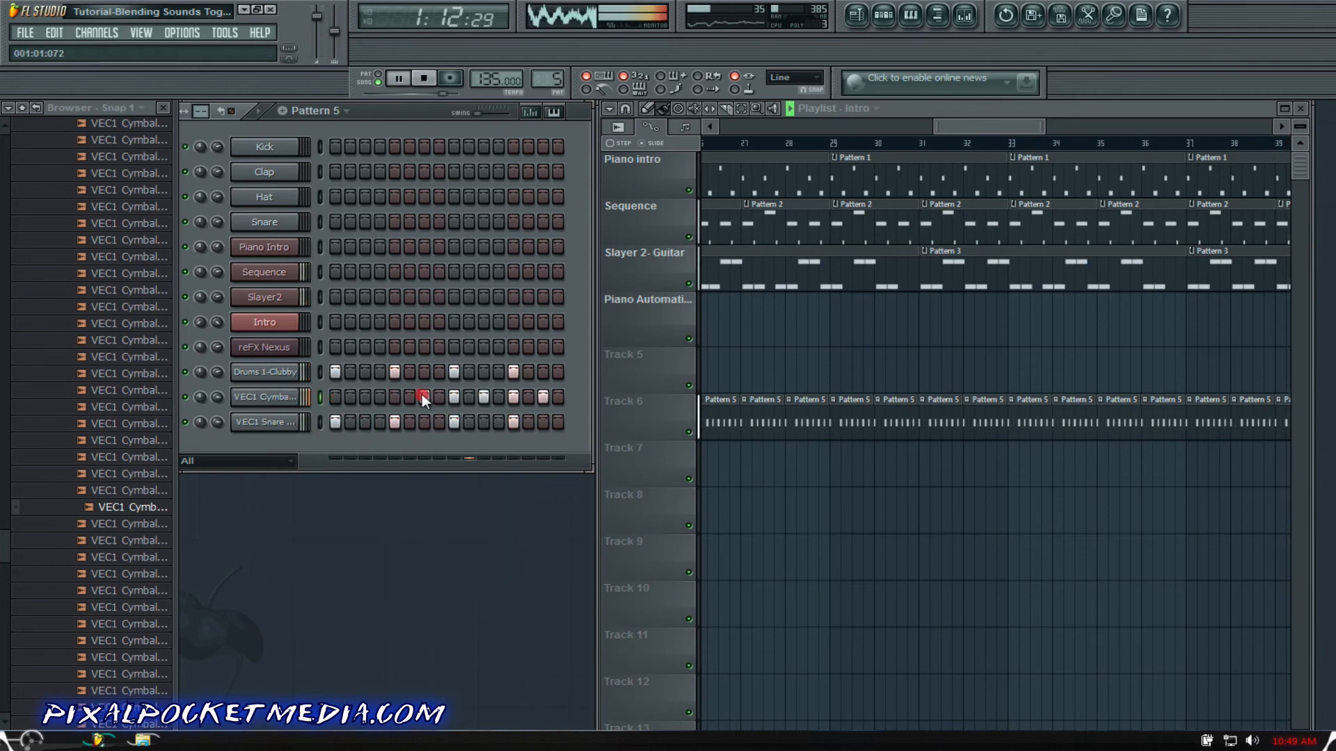
left_click_drag(422, 395, 561, 402)
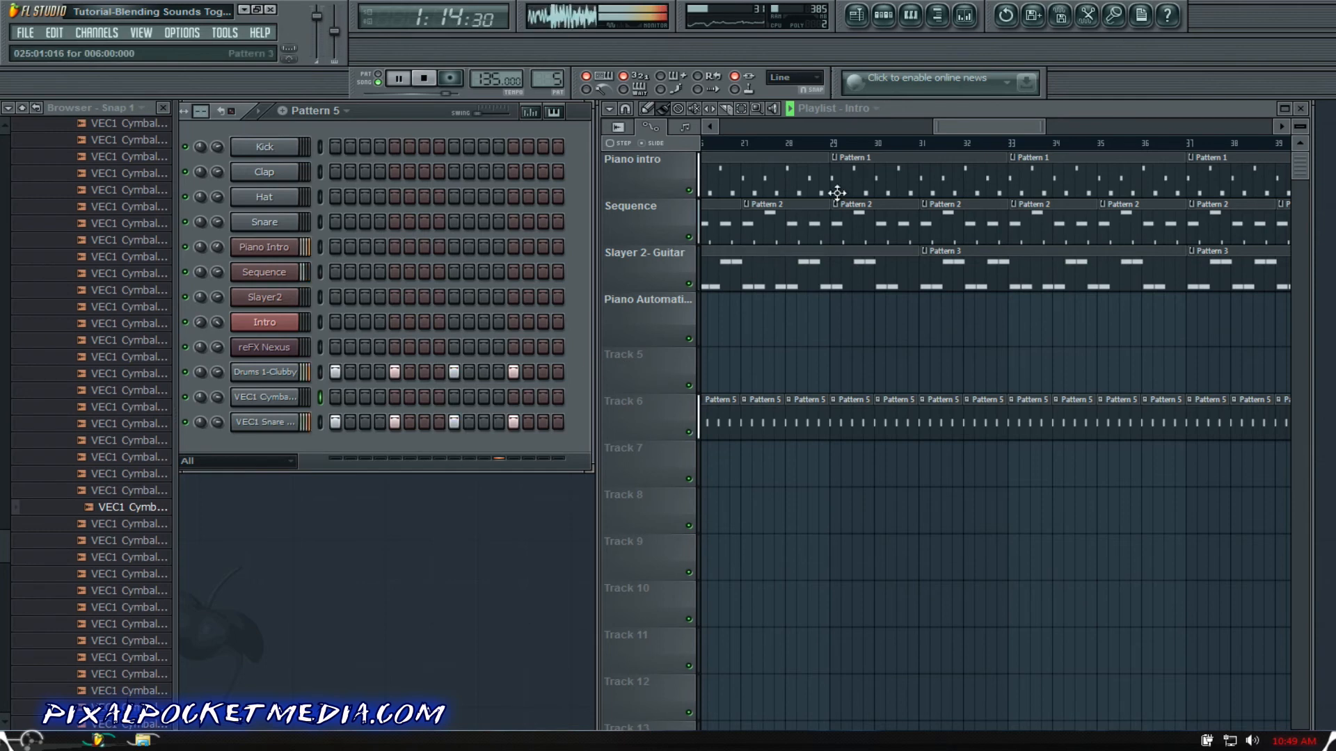
left_click_drag(949, 133, 753, 132)
left_click(933, 143)
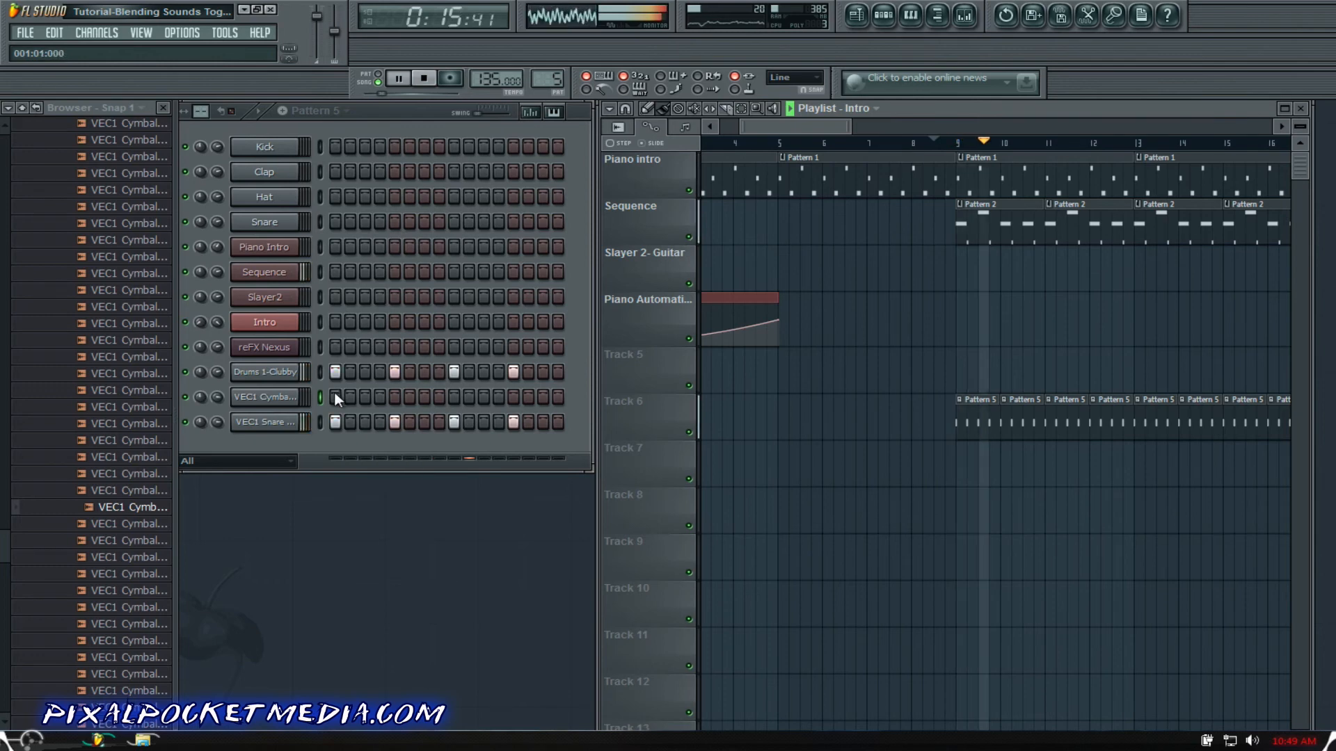
Step: Fill the VEC1 Cymbals channel with a hit every 2 steps and try VEC1 Cymbals OH 059 on it
right_click(281, 395)
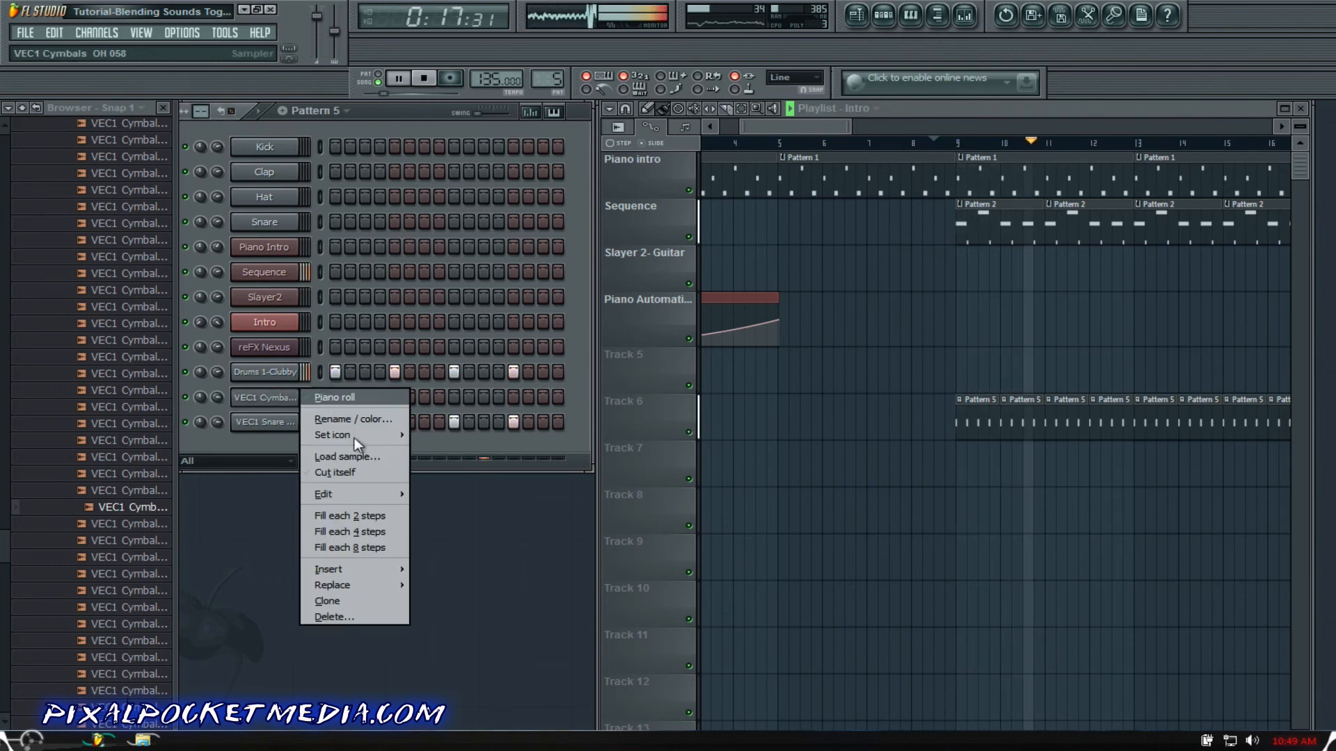
left_click(357, 516)
left_click(132, 524)
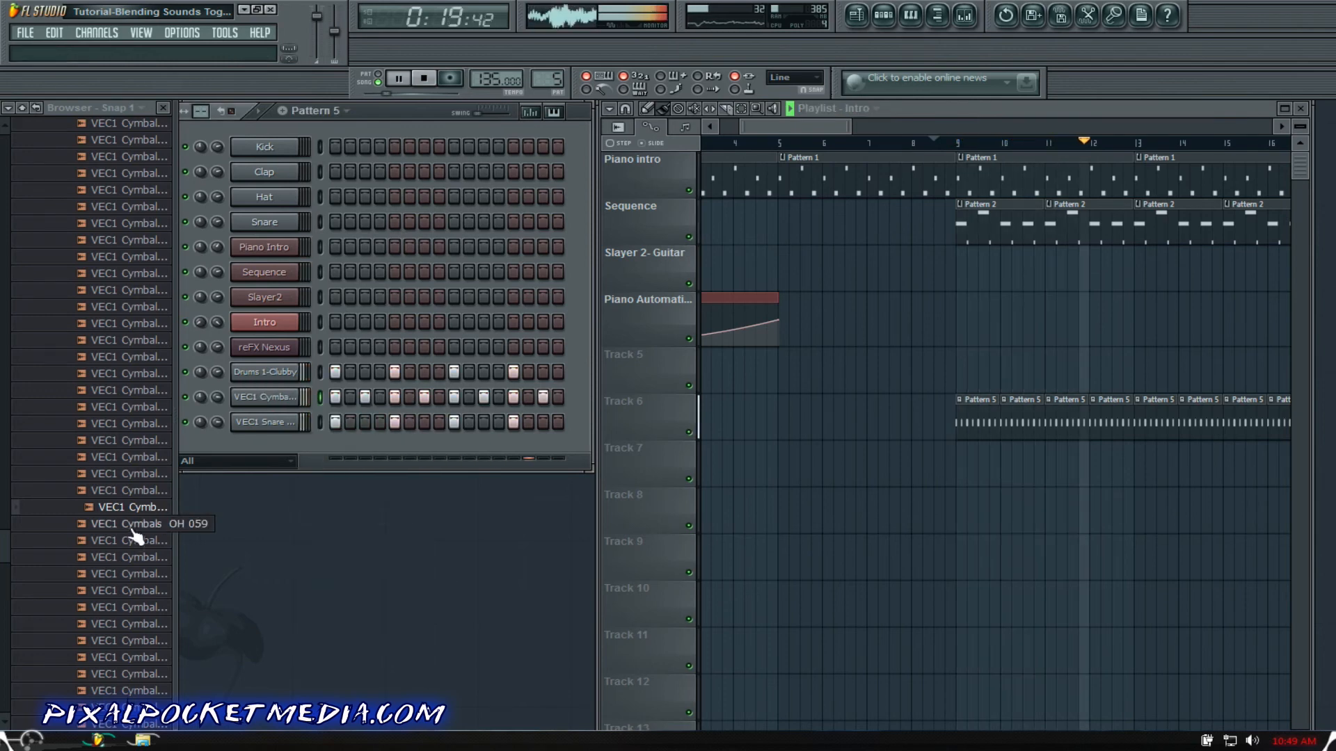
left_click_drag(215, 482, 267, 401)
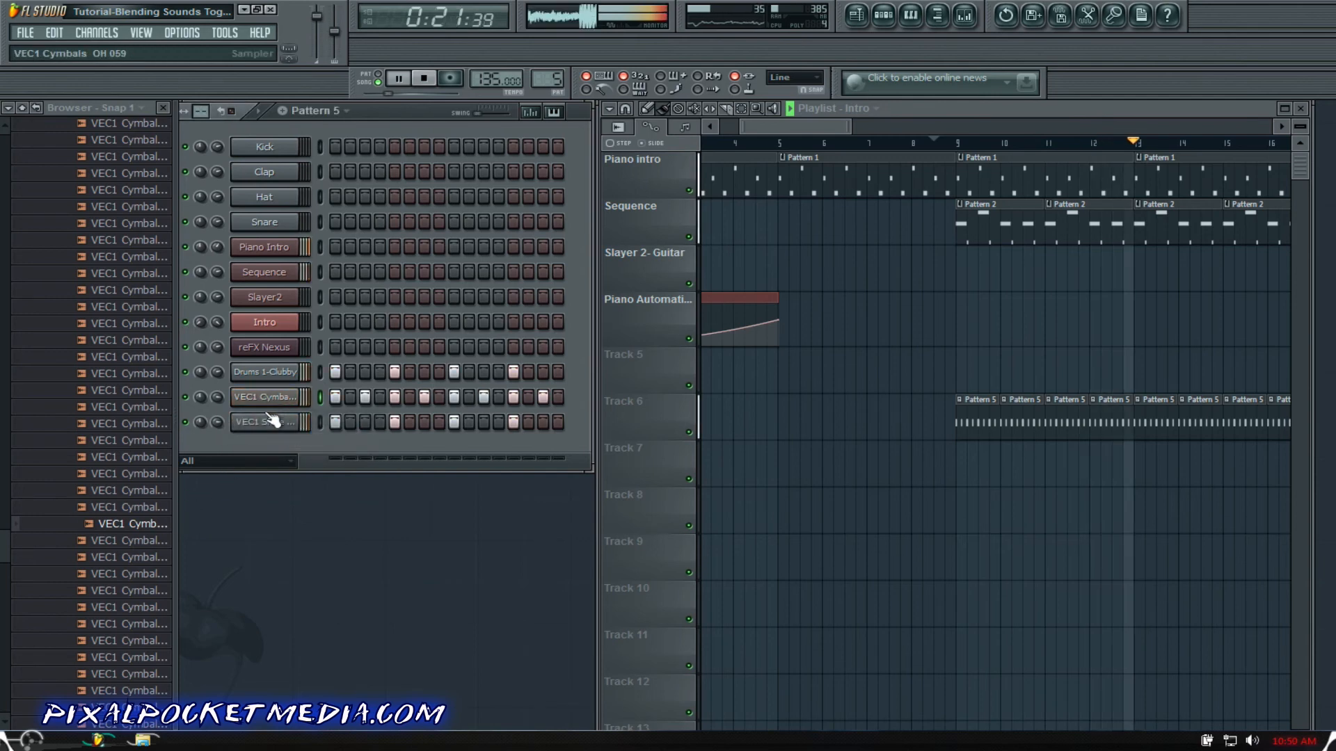
Step: Try several more open hi-hat samples on the cymbals channel during playback, including VEC1 Cymbals OH 090
left_click_drag(131, 659, 261, 395)
scroll(7, 554, "down", 3)
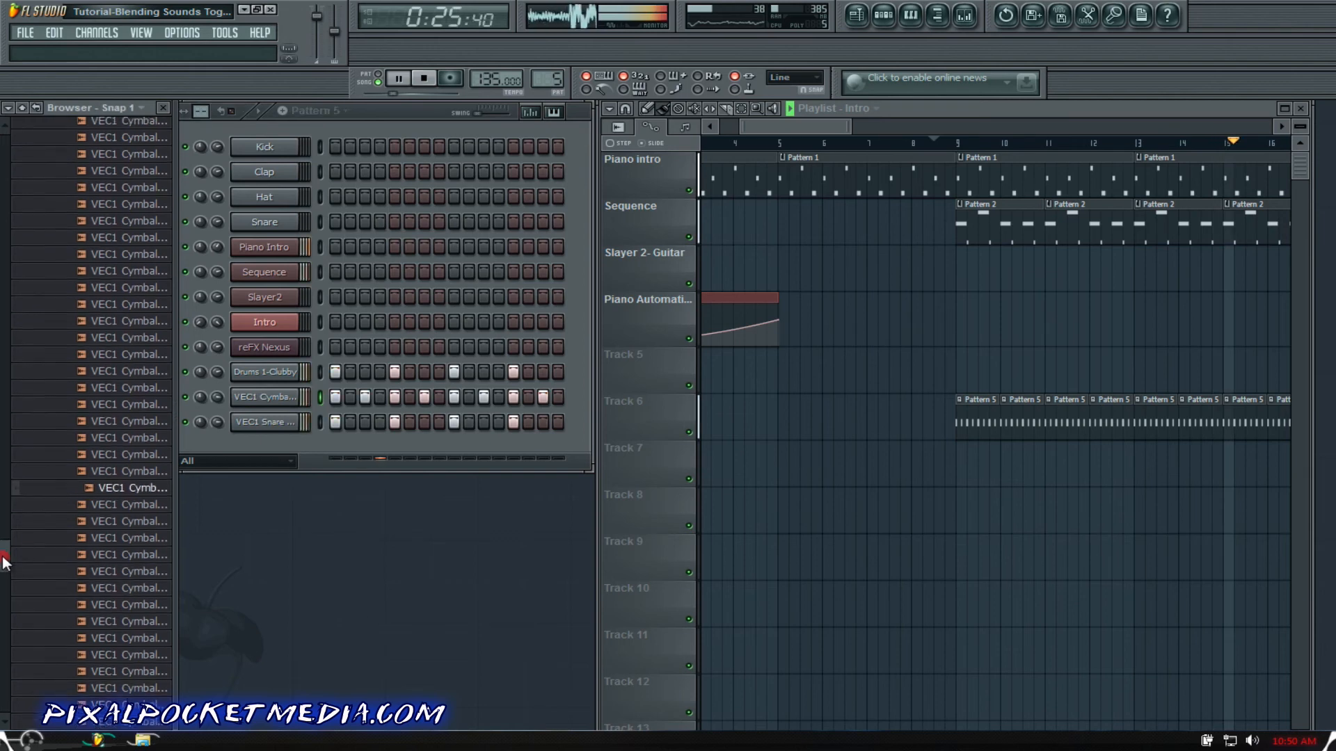
left_click_drag(114, 485, 258, 397)
left_click_drag(3, 556, 10, 560)
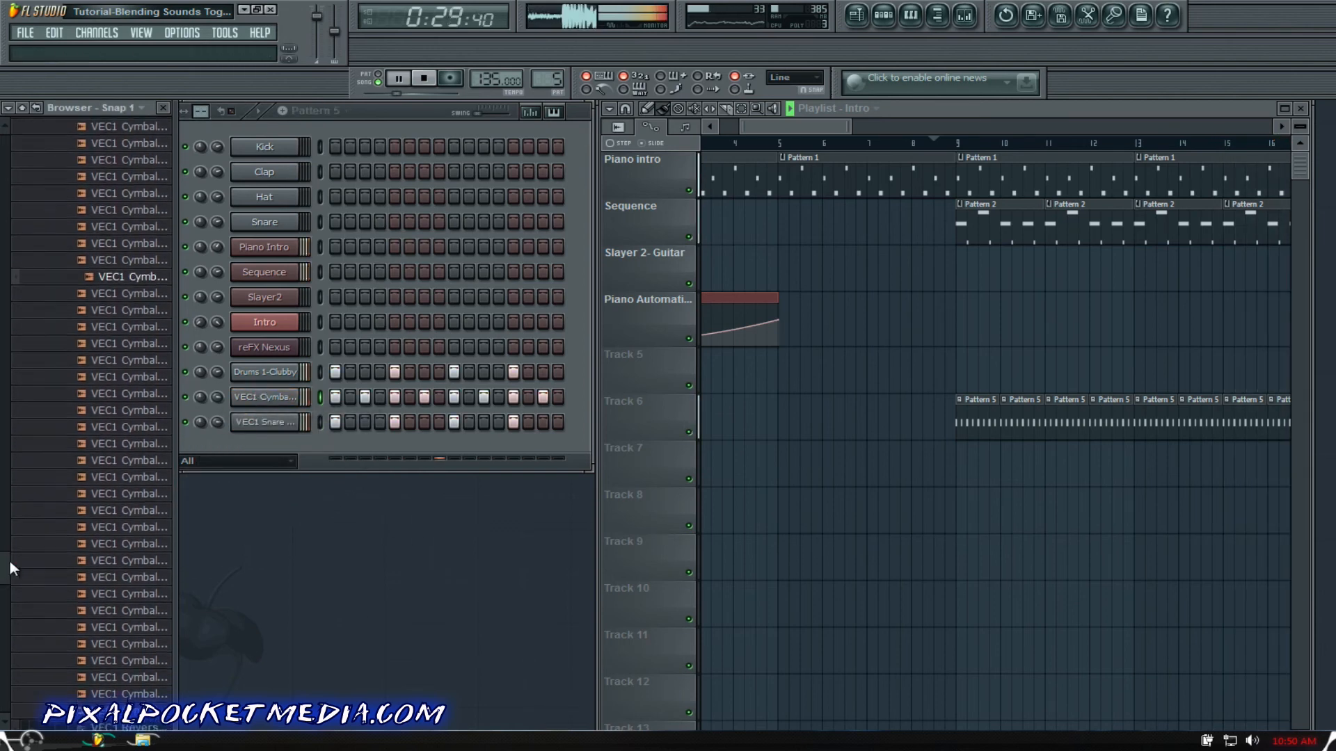
left_click_drag(119, 542, 259, 396)
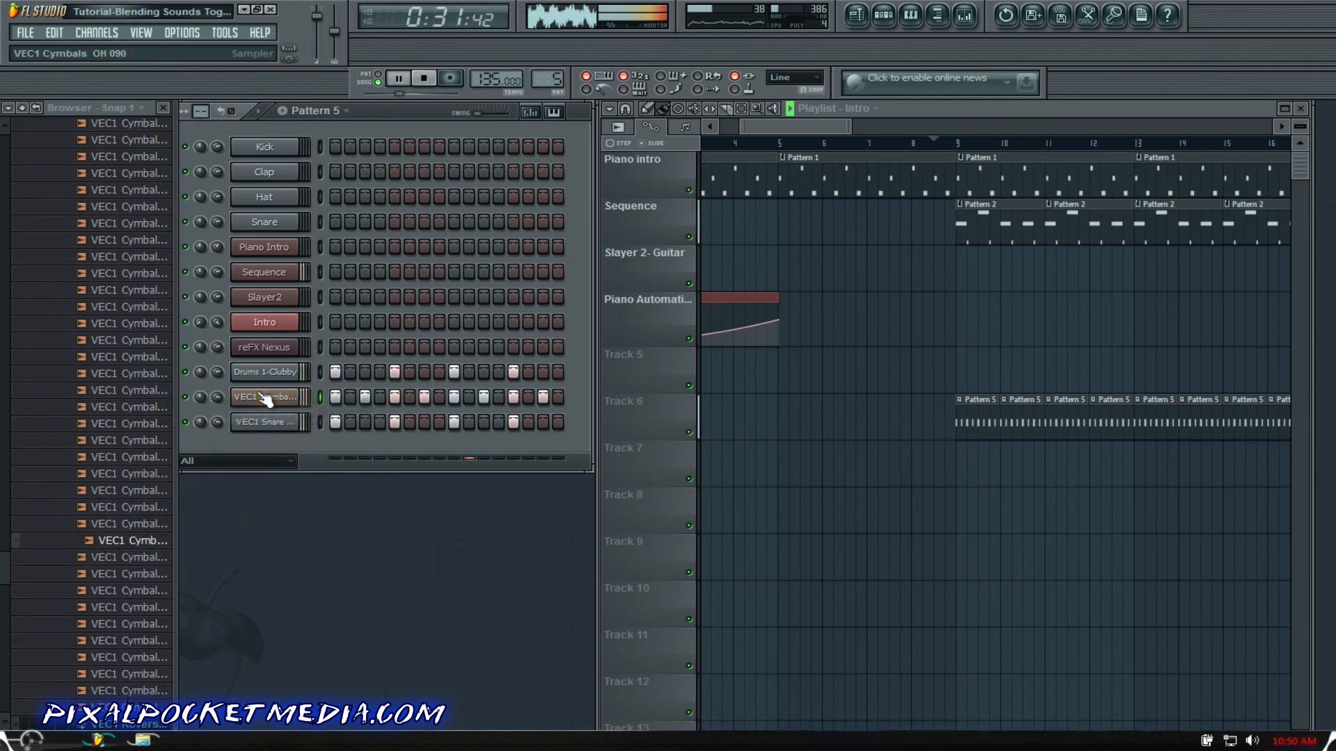
left_click_drag(119, 591, 259, 397)
Step: Try the VEC1 Cymbals samples OH 098, OH 099 and OH 100 in turn on the cymbals channel
scroll(5, 569, "down", 4)
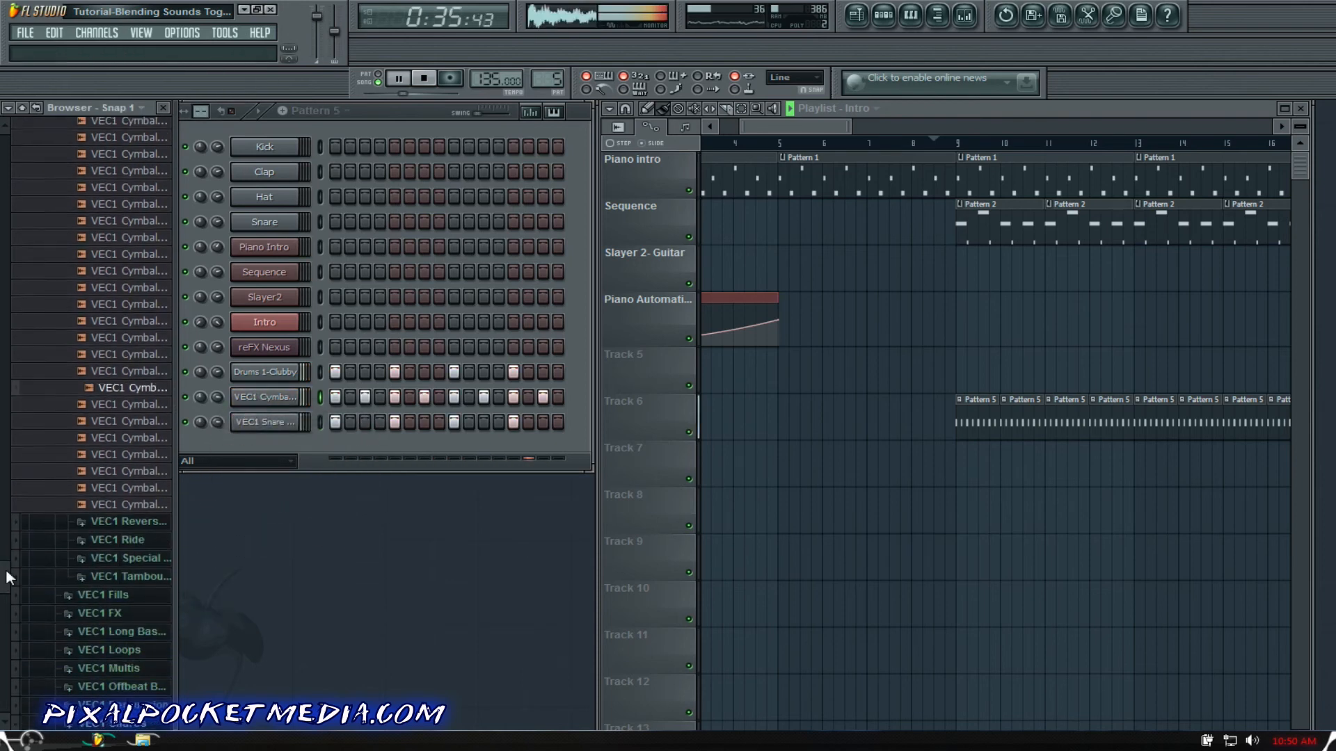
left_click_drag(125, 463, 260, 409)
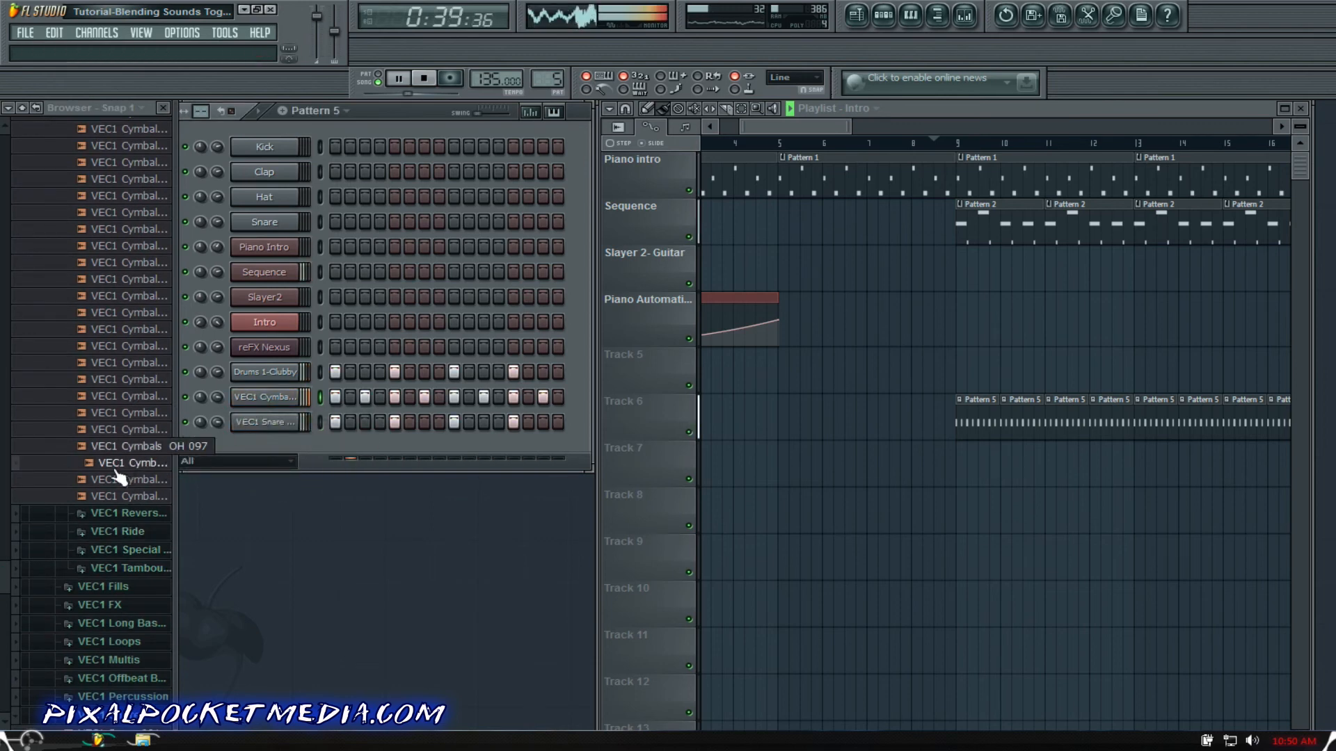
left_click_drag(132, 479, 285, 398)
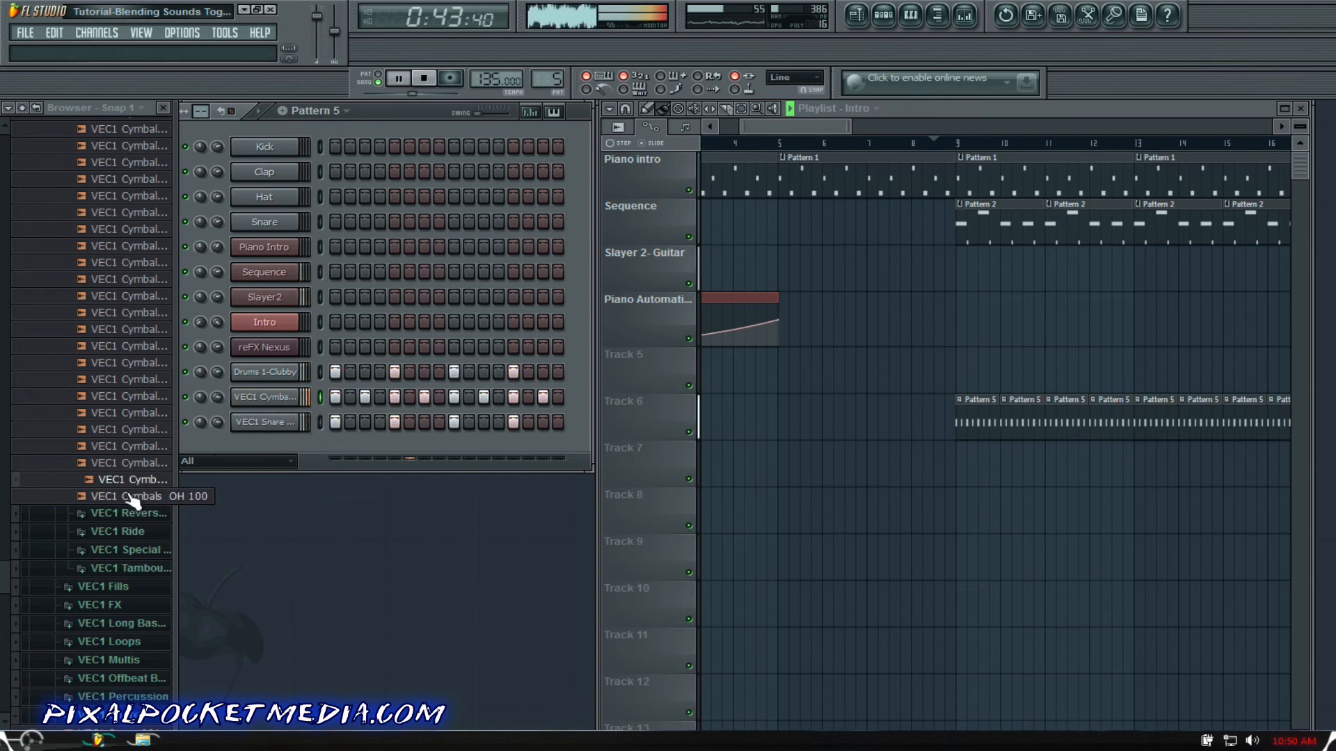
left_click_drag(132, 496, 266, 409)
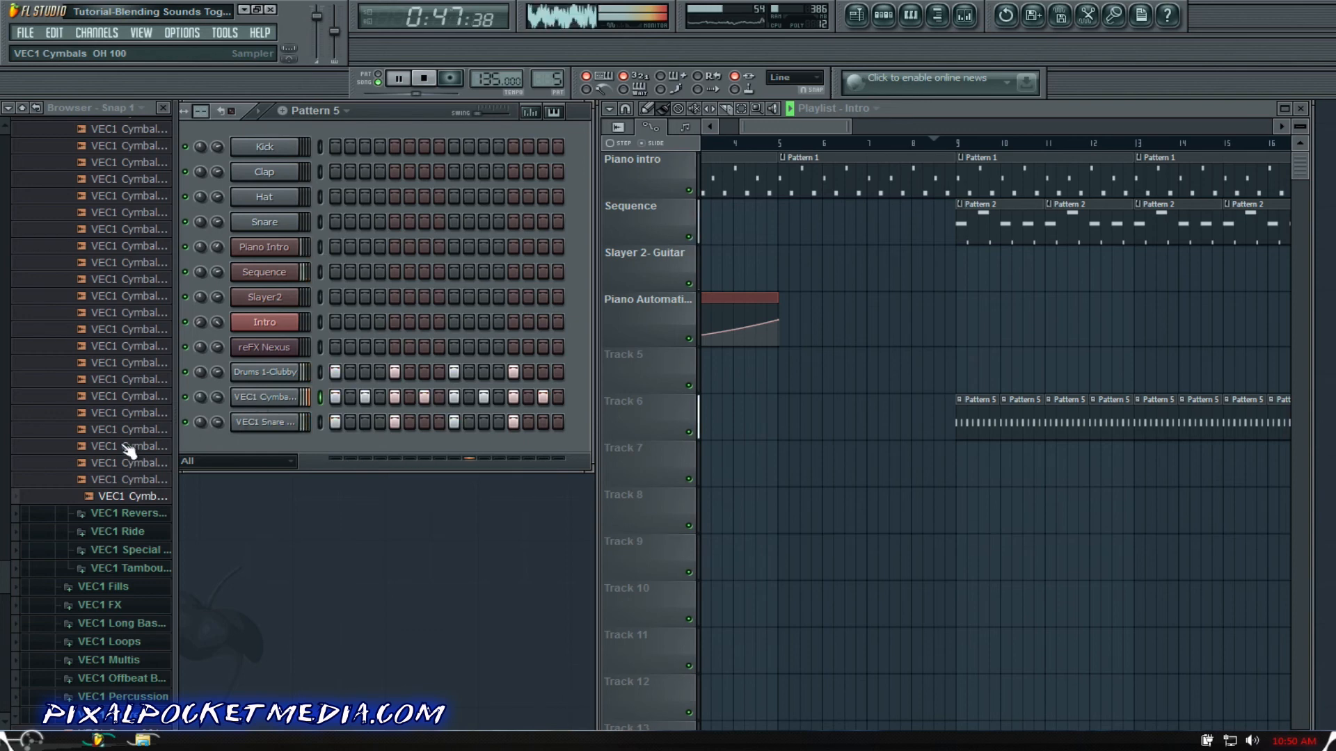
Step: Load VEC1 Cymbals OH 032 onto the cymbals channel and stop playback after listening
left_click_drag(3, 569, 3, 549)
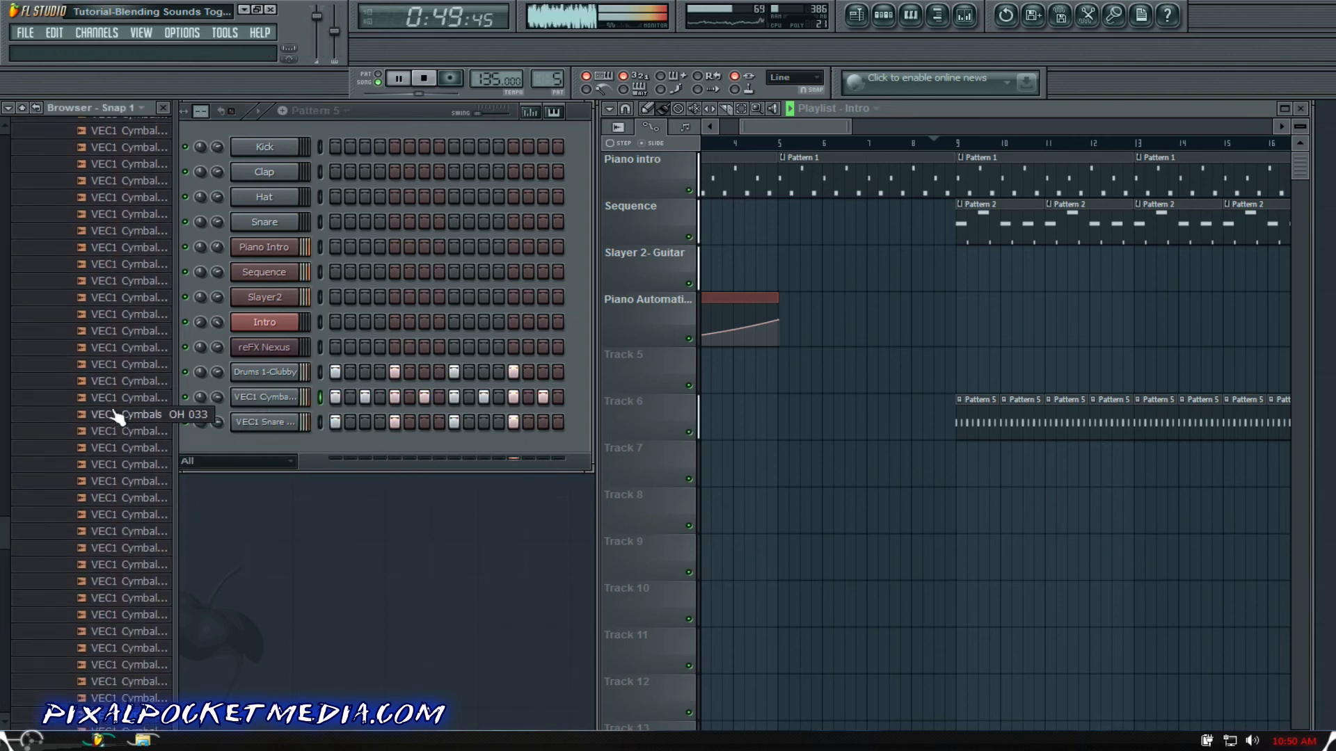
left_click_drag(122, 398, 256, 401)
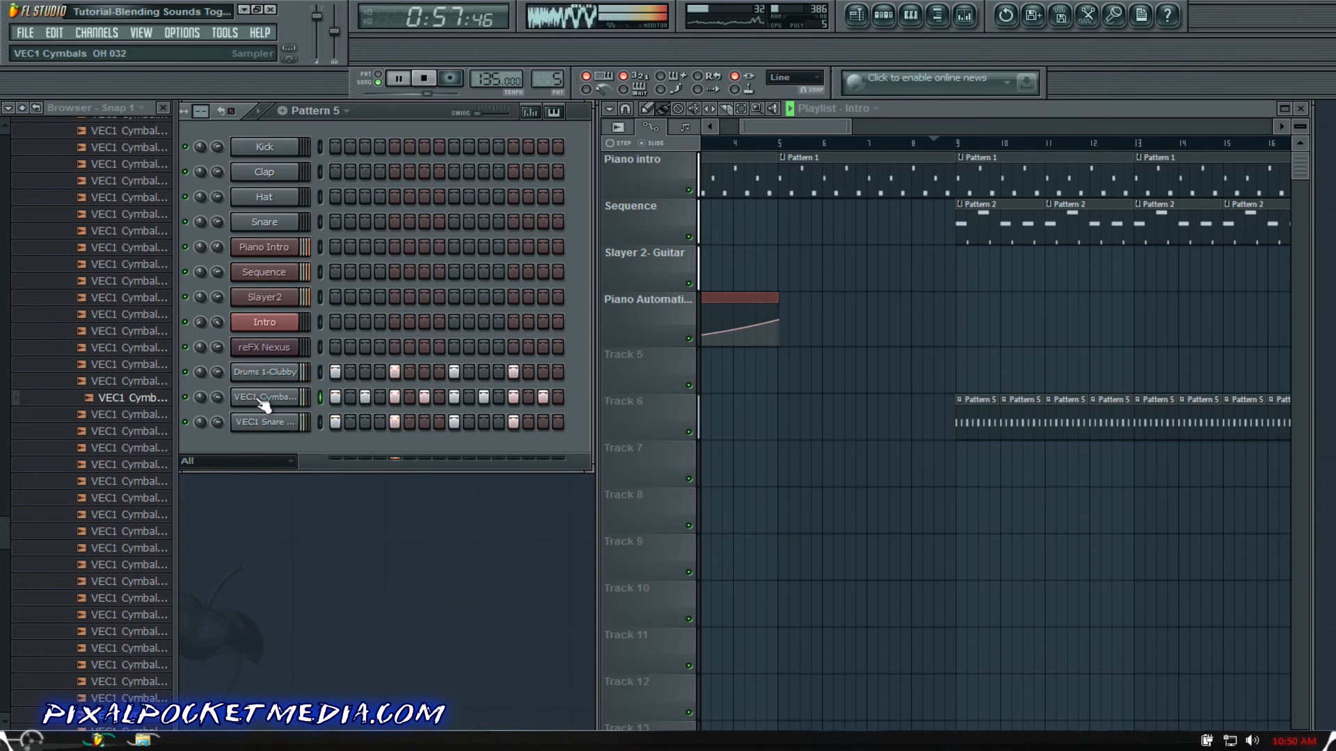
key("space")
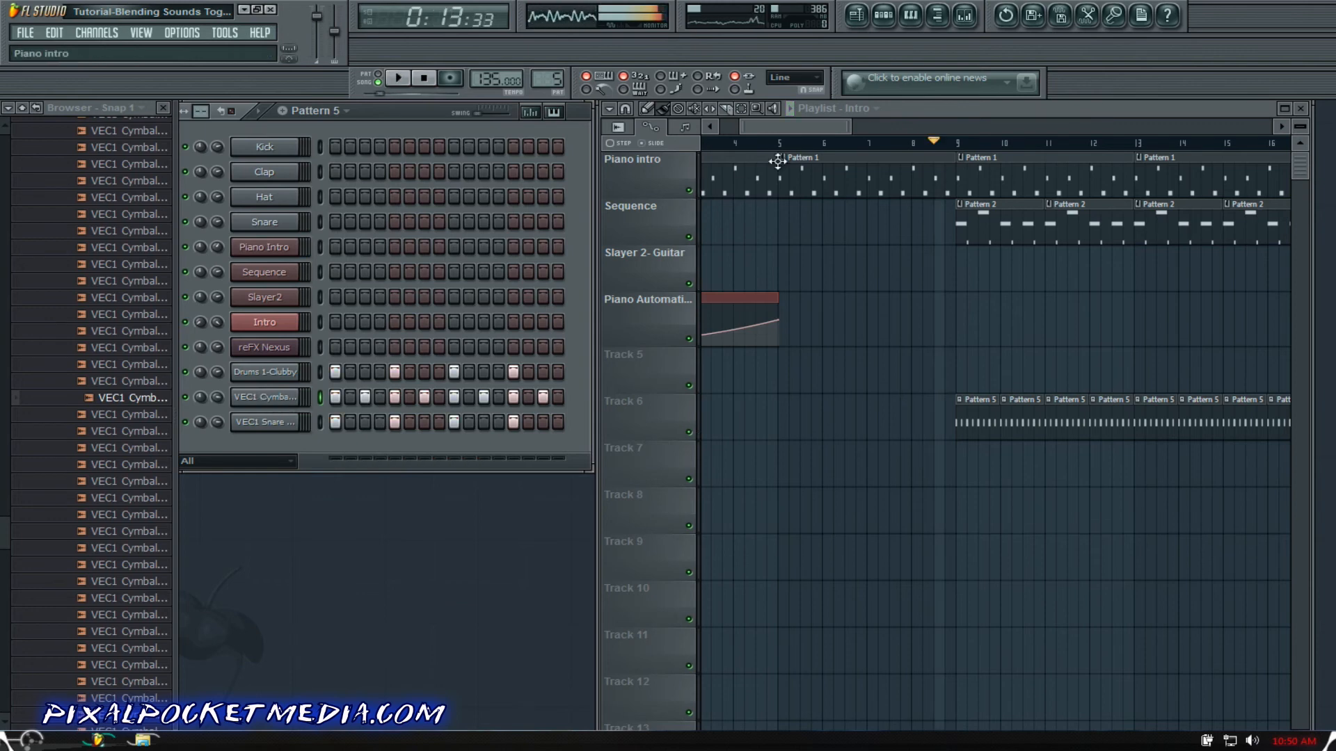
left_click_drag(778, 126, 707, 124)
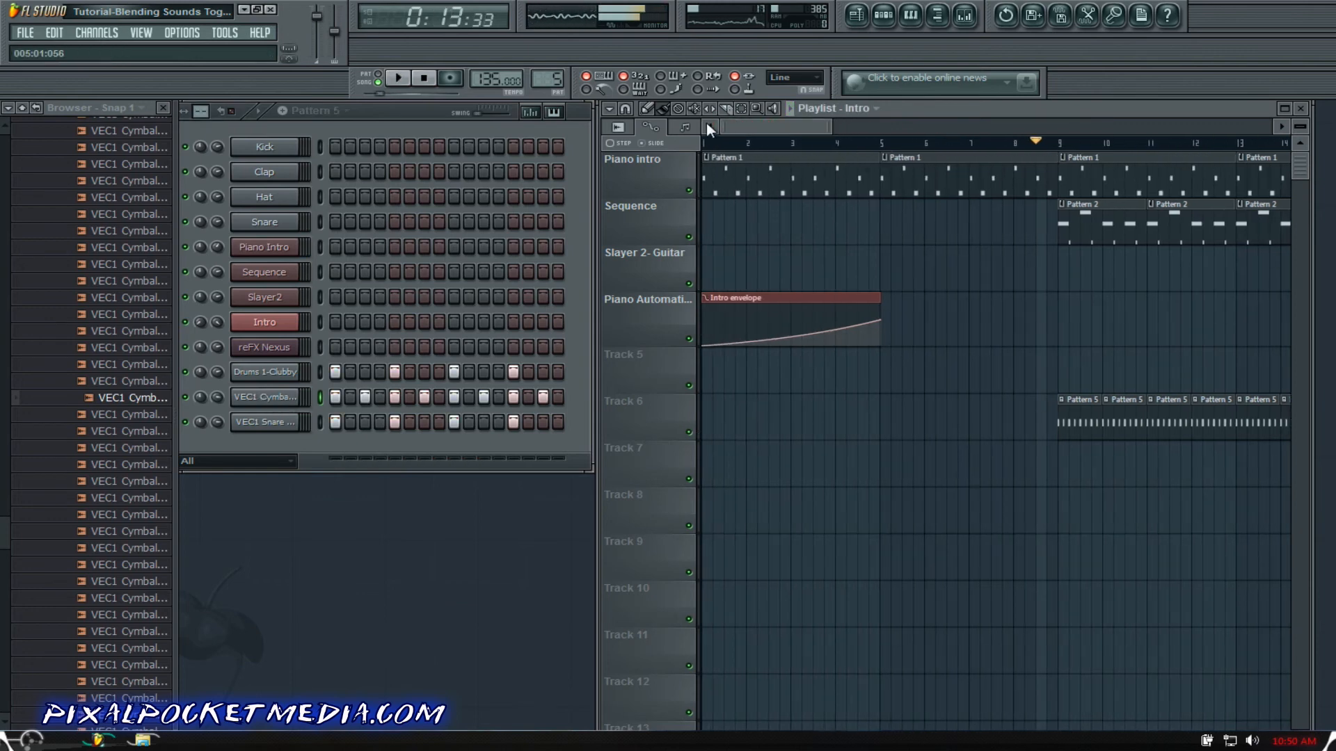
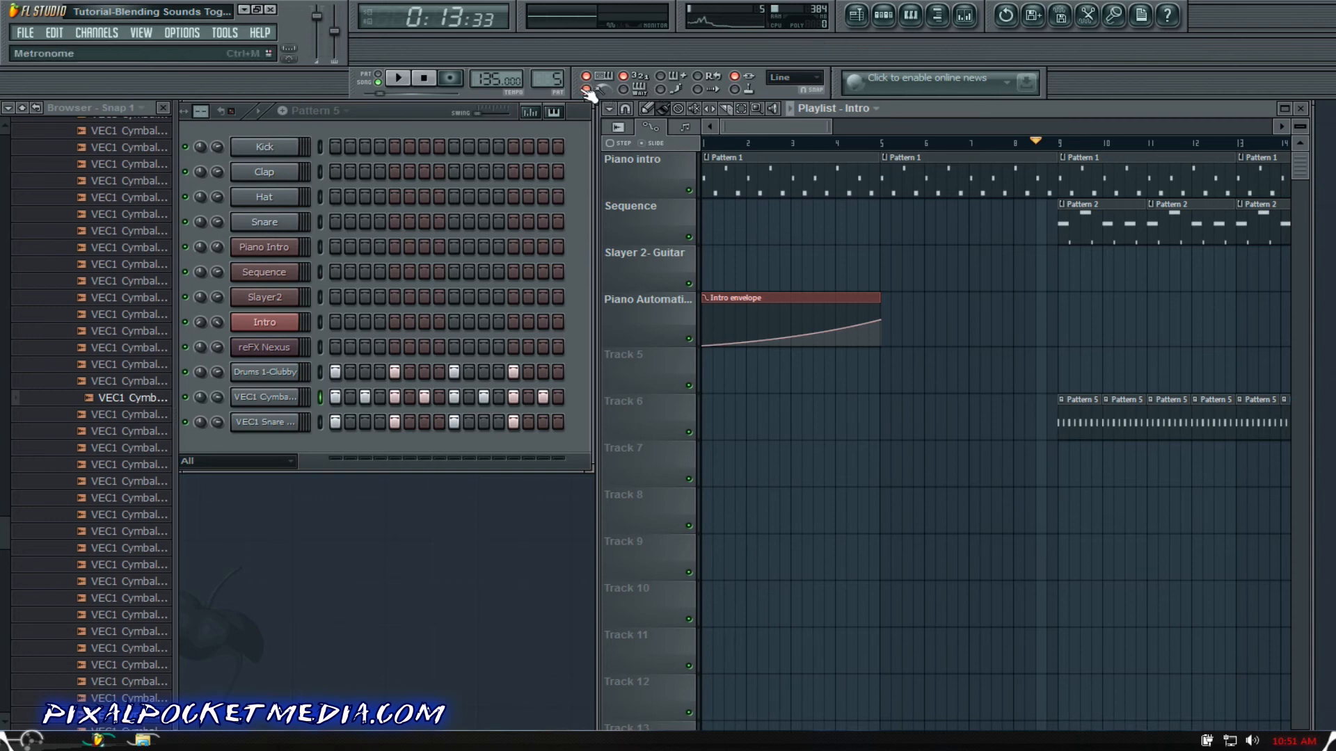
Step: Play the song with the metronome, switch the metronome off during playback and back on after stopping
key("space")
key("space")
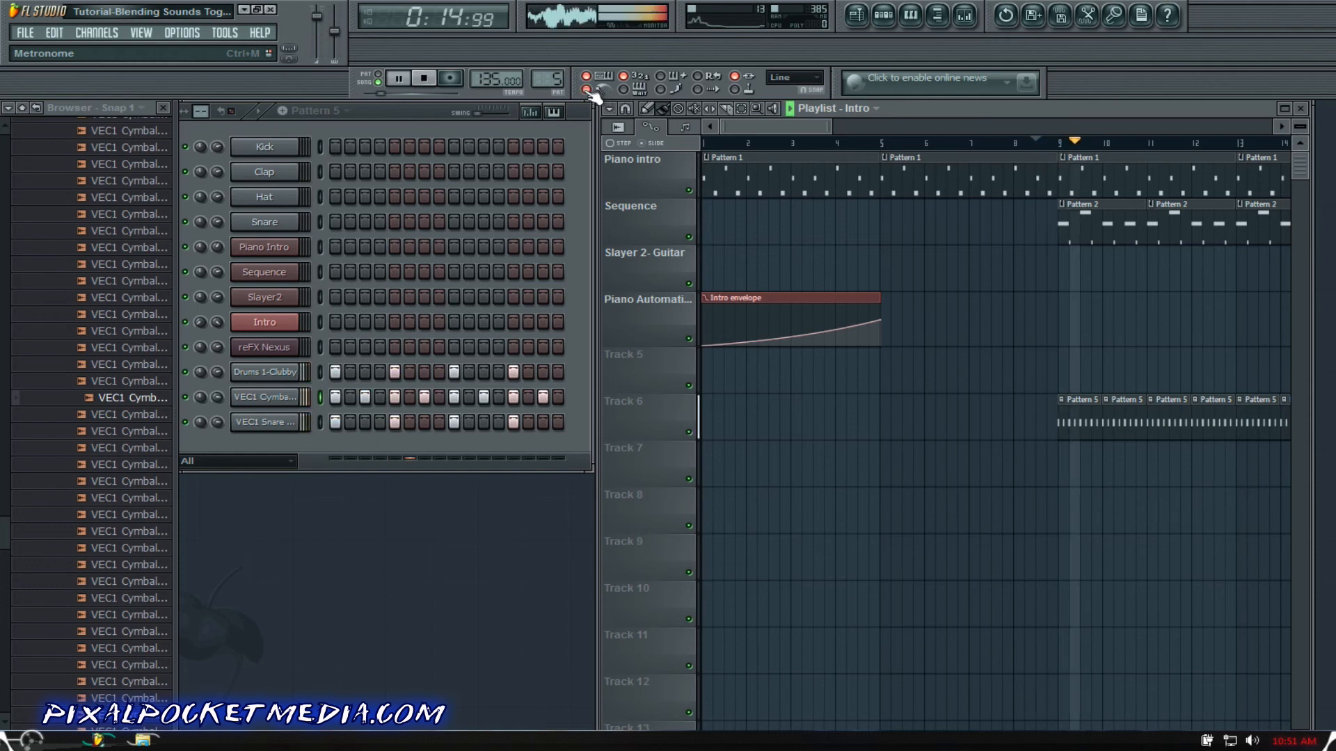
left_click(593, 92)
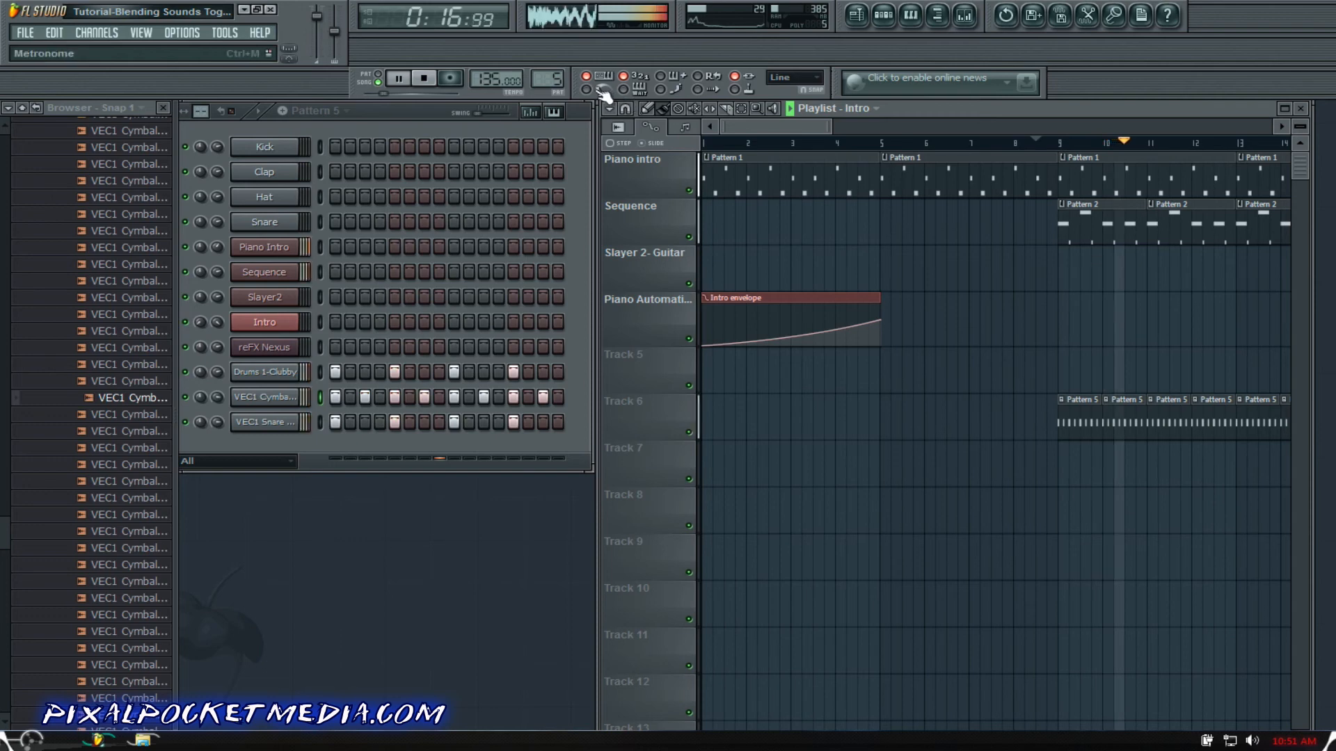
key("space")
left_click(596, 92)
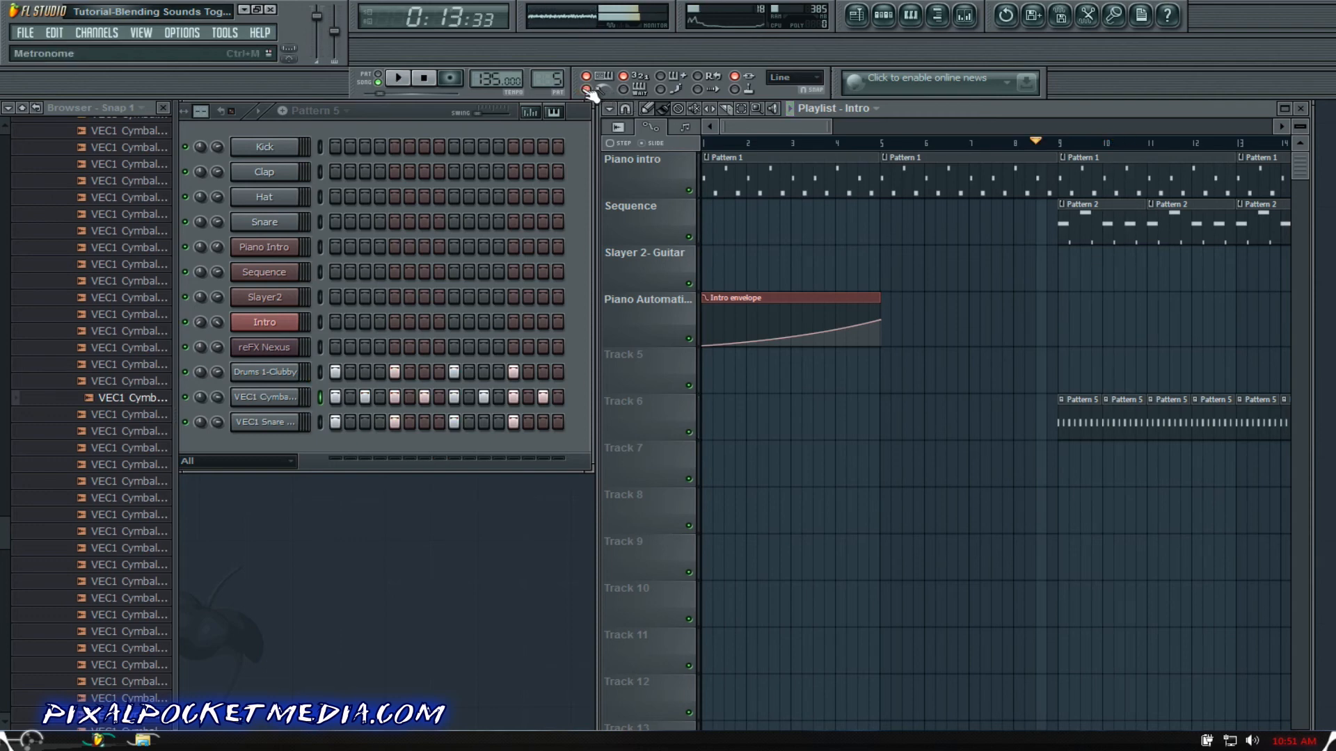
Step: Switch to pattern mode and play Pattern 5 on its own, stopping after a few seconds
left_click(378, 75)
left_click(392, 79)
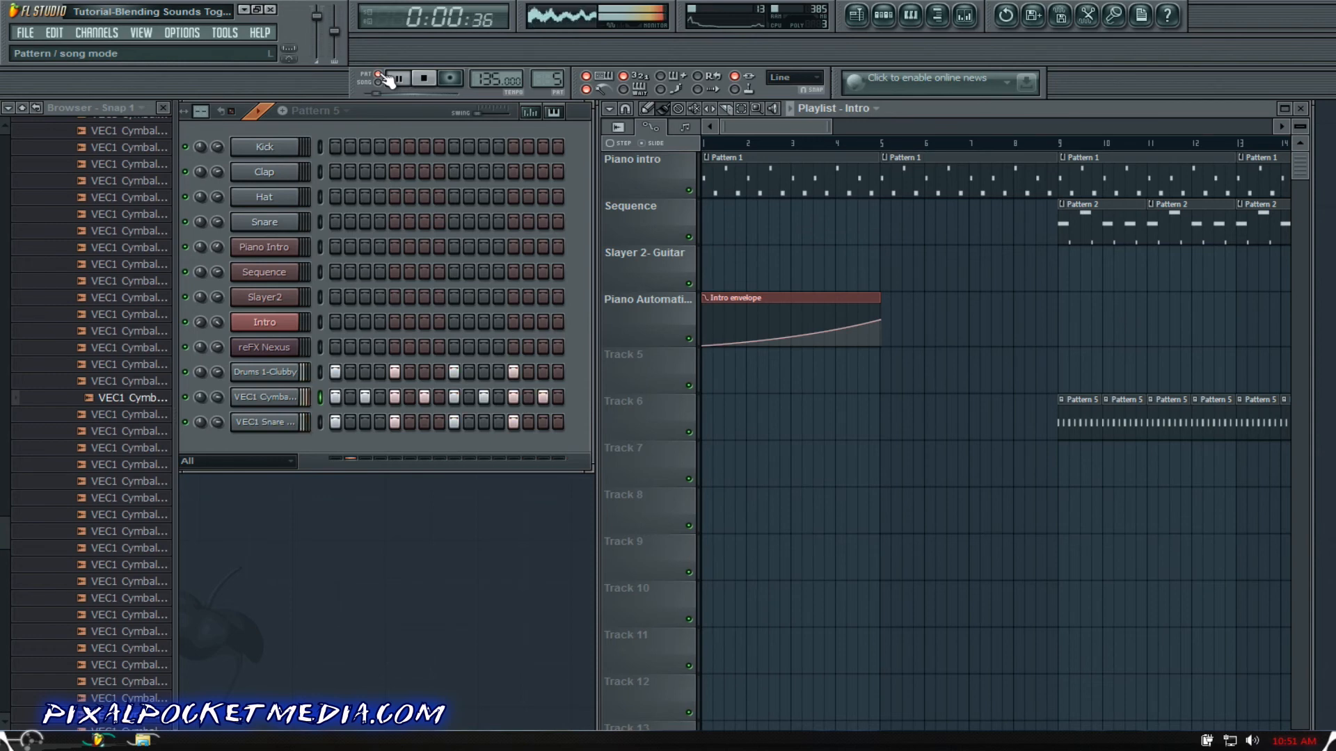
key("space")
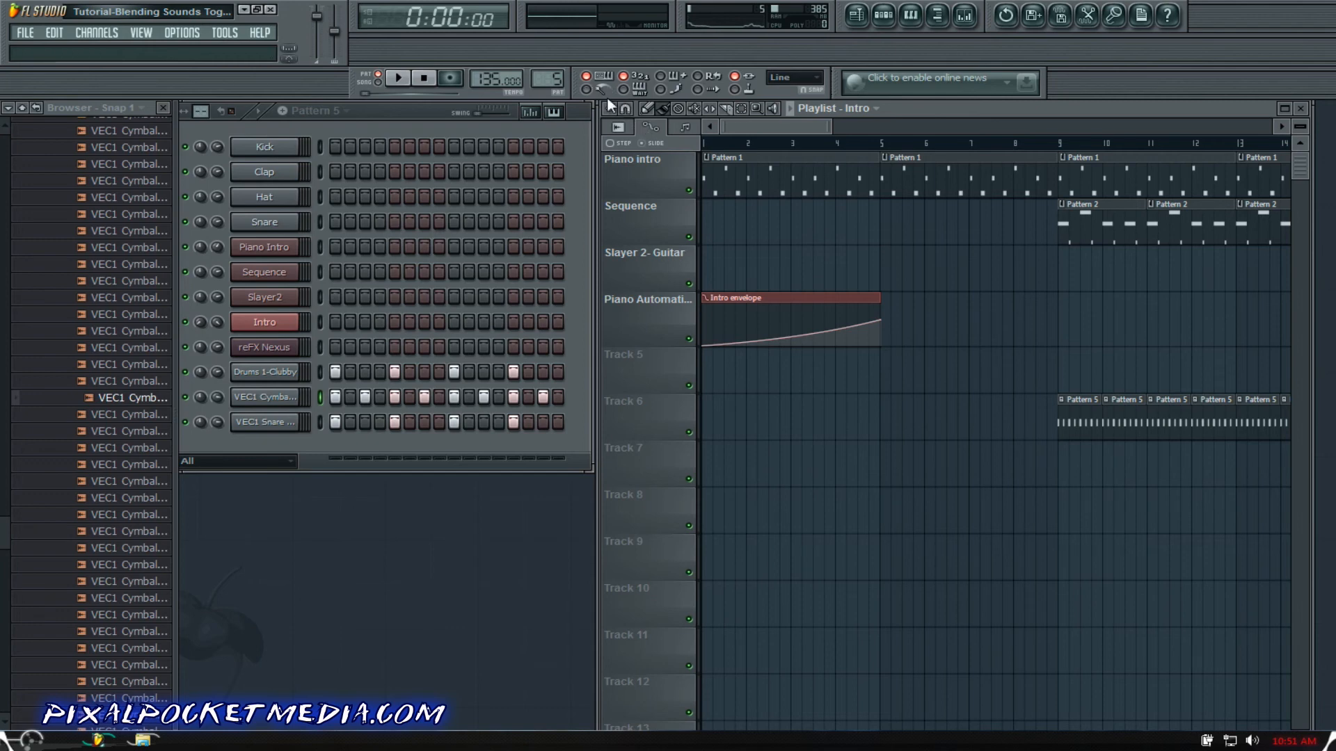
Step: Play Pattern 5 briefly two more times without the metronome
left_click(660, 89)
left_click(398, 79)
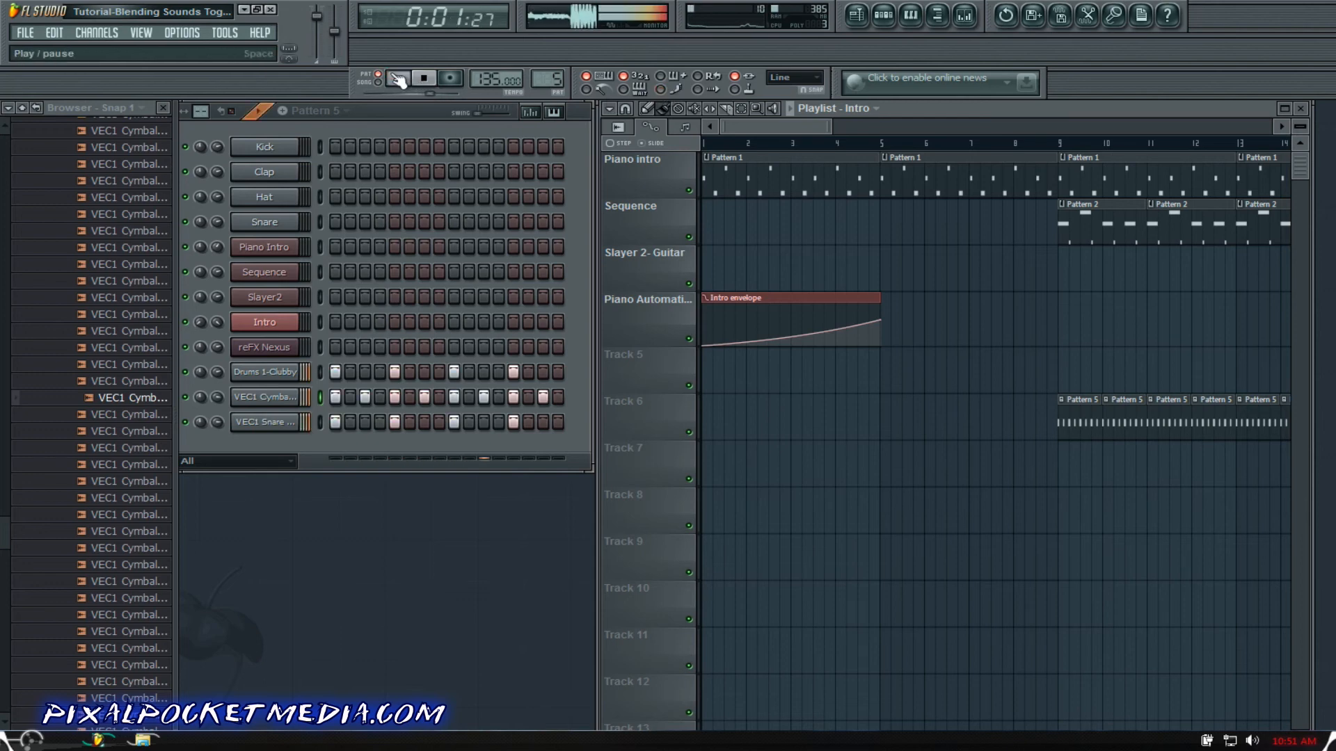
left_click(398, 78)
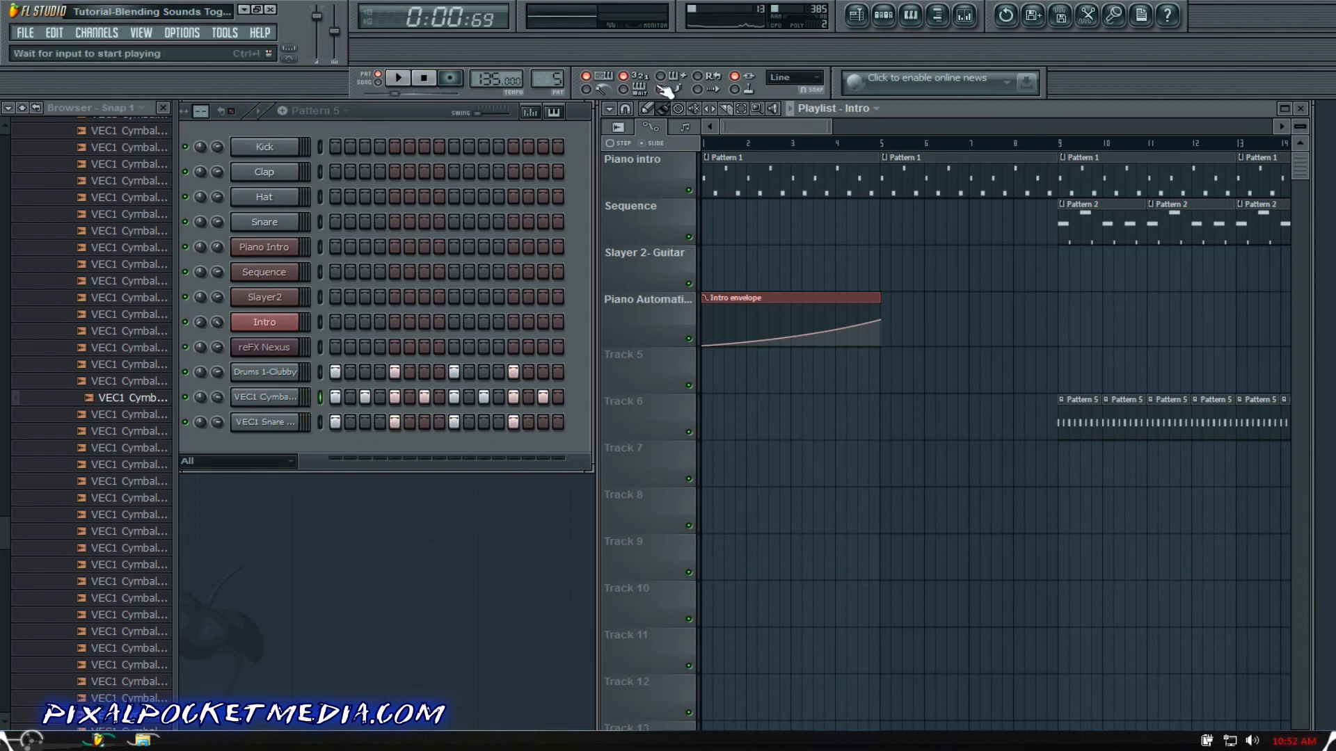
left_click(399, 79)
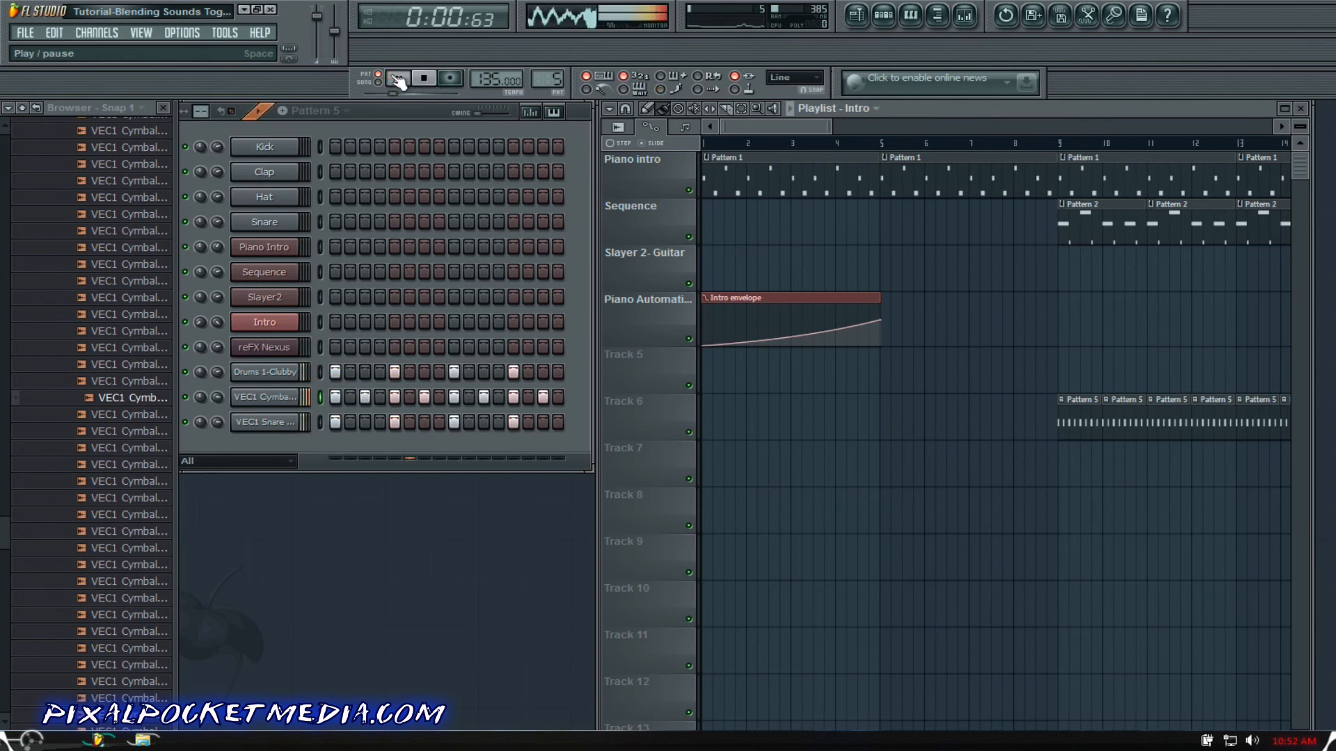
left_click(399, 79)
Step: Play Pattern 5 with the metronome on and clear all hits of the VEC1 Cymbals and Drums 1-Clubby channels
left_click(586, 89)
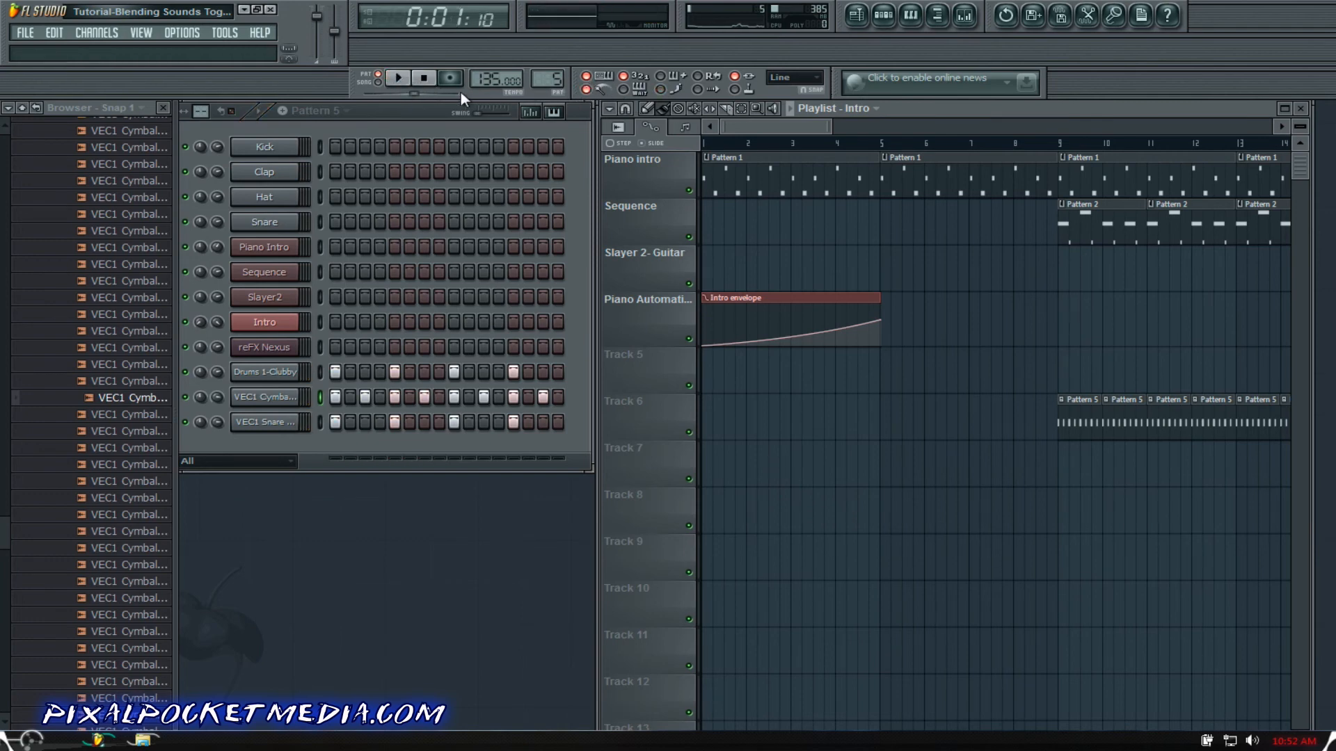
left_click(396, 79)
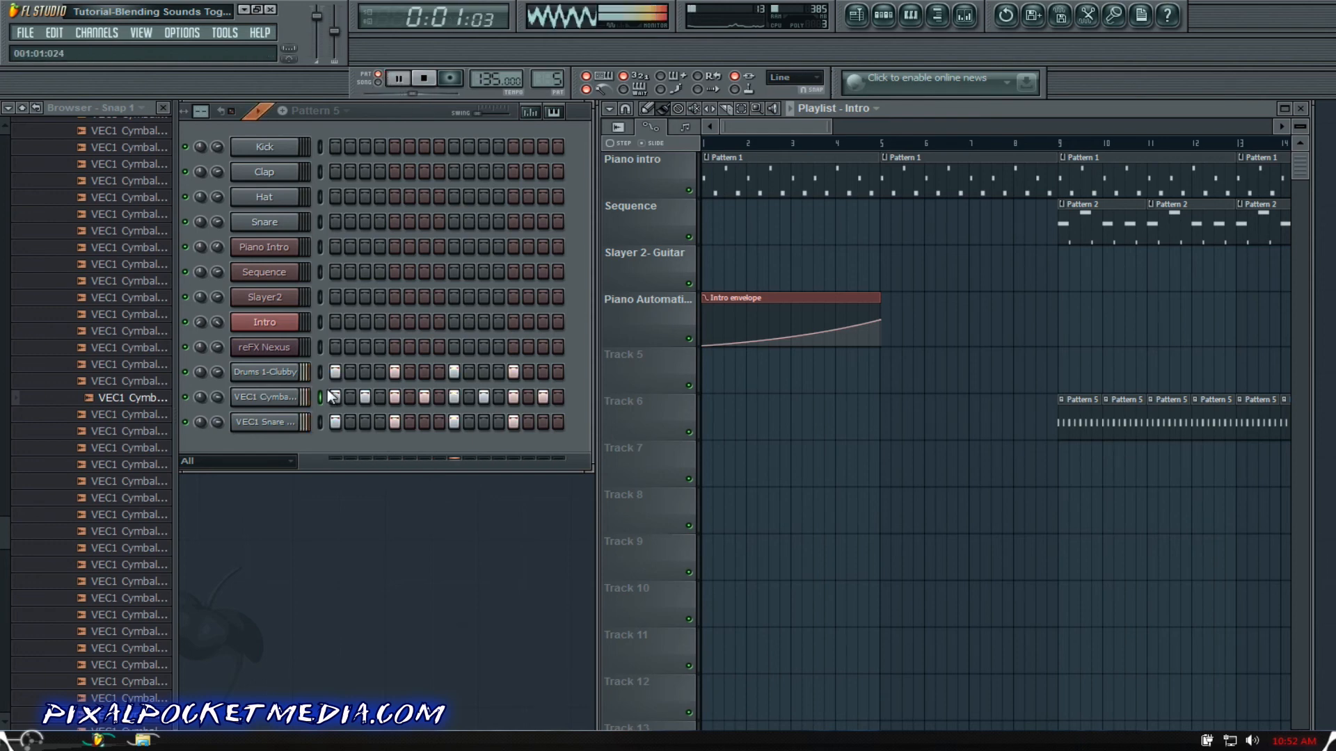
mouse_move(331, 396)
left_mouse_down()
mouse_move(569, 398)
mouse_move(511, 370)
mouse_move(328, 369)
left_mouse_up()
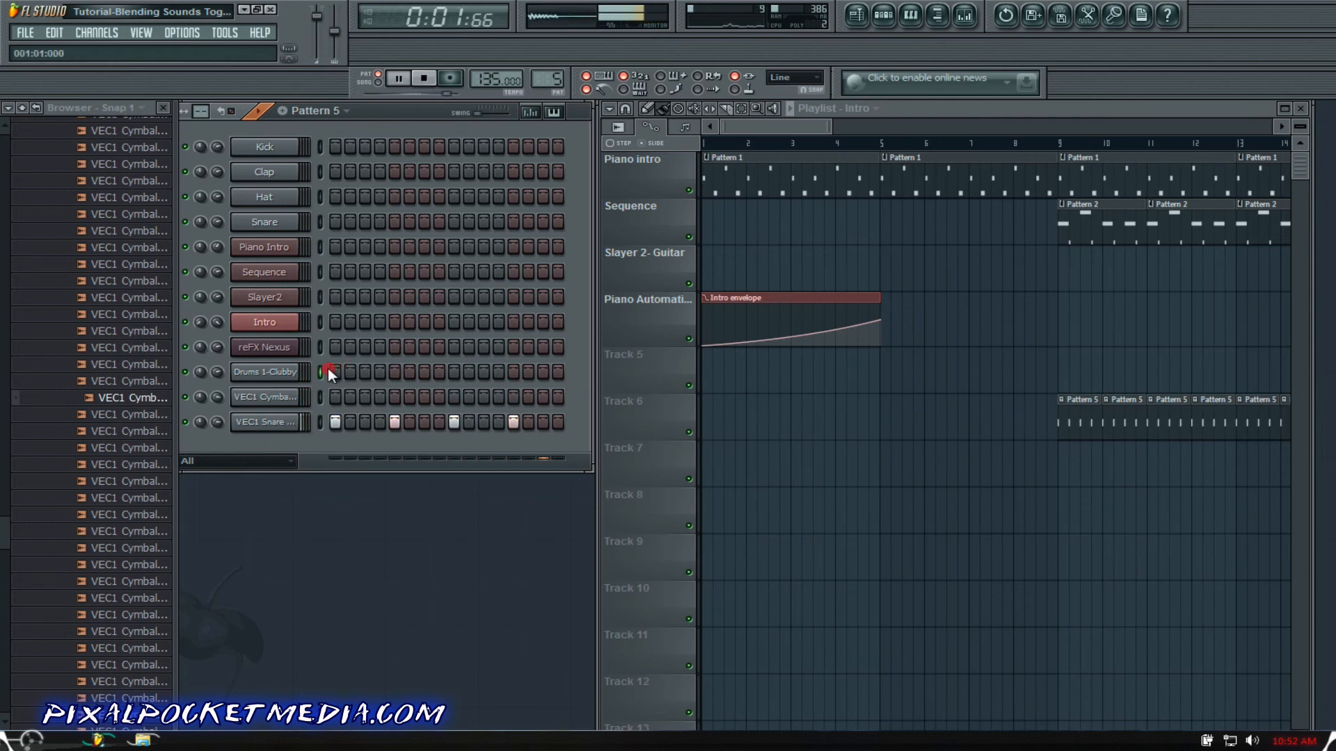
Step: Fill the Drums 1-Clubby and VEC1 Cymbals channels with a hit on each 4 steps
right_click(257, 371)
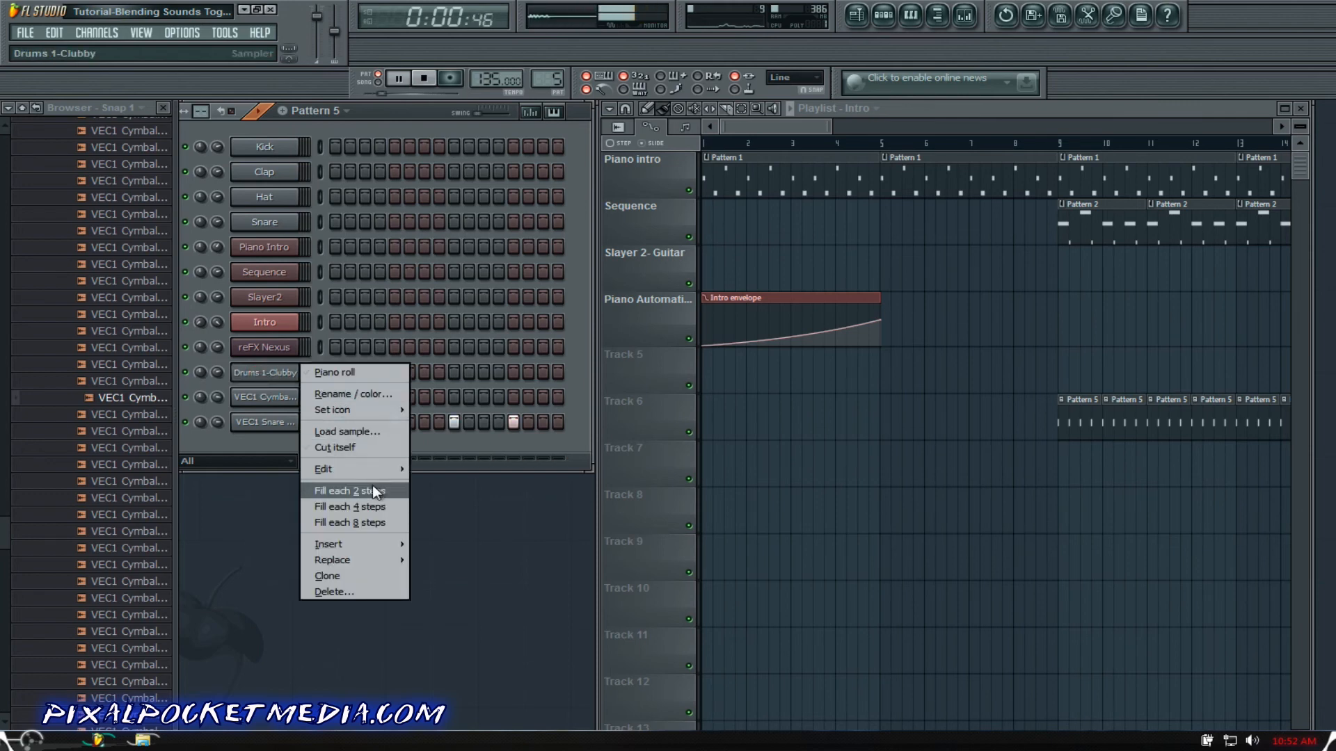
left_click(350, 507)
right_click(274, 396)
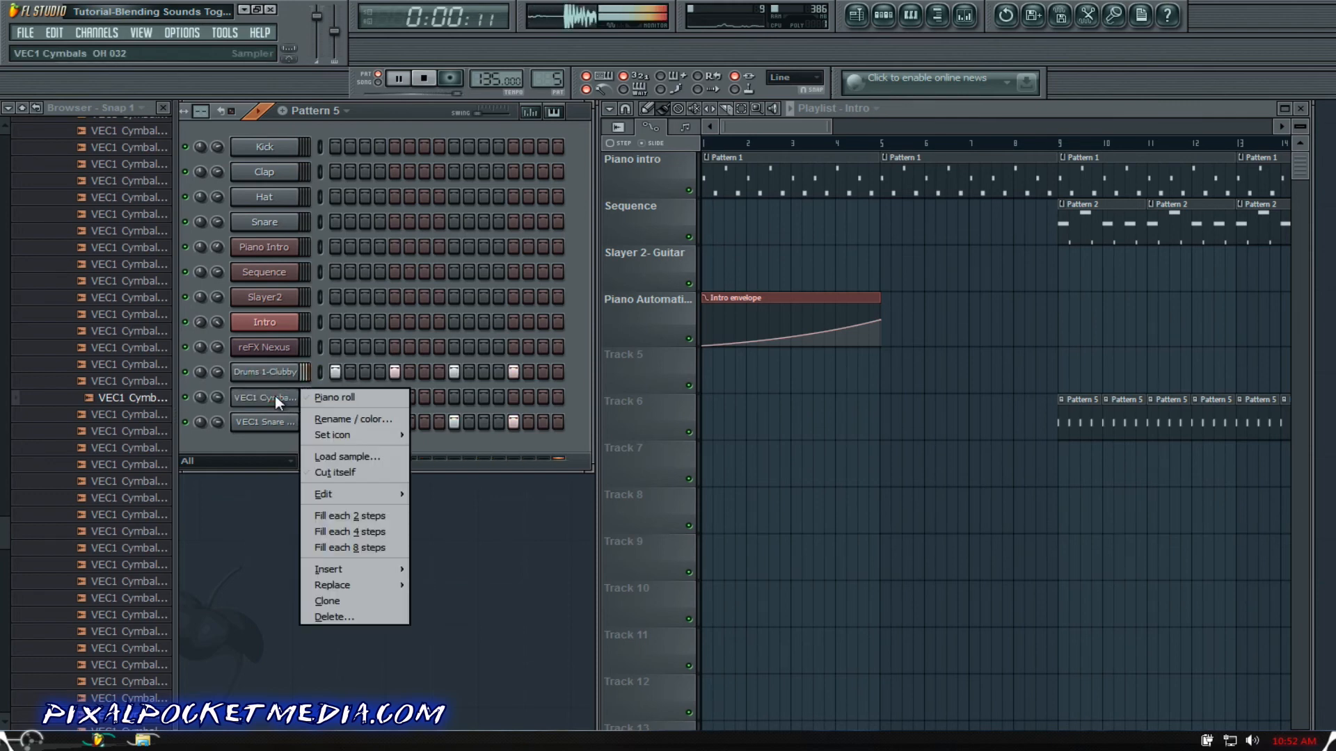
left_click(350, 531)
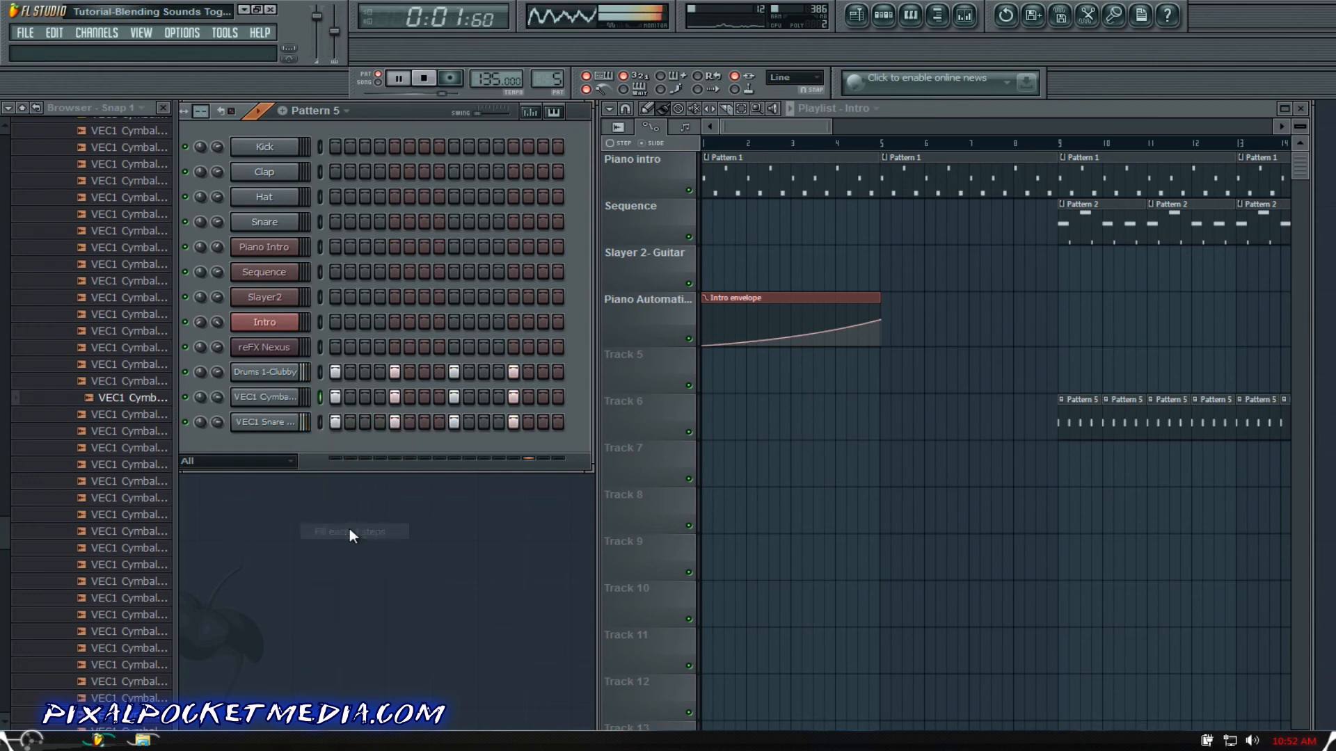
Step: Try the VEC1 Cymbals channel with hits on each 8 steps, and fill it on each 2 steps instead
right_click(280, 396)
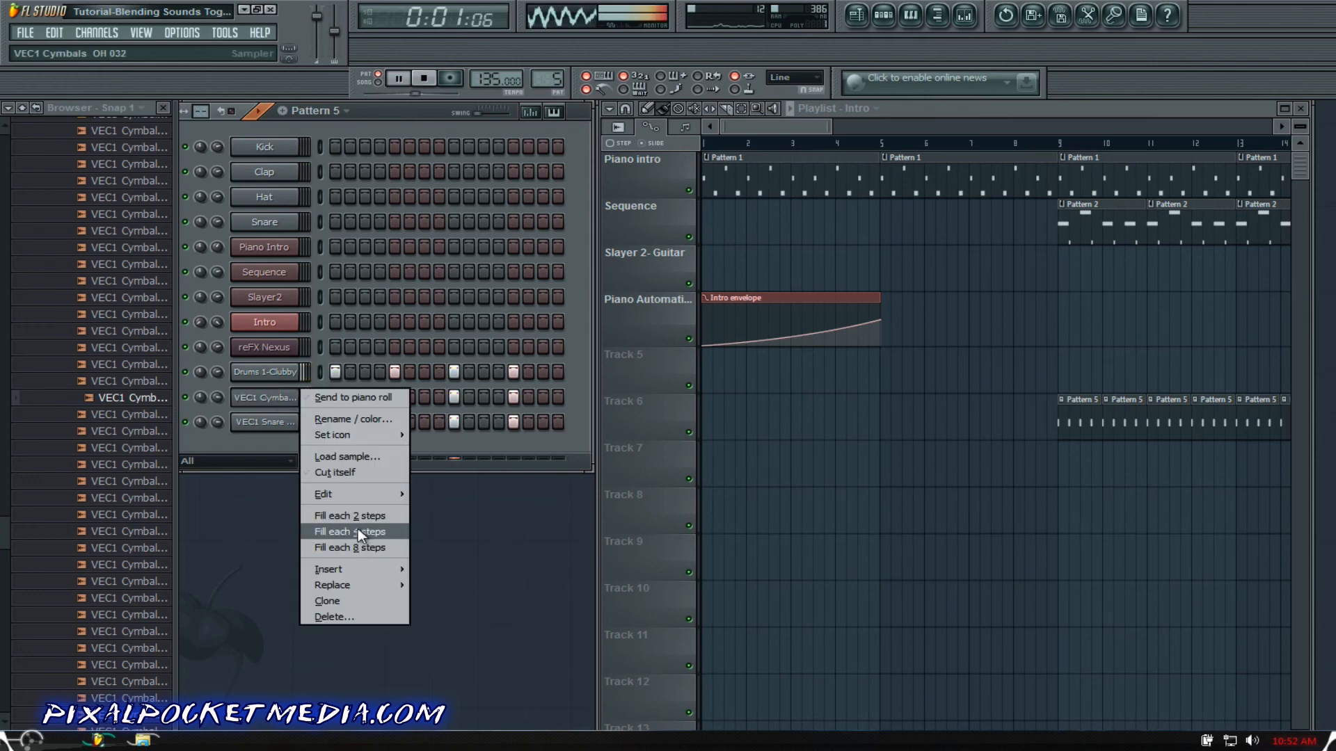
left_click(358, 547)
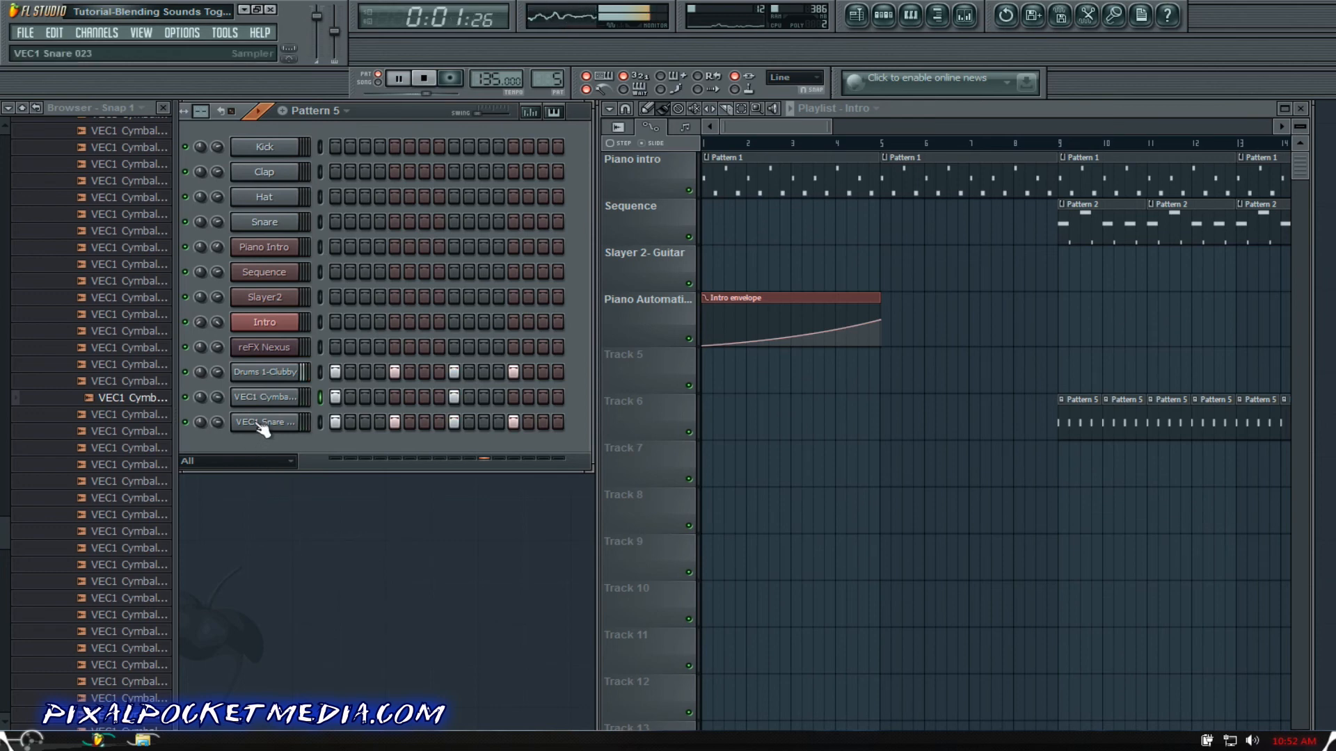
right_click(270, 398)
left_click(352, 516)
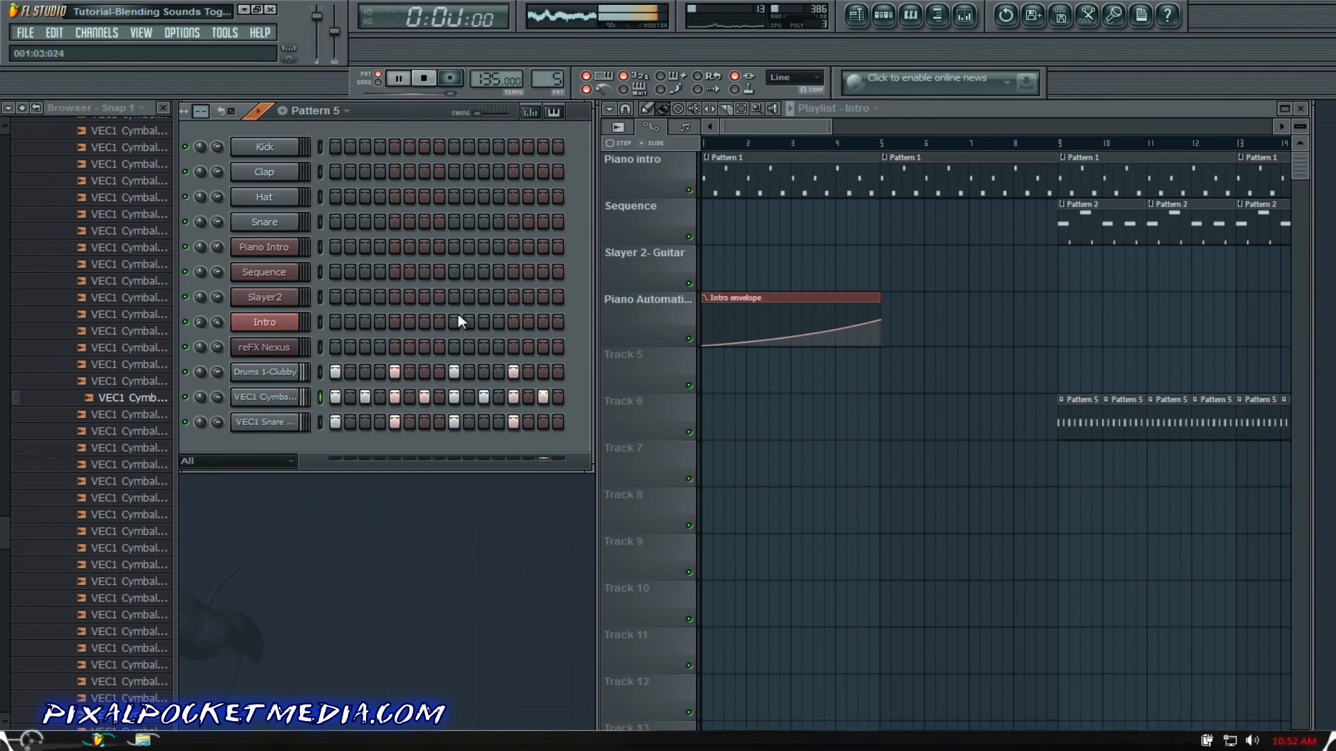
Step: Clear the VEC1 Snare channel, place hits only on steps 5 and 13, and switch the metronome off
left_click_drag(336, 423, 516, 423)
left_click(391, 423)
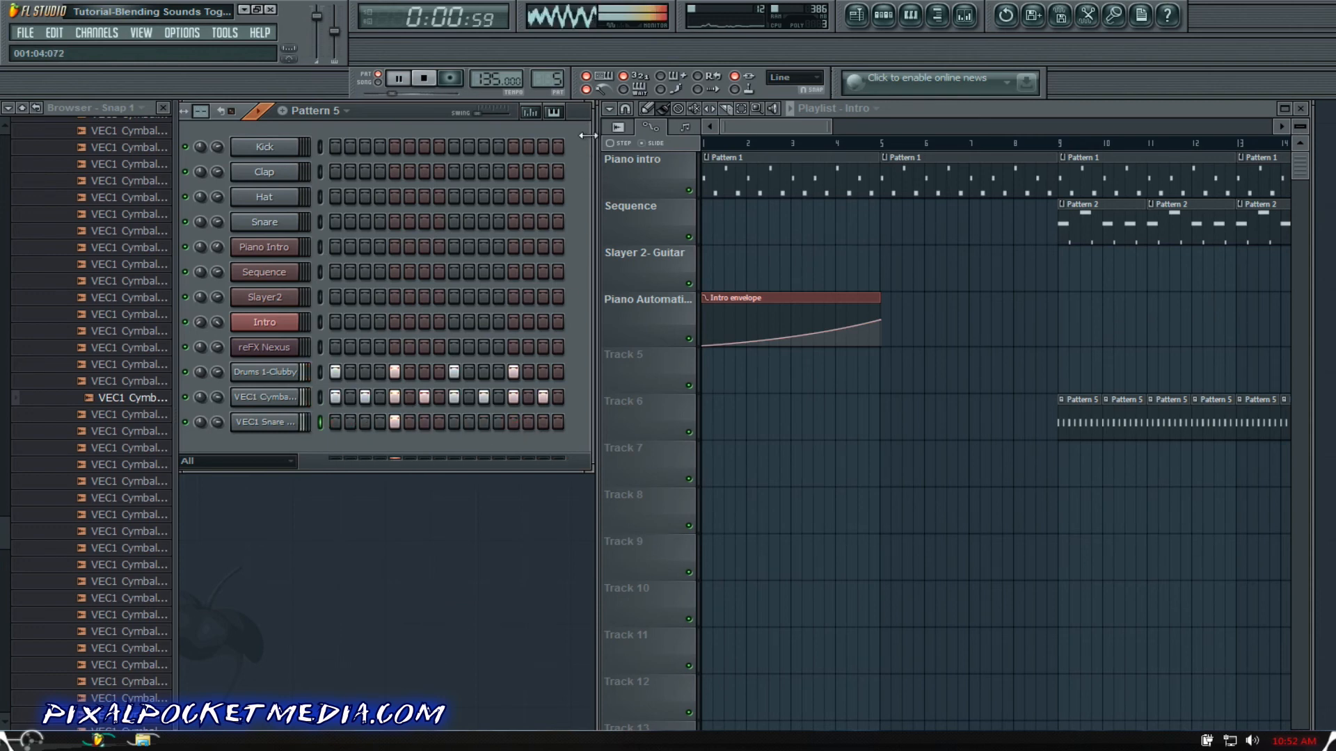
left_click(513, 423)
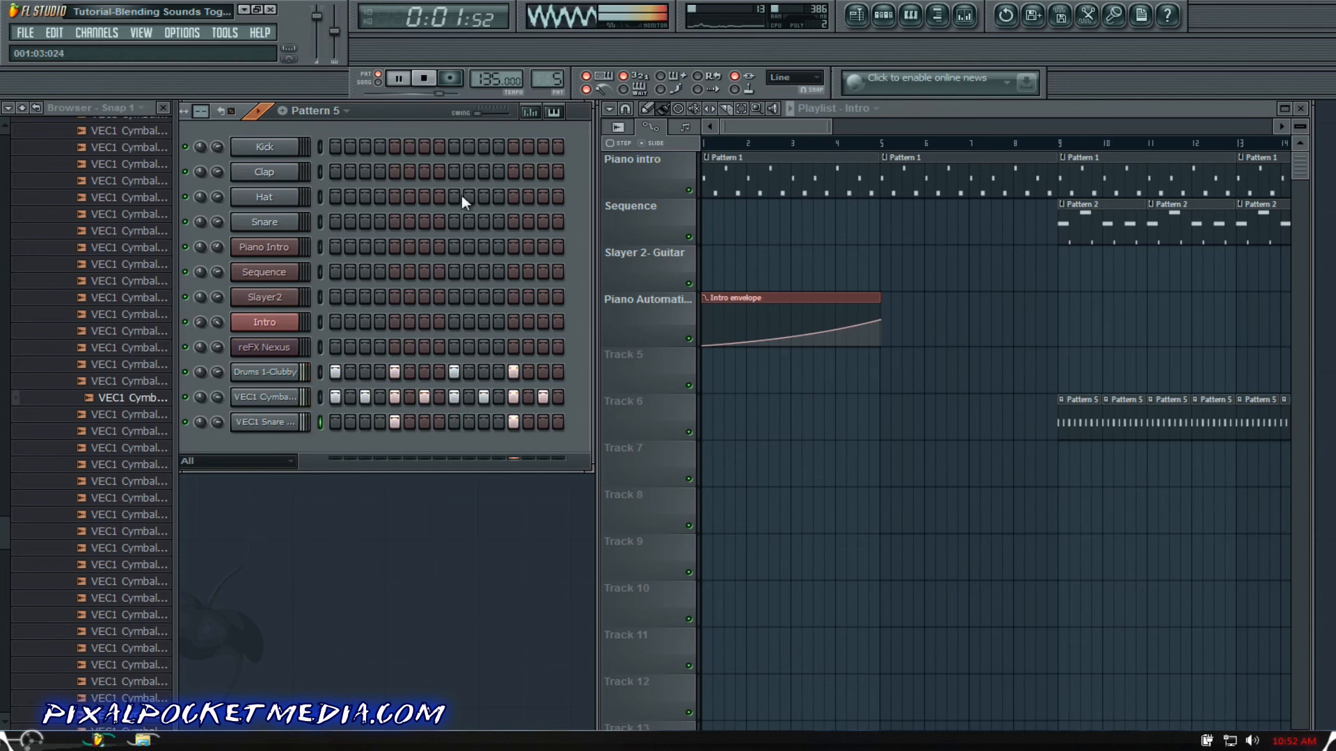
left_click(588, 90)
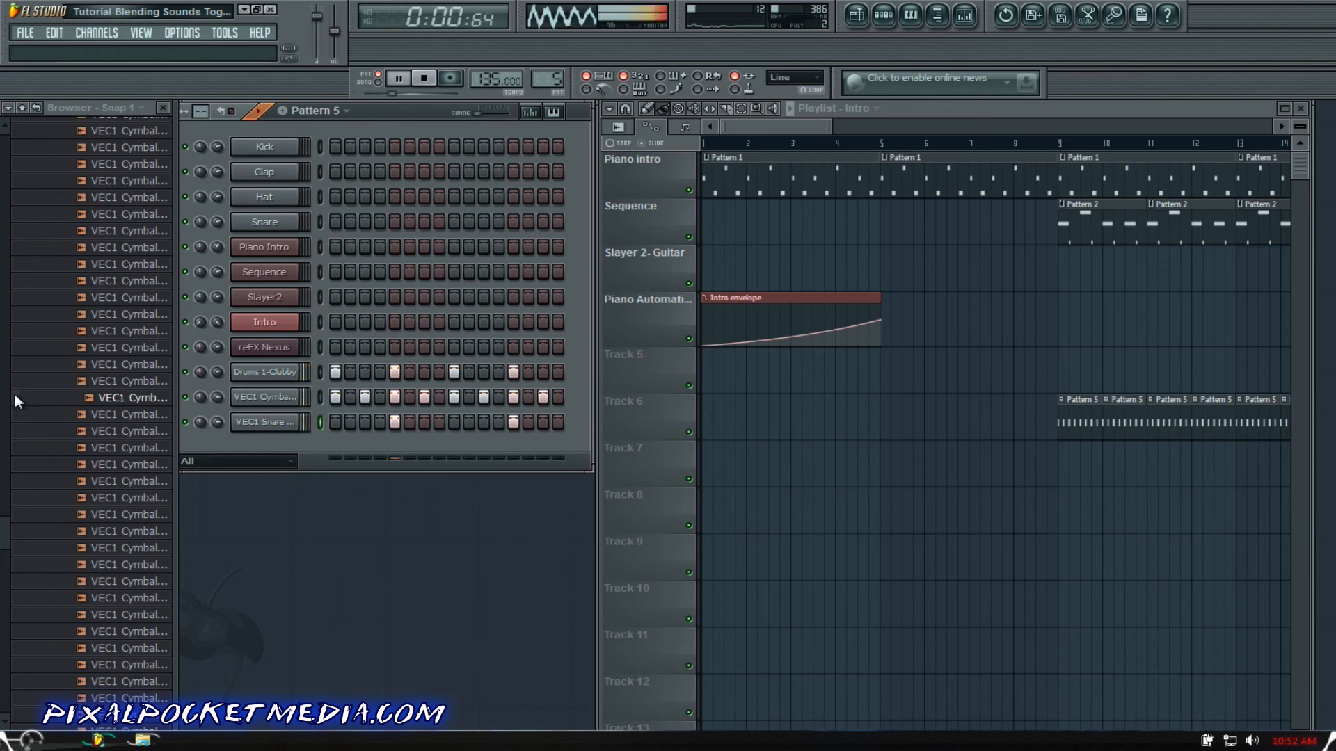
Step: Browse back to the VEC1 Clubby bass drum samples and stop the pattern playback
left_click_drag(2, 532, 9, 318)
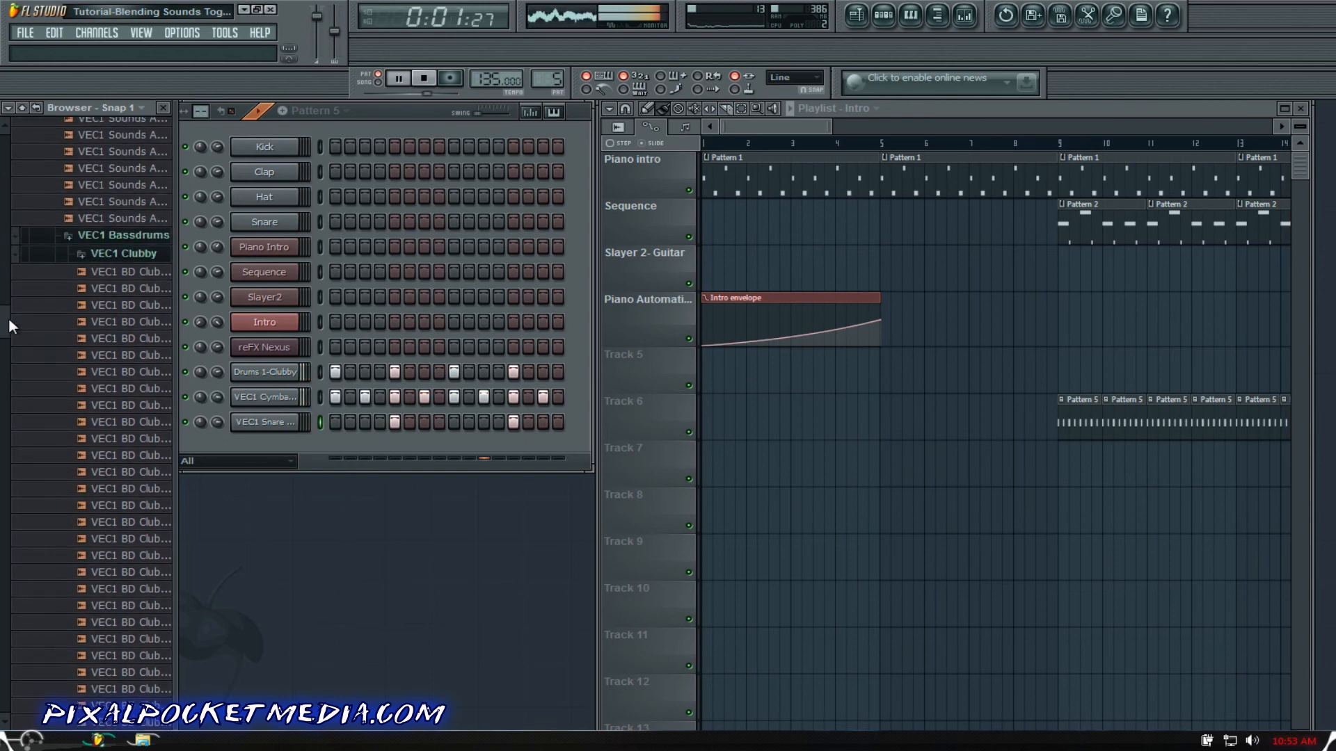
key("space")
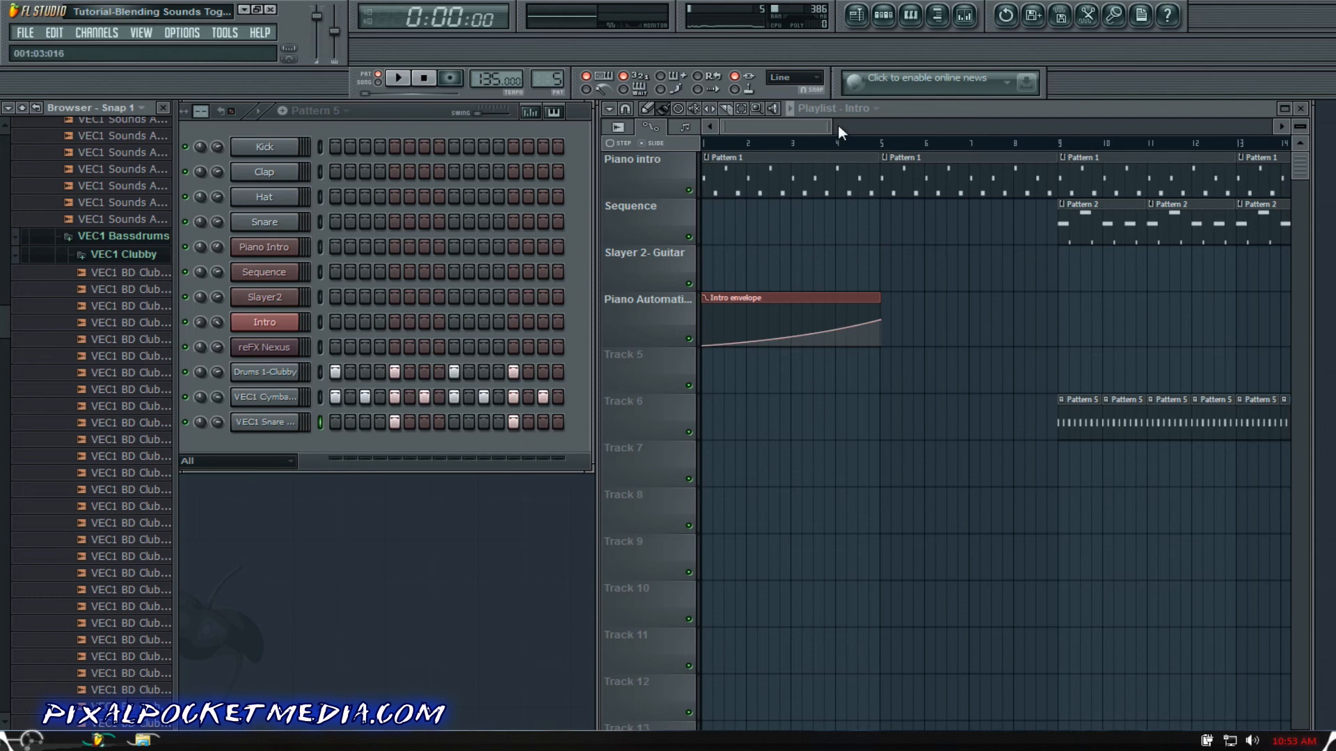
left_click_drag(832, 123, 1093, 128)
left_click_drag(842, 133, 732, 134)
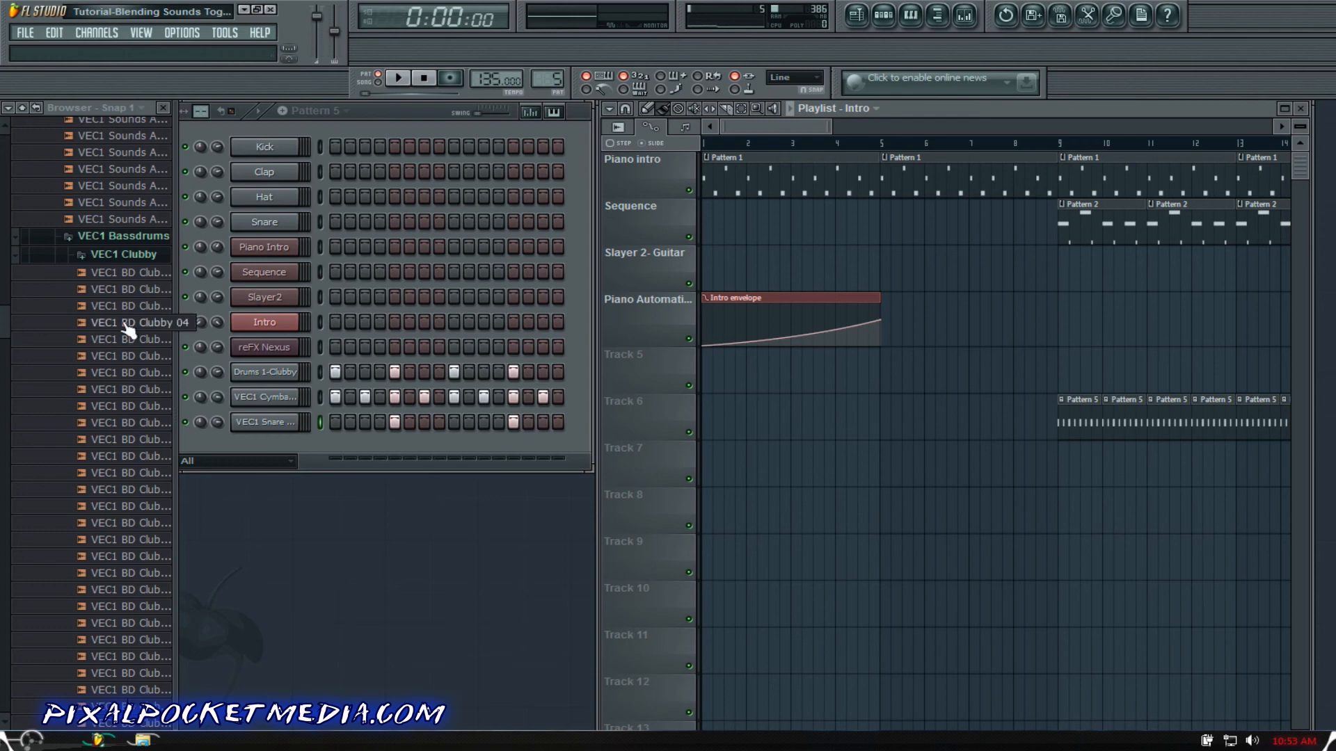
Step: Add a new Albino3 synthesizer channel to the project
left_click(73, 32)
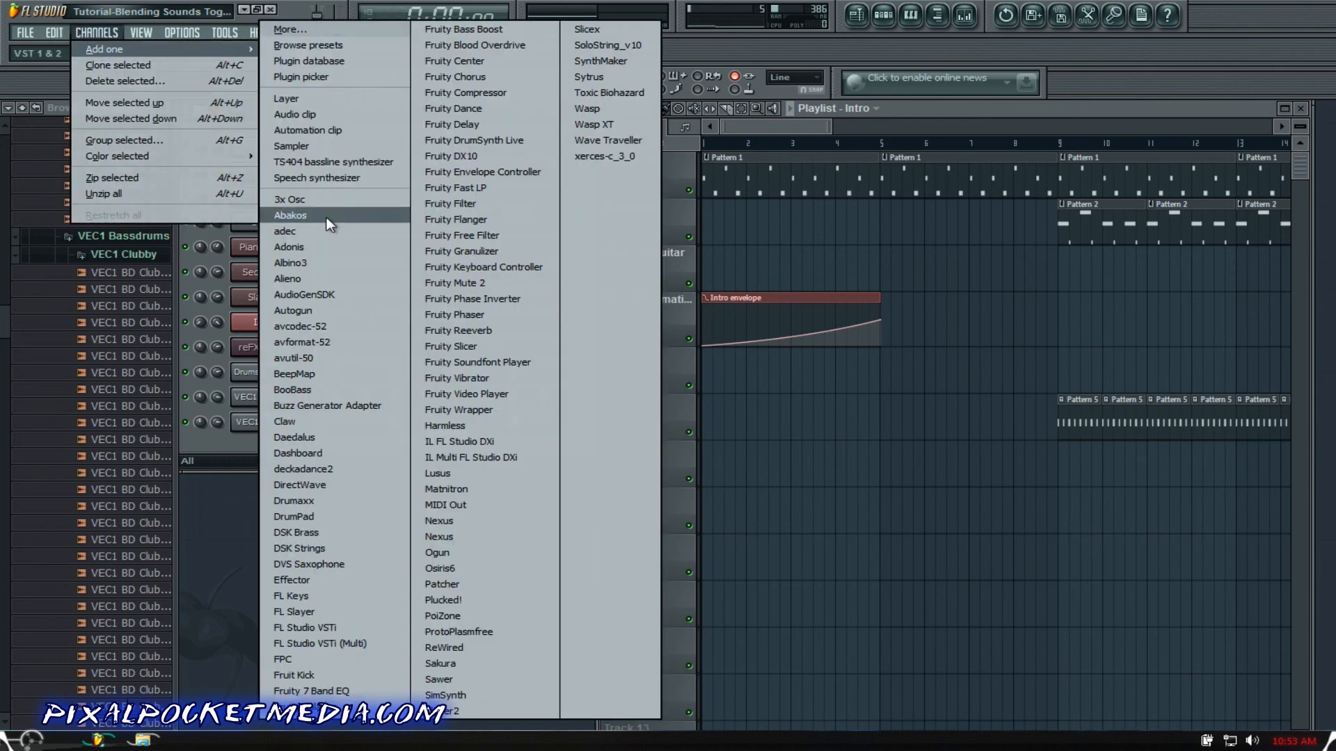
left_click(319, 263)
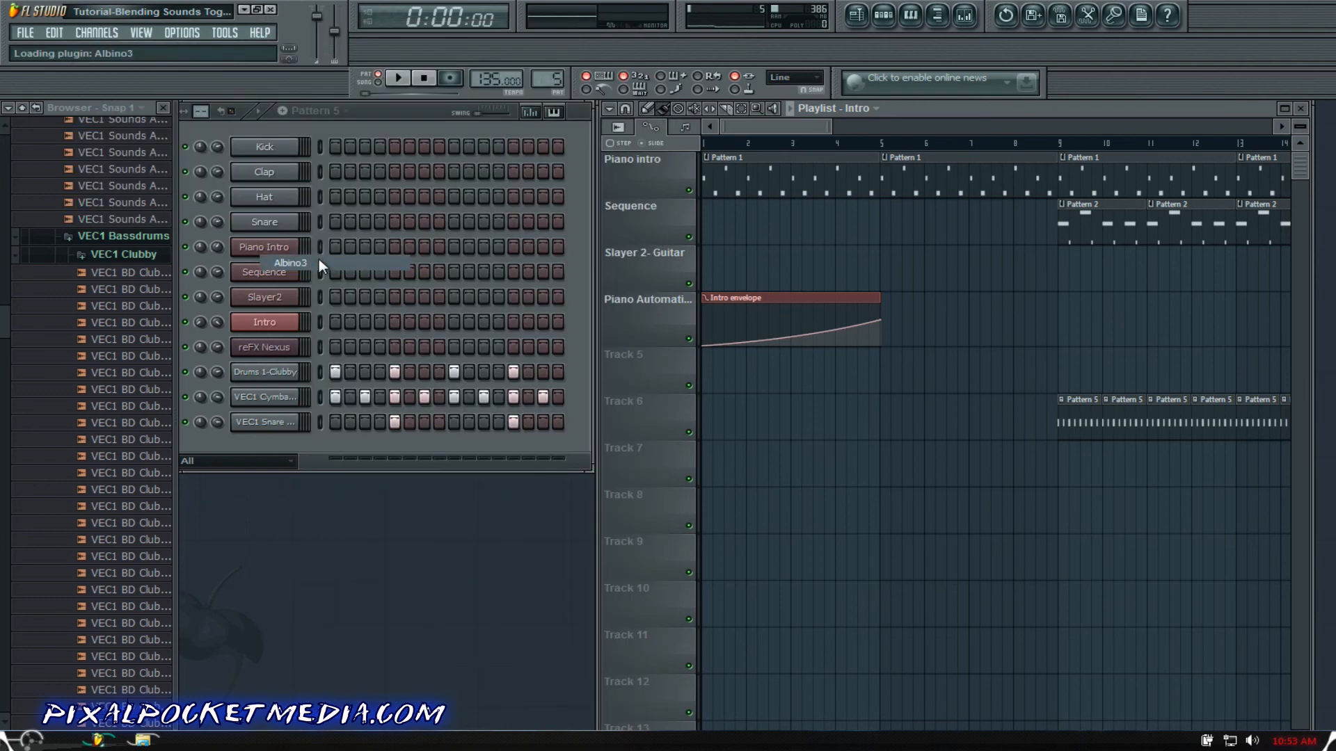